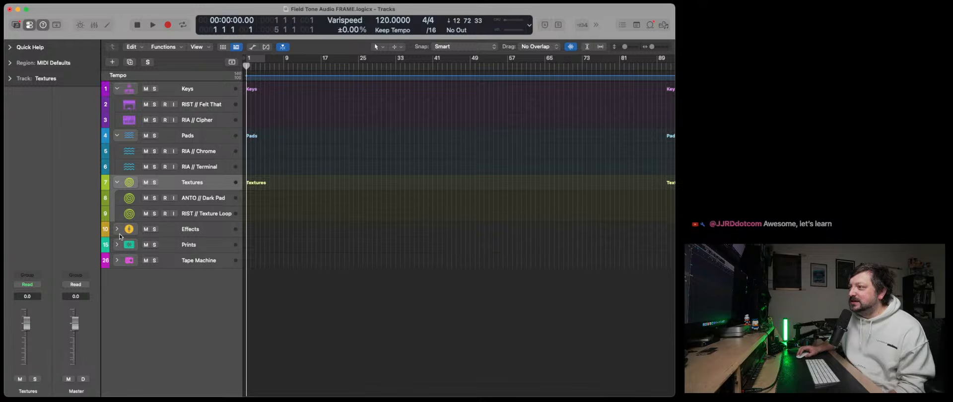
- Expand the Effects track stack and look over the channel strips in the mixer
left_click(117, 229)
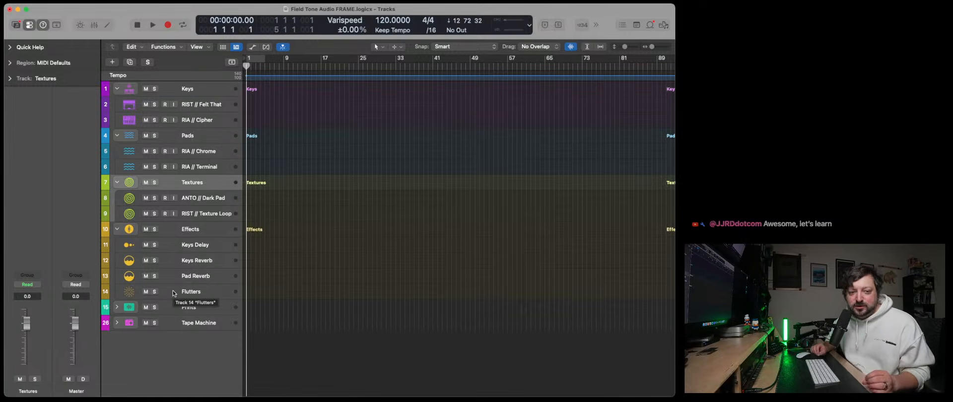
key("x")
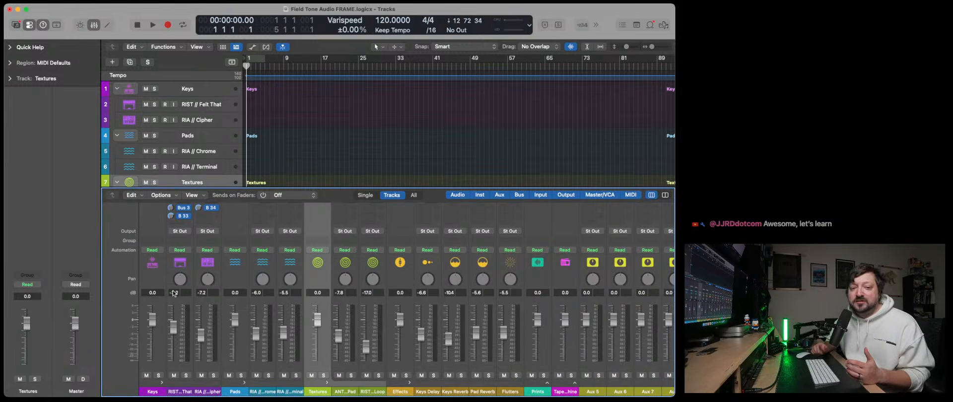
key("x")
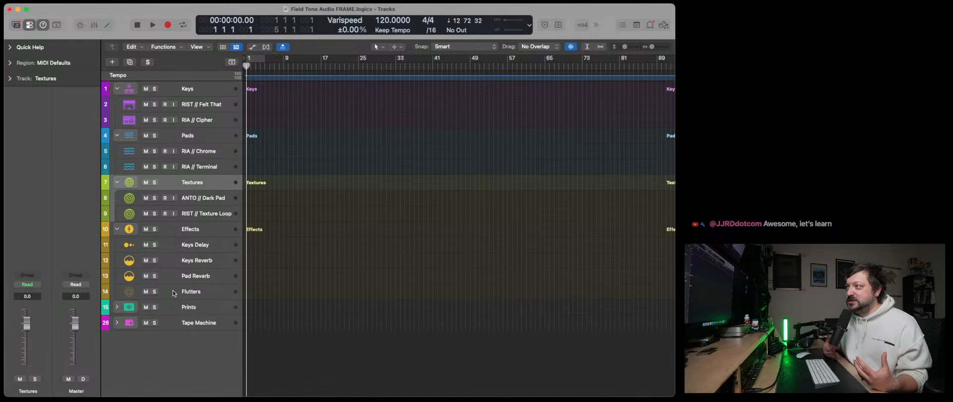
- View the DecentSampler instruments on the RIST // Felt That and RIA // Cipher tracks side by side, then close both
left_click(194, 107)
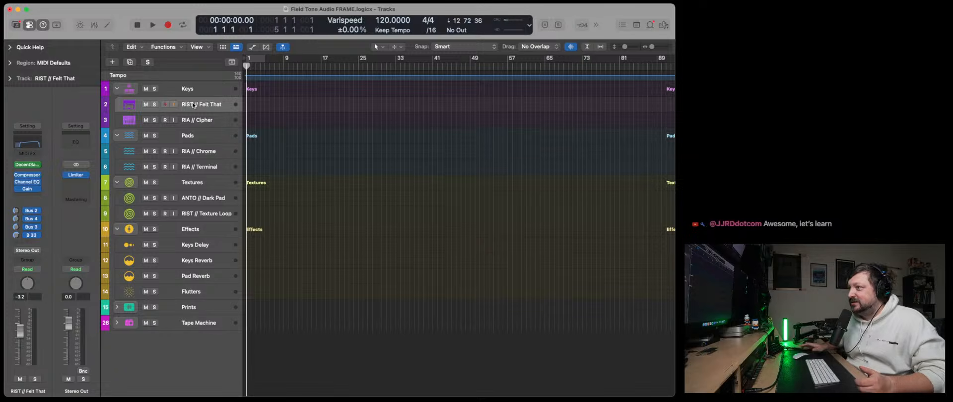
left_click(27, 167)
left_click_drag(402, 103, 414, 59)
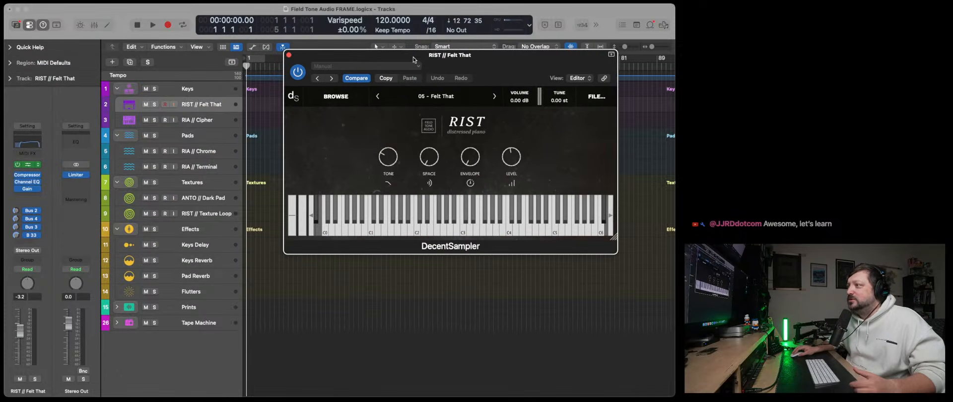
left_click(196, 121)
left_click(33, 189)
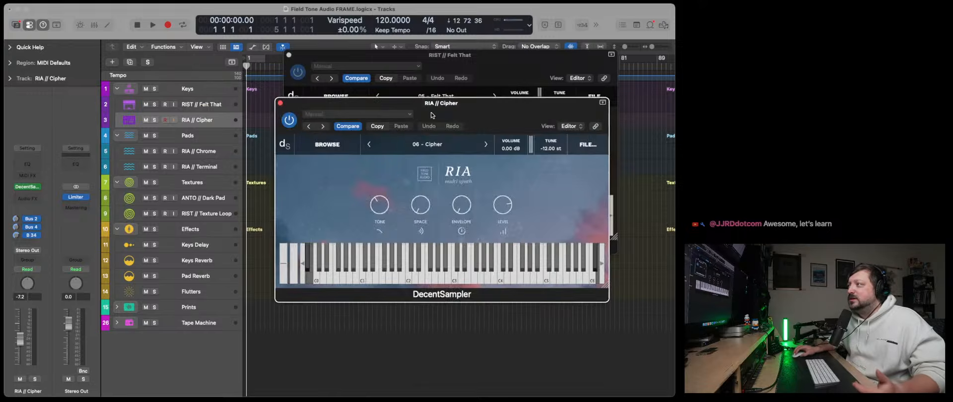
left_click_drag(449, 105, 210, 112)
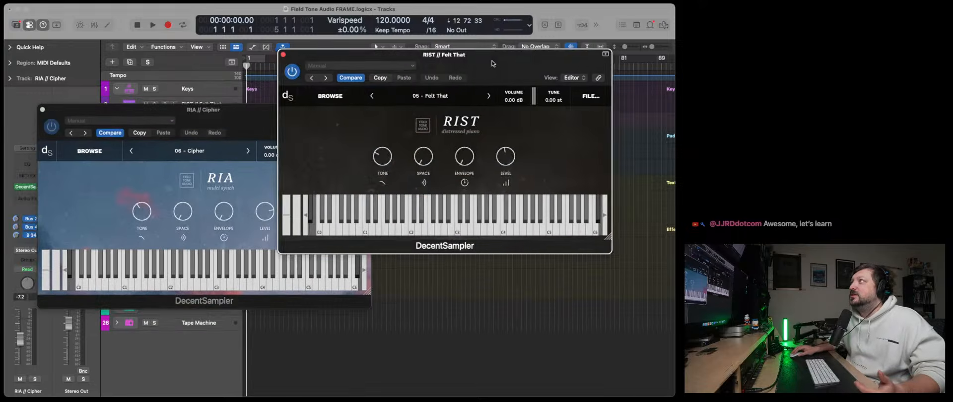
left_click_drag(502, 64, 518, 79)
left_click_drag(271, 123, 263, 122)
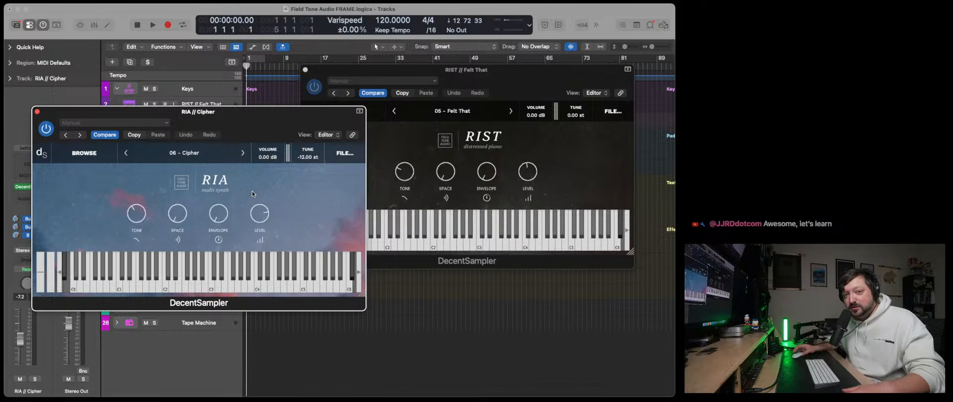
left_click(37, 112)
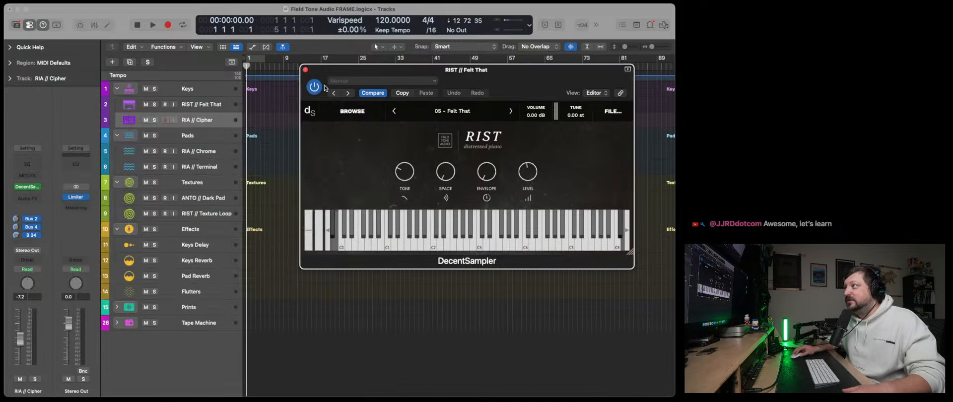
left_click(305, 70)
key("Up")
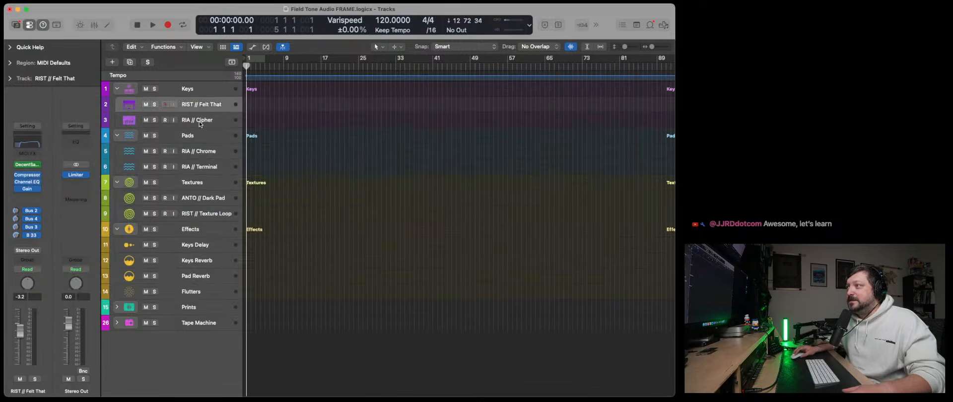
left_click(31, 154)
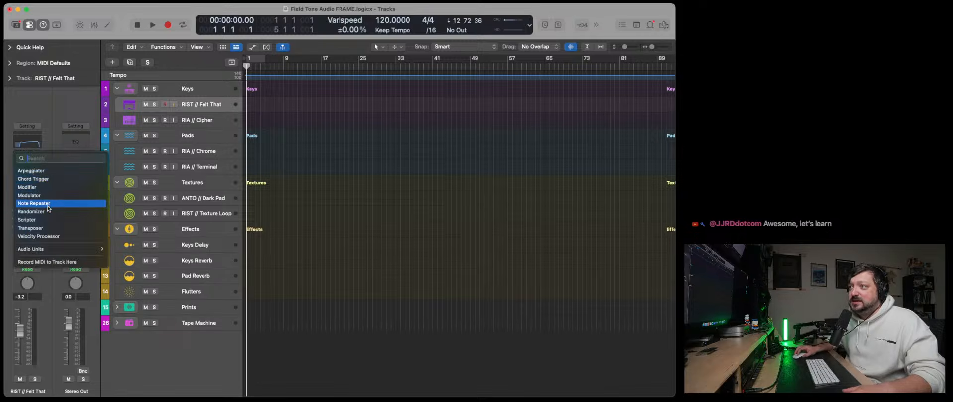
mouse_move(54, 249)
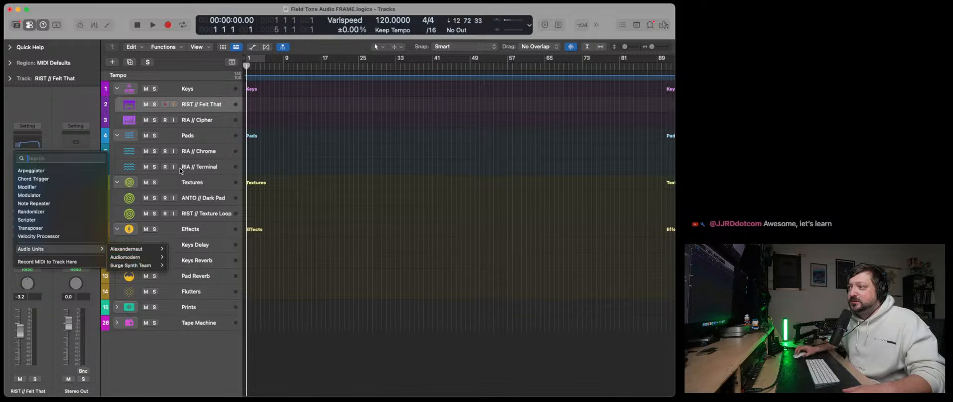
left_click(197, 121)
- Insert Fugue Machine Rubato as a MIDI effect on the RIA // Cipher track and scale its window to 81%
left_click(198, 122)
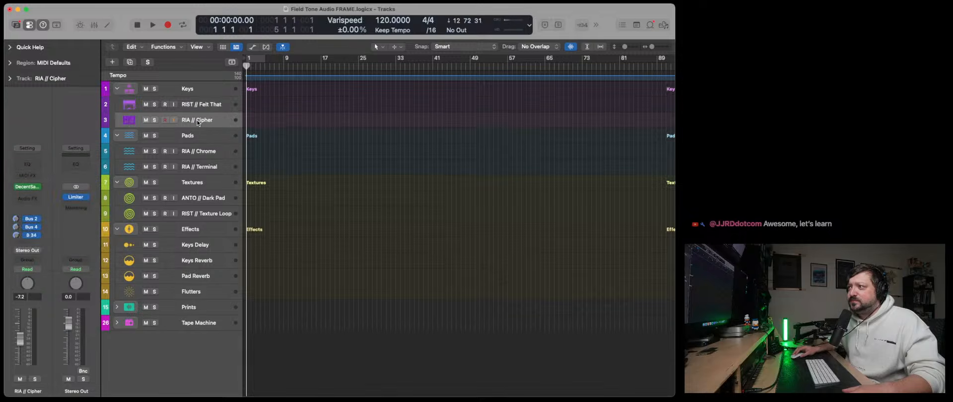
left_click(33, 177)
mouse_move(69, 271)
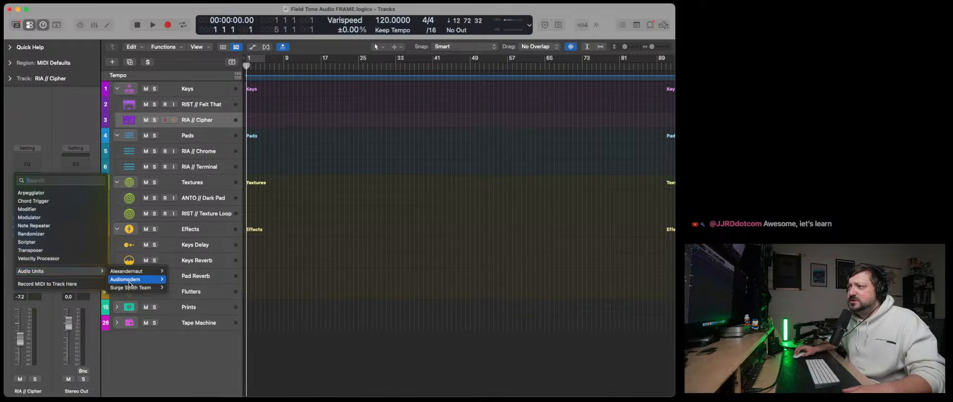
mouse_move(149, 271)
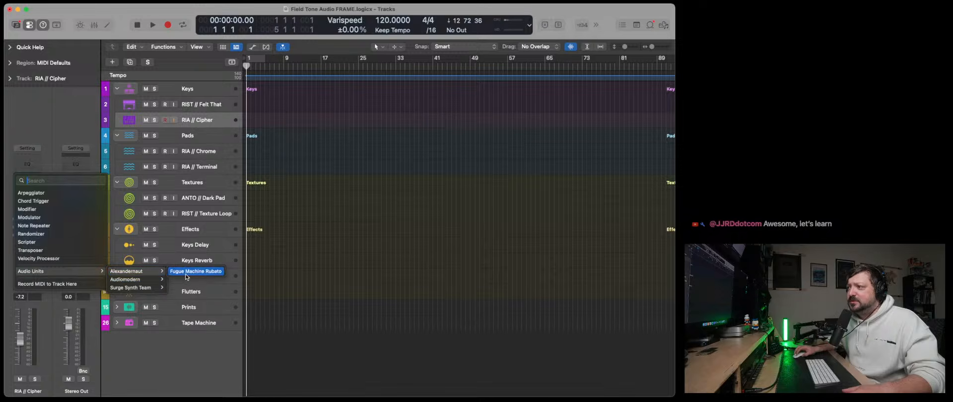
left_click(186, 273)
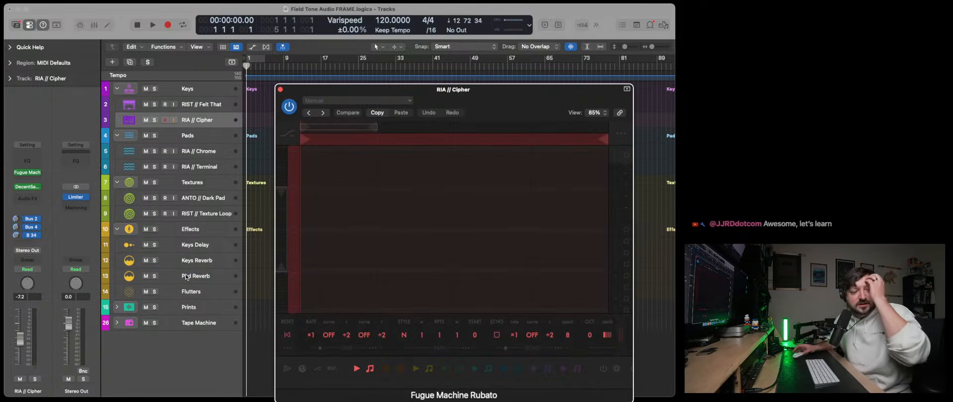
left_click_drag(477, 104, 242, 68)
left_click_drag(394, 366, 378, 317)
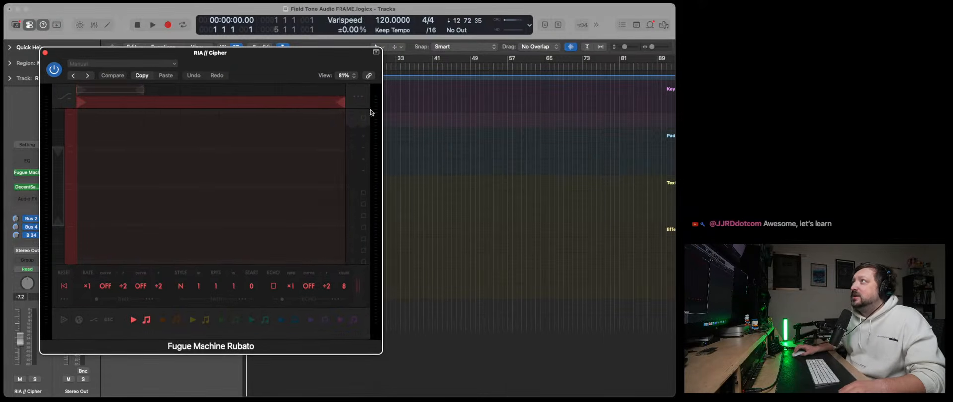
left_click_drag(305, 62, 314, 58)
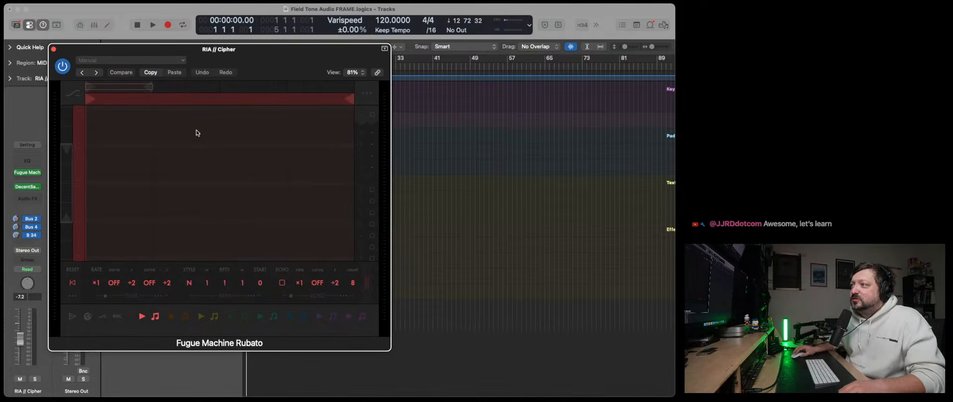
- Add Key Signature / Project End to the control bar display and save the layout as default
left_click(522, 26)
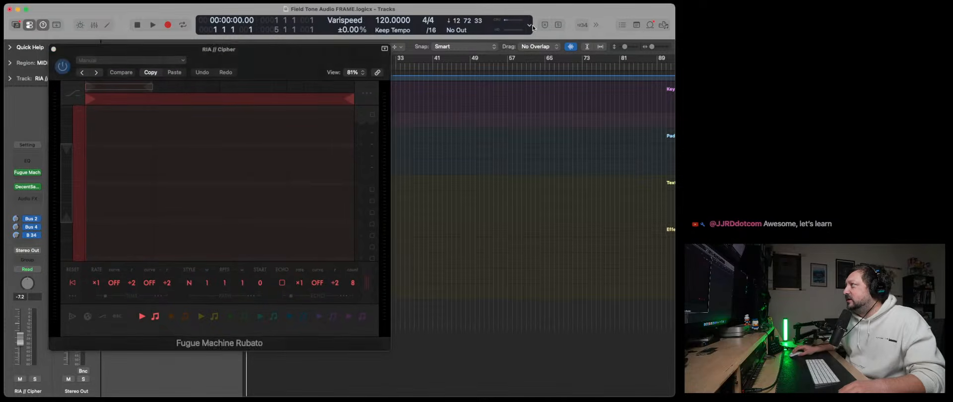
left_click(529, 26)
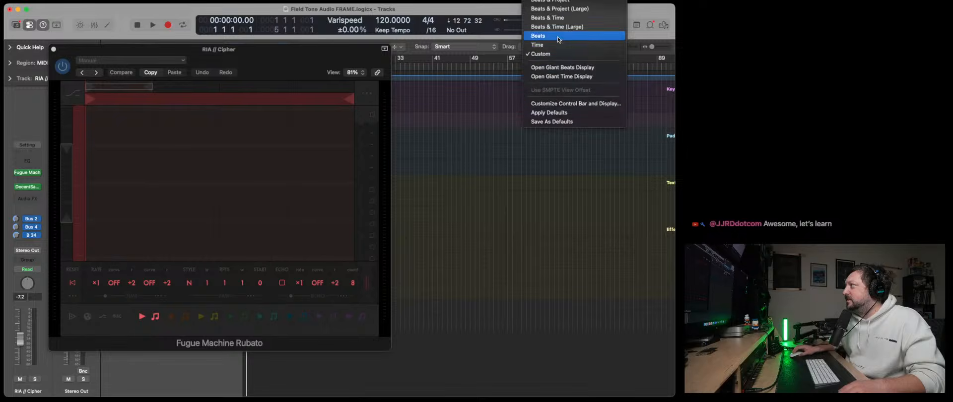
scroll(558, 39, "up", 3)
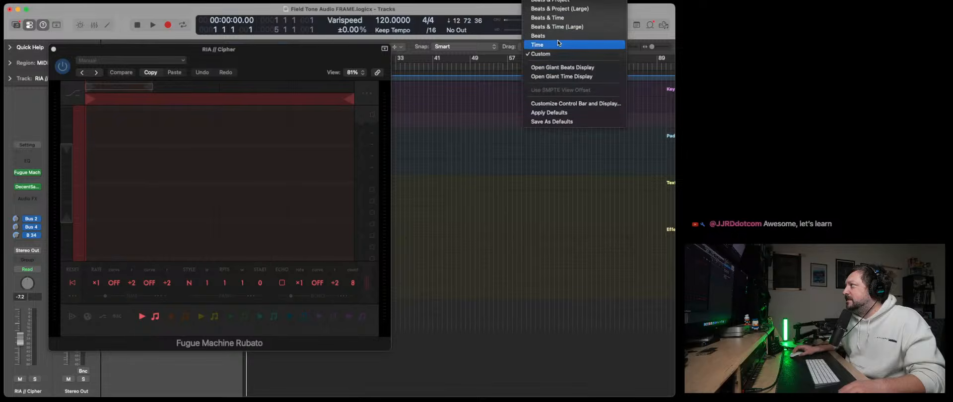
left_click(556, 104)
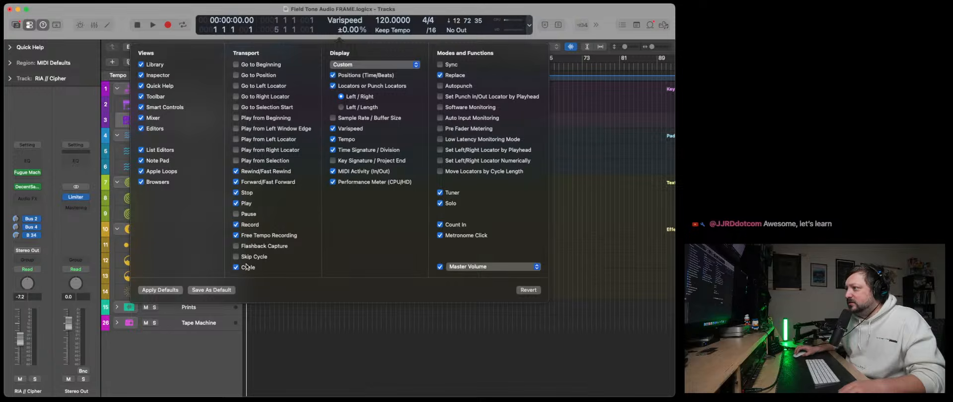
left_click(362, 164)
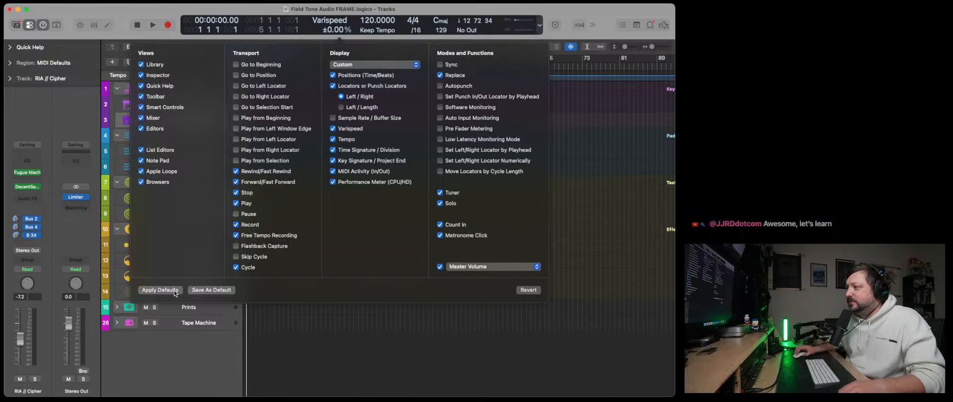
left_click(204, 291)
left_click(224, 290)
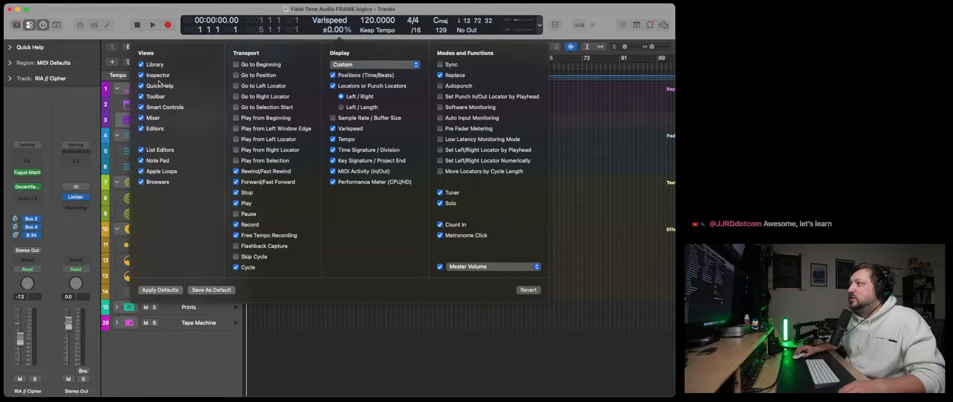
left_click(363, 34)
- Set the project key signature to F♯ minor
left_click(448, 24)
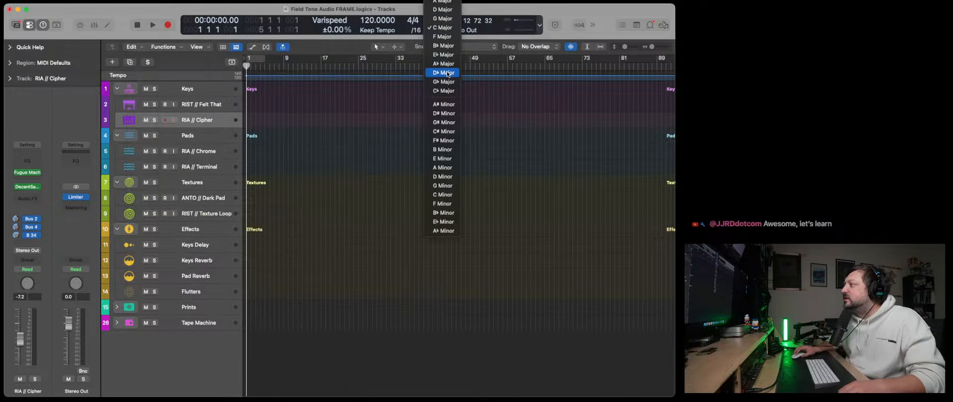
left_click(449, 140)
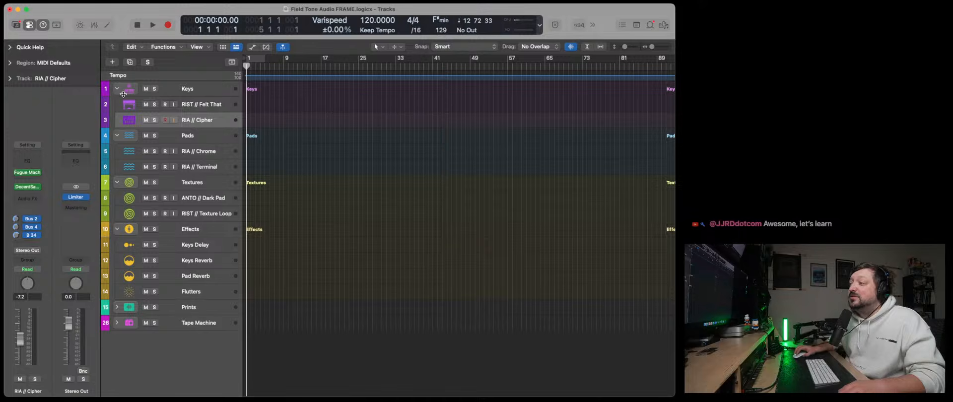
- Reopen Fugue Machine Rubato on RIA // Cipher and draw one long note over the first half of its piano roll
left_click(28, 174)
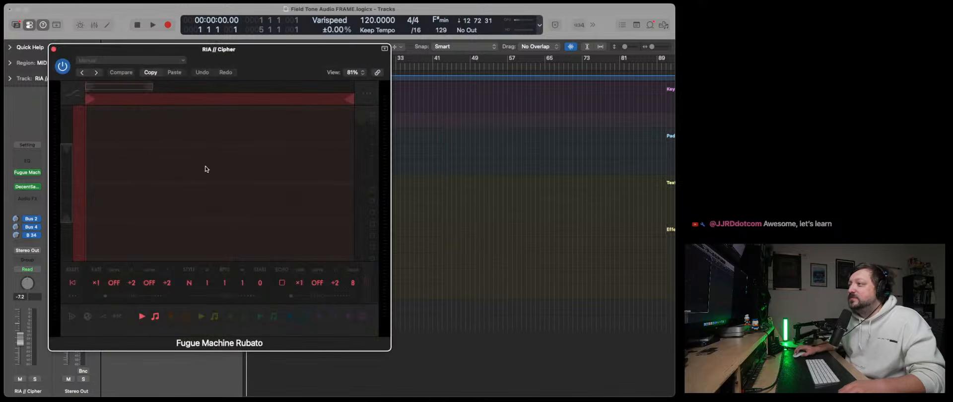
left_click_drag(93, 148, 179, 153)
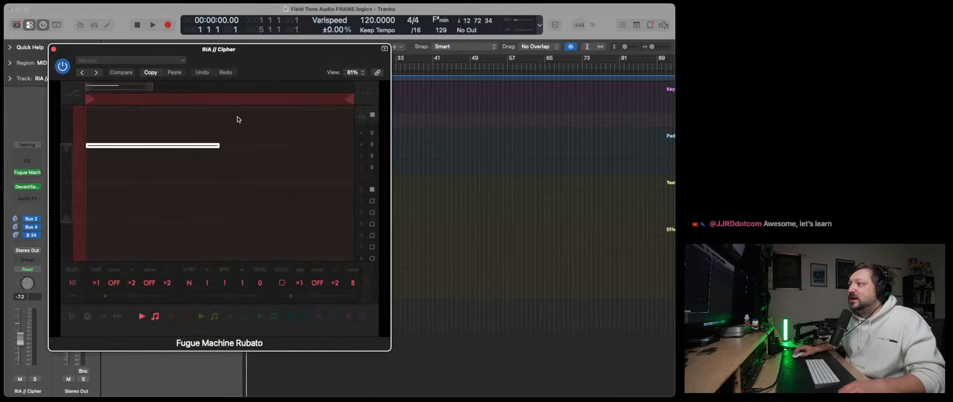
- Move the plug-in window clear of the track headers and set the project tempo to 80 BPM
left_click_drag(244, 70, 332, 85)
left_click_drag(379, 21, 377, 35)
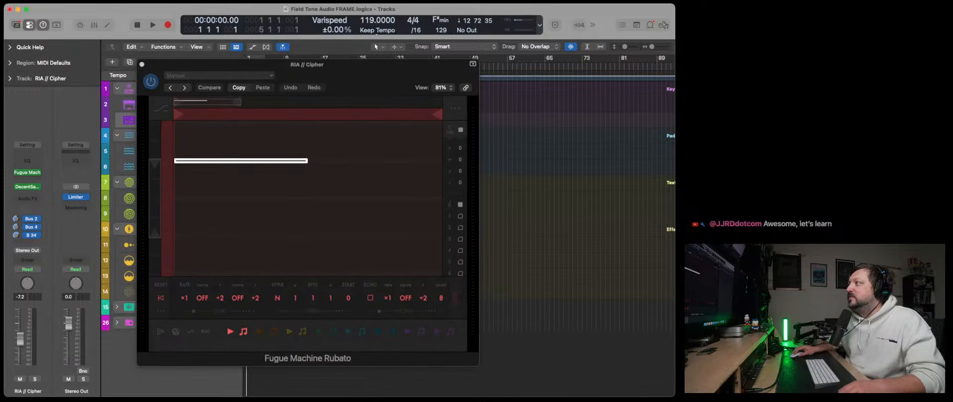
left_click_drag(371, 21, 374, 52)
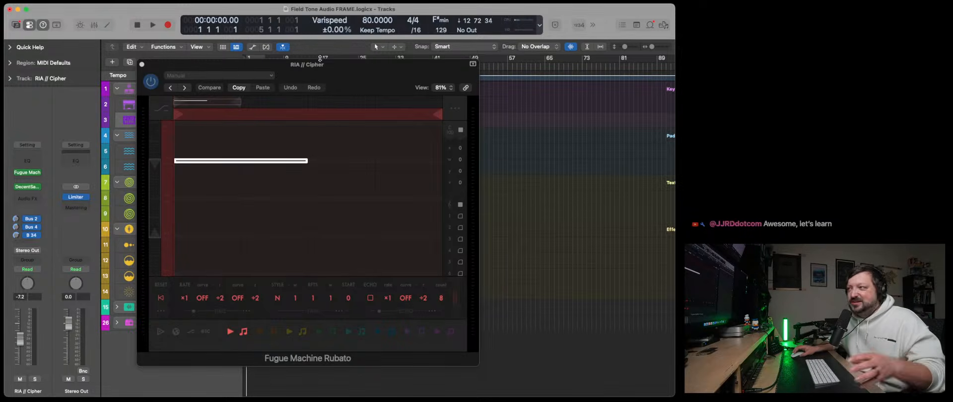
- Start the sequencer playing and slow the red playhead's rate to ÷8
left_click(162, 332)
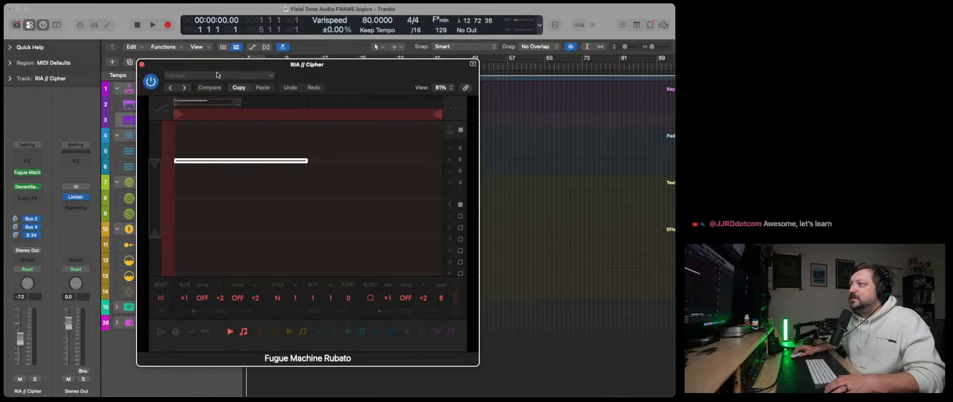
left_click_drag(217, 75, 258, 78)
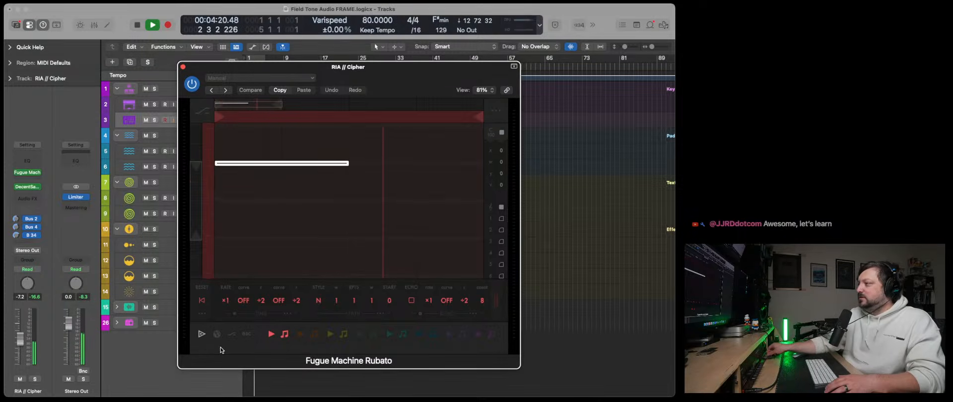
left_click_drag(227, 302, 230, 328)
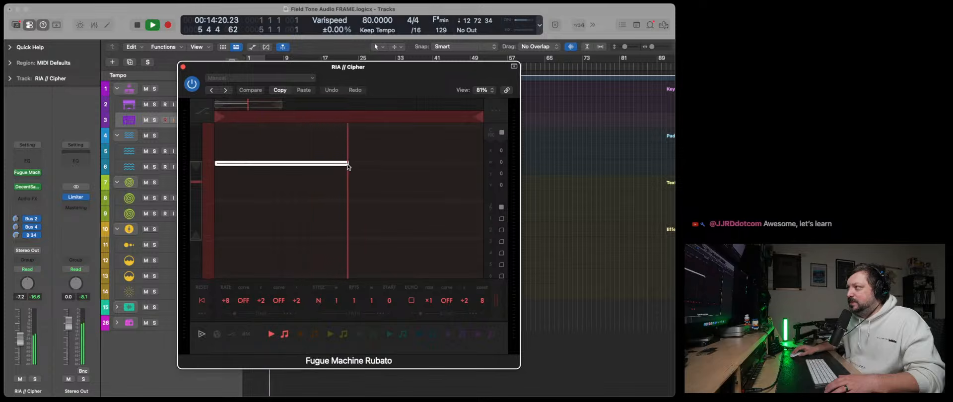
- Shorten the long note to under half its length and add a short, higher note right after its end
left_click_drag(348, 166, 252, 163)
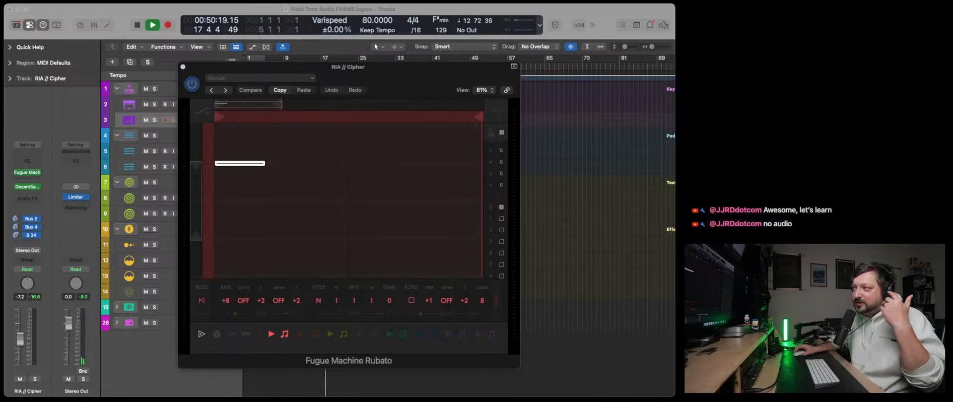
left_click(274, 153)
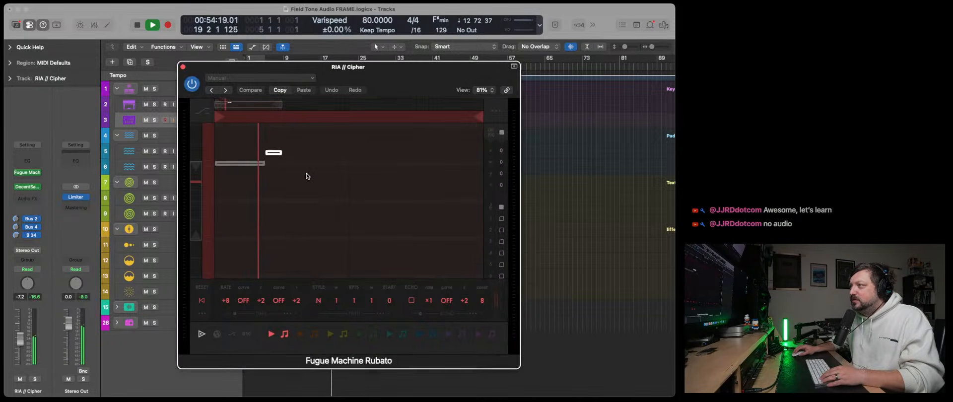
- Add a lower note right after the short one and lengthen it, and place a high note and a lower one past a gap
left_click(291, 158)
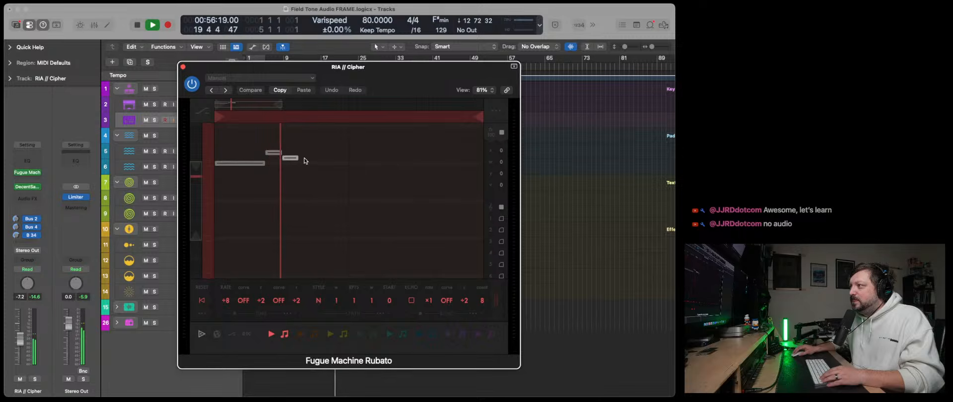
left_click_drag(297, 157, 363, 143)
left_click(333, 142)
left_click(376, 154)
left_click(387, 154)
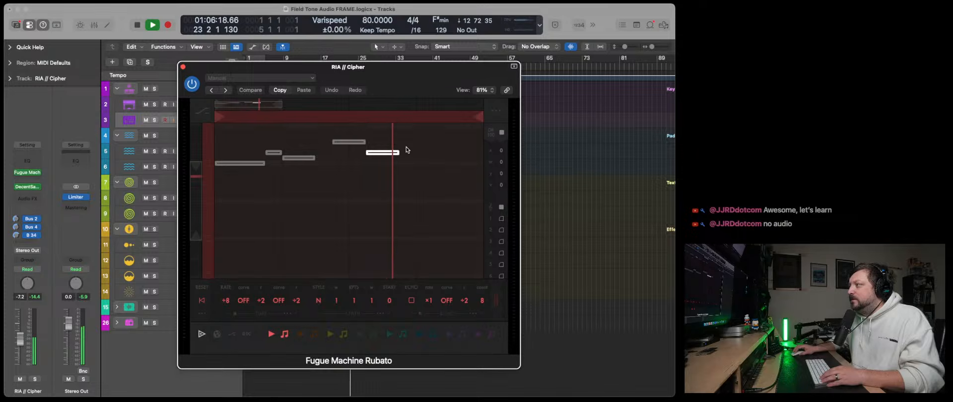
- Continue the melody with a slightly higher note and a longer final note reaching the loop's end, raised one scale step
left_click(413, 148)
left_click(463, 164)
left_click_drag(463, 164, 483, 164)
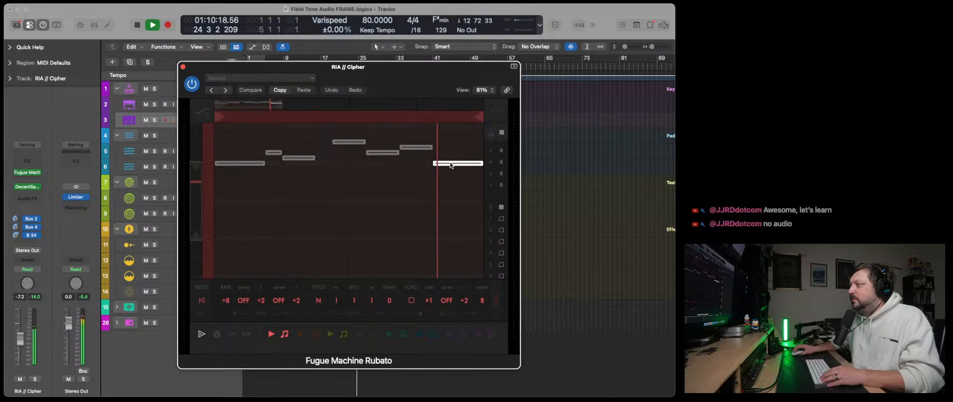
left_click_drag(441, 165, 463, 162)
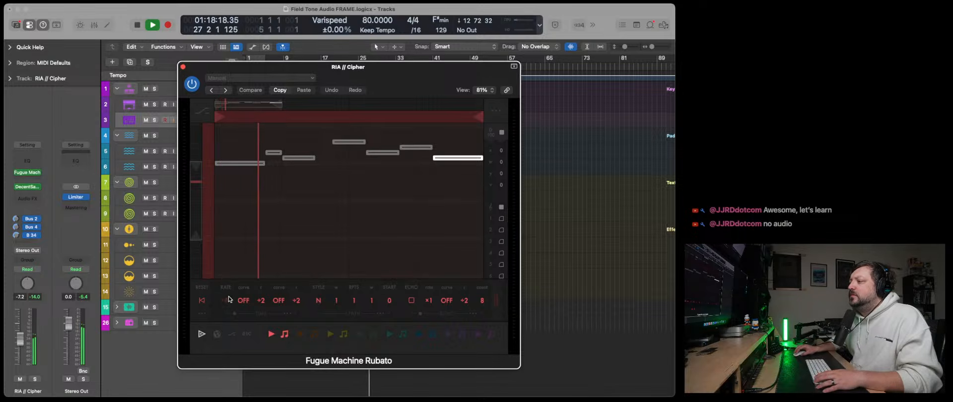
- Set the red playhead's rate to ÷4 and close the Fugue Machine Rubato window
left_click_drag(228, 300, 228, 298)
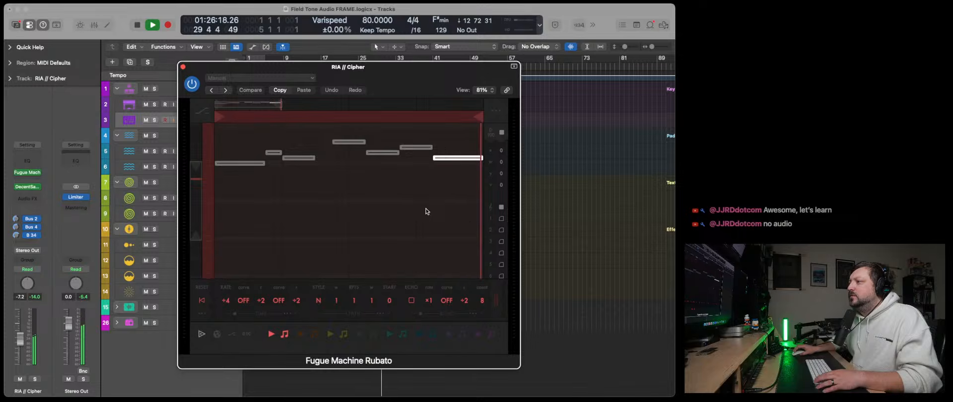
left_click(183, 67)
- Solo the Flutters effect channel in the mixer and raise its volume to -3.3 dB
key("x")
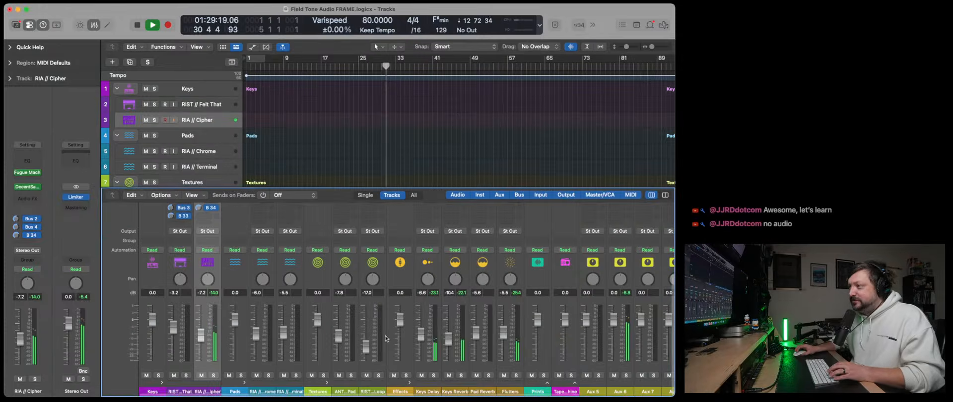
left_click(517, 376)
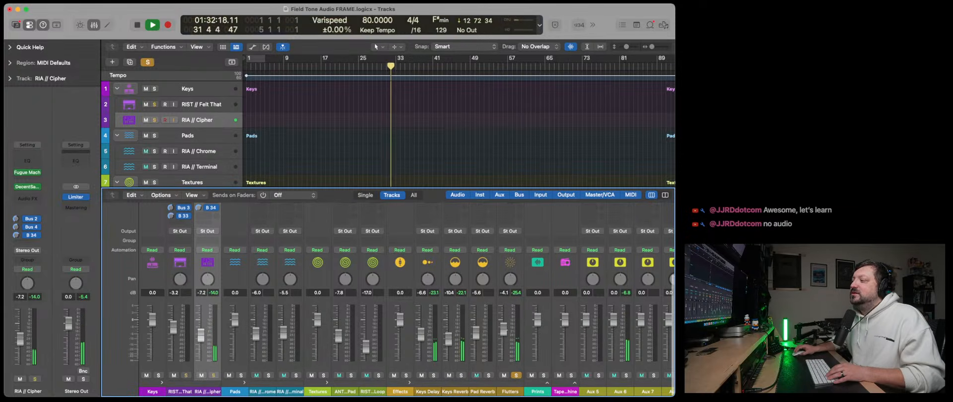
left_click_drag(508, 343, 509, 337)
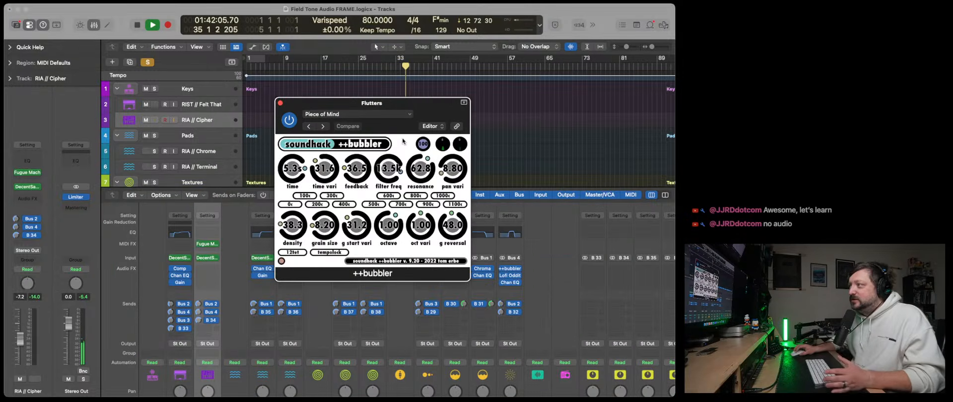
- Examine the ++bubbler granular delay settings on the Flutters channel and close the plug-in
left_click_drag(403, 105, 346, 115)
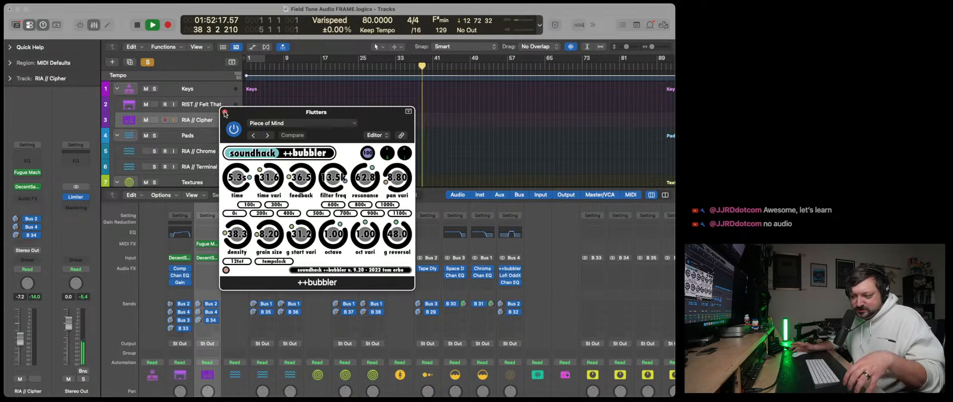
key("s")
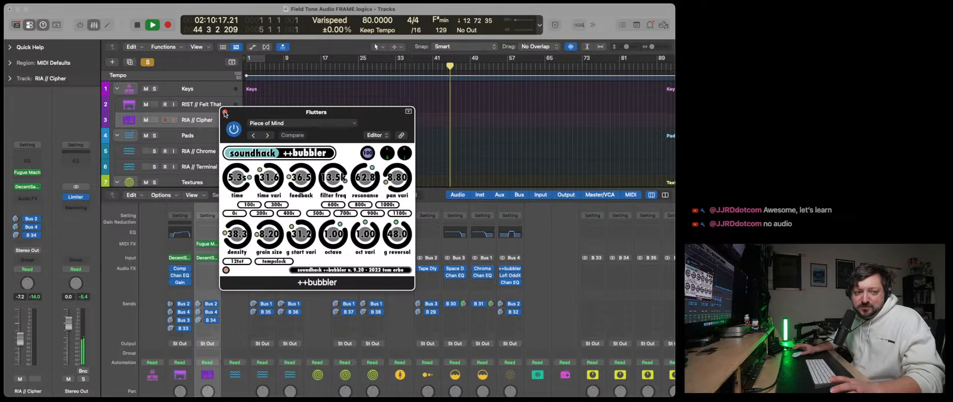
left_click(225, 114)
- Take Flutters out of solo, audition Keys Reverb in solo, and lower the Flutters volume to -5.8 dB
scroll(503, 383, "down", 5)
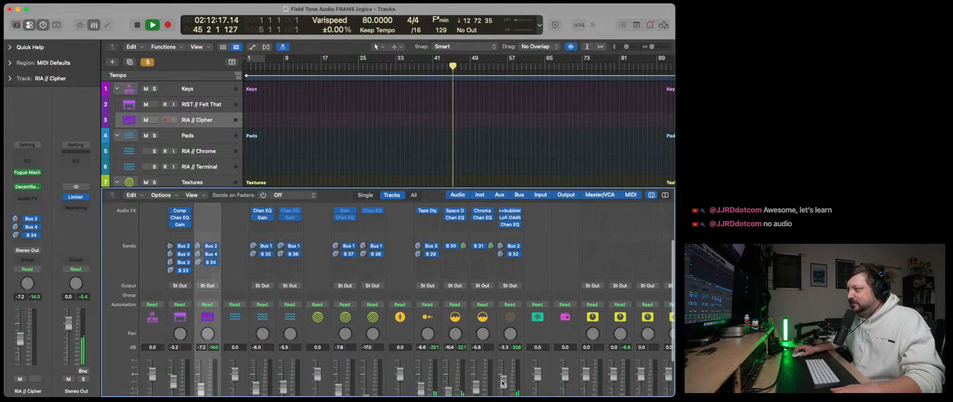
scroll(503, 383, "down", 1)
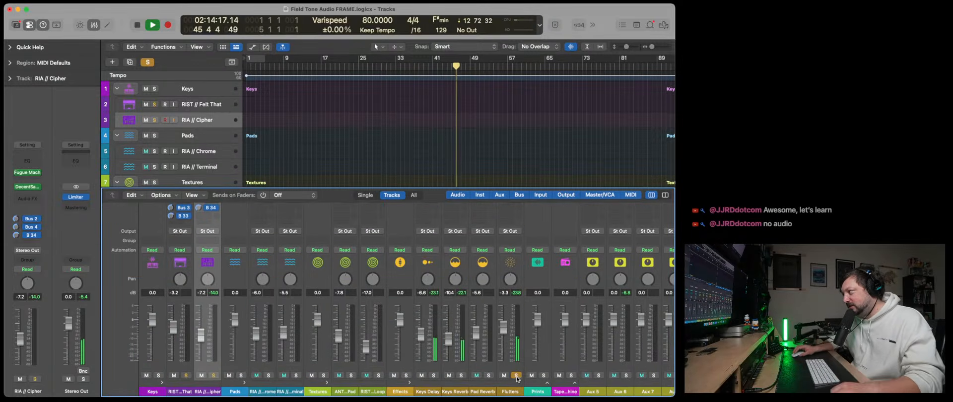
left_click(517, 376)
left_click(462, 376)
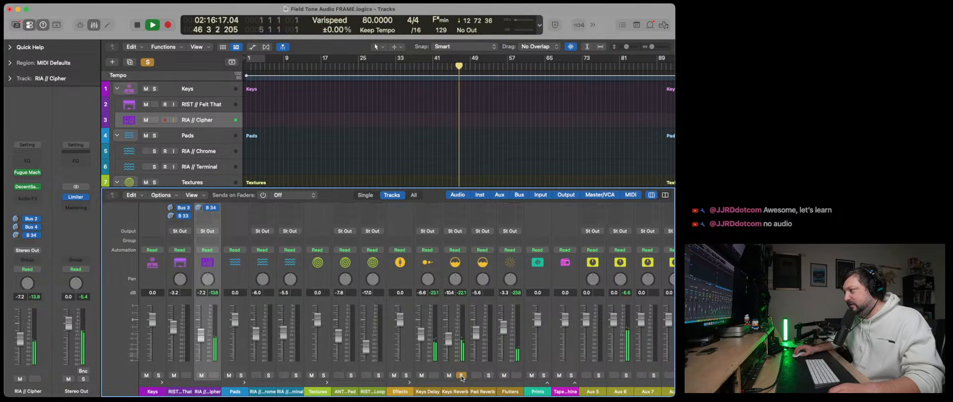
left_click(461, 376)
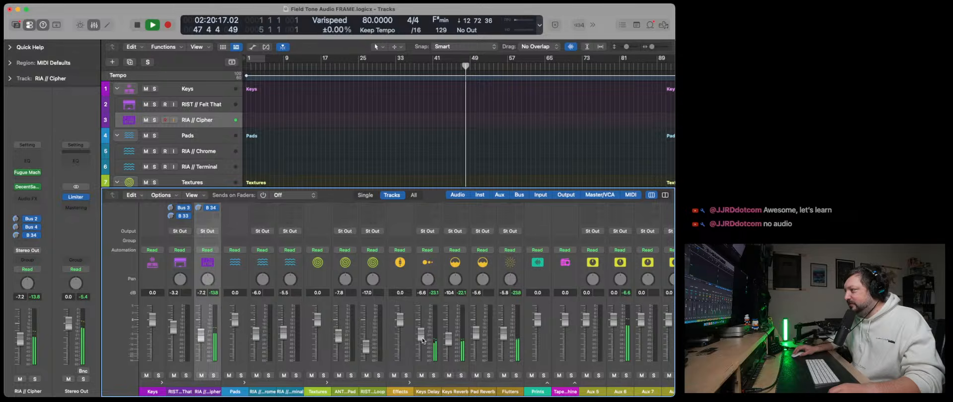
- Raise the Keys Delay and Keys Reverb channels to -4.6 dB each and hide the mixer
left_click_drag(423, 341, 449, 324)
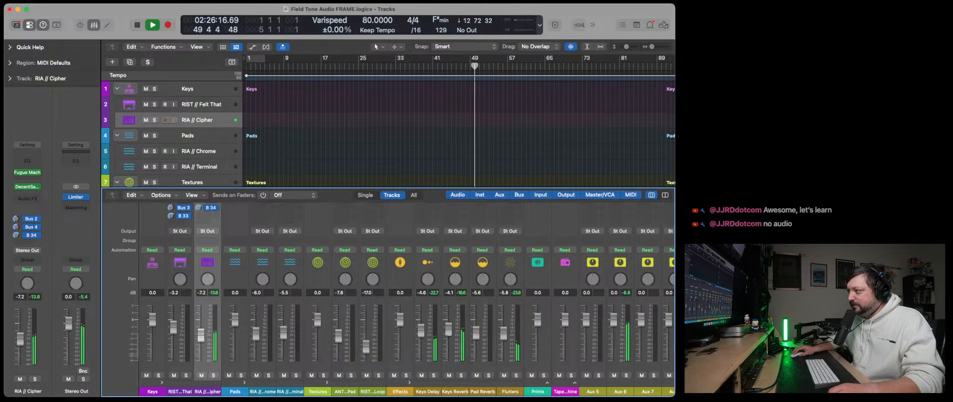
left_click_drag(449, 323, 449, 326)
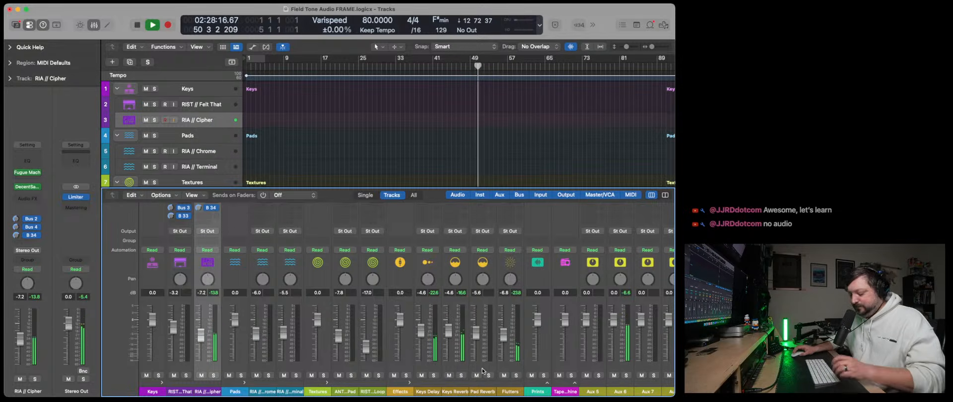
key("x")
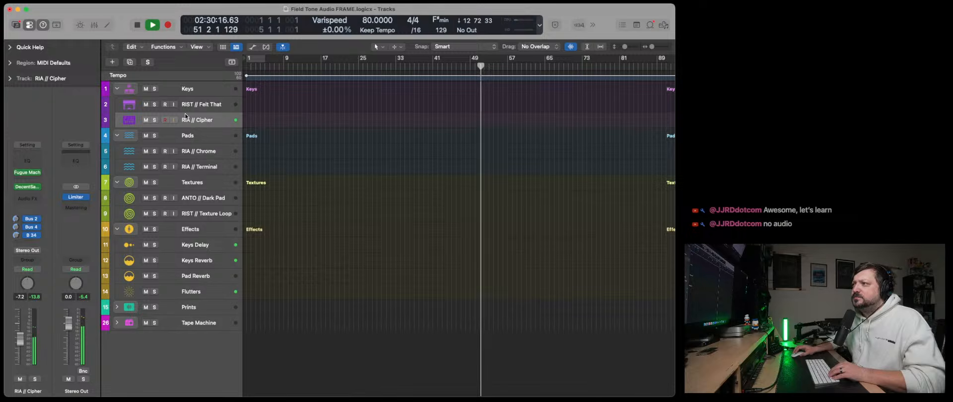
- Copy the Fugue Machine Rubato MIDI effect from RIA // Cipher to the RIST // Felt That channel in the mixer
key("x")
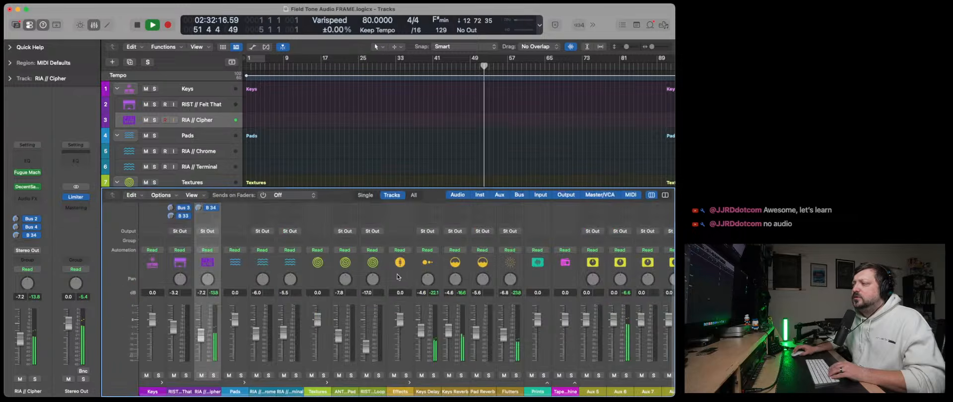
scroll(212, 242, "up", 5)
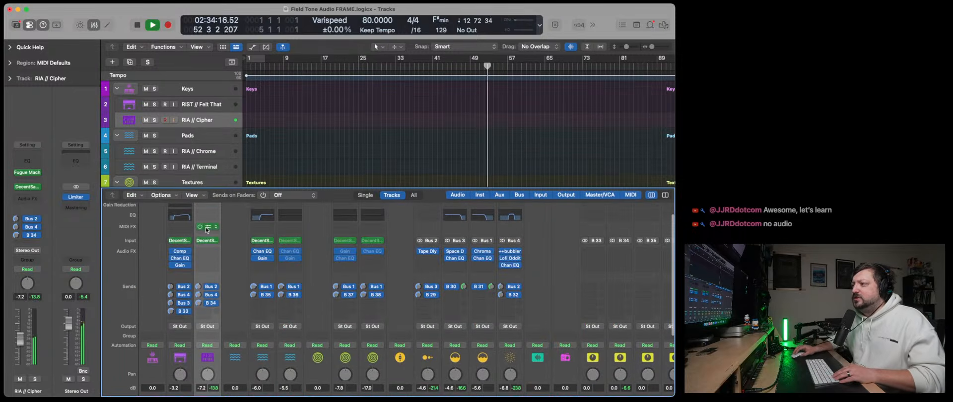
left_click_drag(207, 228, 182, 230)
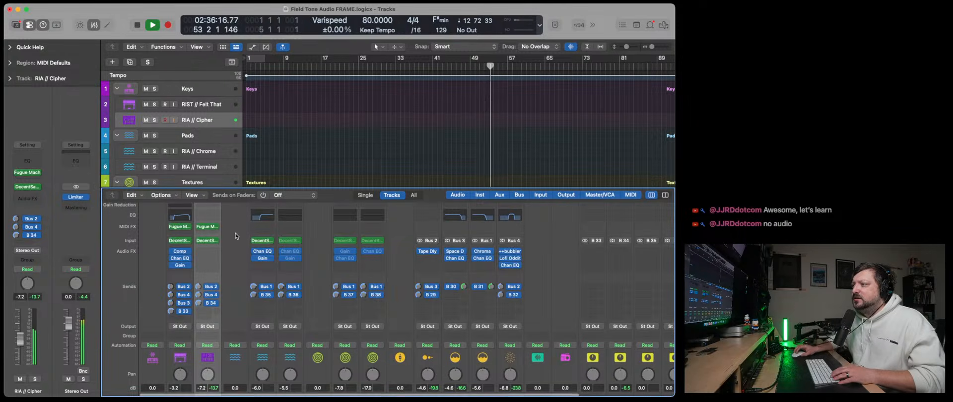
key("x")
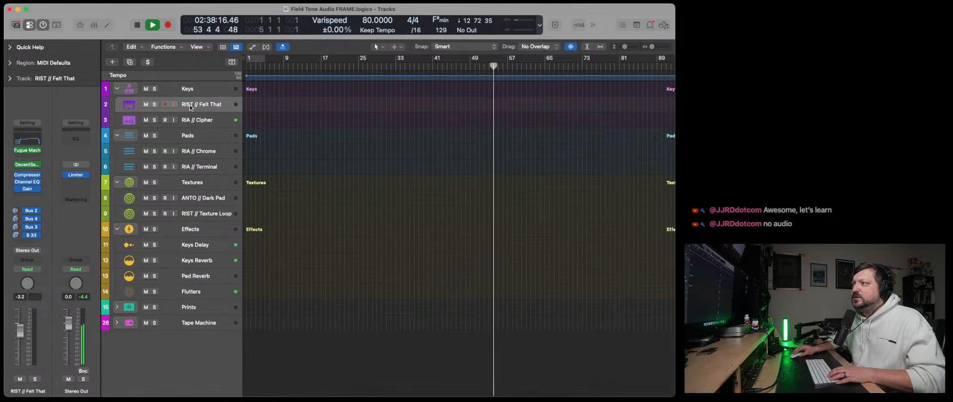
- In the Fugue Machine Rubato copy on RIST // Felt That, set the red playhead's octave to -1 and close the plug-in
key("Up")
left_click(28, 150)
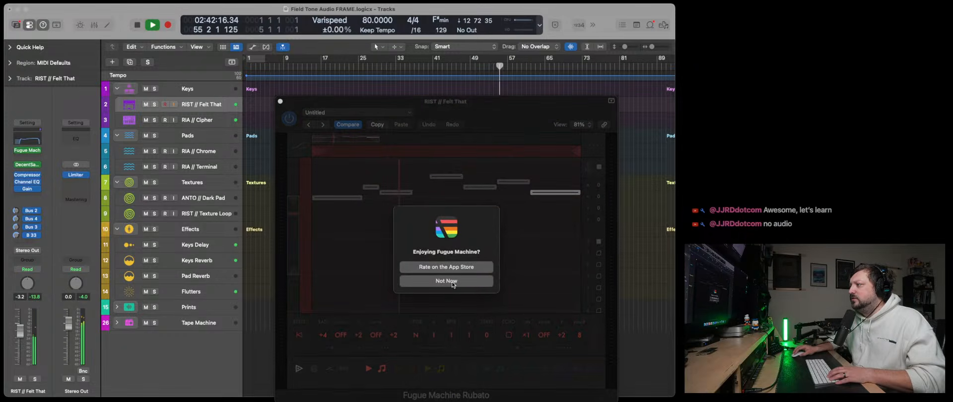
left_click(447, 281)
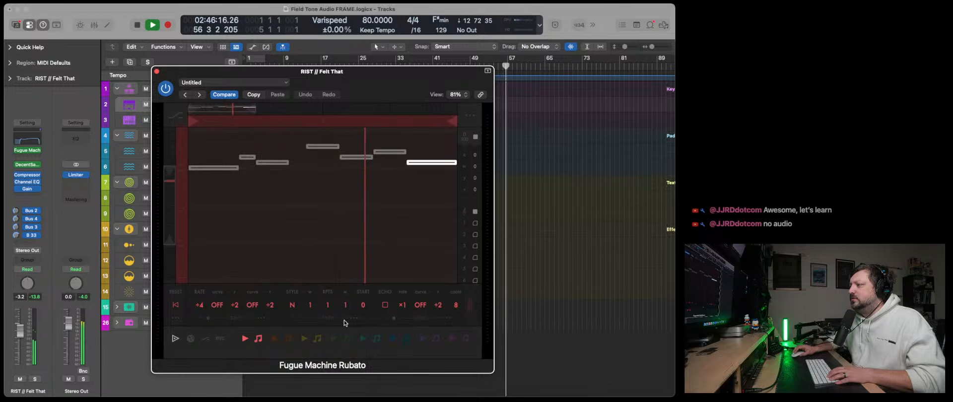
scroll(457, 318, "right", 3)
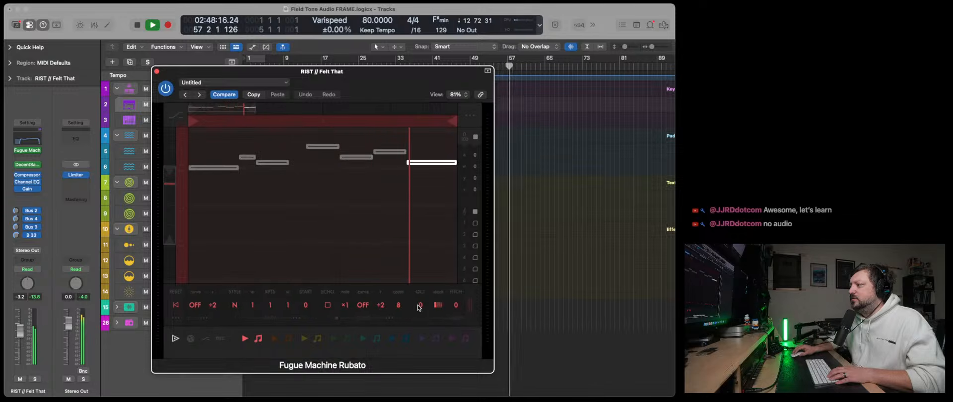
left_click_drag(419, 305, 418, 311)
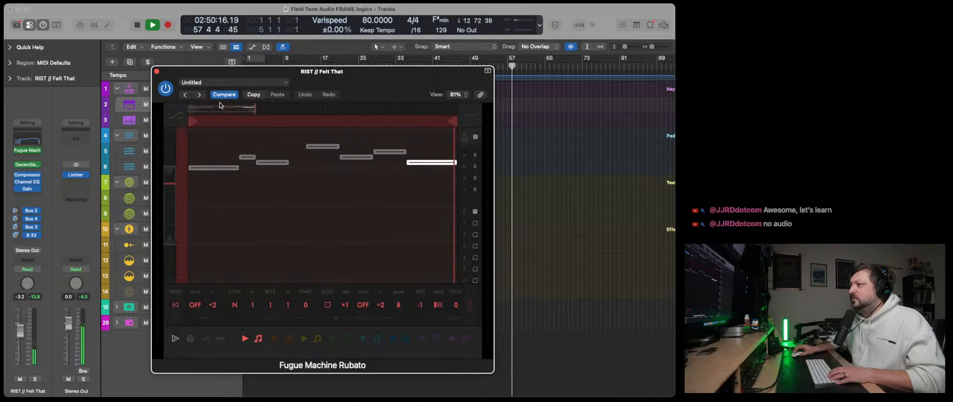
left_click(157, 71)
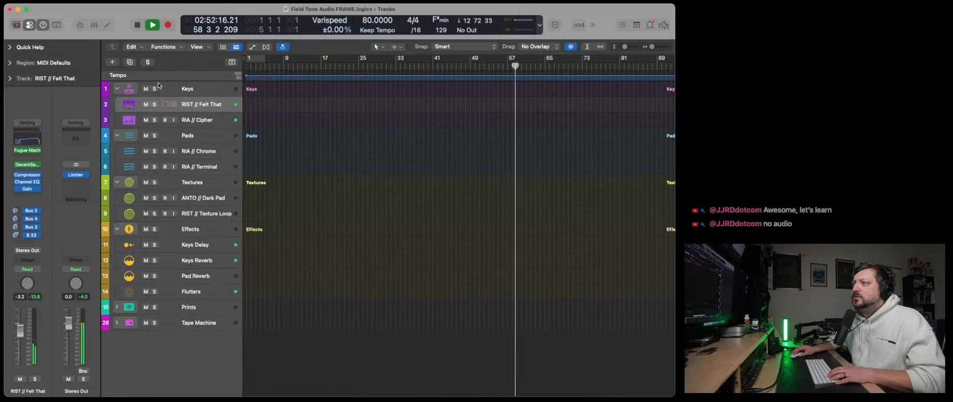
- In the RIST // Felt That DecentSampler instrument, turn the tone down to about 1005, reduce the level, and close it
left_click(28, 165)
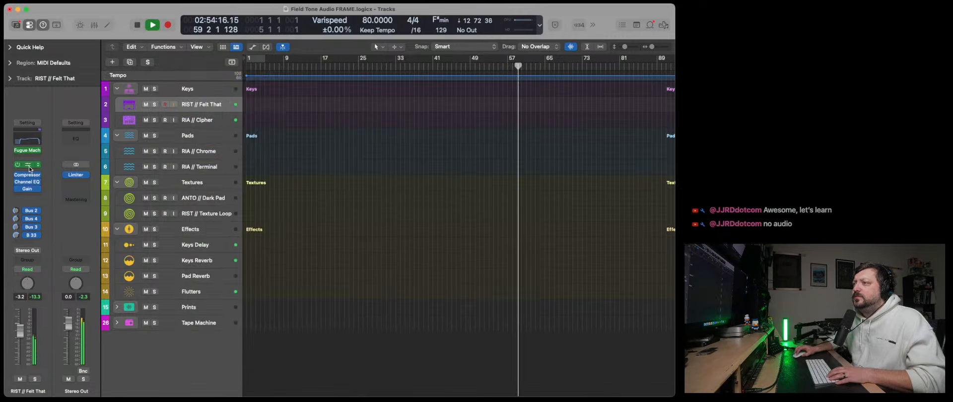
left_click_drag(405, 180, 405, 183)
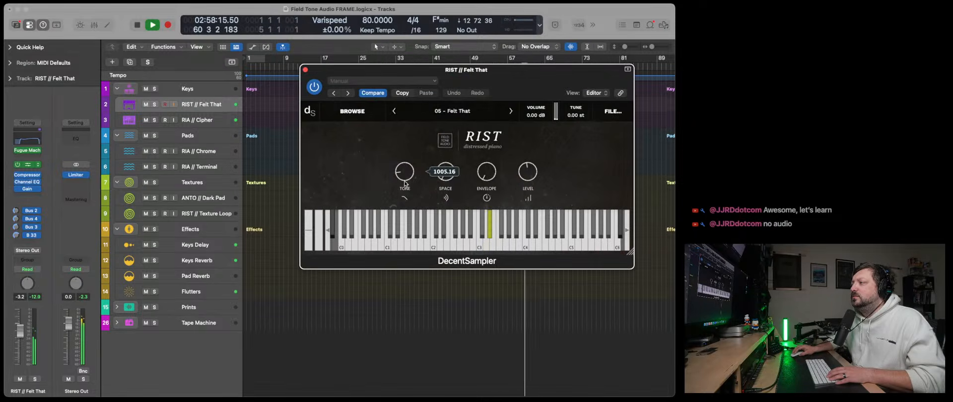
left_click_drag(532, 176, 532, 183)
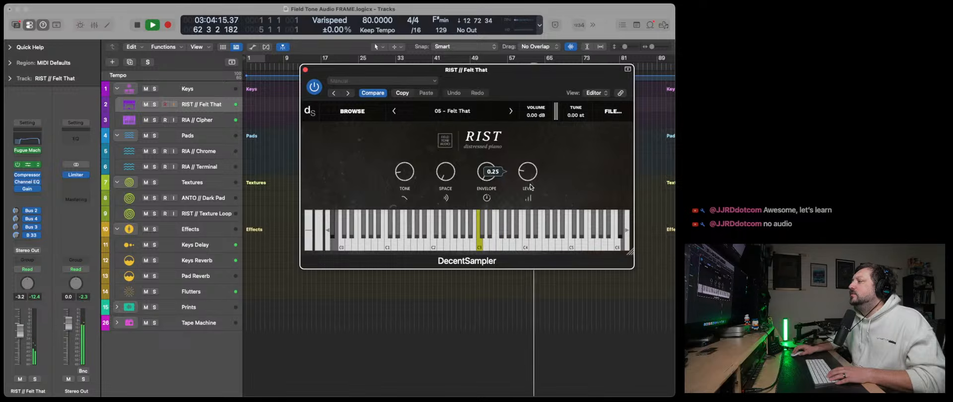
left_click(305, 70)
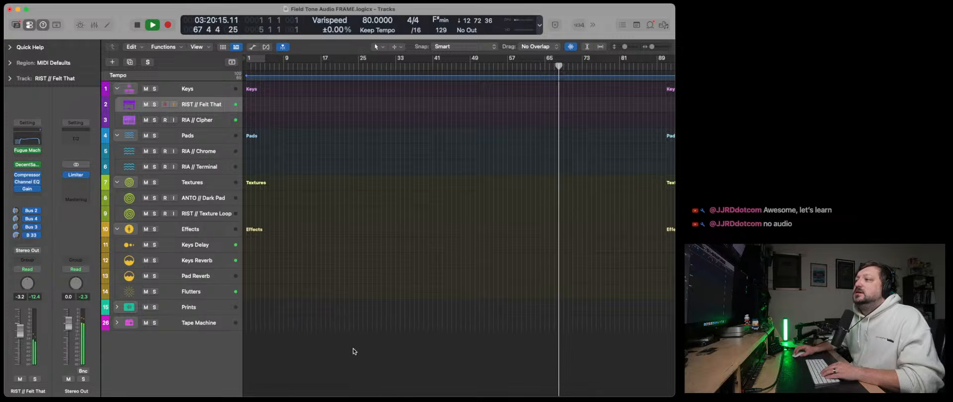
- Copy Fugue Machine Rubato from the RIA // Cipher channel to the RIA // Chrome pad channel and hide the mixer
key("x")
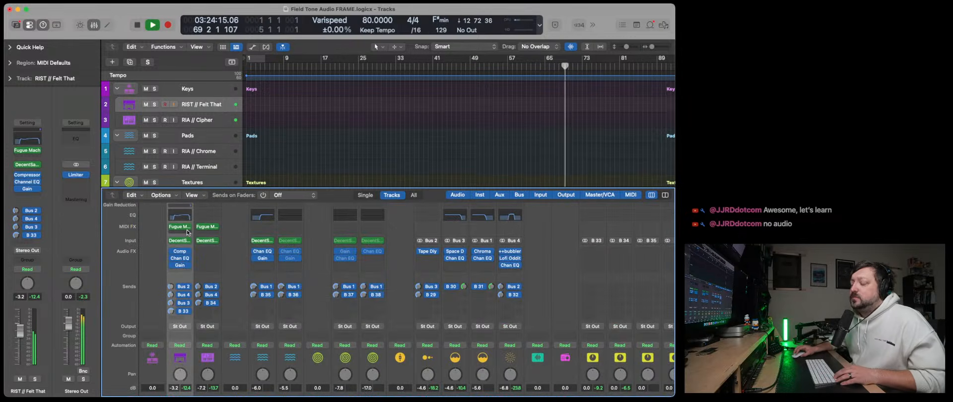
mouse_move(208, 229)
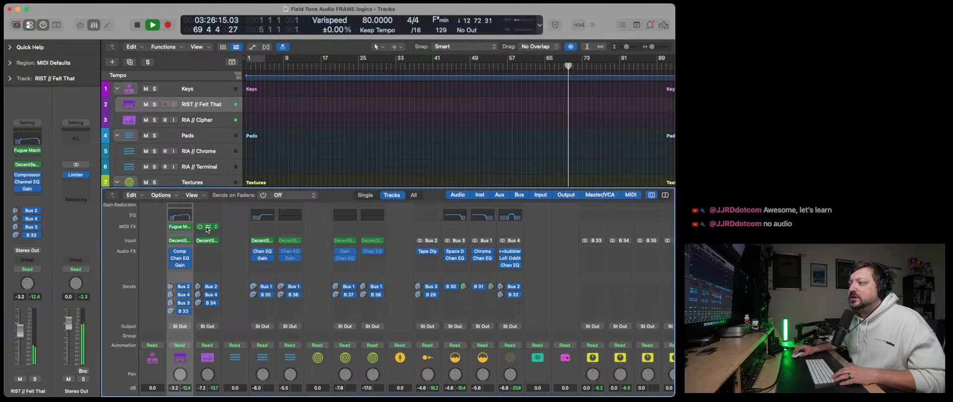
left_click_drag(209, 229, 264, 230)
key("x")
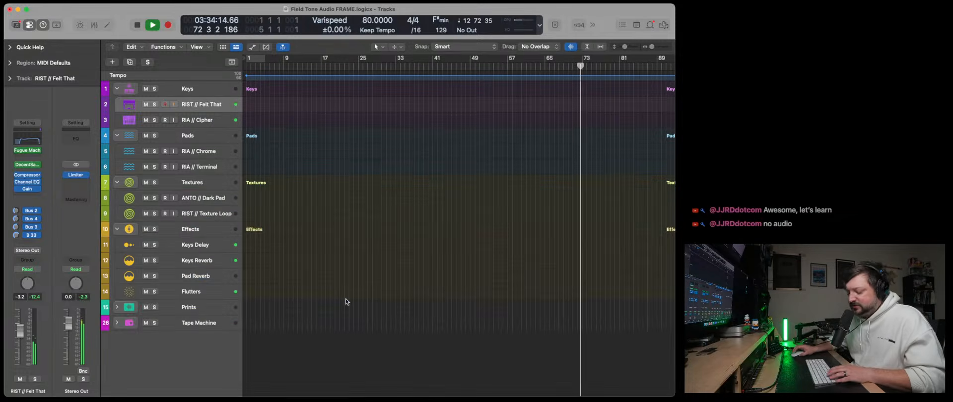
- Select the RIA // Chrome track and raise its volume to -3.3 dB
left_click(206, 156)
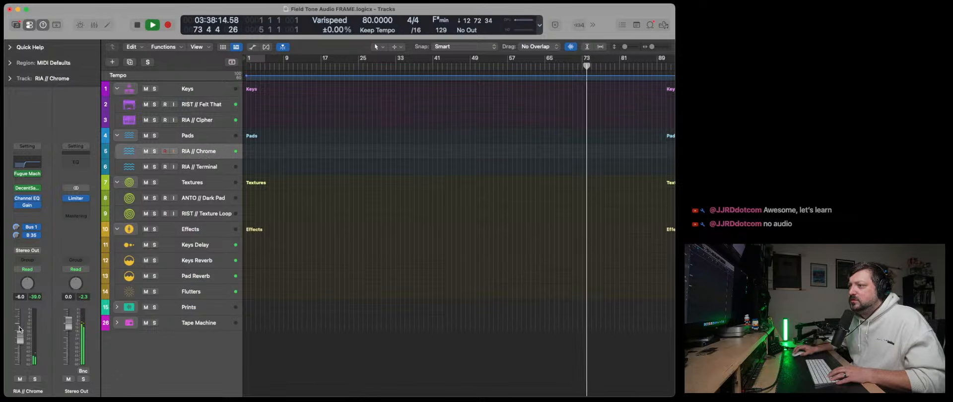
left_click_drag(20, 329, 20, 328)
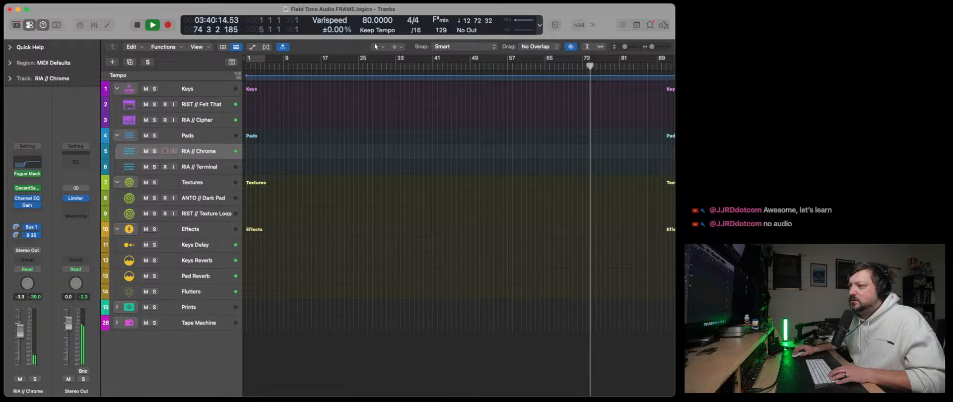
- In the RIA // Chrome DecentSampler instrument, tune it to -12 st, reduce the envelope, raise the tone and level, and close it
left_click(27, 187)
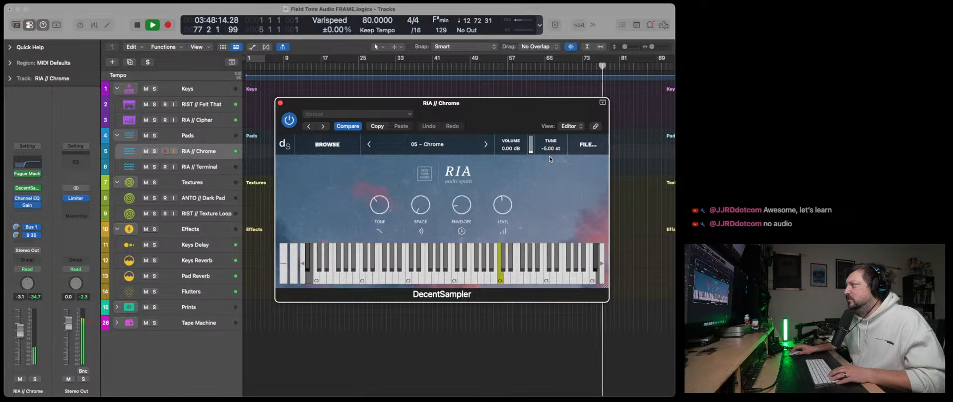
left_click_drag(550, 163, 550, 169)
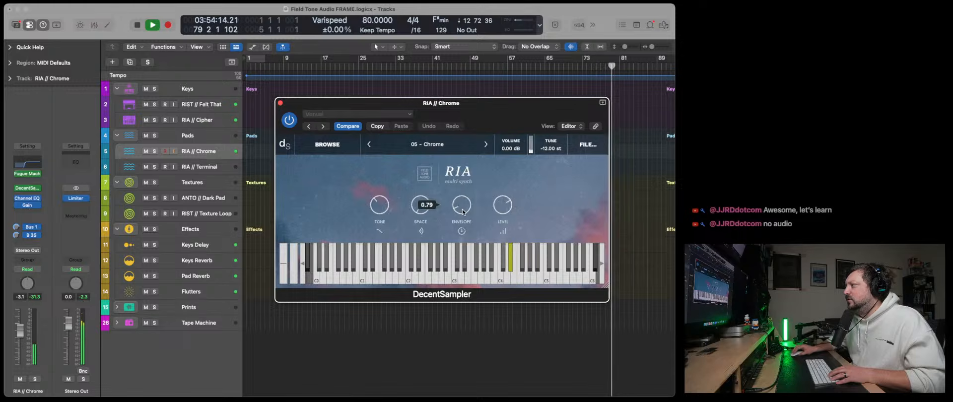
left_click_drag(464, 209, 463, 213)
left_click_drag(387, 205, 386, 202)
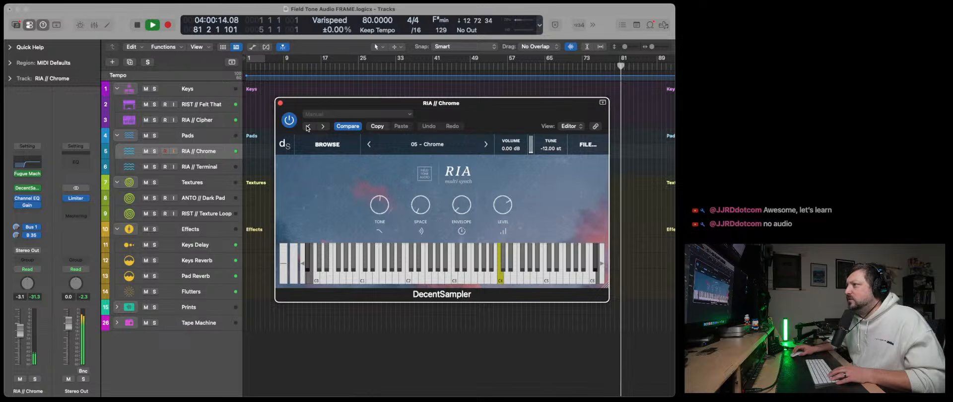
left_click(280, 102)
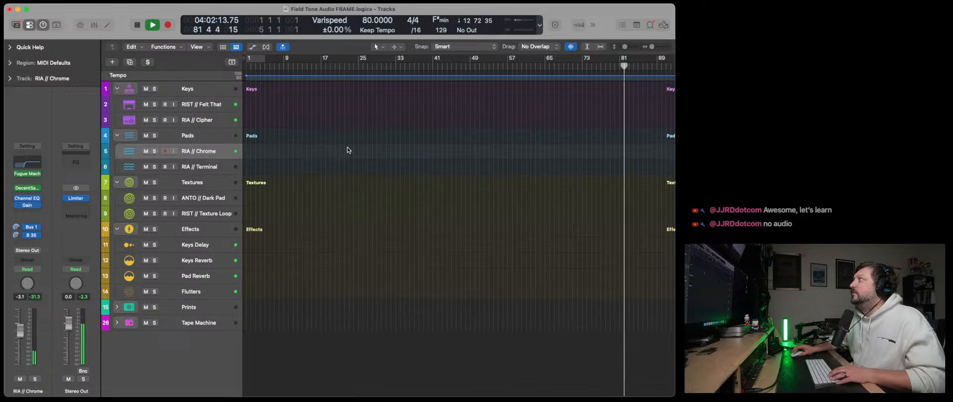
- Remove Fugue Machine Rubato from the RIA // Chrome channel in the mixer, hide the mixer, and restart playback
key("x")
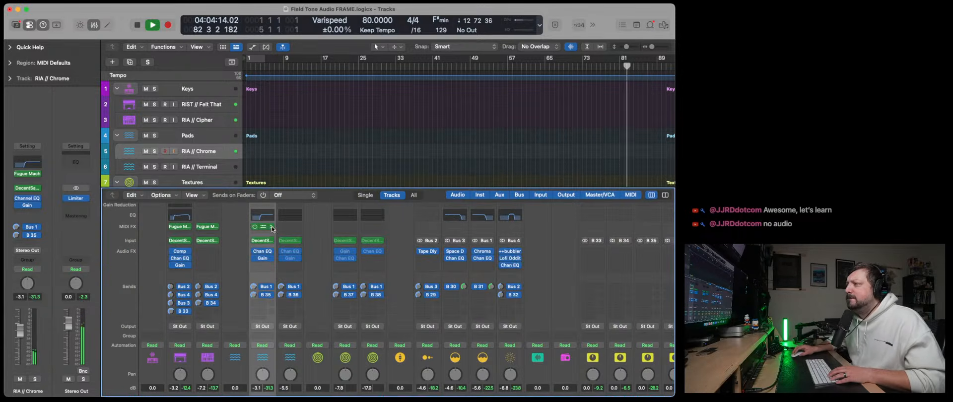
left_click(272, 229)
left_click(260, 228)
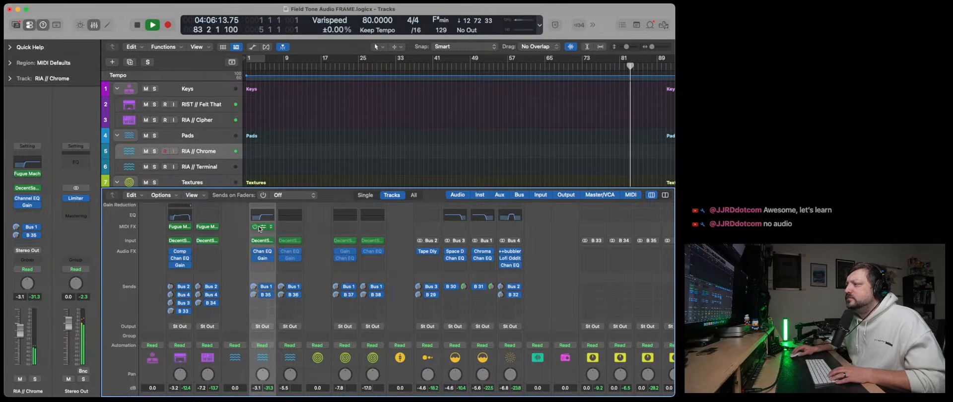
left_click(271, 228)
left_click(289, 259)
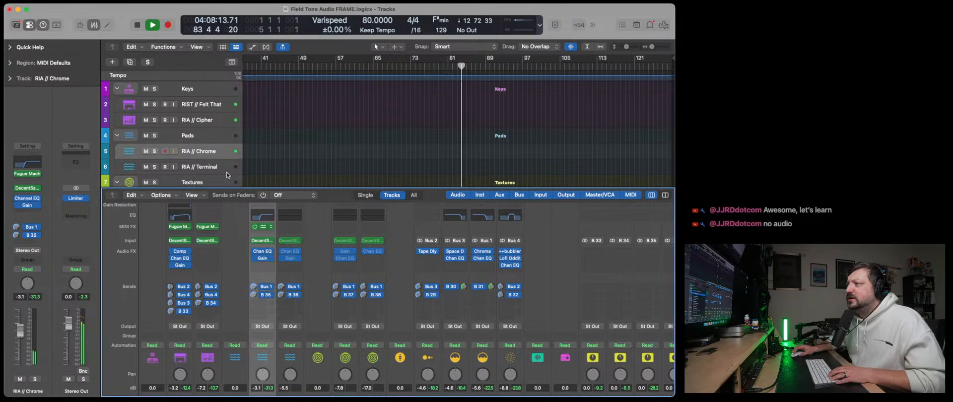
key("x")
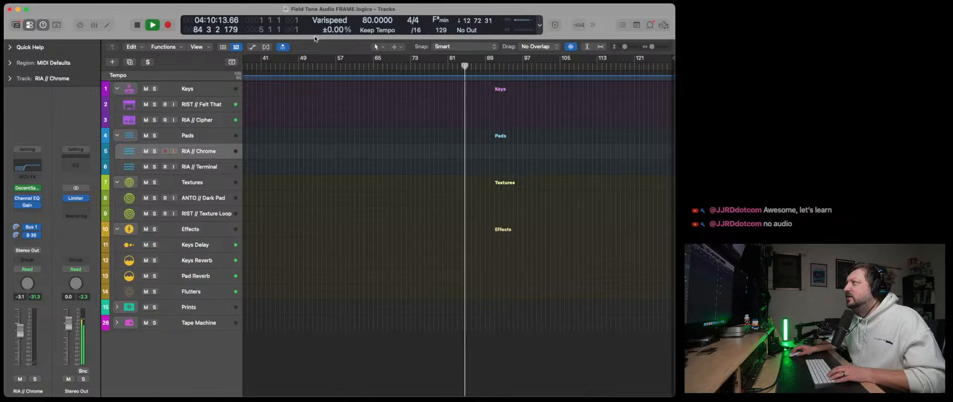
left_click(150, 25)
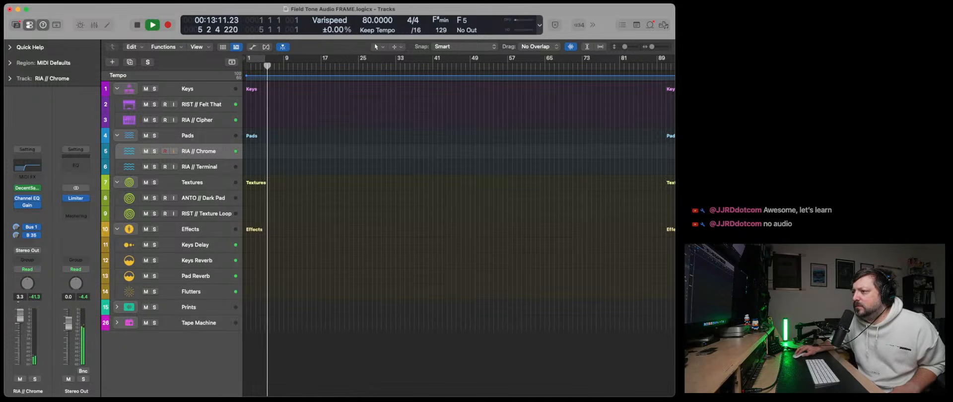
- Raise the RIA // Chrome instrument's level, set its volume to 8.03 dB, and lower the low-cut frequency in its Channel EQ
left_click(29, 188)
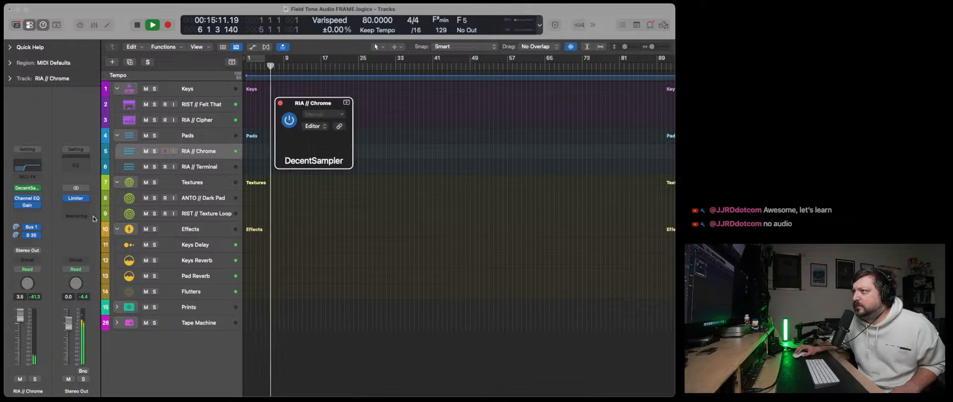
left_click_drag(507, 210, 518, 173)
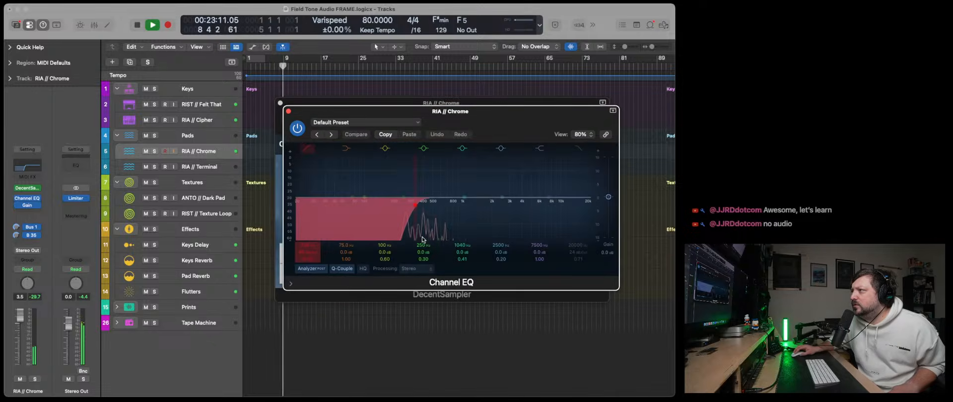
left_click_drag(418, 205, 398, 207)
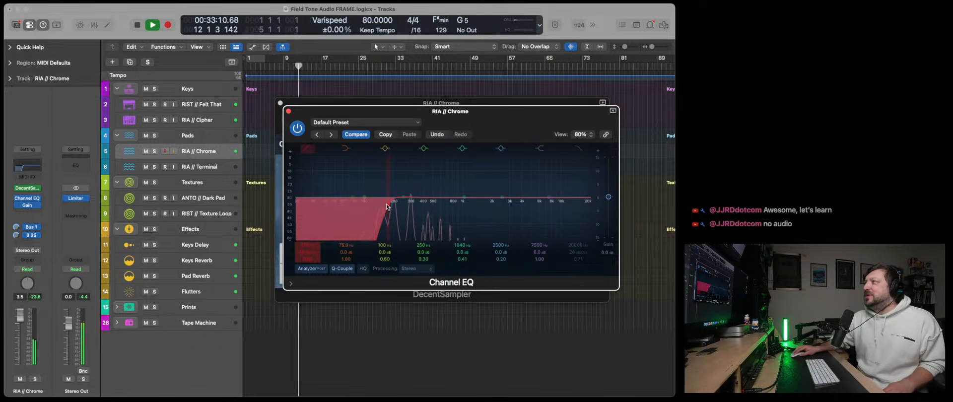
left_click(29, 189)
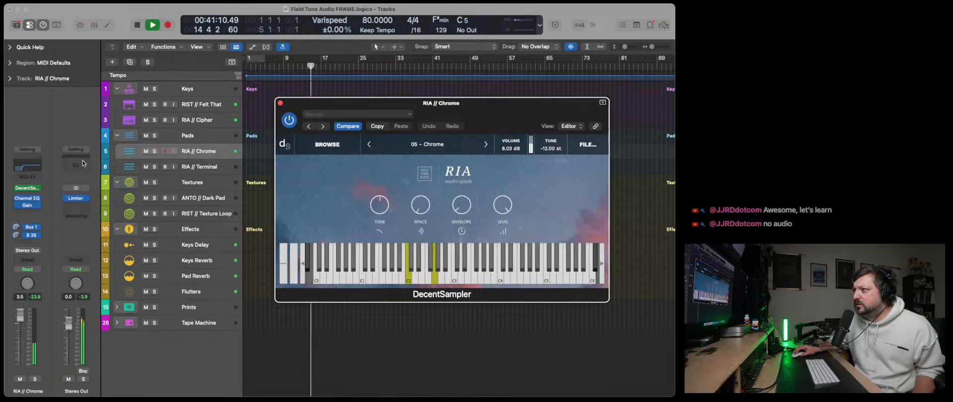
- Open Fugue Machine Rubato on RIST // Felt That and look through its info page, file options and Note Grid settings
left_click(199, 106)
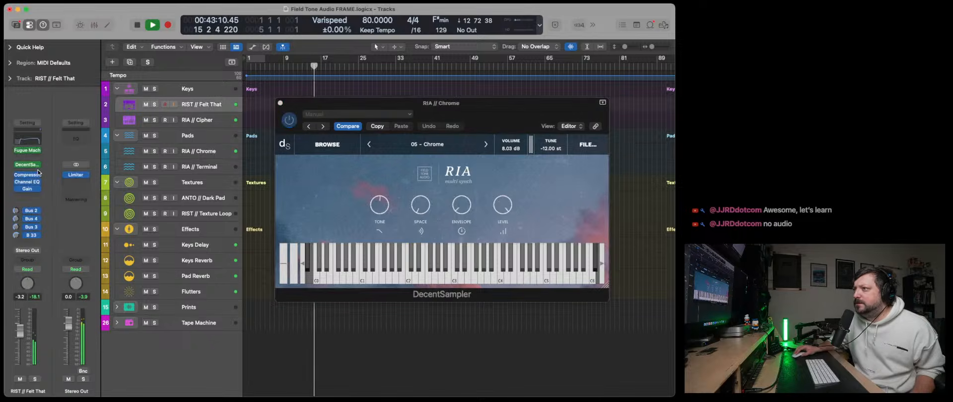
left_click(26, 151)
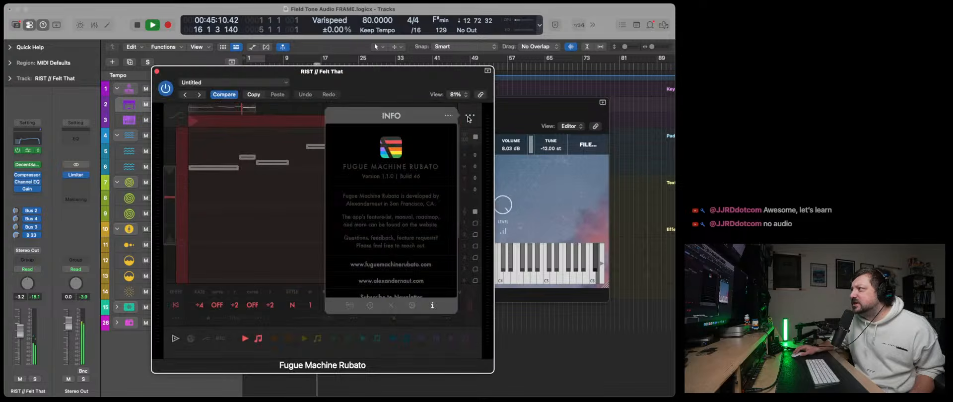
left_click(470, 116)
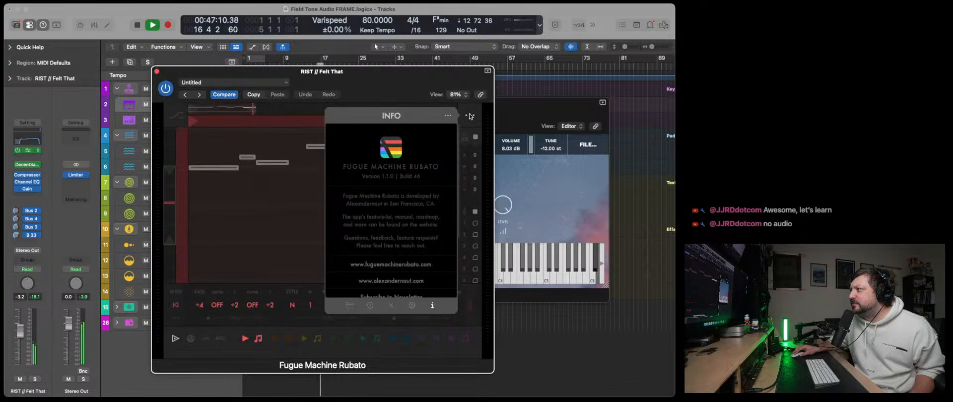
scroll(410, 203, "down", 5)
scroll(407, 208, "up", 5)
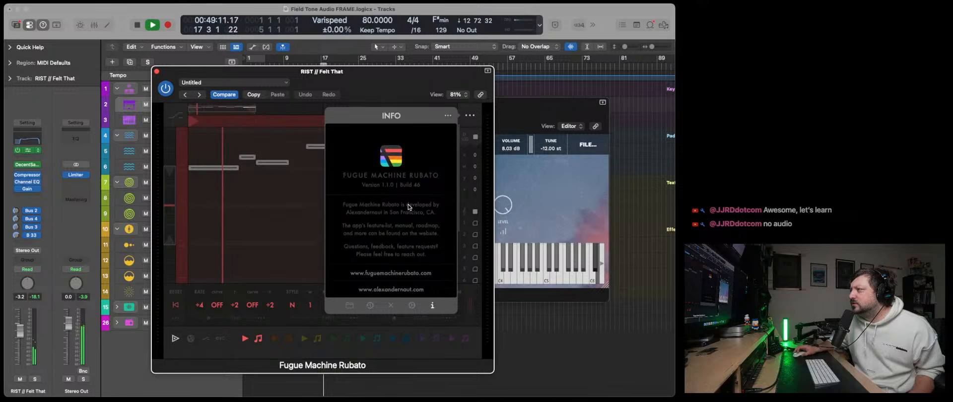
left_click(448, 116)
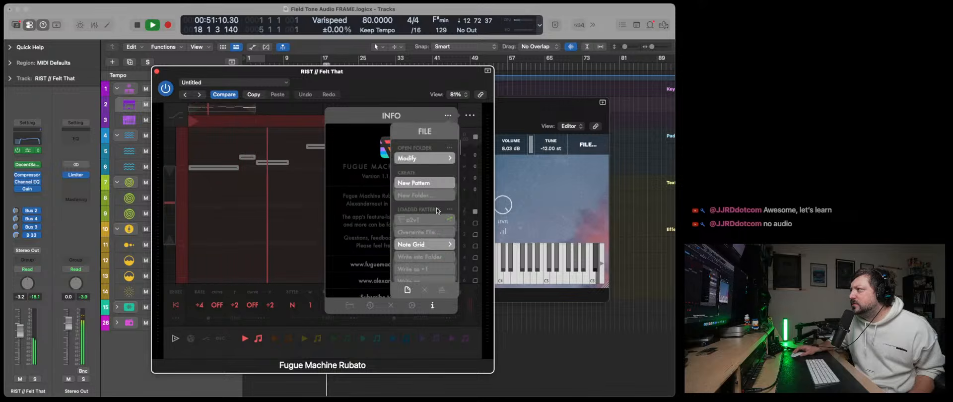
scroll(437, 207, "down", 5)
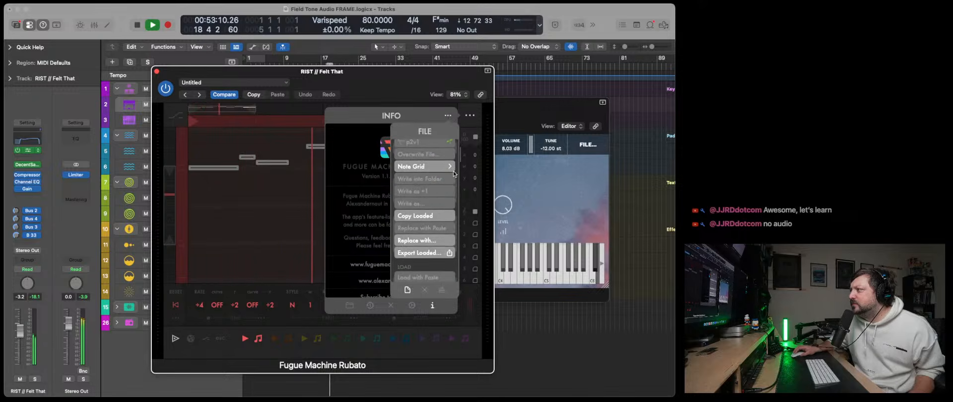
left_click(451, 168)
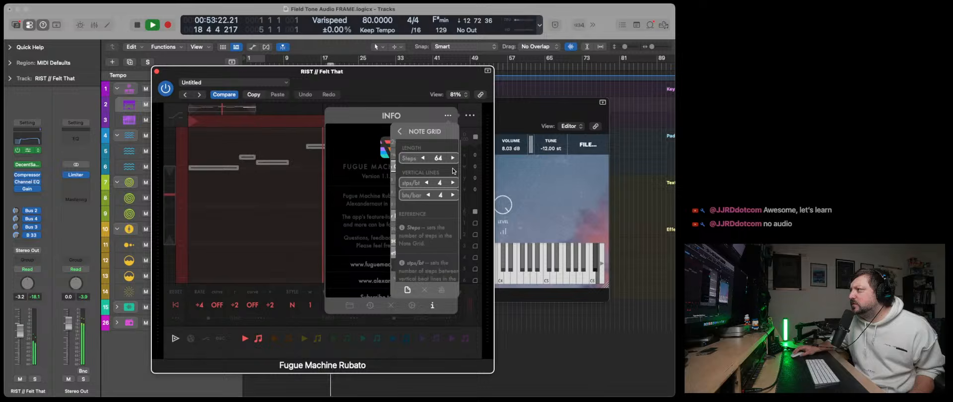
left_click(400, 132)
scroll(445, 209, "down", 5)
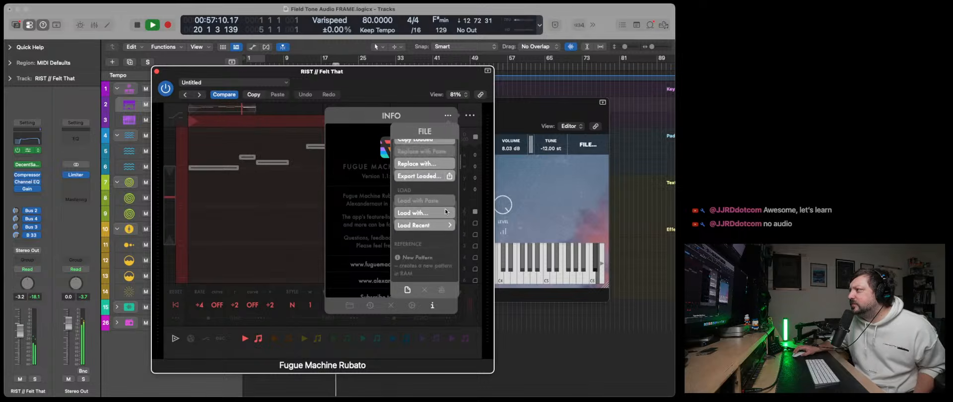
scroll(445, 209, "up", 6)
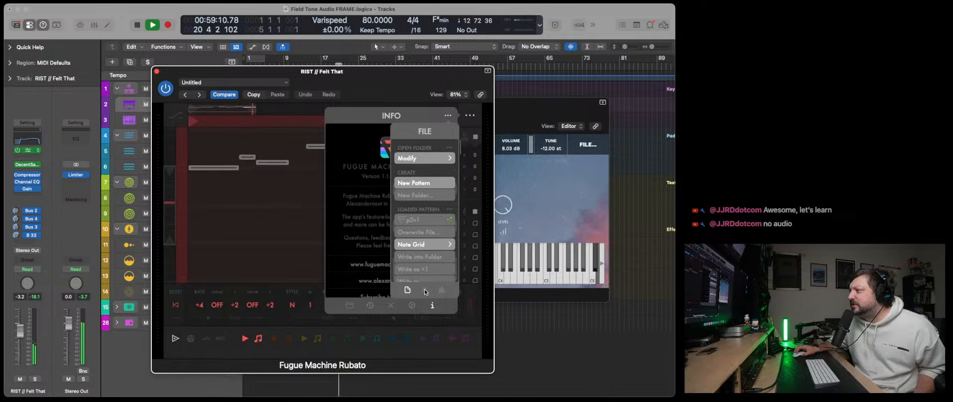
left_click(442, 289)
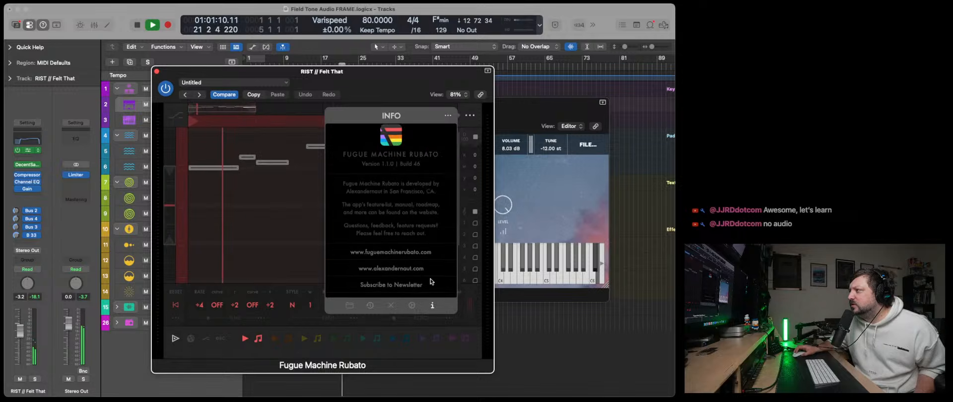
left_click(466, 138)
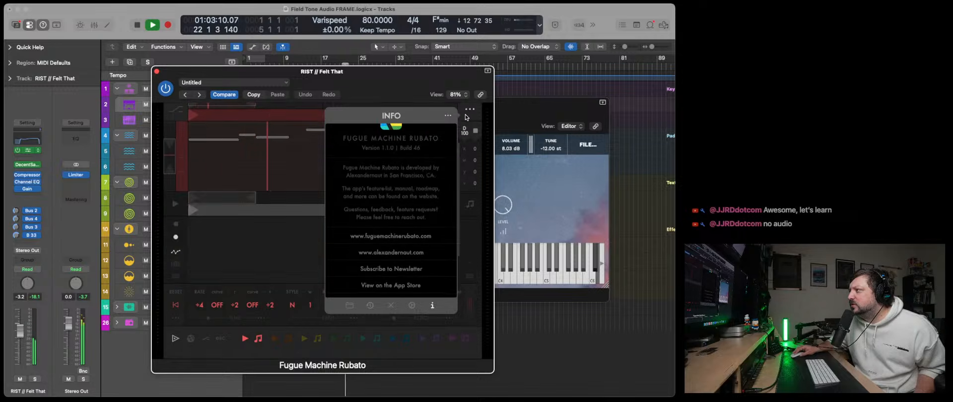
left_click(450, 118)
left_click(475, 116)
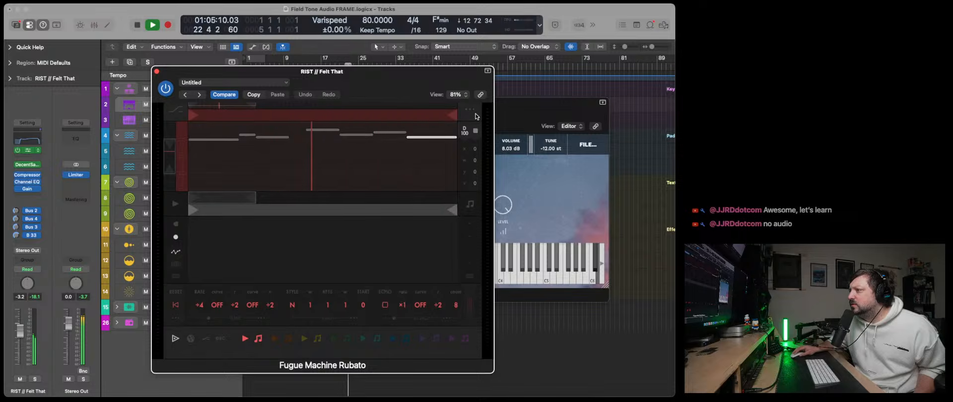
left_click(465, 130)
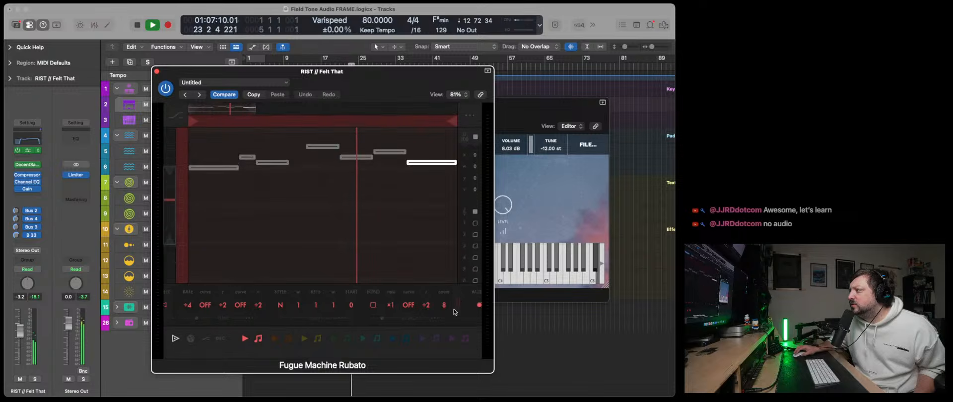
- Set the red playhead's rate to +8 and activate the orange playhead
left_click_drag(170, 309, 430, 308)
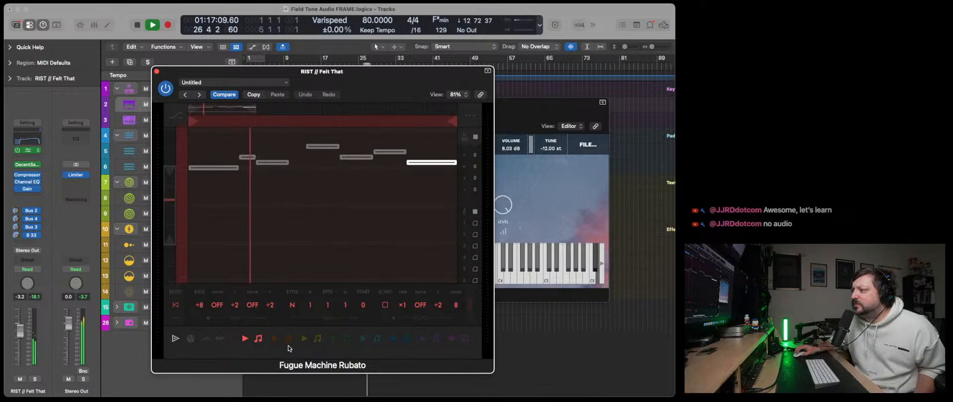
left_click(274, 339)
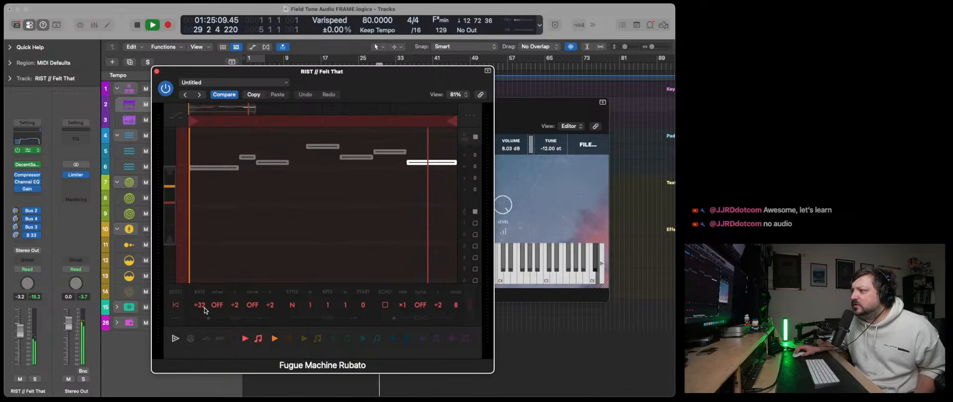
left_click_drag(201, 308, 203, 278)
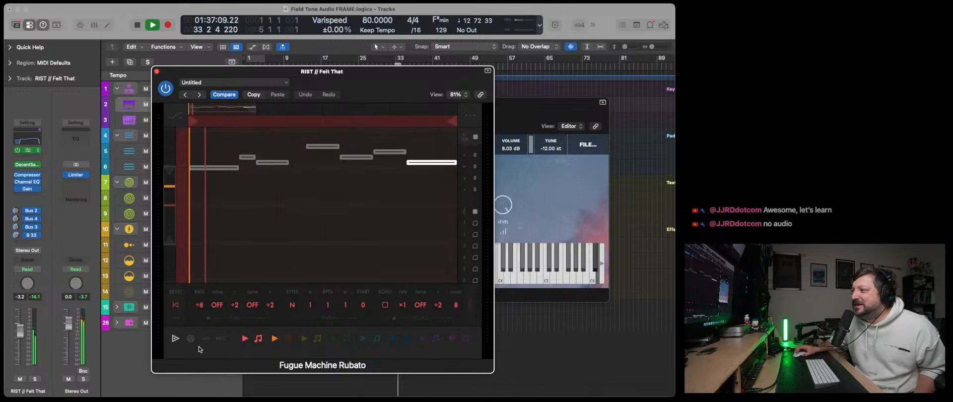
- Select the orange playhead's settings, set its rate to +16, and close Fugue Machine Rubato
left_click(287, 340)
left_click_drag(198, 309, 198, 333)
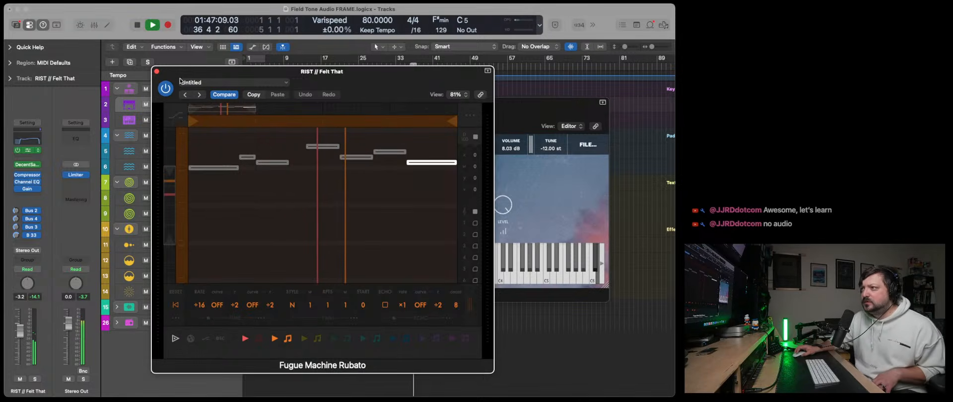
left_click(157, 71)
- Reduce the RIA // Chrome instrument's level to about half, check the track's Gain plug-in, and close both windows
left_click(193, 151)
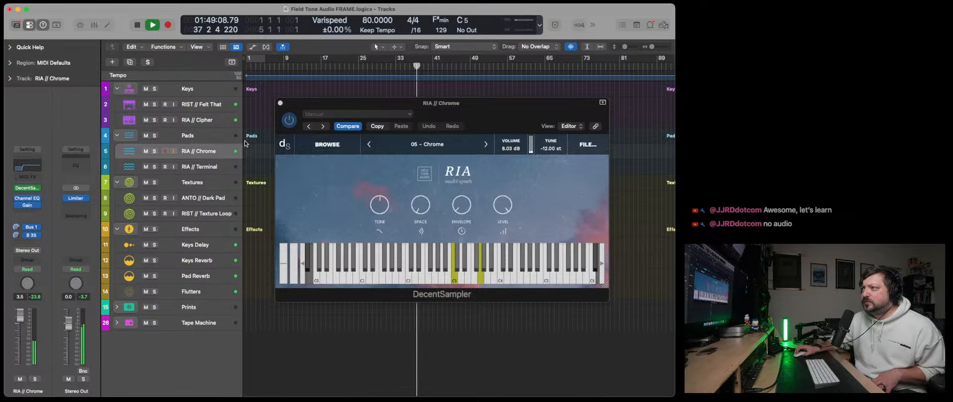
left_click_drag(322, 106, 237, 135)
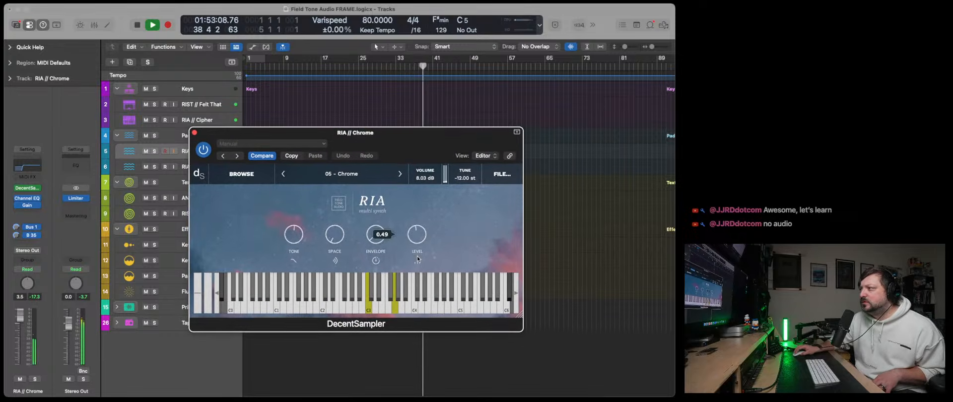
left_click(24, 208)
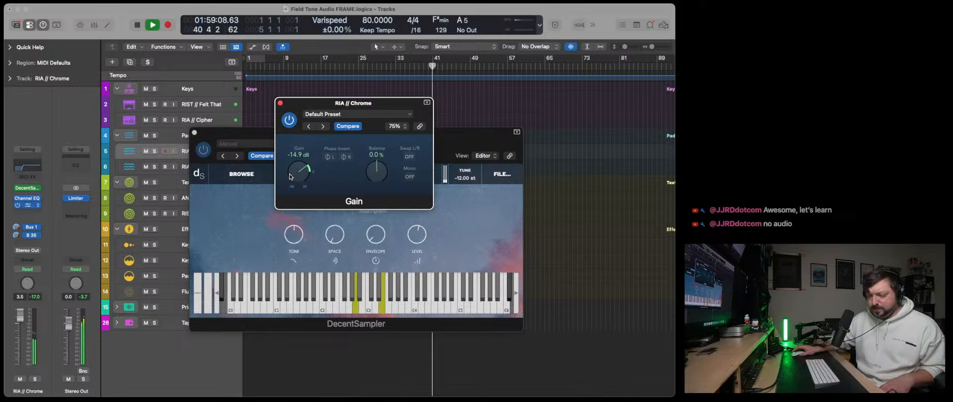
left_click(281, 104)
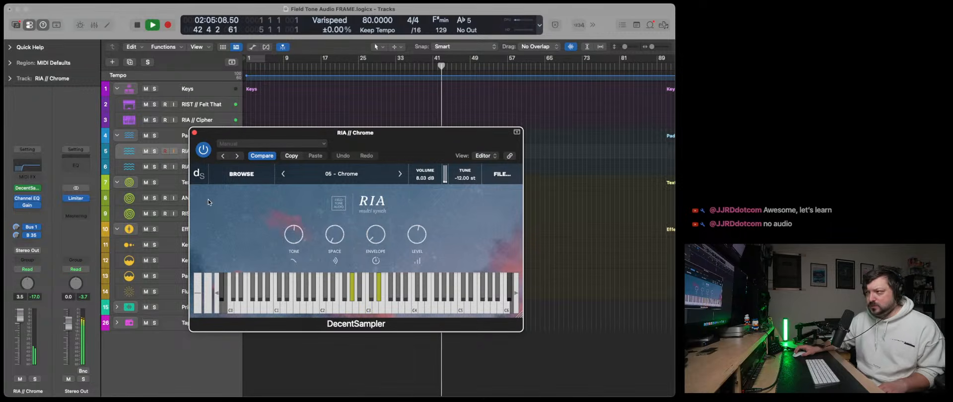
left_click(194, 133)
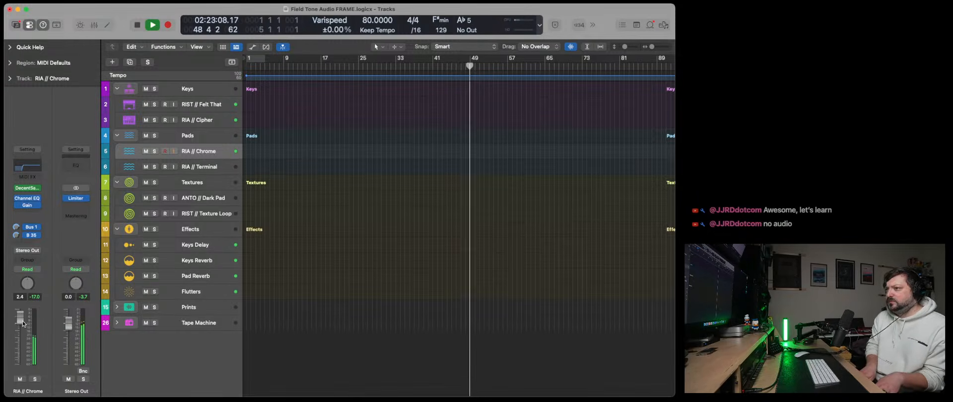
- Enable the high-cut filter in the RIA // Chrome Channel EQ, lower it to just under 4 kHz, and close the EQ
left_click(27, 167)
left_click(579, 149)
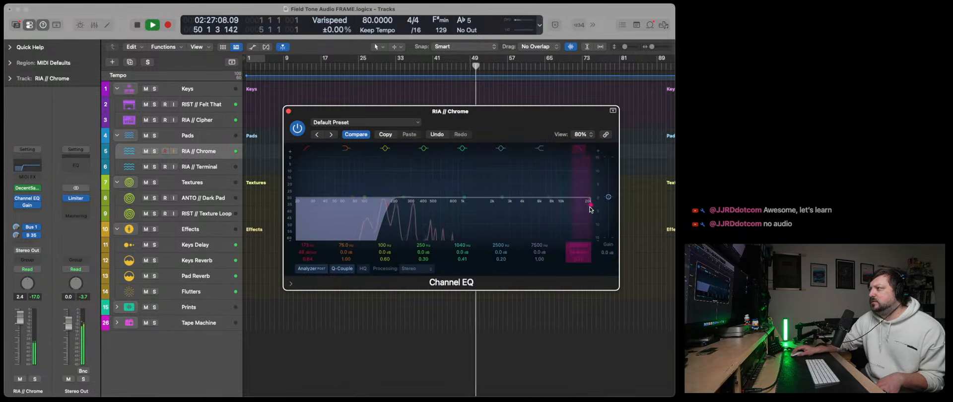
left_click_drag(591, 208, 532, 208)
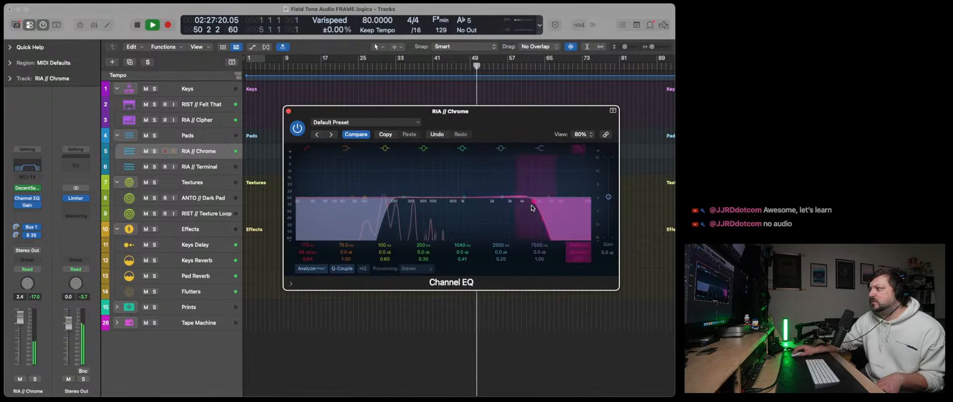
left_click(286, 110)
- Check the RIA // Chrome instrument, close it, and set the track's Gain plug-in to -5.7 dB
left_click(28, 188)
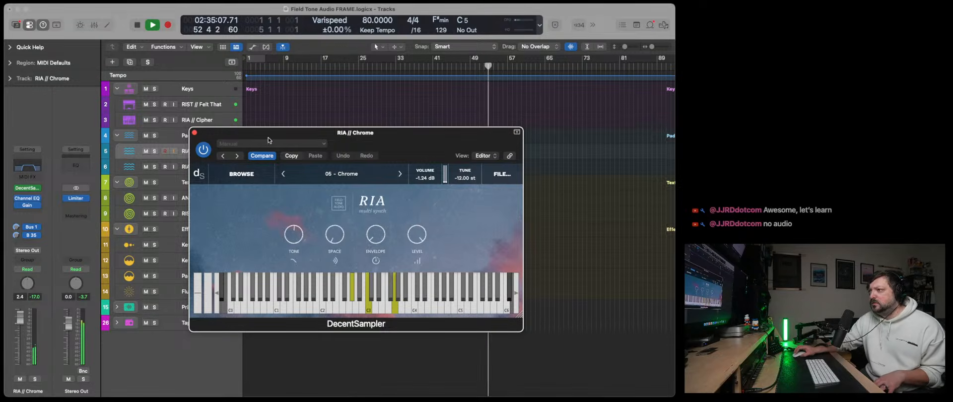
left_click(194, 133)
left_click(27, 205)
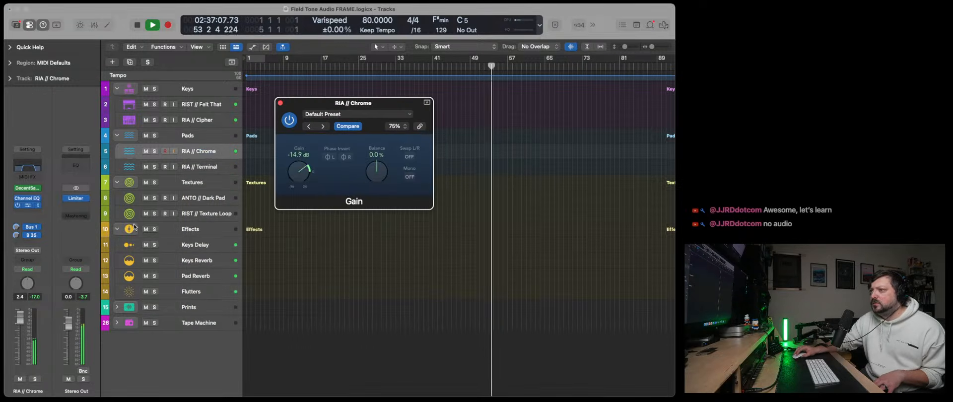
left_click_drag(292, 175, 291, 172)
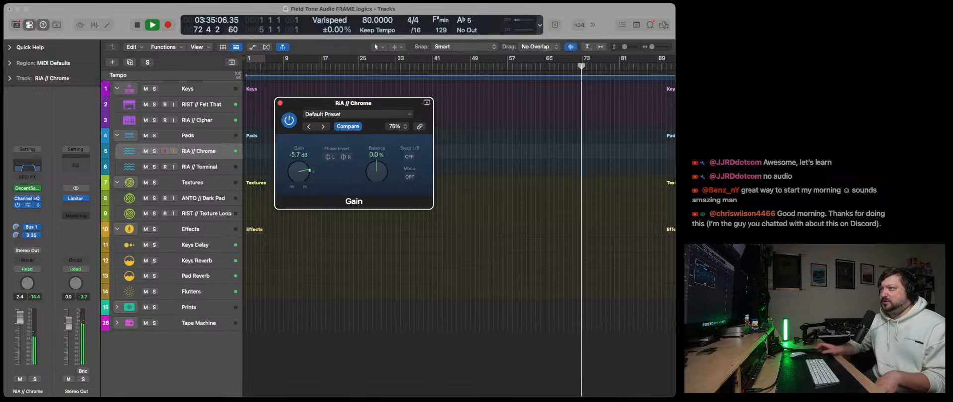
- Audition RIA // Terminal, check its instrument level and Gain plug-in, and close all open plug-in windows
left_click(194, 171)
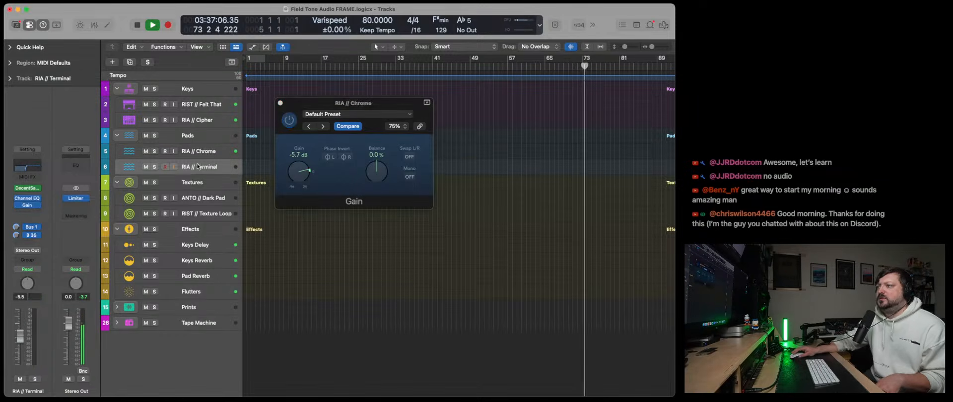
left_click(26, 188)
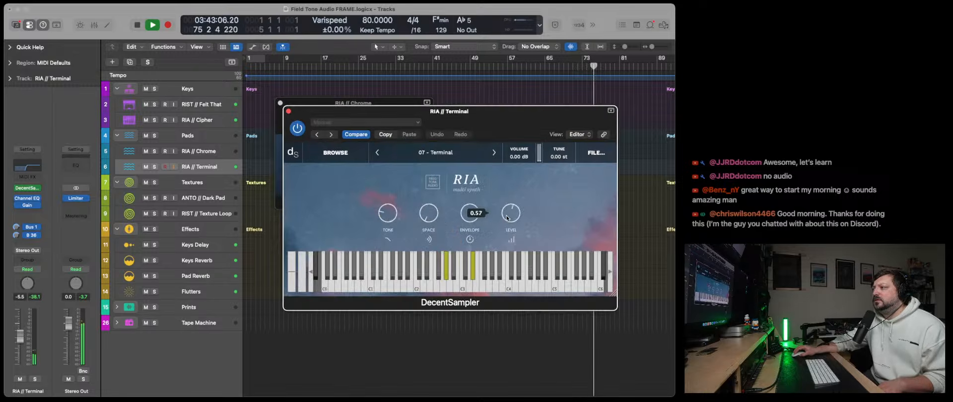
left_click(28, 207)
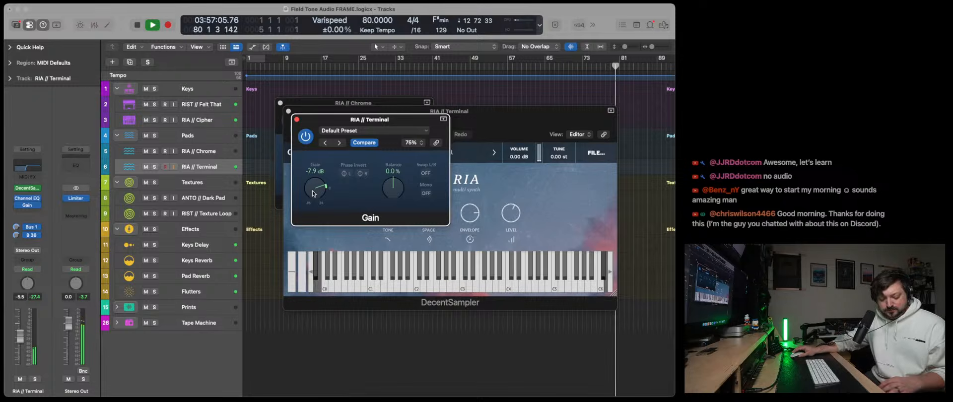
left_click(296, 119)
left_click(289, 111)
left_click(280, 103)
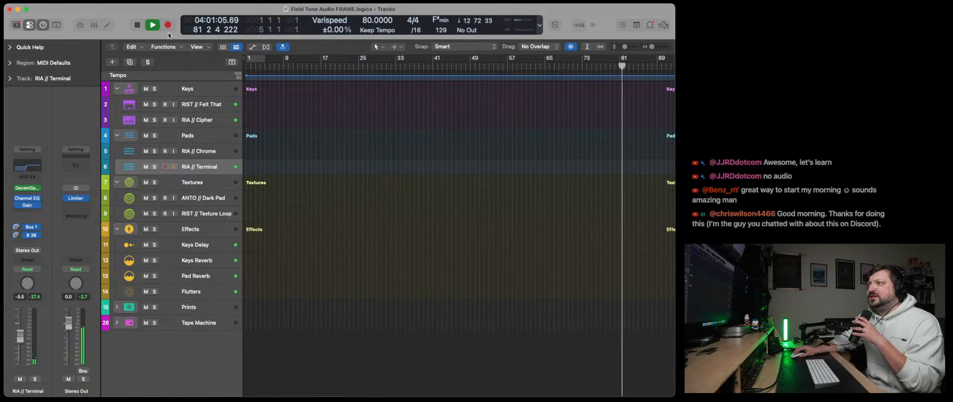
- Record a MIDI take on RIST // Felt That and RIA // Cipher together from bar 1 to about bar 11
double_click(137, 25)
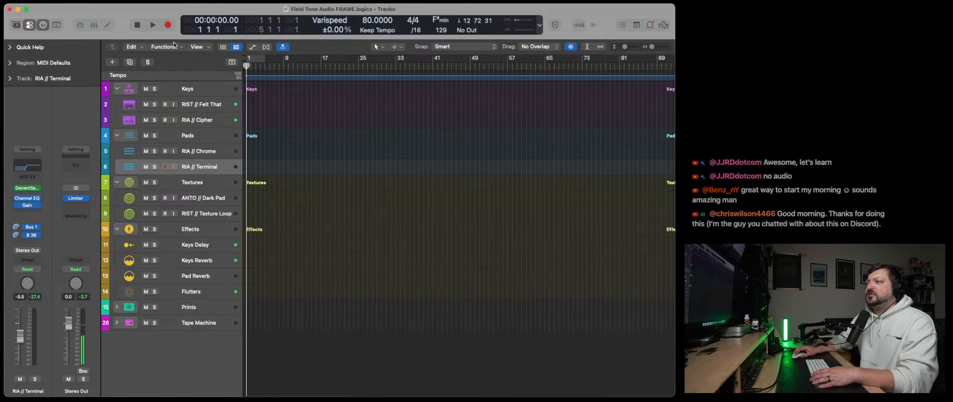
left_click(181, 122)
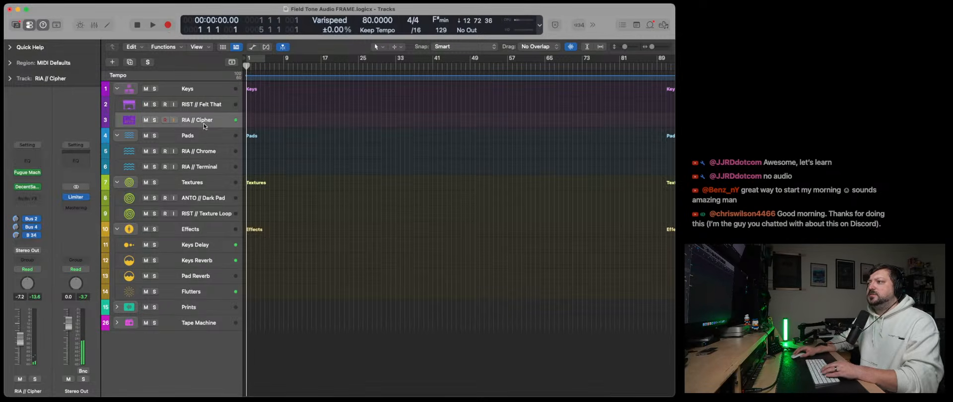
left_click(179, 110)
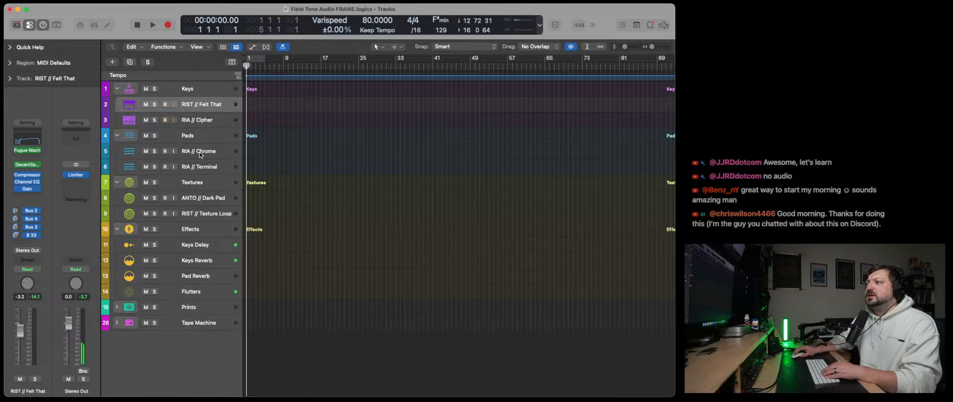
left_click(169, 25)
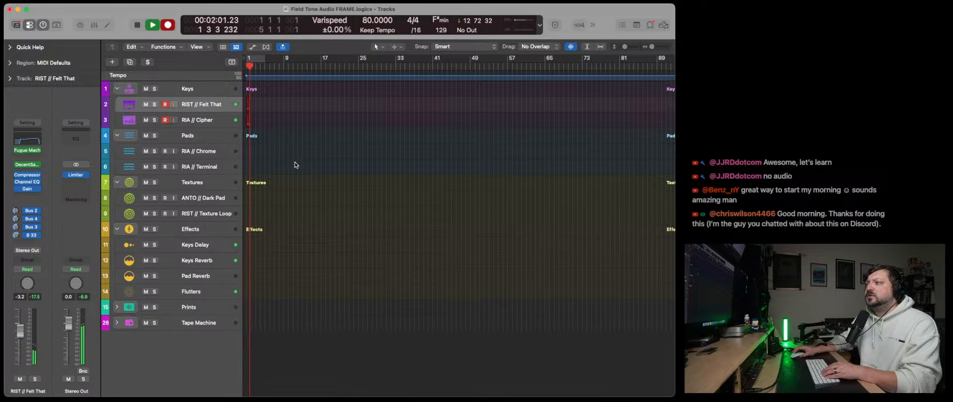
mouse_move(622, 50)
left_mouse_down()
mouse_move(656, 49)
mouse_move(626, 48)
left_mouse_up()
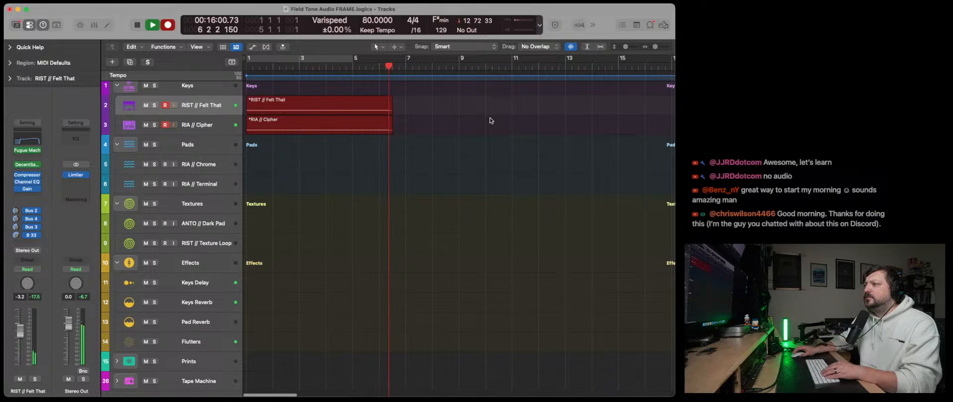
scroll(472, 136, "down", 2)
scroll(452, 152, "up", 3)
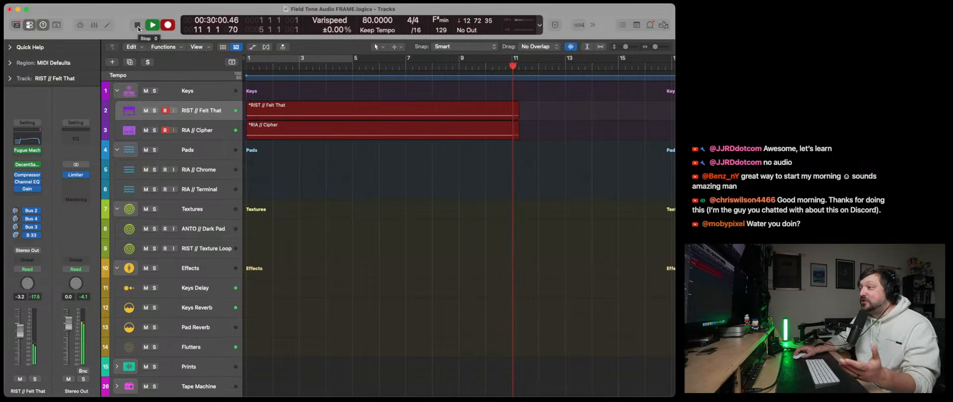
left_click(137, 25)
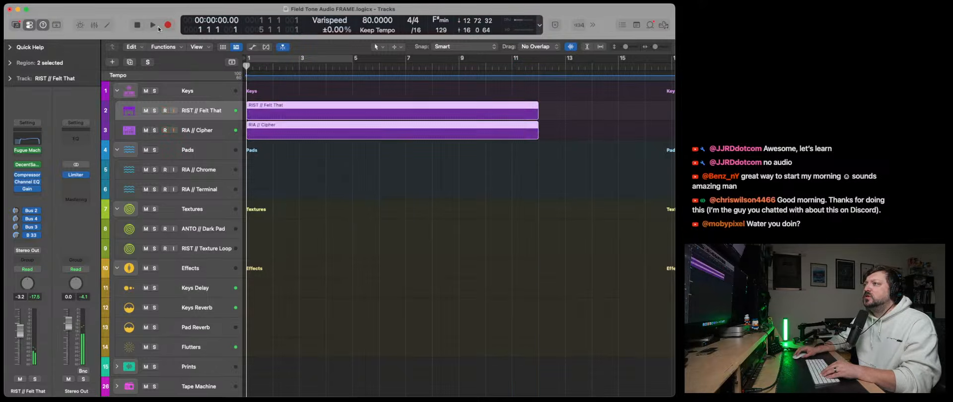
- Play back the keys take, testing it with Fugue Machine bypassed on both tracks, and re-enable the plug-in
left_click(155, 26)
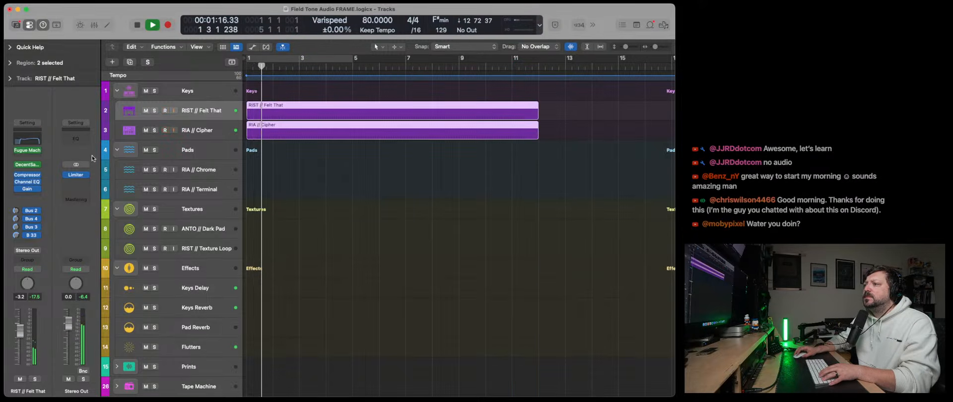
left_click(141, 139)
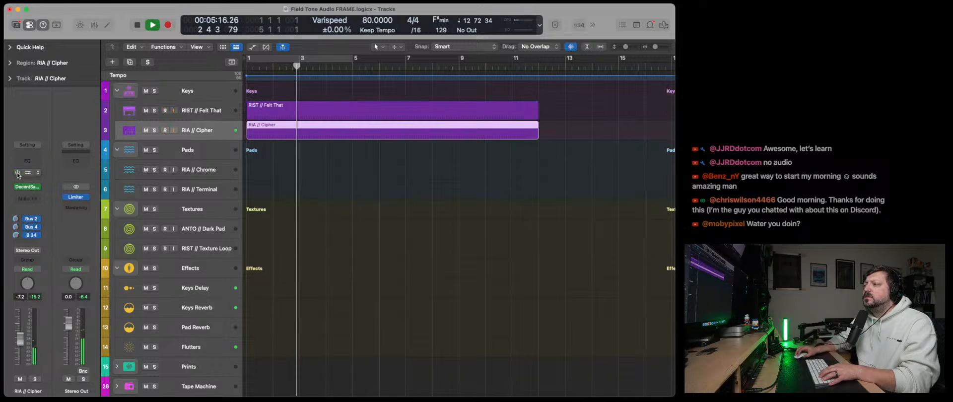
left_click(139, 117)
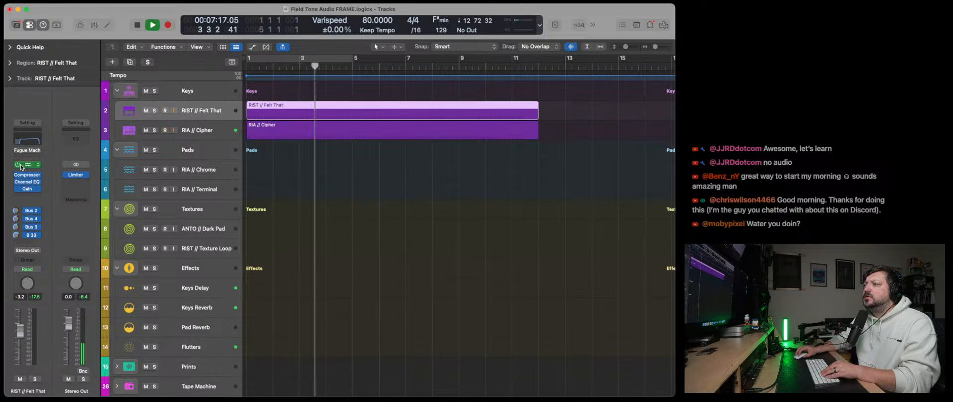
key("Down")
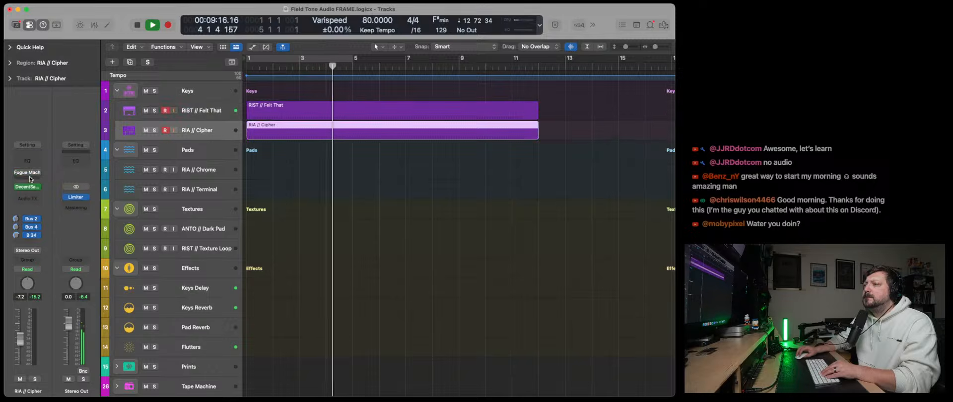
left_click(30, 179)
left_click(23, 174)
left_click(20, 174)
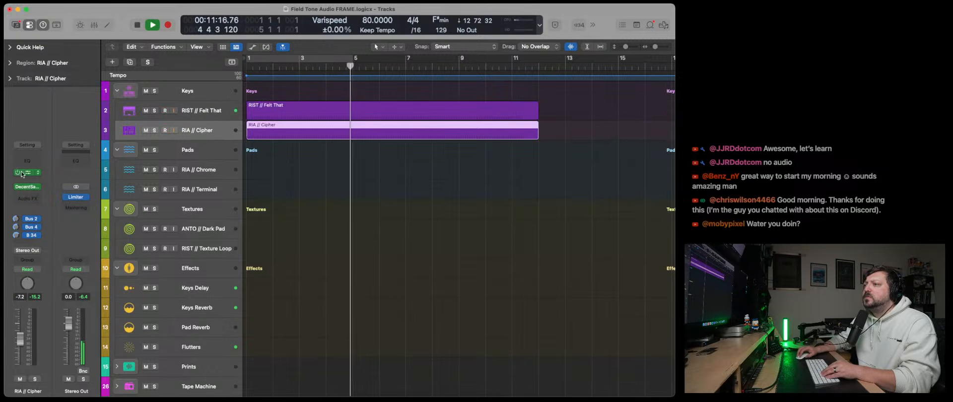
- Stop playback and delete both recorded MIDI regions on the keys tracks
key("space")
left_click_drag(320, 169, 274, 118)
key("Delete")
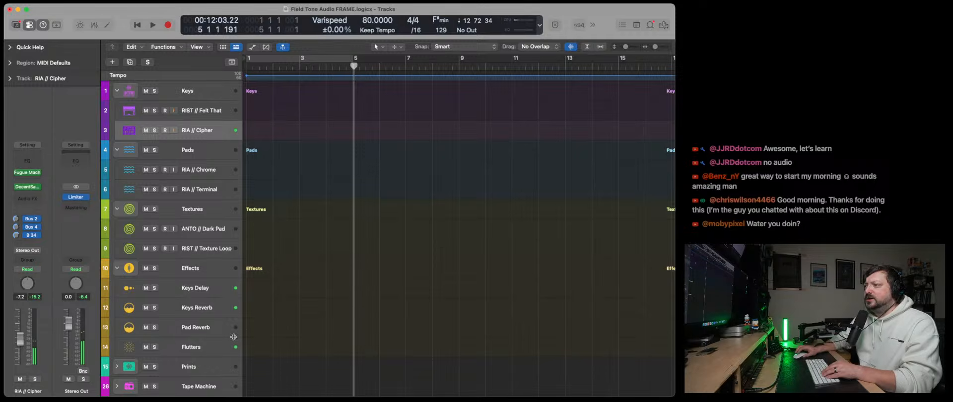
- Expand the Prints stack and record-arm the RIST // Felt That Print and RIA // Cipher Print tracks
left_click(117, 366)
scroll(180, 311, "down", 3)
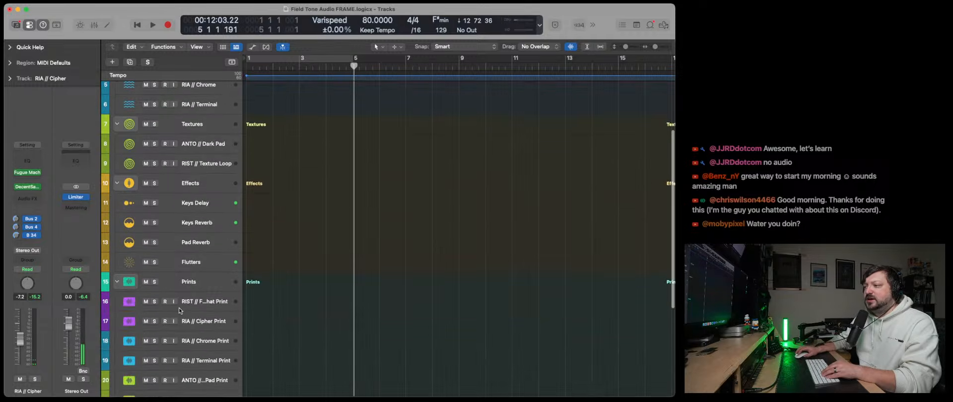
left_click(165, 301)
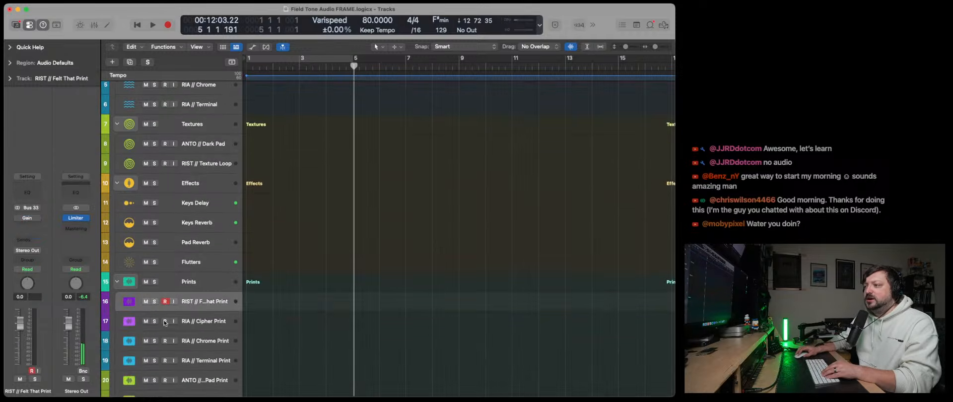
scroll(175, 317, "up", 3)
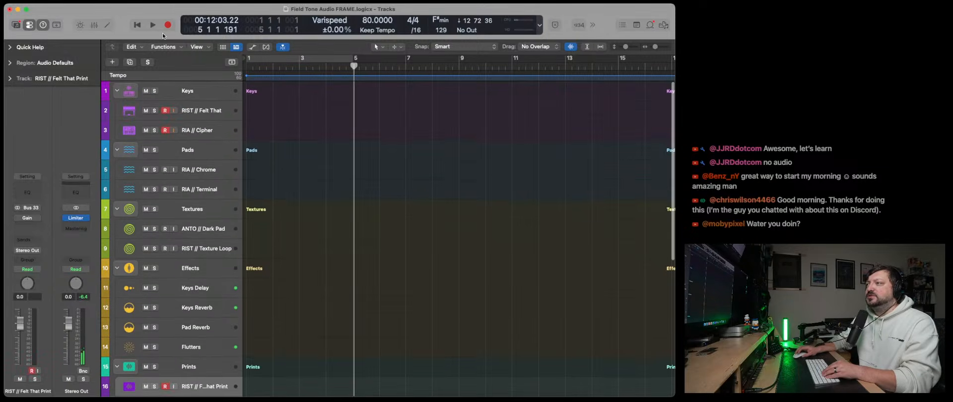
- Return the playhead to bar 1 and disarm the RIST // Felt That and RIA // Cipher instrument tracks
left_click(141, 25)
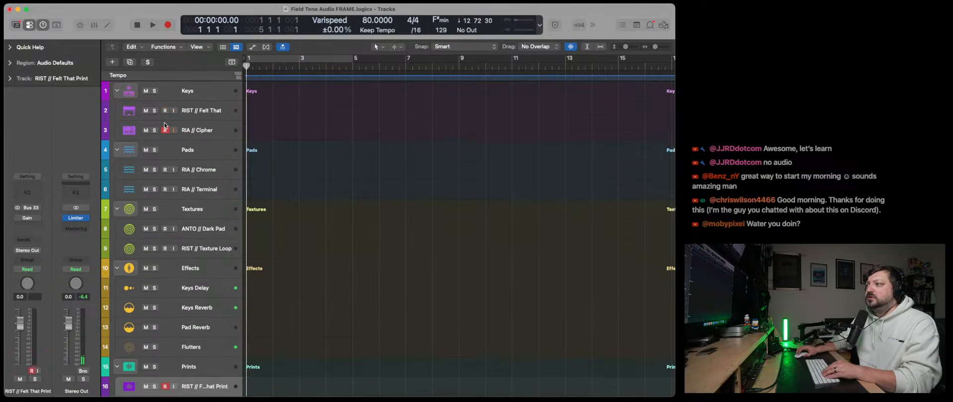
left_click(165, 124)
left_click(167, 130)
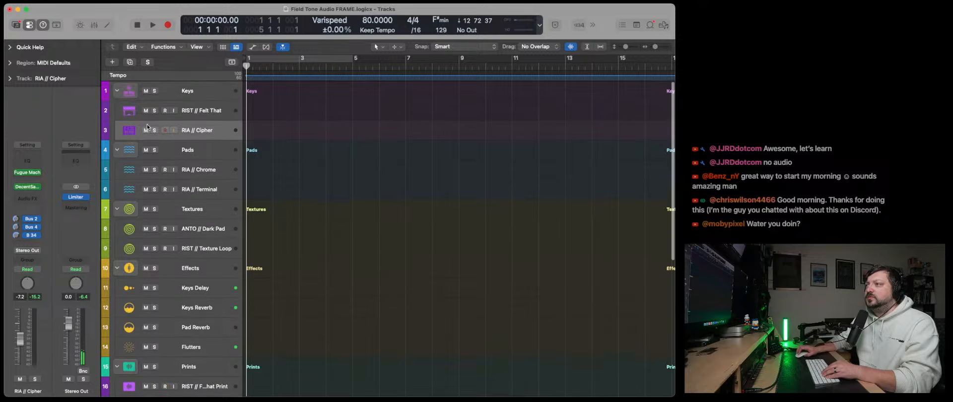
- Collapse the Keys and Pads stacks and ensure the Felt That and Cipher print tracks are record-armed
left_click(118, 96)
left_click(116, 110)
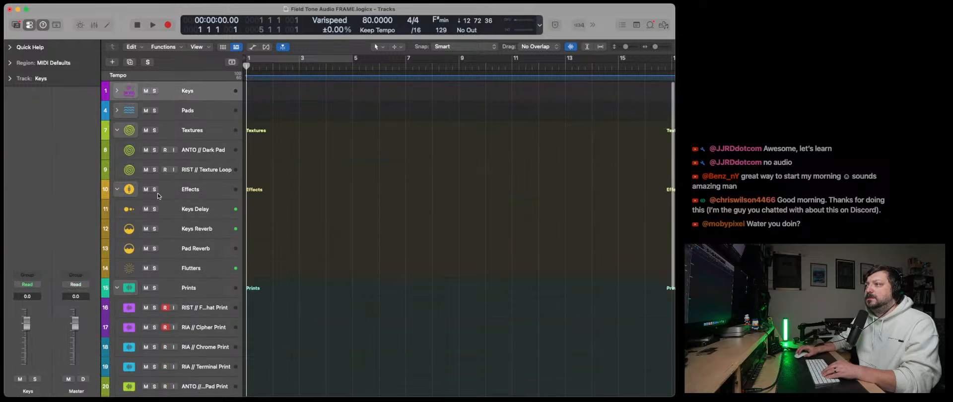
left_click(206, 297)
scroll(206, 293, "down", 1)
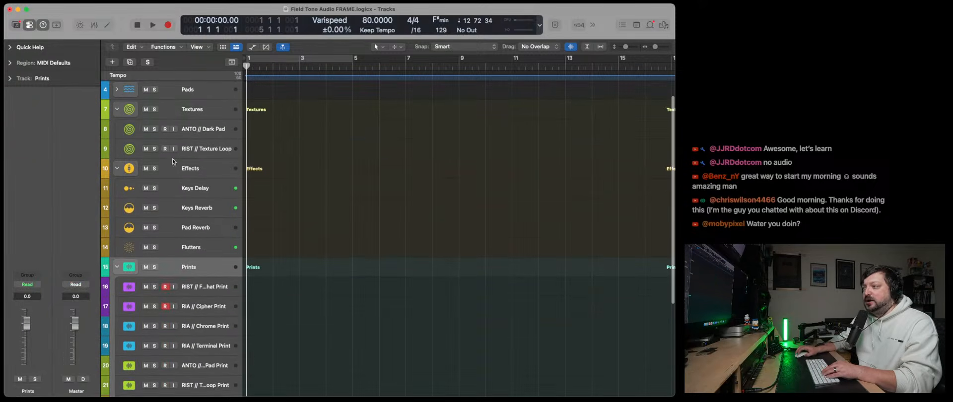
- Record audio on the Felt That and Cipher print tracks through bar 5, widening the track headers to show volume sliders
left_click(167, 26)
left_click(193, 289)
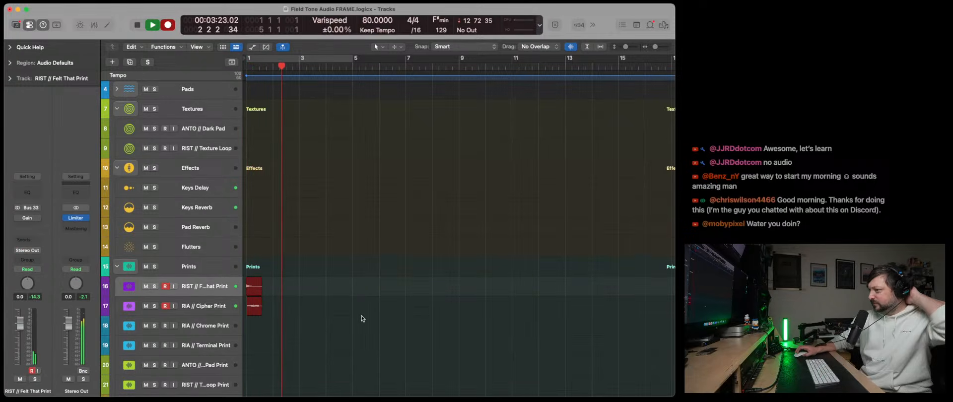
scroll(362, 318, "down", 1)
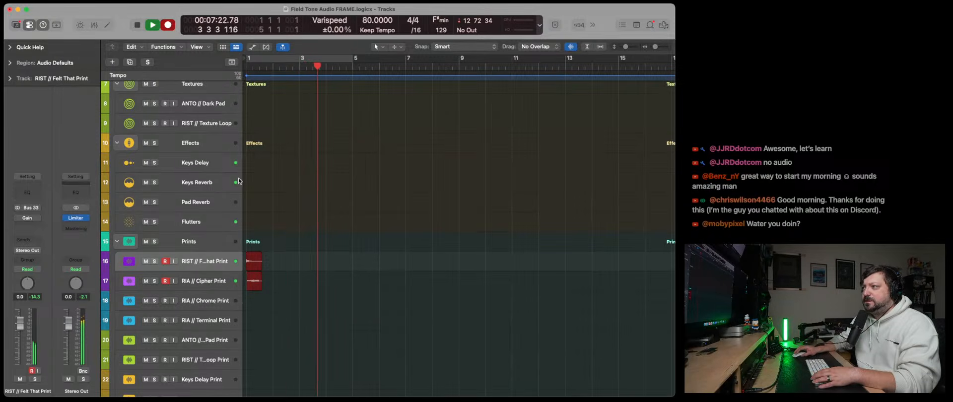
left_click_drag(243, 182, 268, 178)
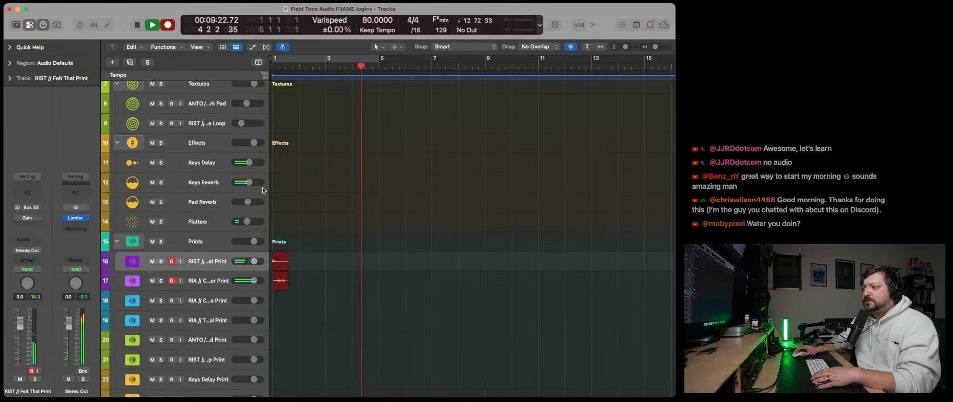
scroll(187, 226, "down", 3)
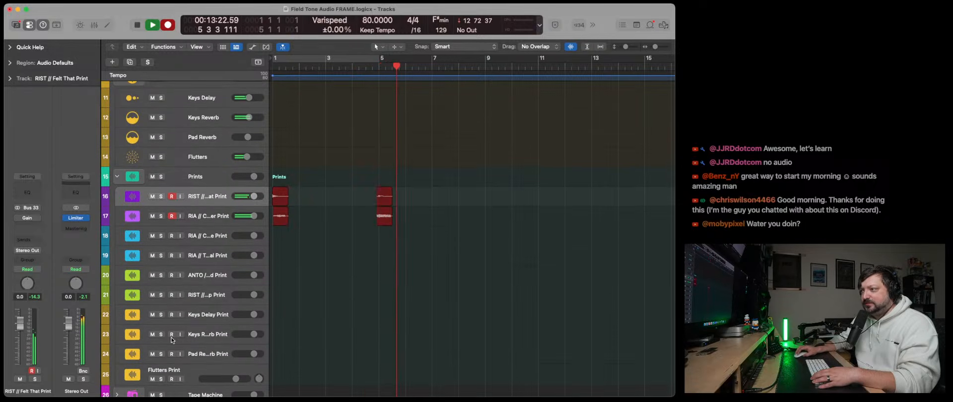
key("space")
- Stop recording and delete the Cipher and Felt That print takes with their audio files, returning the playhead to bar 1
left_click_drag(427, 251, 325, 211)
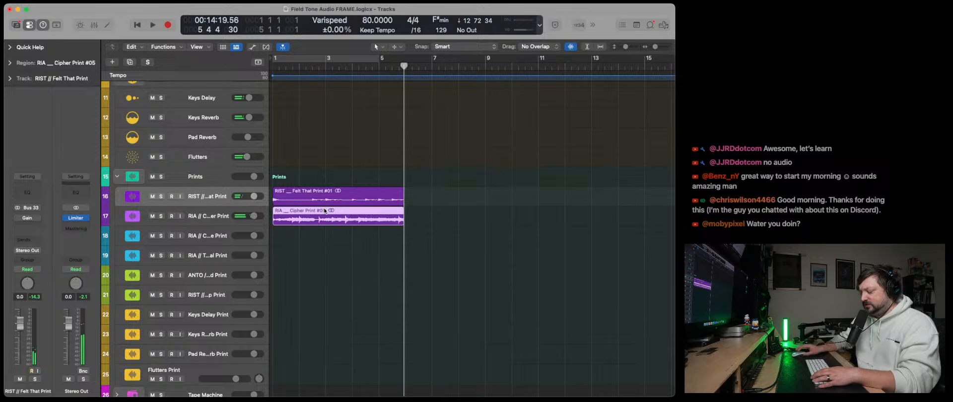
key("Delete")
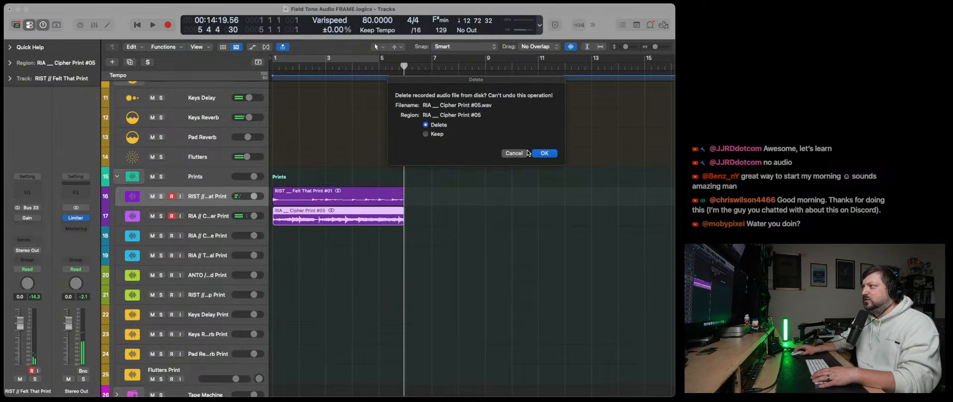
left_click(545, 154)
left_click(134, 25)
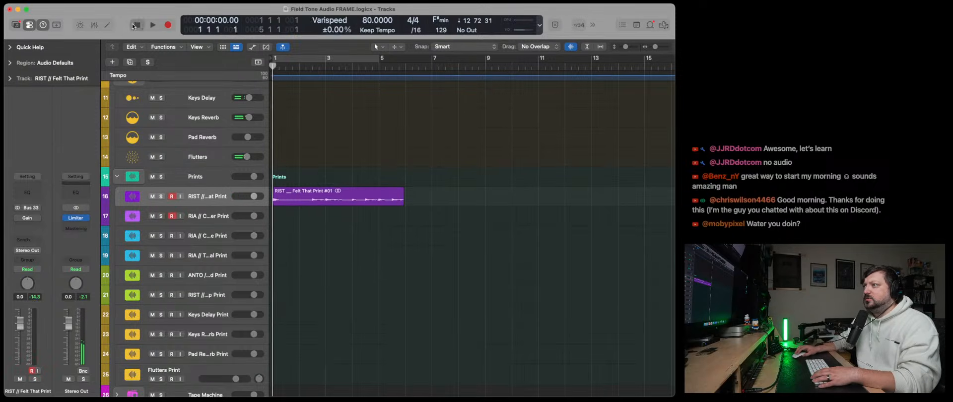
left_click(318, 195)
key("Delete")
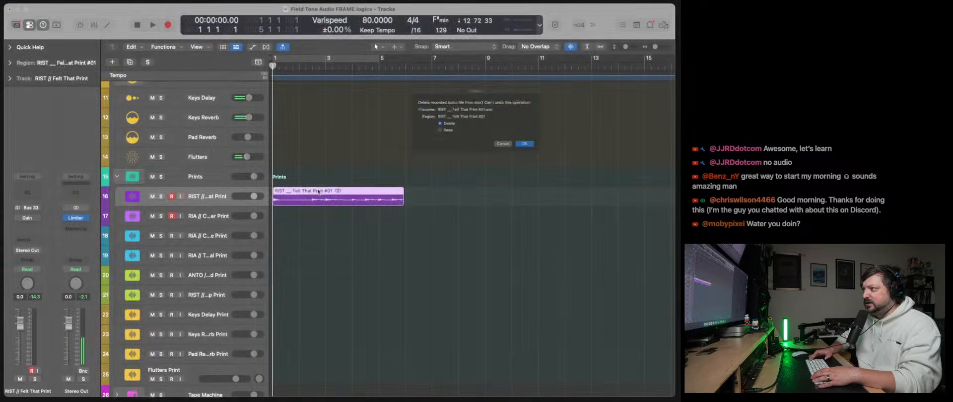
key("Return")
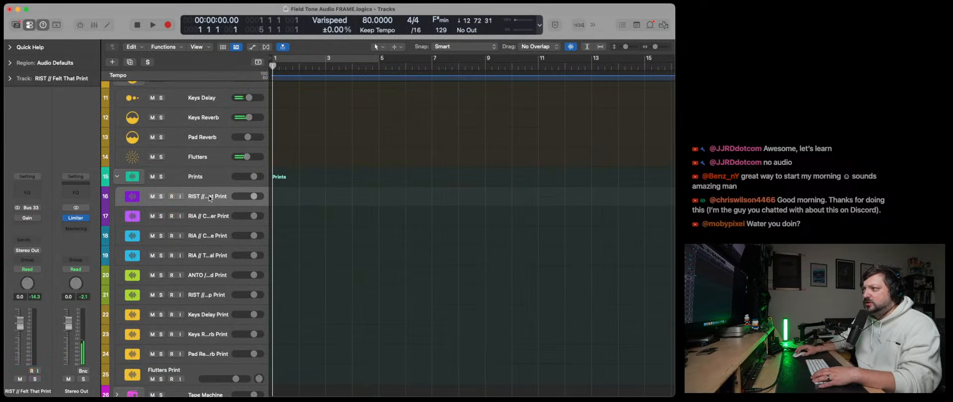
- Widen the track headers to show full names and record-arm the Keys Delay, Keys Reverb and Flutters print tracks
left_click_drag(267, 192, 306, 191)
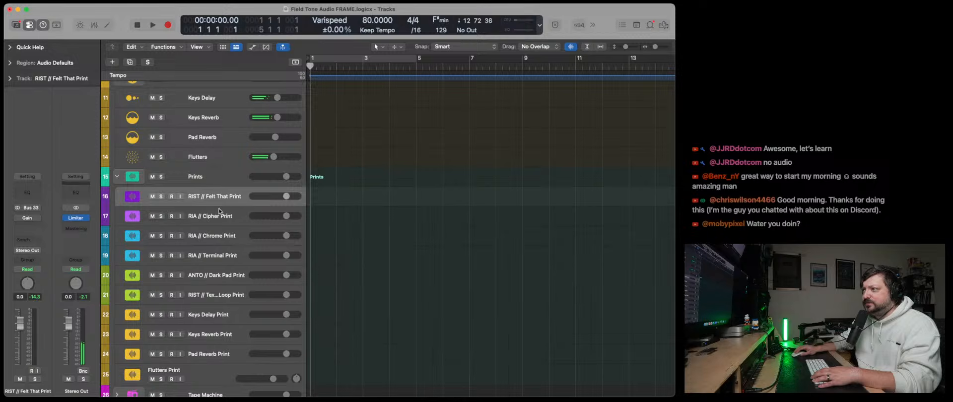
left_click(200, 220)
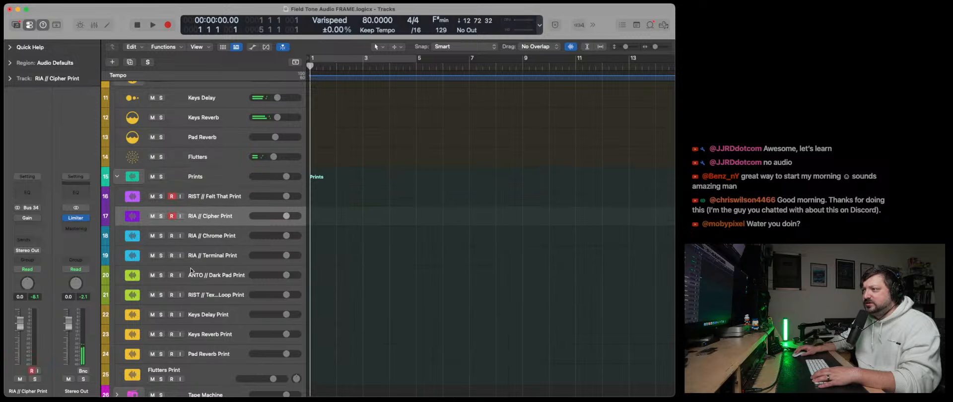
left_click(167, 322)
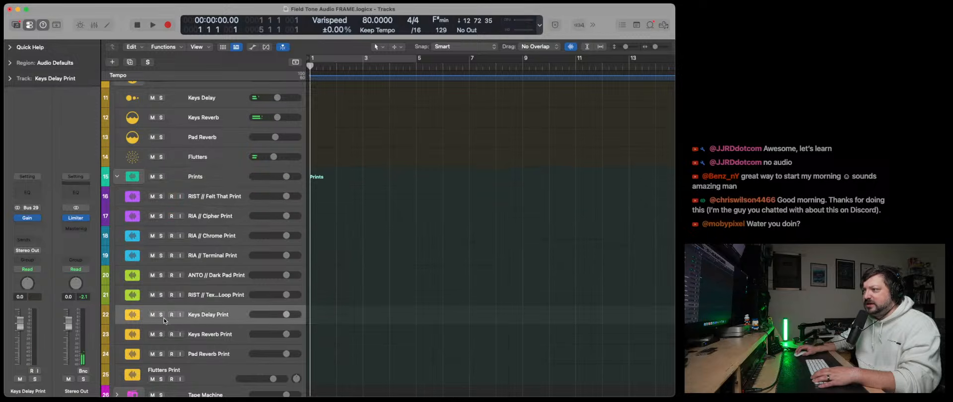
scroll(191, 361, "down", 2)
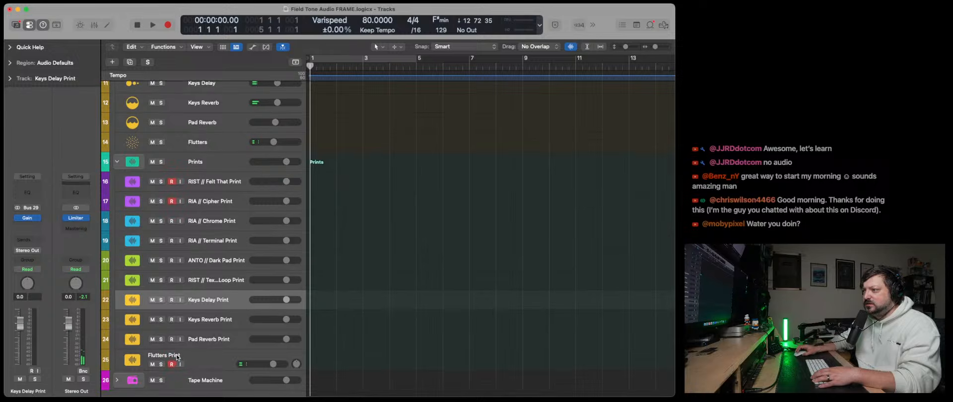
scroll(174, 300, "down", 1)
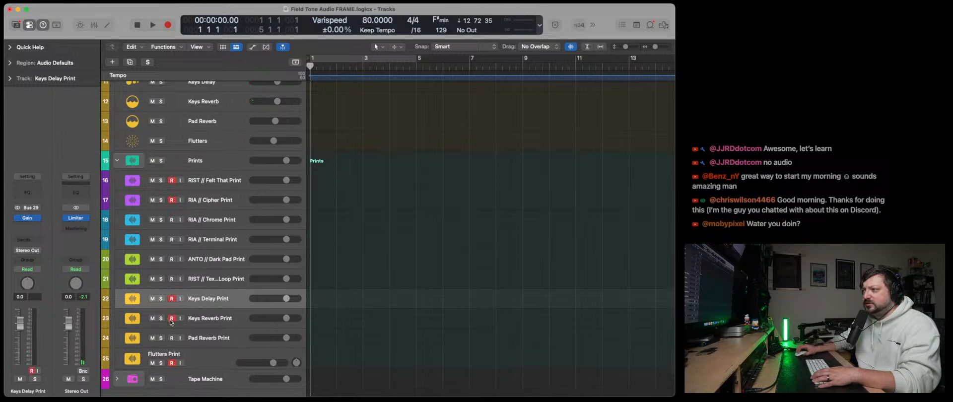
- Collapse the Textures, Effects and Prints stacks and select the Prints stack
scroll(201, 363, "up", 5)
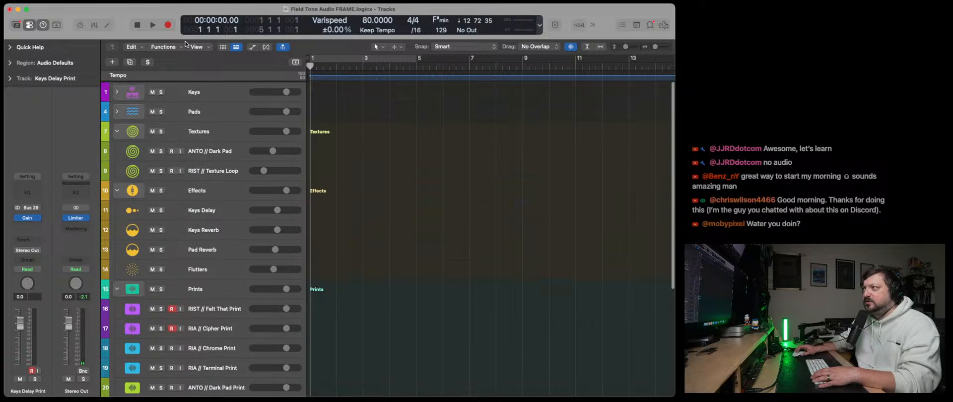
left_click(117, 130)
left_click(118, 150)
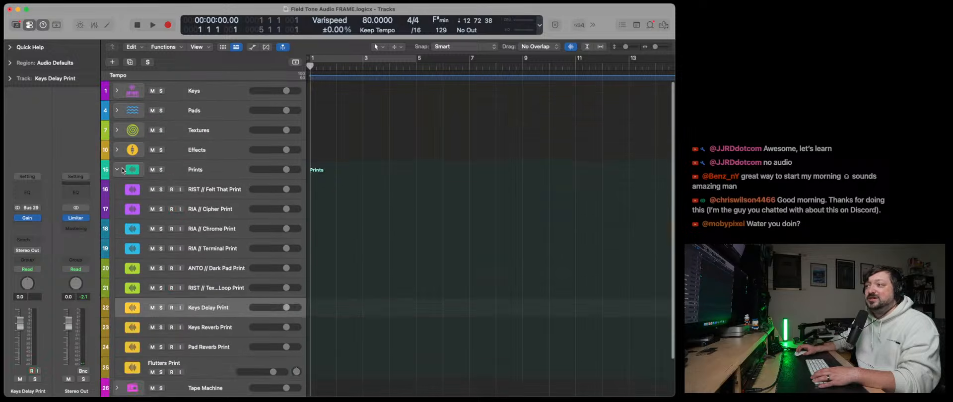
left_click(117, 170)
left_click(226, 172)
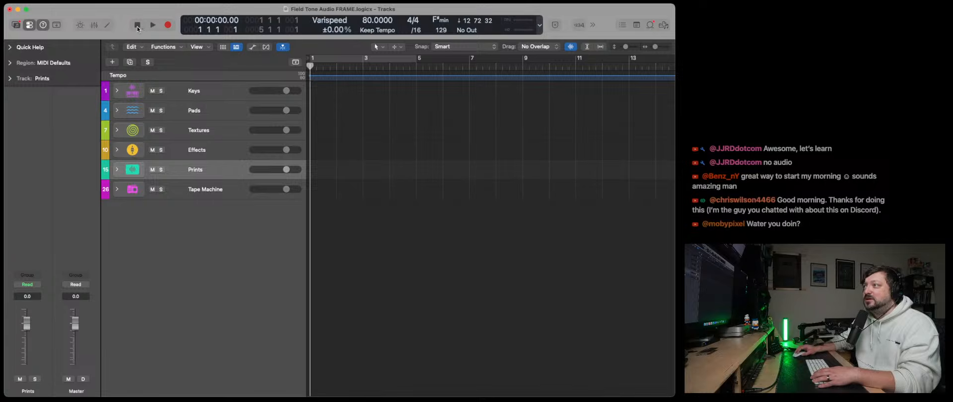
- Record the five armed print tracks from bar 1 to bar 17, expanding the Prints stack and fitting the full takes in view
left_click(169, 26)
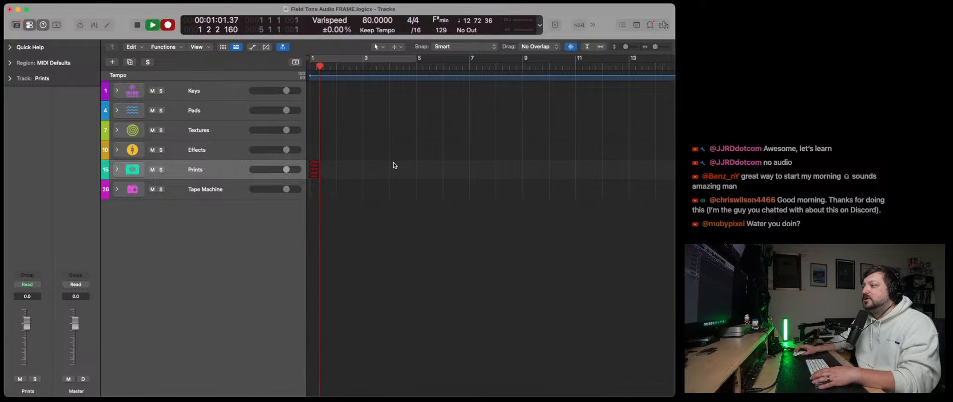
left_click(117, 169)
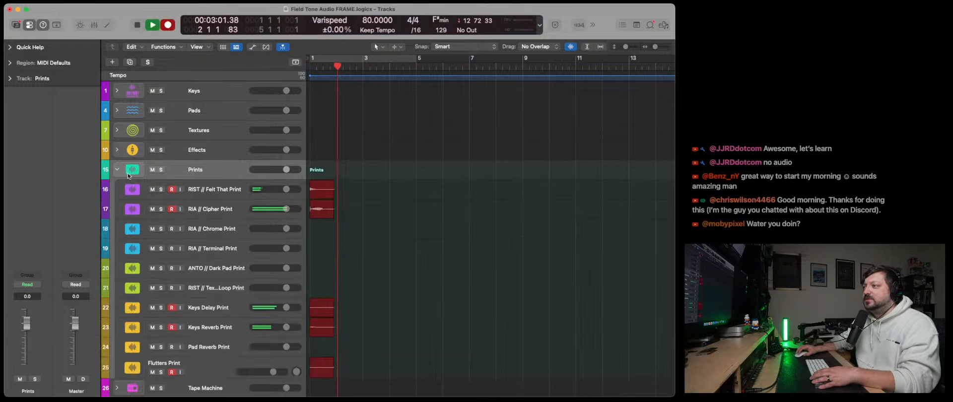
scroll(385, 268, "down", 3)
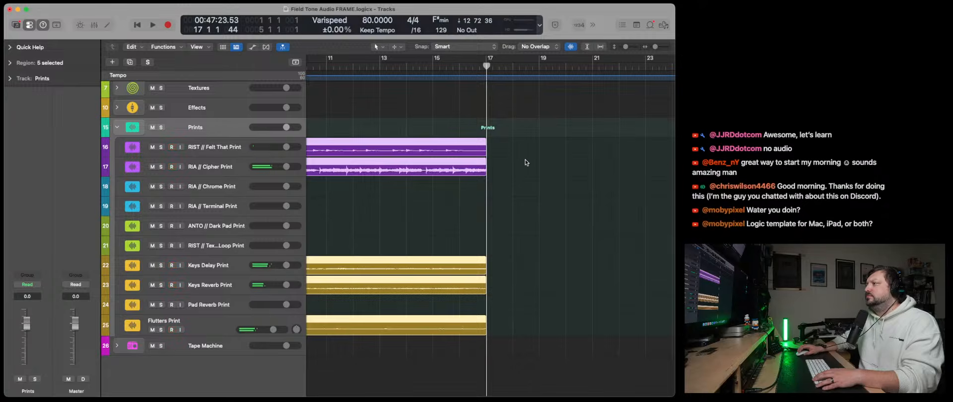
left_click(487, 69)
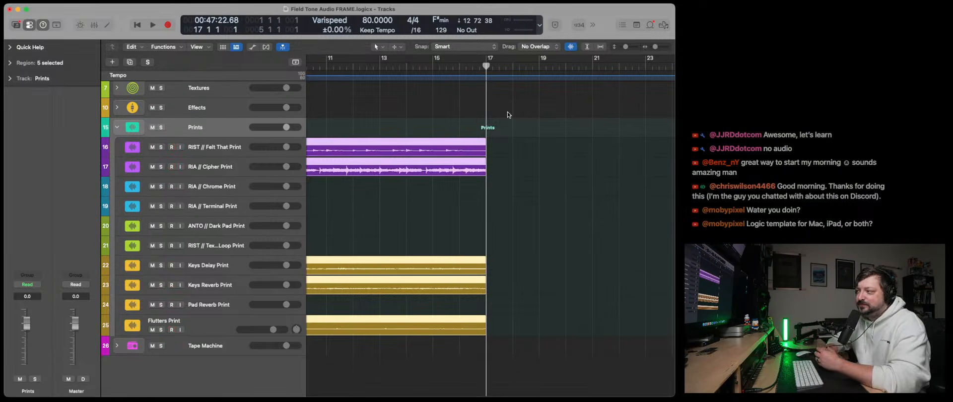
key("z")
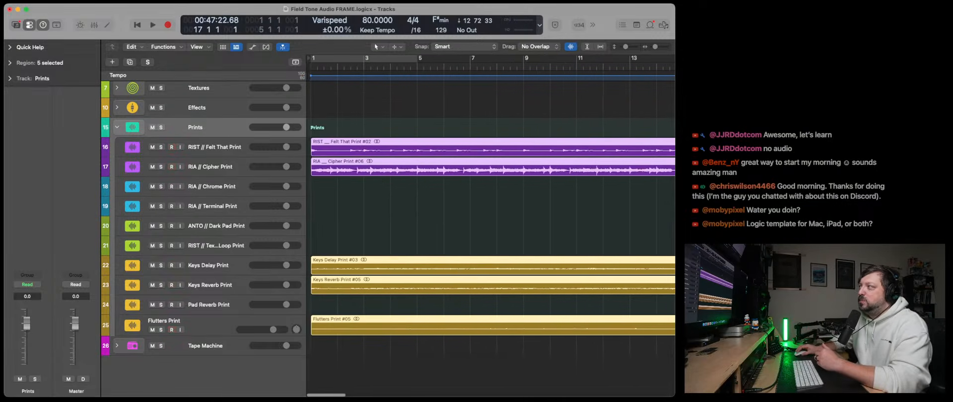
left_click_drag(655, 49, 655, 48)
scroll(598, 100, "up", 3)
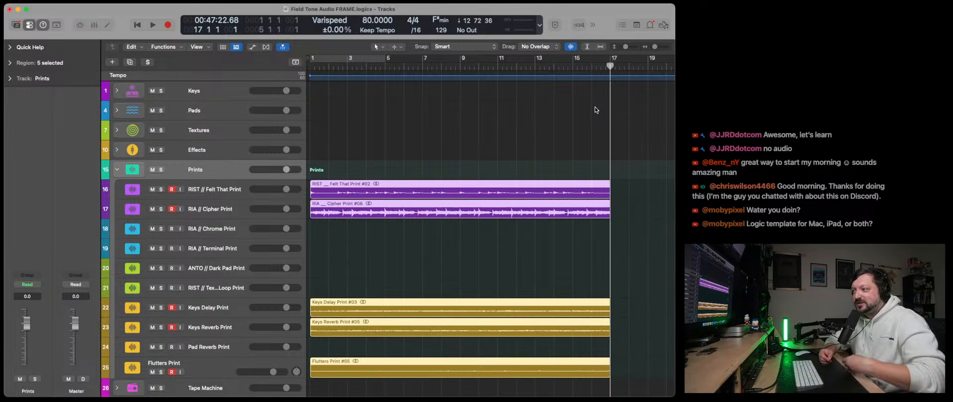
key("ctrl+r")
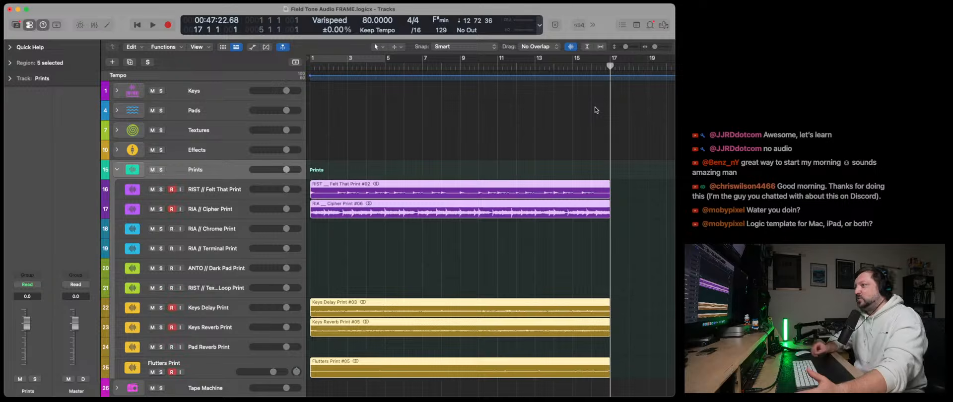
- Expand the Keys stack and examine Felt That's Fugue Machine Rubato pattern and the DecentSampler instruments on Felt That and Cipher
left_click(116, 90)
left_click(188, 114)
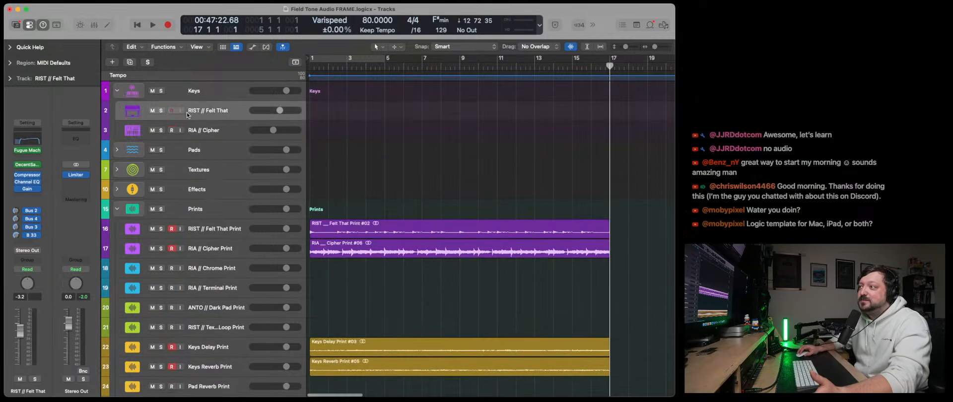
left_click(27, 150)
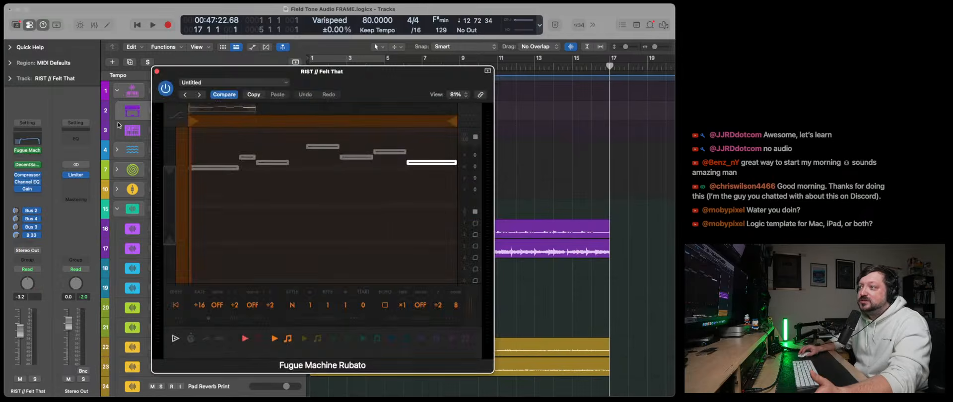
left_click(157, 71)
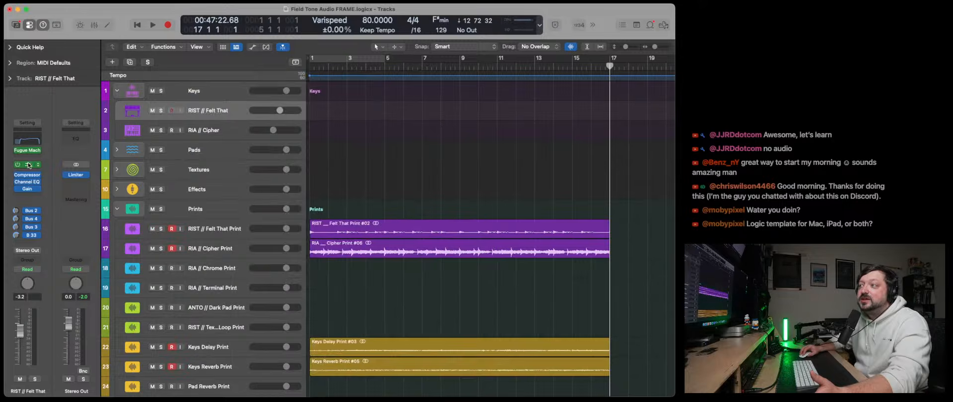
left_click(29, 165)
key("Down")
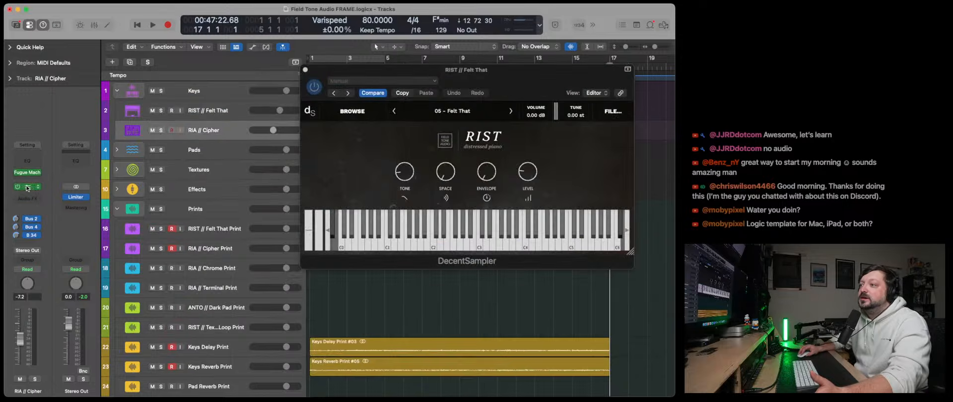
left_click(27, 188)
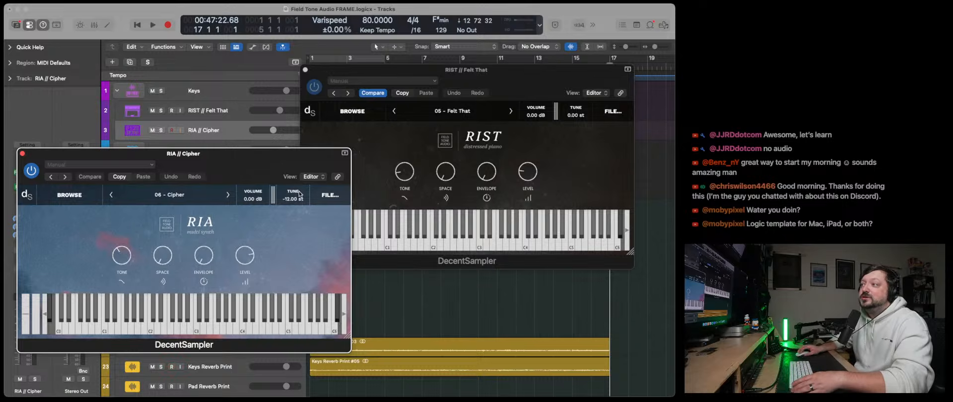
left_click(22, 153)
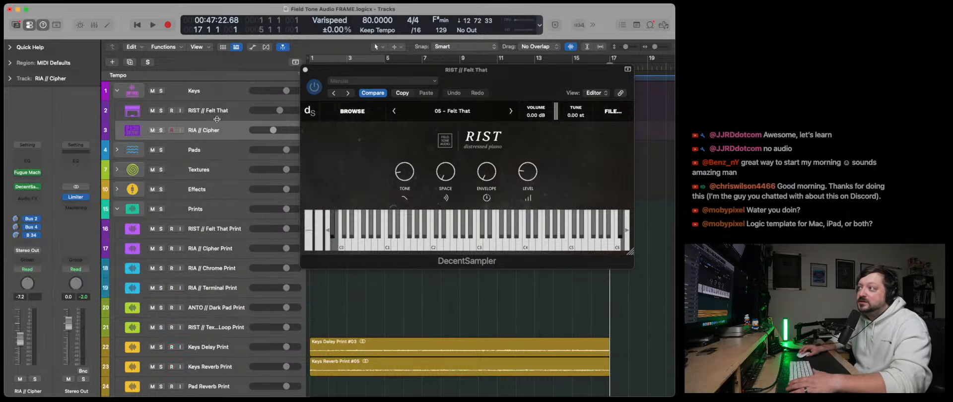
left_click(305, 69)
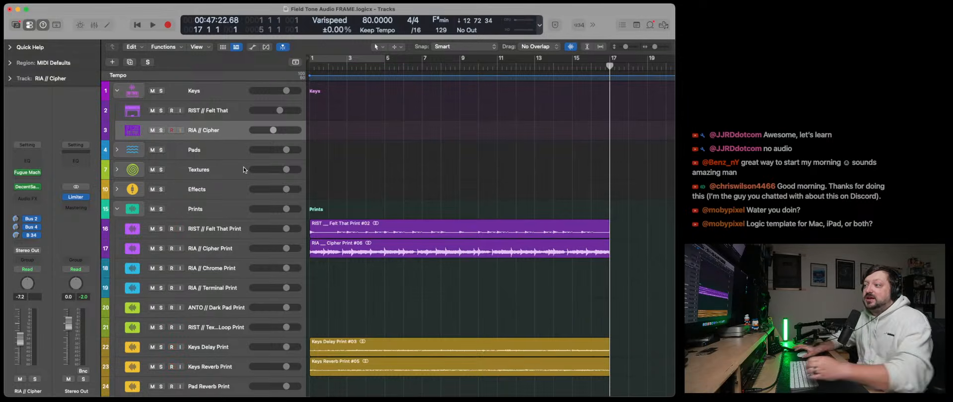
- Disarm the Felt That, Cipher, Keys Delay, Keys Reverb and Flutters print tracks
left_click(171, 229)
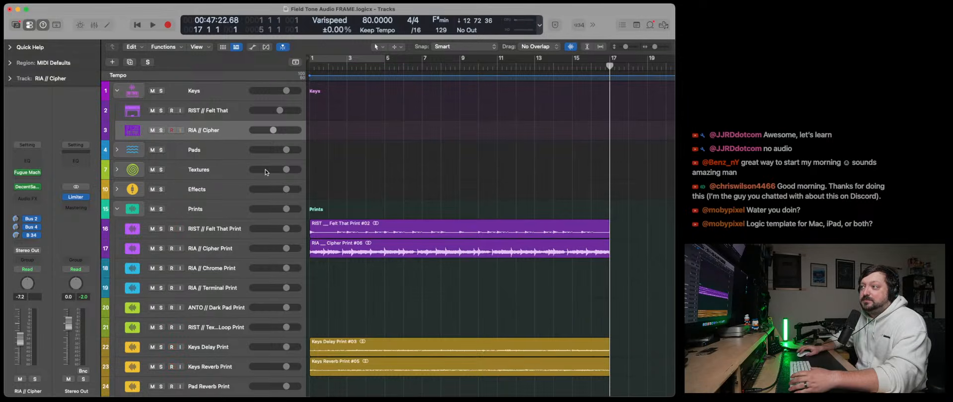
left_click(172, 248)
left_click(173, 348)
left_click(172, 367)
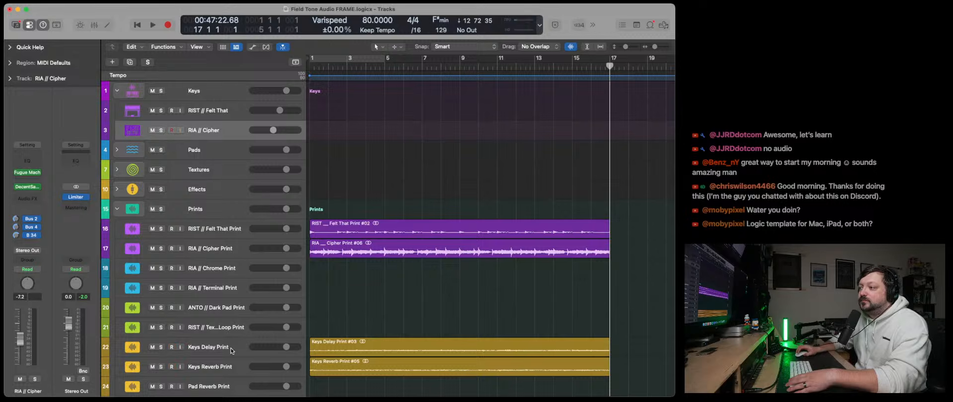
scroll(231, 351, "down", 5)
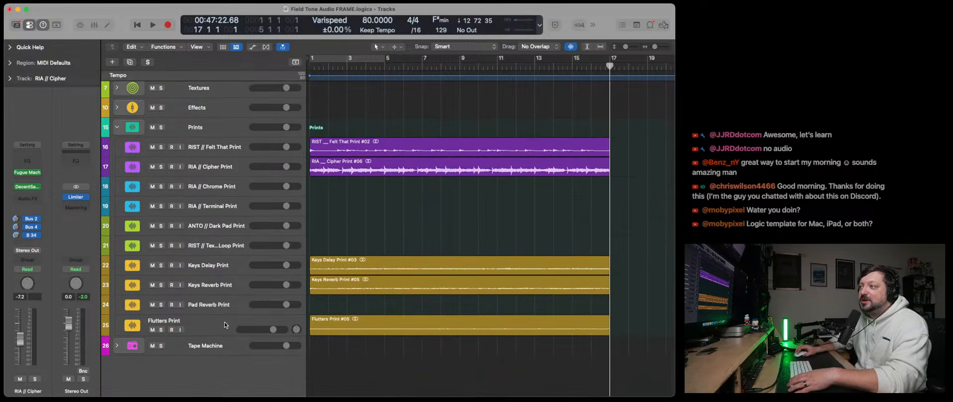
scroll(224, 326, "up", 5)
- Return the playhead to bar 1 and mute the RIST // Felt That and RIA // Cipher instrument tracks
key("Return")
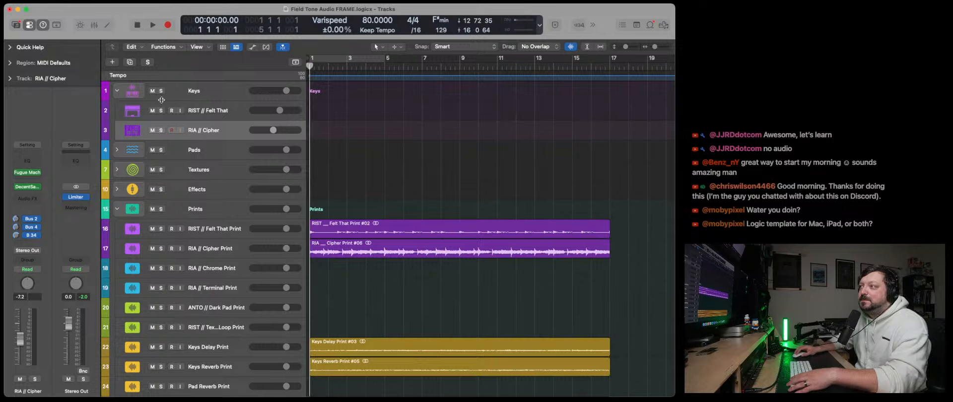
left_click(152, 110)
left_click(152, 130)
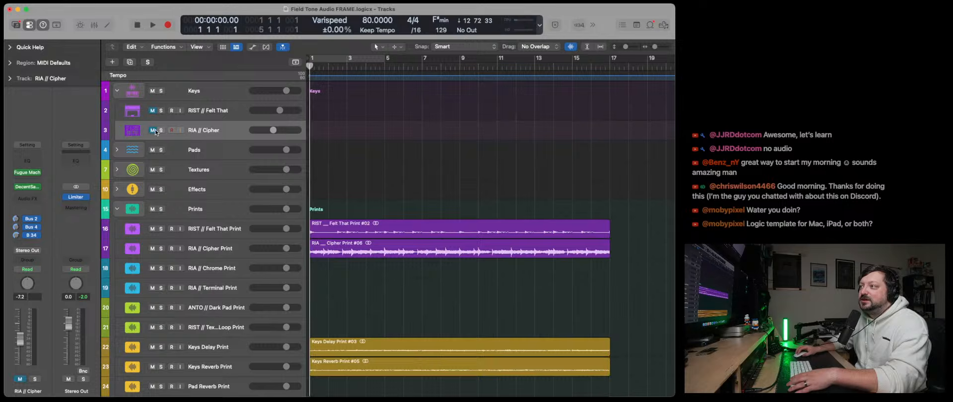
- Play back the printed audio from bar 1 and solo the RIST // Felt That Print track
left_click(150, 25)
scroll(188, 202, "down", 3)
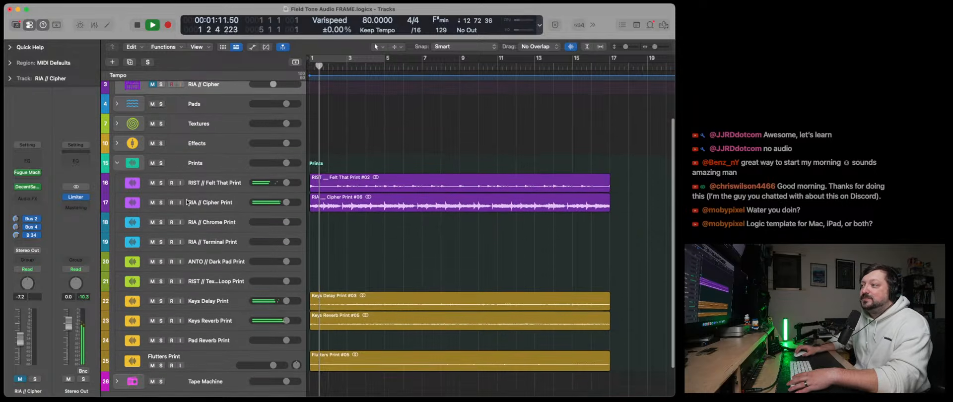
left_click(161, 183)
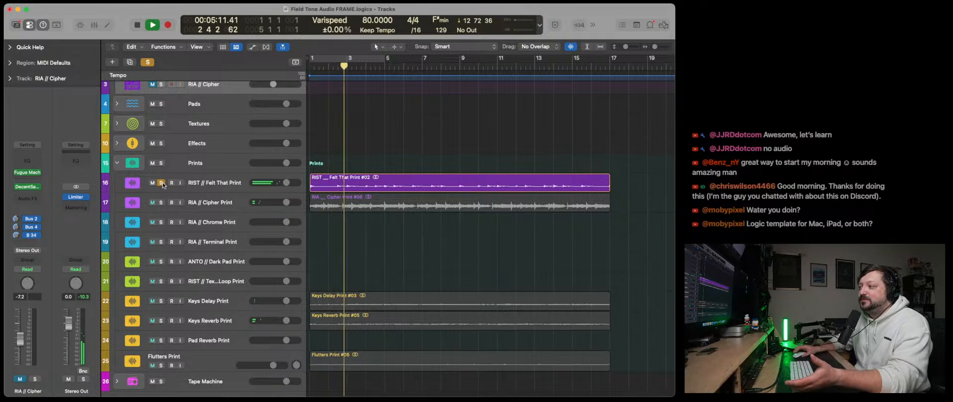
scroll(198, 354, "down", 1)
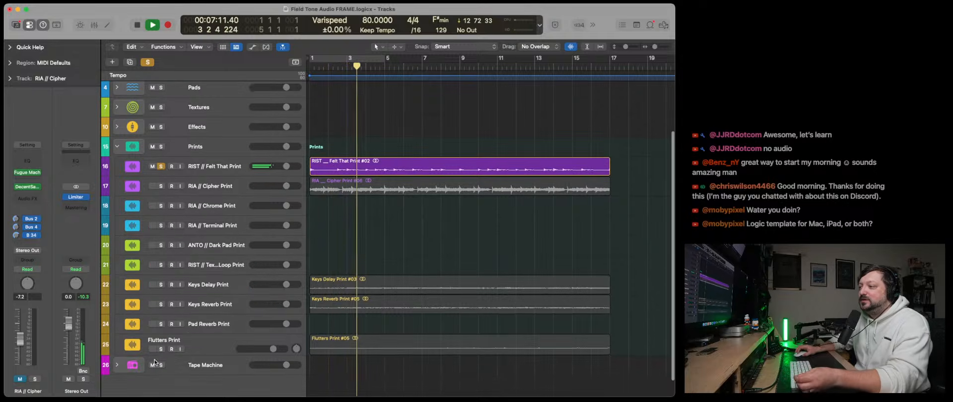
- Switch the solo from the RIST // Felt That Print track to the Flutters Print track and select Flutters Print
left_click(161, 350)
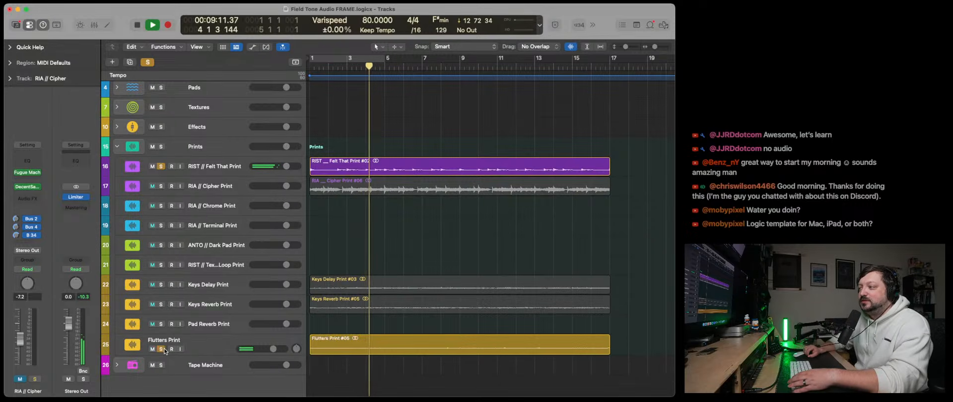
left_click(160, 166)
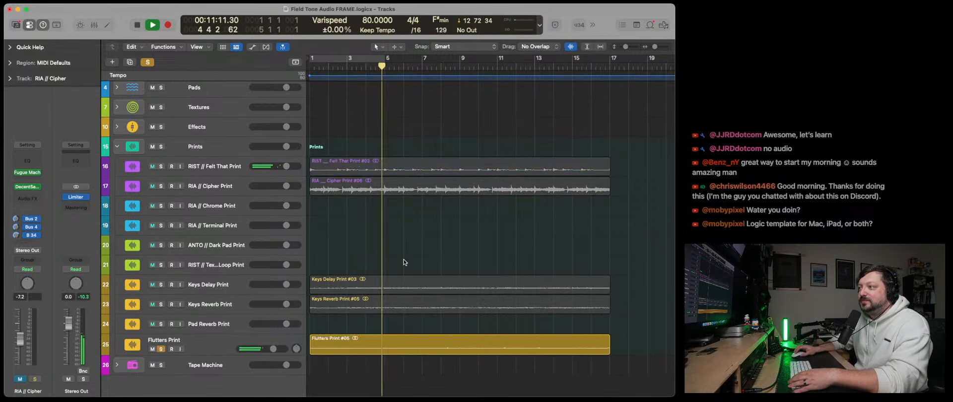
left_click(209, 347)
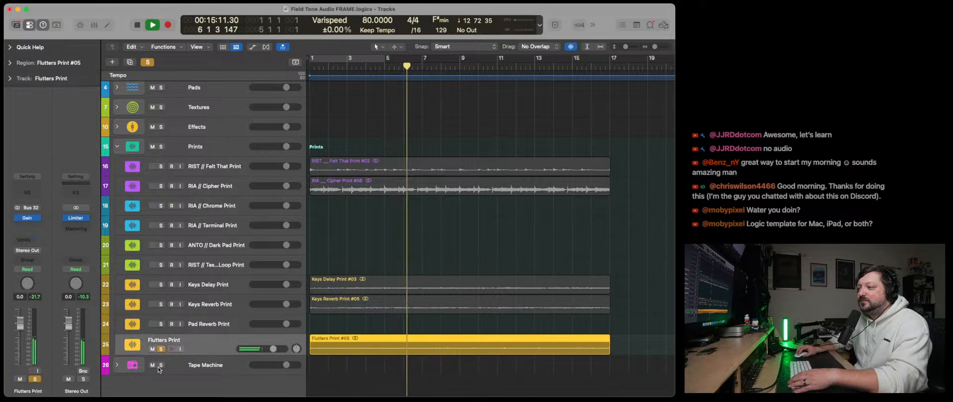
- Audition the Keys Reverb Print and Keys Delay Print tracks in solo, clear all solos and stop playback
left_click(161, 304)
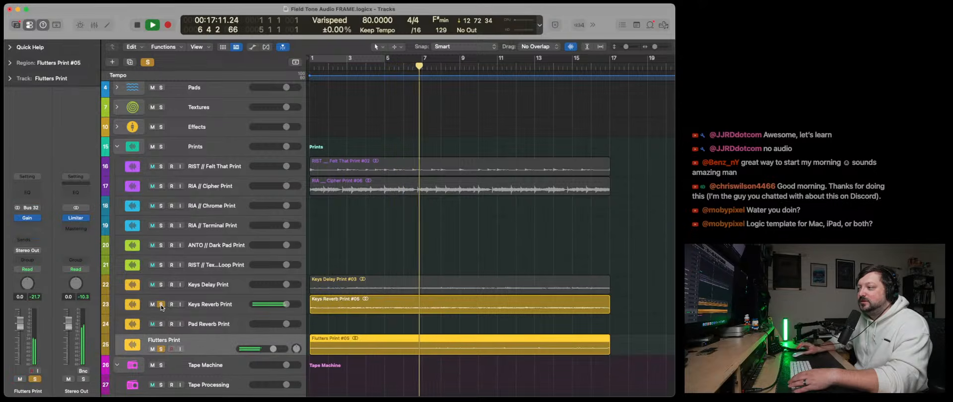
left_click(163, 350)
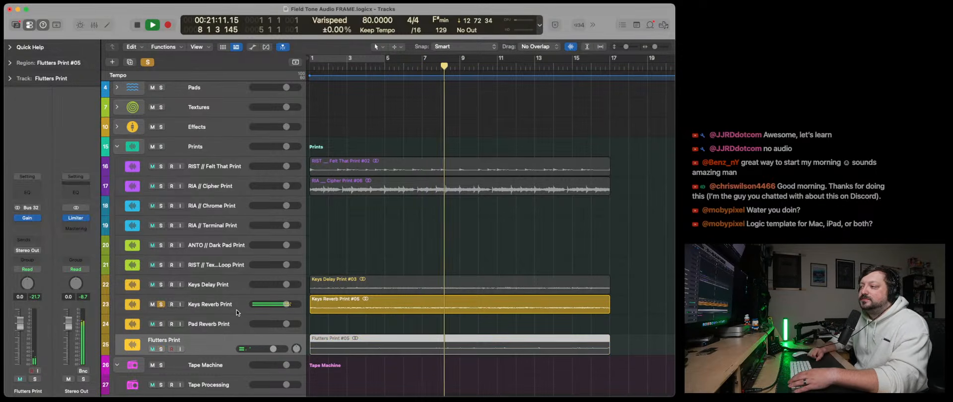
left_click(162, 285)
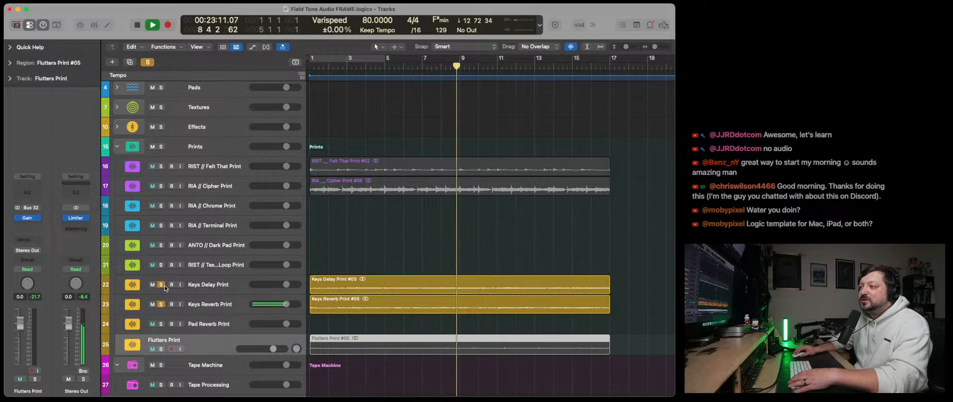
left_click(162, 305)
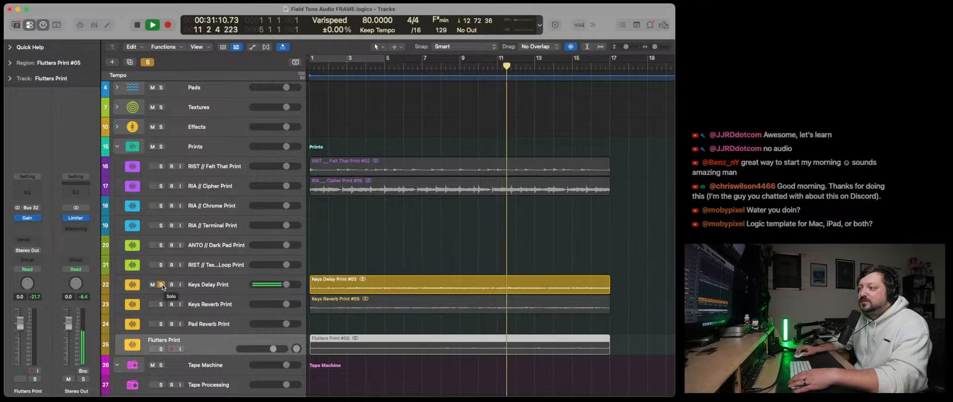
left_click(162, 285)
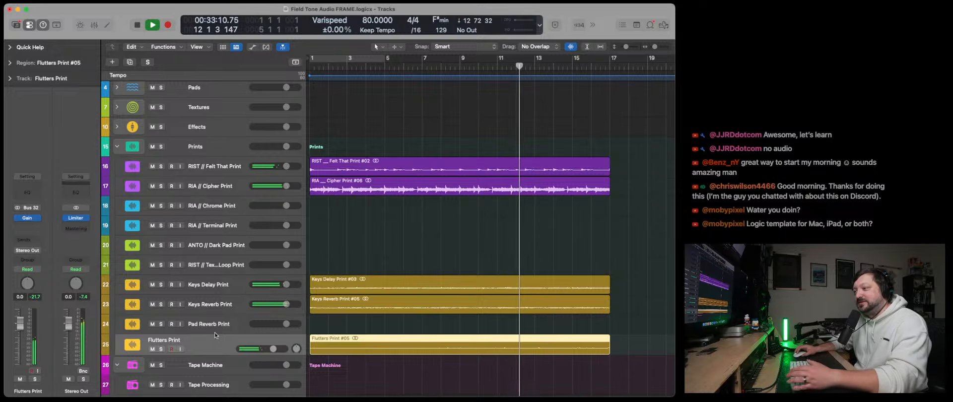
scroll(215, 335, "down", 2)
key("space")
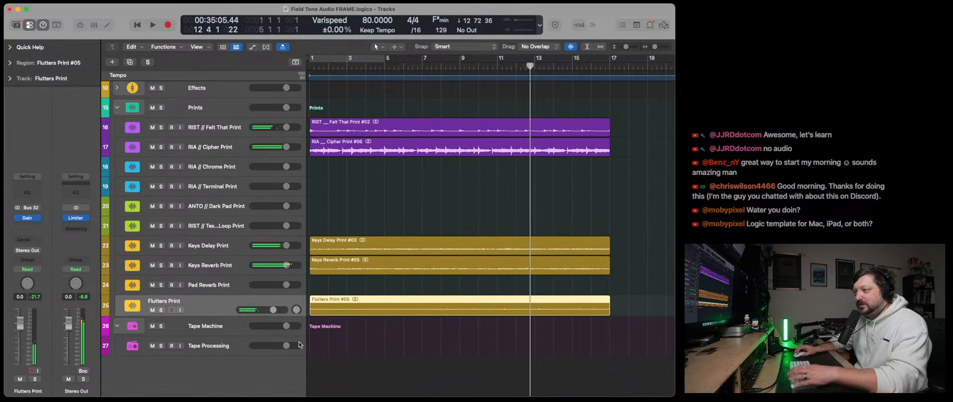
- Expand the Tape Machine stack and select its Tape Processing track
left_click(362, 334)
left_click(347, 270)
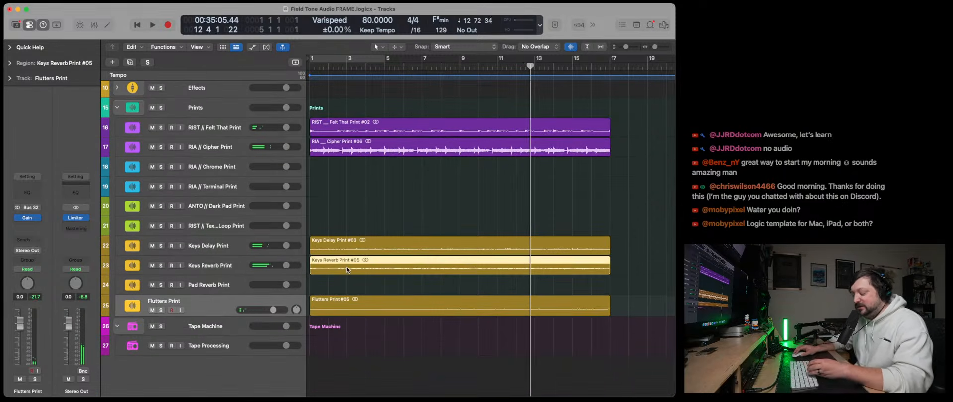
left_click(118, 327)
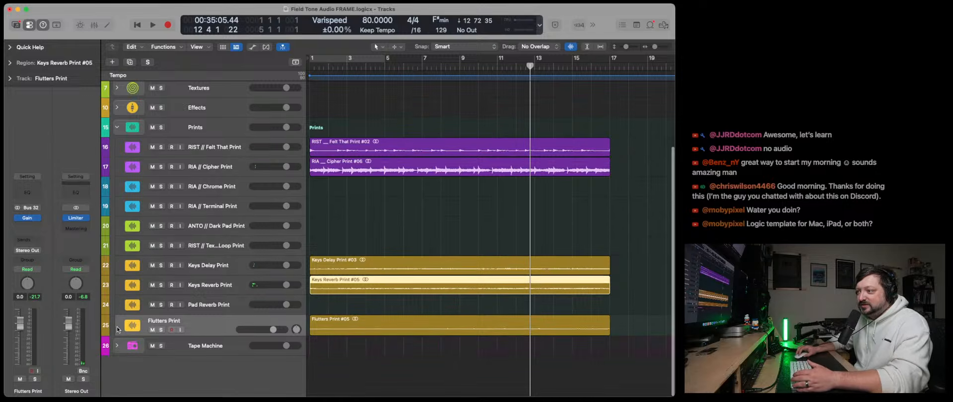
left_click(117, 345)
scroll(118, 347, "down", 1)
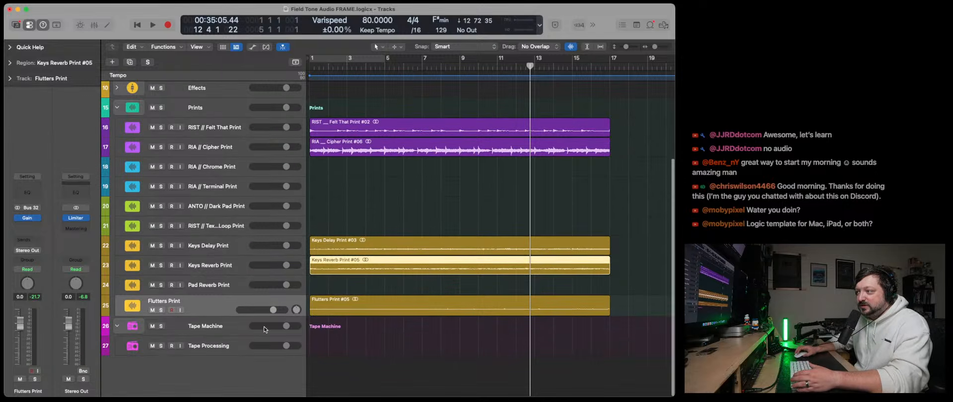
left_click(225, 348)
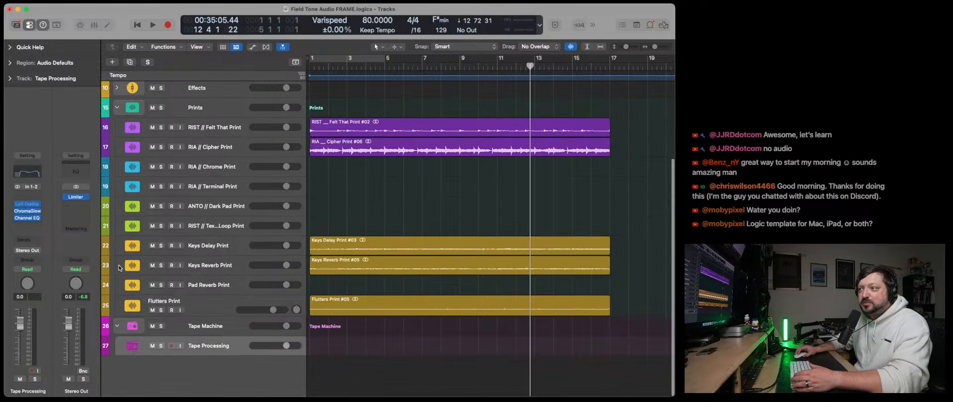
- Move the Flutters Print region onto the Tape Processing track, solo that track and play from bar 1
left_click(339, 310)
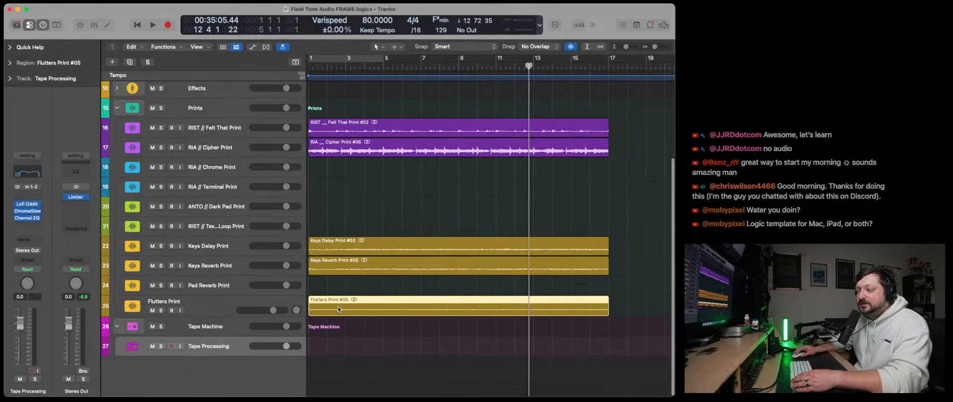
scroll(340, 312, "left", 1)
left_click_drag(336, 310, 329, 350)
left_click(161, 346)
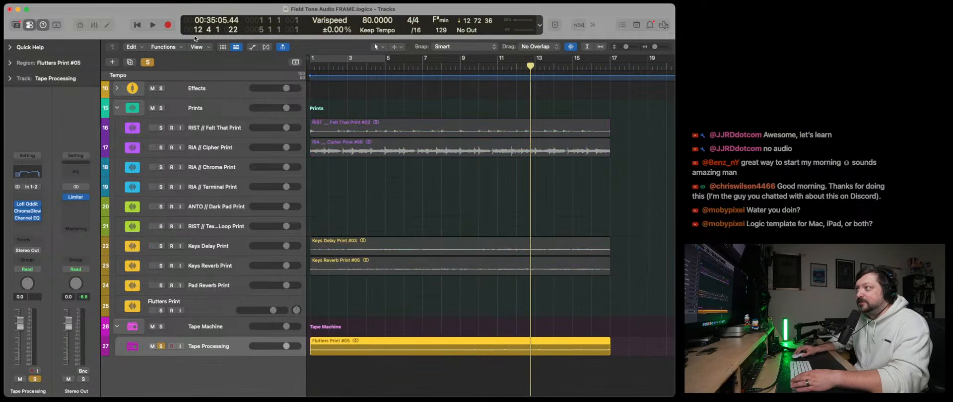
left_click(137, 25)
left_click(153, 24)
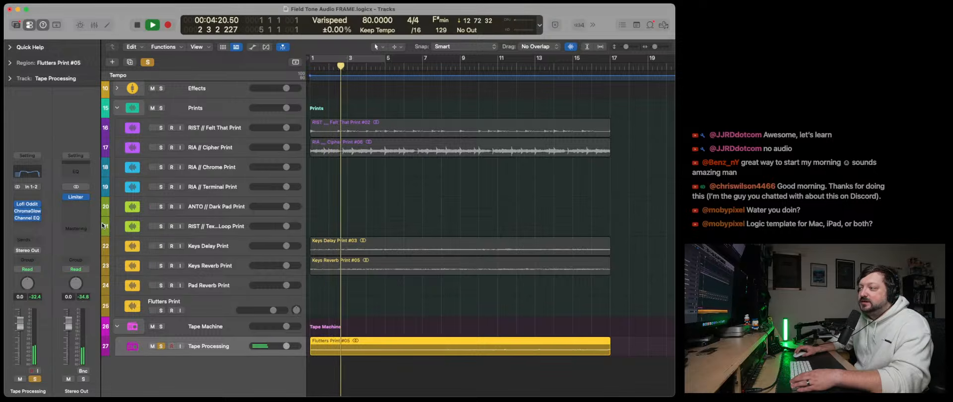
- Examine the Lofi Oddity plug-in on the Tape Processing track during playback, then close its window
left_click(28, 206)
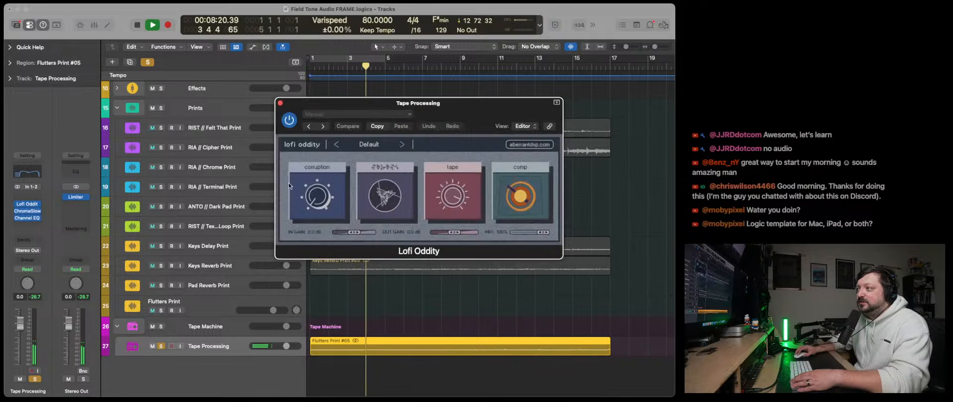
left_click_drag(427, 105, 284, 155)
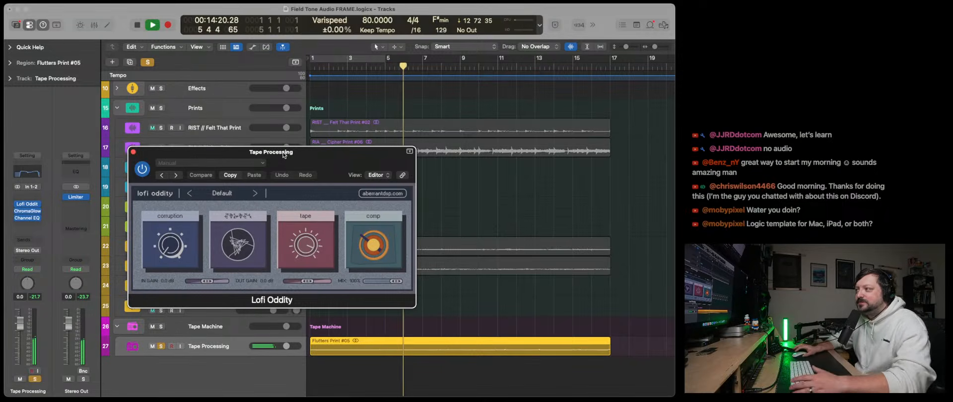
left_click(133, 152)
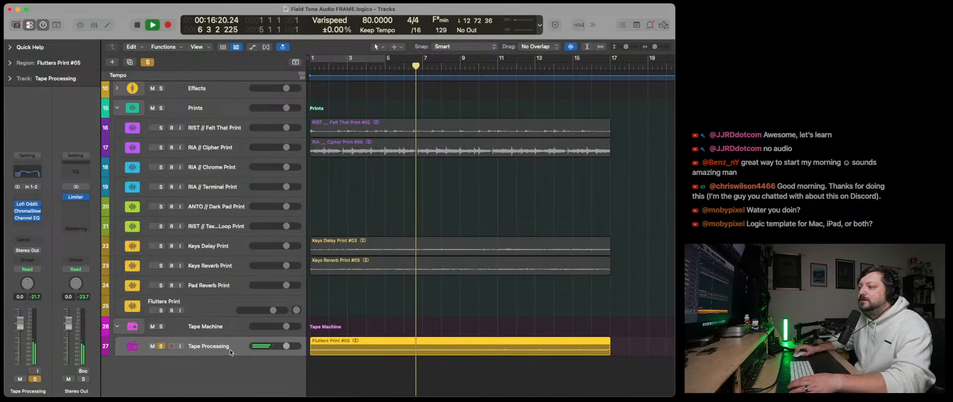
- Duplicate the Tape Processing track three times inside the Tape Machine stack
left_click(129, 62)
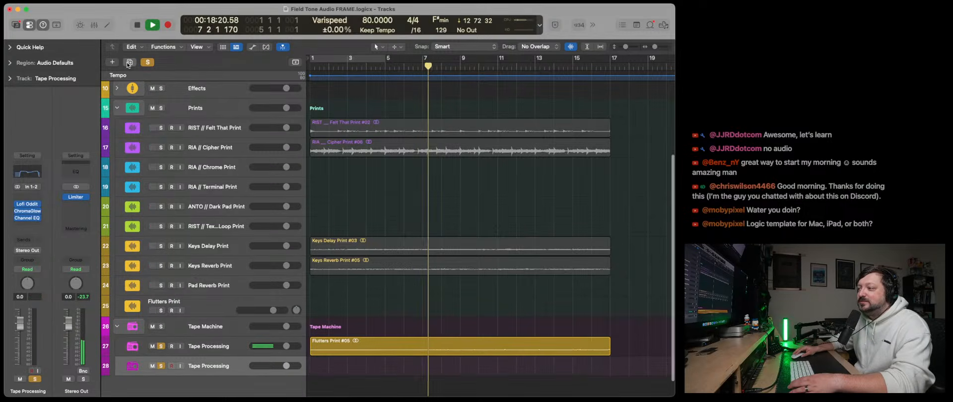
left_click(130, 62)
left_click(130, 62)
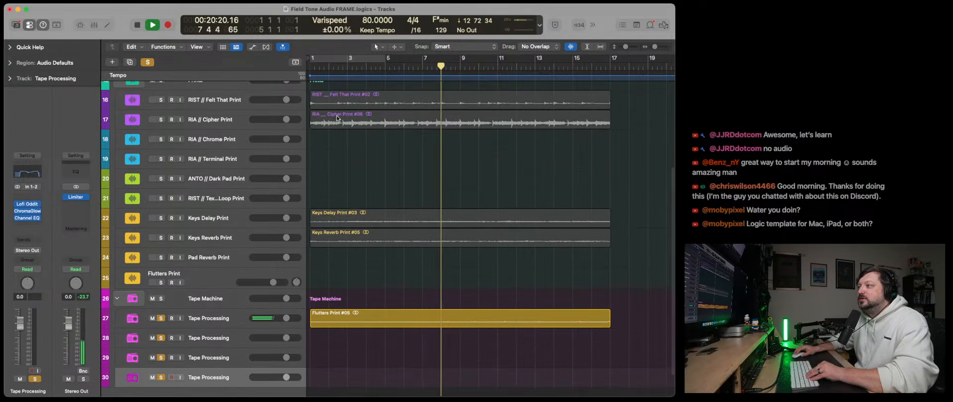
- Move the Felt That print region to the second Tape Processing track and the Keys Reverb print region to the third
left_click_drag(336, 102, 321, 361)
left_click_drag(319, 343, 319, 343)
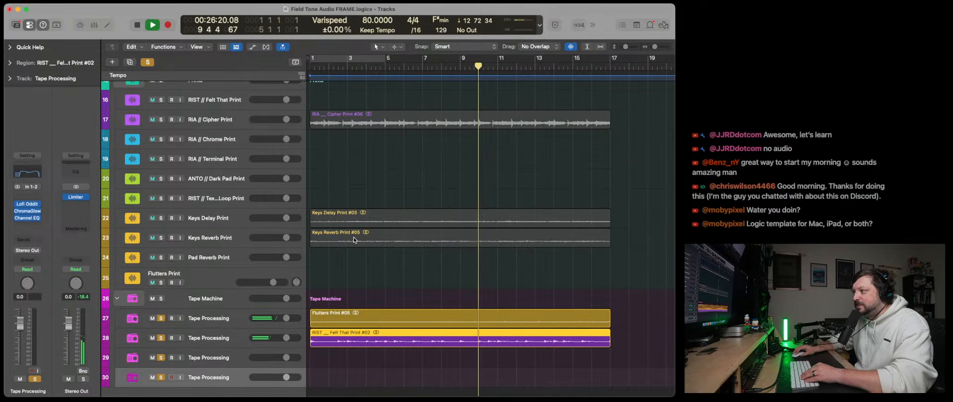
left_click_drag(354, 237, 348, 364)
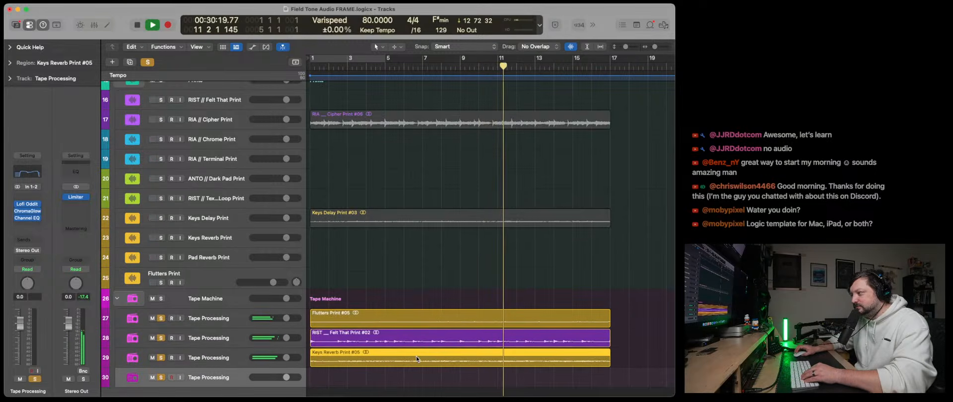
left_click(239, 359)
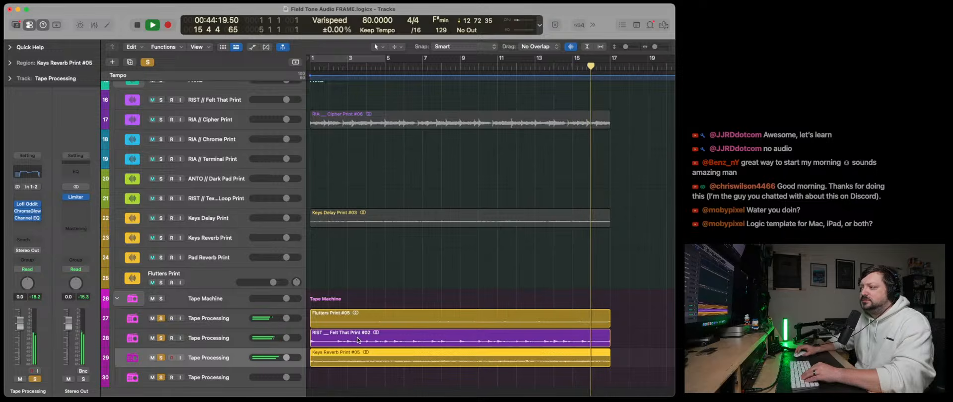
- Delete the Flutters, Felt That and Keys Reverb print regions from the Tape Machine stack, including their recorded audio files
left_click(351, 298)
left_click(353, 318)
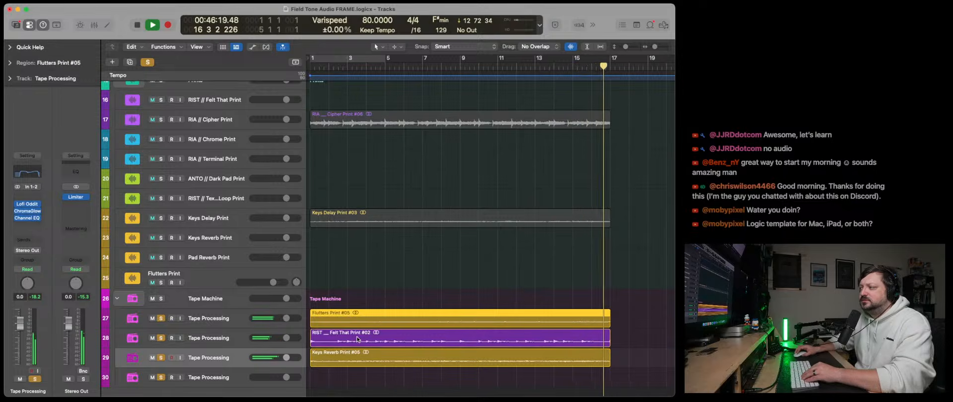
key("BackSpace")
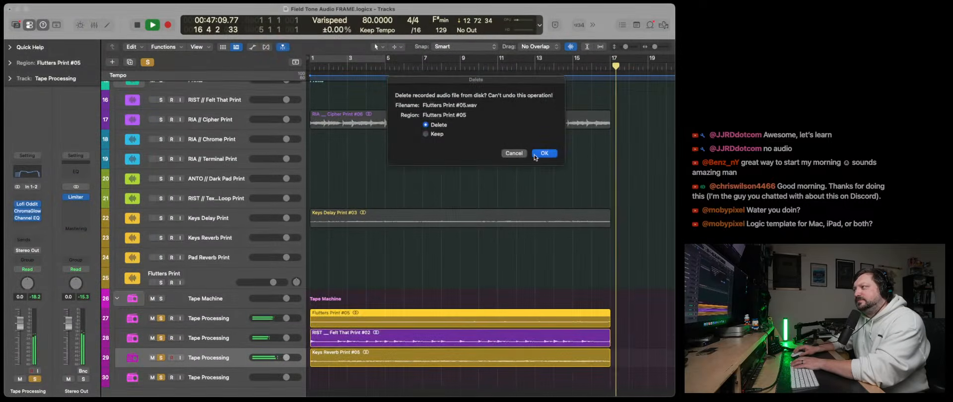
key("Return")
left_click_drag(398, 307, 417, 360)
key("BackSpace")
left_click(545, 154)
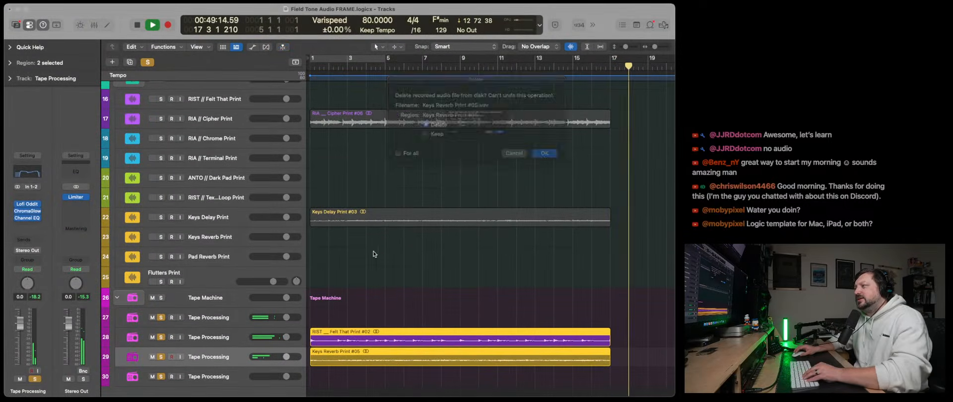
left_click(545, 153)
- Delete the three duplicated Tape Processing tracks, keeping only the original one
scroll(197, 345, "up", 1)
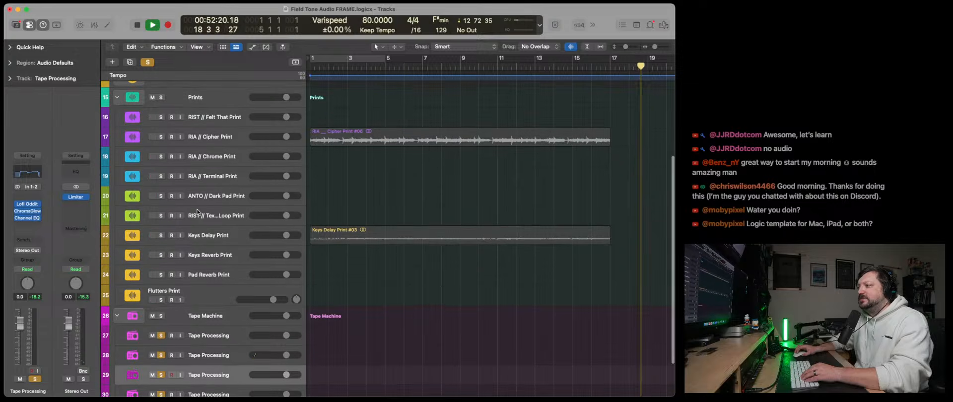
scroll(197, 344, "down", 1)
left_click(197, 345)
left_click(214, 381, "shift")
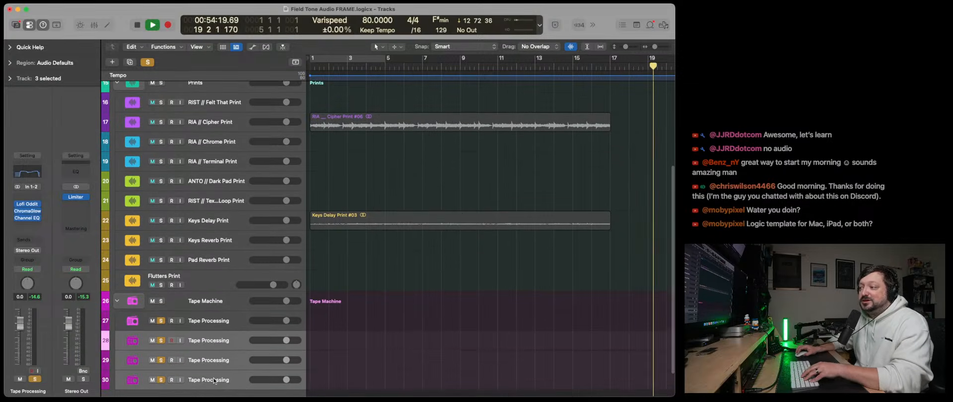
key("super+BackSpace")
- Undo the deletion of the duplicated Tape Processing tracks and of the three print regions on the Tape Machine tracks
scroll(210, 268, "up", 5)
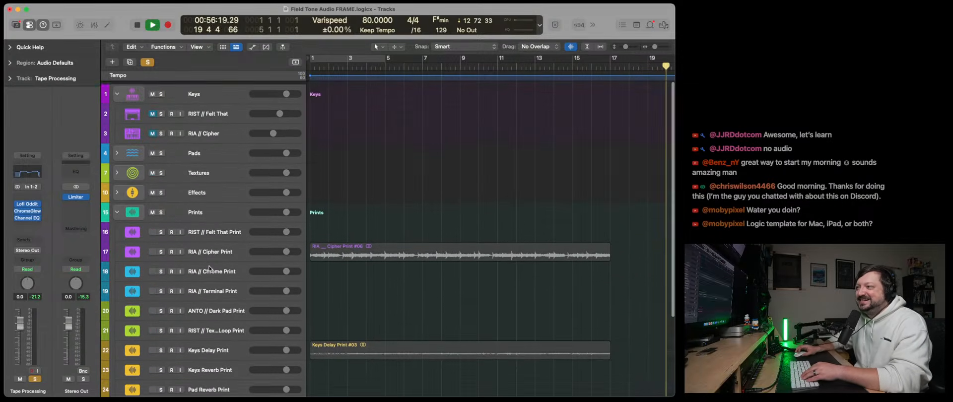
scroll(172, 159, "down", 1)
scroll(327, 321, "down", 5)
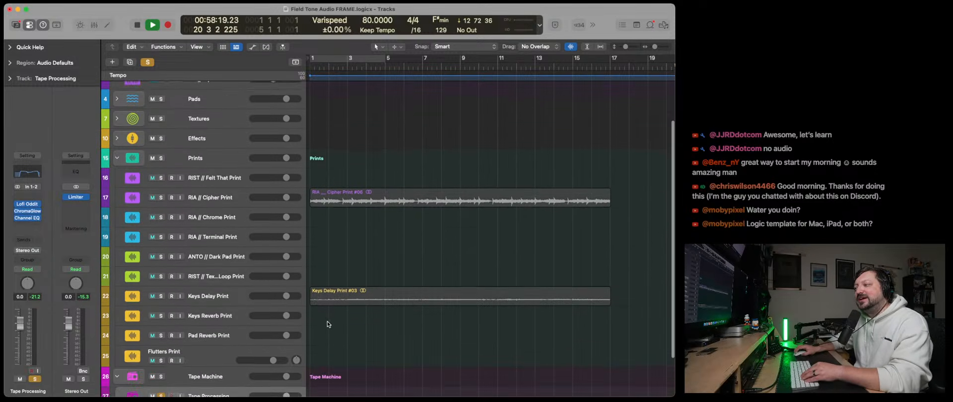
left_click(324, 279)
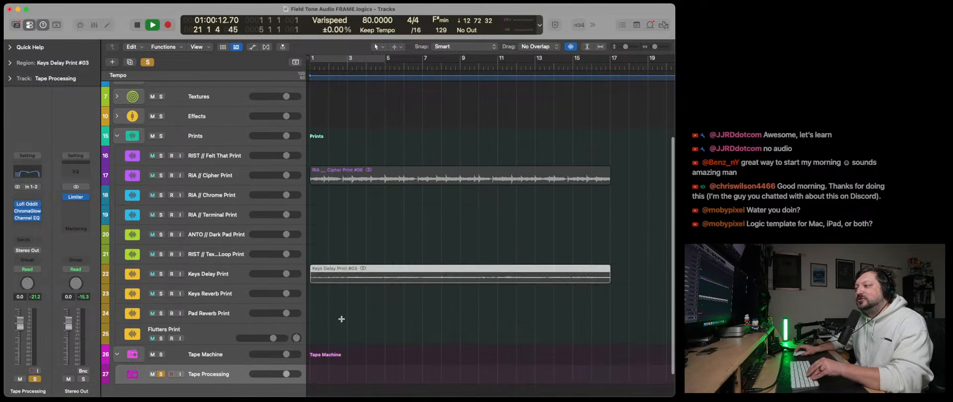
key("super+z")
key("super+z")
left_click(359, 335)
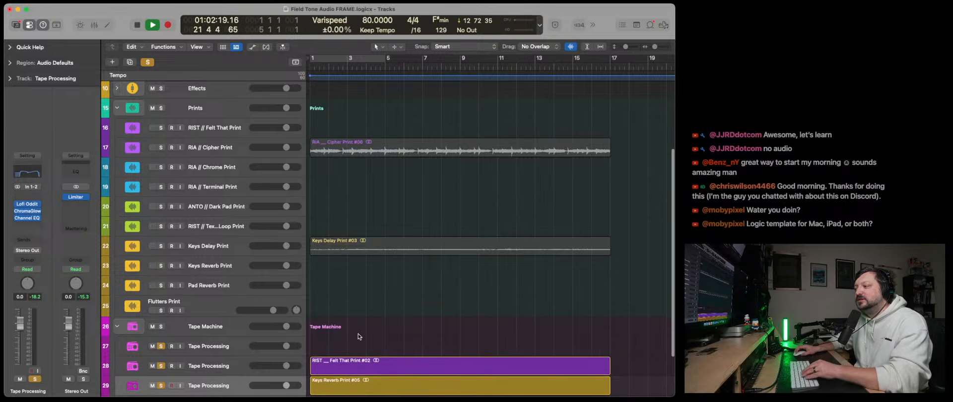
scroll(359, 337, "down", 2)
key("super+z")
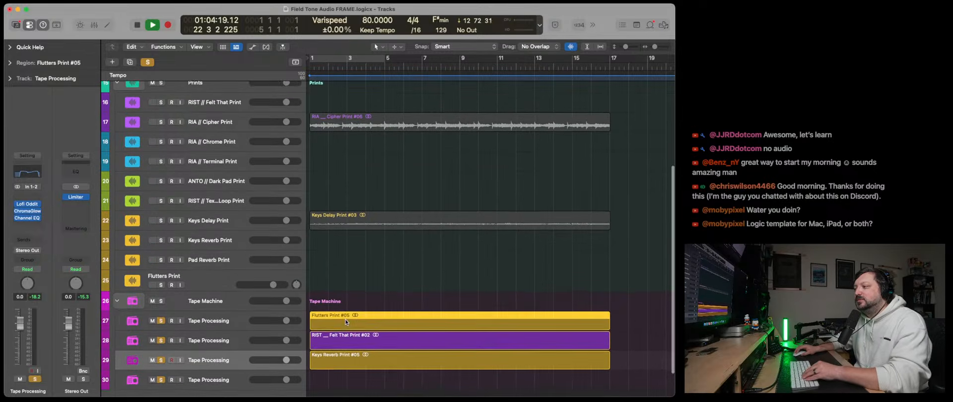
- Move the Flutters, Felt That and Keys Reverb print regions from the Tape Machine stack back to their matching print tracks
left_click_drag(354, 320, 346, 283)
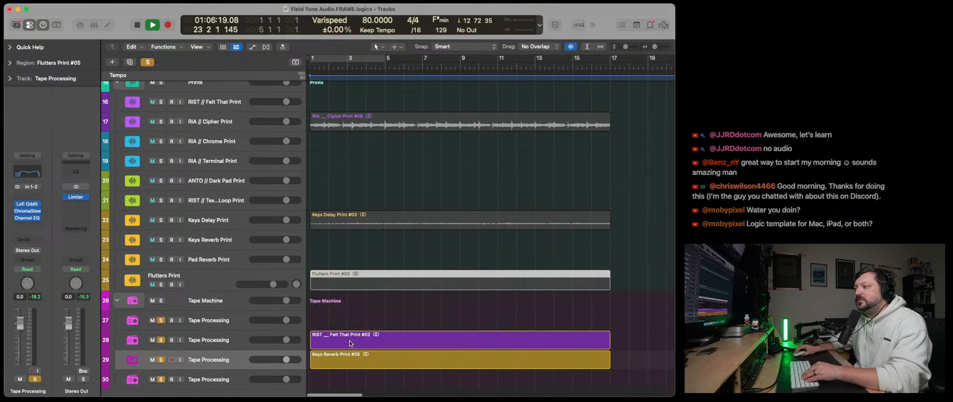
left_click_drag(346, 342, 346, 103)
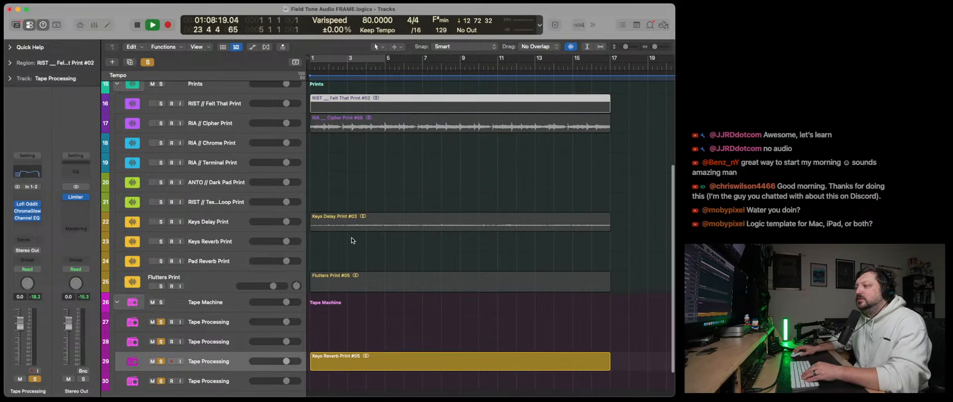
left_click_drag(346, 368, 346, 242)
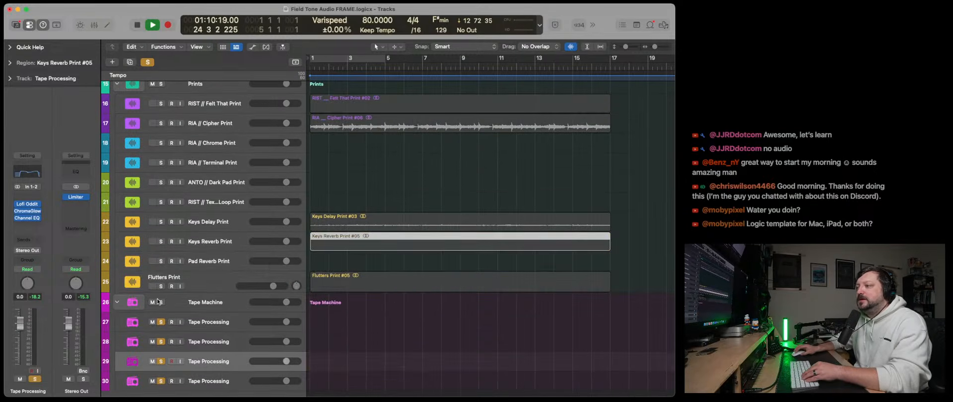
- Delete the three extra Tape Processing tracks from the Tape Machine stack and clear all track solos
left_click(209, 339)
left_click(210, 381, "shift")
key("super+BackSpace")
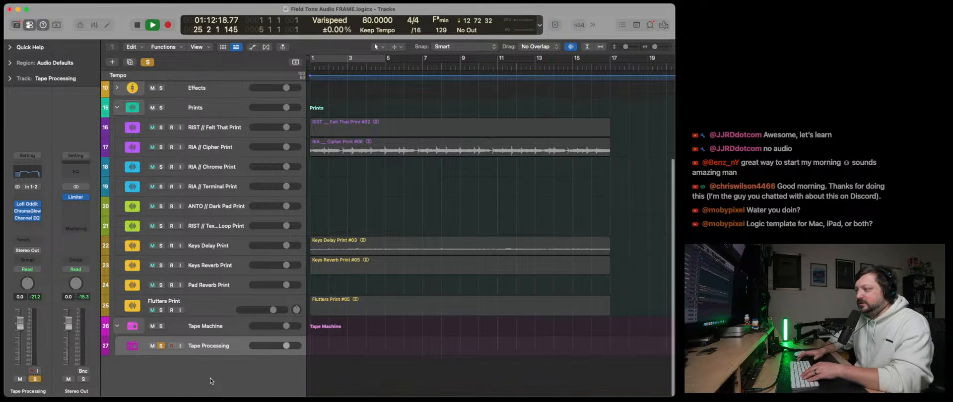
left_click(148, 62)
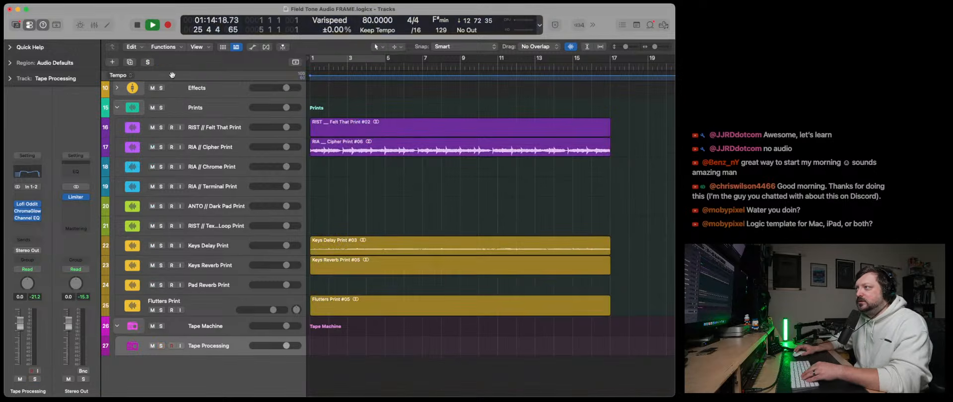
- Play the prints from the start, matching the Flutters Print track's height to its neighbours and briefly soloing it
left_click(137, 25)
key("space")
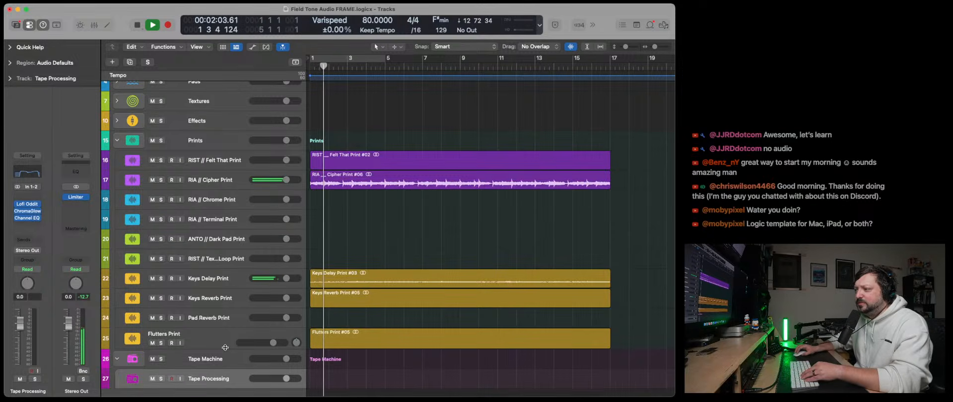
left_click_drag(225, 349, 225, 346)
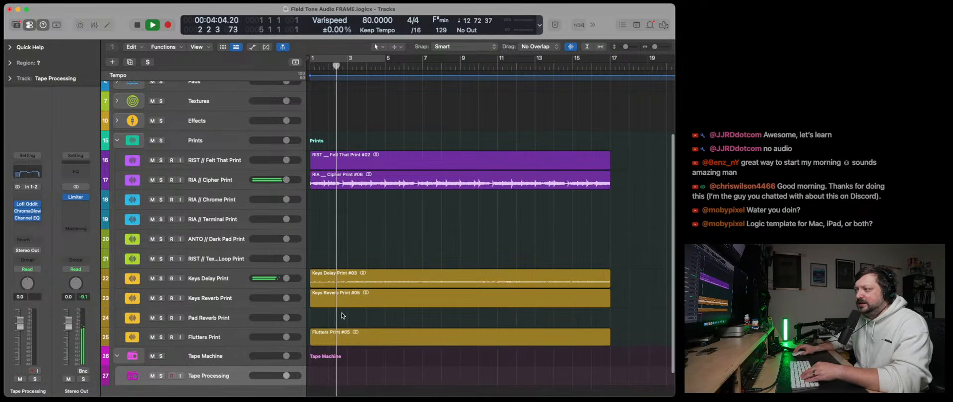
left_click(343, 338)
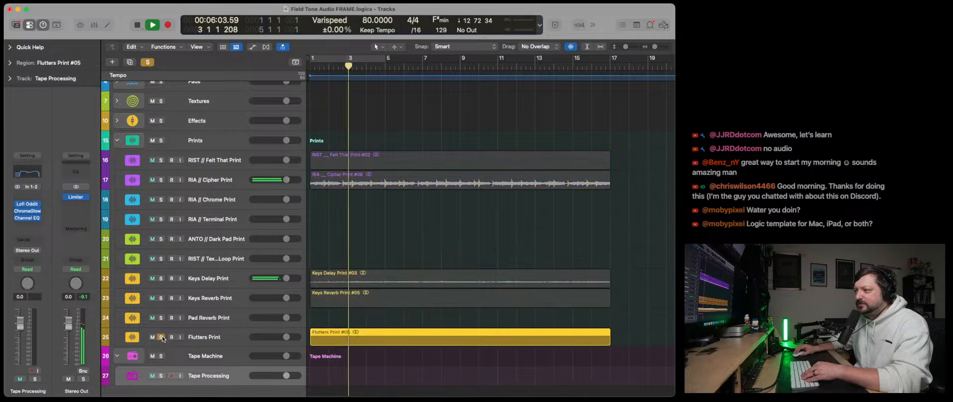
- Delete all five print regions from the Prints stack, including their recorded audio files
left_click_drag(490, 370, 388, 295)
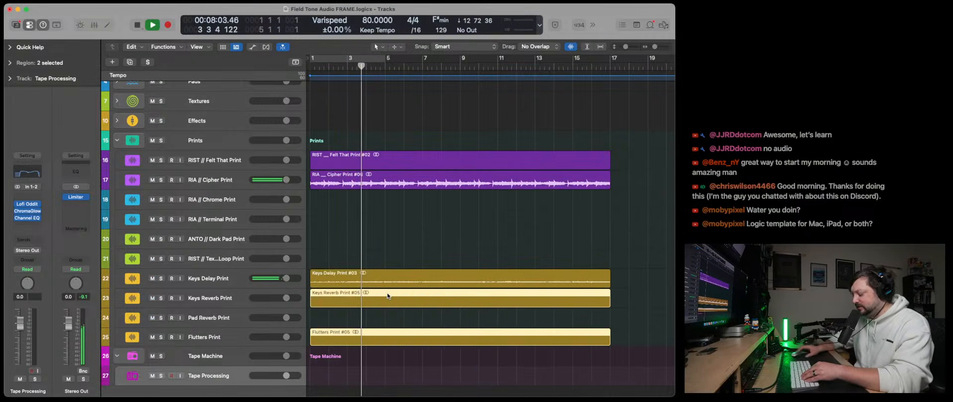
key("Delete")
scroll(409, 307, "up", 3)
left_click_drag(443, 358, 360, 202)
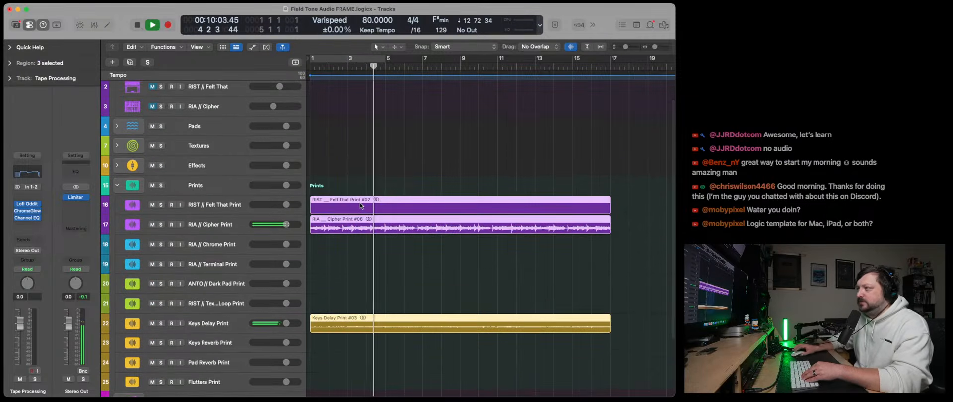
key("Delete")
left_click(556, 153)
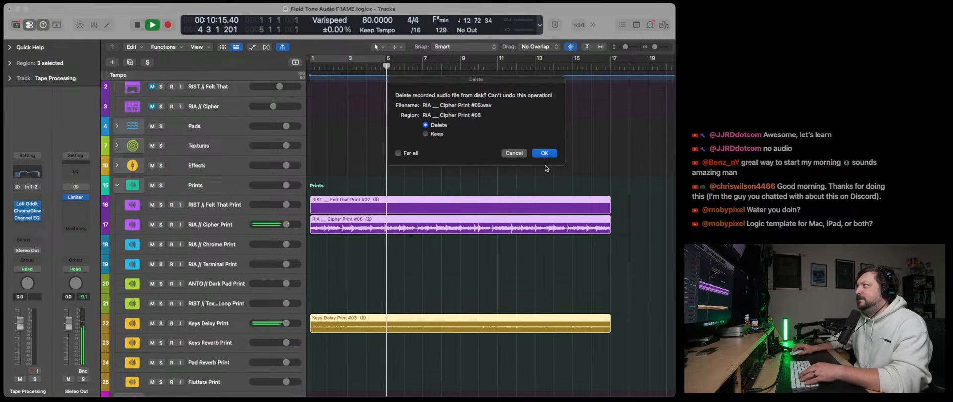
left_click(545, 154)
left_click(544, 154)
- Unmute the RIST // Felt That and RIA // Cipher instrument tracks and play the live parts from the start
scroll(479, 209, "up", 2)
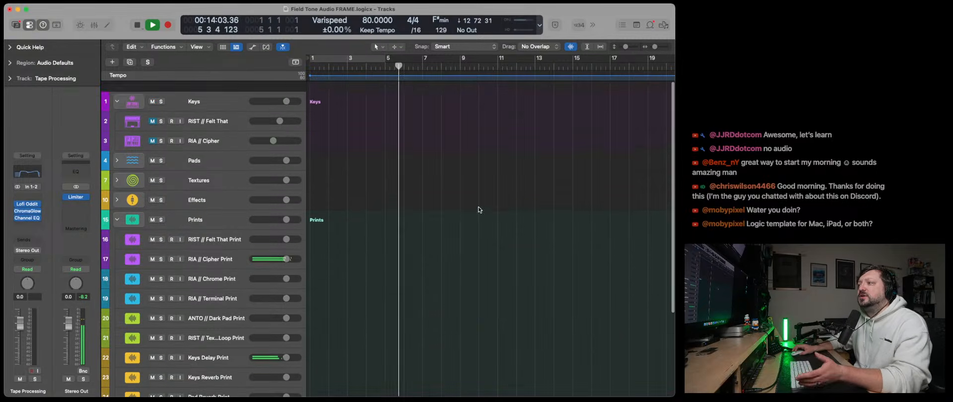
left_click(153, 111)
left_click(153, 124)
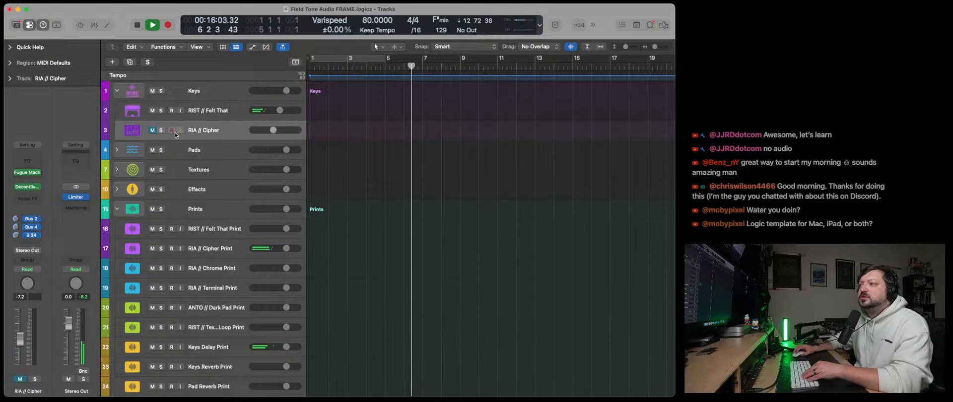
left_click(153, 131)
scroll(326, 201, "down", 1)
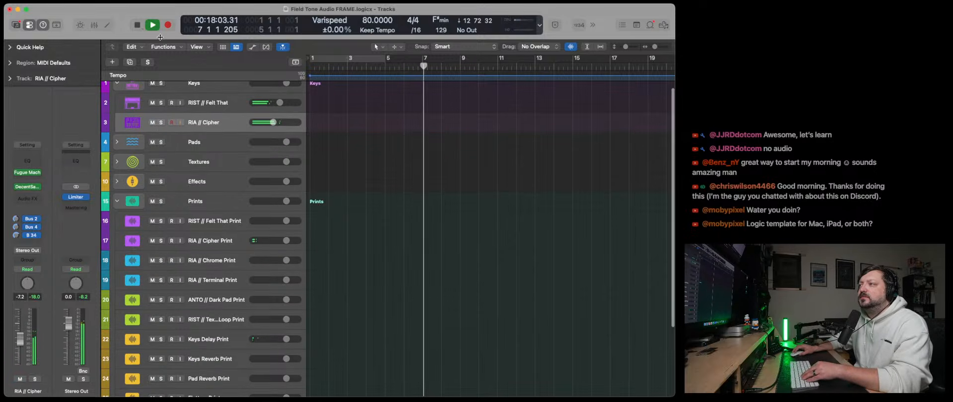
key("Return")
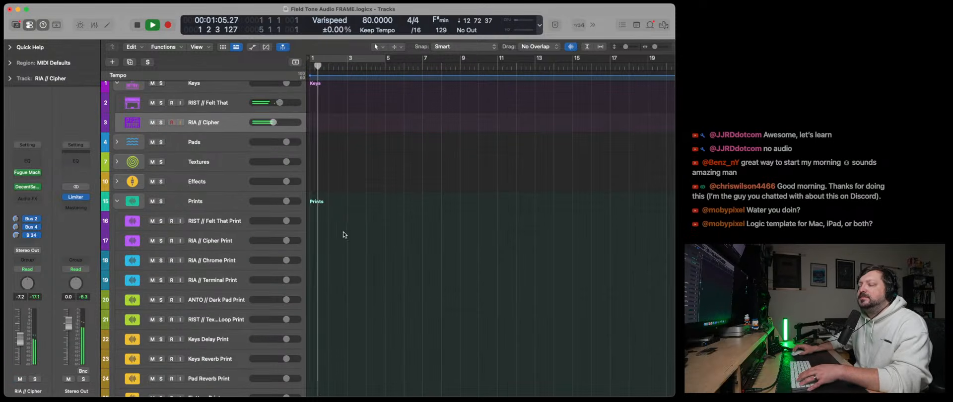
scroll(345, 233, "up", 1)
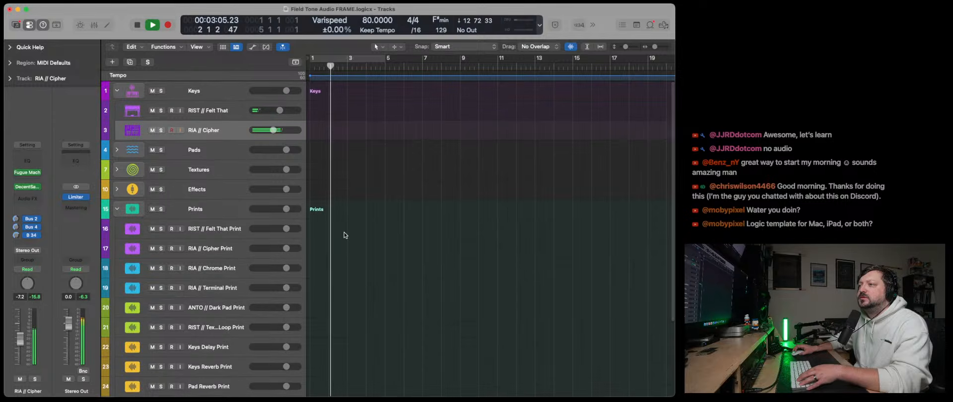
scroll(346, 235, "down", 1)
scroll(347, 235, "up", 1)
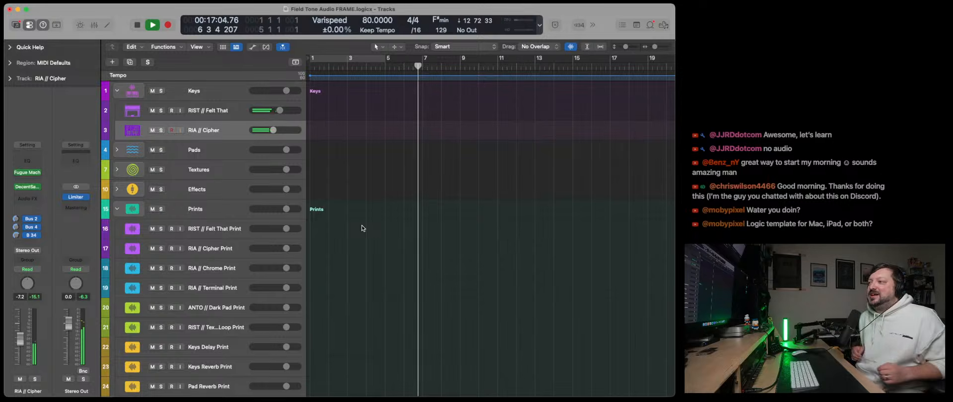
- Expand the Effects stack and solo the Flutters track, selecting it to show its channel strip
scroll(165, 182, "down", 2)
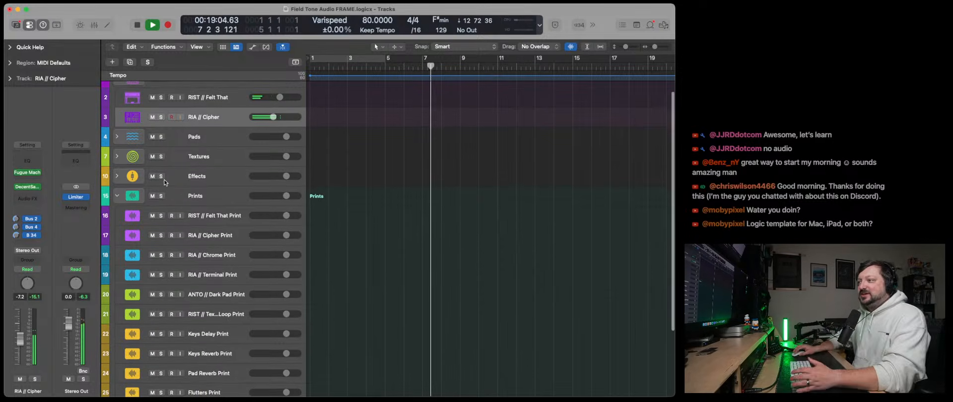
left_click(116, 175)
left_click(160, 256)
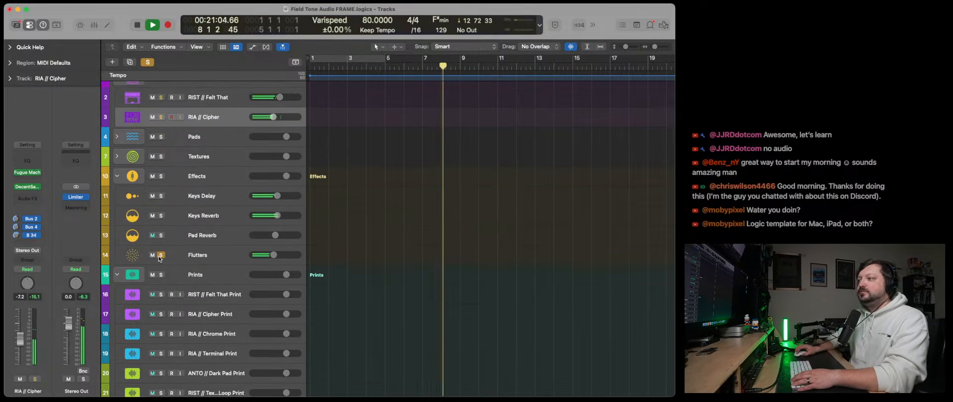
left_click(219, 258)
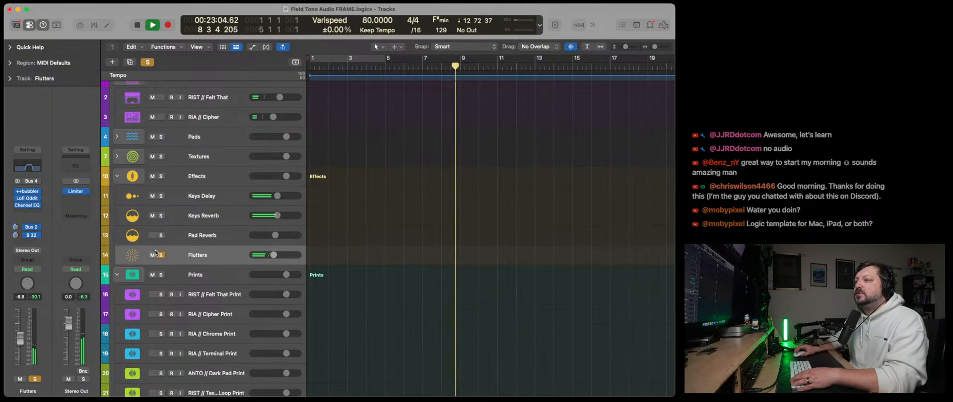
- Examine the ++bubbler settings on the Flutters track while listening, close the plug-in and return playback to the start
left_click(28, 191)
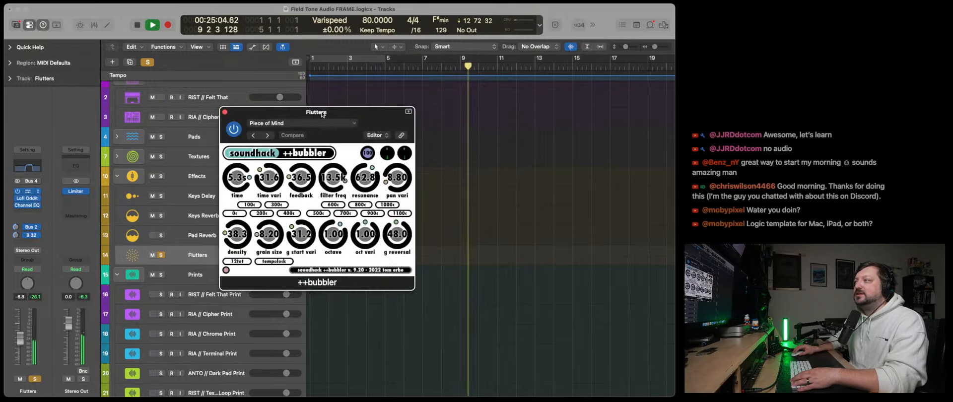
left_click_drag(322, 114, 307, 115)
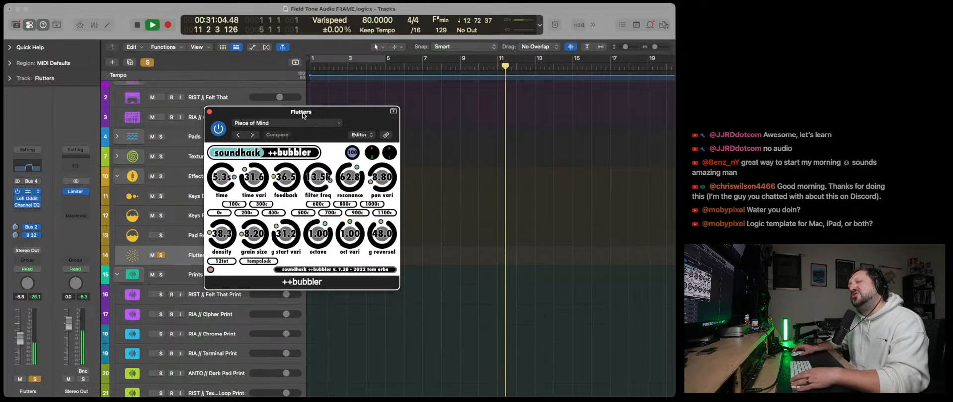
mouse_move(308, 115)
left_mouse_down()
mouse_move(288, 116)
mouse_move(298, 102)
mouse_move(313, 123)
left_mouse_up()
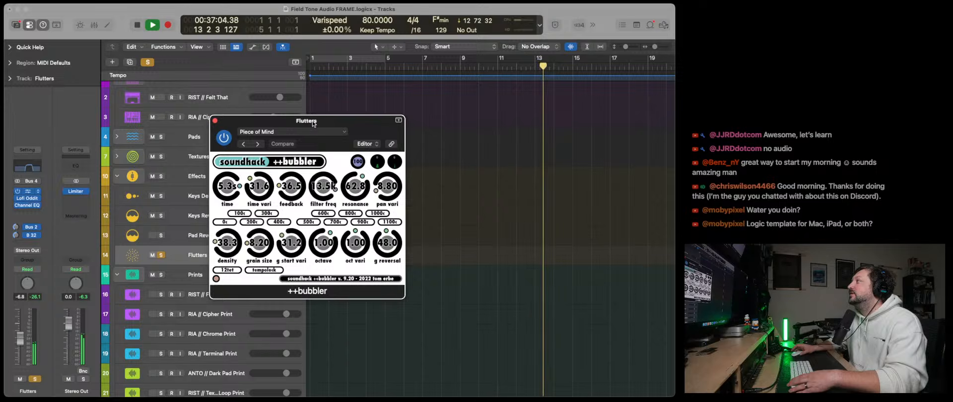
left_click(215, 121)
double_click(136, 25)
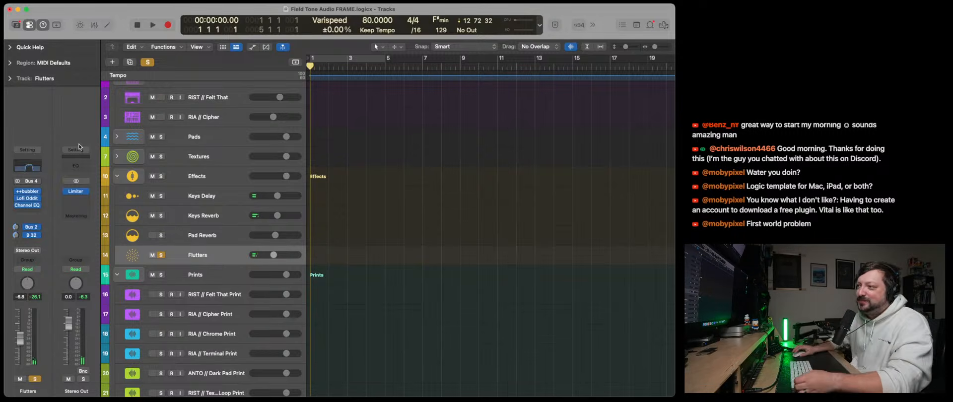
- Insert Plugin Alliance's Unfiltered Audio lo-fi-af after Channel EQ on the Flutters track and reposition its window
left_click(28, 211)
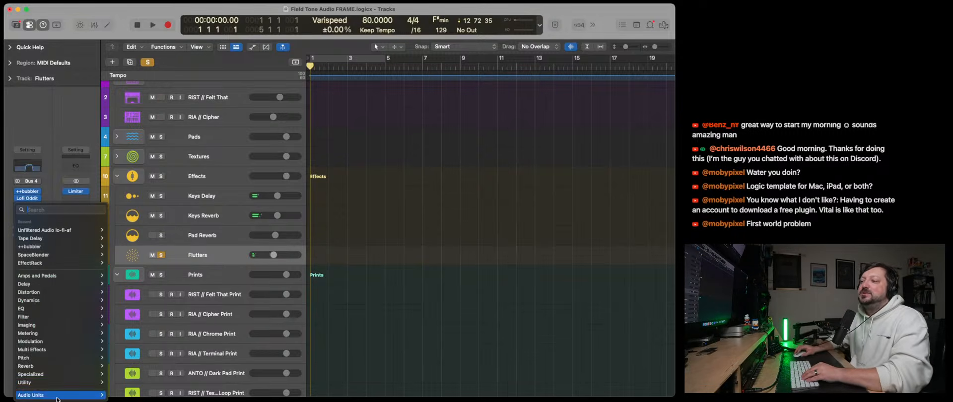
mouse_move(56, 397)
mouse_move(129, 305)
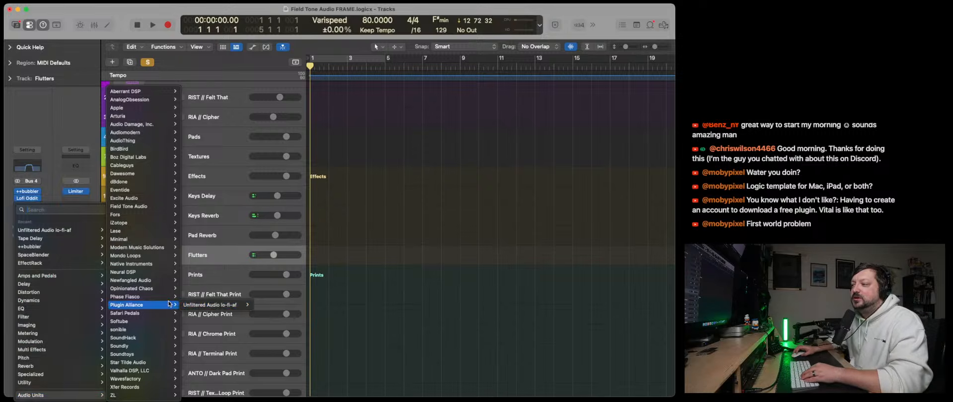
mouse_move(217, 308)
left_click(261, 305)
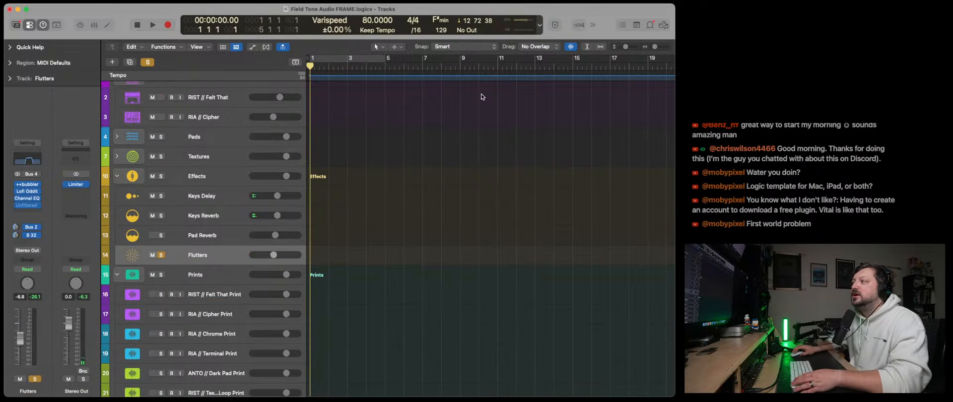
left_click_drag(448, 104, 278, 65)
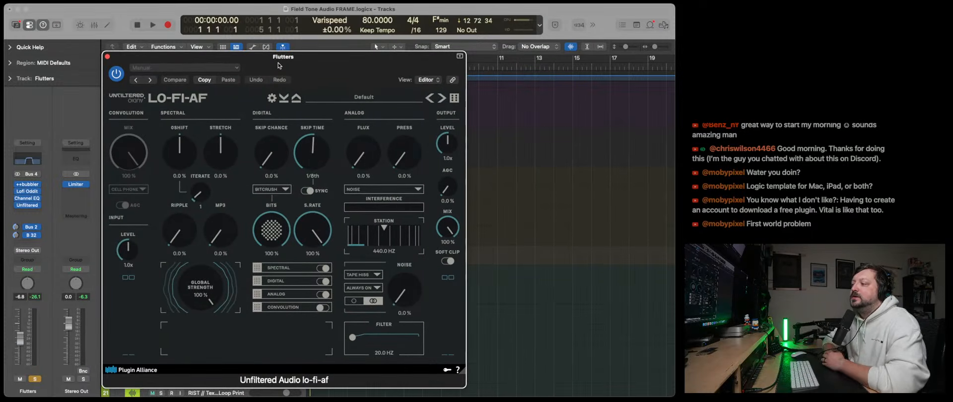
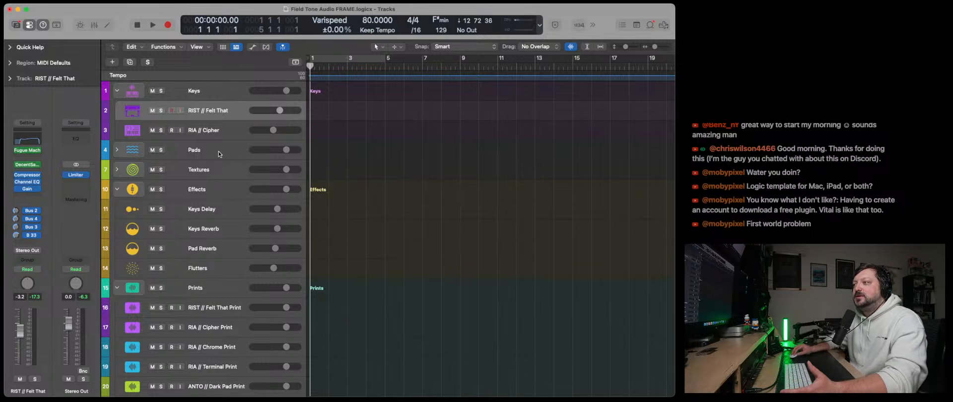
- Expand the Pads stack and select the RIST // Felt That track
left_click(175, 152)
left_click(117, 150)
left_click(212, 116)
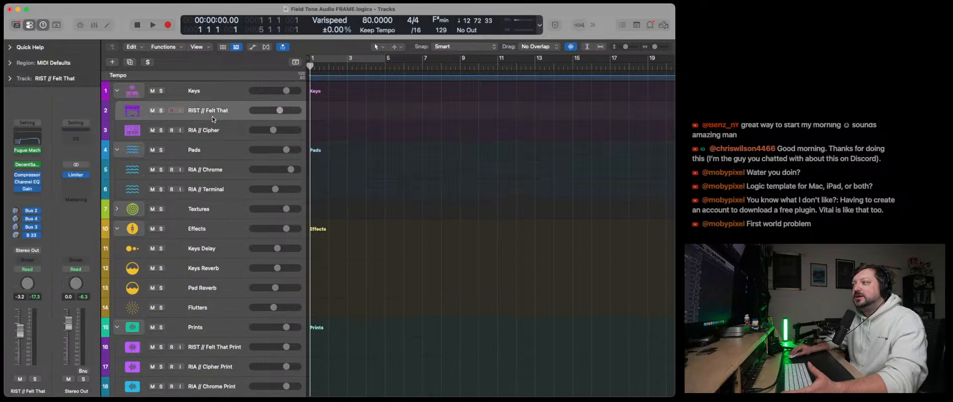
- Replace the instrument on RIST // Felt That with stereo Pigments and reposition its window
left_click(40, 167)
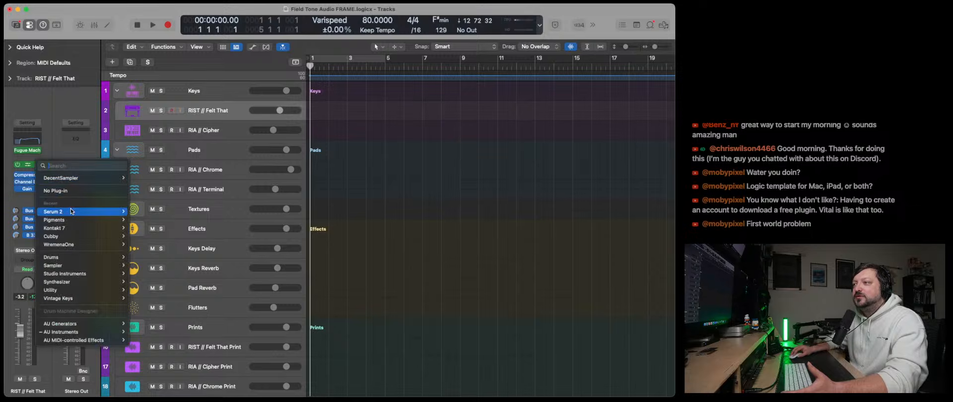
mouse_move(74, 228)
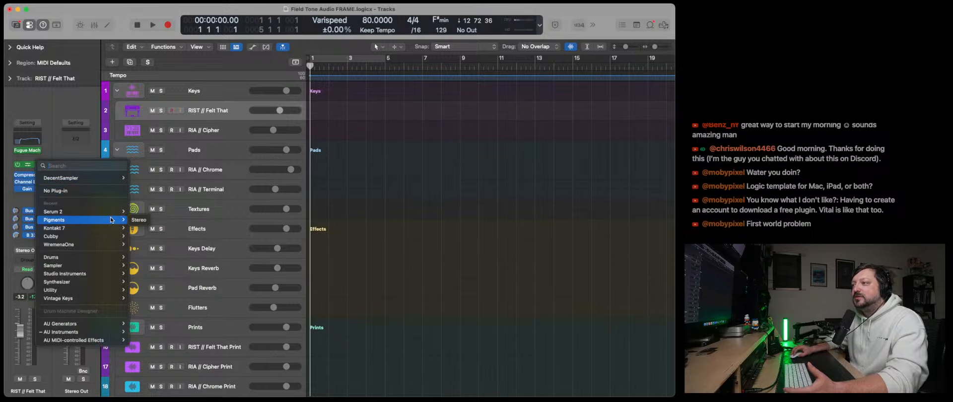
left_click(139, 220)
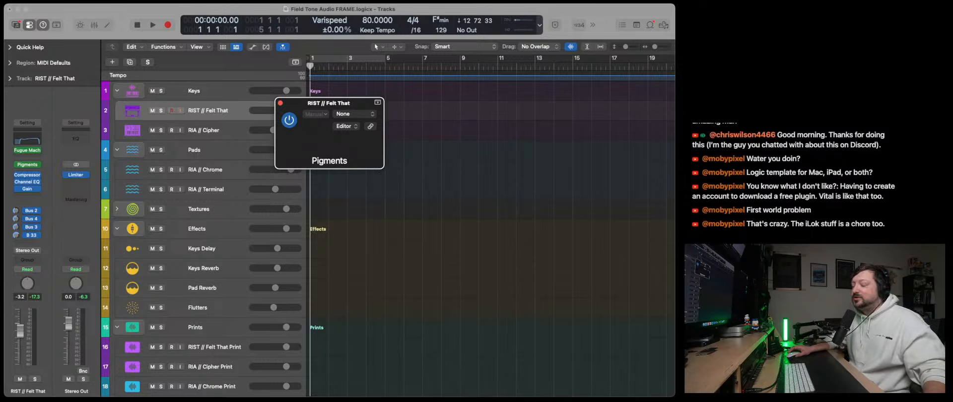
left_click_drag(340, 105, 231, 87)
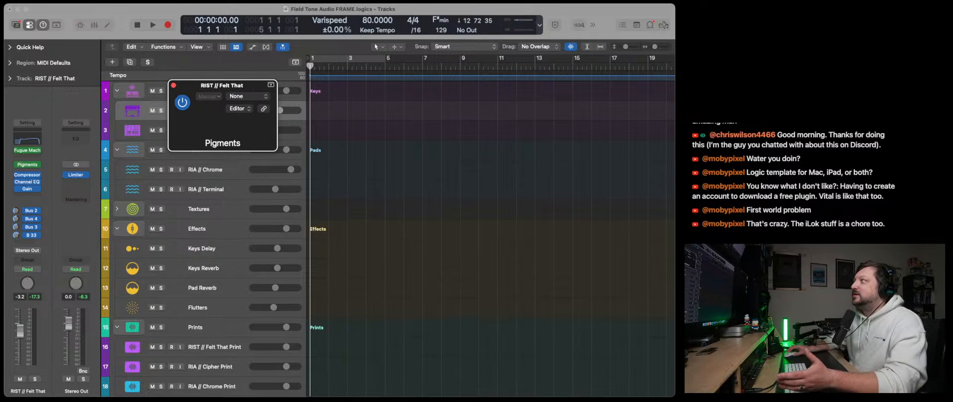
left_click_drag(477, 103, 549, 65)
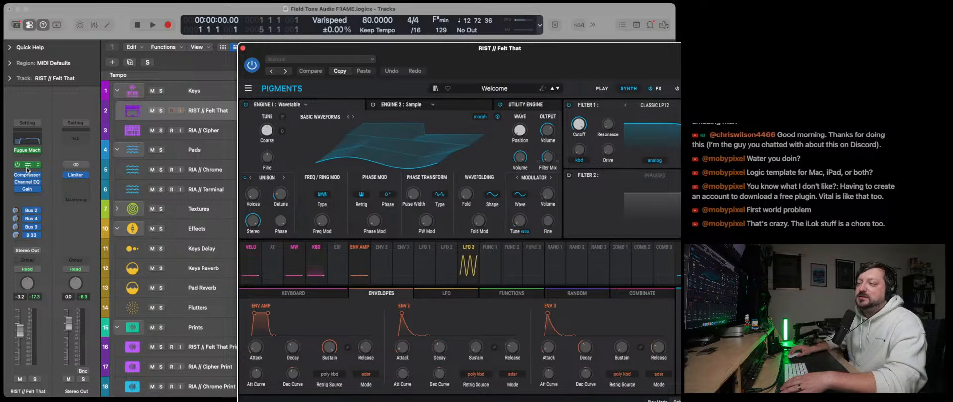
- Start playback, lower the Pigments output volume and mute the RIA // Cipher track
left_click(153, 26)
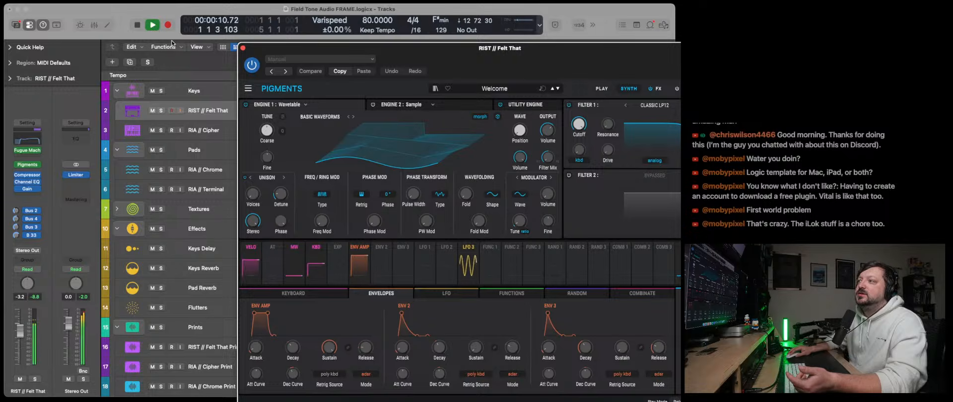
left_click_drag(723, 88, 723, 95)
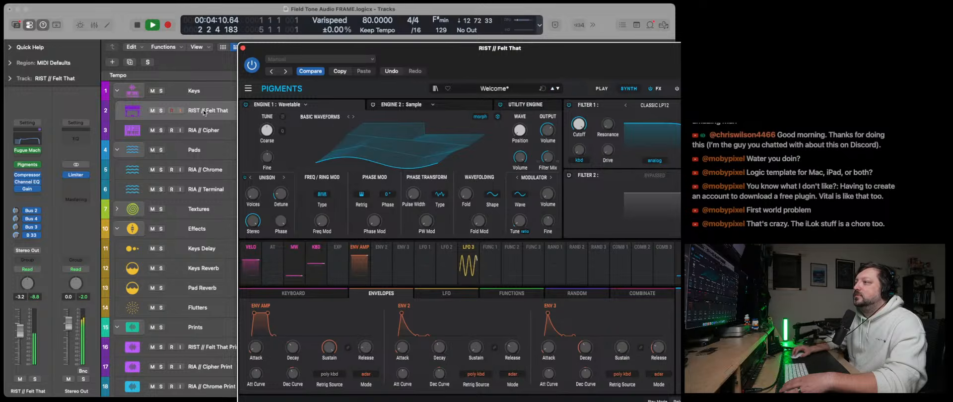
left_click(150, 133)
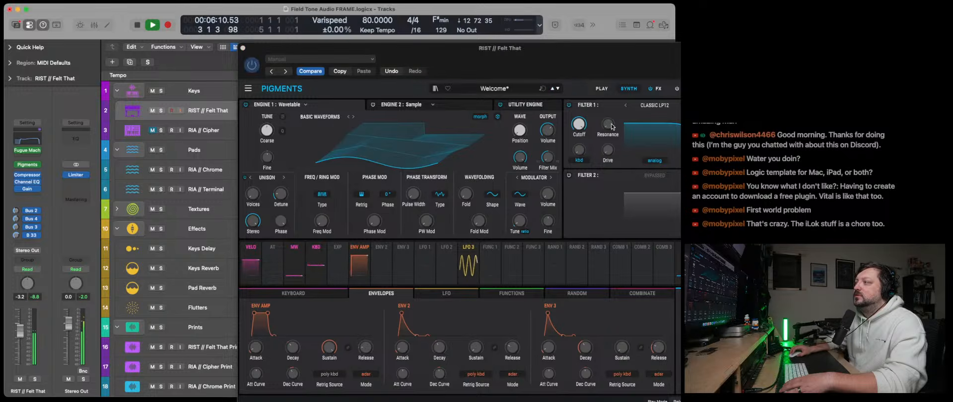
left_click(722, 89)
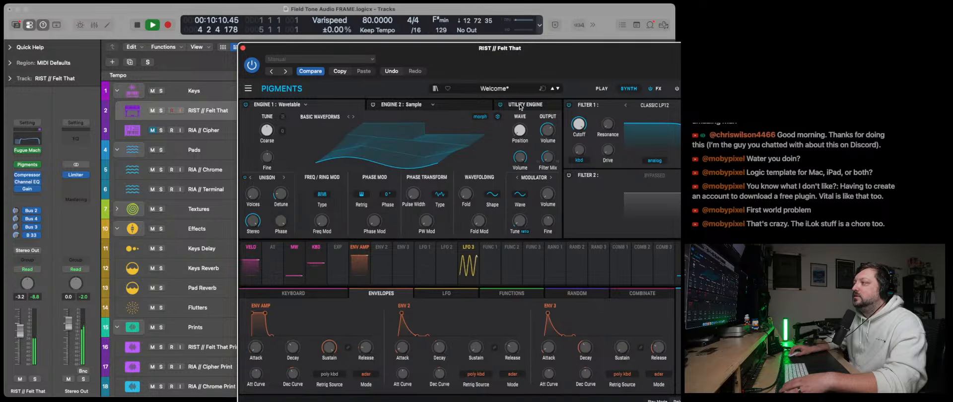
- Audition the Pigments presets Hang Me Some Melodies and Iron Tremors, lowering the output volume for each
left_click(558, 89)
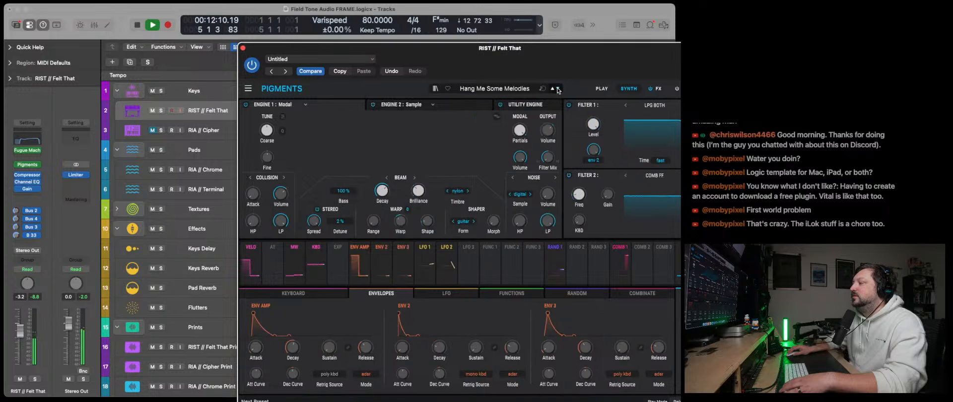
left_click_drag(573, 69, 438, 43)
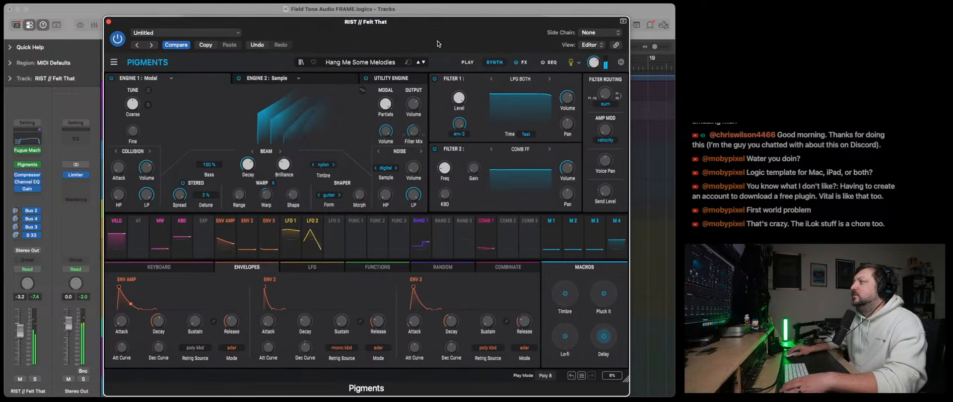
left_click_drag(588, 67, 588, 72)
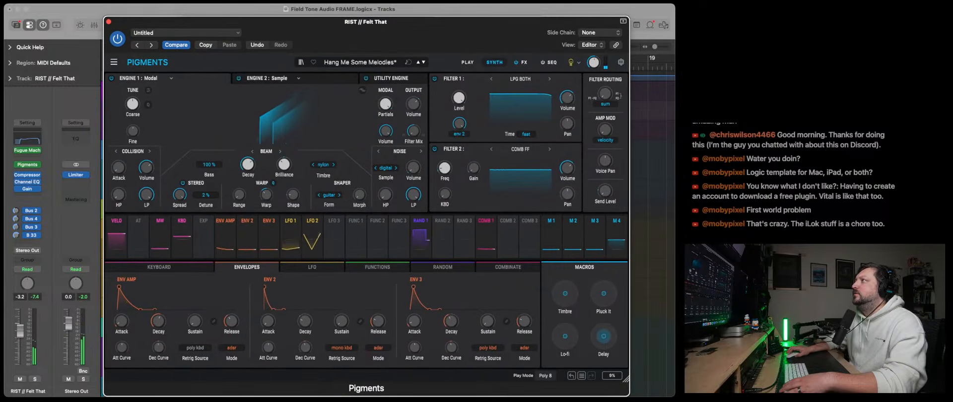
left_click(424, 62)
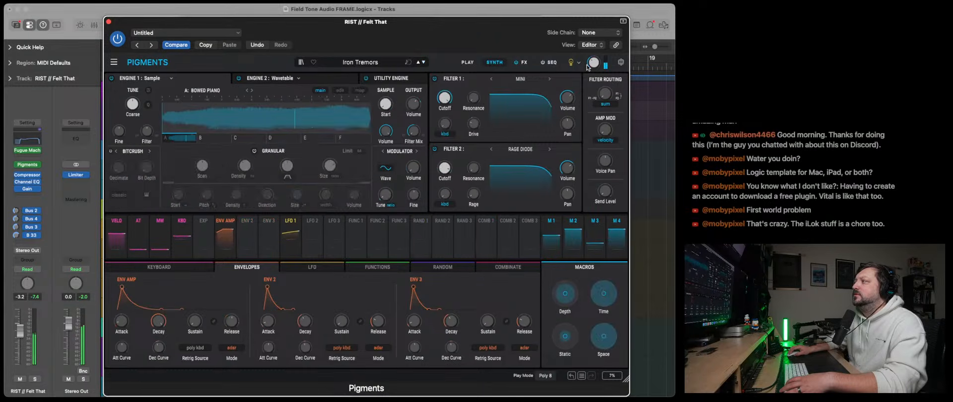
left_click_drag(594, 62, 594, 75)
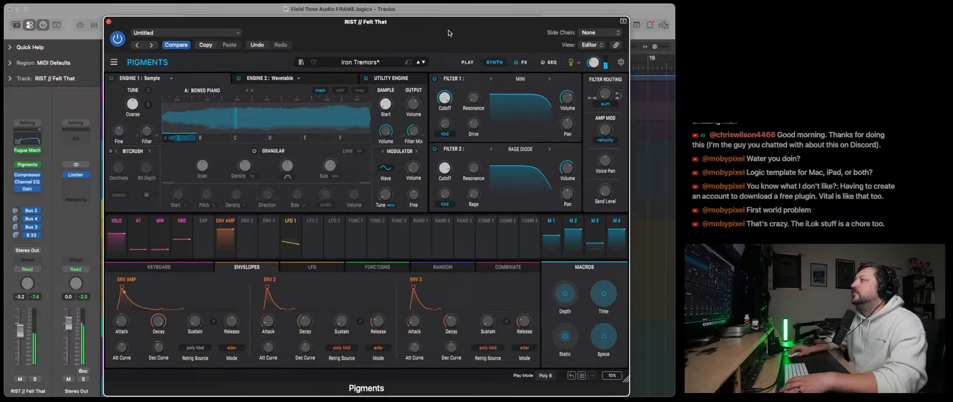
- Uncover the track list, audition the Flutters and Keys Reverb tracks in solo, and clear all solos
left_click_drag(448, 33, 494, 30)
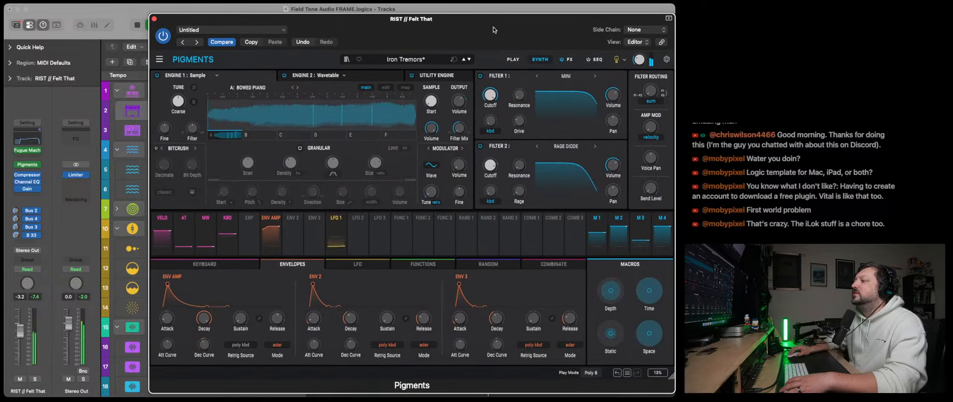
left_click_drag(214, 23, 319, 25)
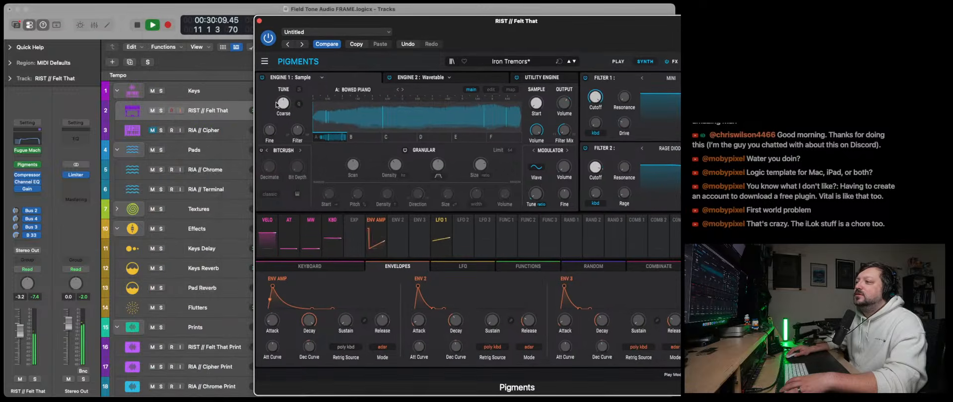
left_click(188, 287)
left_click(160, 308)
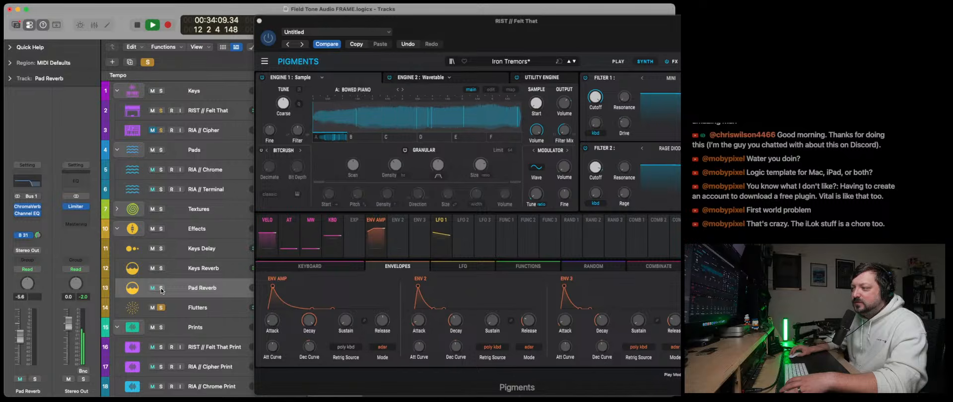
left_click(161, 269)
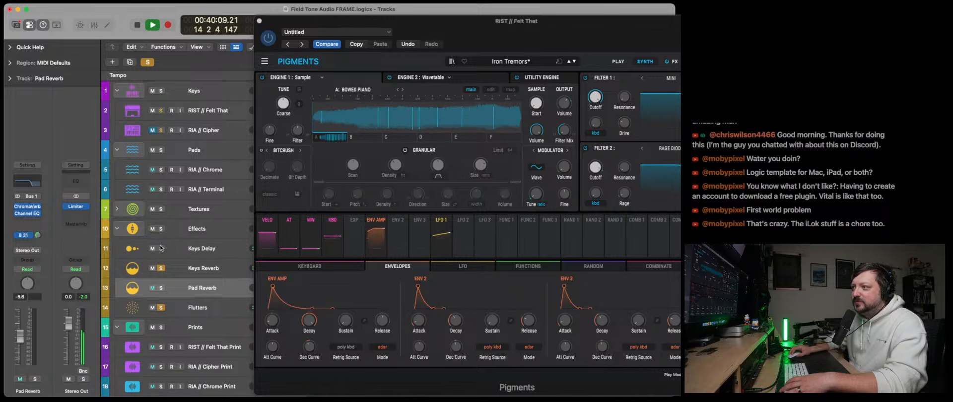
left_click(148, 62)
- Close the Pigments window, replace Pigments on RIST // Felt That with stereo Kontakt 7, and restart playback from the beginning
left_click_drag(356, 26, 209, 24)
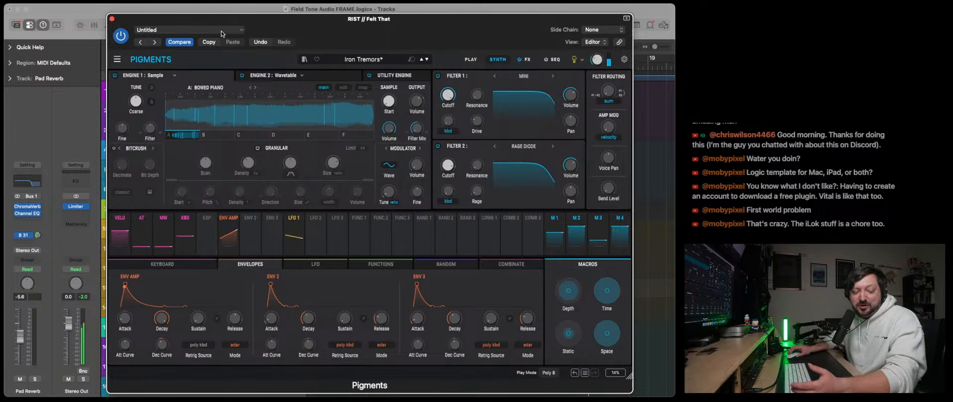
left_click(112, 19)
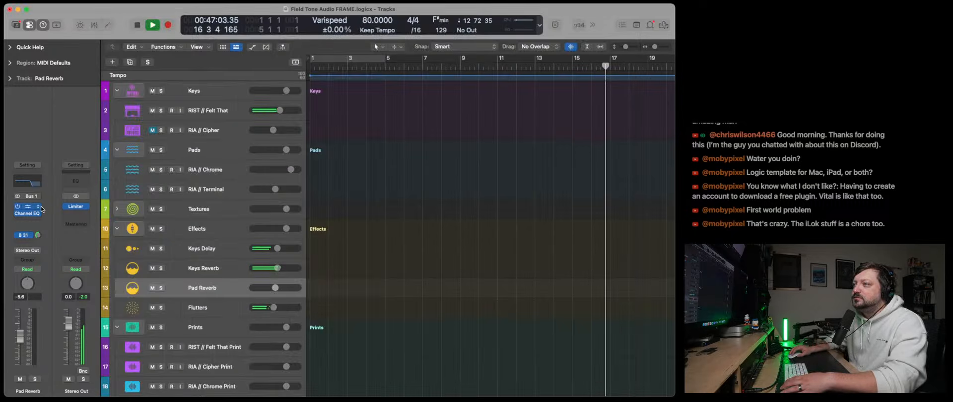
left_click(213, 110)
left_click(34, 150)
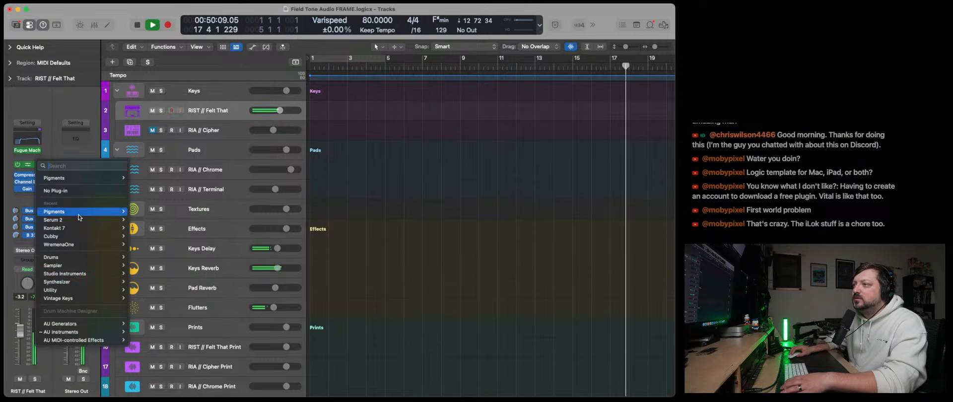
mouse_move(79, 228)
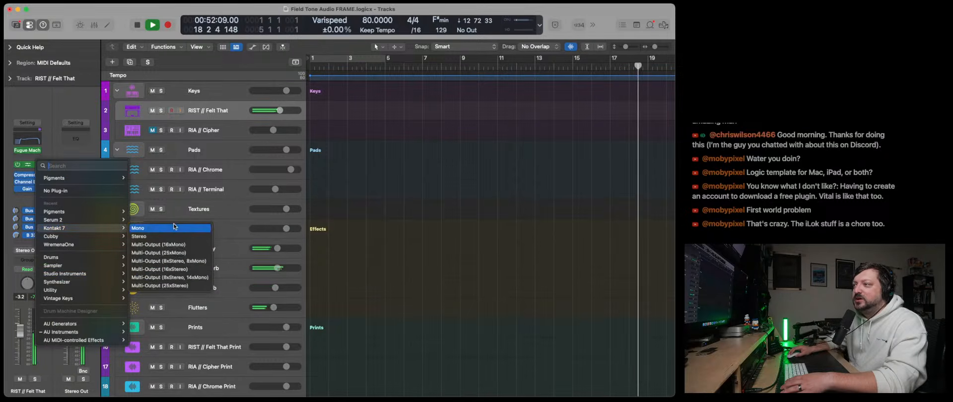
left_click(168, 238)
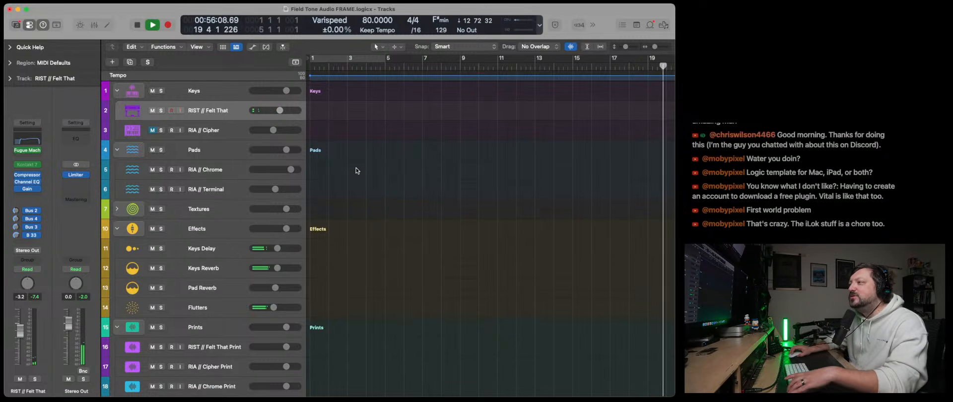
key("space")
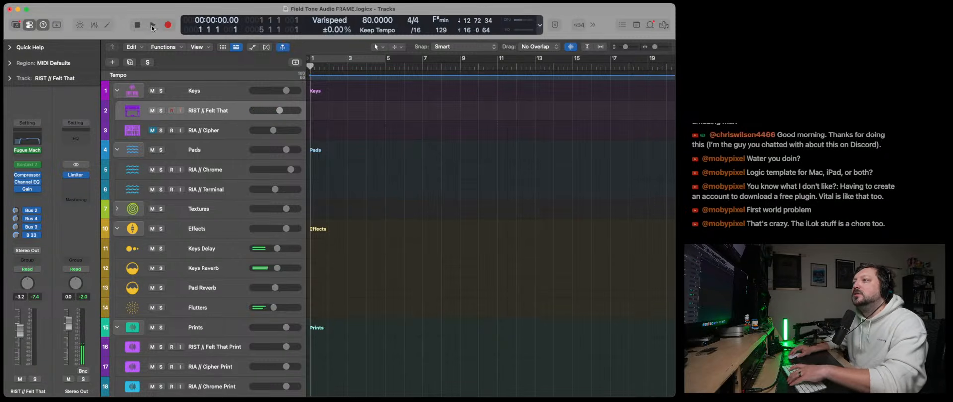
left_click(152, 26)
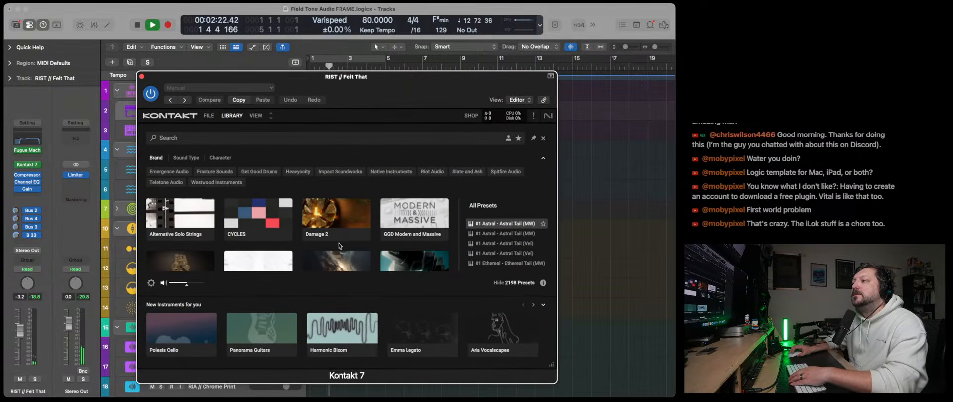
- Find Infinite Guitar in the Kontakt library and try to load its Infinite Guitar preset
scroll(340, 244, "down", 5)
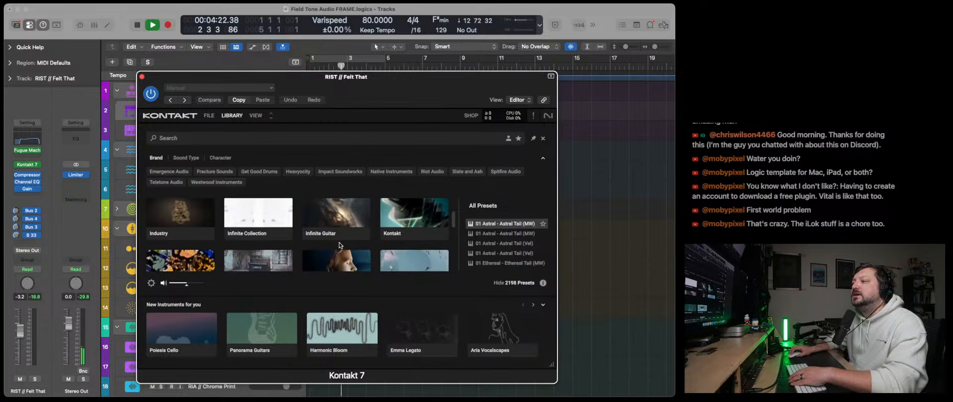
scroll(339, 243, "down", 5)
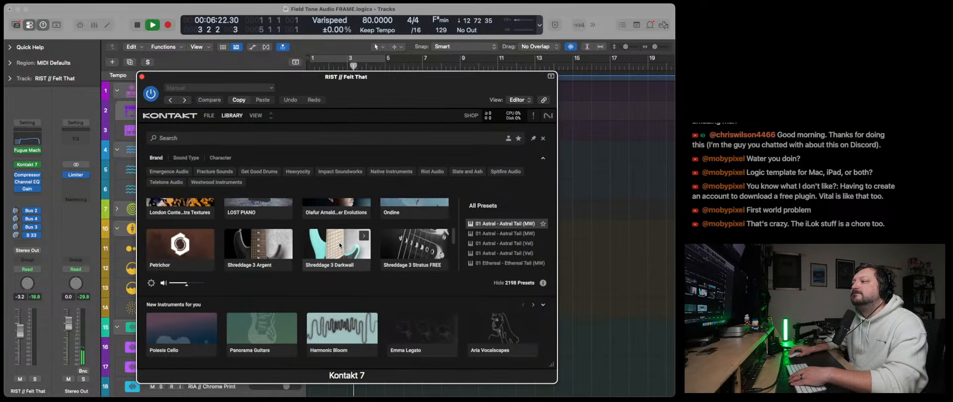
scroll(339, 244, "down", 6)
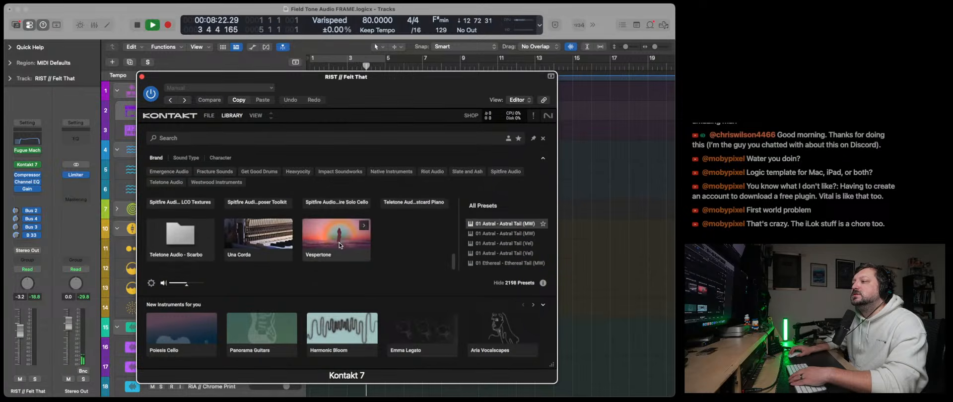
scroll(339, 242, "up", 5)
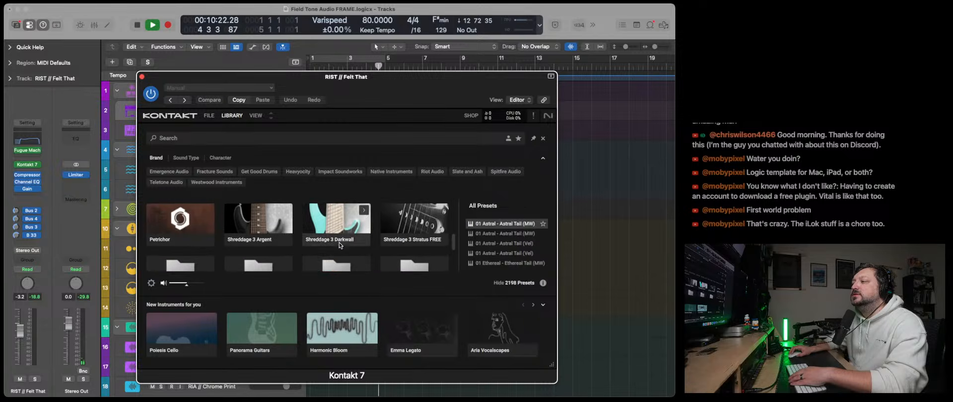
scroll(338, 242, "up", 4)
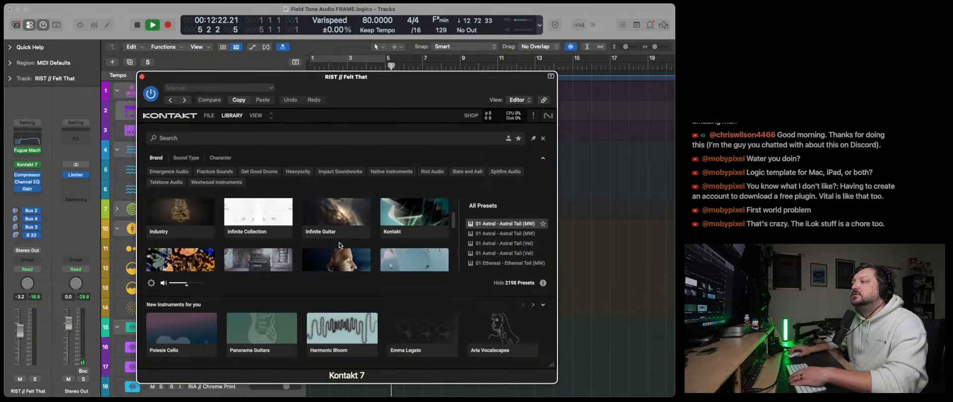
left_click(335, 236)
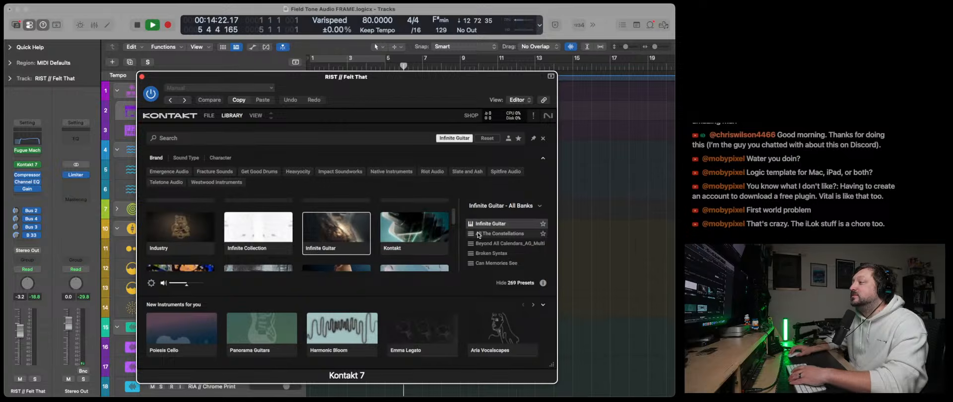
double_click(490, 224)
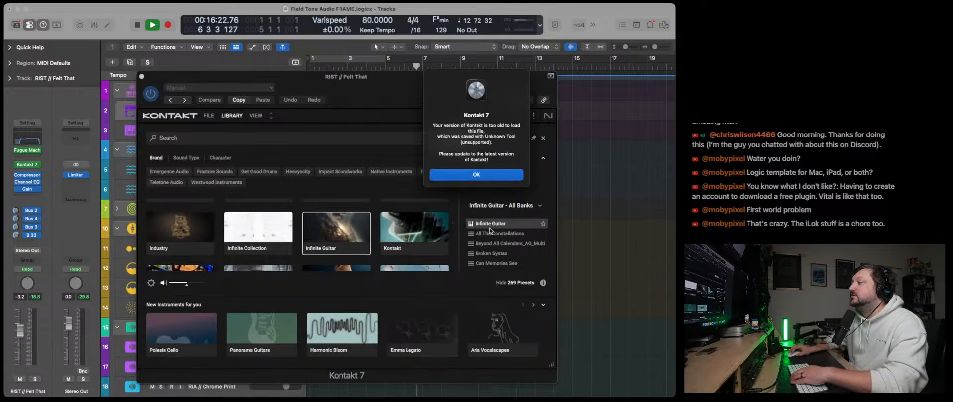
left_click(470, 175)
- Dismiss the version warning and replace Kontakt 7 on RIST // Felt That with Kontakt 8, moving its window clear of the track list
left_click(40, 165)
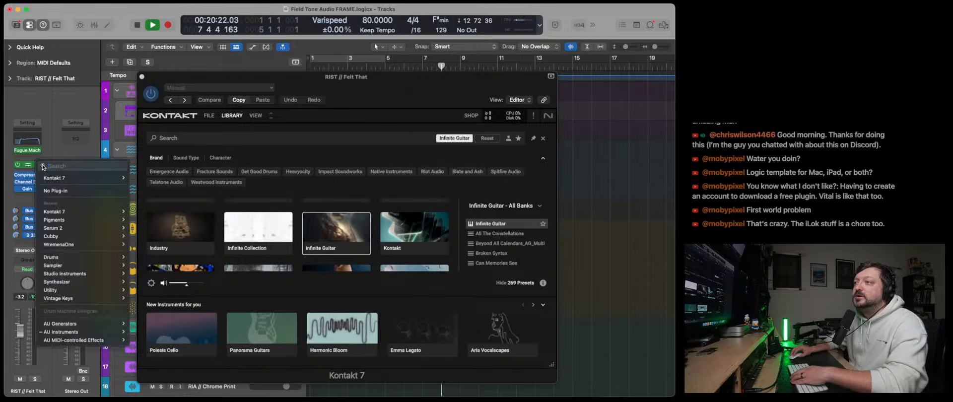
mouse_move(99, 331)
mouse_move(164, 321)
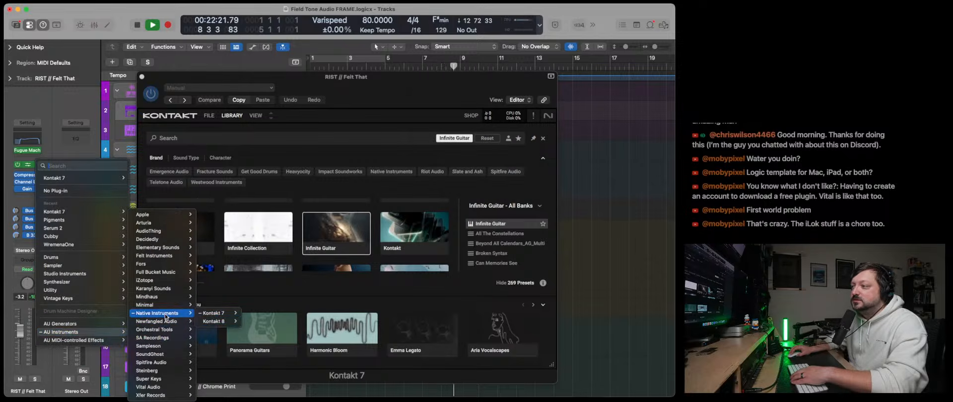
mouse_move(214, 322)
left_click(251, 330)
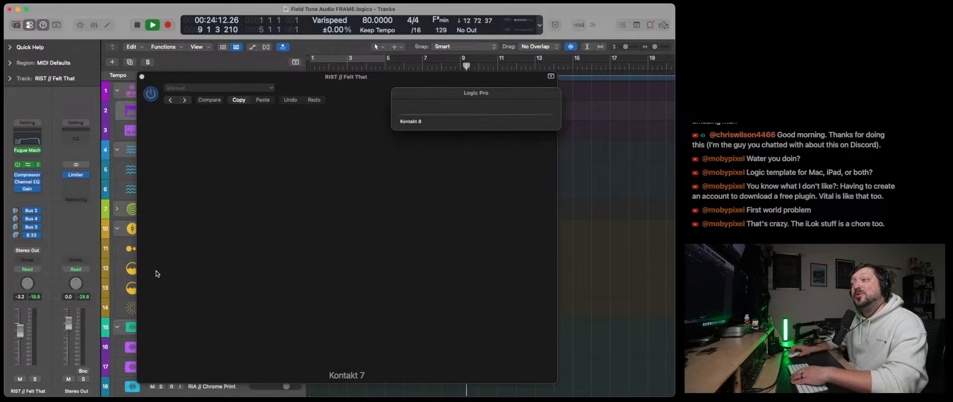
left_click_drag(349, 82, 322, 72)
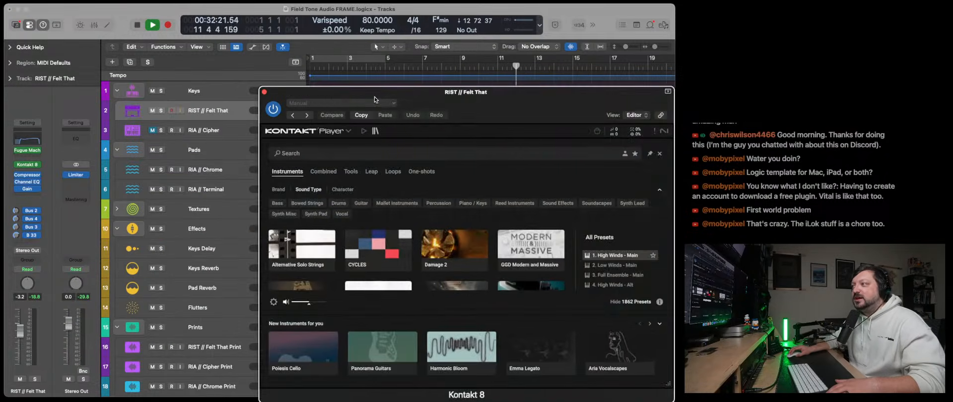
left_click_drag(375, 94, 248, 79)
- Load the Infinite Guitar preset from the Kontakt 8 library and show the instrument's interface
scroll(355, 242, "down", 2)
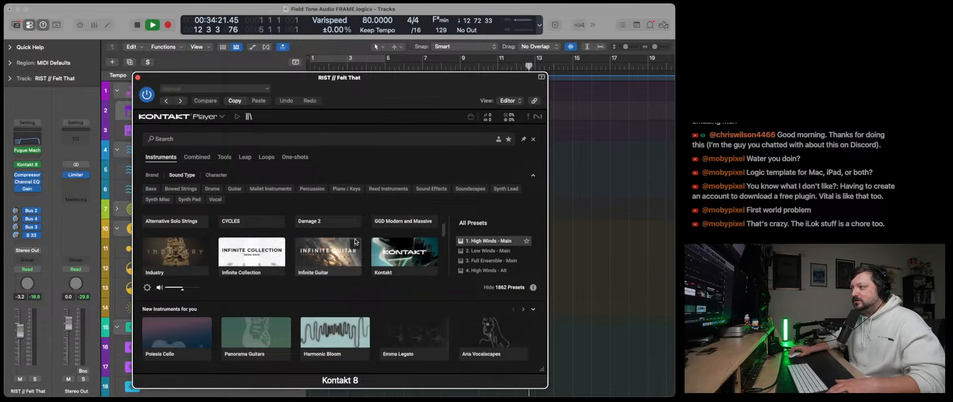
left_click(307, 250)
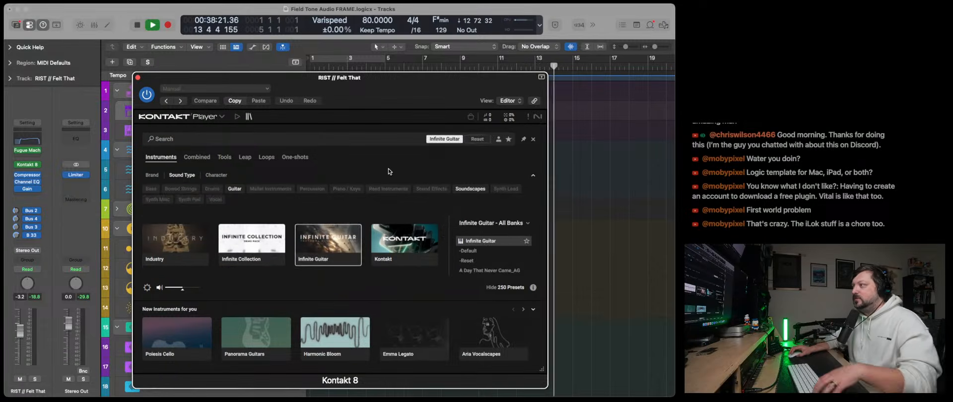
double_click(473, 243)
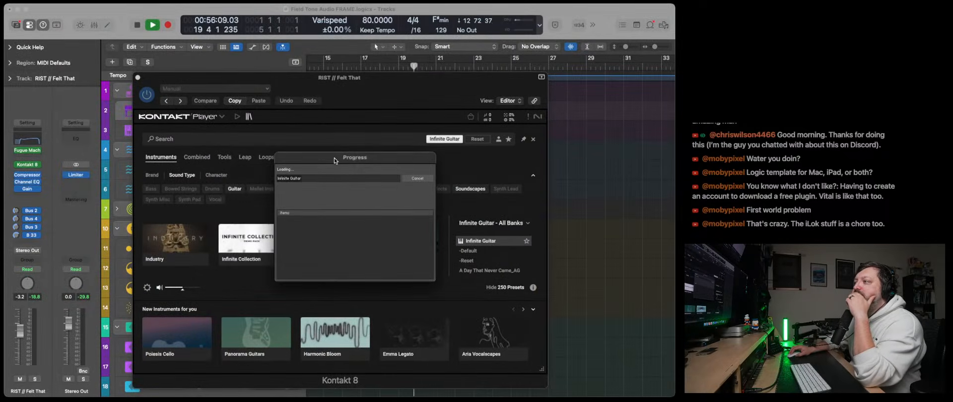
left_click_drag(334, 160, 296, 155)
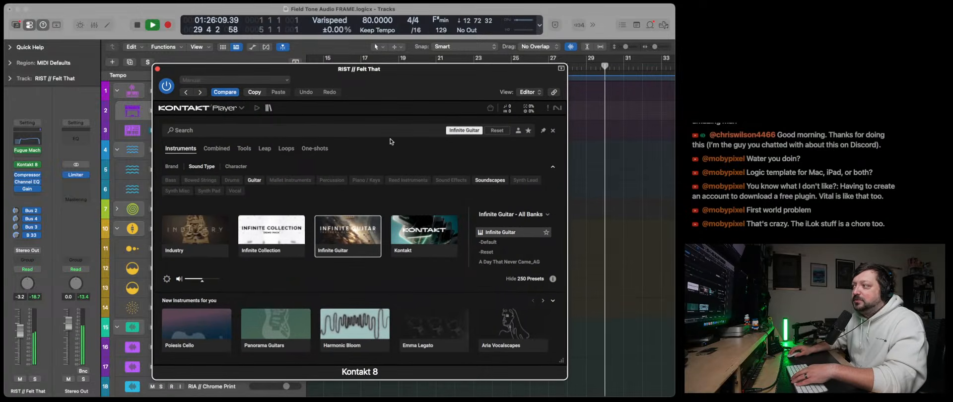
left_click(269, 108)
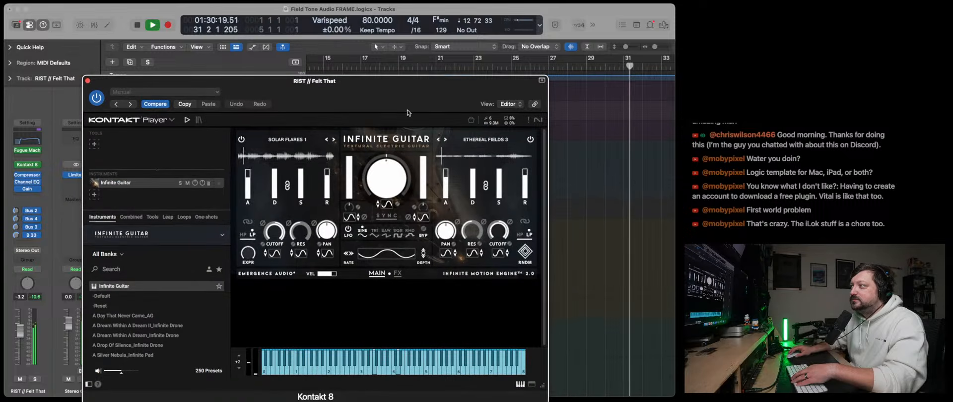
- Try different positions of Infinite Guitar's large central knob while the sequence plays
left_click_drag(390, 85, 375, 78)
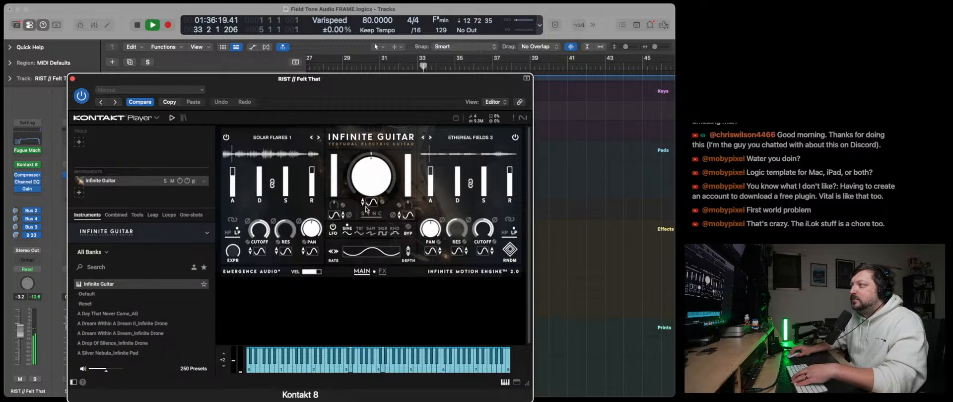
left_click_drag(368, 168, 367, 174)
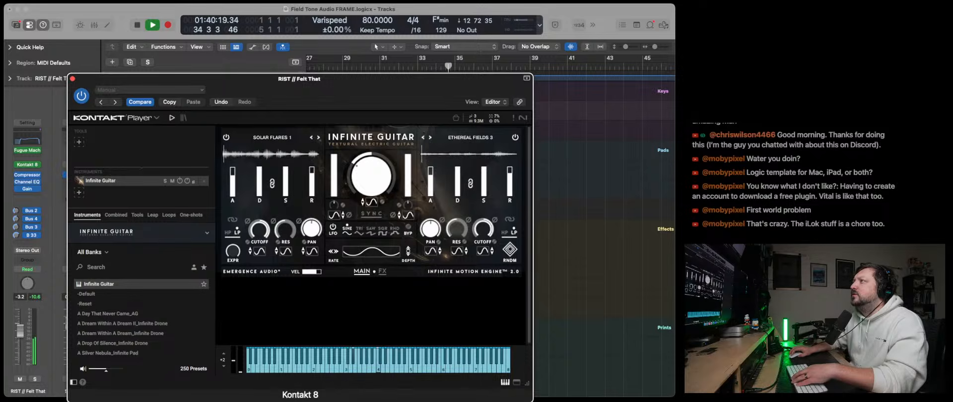
key("super+Tab")
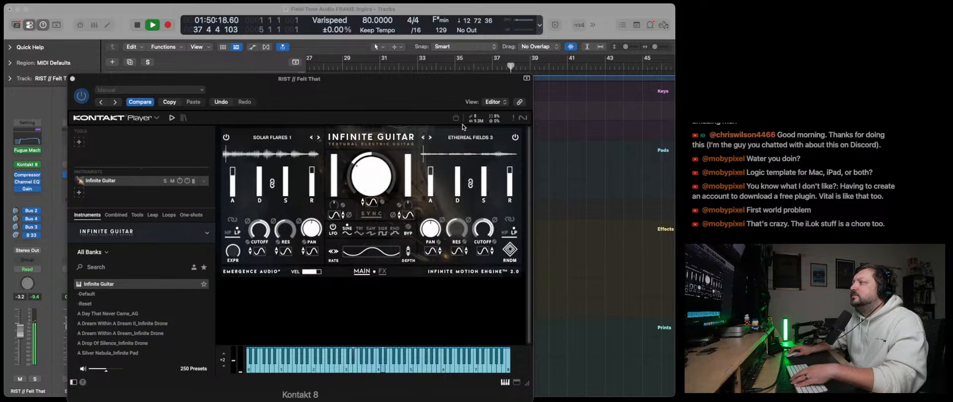
left_click(391, 140)
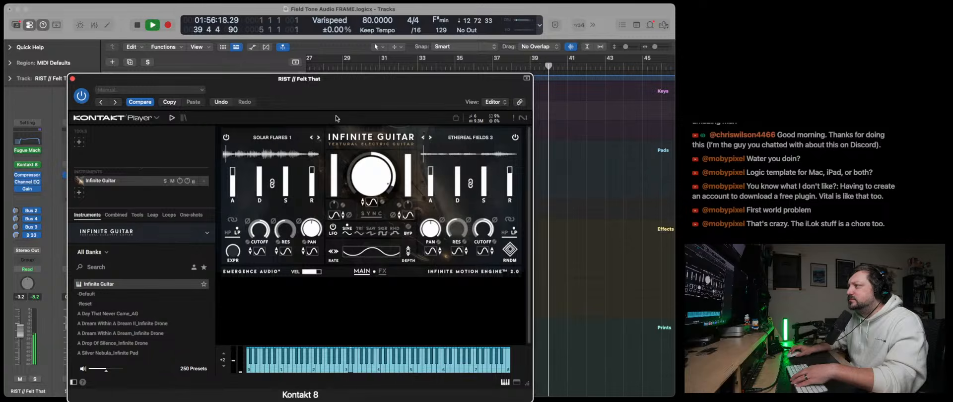
- Uncover the track list, audition the Flutters track in solo, and bring the Kontakt 8 window back over the tracks
left_click_drag(294, 79, 502, 44)
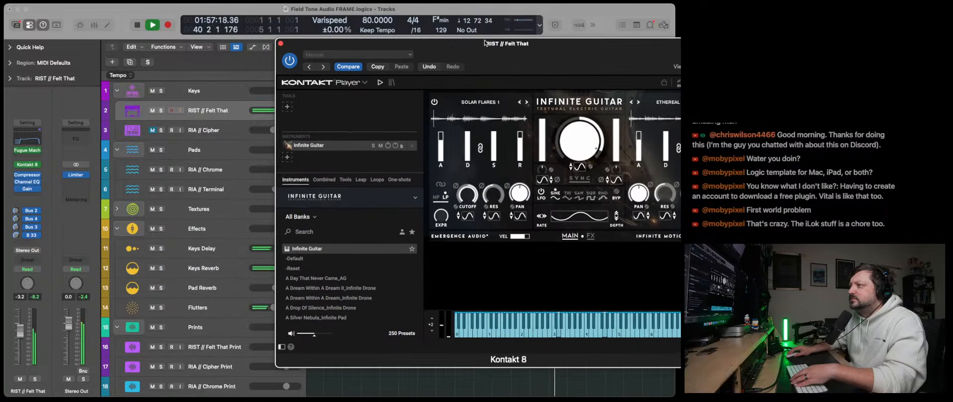
left_click(161, 308)
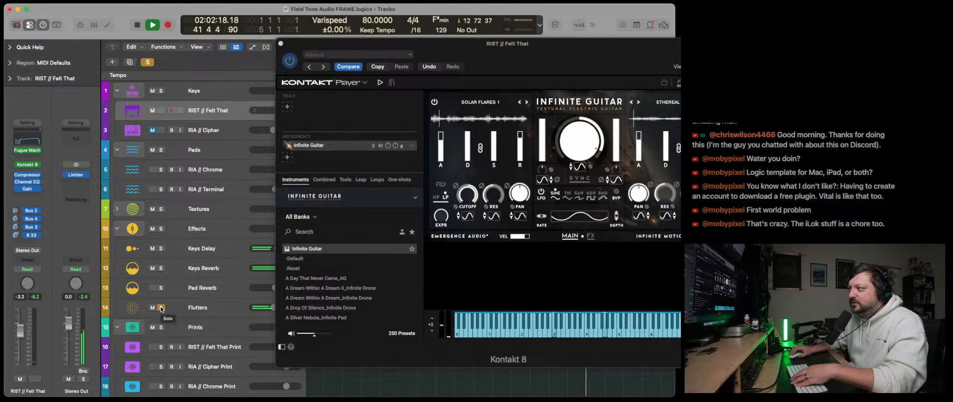
left_click(161, 308)
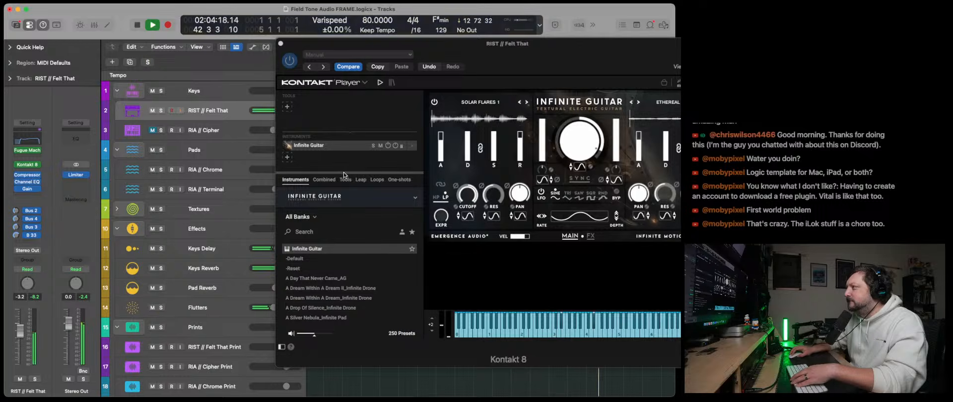
left_click_drag(501, 44, 311, 45)
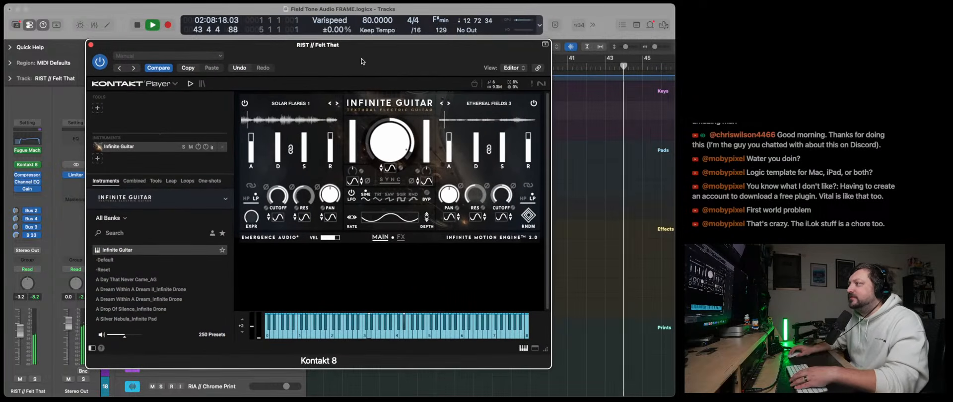
- Randomize Infinite Guitar's sound sources until the layers are Fractals 3 and Reverb Tails
left_click_drag(351, 60, 498, 61)
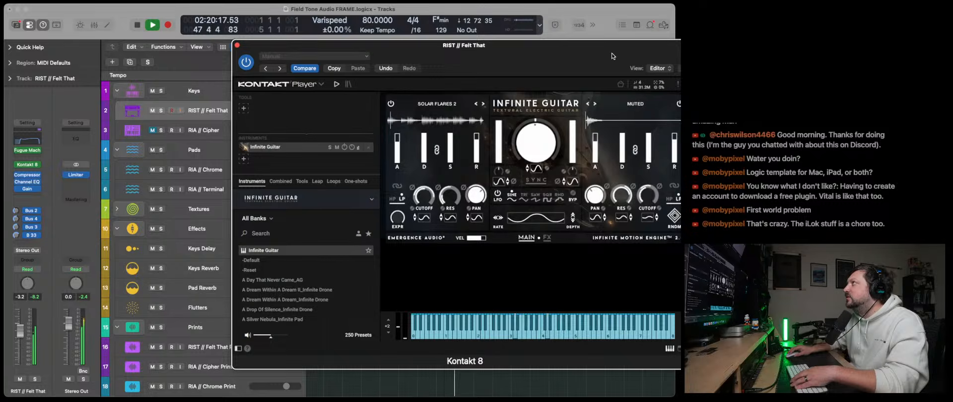
left_click_drag(613, 56, 515, 50)
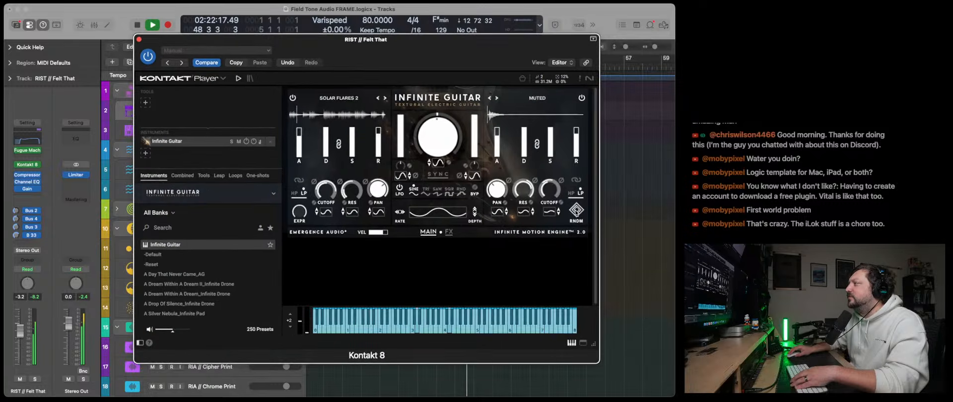
left_click(576, 220)
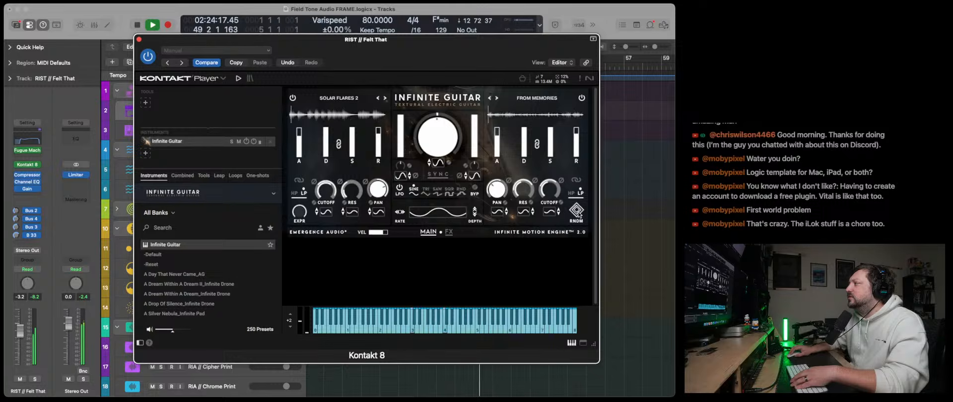
left_click(577, 214)
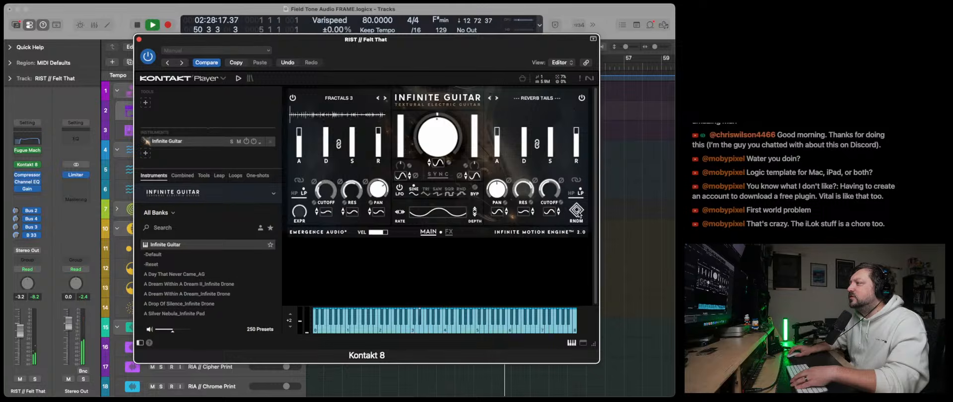
- Restart playback from the beginning and open Fugue Machine Rubato beside the Kontakt 8 window to watch the sequence
left_click(136, 25)
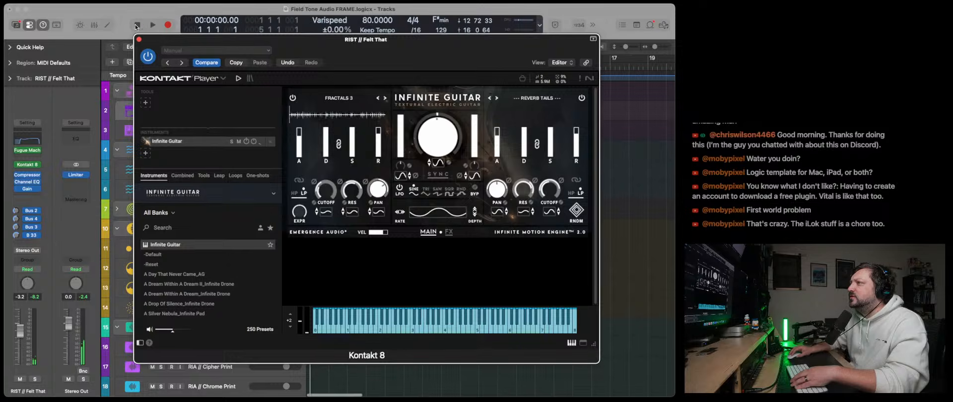
left_click_drag(339, 48, 409, 46)
left_click(27, 150)
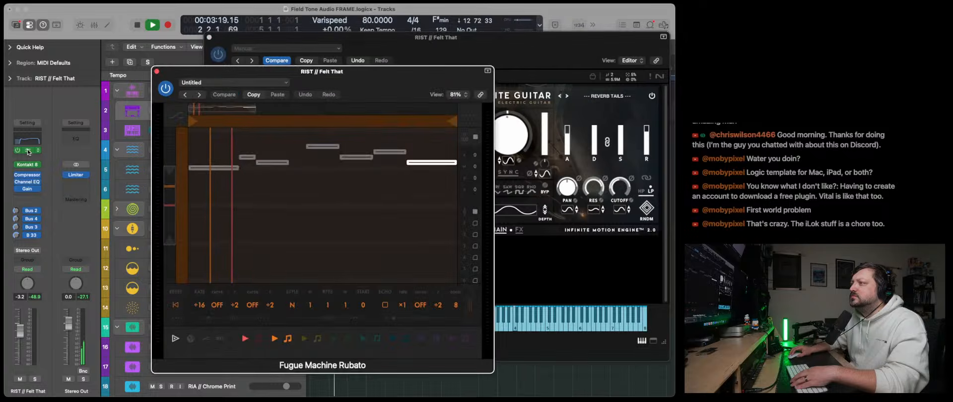
left_click_drag(359, 85, 229, 72)
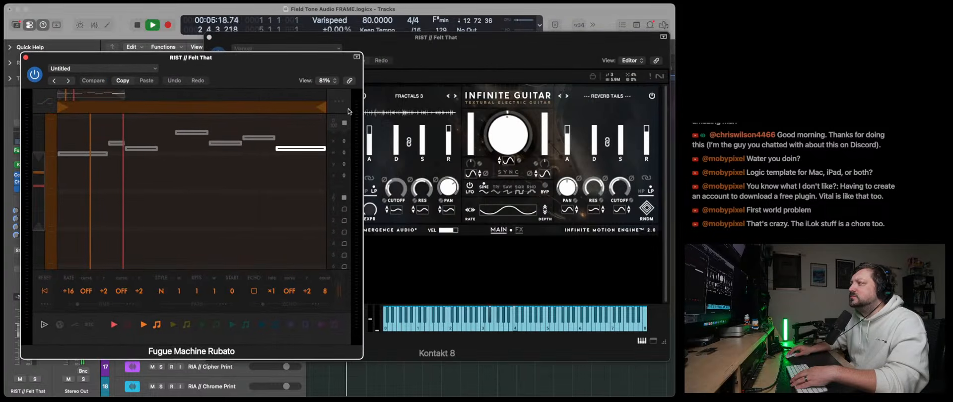
- Randomize Infinite Guitar again until Fractals 3 is paired with the From Memories layer
left_click(642, 212)
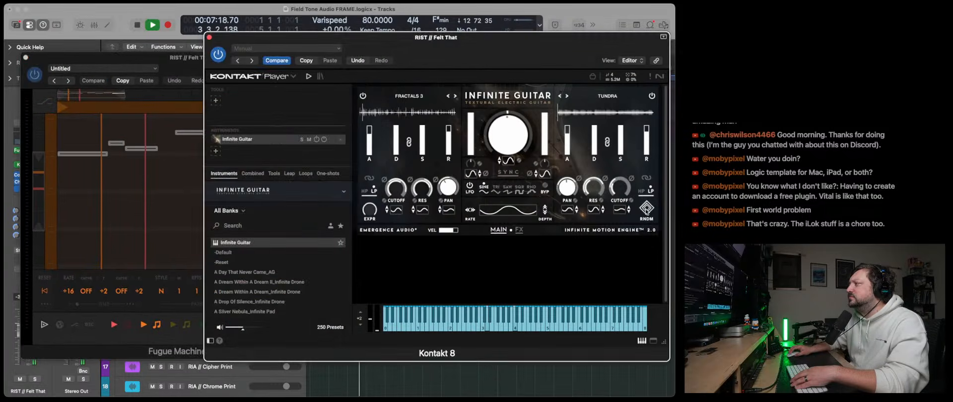
left_click(645, 211)
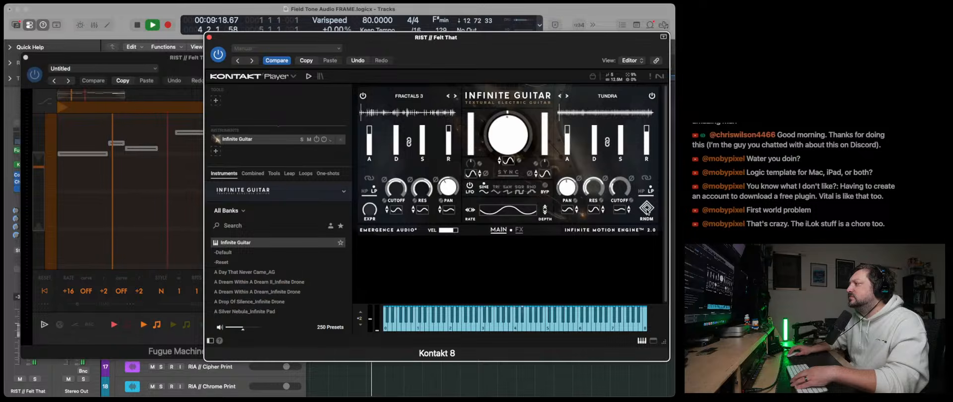
left_click(647, 211)
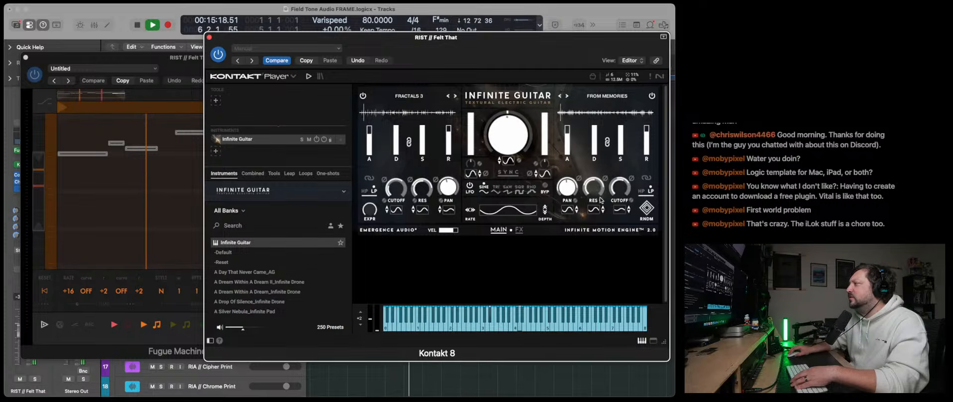
- Adjust the filter cutoffs of the Fractals 3 and From Memories layers by ear, and close the Kontakt 8 and Fugue Machine Rubato windows
left_click_drag(397, 193, 396, 195)
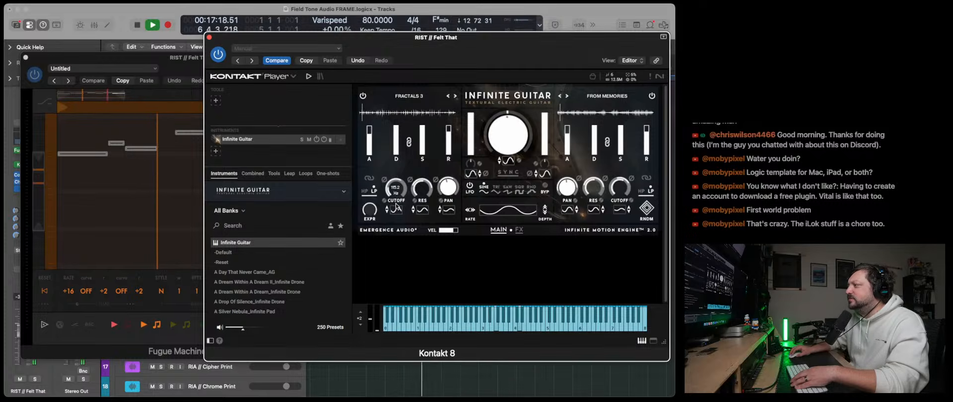
left_click_drag(621, 193, 619, 198)
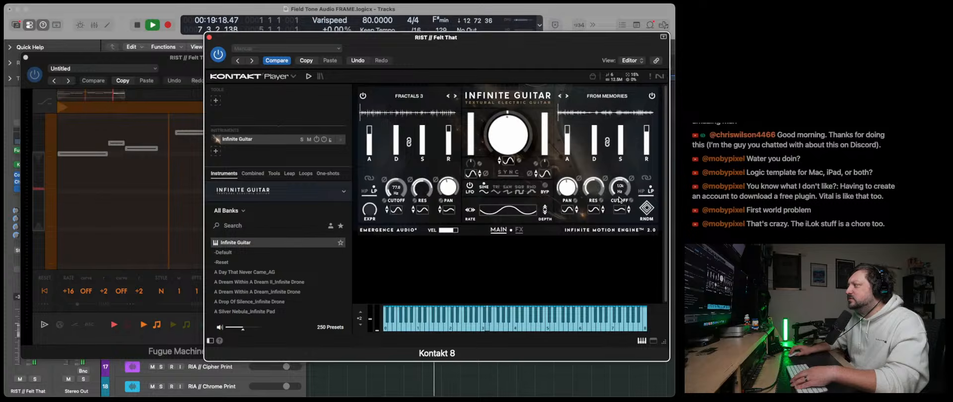
left_click_drag(614, 232, 612, 275)
left_click_drag(397, 190, 398, 190)
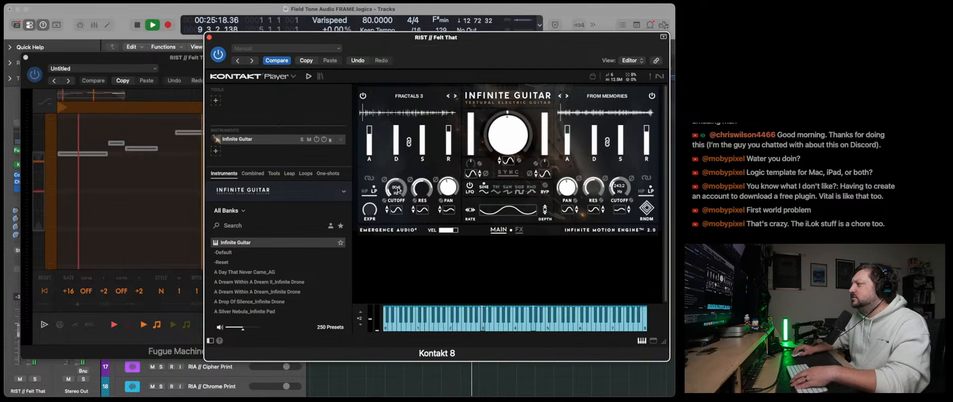
left_click_drag(622, 189, 622, 187)
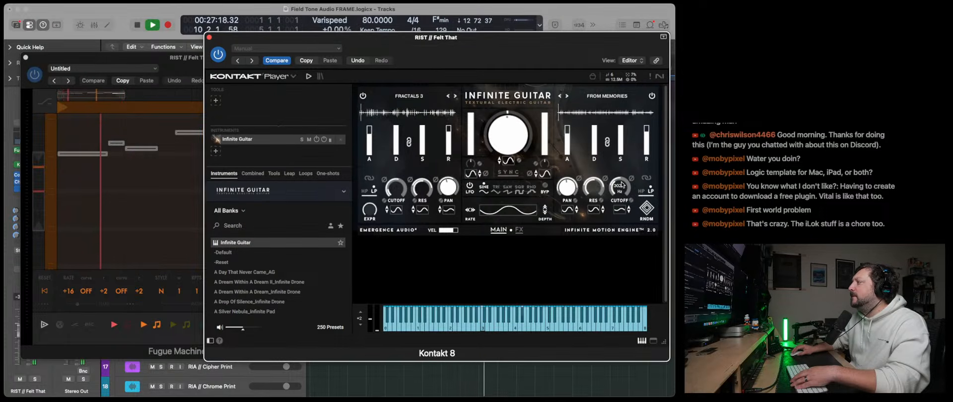
left_click(209, 38)
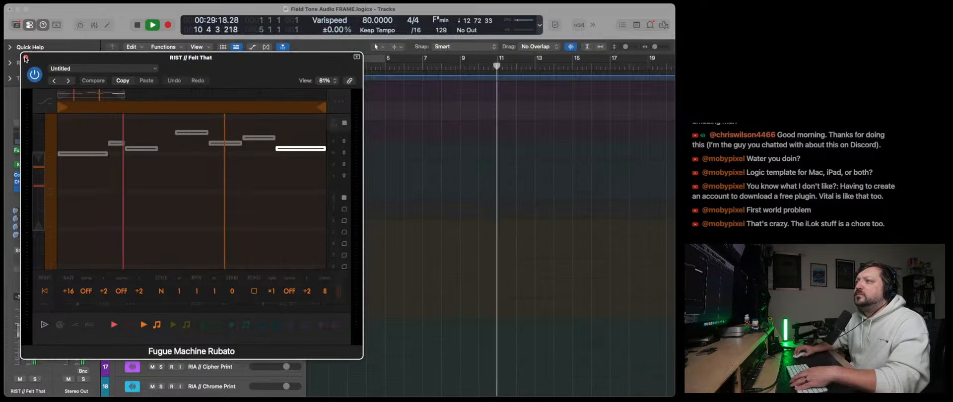
left_click(26, 58)
- Unmute RIA // Cipher with its volume raised to -5.2 dB, and open its DecentSampler instrument
left_click(198, 131)
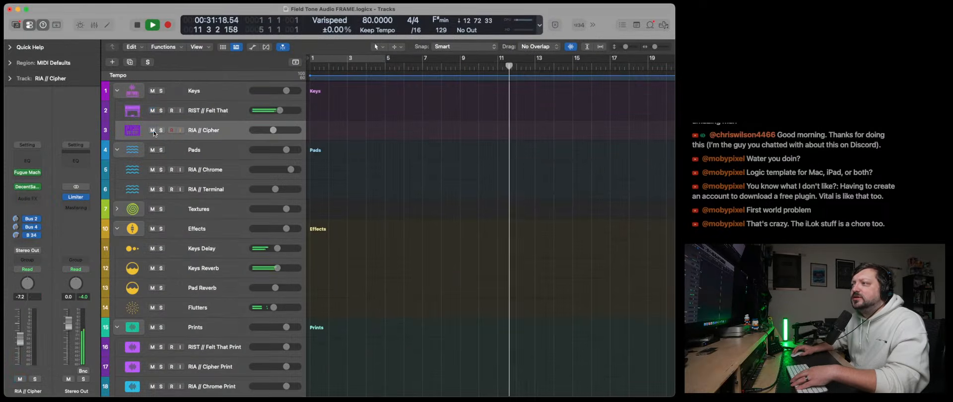
left_click_drag(277, 131, 280, 131)
left_click(31, 186)
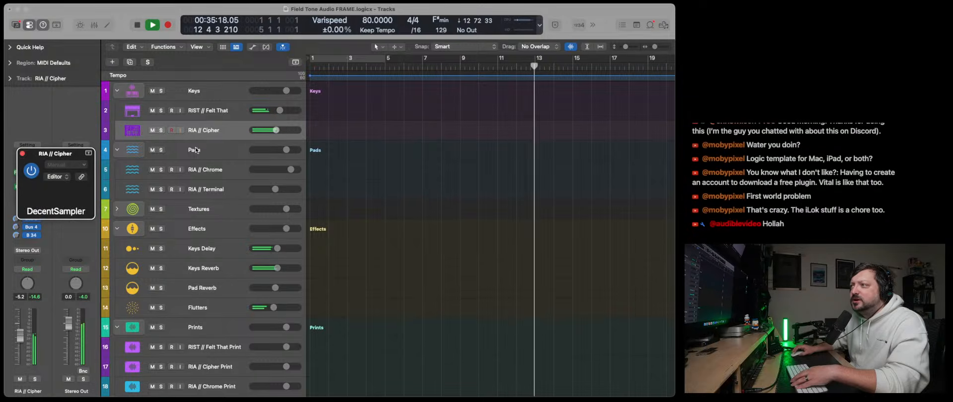
left_click_drag(154, 153, 201, 106)
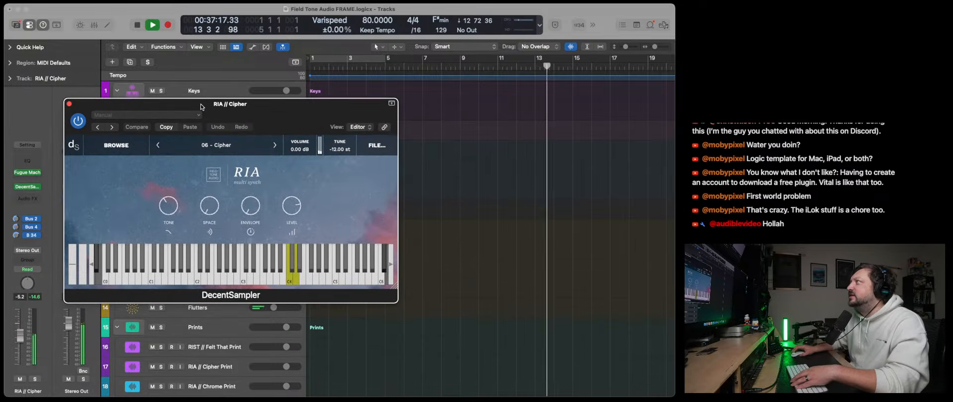
- Close the DecentSampler window and replace it with a stereo instance of Kontakt 8 on the RIA // Cipher track
left_click(69, 104)
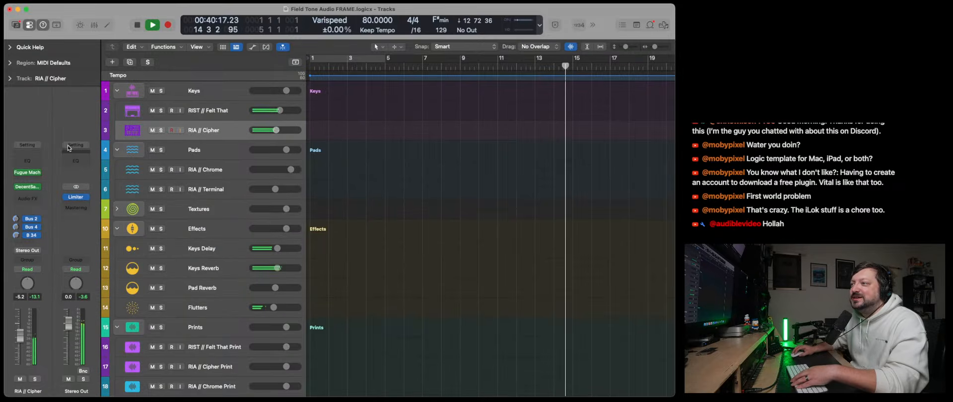
left_click(38, 187)
mouse_move(79, 236)
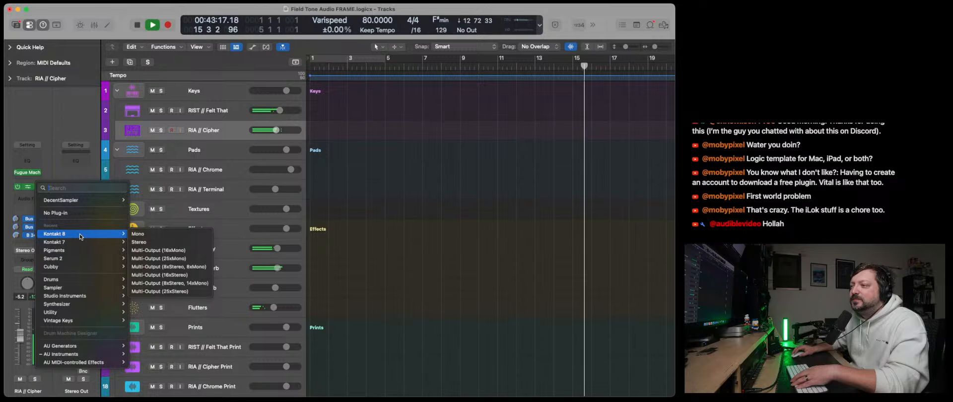
left_click(156, 242)
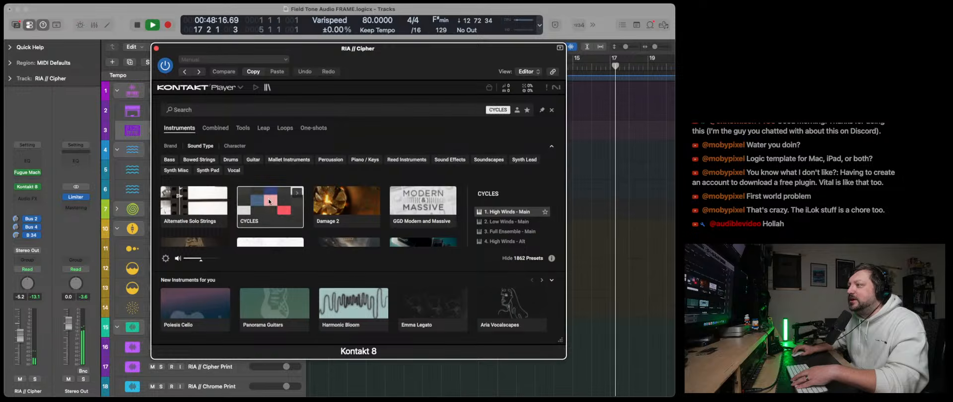
- Load the 7 Phase I preset from the CYCLES library and close the Kontakt 8 window
left_click(268, 201)
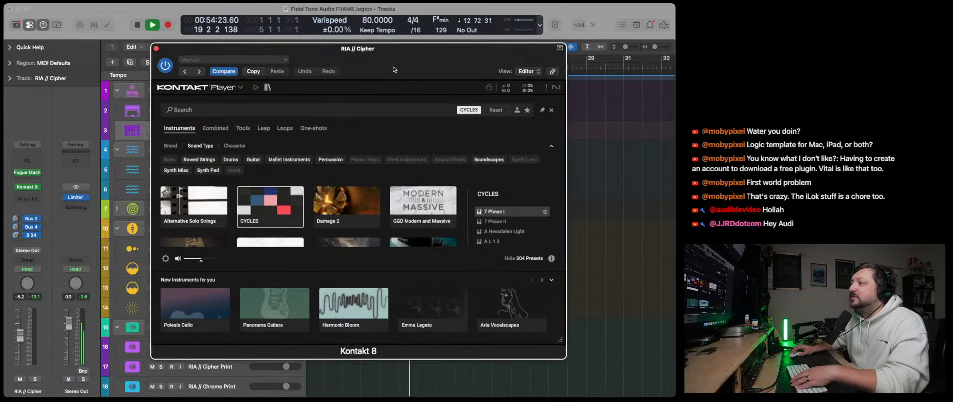
left_click_drag(362, 53, 293, 72)
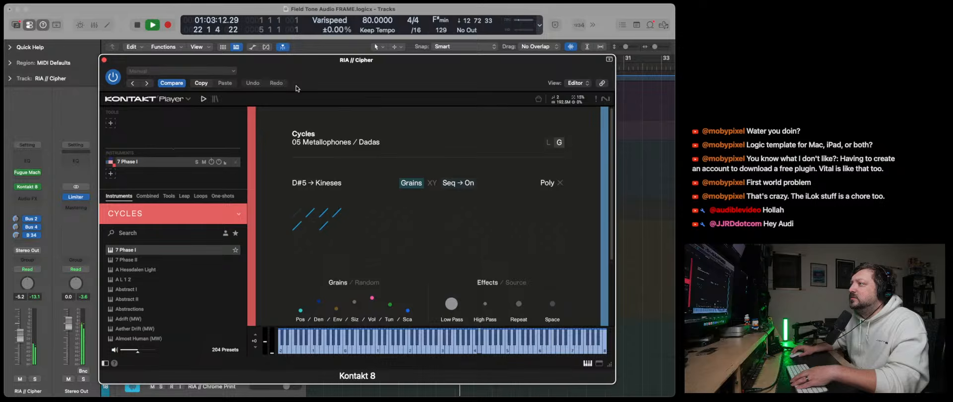
left_click(104, 59)
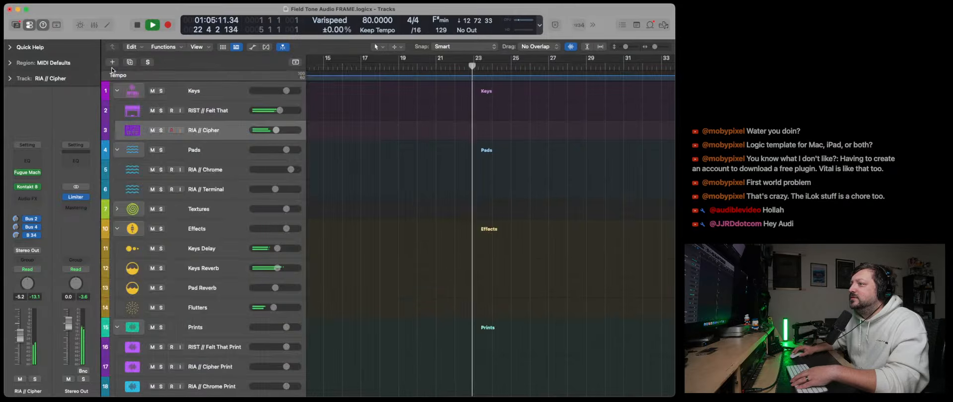
- Reopen Kontakt 8 on RIA // Cipher and look for a way back to the full instrument library
left_click(29, 186)
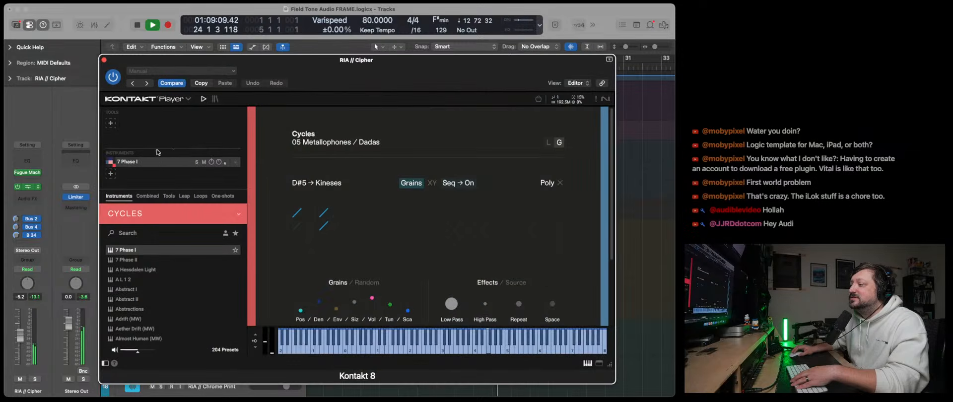
left_click(174, 99)
left_click(282, 97)
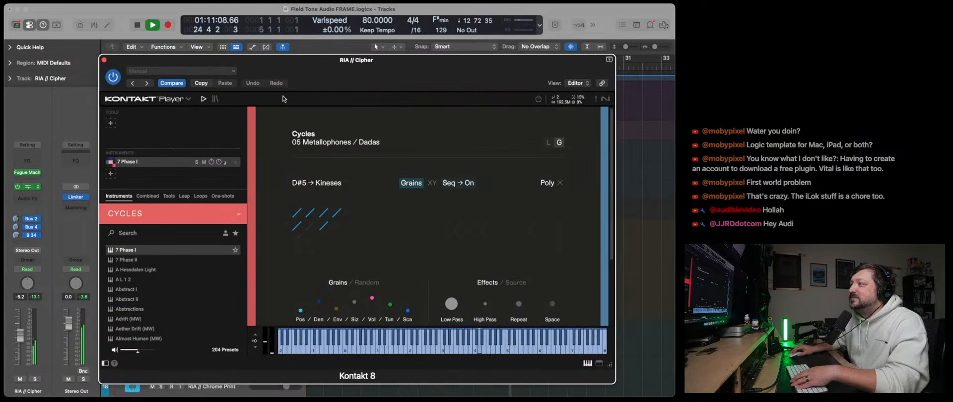
left_click(147, 198)
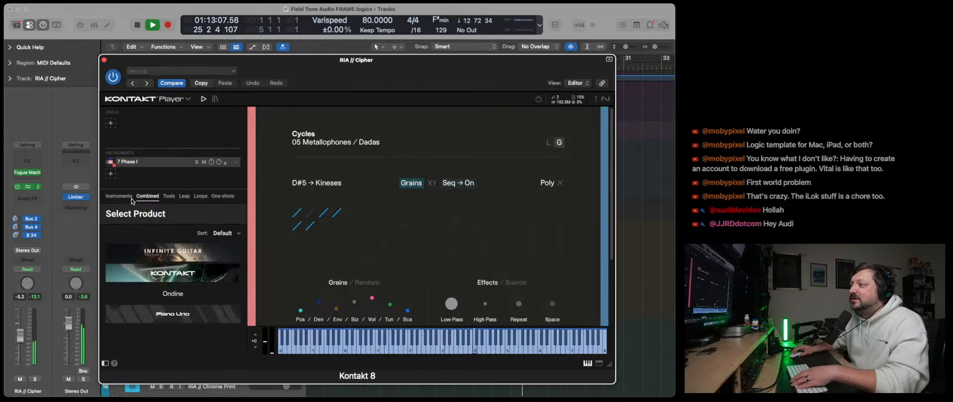
left_click(121, 197)
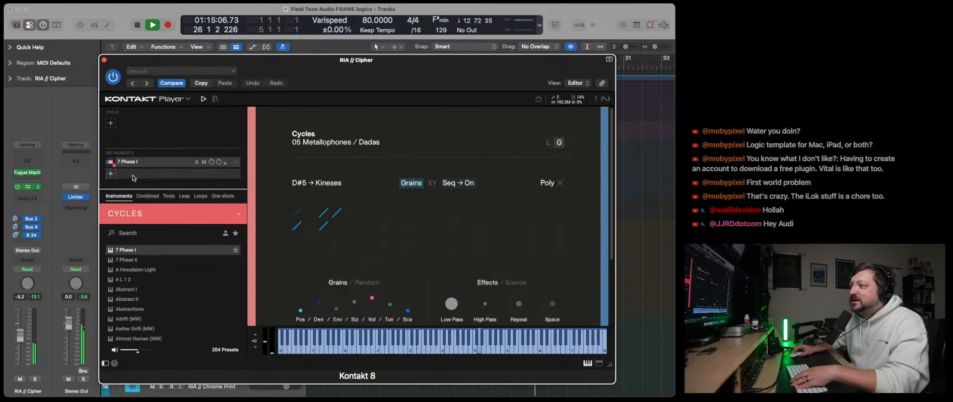
left_click(139, 101)
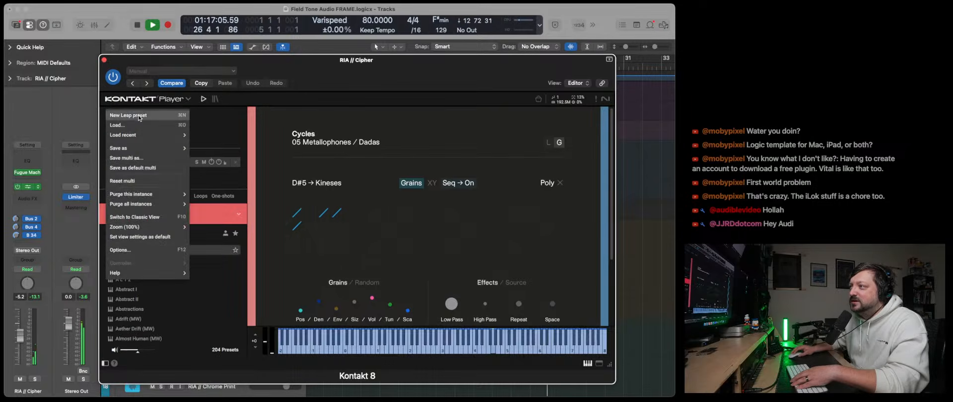
left_click(250, 98)
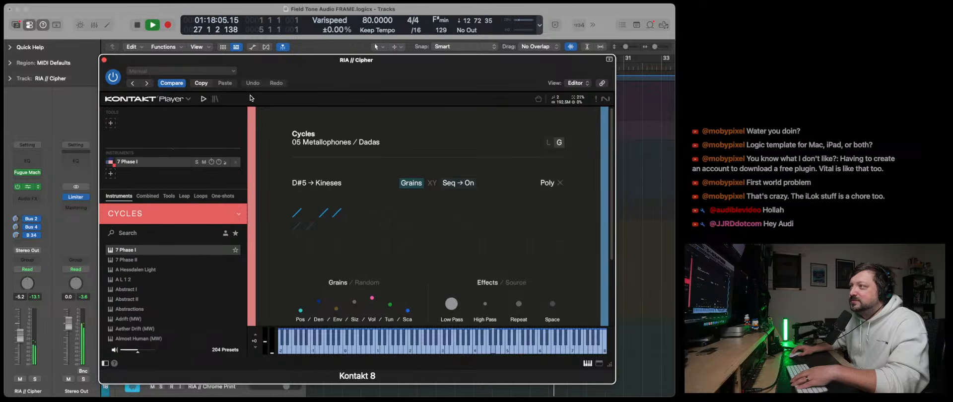
- Browse the full instrument library and load the a - Chamber - 09 Art Harm Trills preset from OA Chamber Evo
left_click(215, 100)
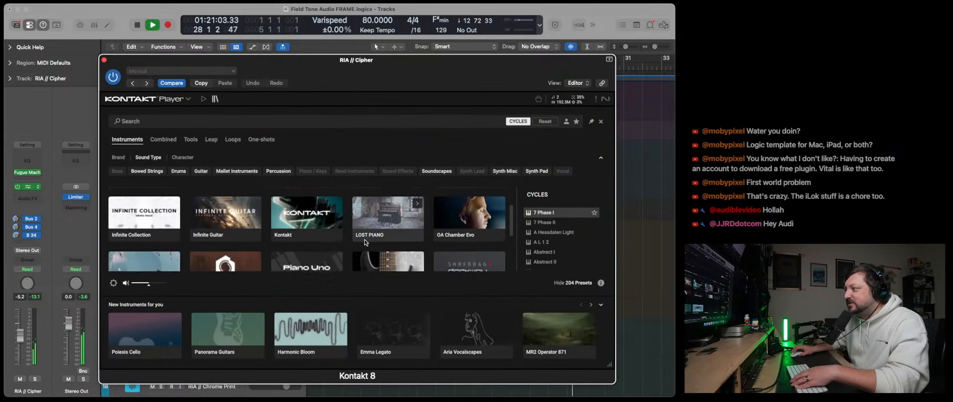
scroll(364, 239, "down", 5)
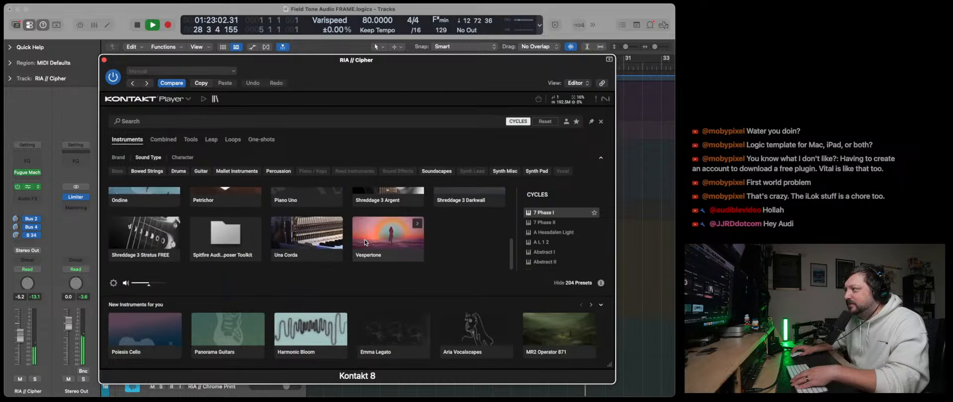
scroll(365, 239, "up", 5)
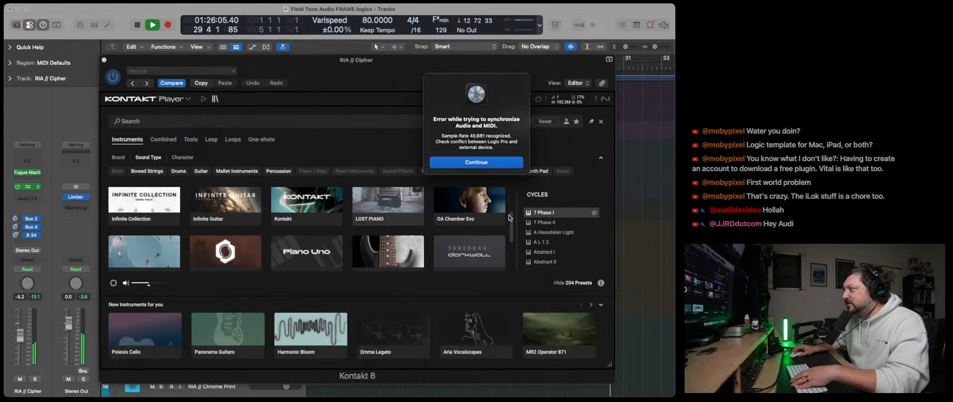
left_click(501, 169)
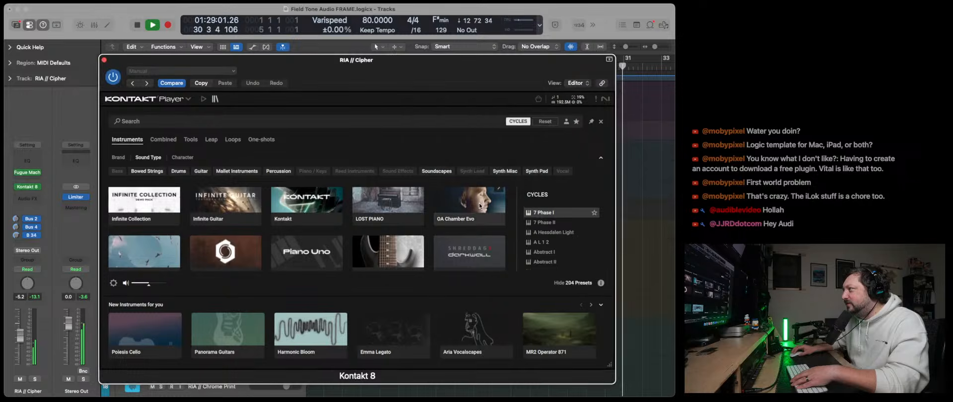
left_click(496, 195)
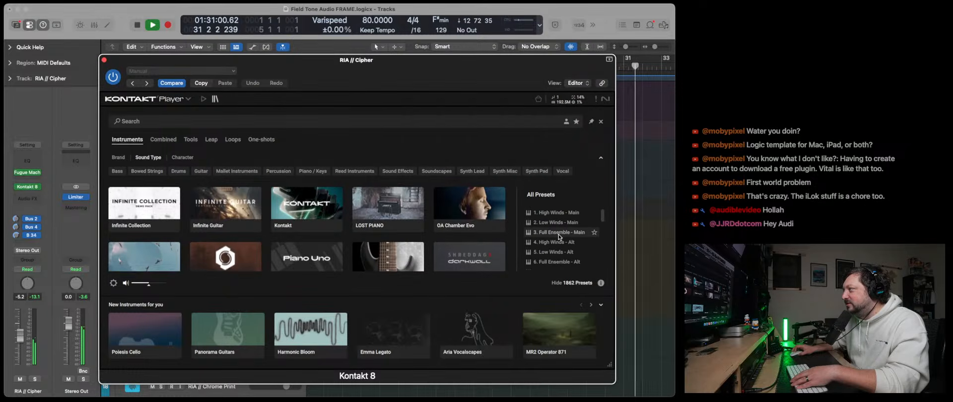
scroll(559, 237, "down", 2)
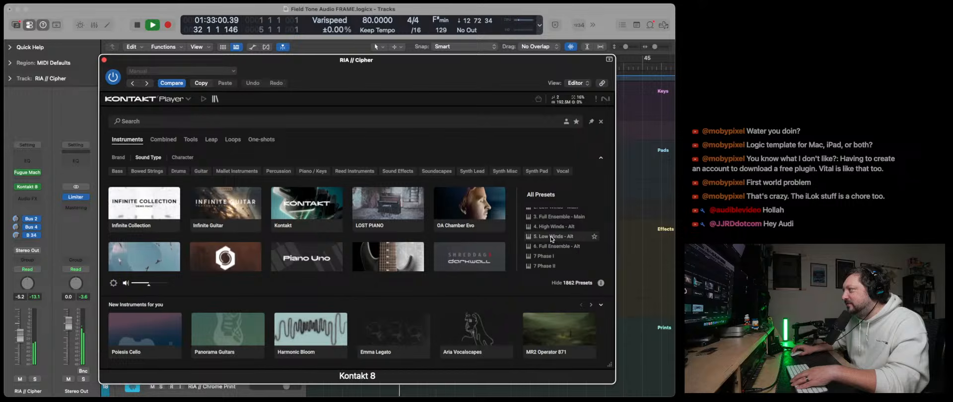
left_click(551, 237)
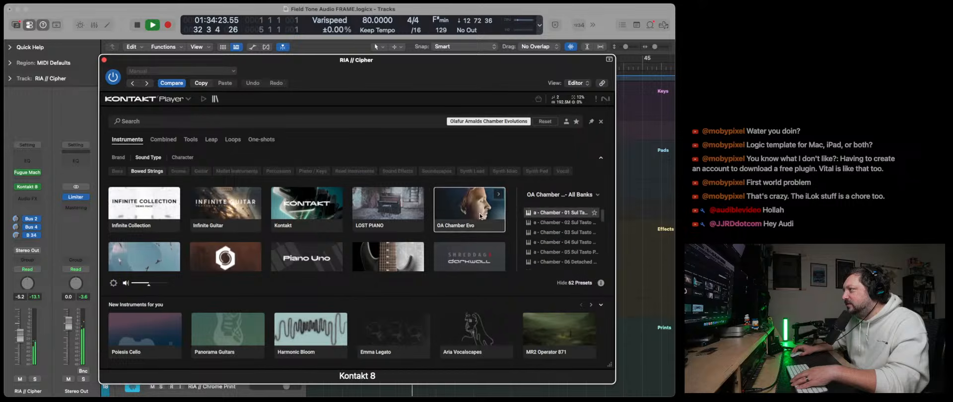
scroll(568, 239, "down", 4)
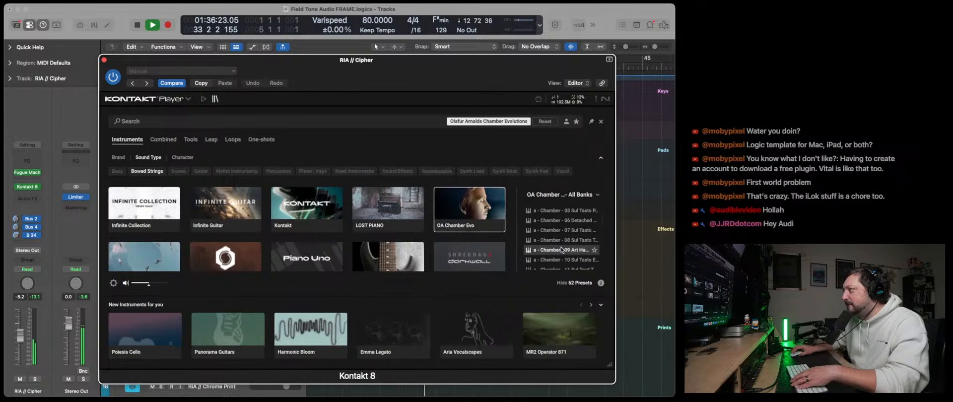
double_click(559, 249)
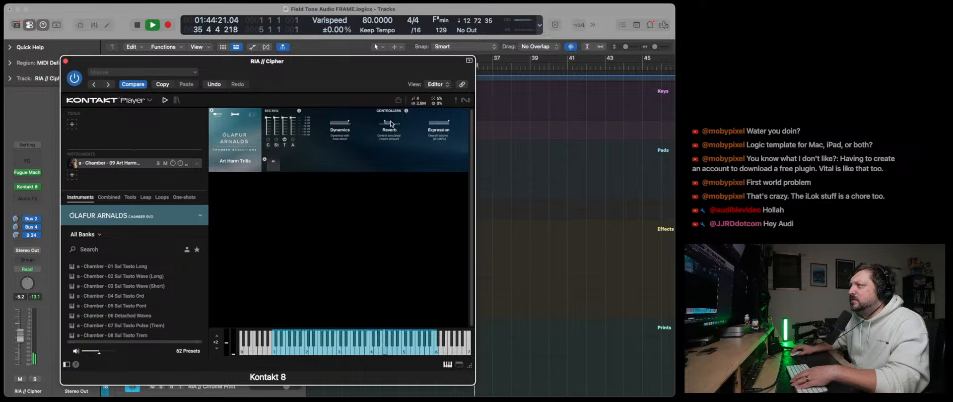
- Try the reverb controller, replace the preset with a - Chamber - 01 Sul Tasto Long, and close the Kontakt 8 window
left_click_drag(391, 124, 422, 125)
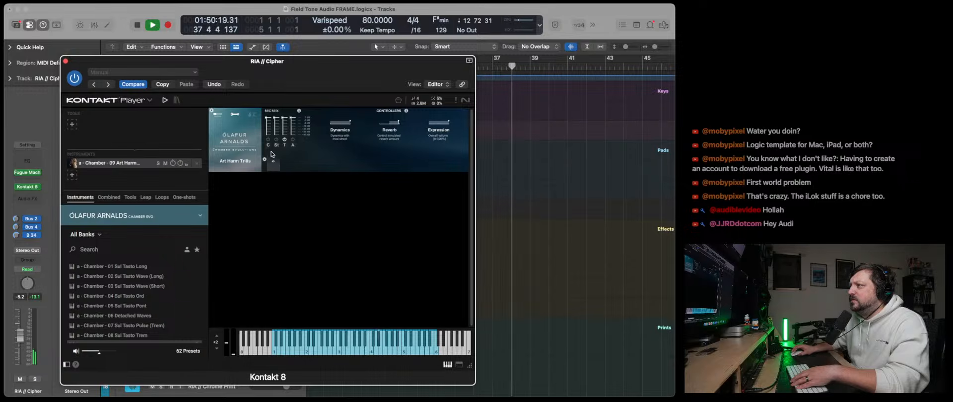
double_click(144, 270)
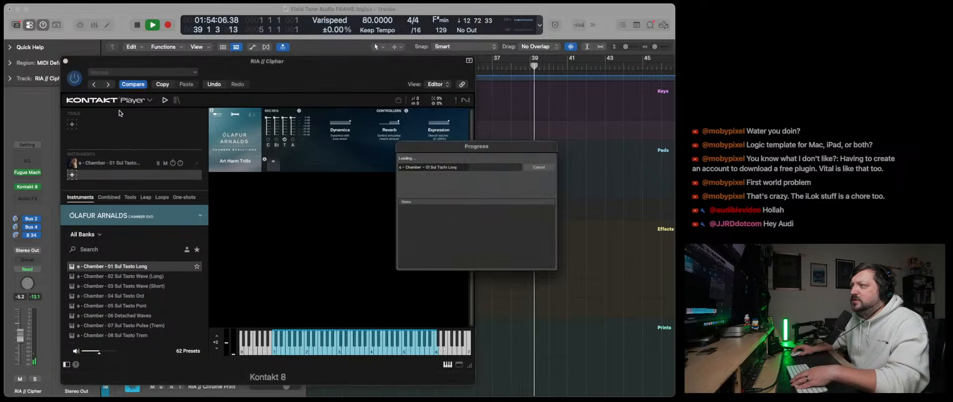
left_click(66, 61)
- Set the octave to -2 in RIA // Cipher's Fugue Machine Rubato, close it, and raise the track's volume to 4.0 dB
left_click(27, 172)
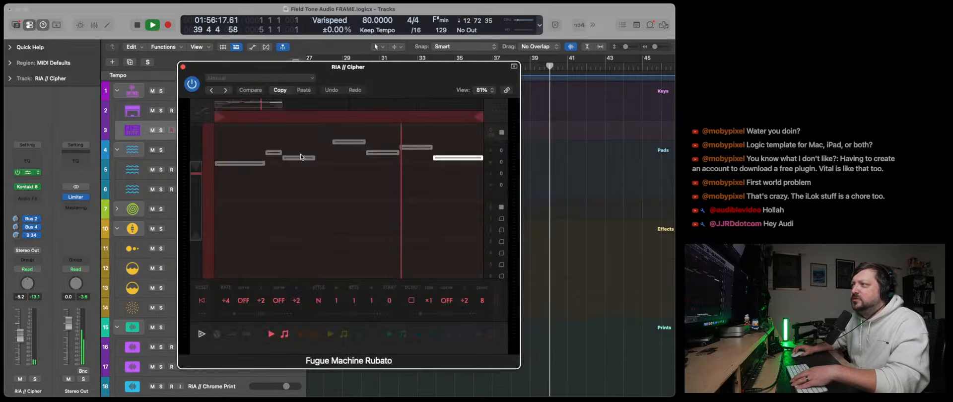
scroll(431, 307, "right", 3)
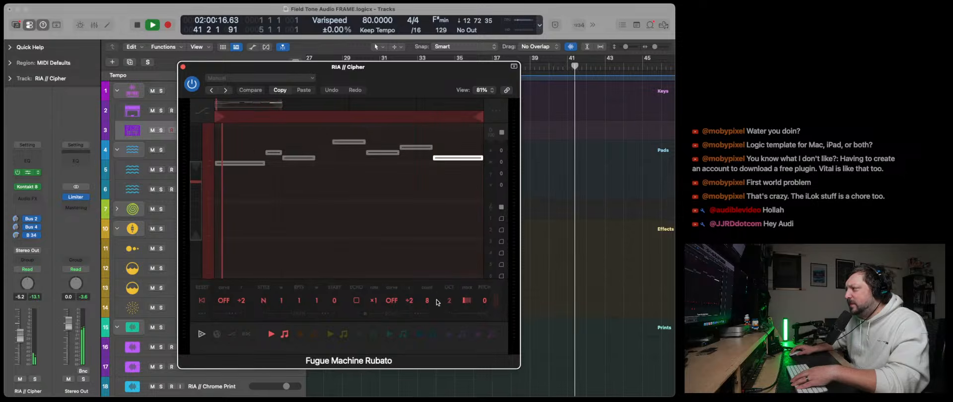
left_click_drag(447, 300, 447, 291)
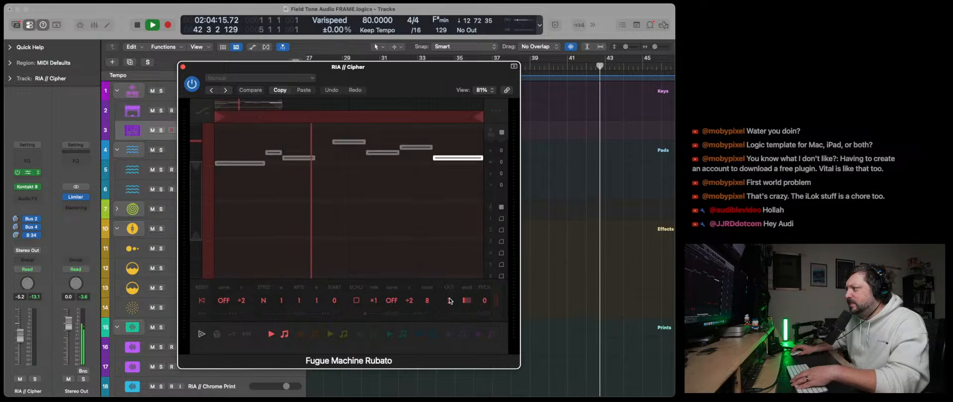
left_click_drag(450, 298, 451, 310)
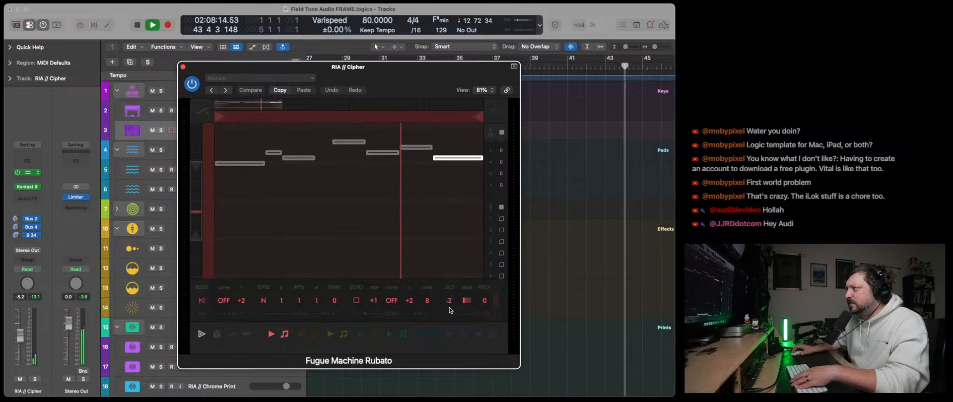
left_click(183, 67)
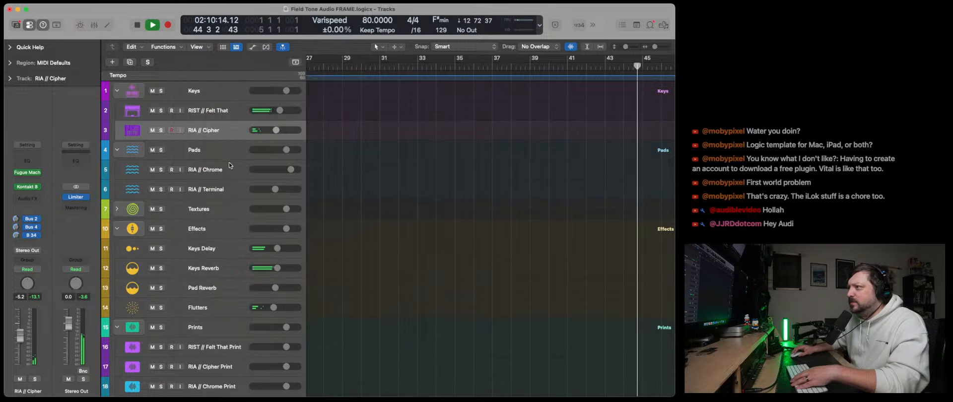
left_click_drag(277, 131, 316, 131)
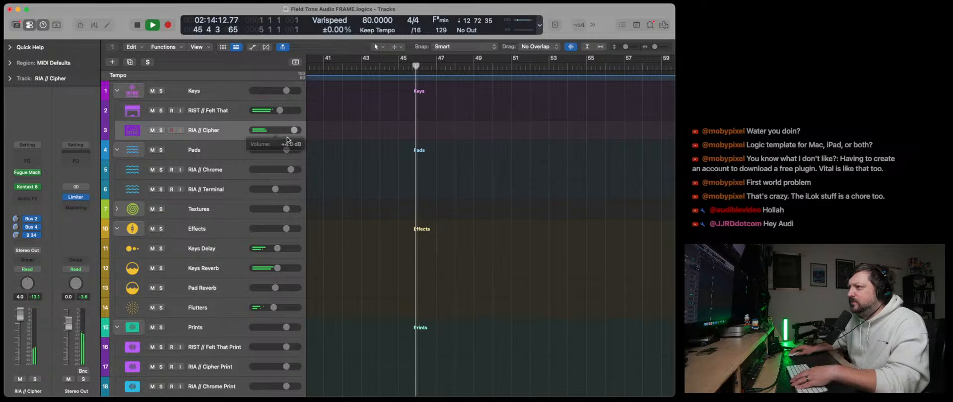
- Reopen Kontakt 8 on RIA // Cipher and switch it to Classic View
left_click(27, 186)
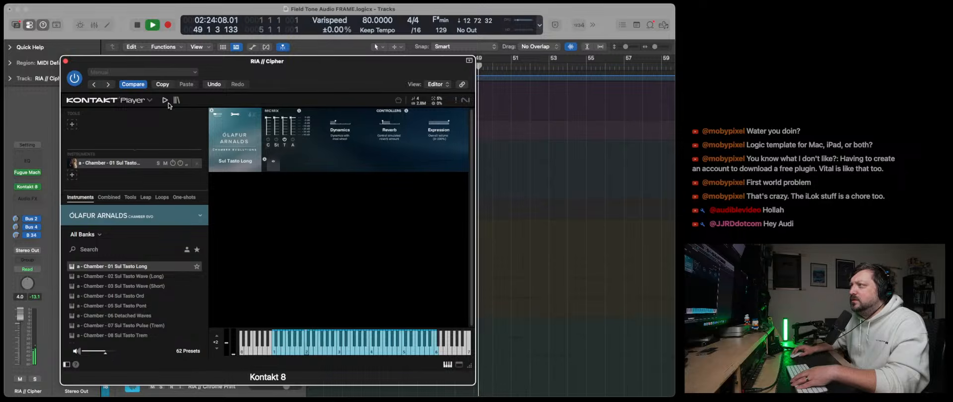
left_click(149, 102)
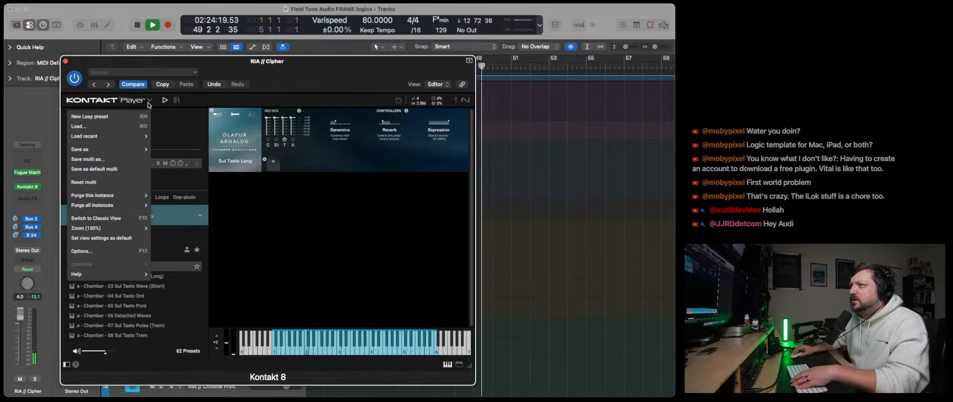
left_click(131, 223)
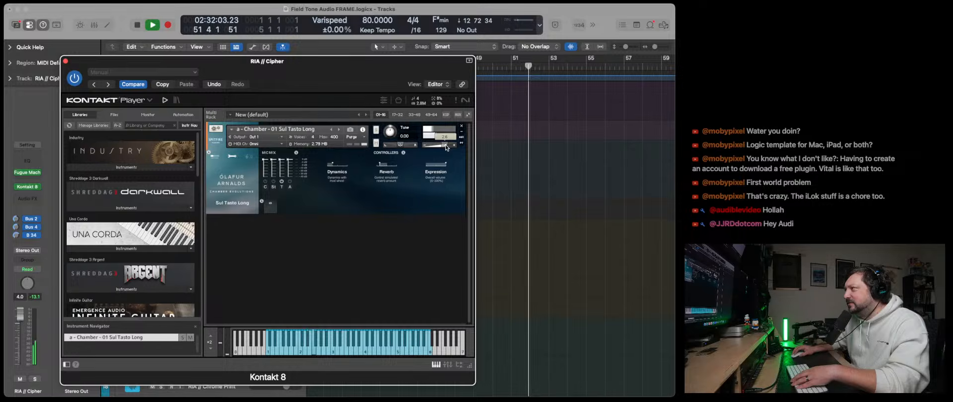
- Show the advanced options and envelope controls of the Sul Tasto Long instrument, and close the Kontakt 8 window
left_click(266, 187)
key("Escape")
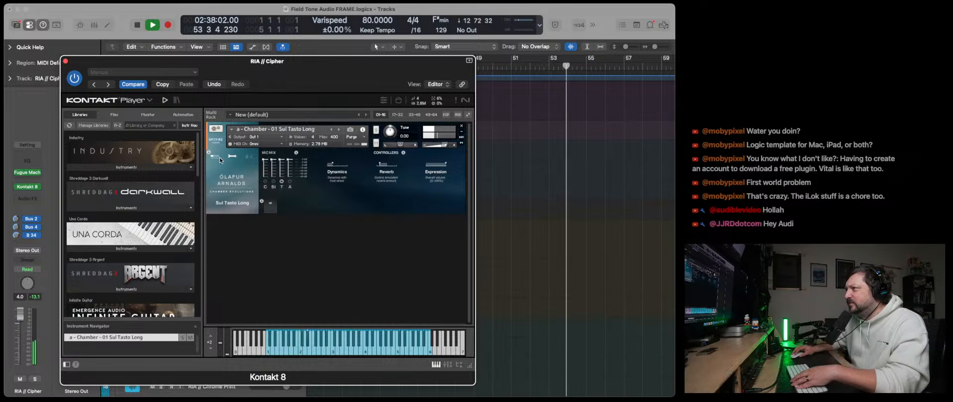
left_click(238, 158)
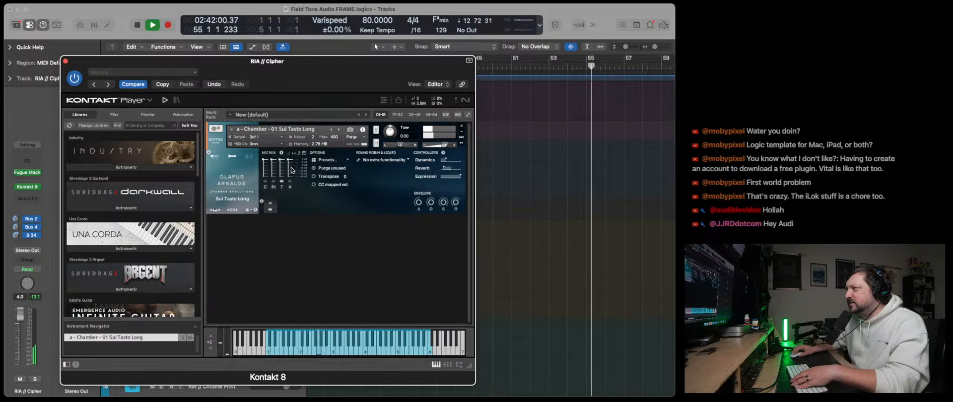
left_click(66, 61)
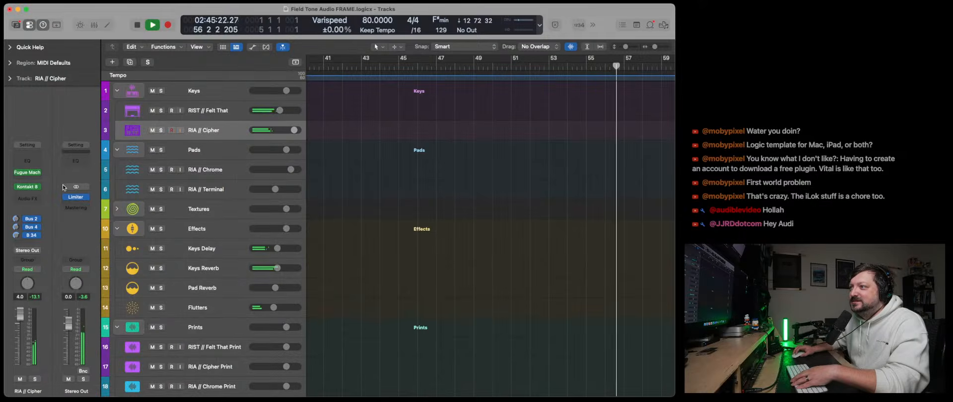
- Replace Kontakt 8 on RIA // Cipher with the stereo Spitfire Audio instrument BlankFor.ms - Tape Synths
left_click(36, 187)
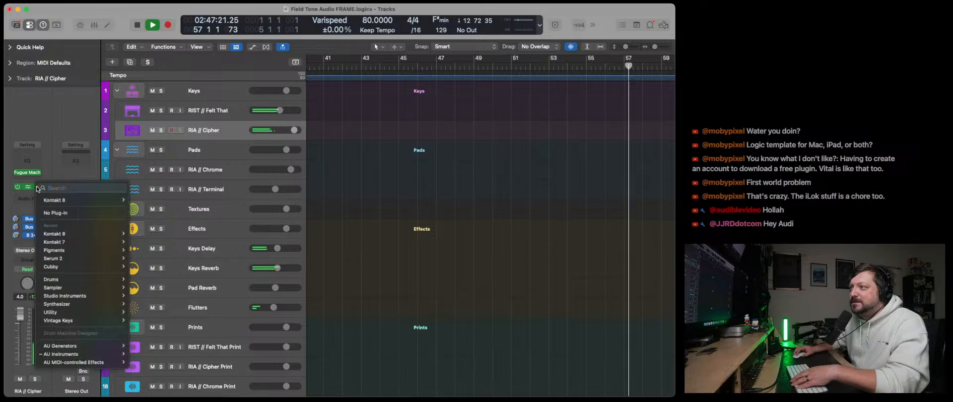
mouse_move(75, 354)
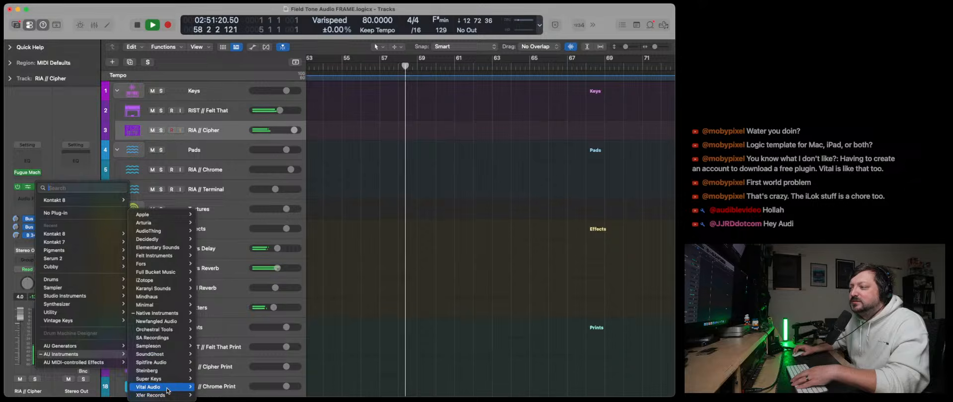
mouse_move(167, 391)
mouse_move(167, 373)
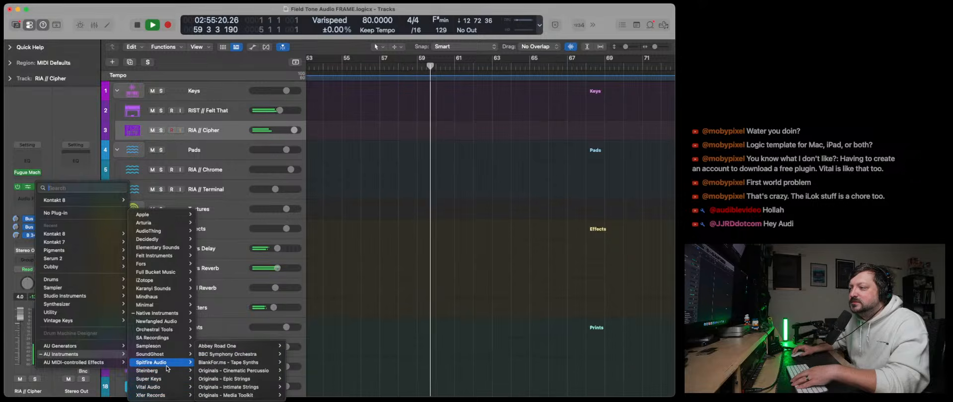
mouse_move(263, 363)
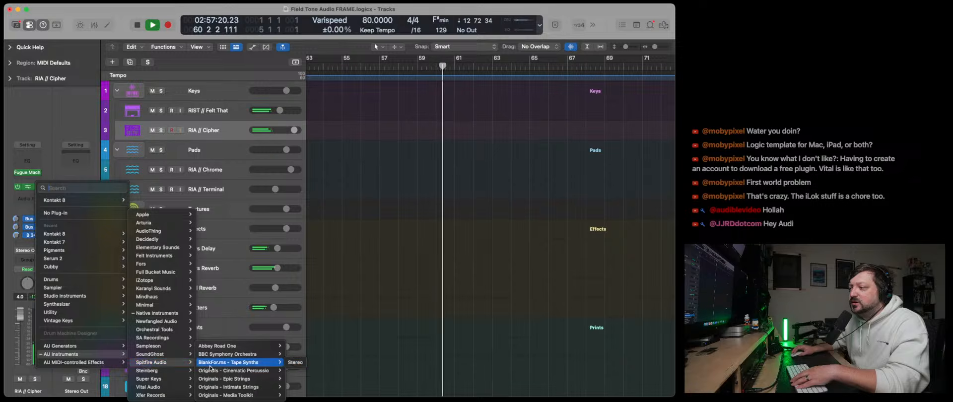
left_click(296, 364)
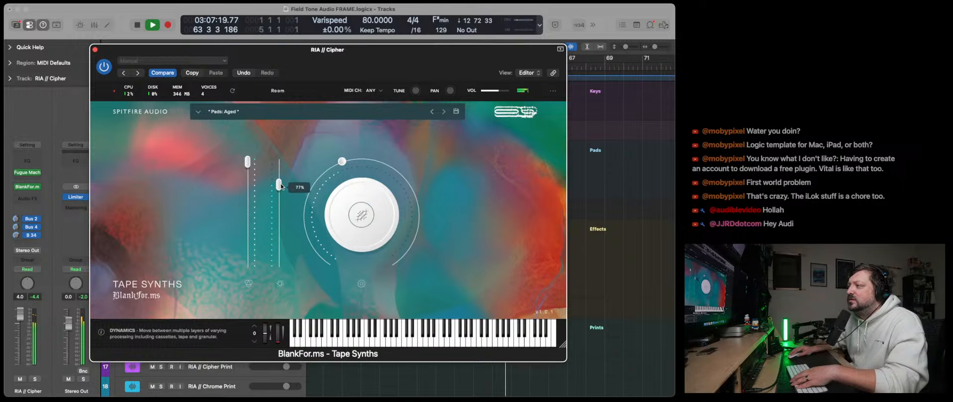
- Lower the Tape Synths master volume, raise Dynamics to maximum, turn the large knob up slightly, and close the instrument window
mouse_move(501, 93)
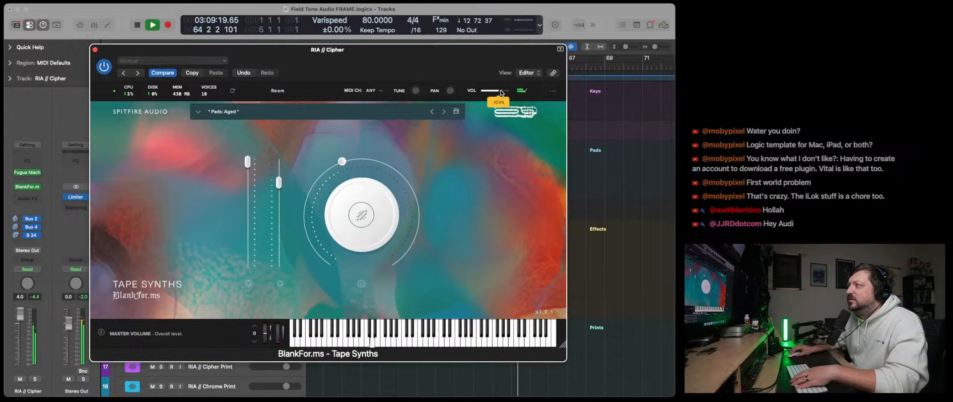
left_click_drag(279, 183, 284, 162)
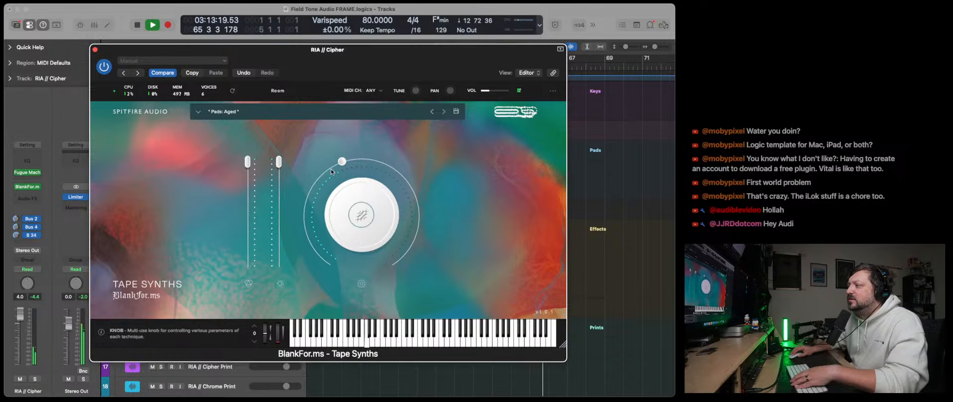
left_click_drag(343, 161, 368, 168)
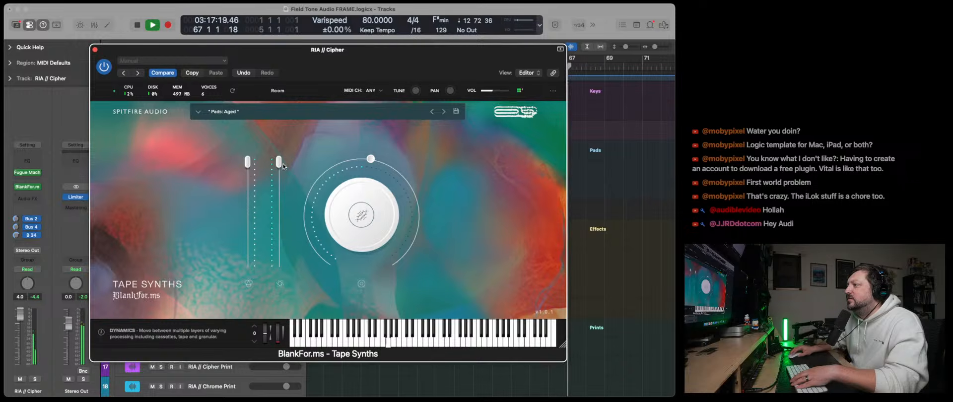
left_click(95, 50)
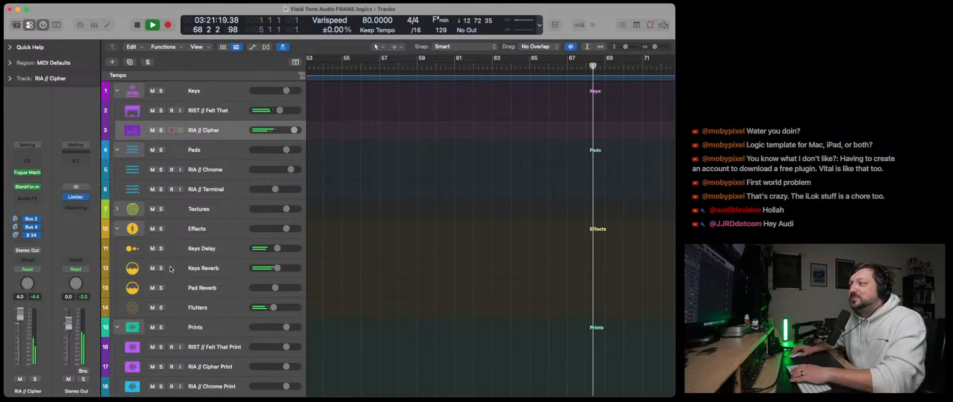
- Solo the Flutters, Keys Delay and Keys Reverb tracks to audition the effects alone
left_click(160, 308)
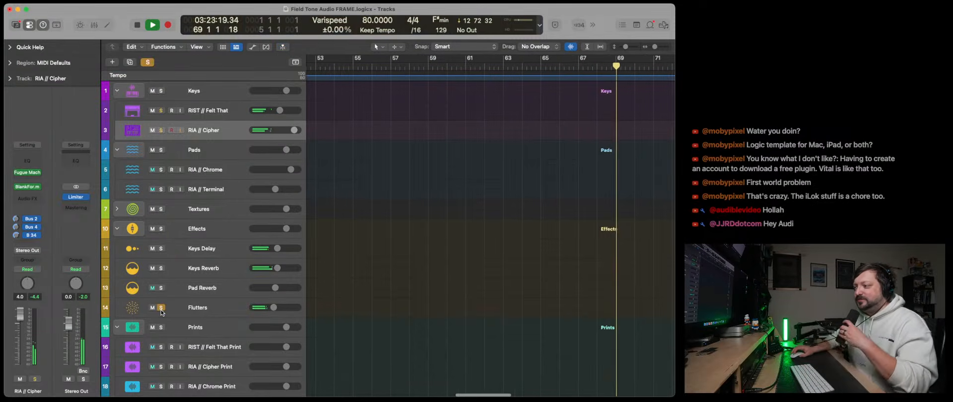
left_click(169, 312)
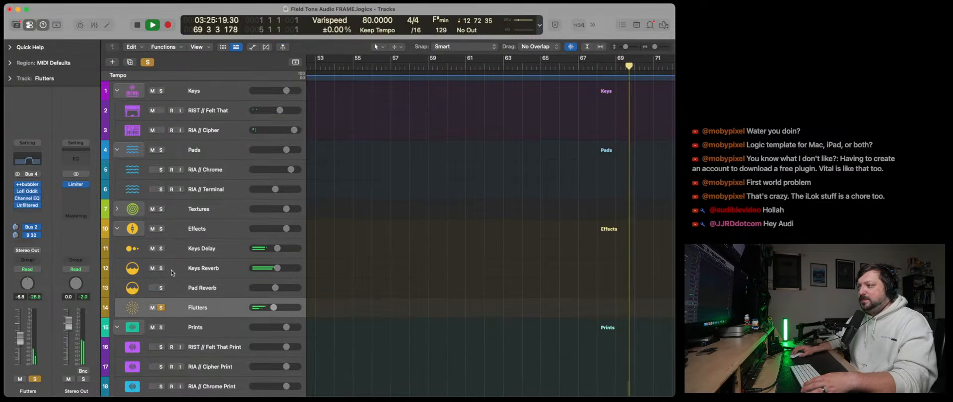
left_click_drag(161, 248, 161, 268)
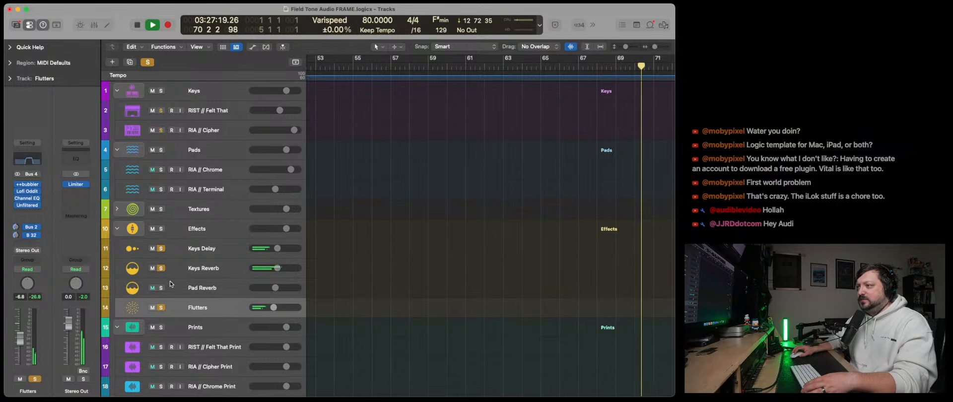
- Collapse the Prints and Tape Machine track stacks and return all tracks to unsoloed playback
scroll(174, 257, "down", 5)
left_click(118, 173)
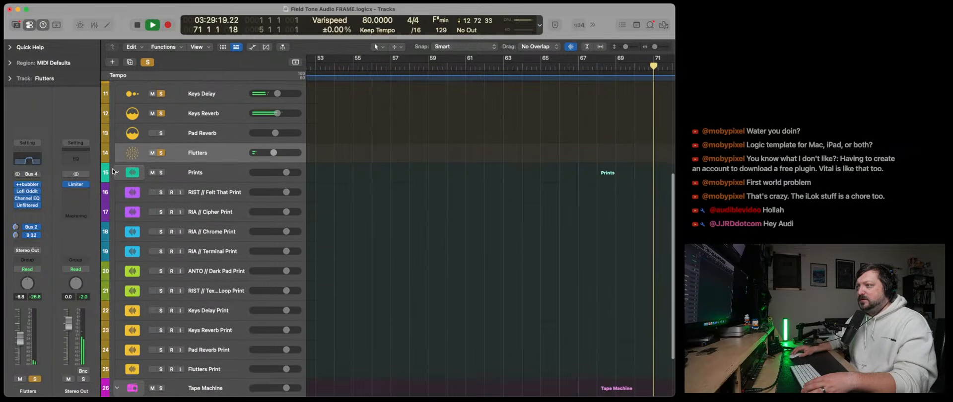
left_click(117, 327)
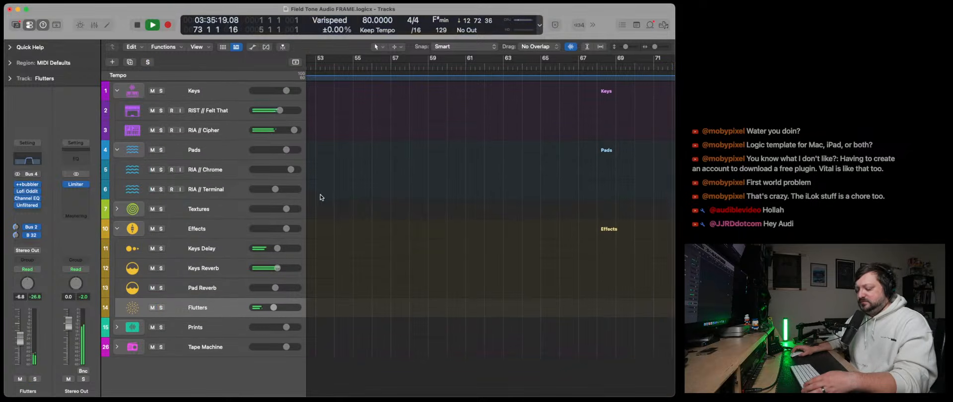
- Raise the Flutters channel to -1.1 dB in the Mixer while it is soloed, unsolo it, and hide the Mixer
key("x")
scroll(504, 337, "right", 2)
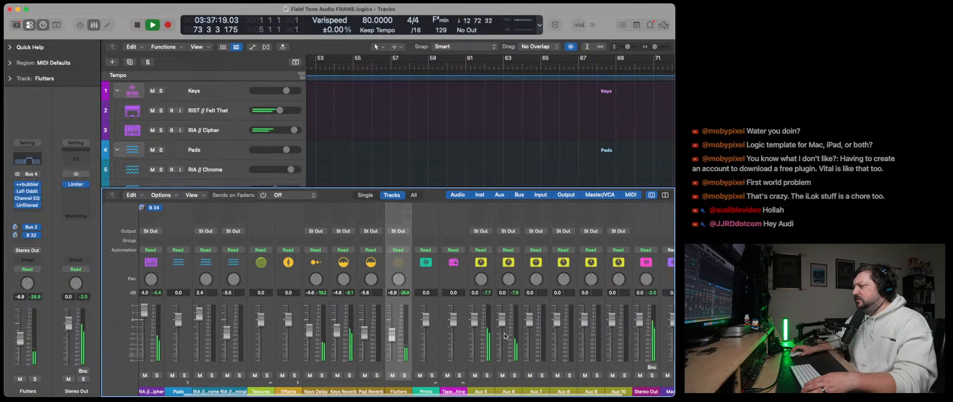
left_click_drag(392, 328, 395, 323)
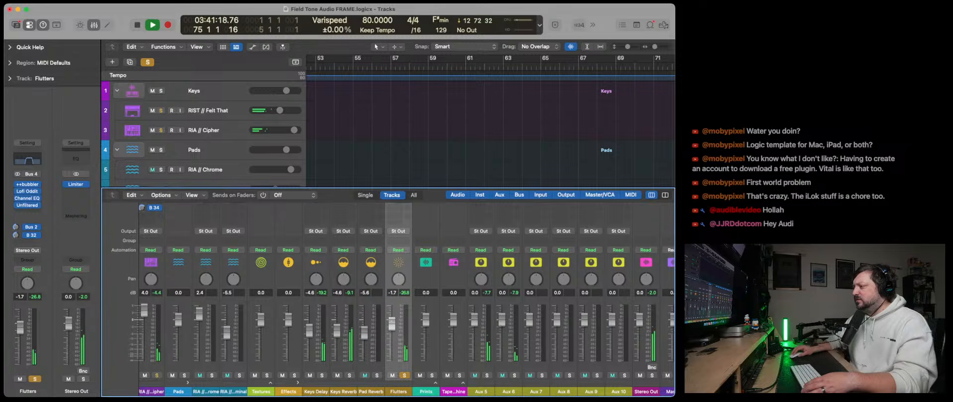
scroll(402, 313, "up", 4)
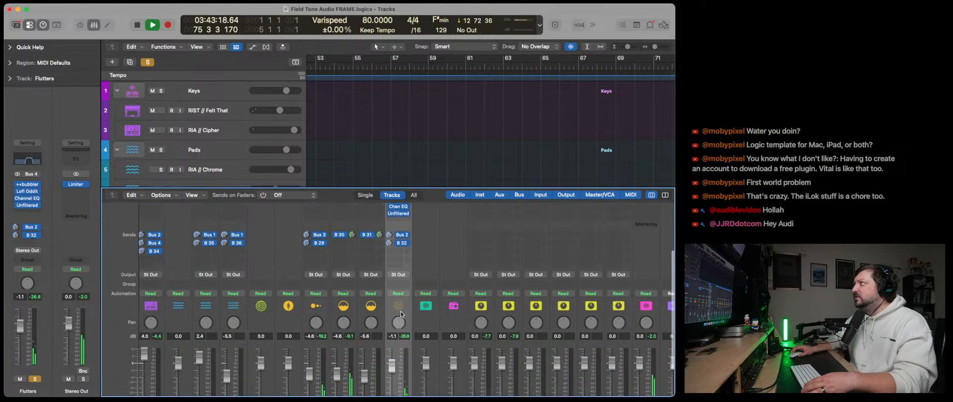
scroll(398, 315, "up", 4)
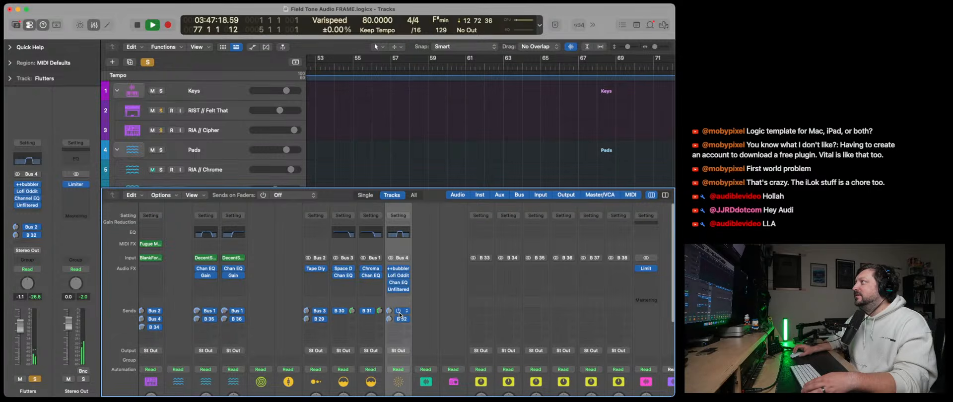
scroll(399, 312, "down", 8)
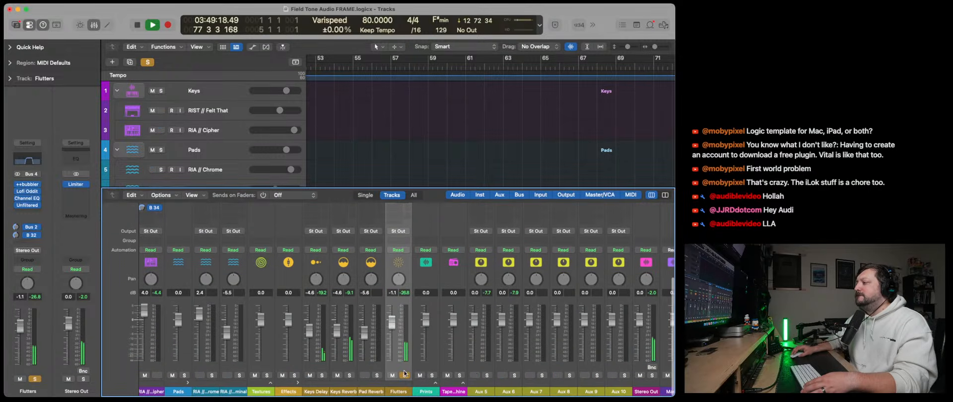
left_click(404, 374)
key("x")
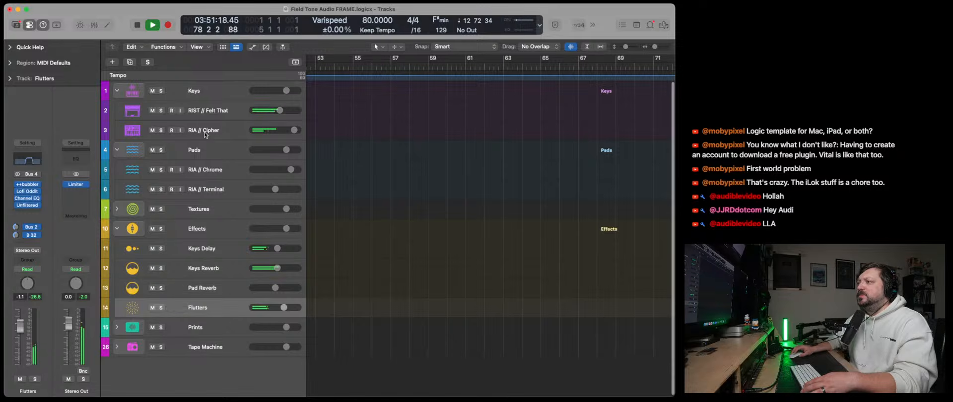
- Reopen Tape Synths on RIA // Cipher, switch the preset to Pads: Analog Square Pad, and close the window
left_click(209, 136)
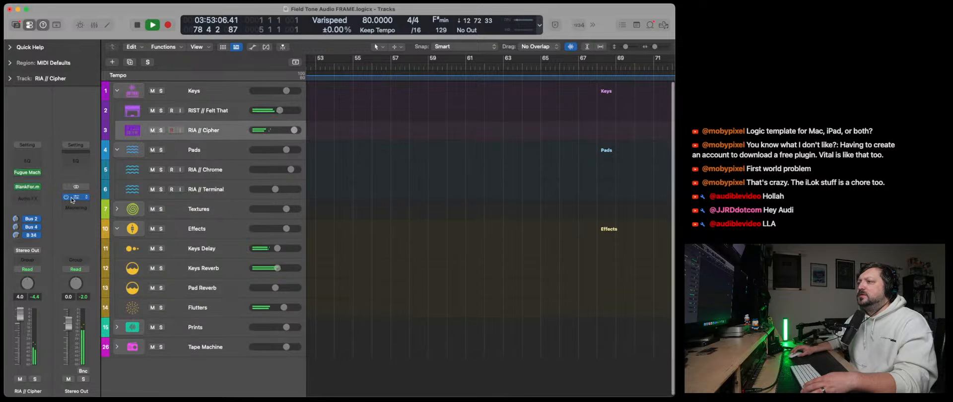
left_click(30, 188)
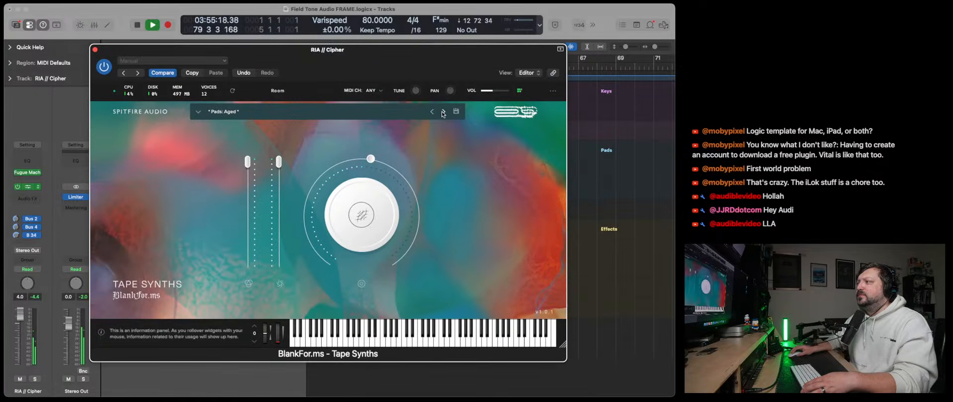
left_click(443, 113)
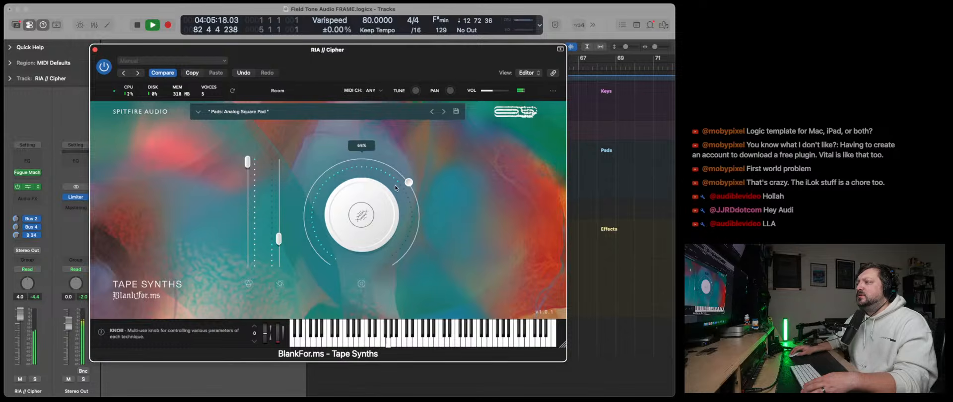
left_click(96, 50)
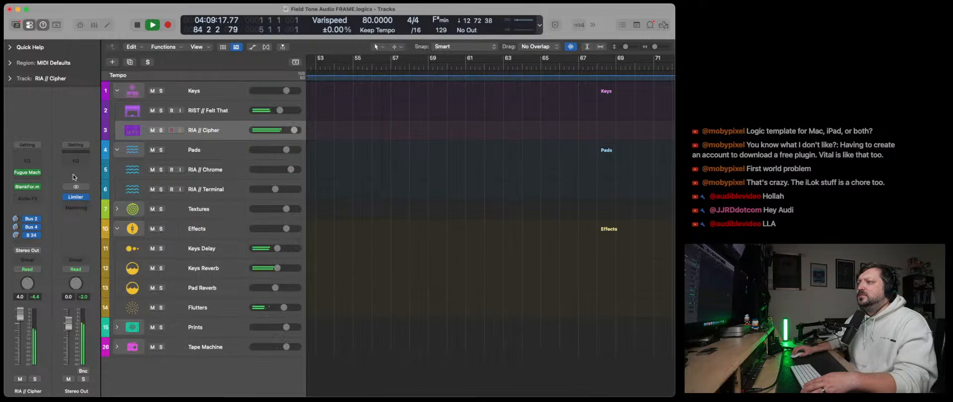
- Replace Fugue Machine Rubato on RIA // Cipher with Audiomodern's Chordjam and reposition its plug-in window
left_click(39, 173)
mouse_move(112, 301)
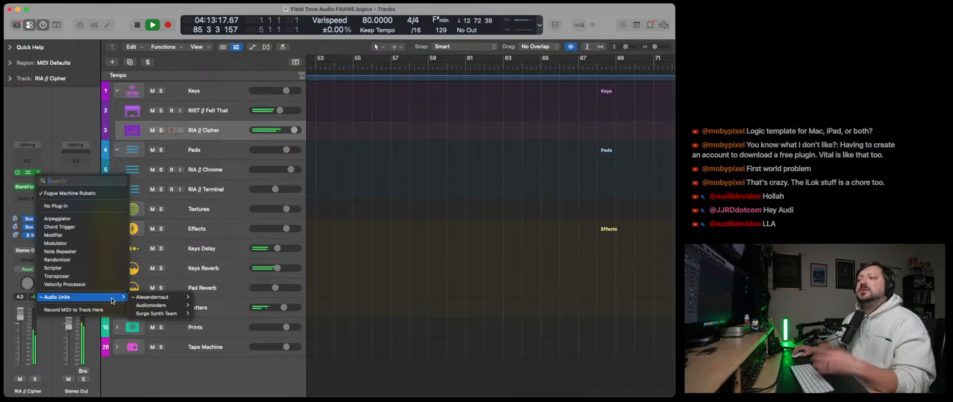
mouse_move(154, 306)
left_click(206, 305)
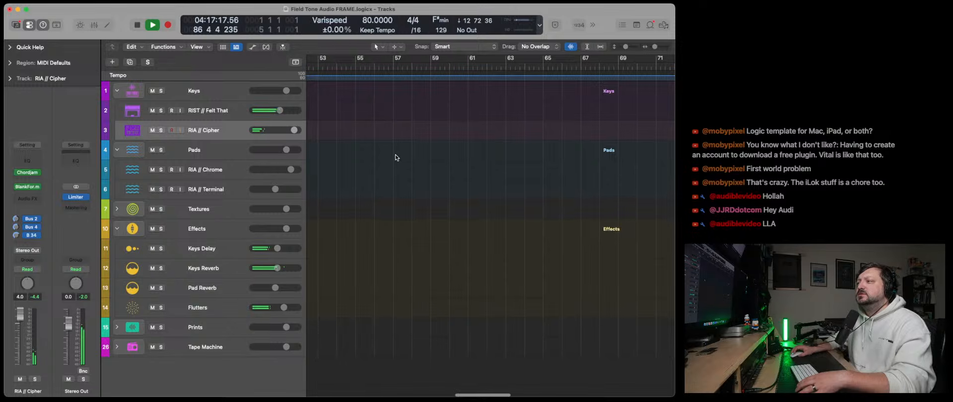
left_click_drag(482, 107, 329, 54)
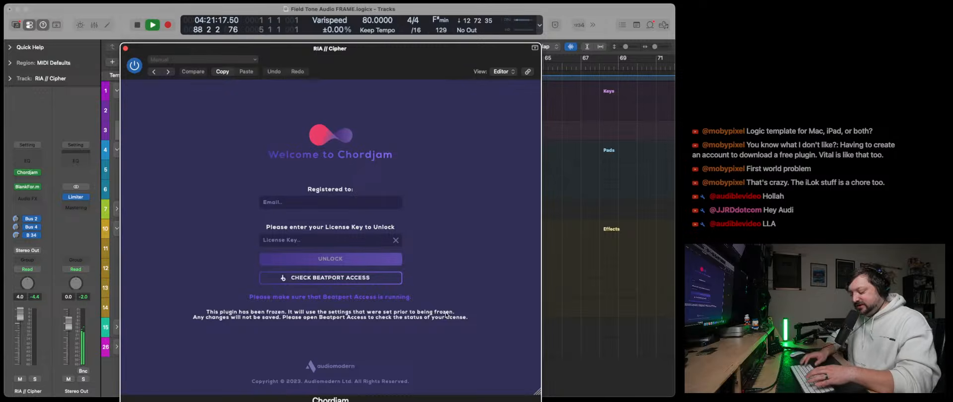
- Launch Beatport Access and arrange its window beside the Chordjam window
key("super+space")
type("beat")
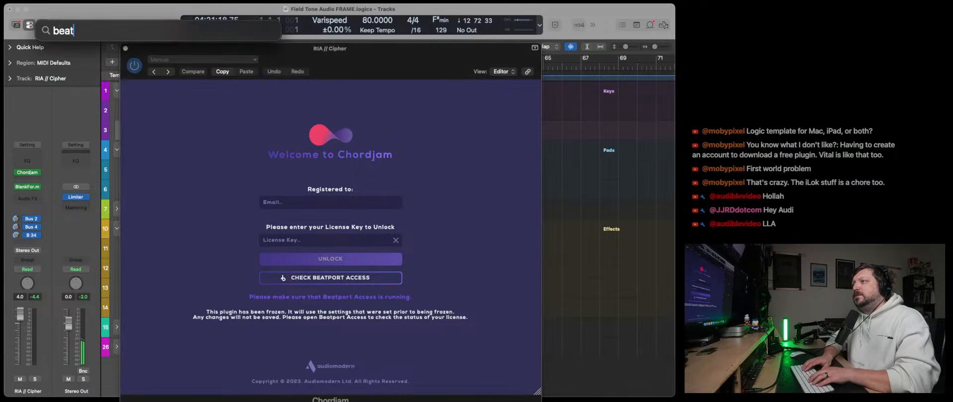
type("port")
key("Return")
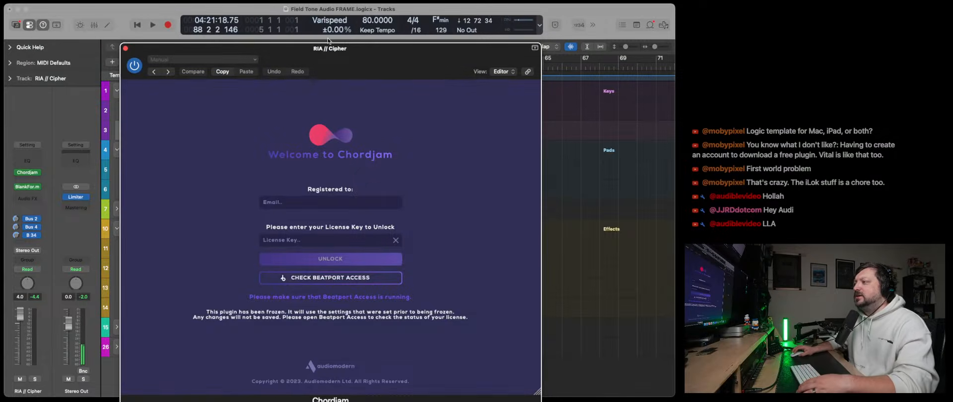
left_click_drag(352, 58, 303, 37)
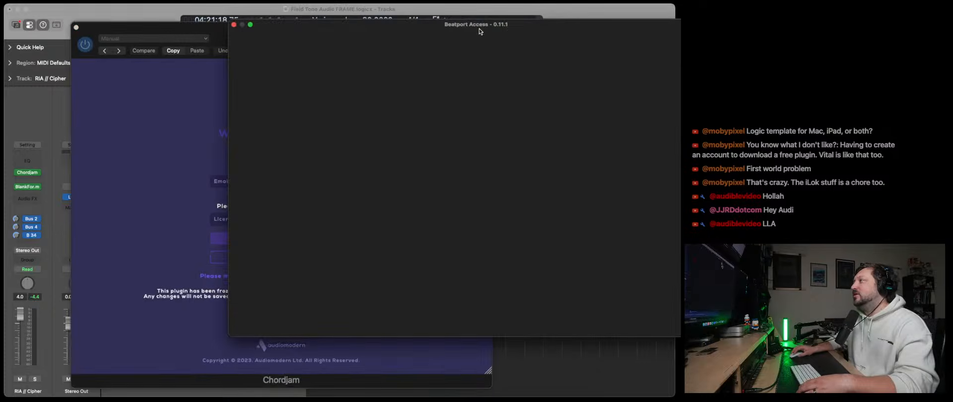
left_click_drag(480, 31, 827, 36)
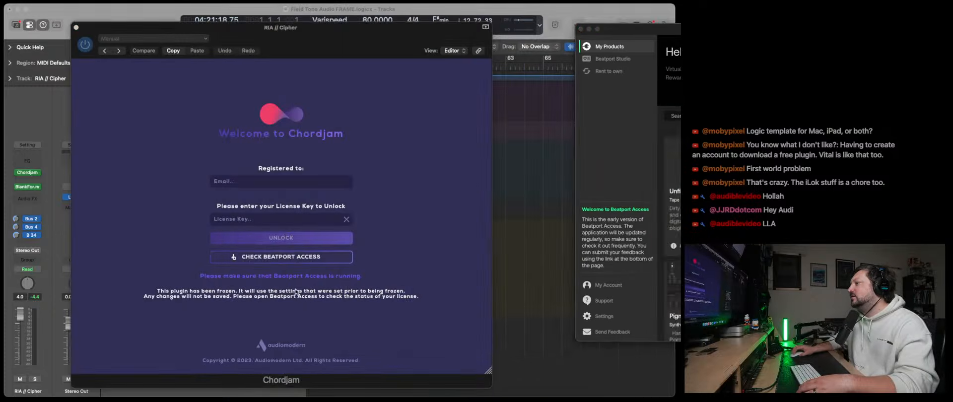
- Check Chordjam's licence through Beatport Access and bring the Beatport Access product list into view
left_click(283, 258)
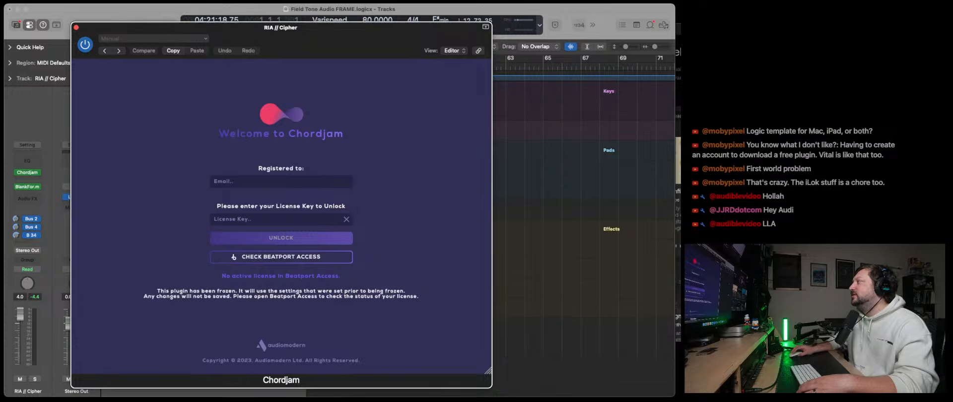
left_click(303, 259)
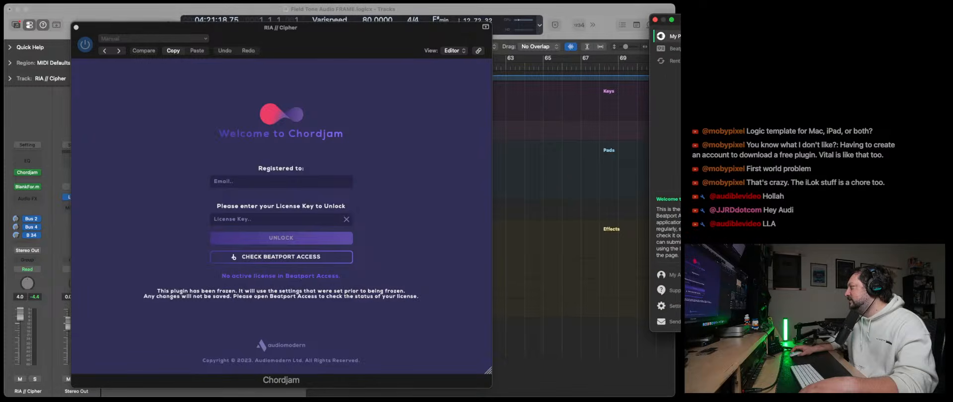
left_click_drag(678, 20, 557, 23)
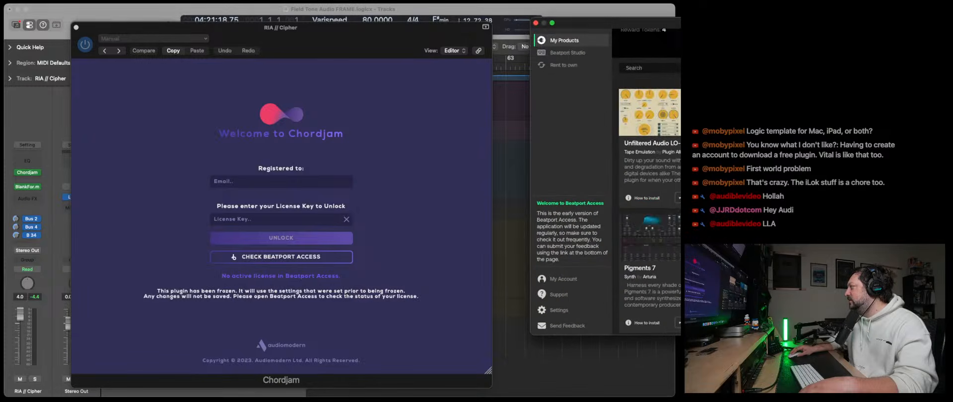
left_click_drag(790, 24, 703, 51)
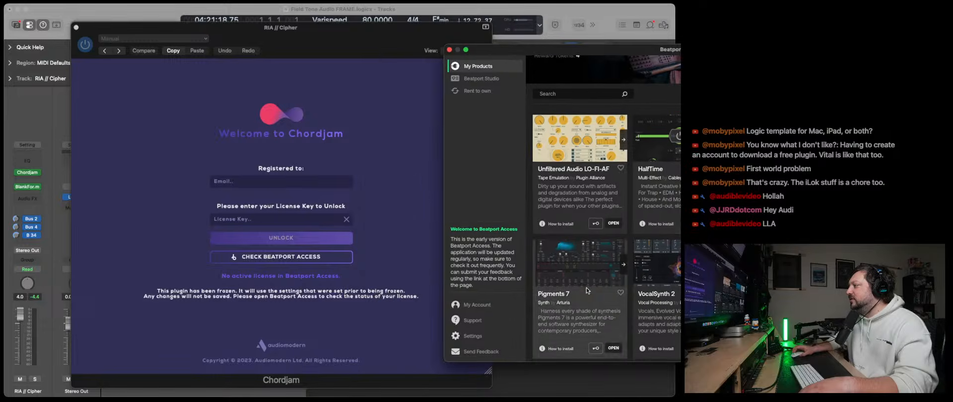
- Check the Rent to own list in Beatport Access for Chordjam, then close Beatport Access and the Chordjam window
scroll(587, 277, "up", 3)
left_click(483, 92)
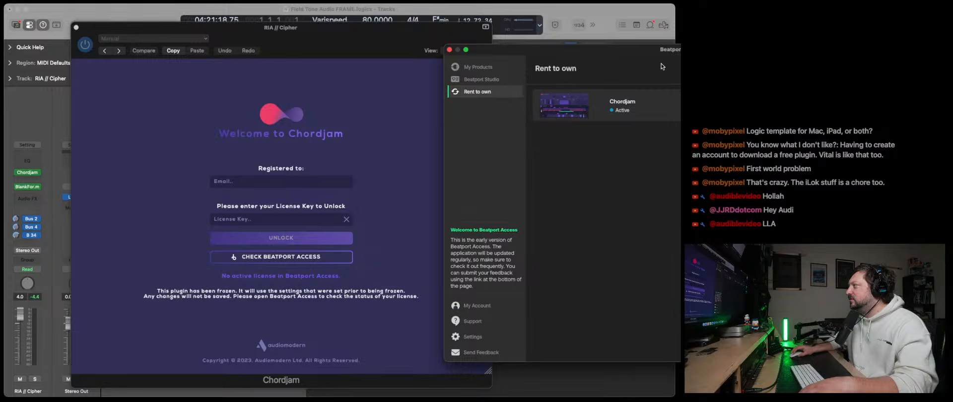
left_click(450, 50)
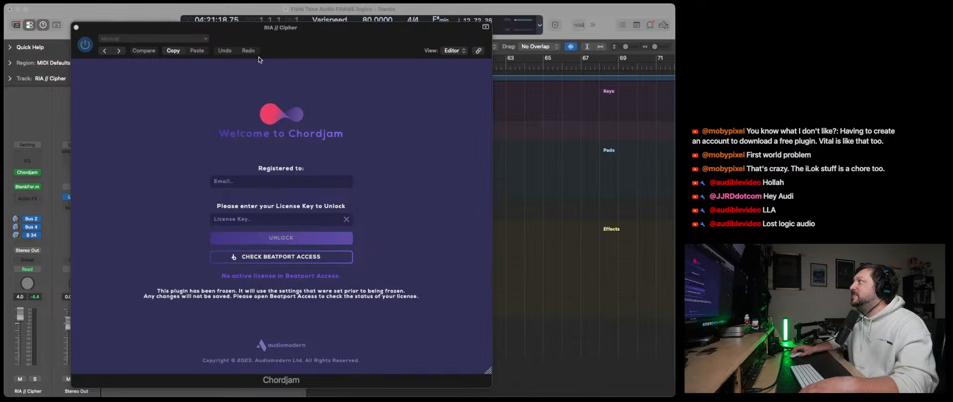
left_click(76, 28)
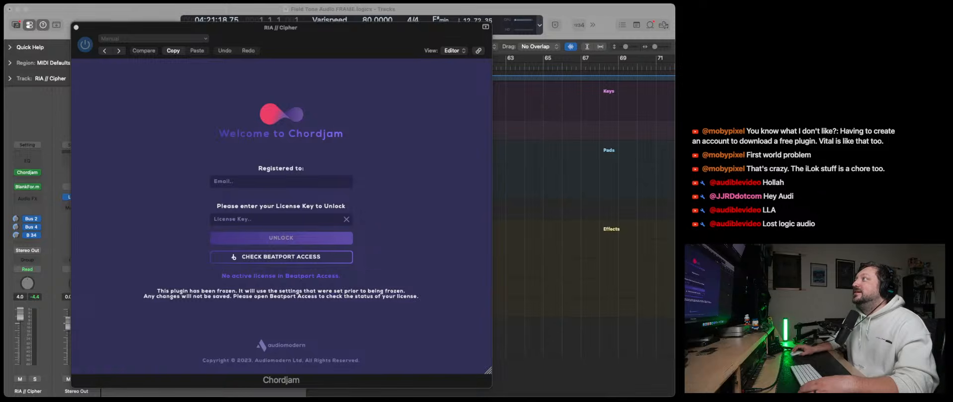
left_click(76, 27)
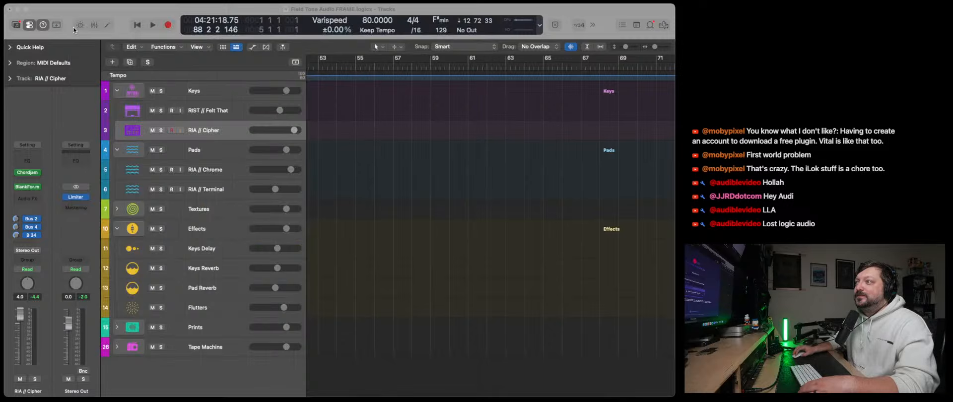
- Replace Chordjam on RIA // Cipher with Alexandernaut's Fugue Machine Rubato and close its plug-in window
left_click(37, 174)
mouse_move(86, 300)
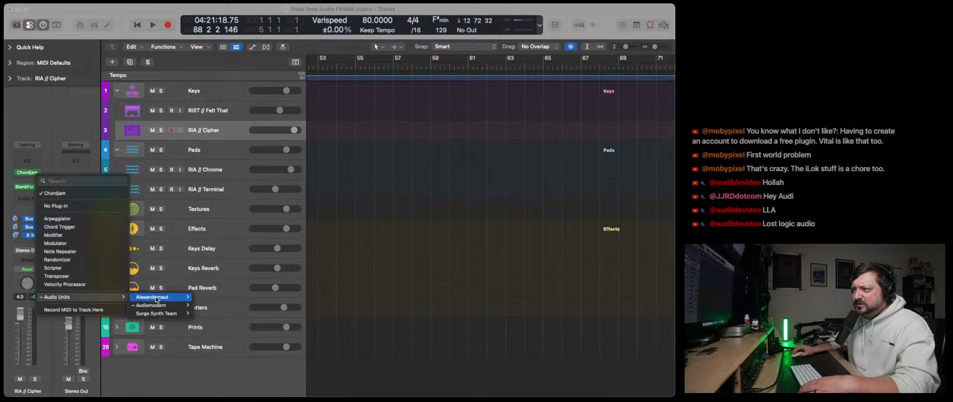
left_click(197, 298)
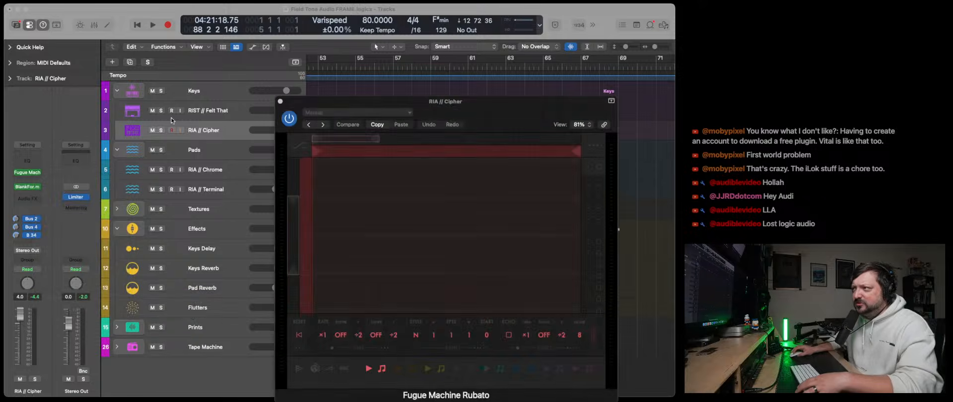
left_click(279, 102)
- In the mixer, replace RIA // Cipher's empty Fugue Machine Rubato with a copy of the one on RIST // Felt That
key("x")
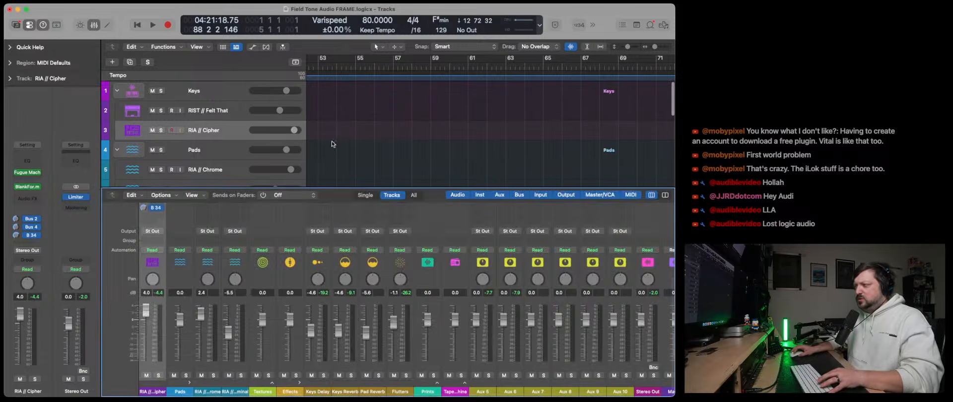
scroll(248, 254, "up", 2)
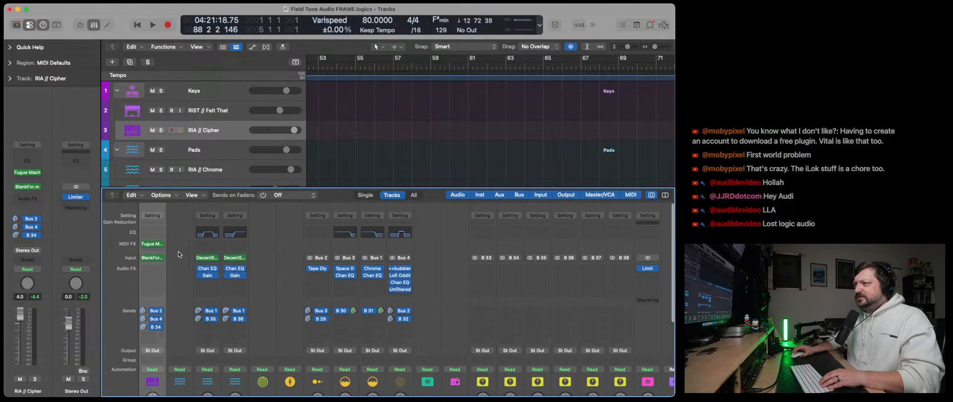
scroll(208, 252, "left", 3)
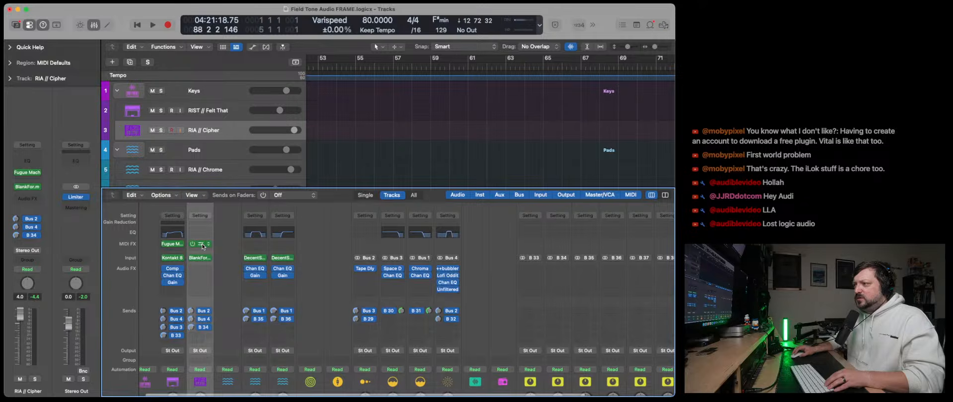
left_click(202, 244)
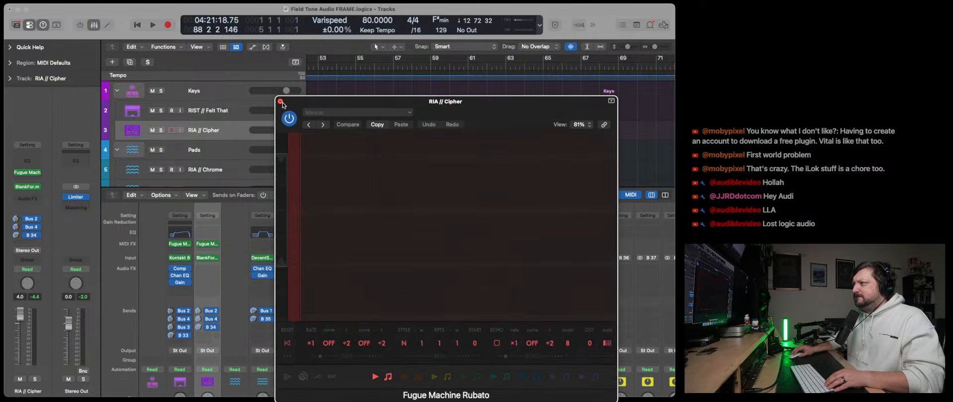
left_click(280, 102)
left_click(217, 244)
left_click(241, 277)
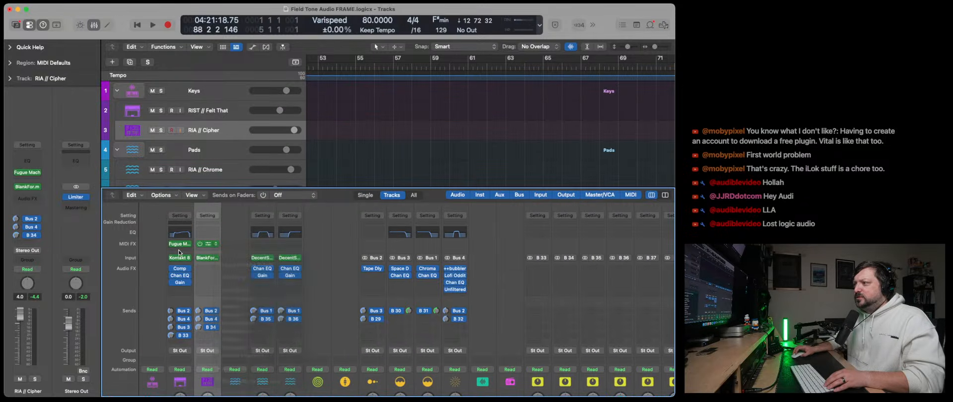
left_click_drag(208, 247, 207, 247)
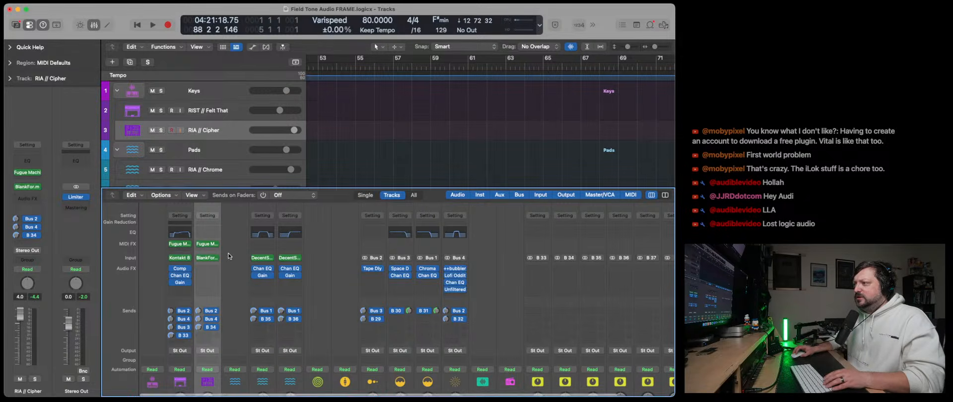
key("x")
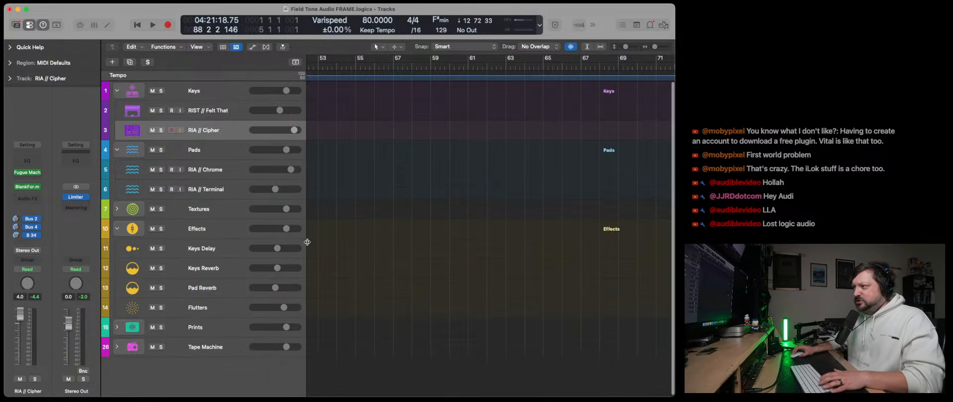
- Play from the start and lower RIA // Cipher to -24.5 dB and RIST // Felt That to -5.9 dB
key("Return")
left_click(153, 25)
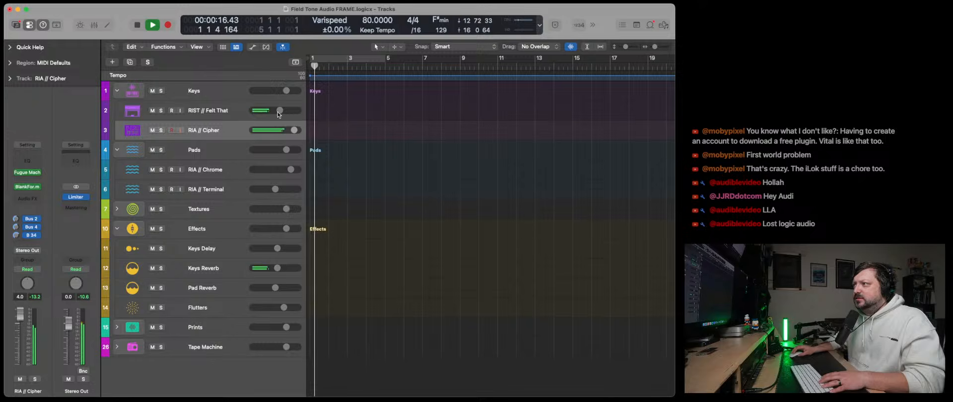
left_click_drag(294, 133, 260, 131)
- Open Fugue Machine Rubato on RIST // Felt That, stack two lower notes beneath the first note, and restart playback
key("Up")
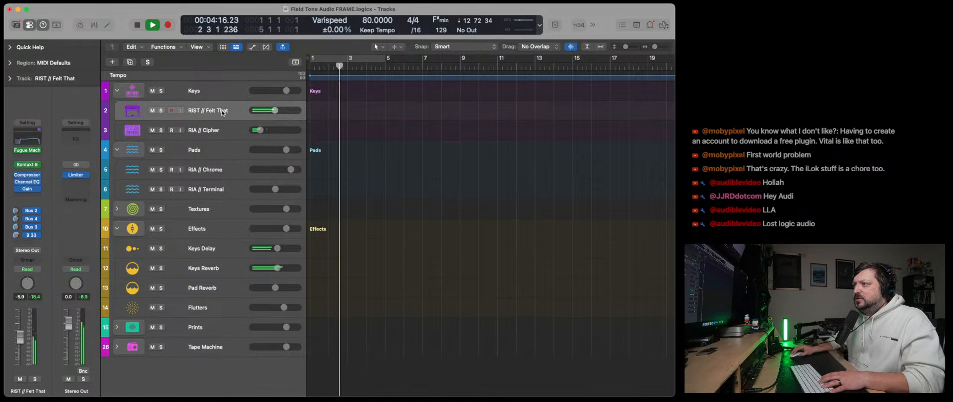
left_click(28, 150)
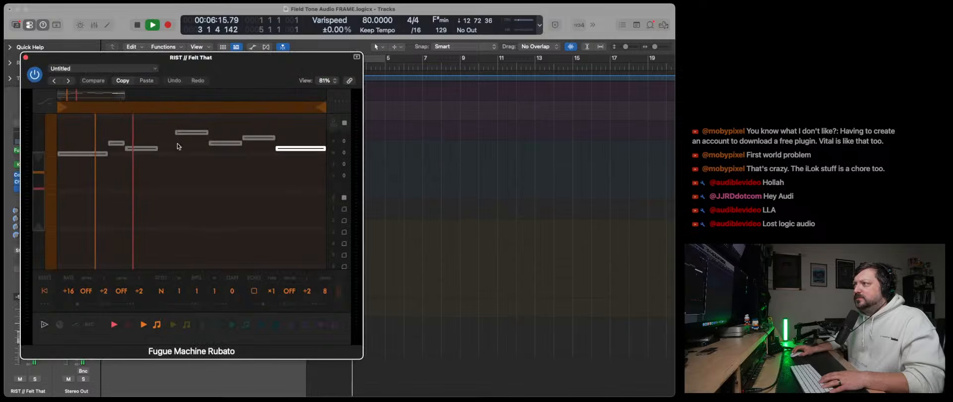
key("space")
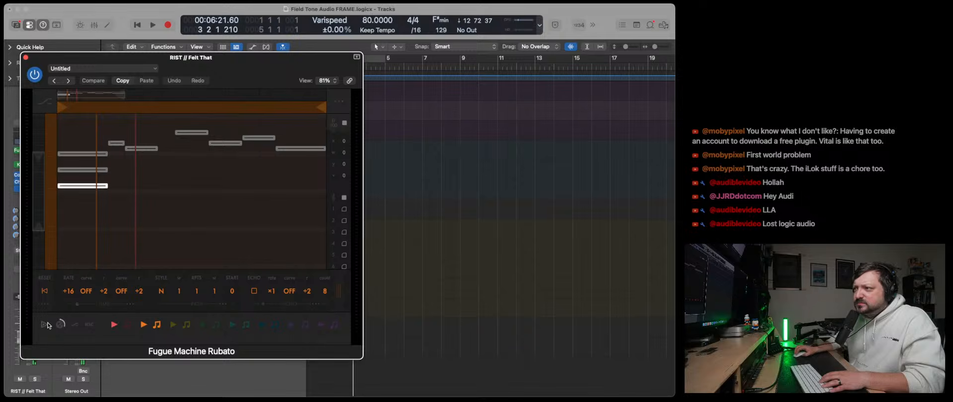
key("space")
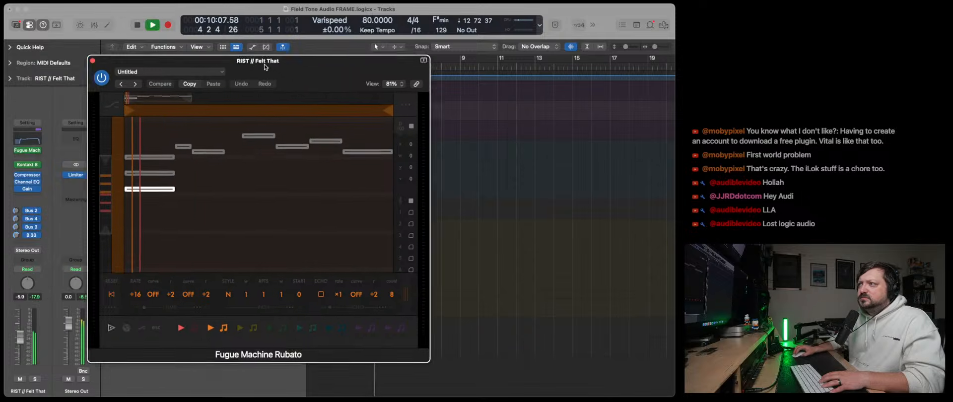
left_click_drag(286, 69, 384, 82)
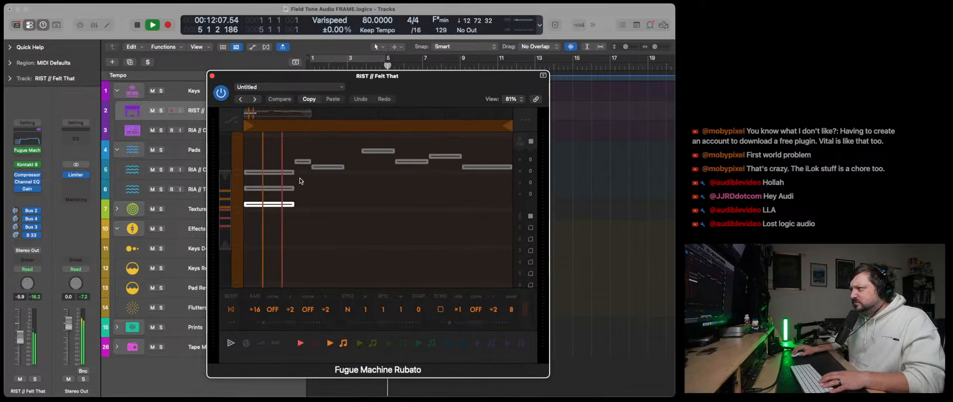
- Build three-note or larger chords on the second, third and fourth melody notes by adding two harmony notes to each
left_click(304, 177)
left_click(303, 194)
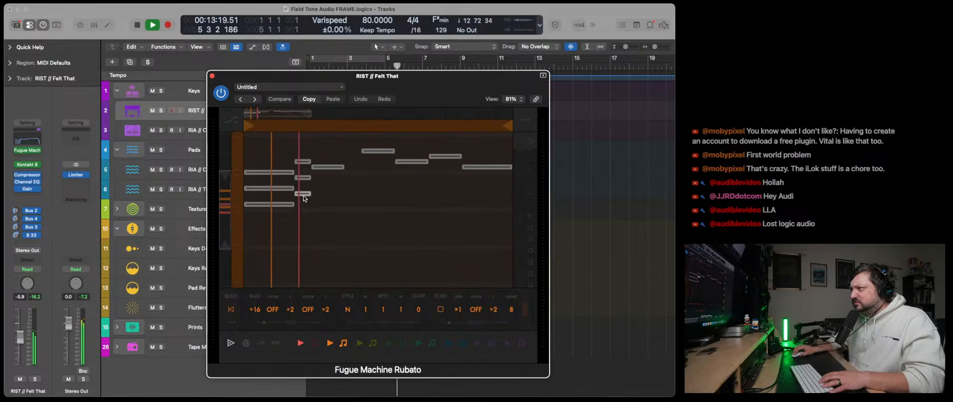
left_click(325, 183)
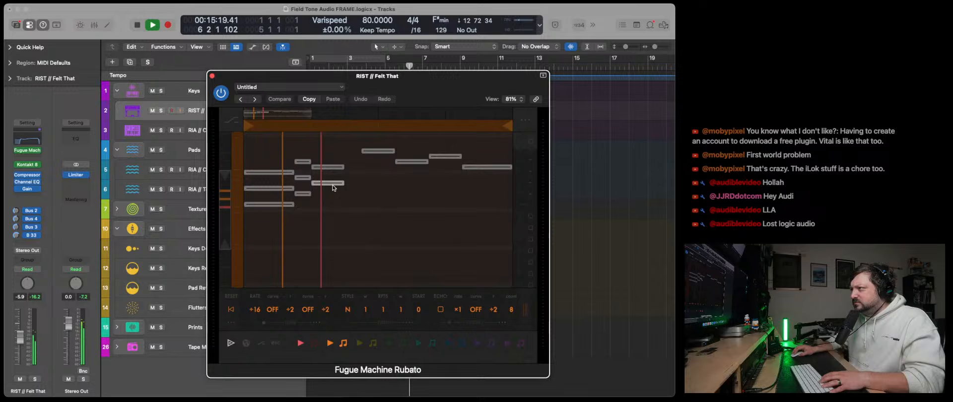
left_click(318, 150)
left_click_drag(341, 151, 346, 151)
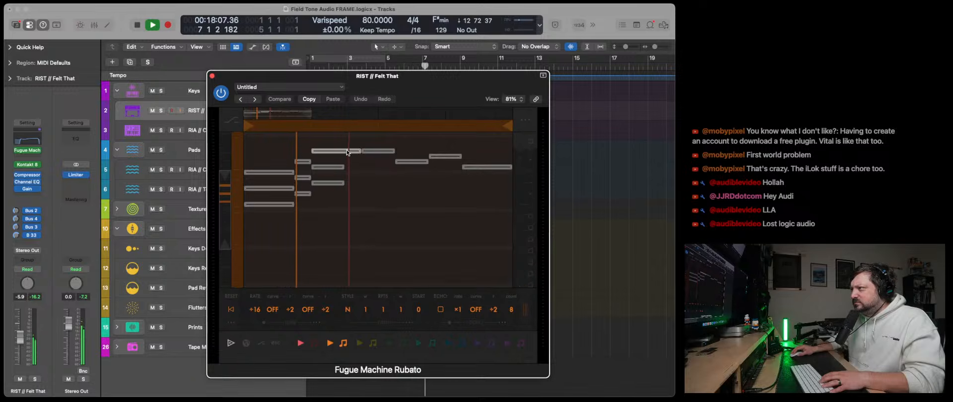
left_click(368, 177)
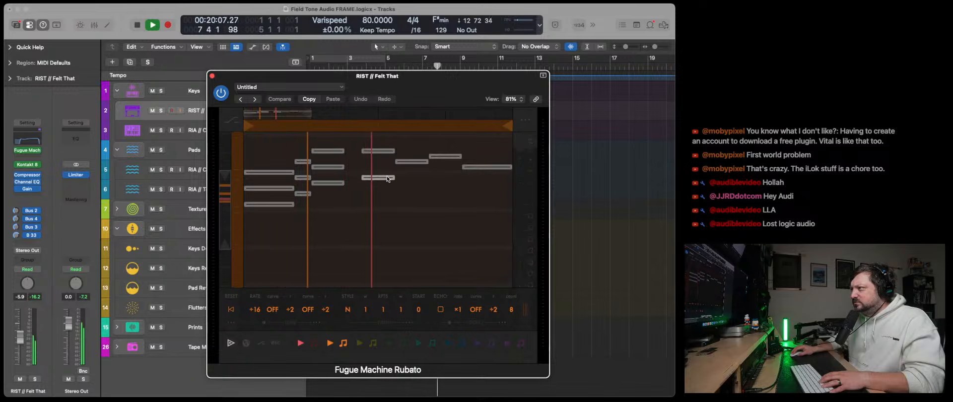
left_click(371, 198)
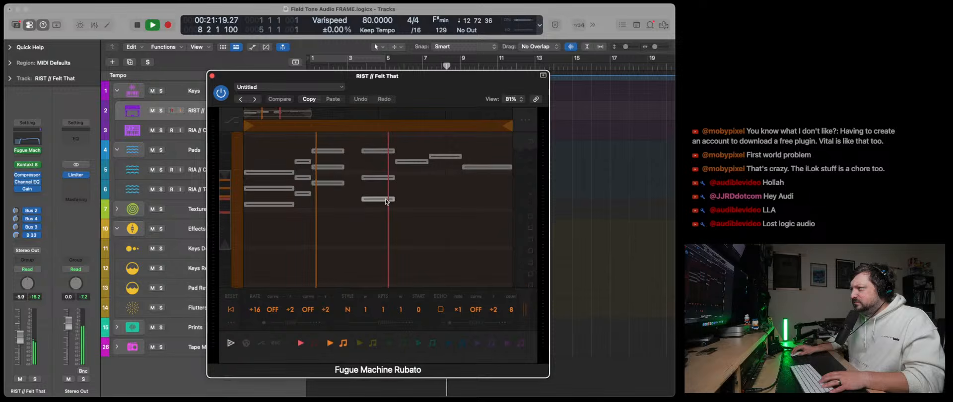
- Add harmony notes below the fifth and sixth melody notes, and one above and one below the last note
left_click(411, 182)
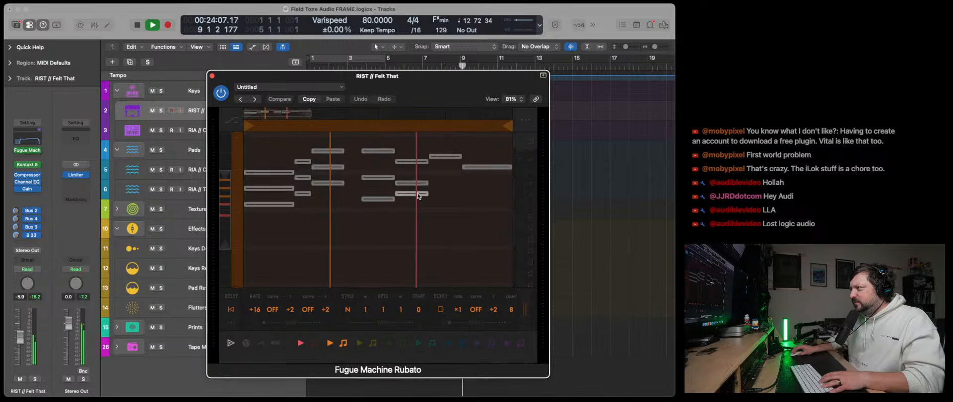
left_click(412, 193)
left_click(452, 179)
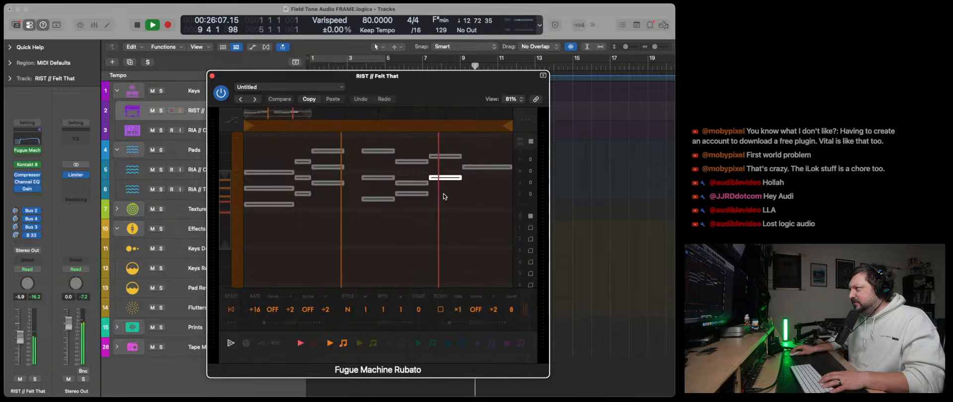
left_click_drag(439, 189, 455, 189)
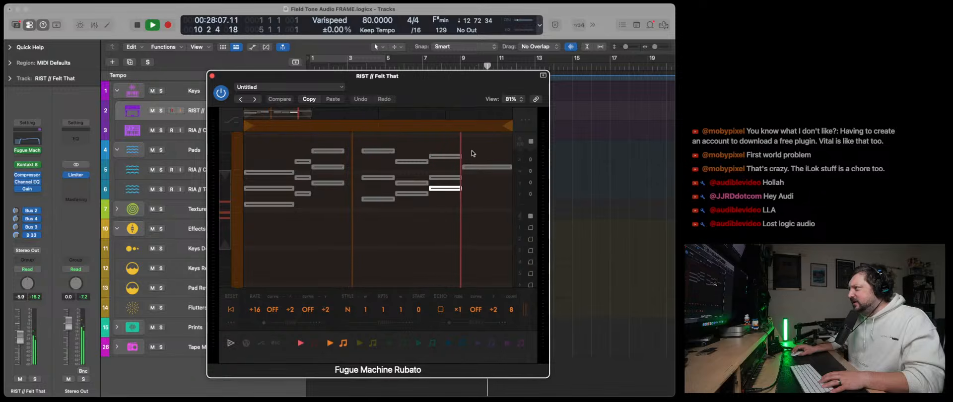
left_click_drag(470, 147, 501, 147)
left_click_drag(468, 185, 500, 189)
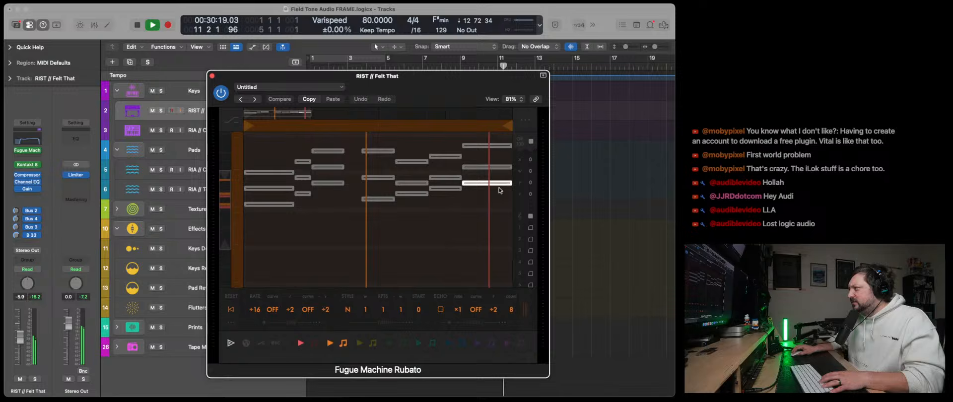
- Load the Keys: Analog Saw preset in Tape Synths on RIA // Cipher and raise its Dynamics to about 80%
left_click(182, 128)
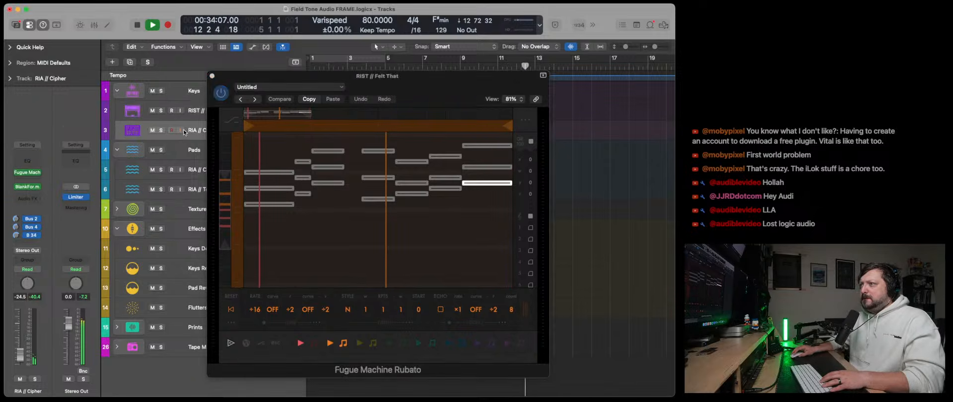
left_click(28, 187)
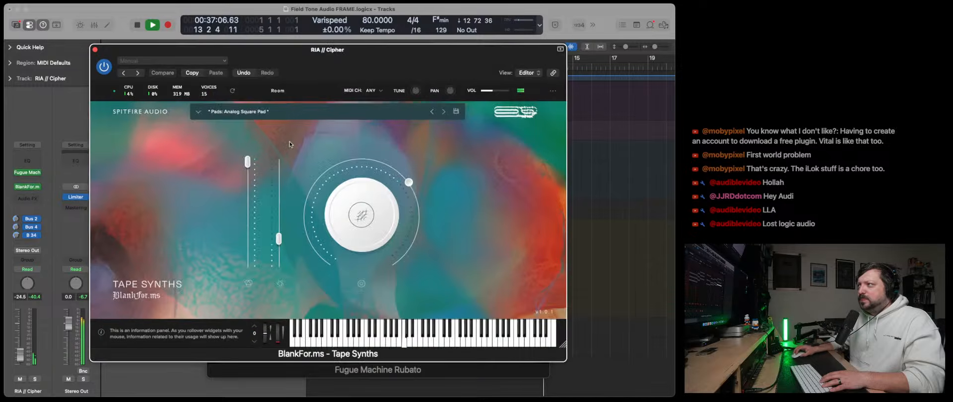
left_click(443, 113)
left_click(234, 112)
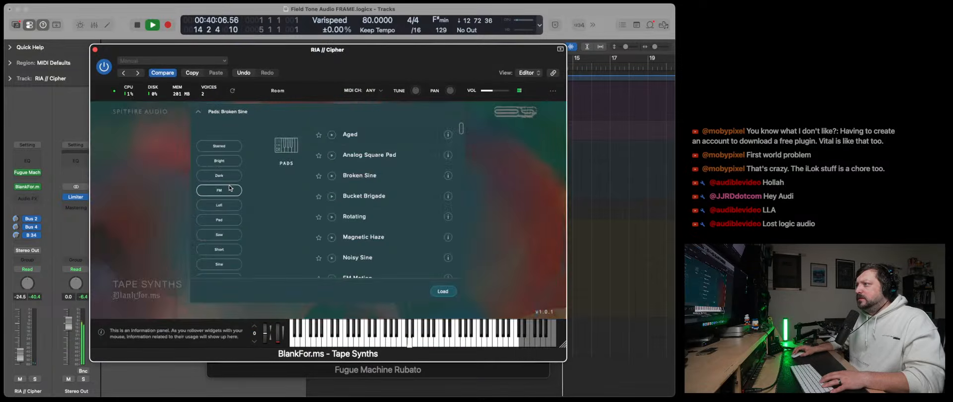
scroll(361, 212, "down", 10)
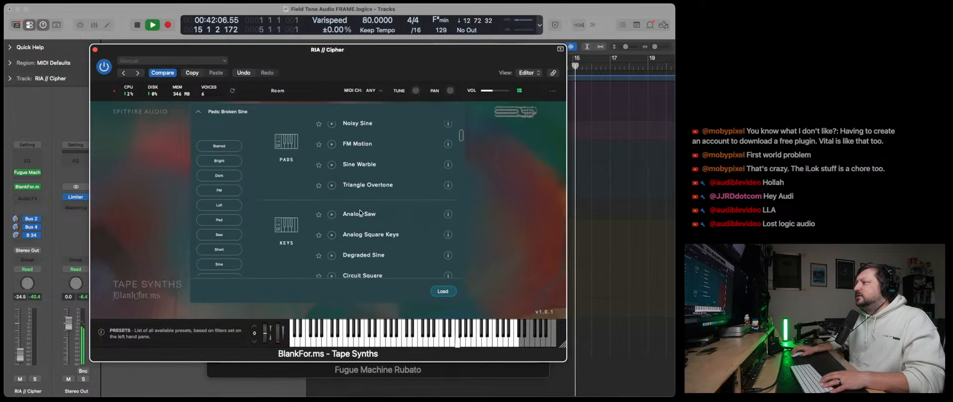
scroll(361, 213, "down", 2)
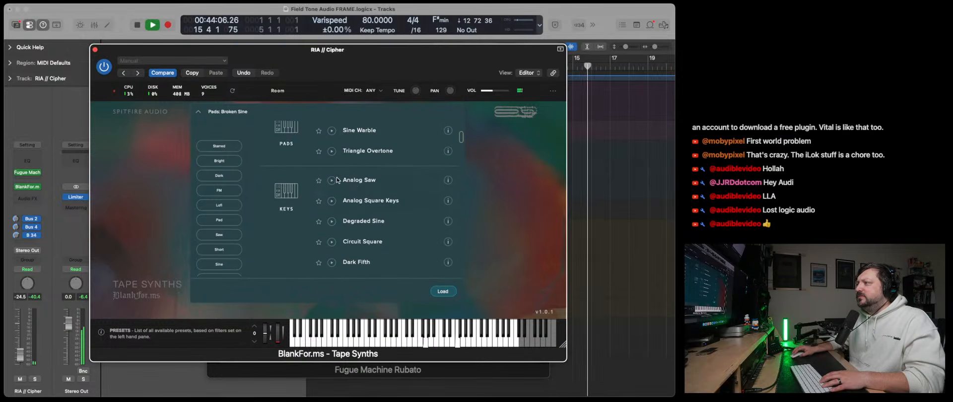
double_click(337, 181)
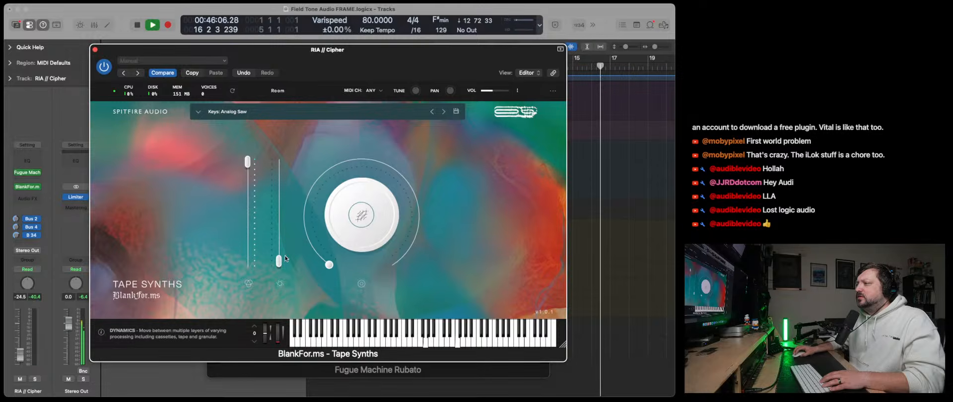
left_click_drag(280, 261, 280, 207)
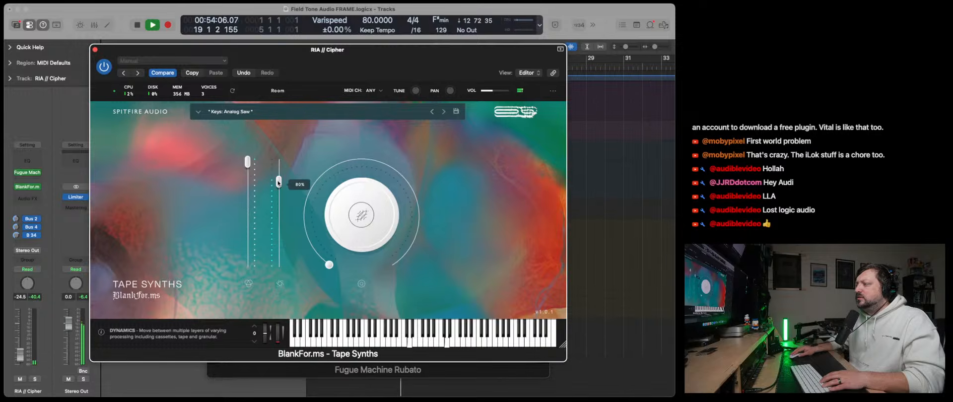
- Try the Keys: Analog Square Keys preset in Tape Synths on RIA // Cipher with moderate Dynamics, and audition the track in solo
left_click_drag(279, 183, 276, 222)
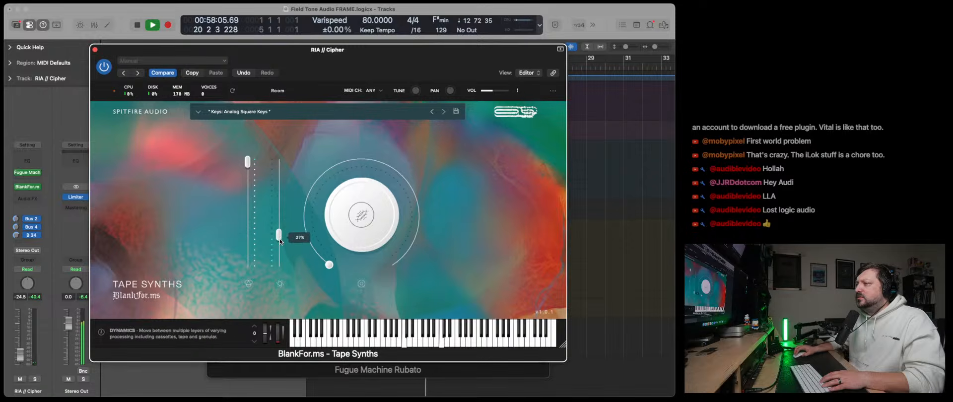
left_click_drag(294, 63, 453, 72)
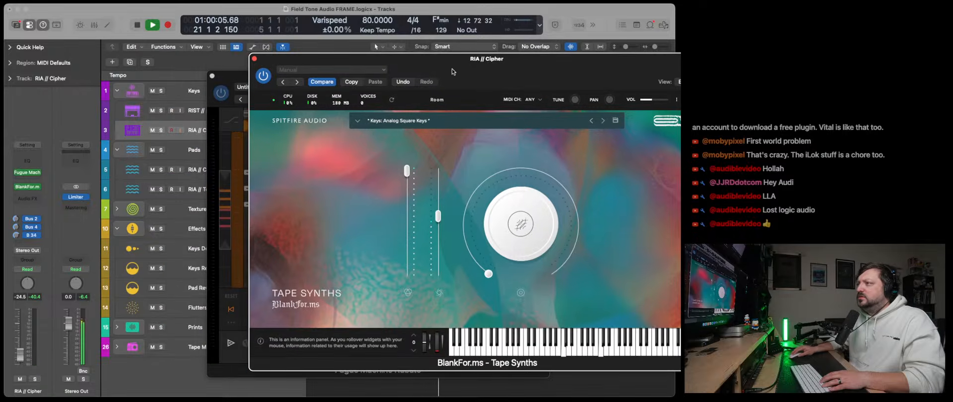
left_click(161, 132)
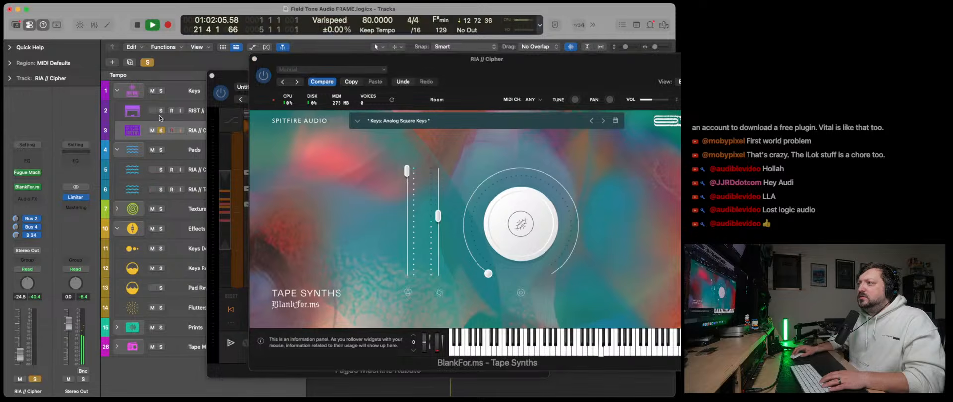
- Change the octave of the red playhead in Fugue Machine Rubato on RIST // Felt That, then reselect the orange playhead
left_click(237, 95)
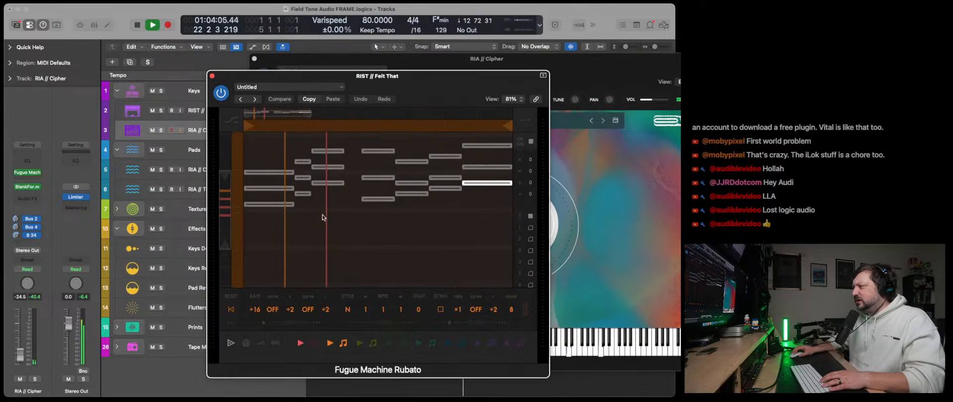
left_click(314, 344)
scroll(413, 322, "right", 5)
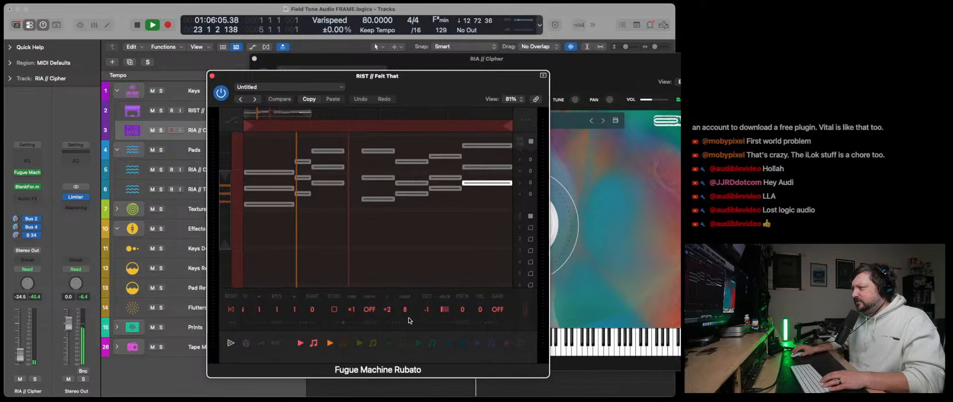
left_click_drag(433, 306, 430, 317)
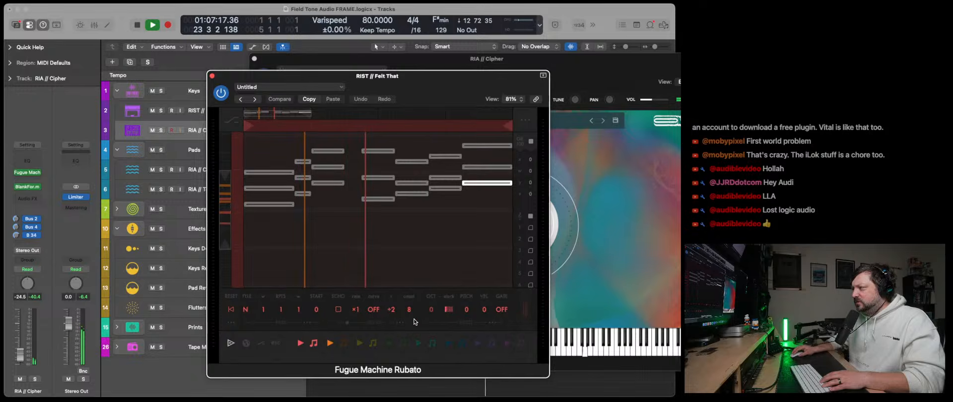
left_click(344, 343)
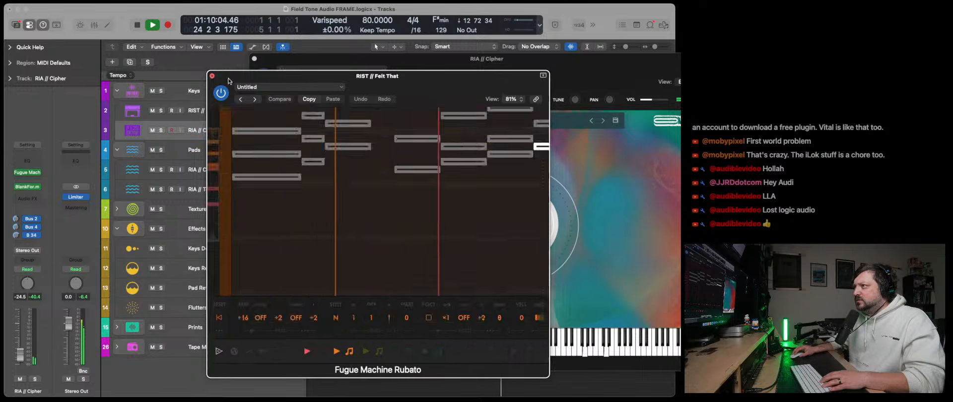
- Load the Keys: Distorted Squares preset in Tape Synths on RIA // Cipher
left_click_drag(491, 65, 403, 68)
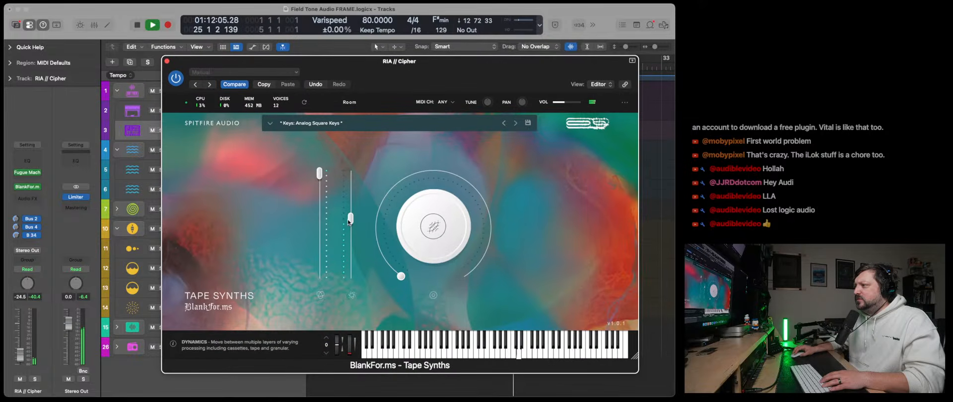
left_click(292, 124)
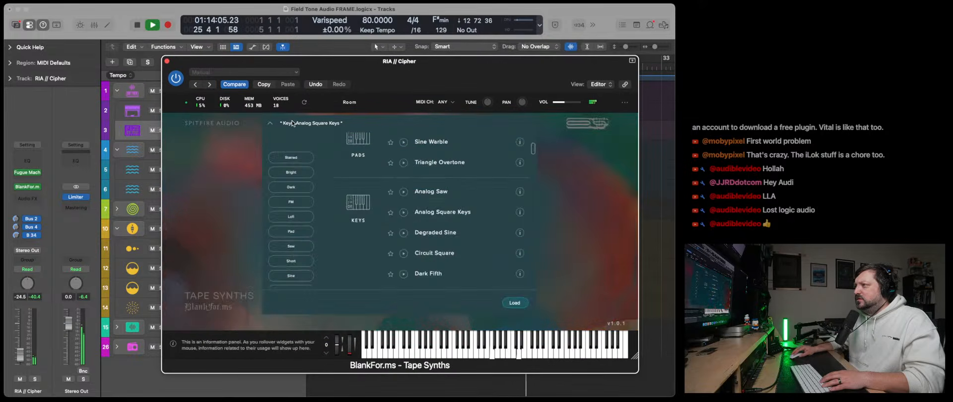
scroll(428, 256, "down", 6)
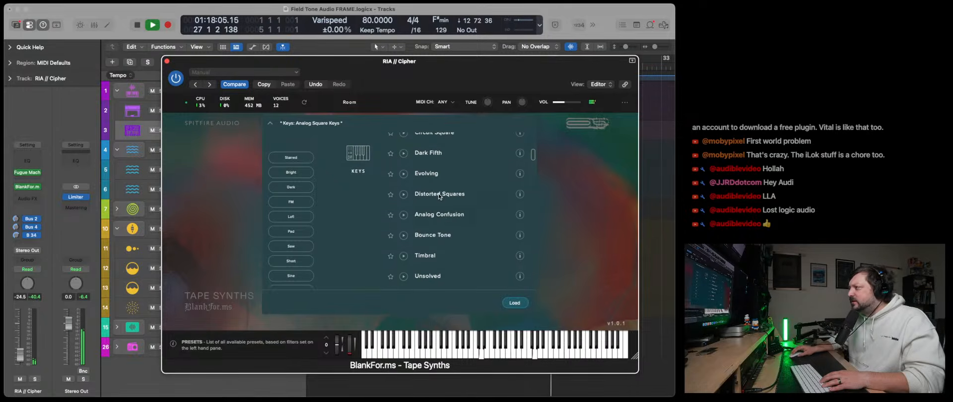
double_click(439, 195)
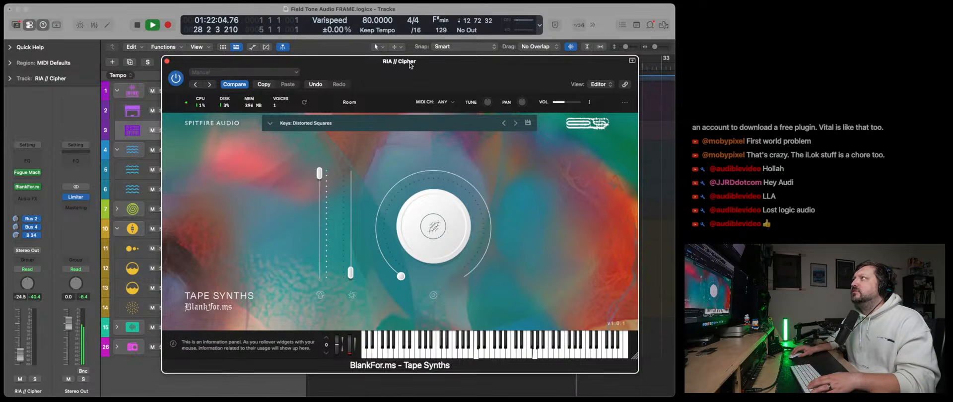
- Raise the Dynamics of Tape Synths to about halfway, turn its Reverb knob up past the middle, and close the plug-in
left_click_drag(410, 65, 380, 67)
left_click_drag(320, 275, 323, 230)
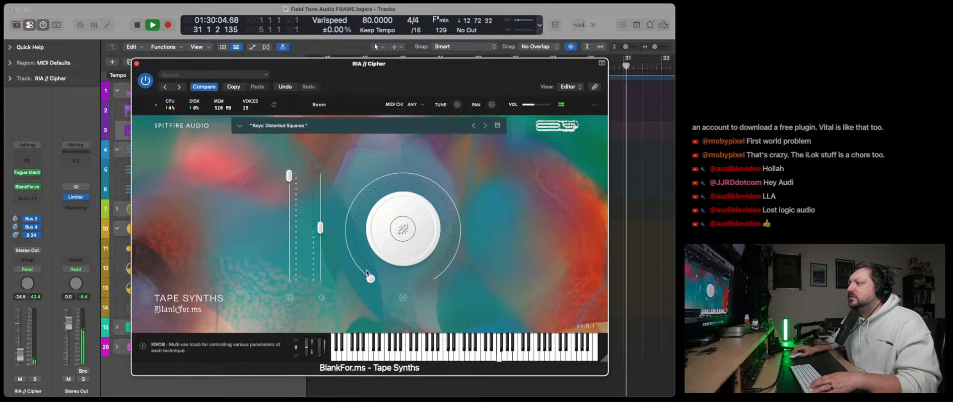
left_click_drag(371, 279, 431, 181)
left_click(403, 239)
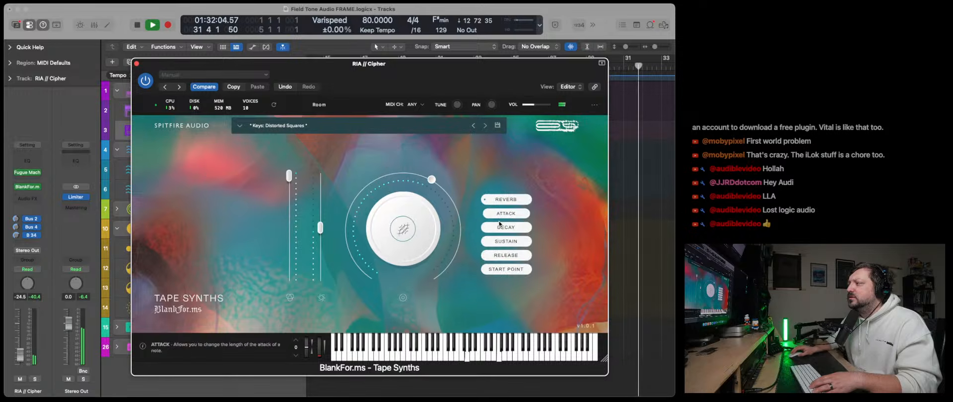
left_click_drag(443, 197, 446, 209)
left_click(137, 64)
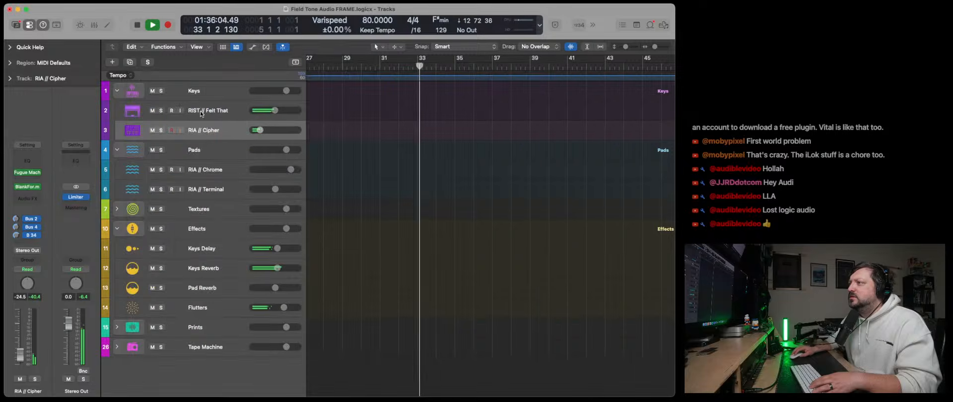
- Raise the RIA // Cipher volume to -14.2 dB and set the RIST // Felt That volume to 0.0 dB
left_click_drag(259, 131, 285, 111)
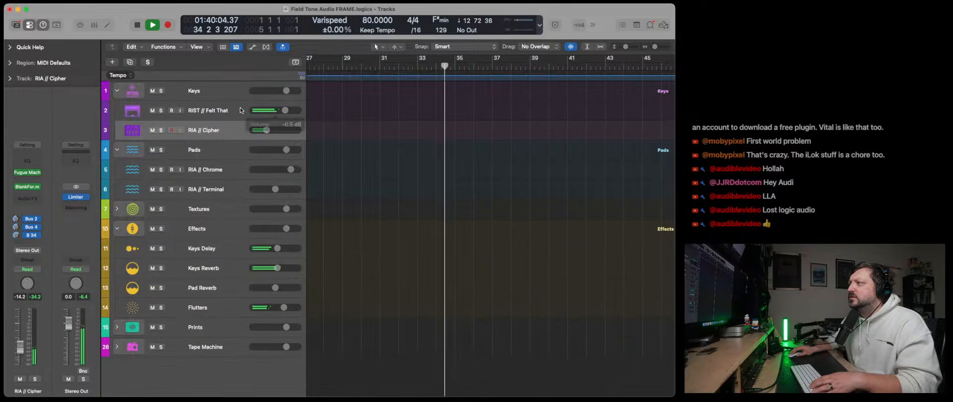
left_click(229, 111)
left_click(286, 111, "alt")
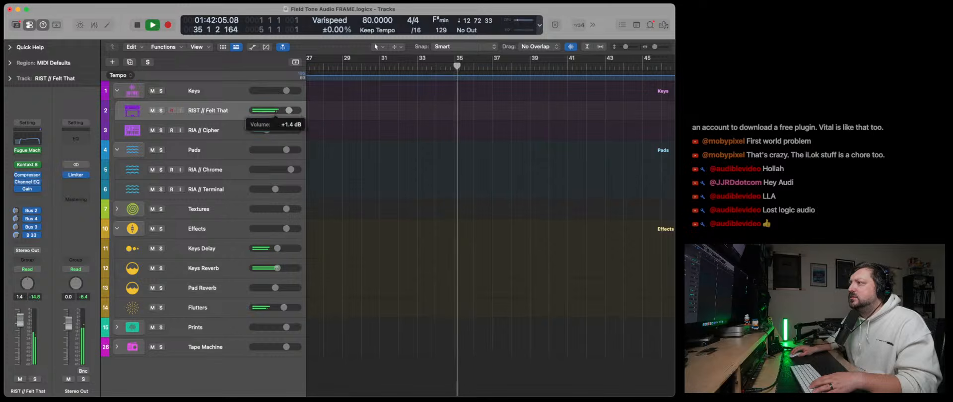
- Open Kontakt 8 on RIST // Felt That and switch it to Classic View
left_click(27, 165)
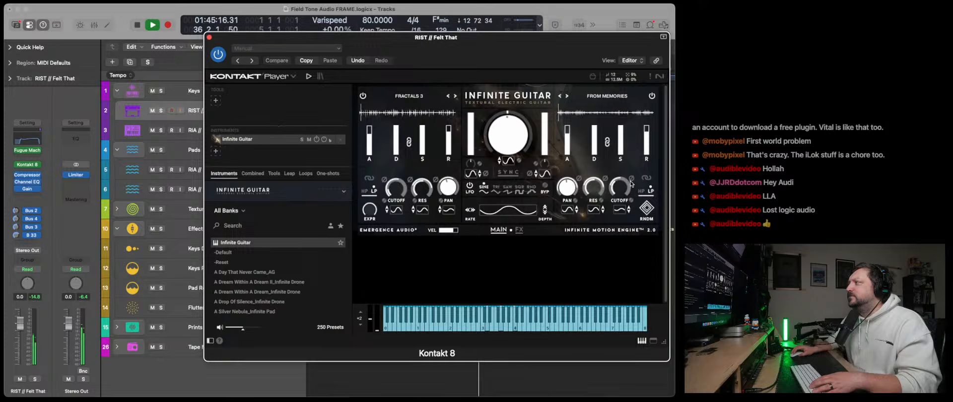
left_click_drag(361, 74, 321, 73)
left_click(251, 77)
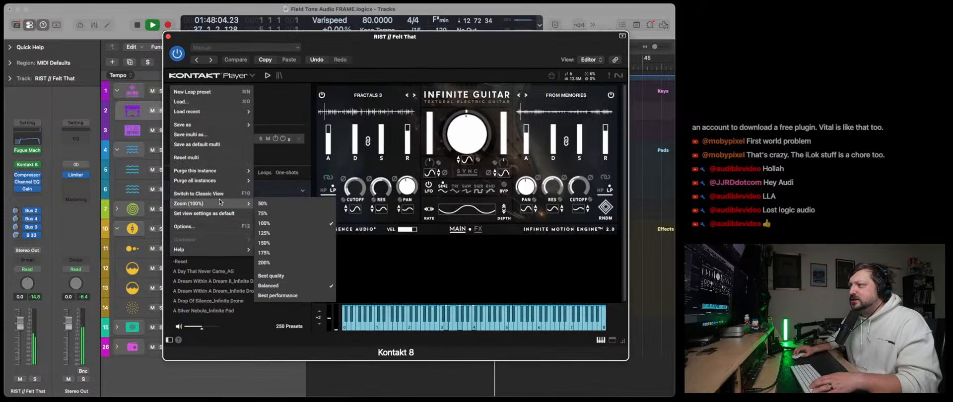
left_click(236, 194)
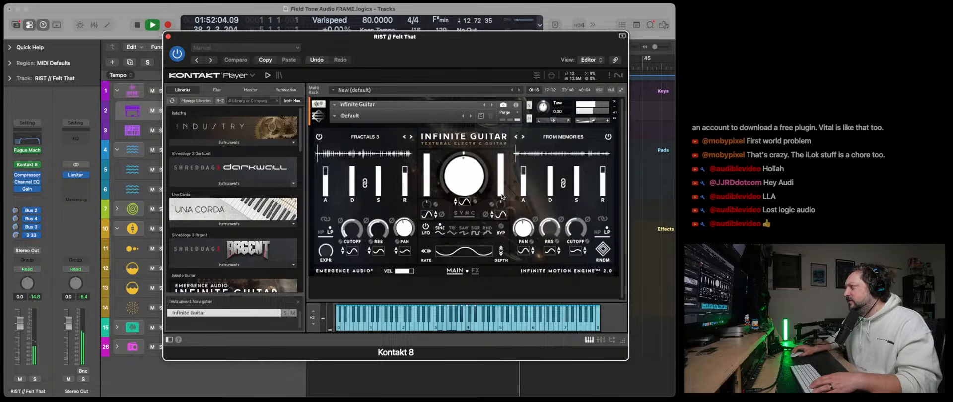
- Randomize the two sound layers of Infinite Guitar twice, adjust its central knob and instrument volume, and close Kontakt
left_click(603, 250)
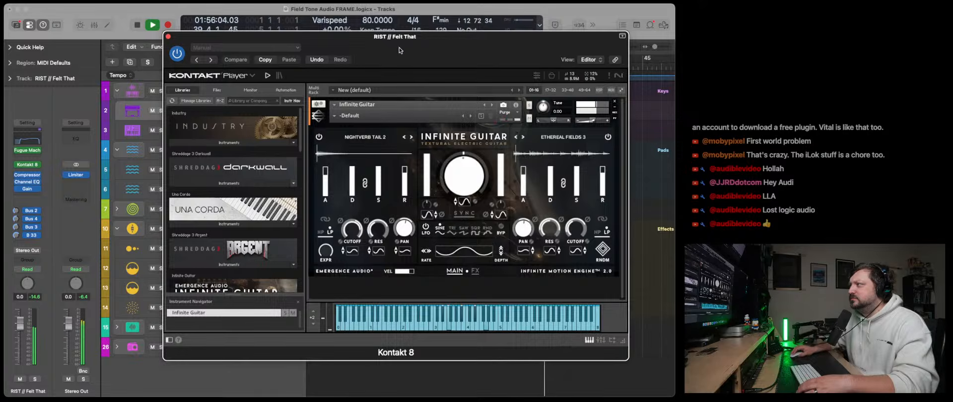
left_click_drag(400, 50, 517, 67)
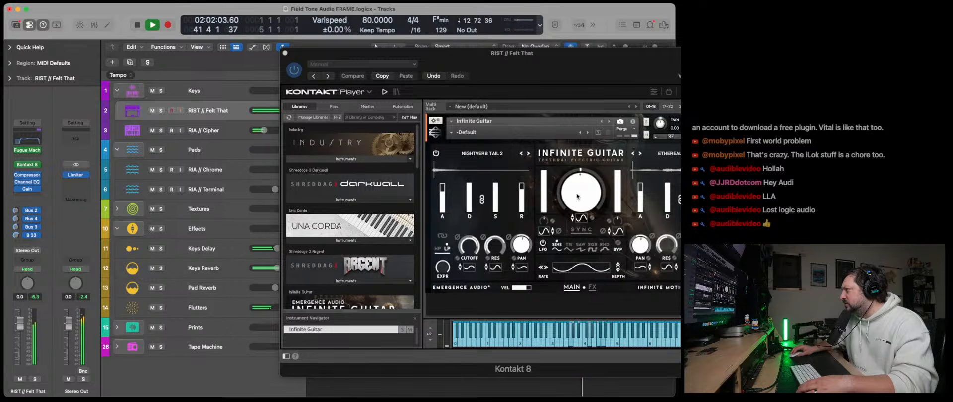
left_click_drag(577, 196, 575, 250)
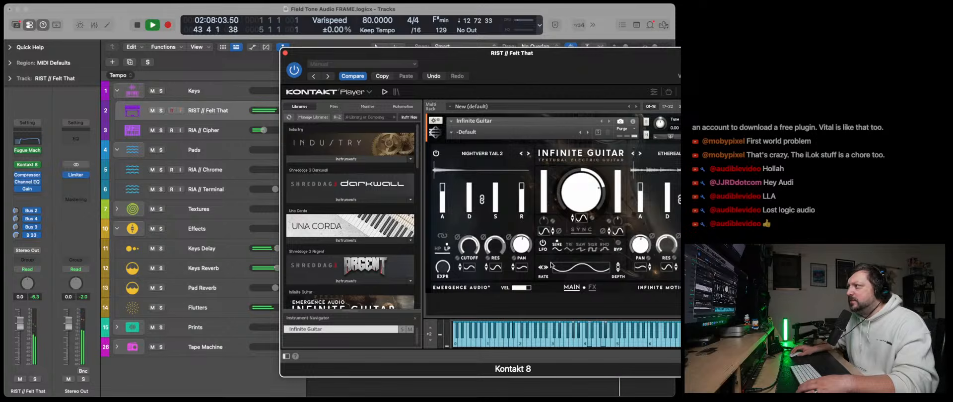
left_click(719, 266)
left_click_drag(617, 76, 475, 63)
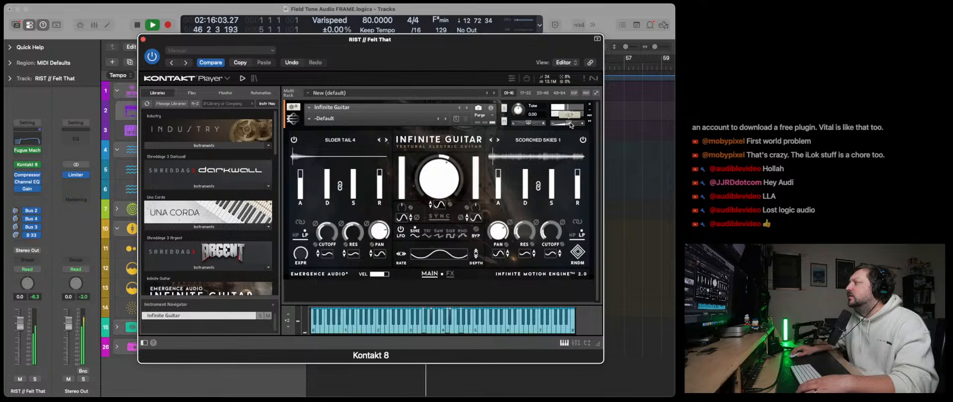
left_click(143, 39)
- Add a Channel EQ to RIA // Cipher with a 160 Hz low cut, a 2120 Hz high cut and a +2.2 dB boost at 1040 Hz
left_click(202, 136)
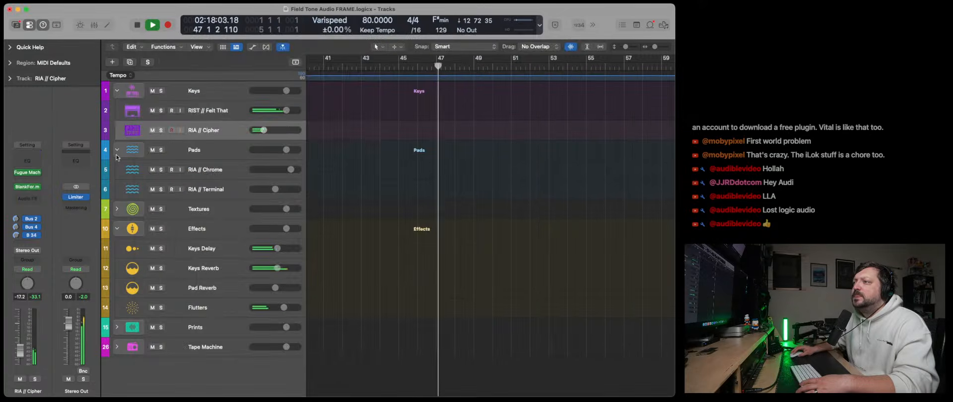
left_click(30, 161)
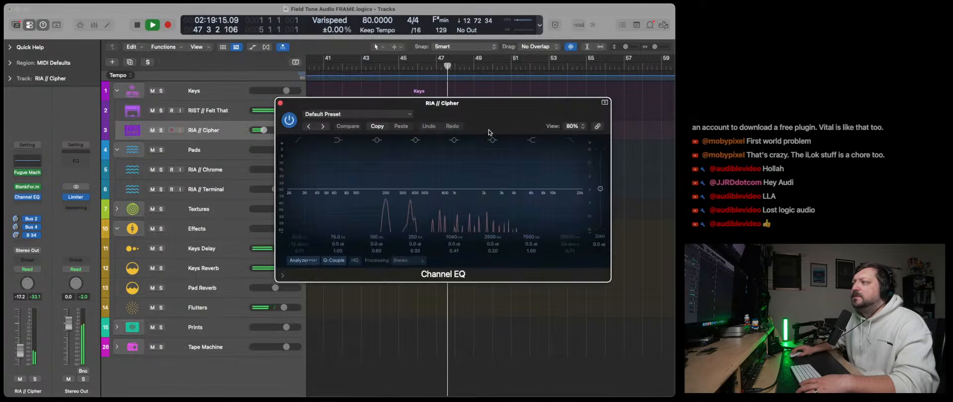
left_click(570, 141)
left_click_drag(568, 192, 473, 195)
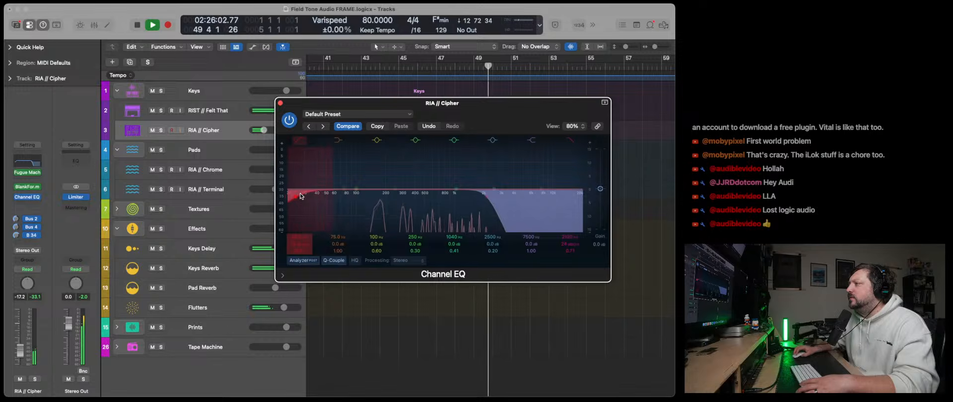
left_click_drag(300, 195, 382, 195)
left_click_drag(454, 193, 455, 187)
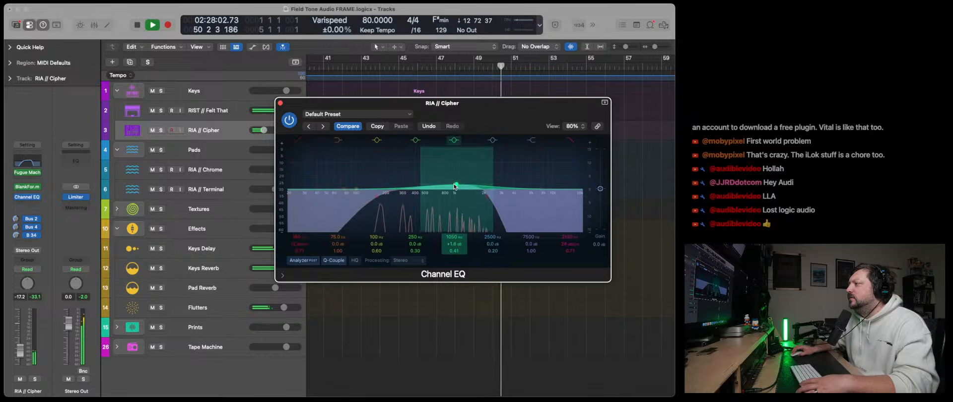
left_click(281, 103)
- Boost the upper mids by about 4.1 dB around 1970 Hz in the Channel EQ on RIST // Felt That
left_click(213, 110)
left_click(27, 140)
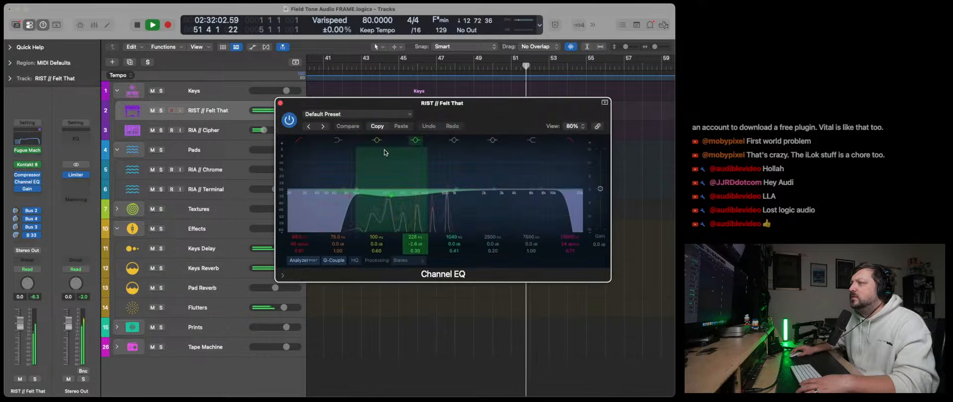
left_click_drag(448, 193, 475, 175)
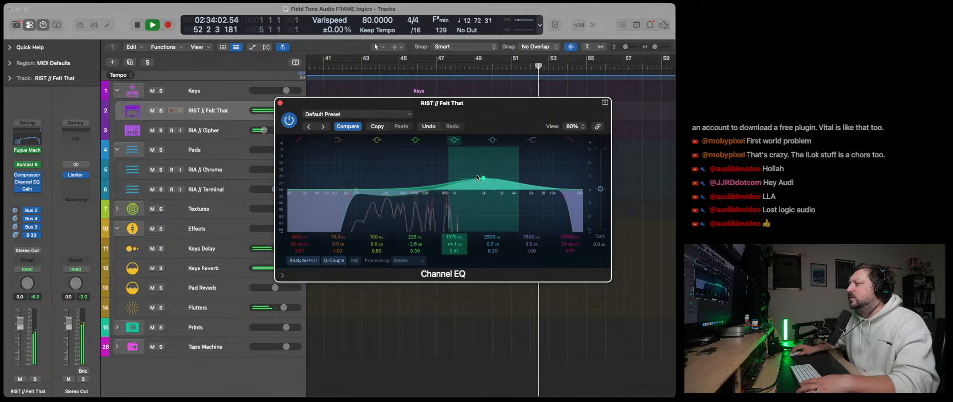
left_click(280, 103)
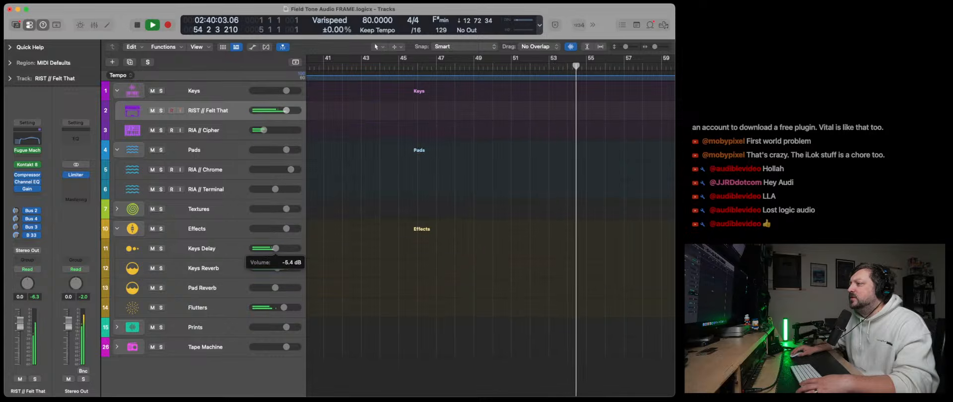
- Lower Keys Delay to -5.4 dB, Keys Reverb slightly and RIST // Felt That to about -9 dB, and raise RIA // Chrome to 3.3 dB
left_click_drag(278, 268, 274, 269)
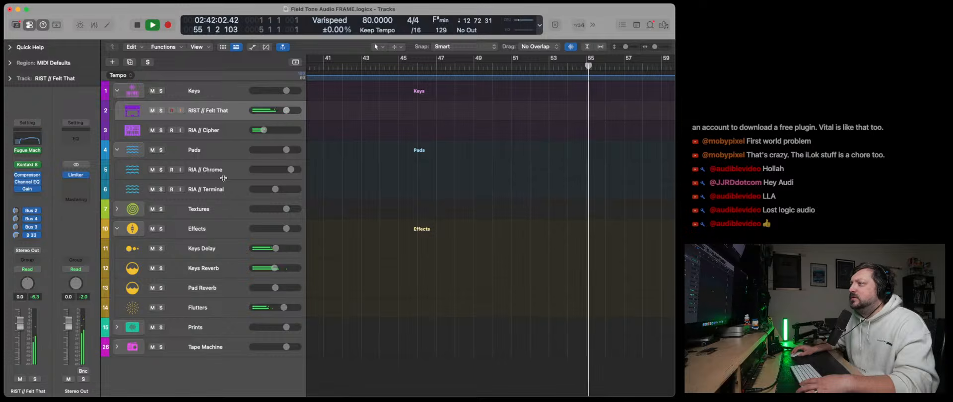
left_click(210, 168)
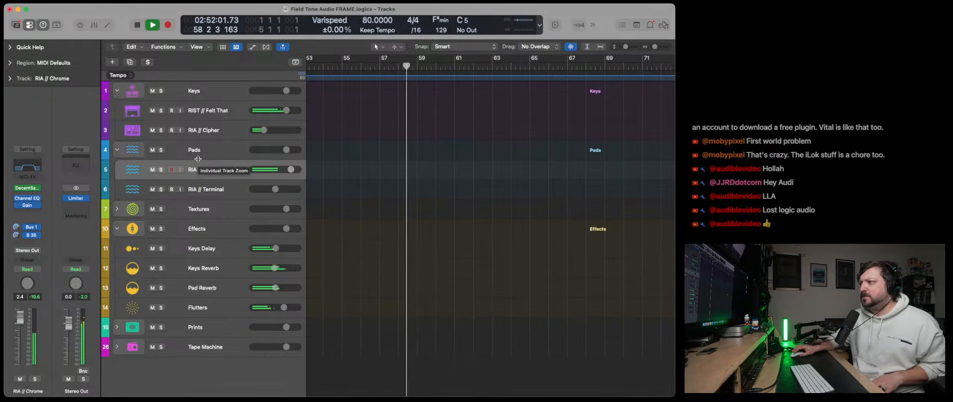
left_click_drag(286, 172, 288, 172)
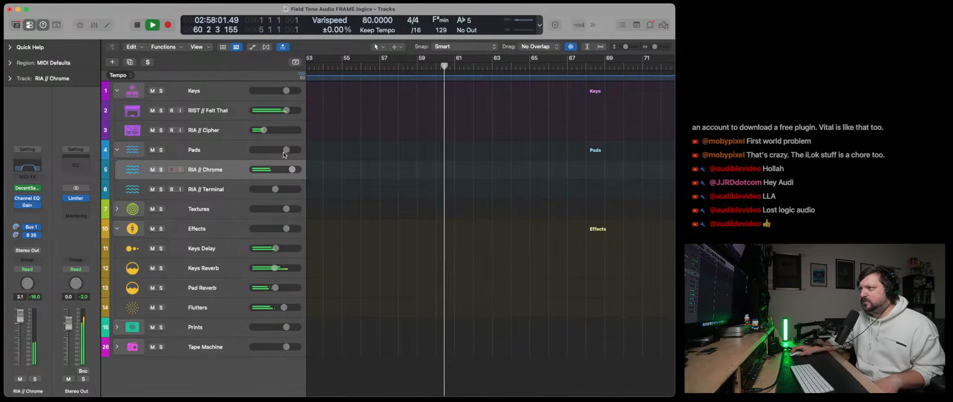
left_click(287, 112)
left_click_drag(287, 111, 271, 110)
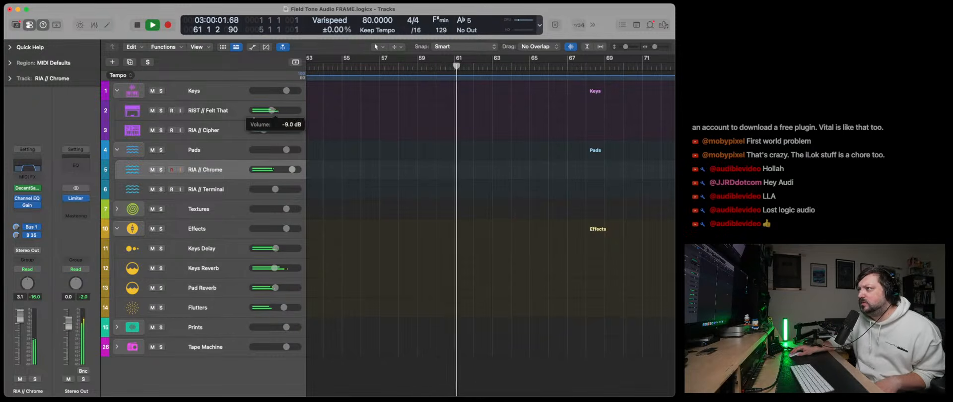
left_click_drag(291, 170, 291, 170)
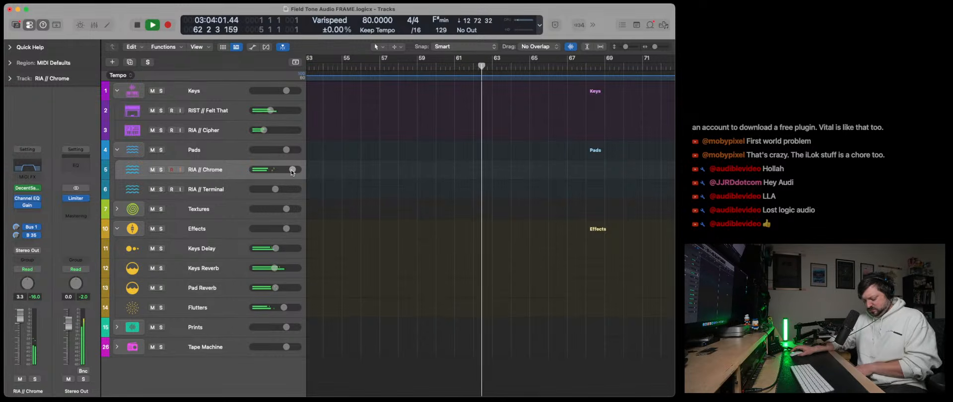
- Lower RIA // Chrome to 2.6 dB and RIST // Felt That to -21.0 dB
left_click_drag(292, 169, 290, 169)
mouse_move(271, 110)
left_mouse_down()
mouse_move(259, 130)
mouse_move(260, 112)
left_mouse_up()
scroll(261, 114, "left", 1)
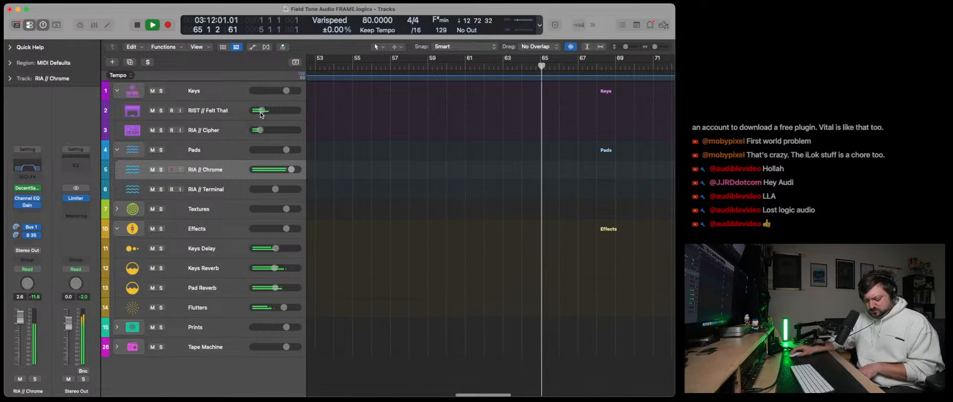
scroll(261, 115, "left", 1)
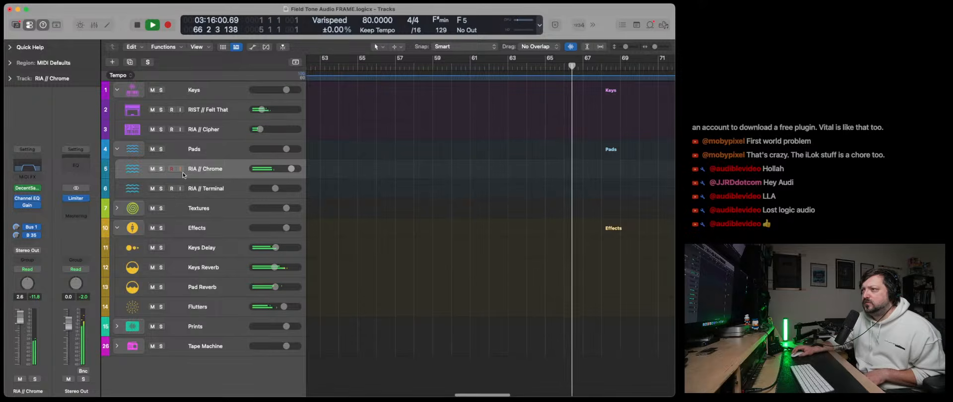
- Lower Keys Reverb slightly, Keys Delay to -14.0 dB and Flutters to -6.2 dB, and raise the Pad Reverb level
left_click(222, 129)
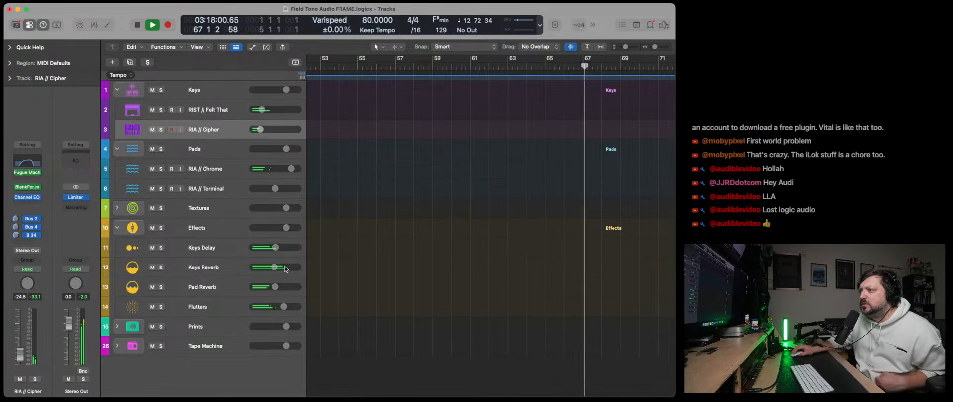
left_click_drag(276, 268, 257, 254)
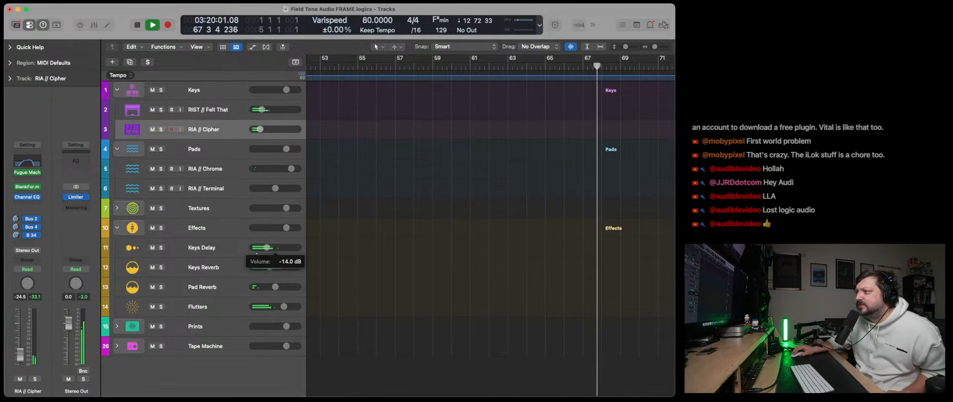
left_click_drag(284, 307, 275, 307)
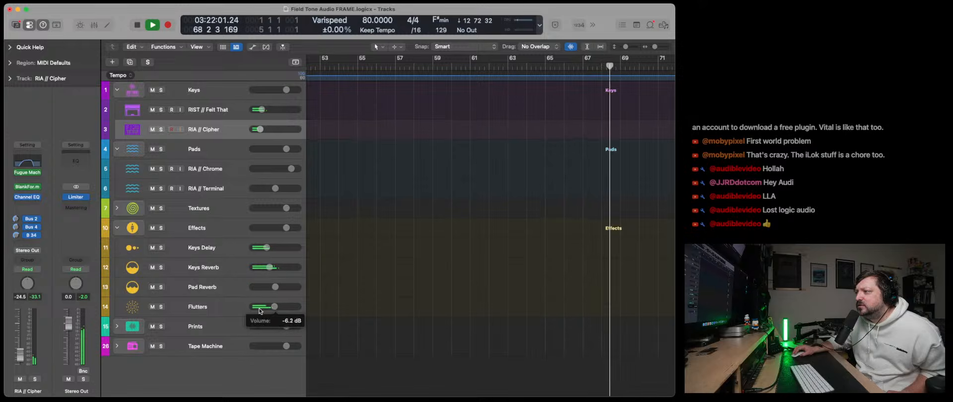
left_click(222, 172)
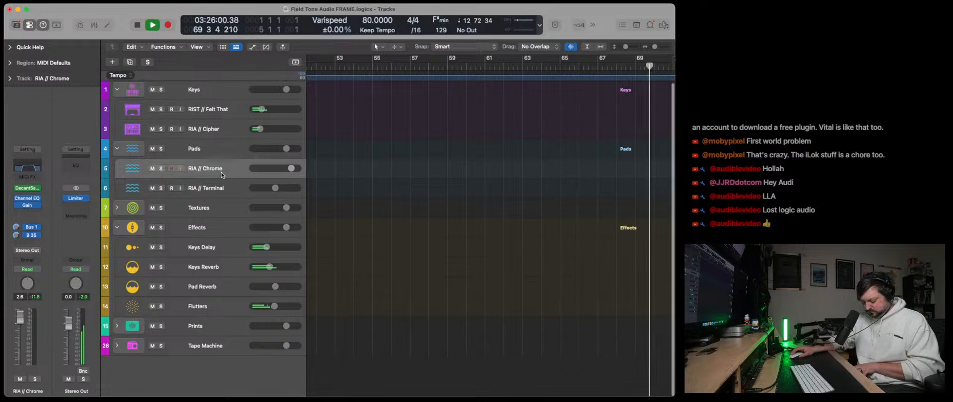
left_click_drag(274, 291, 291, 289)
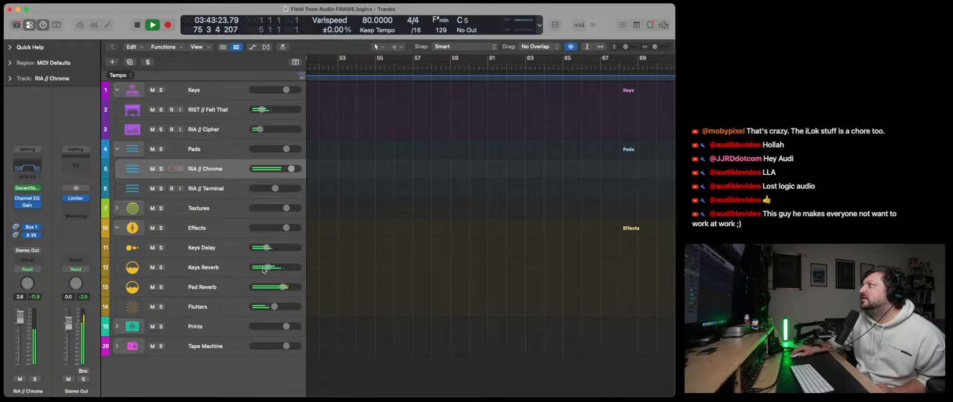
- Stop playback and return to the start of the project at bar 1
scroll(264, 270, "left", 2)
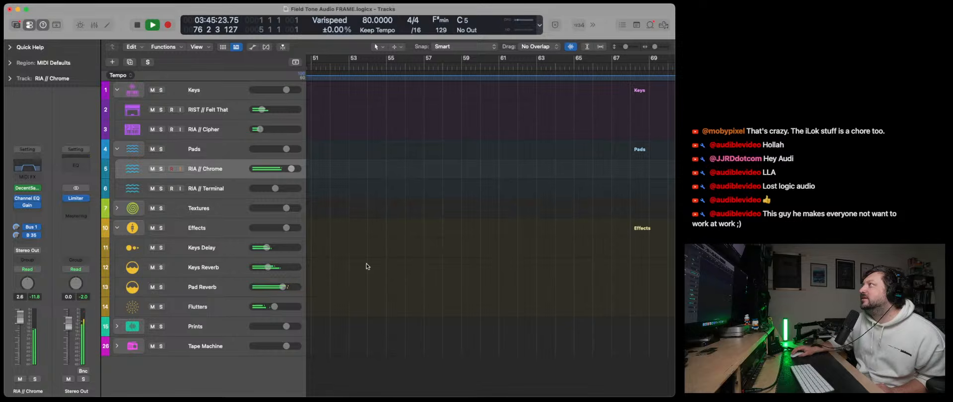
scroll(499, 258, "left", 10)
scroll(498, 259, "left", 15)
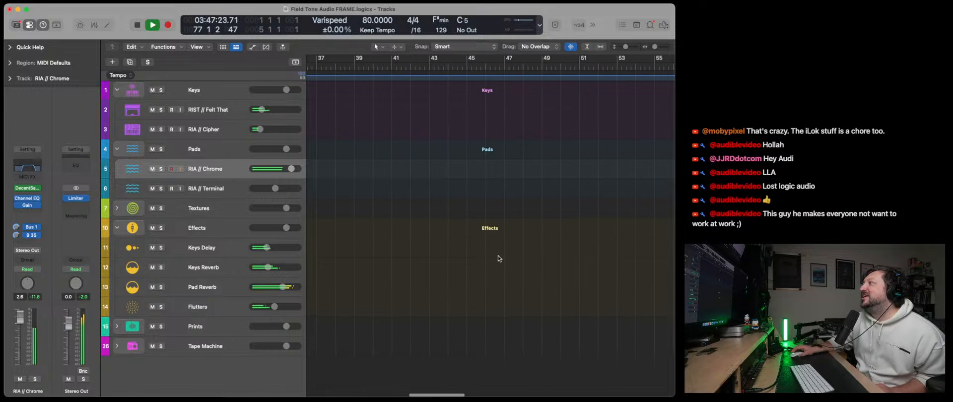
scroll(498, 258, "left", 11)
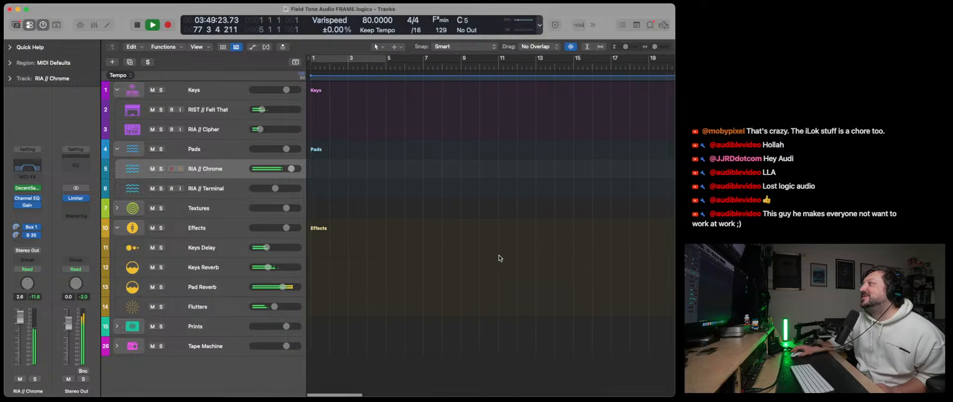
left_click(137, 25)
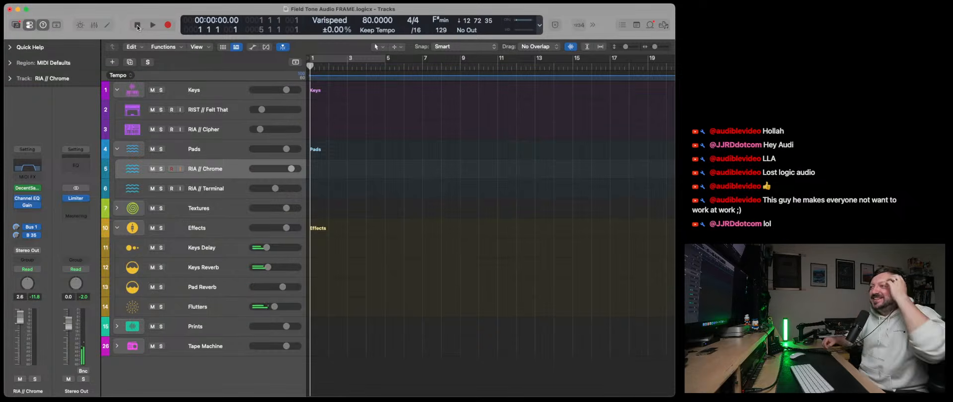
- Remove the Fugue Machine Rubato MIDI effect from RIST // Felt That and RIA // Cipher
left_click(196, 113)
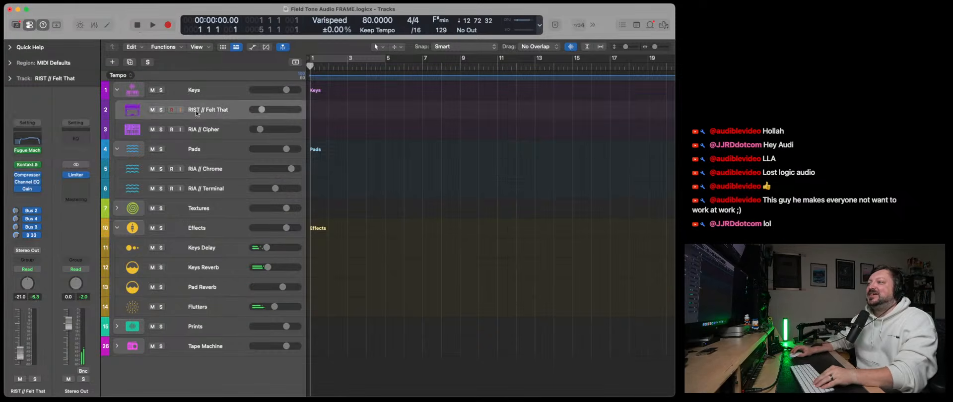
left_click(37, 151)
left_click(57, 184)
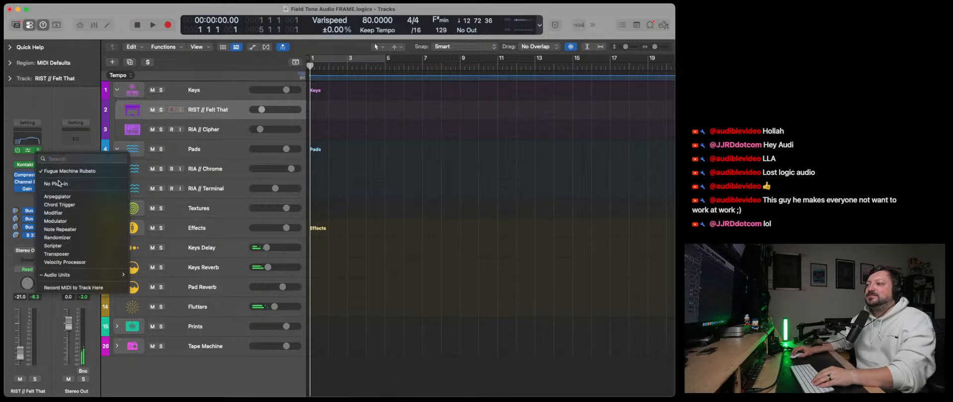
left_click(211, 124)
left_click(38, 173)
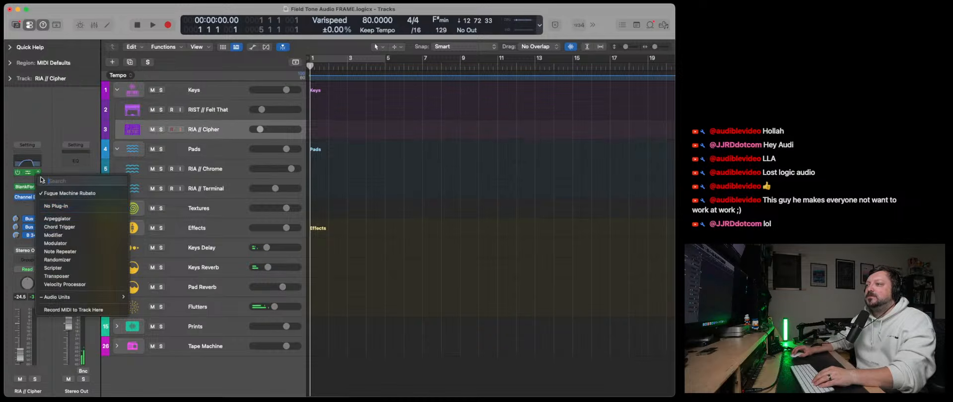
left_click(59, 205)
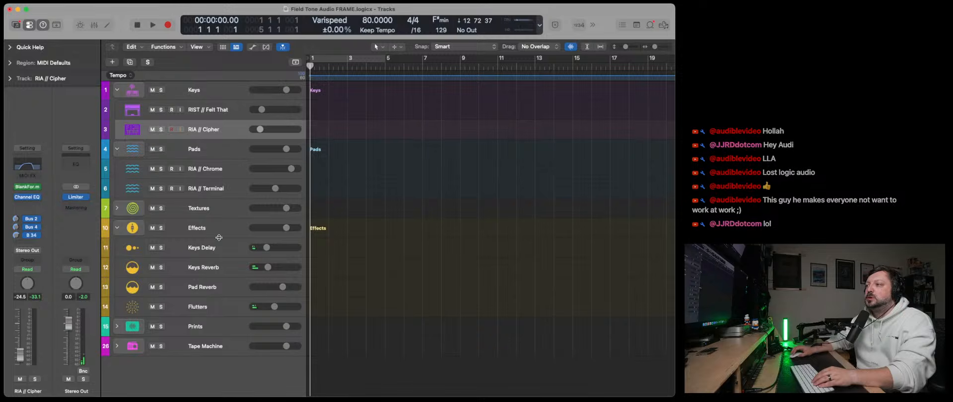
- Switch through RIA // Chrome and RIA // Cipher to RIST // Felt That and raise its level to -3.3 dB
left_click(216, 172)
left_click(209, 132)
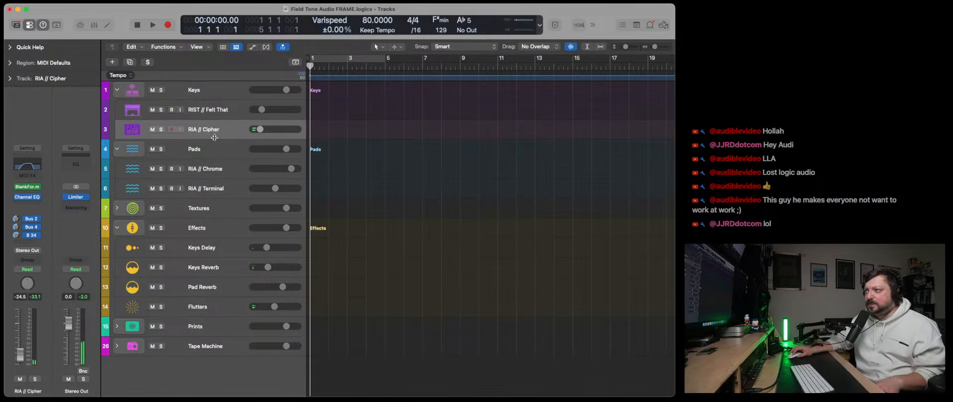
left_click(209, 115)
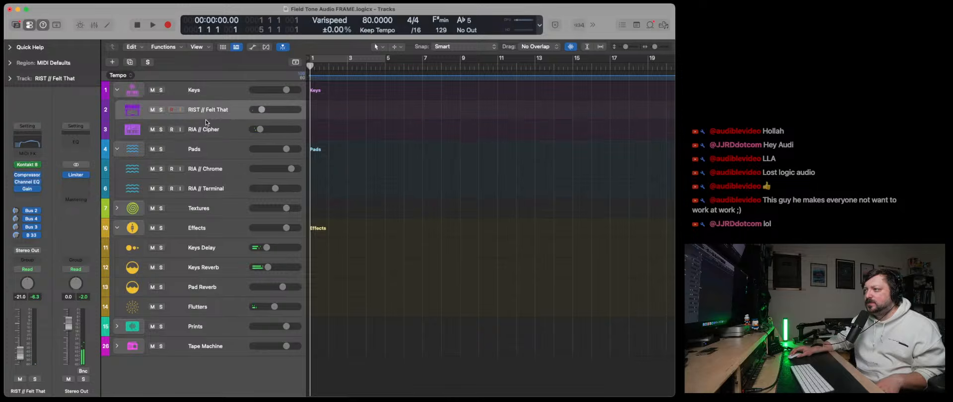
left_click_drag(261, 109, 281, 109)
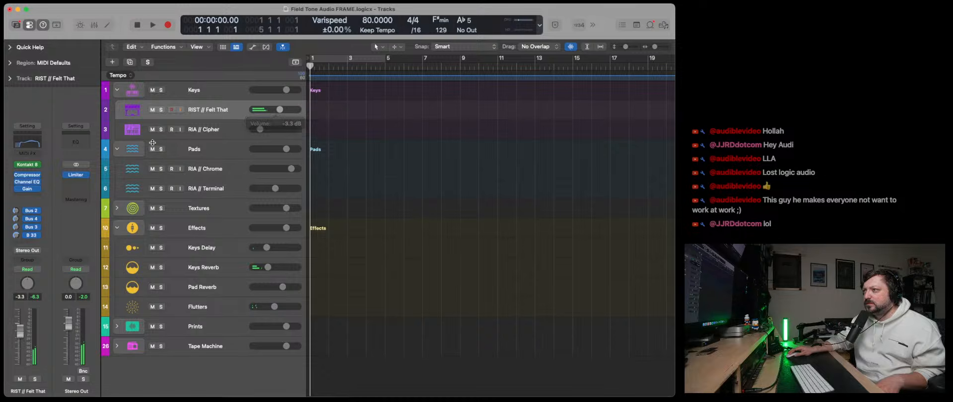
- Adjust the first layer's cutoff and the instrument volume of Infinite Guitar on RIST // Felt That, and close Kontakt
left_click(28, 165)
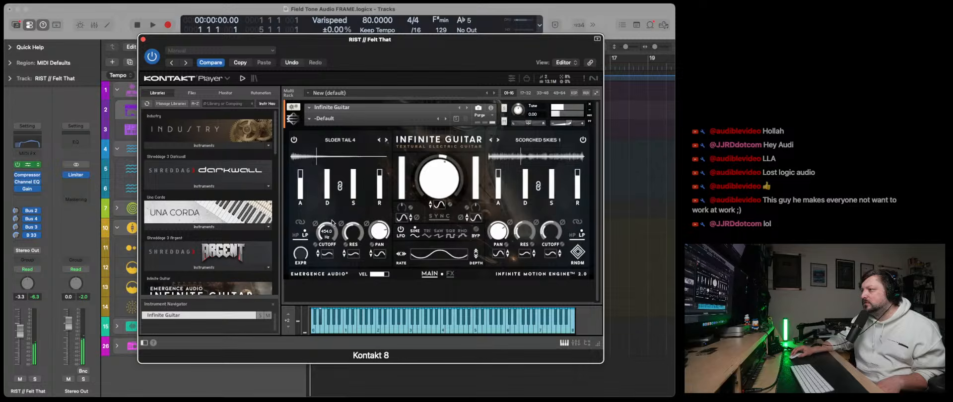
left_click_drag(333, 222, 335, 216)
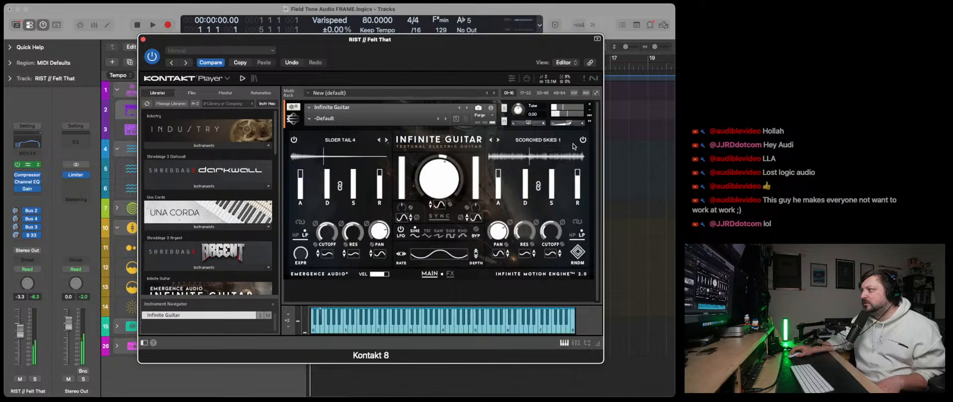
left_click_drag(572, 124, 579, 125)
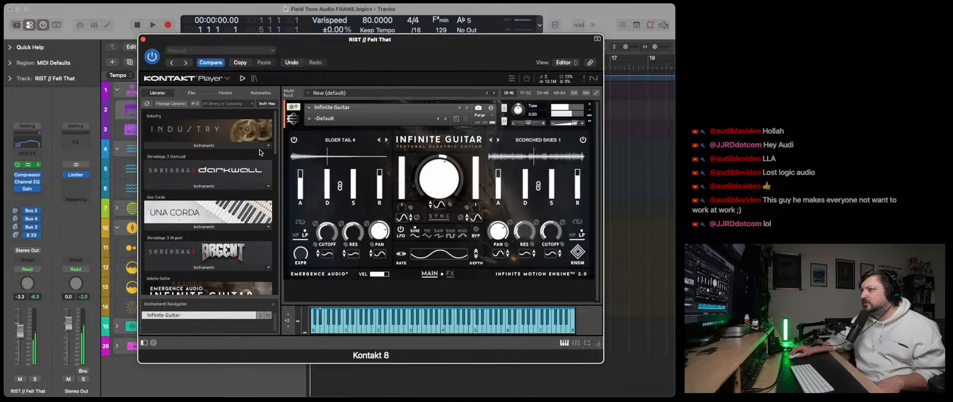
left_click(143, 39)
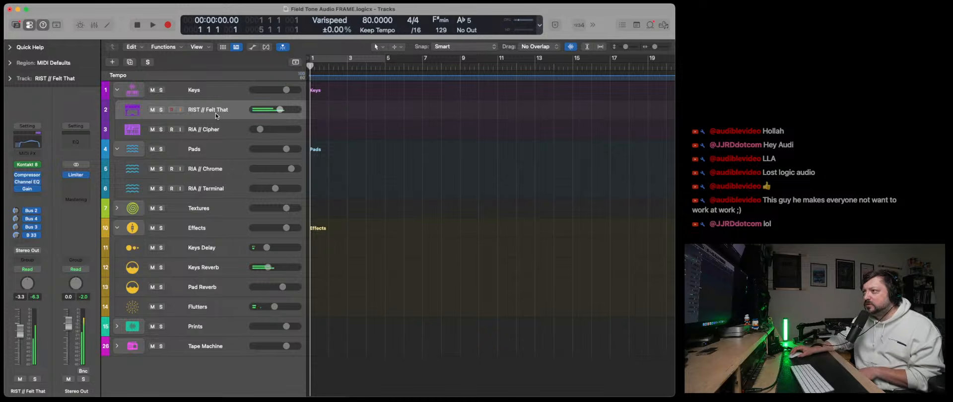
- Lower RIST // Felt That to about -6 dB, check its Gain plug-in, and raise Flutters slightly
left_click_drag(280, 110, 275, 110)
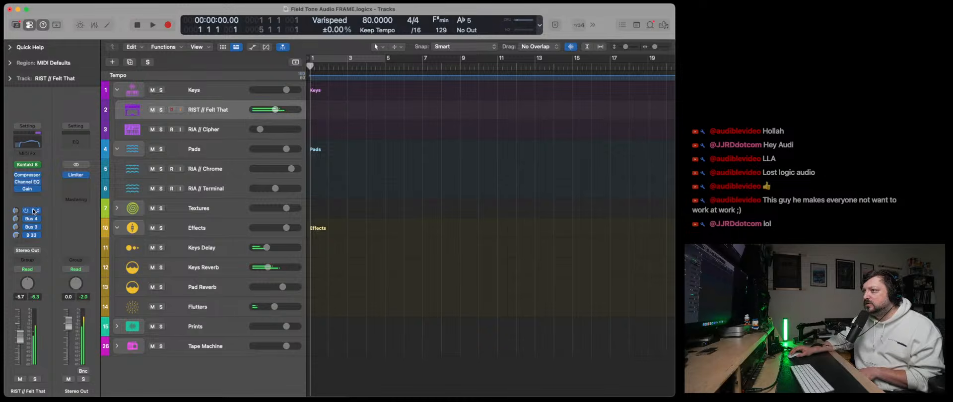
left_click(27, 189)
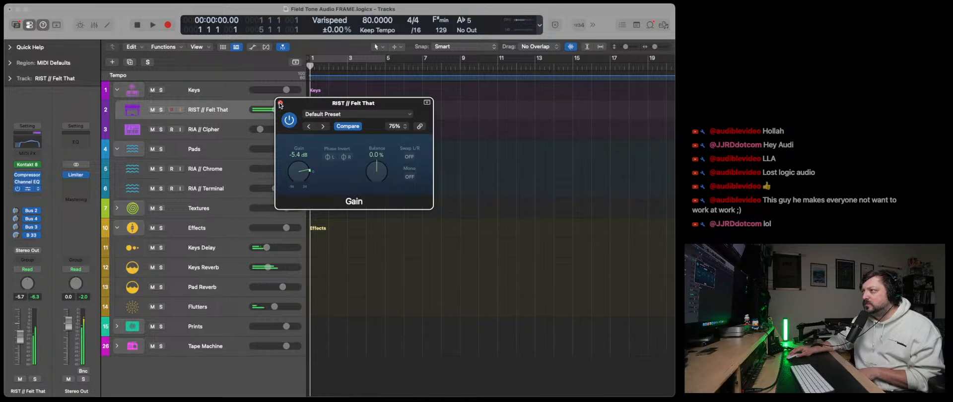
left_click(281, 104)
left_click_drag(276, 307, 280, 307)
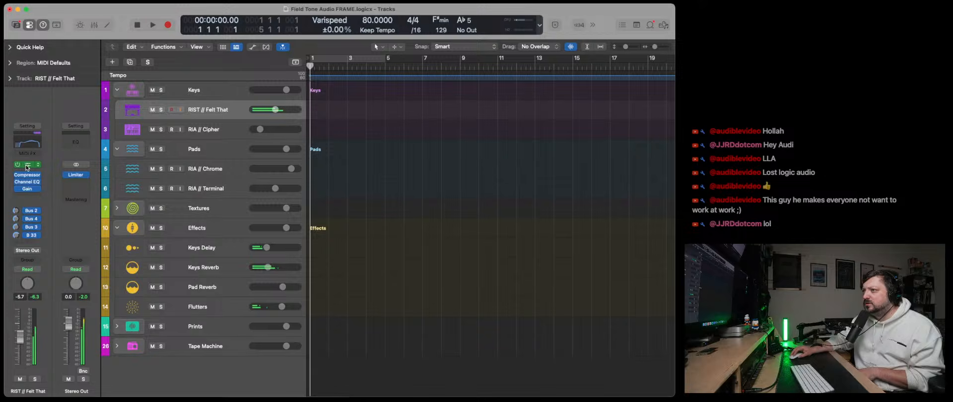
- Randomize Infinite Guitar's layers until Algorithmic 1 and Starlab Tail 3 are loaded, adjust the first layer's cutoff, and close Kontakt
left_click(26, 166)
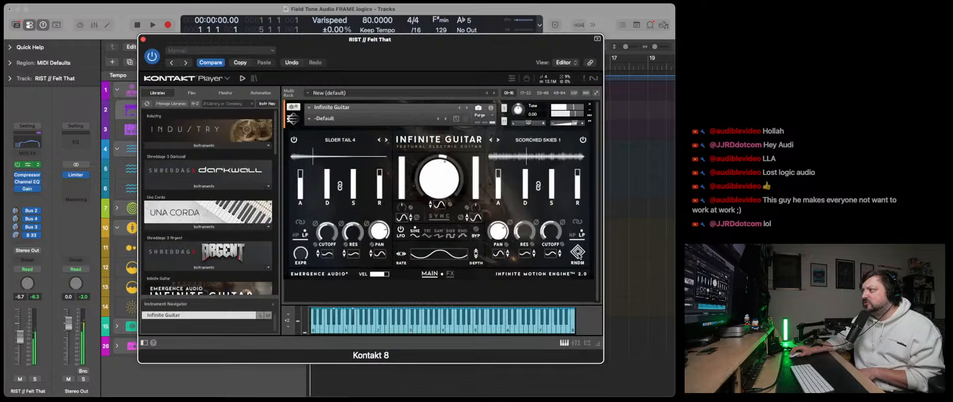
left_click(579, 254)
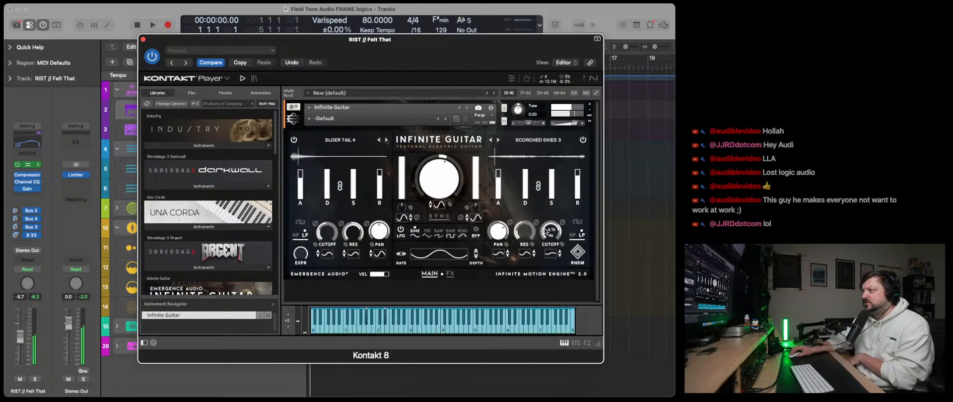
mouse_move(324, 222)
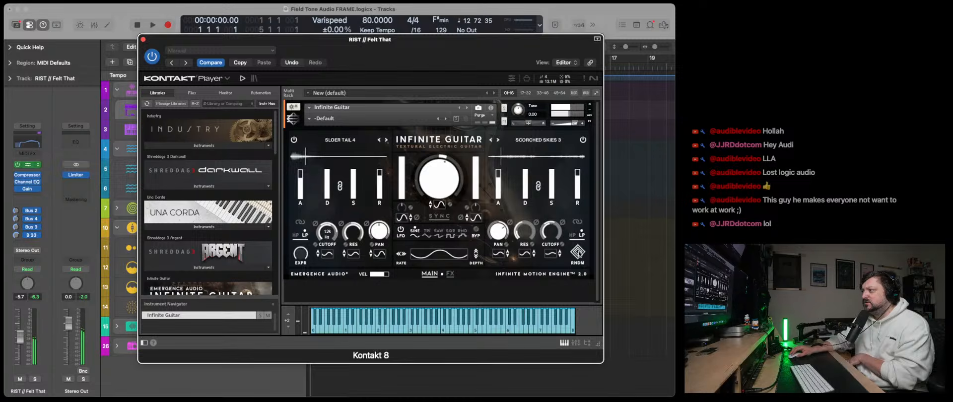
left_click(578, 253)
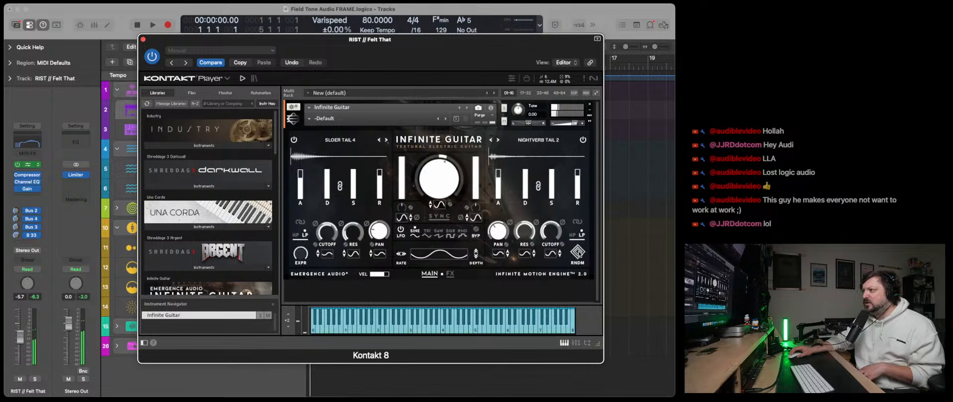
left_click(577, 252)
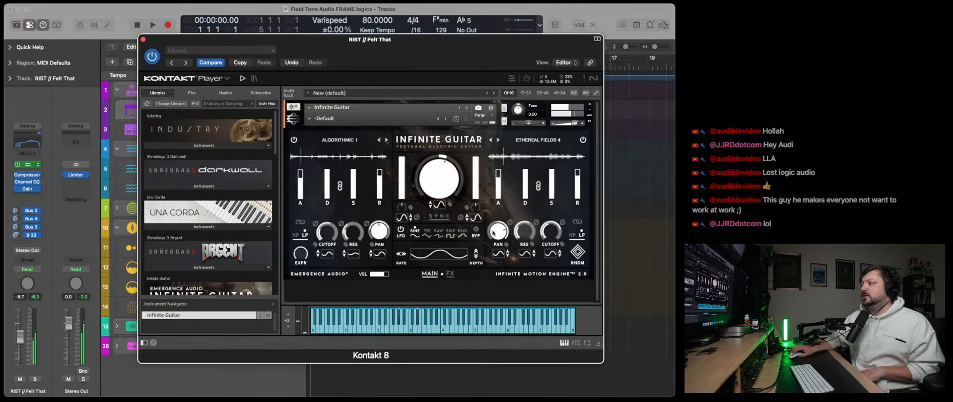
left_click(578, 253)
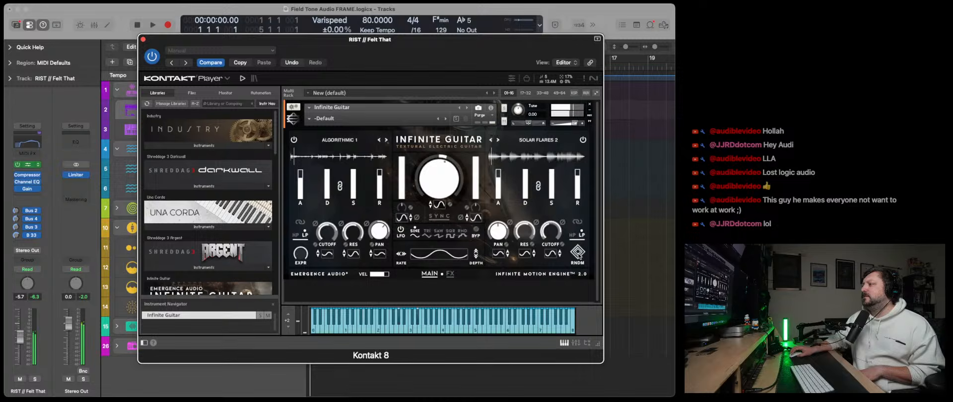
left_click(578, 254)
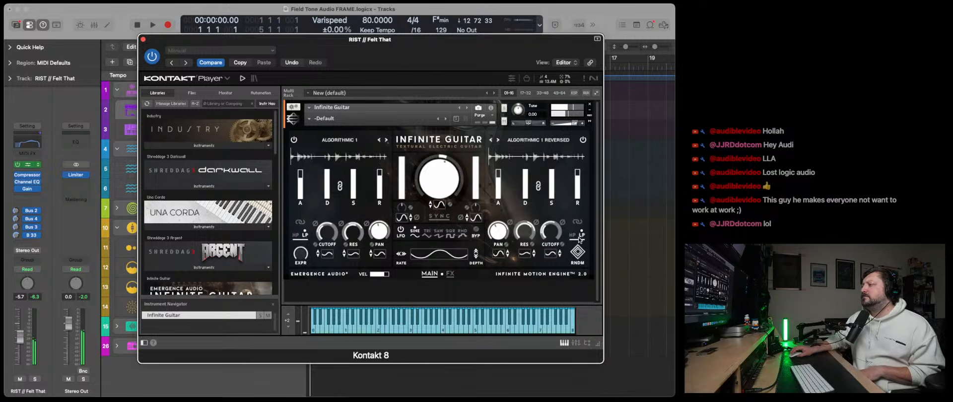
left_click(578, 254)
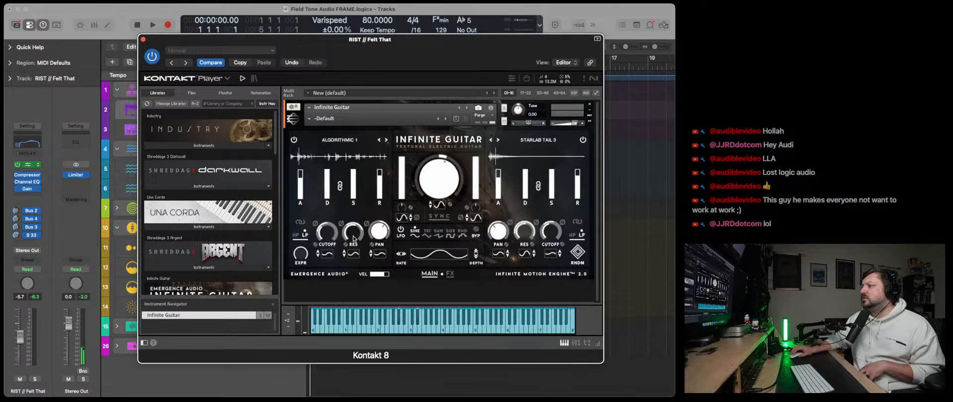
left_click_drag(328, 231, 331, 216)
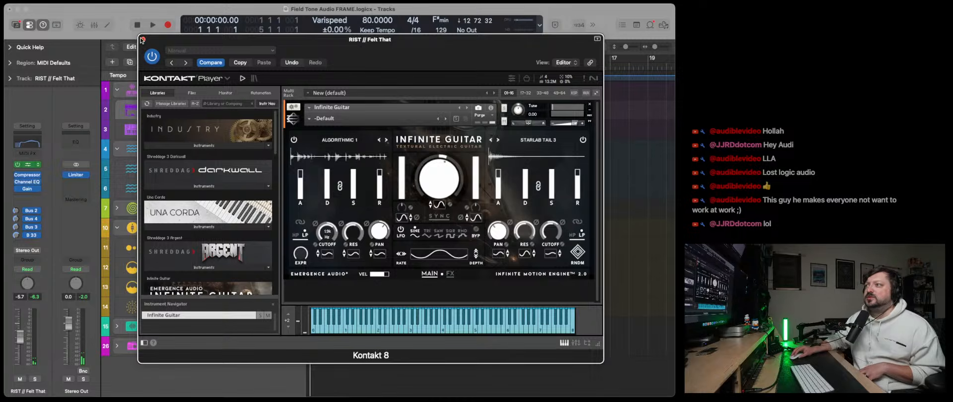
left_click(143, 39)
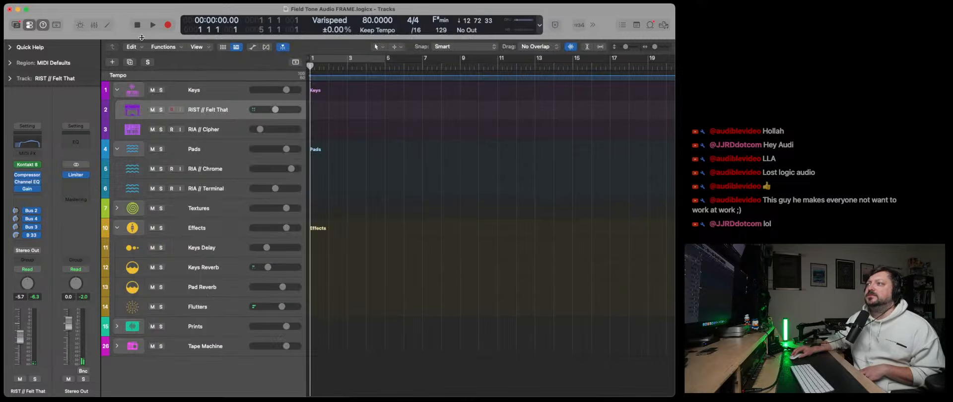
- Record a short two-note part on RIST // Felt That from bar 1 and extend its region to bar 17
left_click(169, 26)
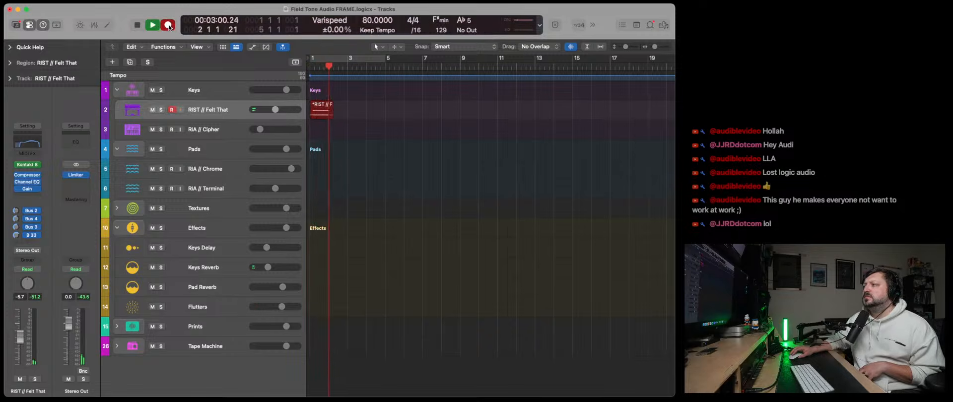
key("space")
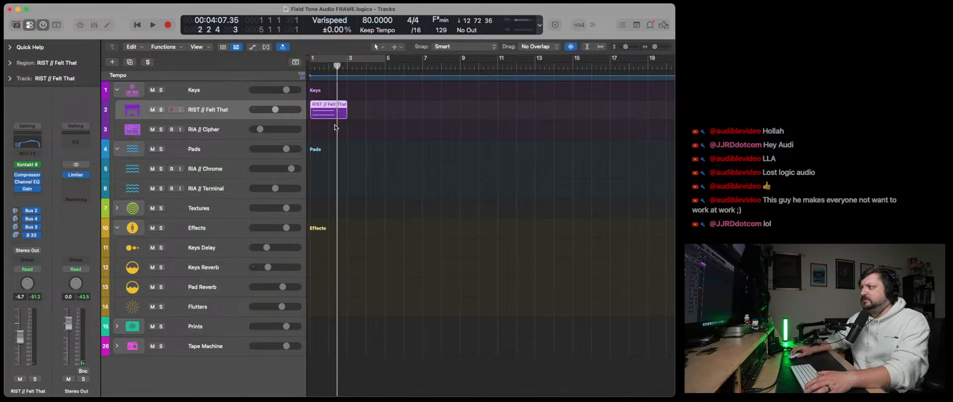
left_click_drag(325, 110, 611, 123)
left_click(347, 121)
- Lengthen both notes of the RIST // Felt That region to its end at bar 17 and transpose them down an octave
key("e")
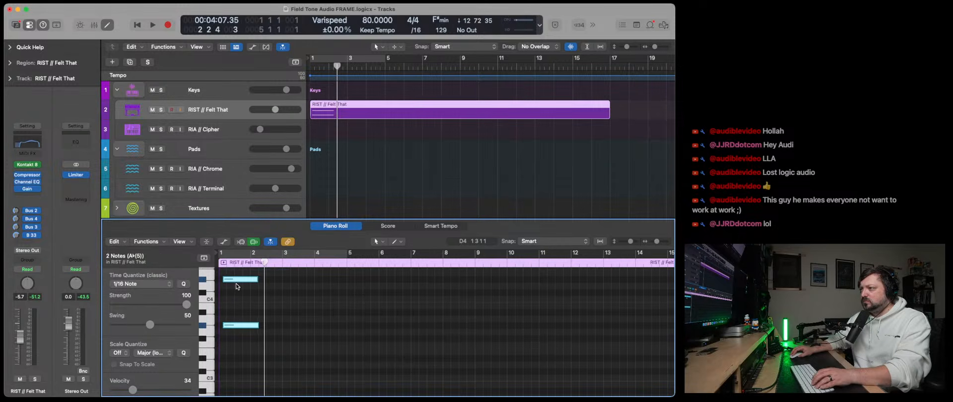
left_click_drag(238, 281, 511, 296)
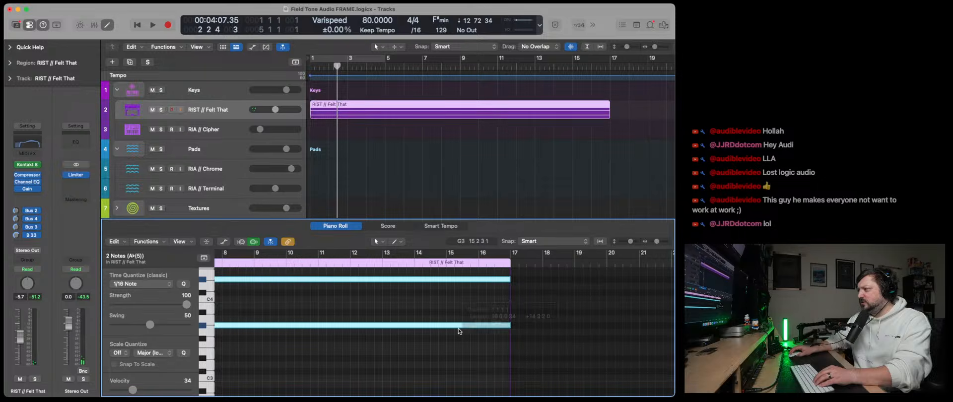
scroll(459, 331, "left", 10)
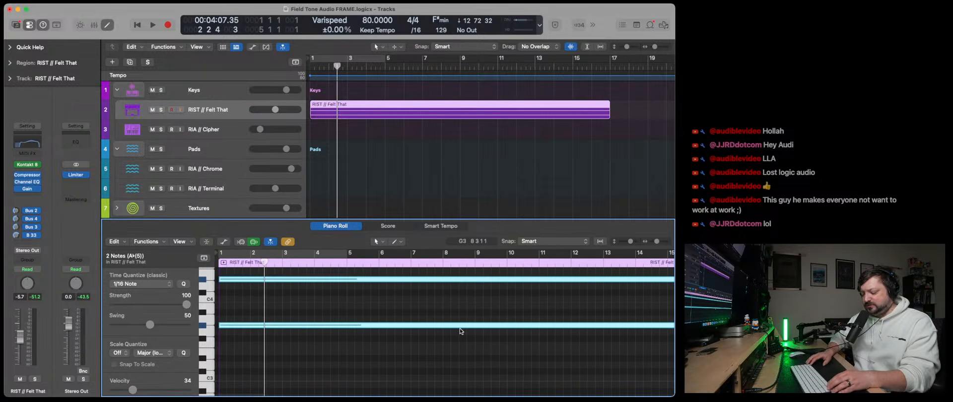
key("alt+shift+Down")
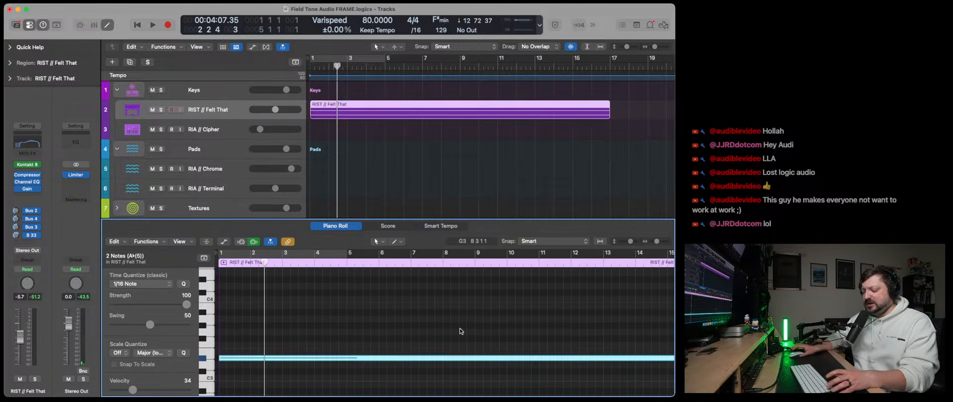
scroll(460, 332, "down", 5)
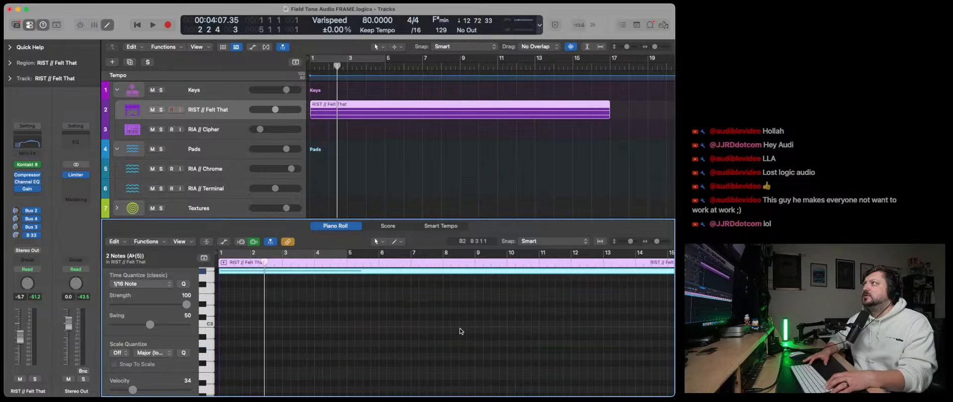
- Play the region from the start, raise RIST // Felt That to -0.6 dB, and randomize Infinite Guitar's layers to Algorithmic 1 and Odd Worlds
key("Return")
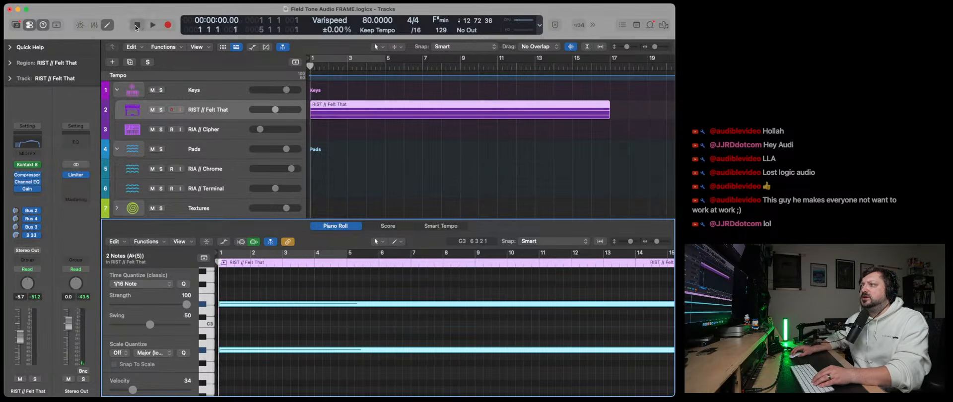
key("space")
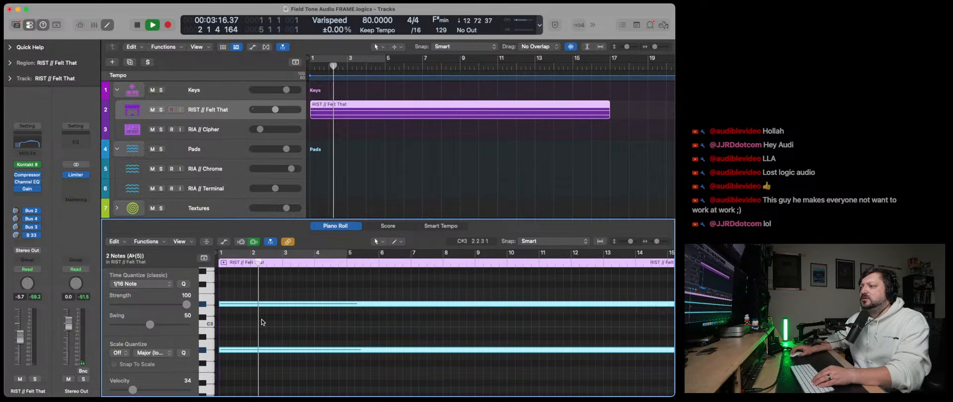
left_click_drag(275, 109, 285, 109)
left_click(27, 165)
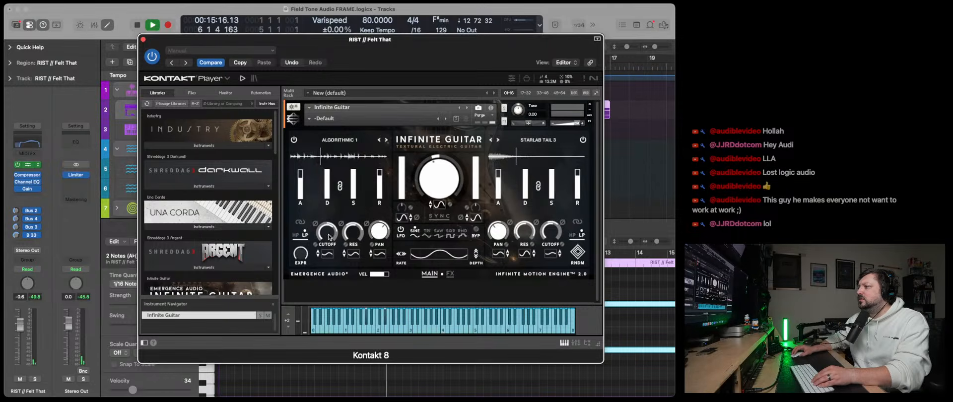
mouse_move(336, 224)
mouse_move(552, 230)
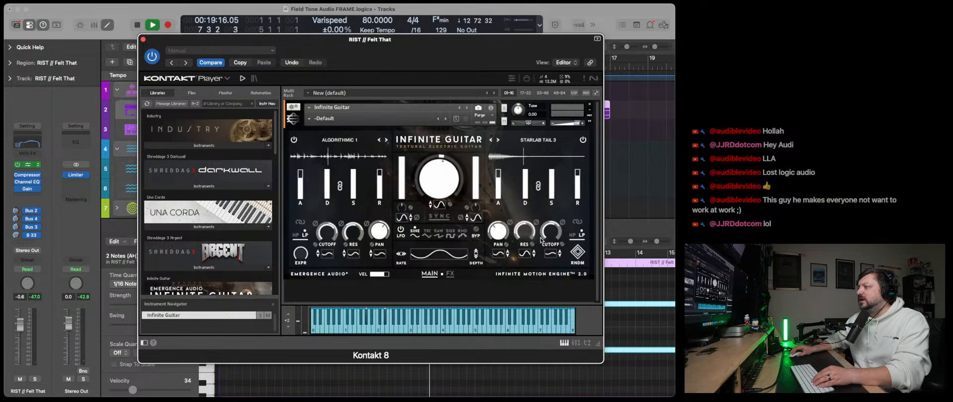
left_click(578, 254)
key("space")
key("Return")
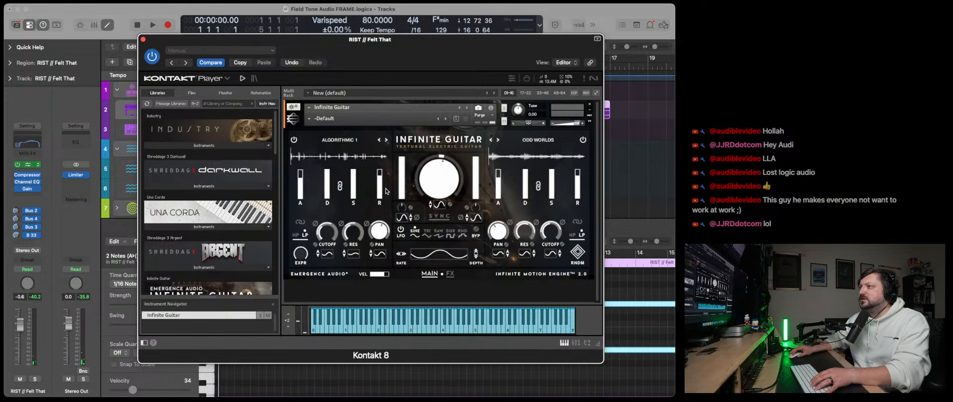
- Pull Infinite Guitar's first layer volume all the way down during playback, close Kontakt, and lower RIST // Felt That to -3.9 dB
key("space")
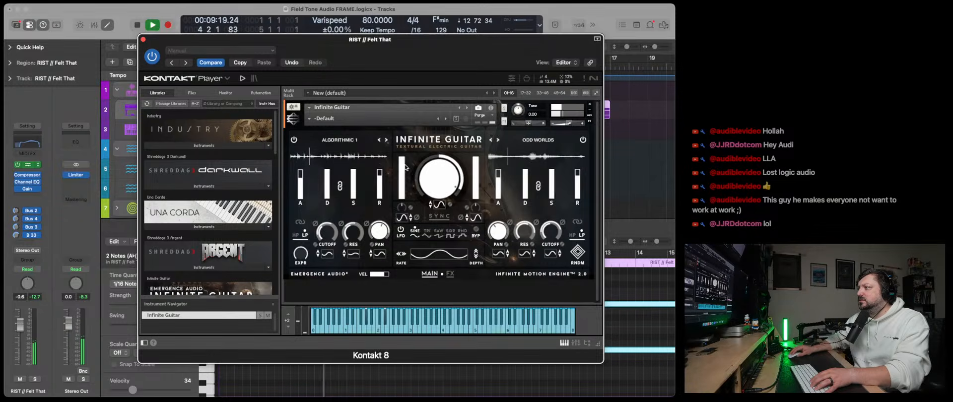
mouse_move(403, 180)
left_click_drag(403, 181, 405, 241)
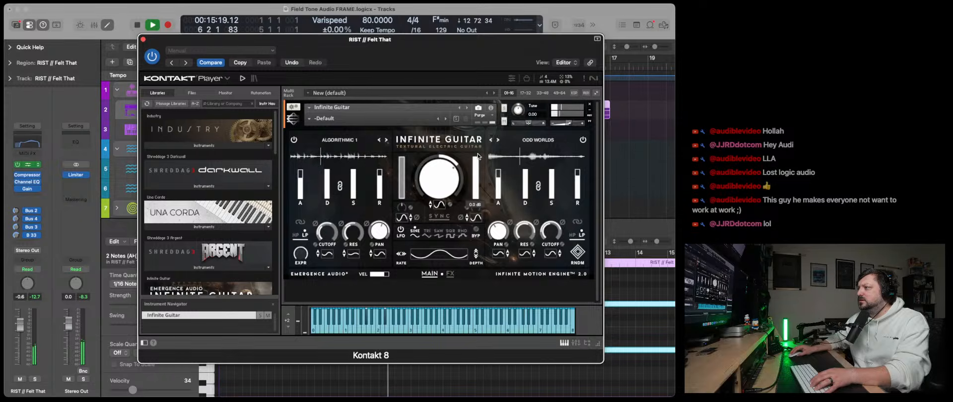
left_click(143, 40)
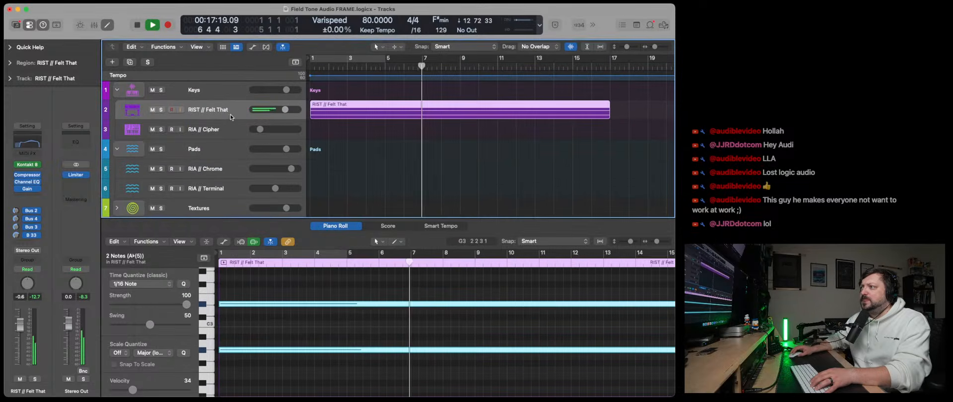
left_click_drag(285, 109, 279, 109)
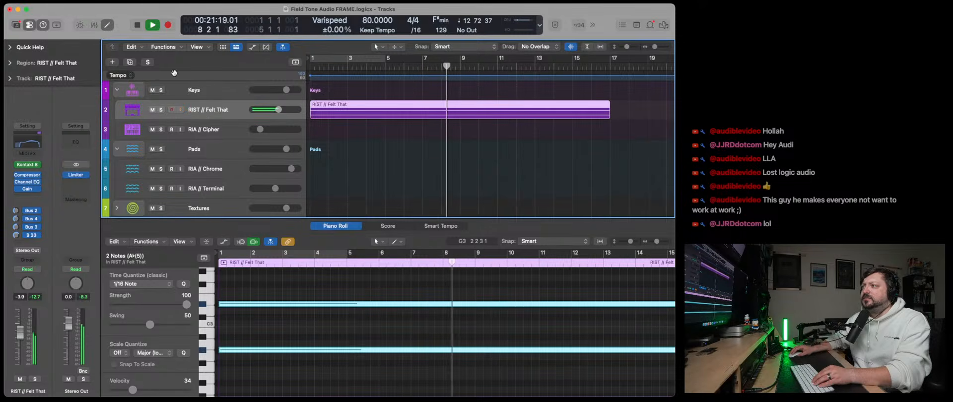
- Duplicate RIST // Felt That and arrange the tracks so the recorded region sits under Pads and the empty copy under Keys
left_click(131, 62)
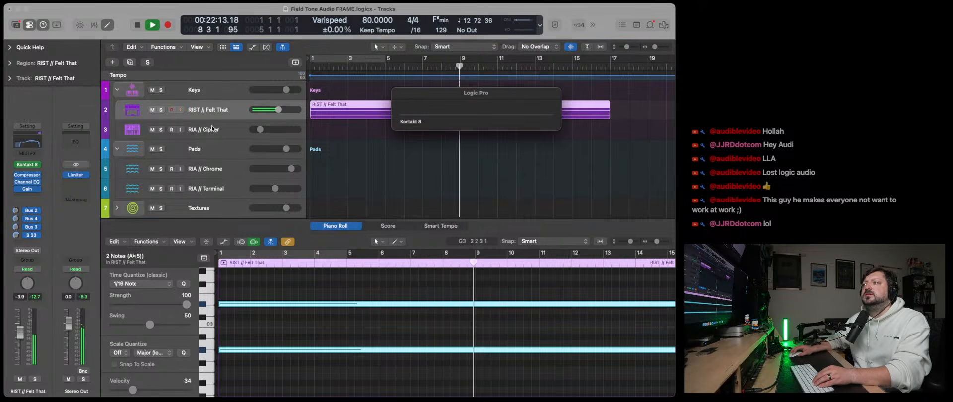
left_click_drag(217, 134, 234, 176)
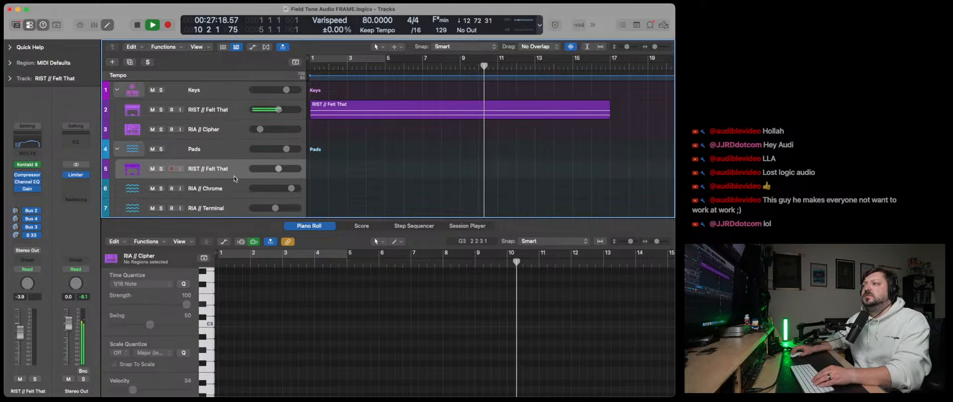
mouse_move(218, 109)
left_mouse_down()
mouse_move(217, 170)
mouse_move(210, 114)
left_mouse_up()
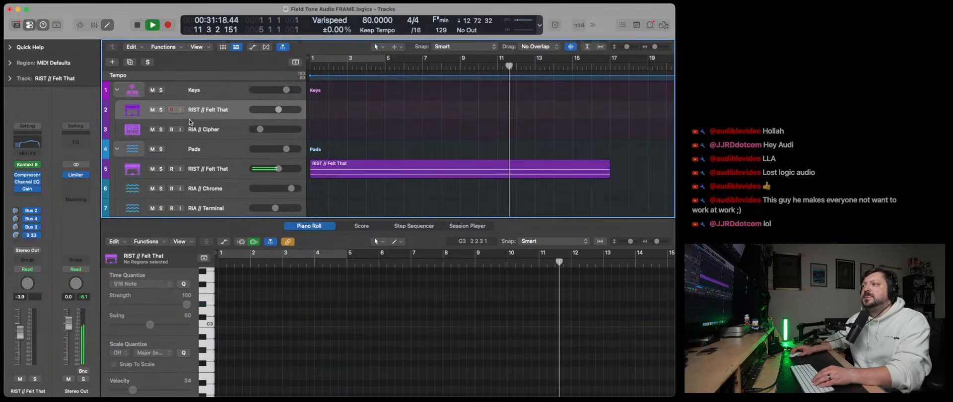
- Load the MIDI Olafur Piano channel strip setting on the empty Keys track, stop playback at the start, and check its Kontakt 7 instrument
left_click(25, 126)
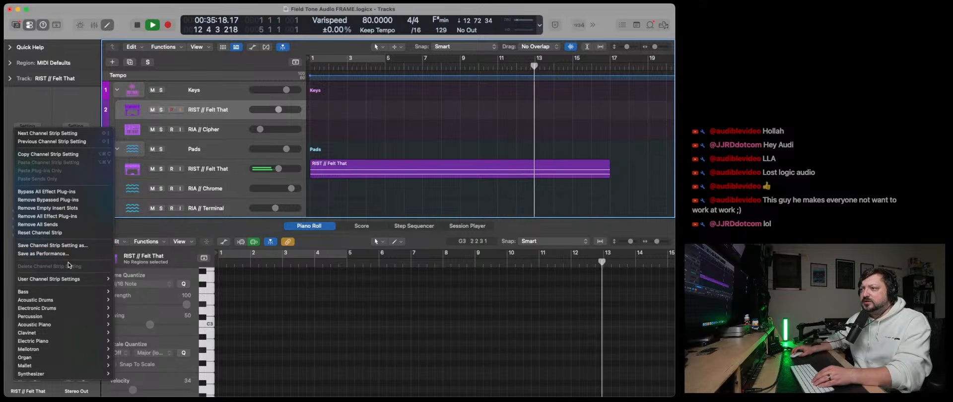
mouse_move(99, 279)
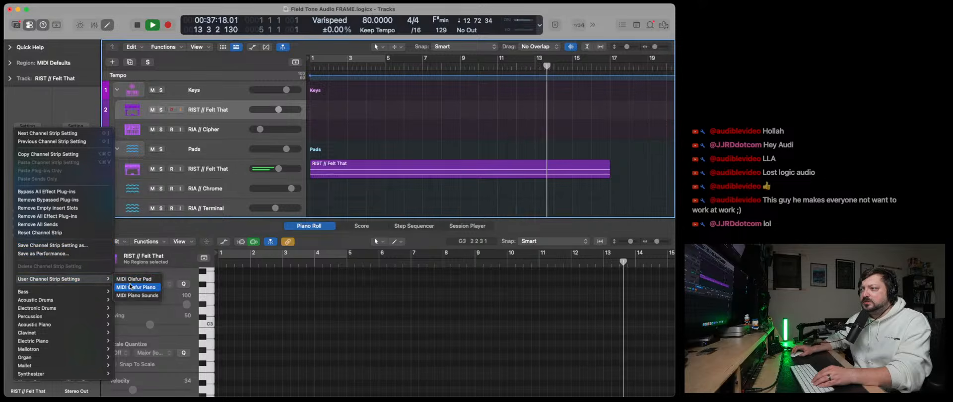
left_click(138, 288)
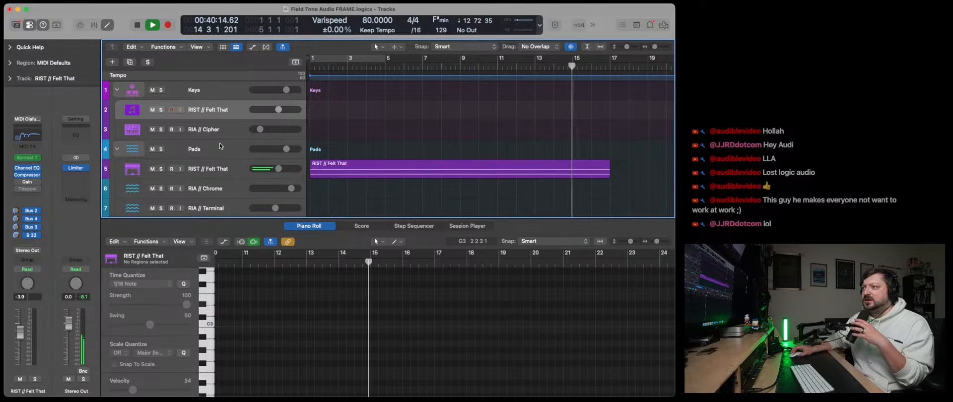
scroll(219, 145, "down", 1)
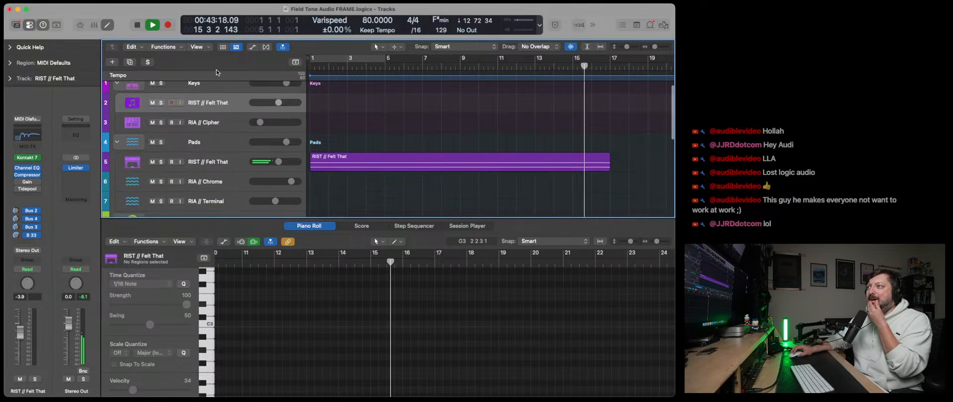
left_click(137, 25)
left_click(137, 25)
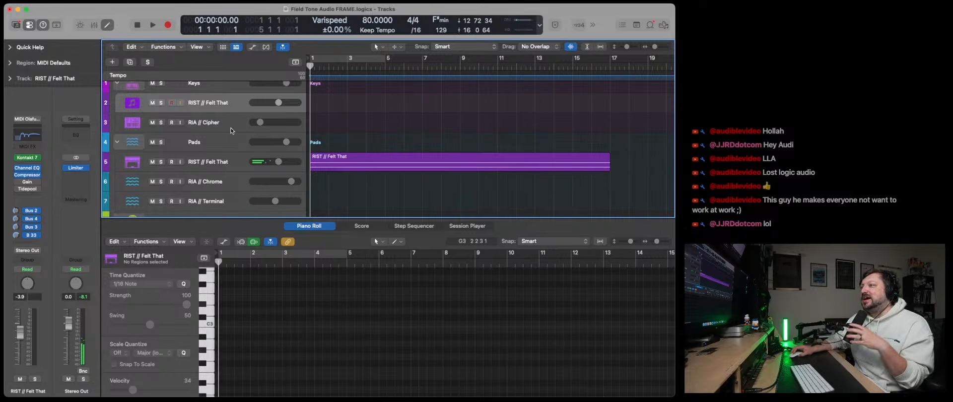
left_click(33, 162)
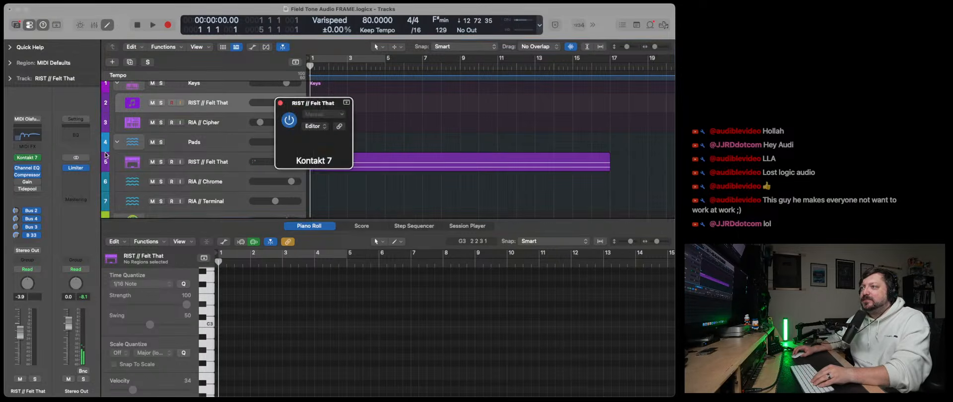
left_click(280, 104)
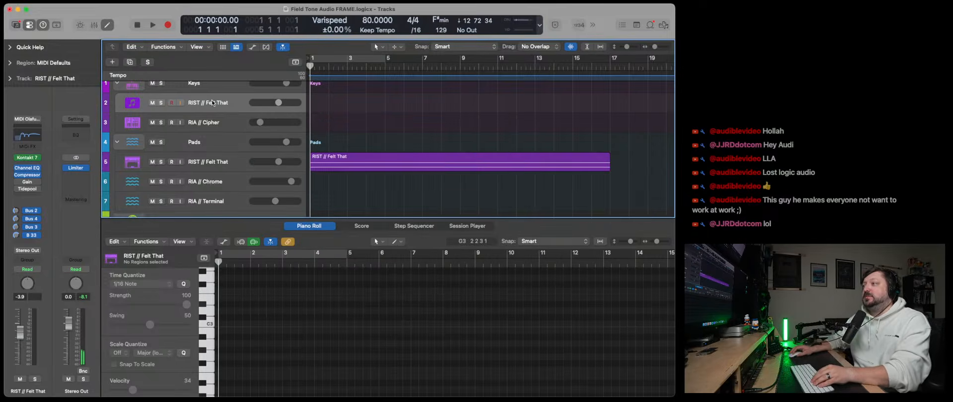
- Rename the Keys track with the new piano setting as Olafur Arnalds Piano
double_click(211, 105)
type("Olafur")
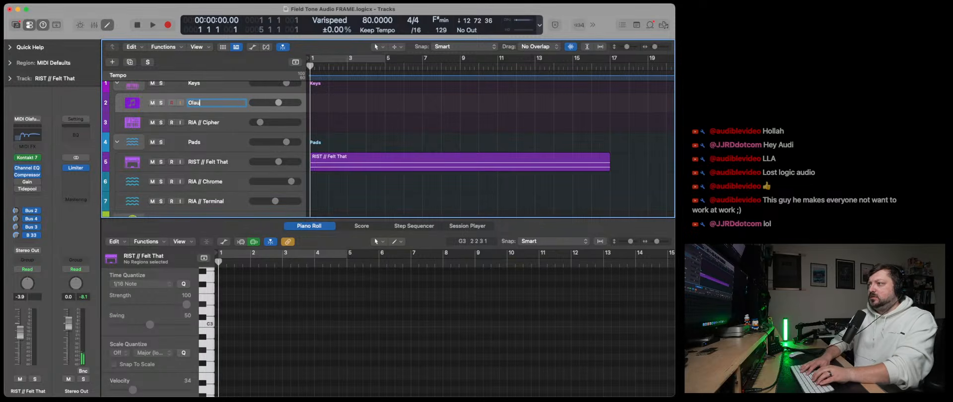
type(" Arnalds Piano")
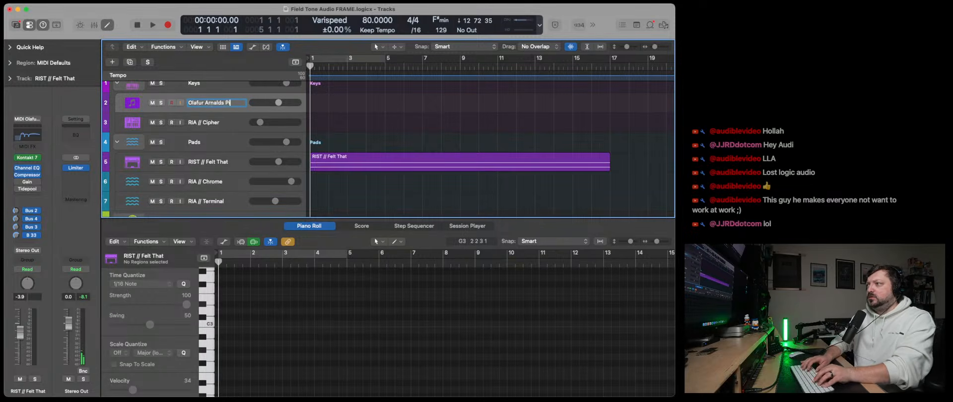
key("Return")
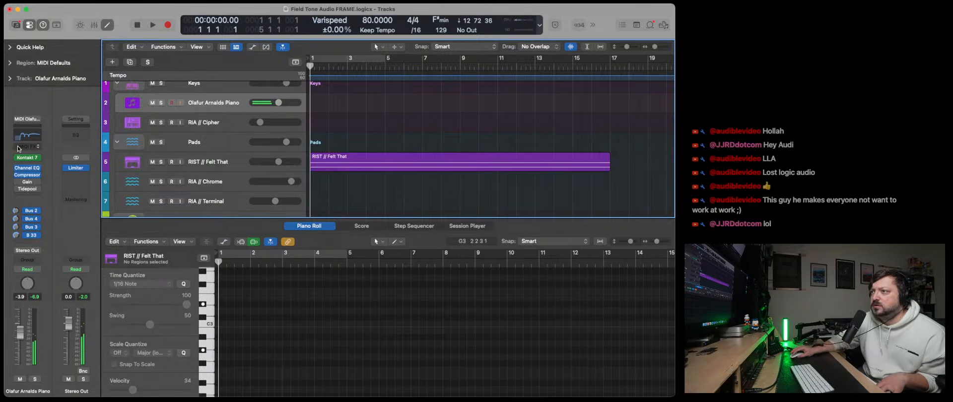
- Adjust the output gain of the Compressor on the Olafur Arnalds Piano track and close the plug-in
left_click(27, 174)
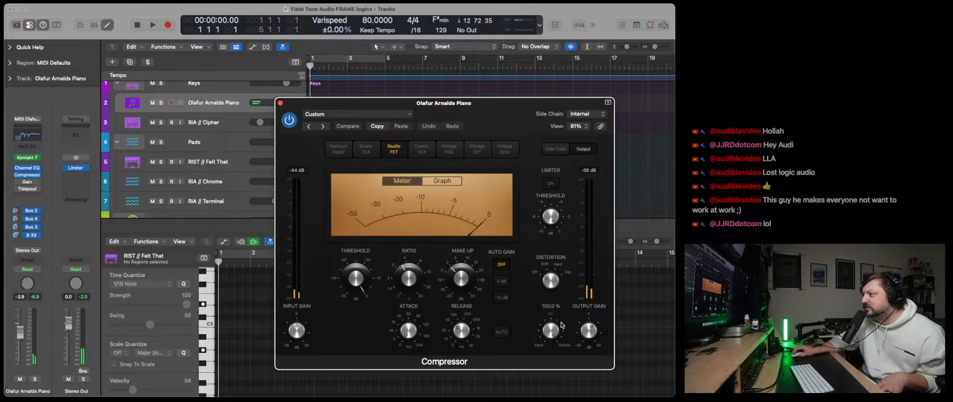
left_click_drag(585, 333, 584, 338)
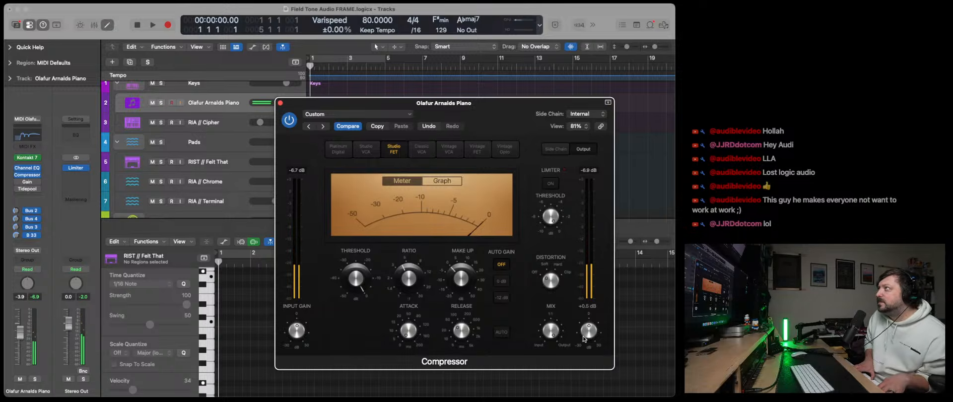
left_click(280, 103)
- Duplicate the Olafur Arnalds Piano track, load the MIDI Piano Sounds channel strip setting on the copy, and open its Kontakt 7
left_click(129, 61)
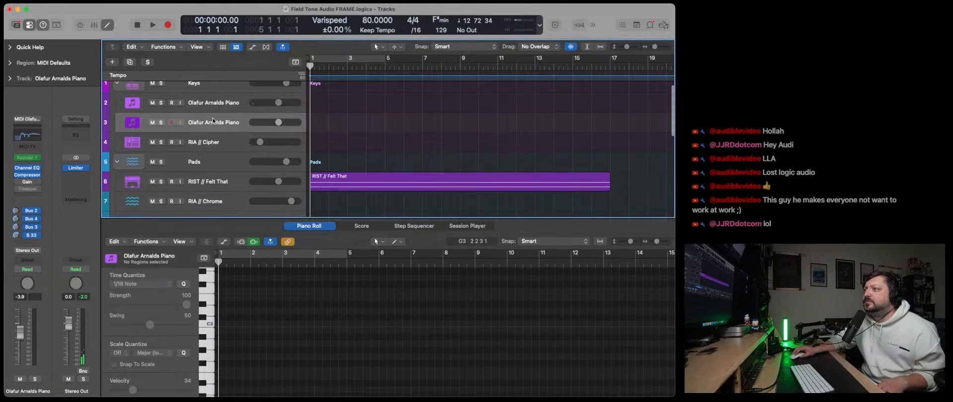
left_click(33, 122)
mouse_move(74, 285)
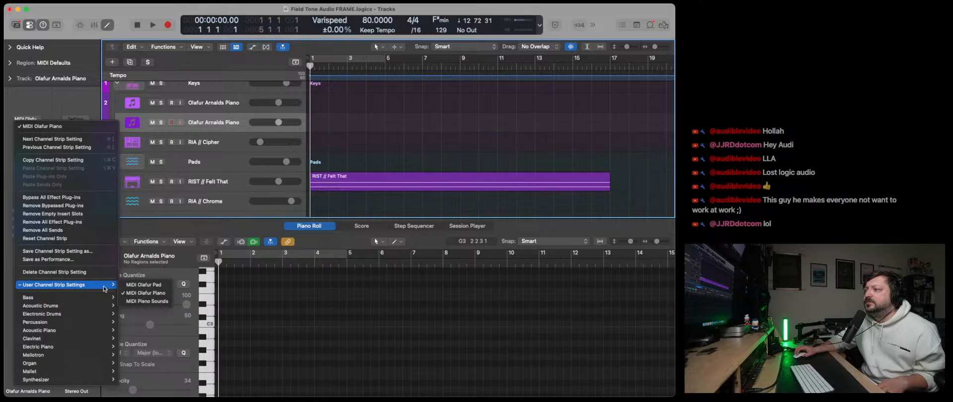
left_click(148, 300)
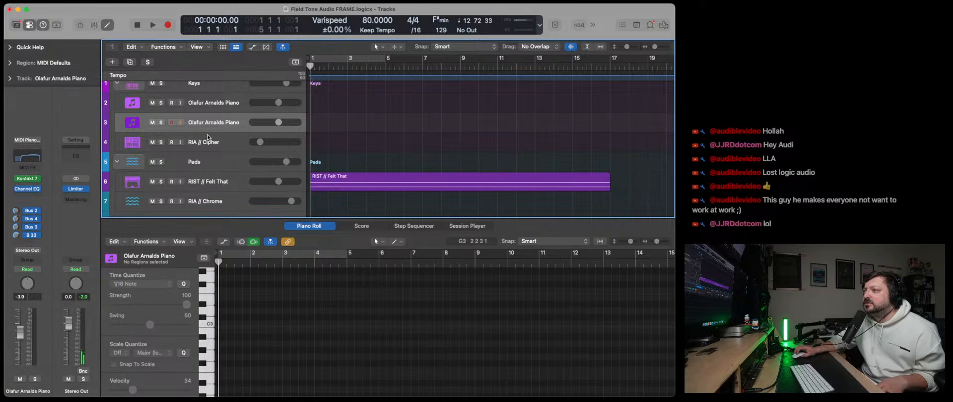
left_click(28, 178)
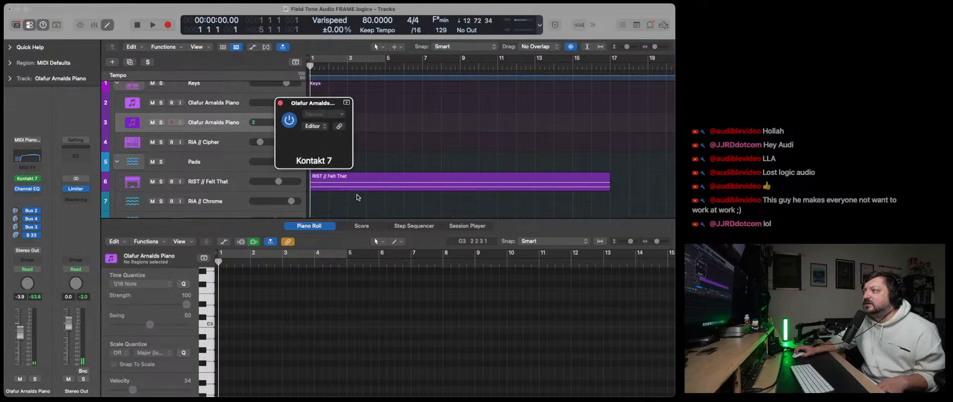
- Examine the Una Corda Cotton piano's Workbench tone and noise settings in Kontakt 7, and close the plug-in window
left_click_drag(413, 105, 280, 55)
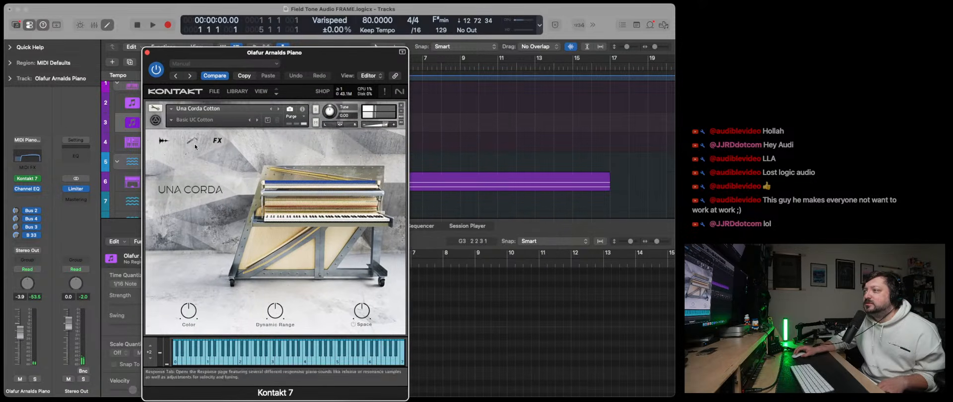
left_click(194, 144)
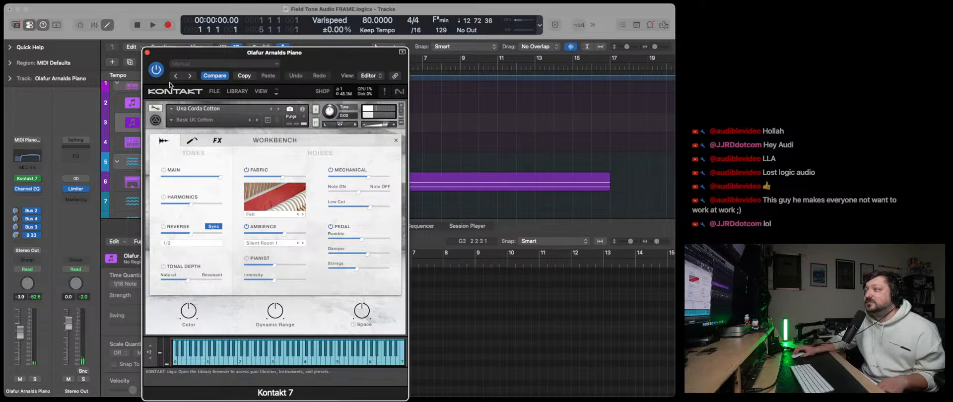
left_click(147, 52)
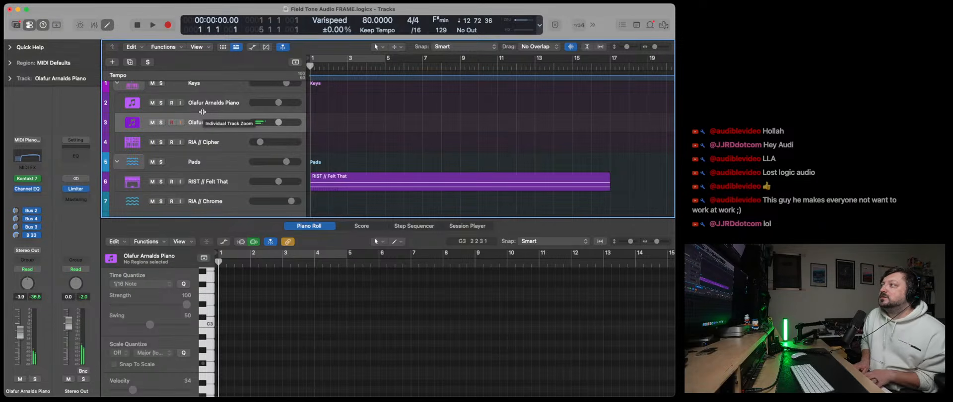
- Select both Olafur Arnalds Piano tracks and enable input monitoring on each so they can be played together
left_click(187, 108)
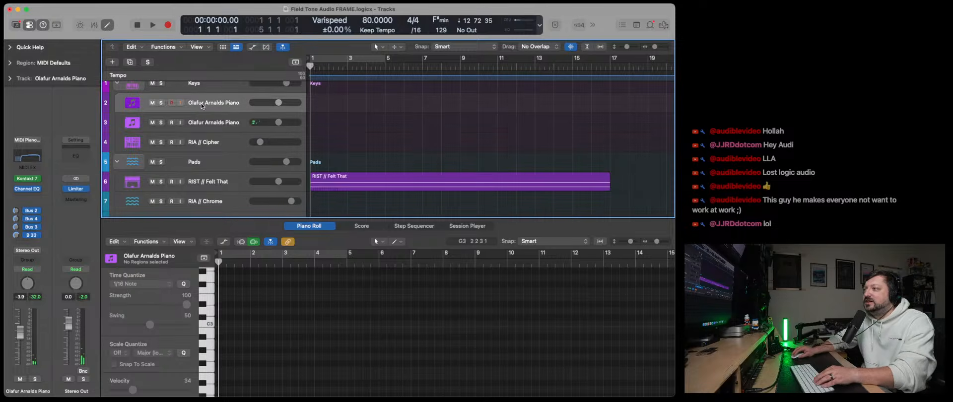
left_click(181, 118, "shift")
left_click(180, 119)
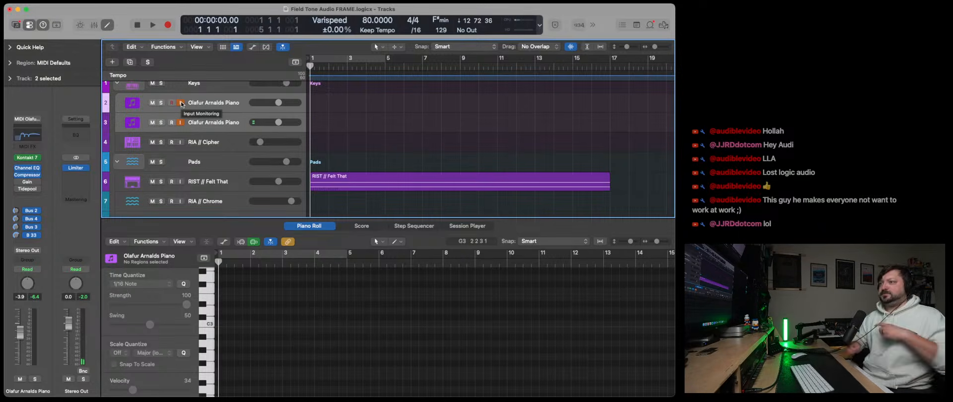
- Raise the volume of the Keys Delay and Keys Reverb tracks under Effects slightly
scroll(215, 186, "down", 5)
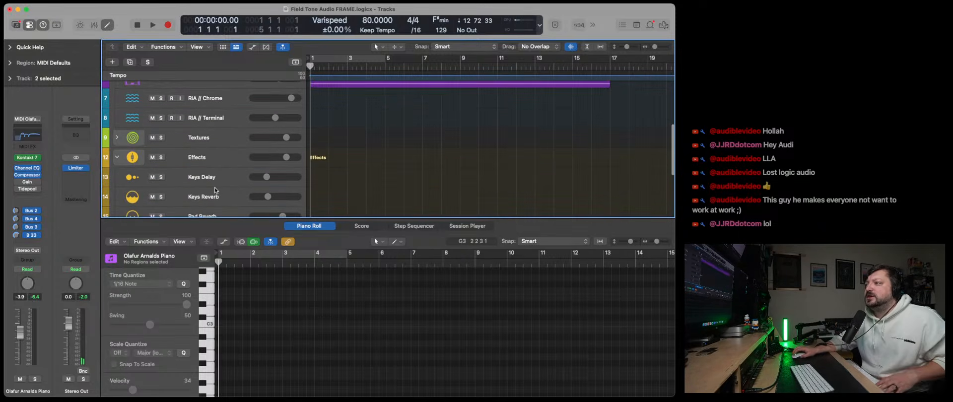
scroll(215, 189, "down", 2)
left_click_drag(267, 180, 276, 160)
scroll(224, 185, "down", 3)
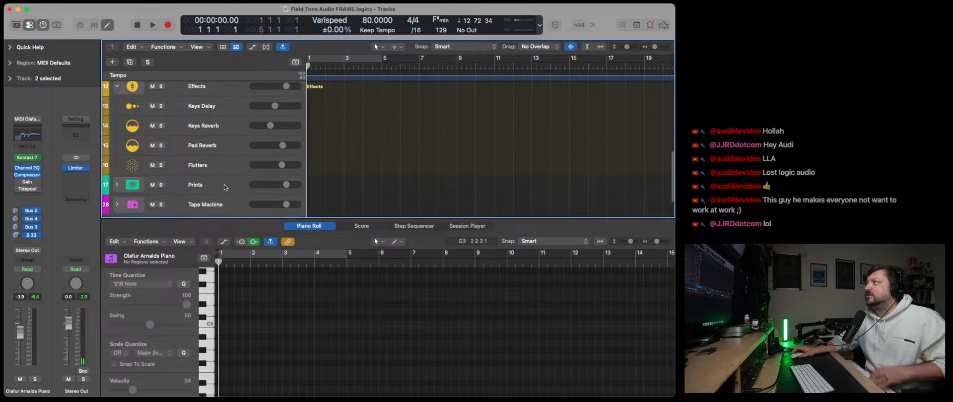
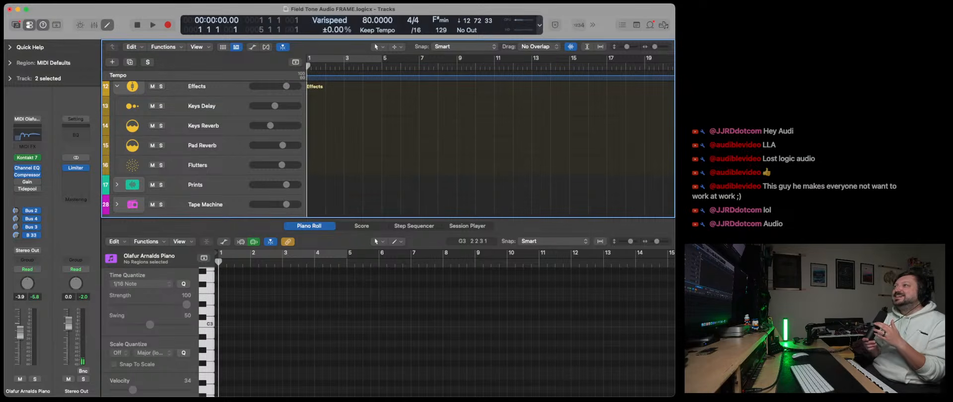
- Play the drone back, raise the RIA // Cipher volume to -7.8 dB, and select the first Olafur Arnalds Piano track to play over it
scroll(232, 140, "up", 5)
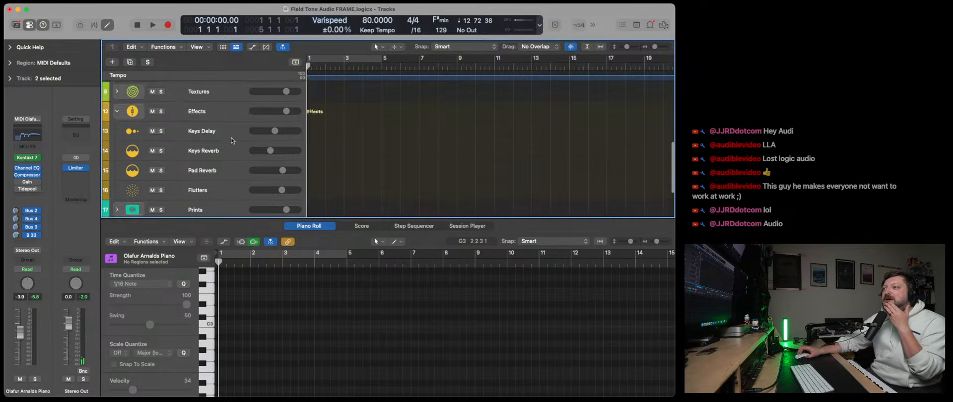
scroll(232, 141, "up", 4)
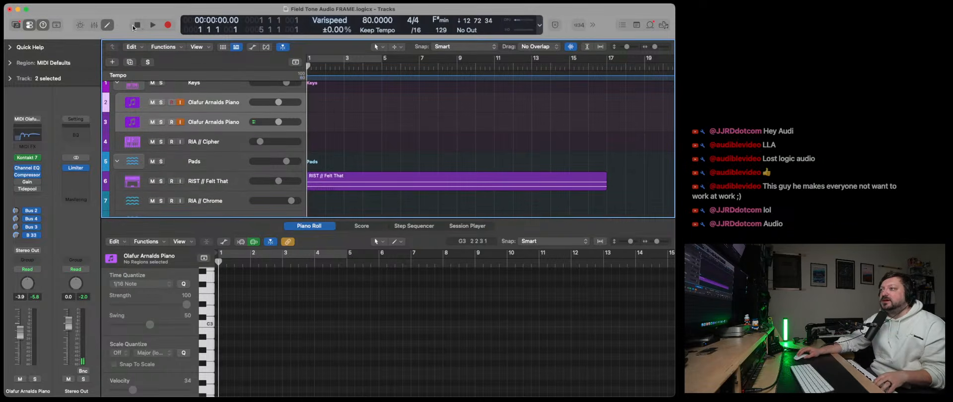
left_click(153, 24)
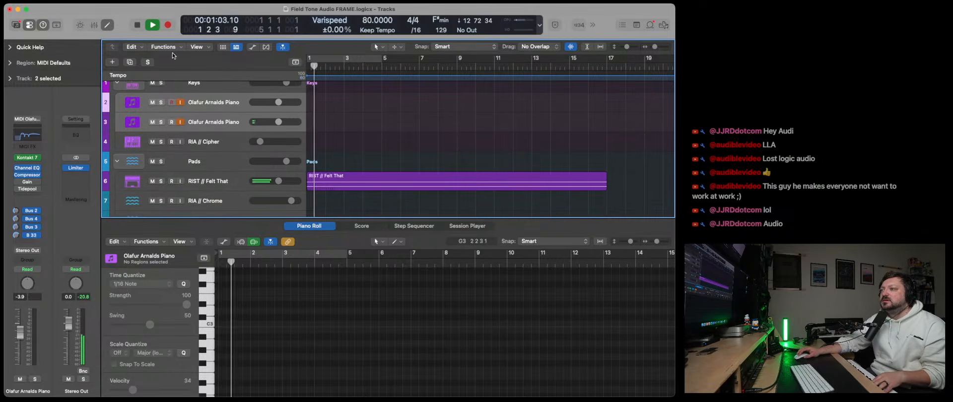
left_click(206, 183)
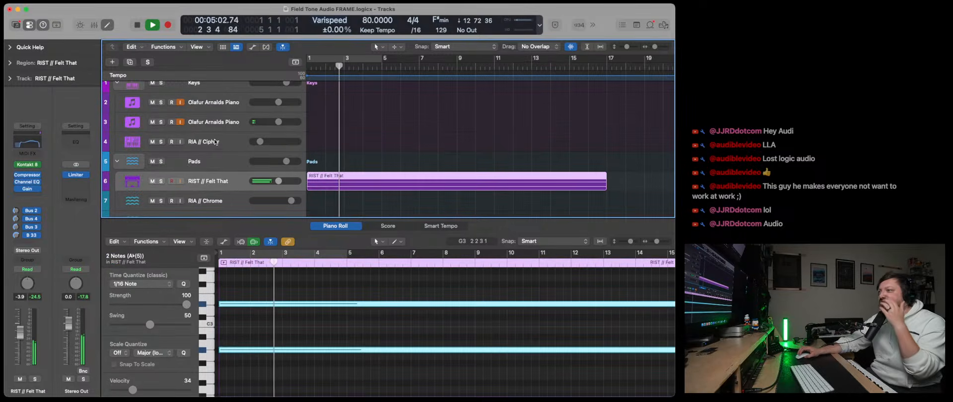
left_click(215, 142)
scroll(215, 142, "up", 1)
left_click_drag(261, 150, 272, 150)
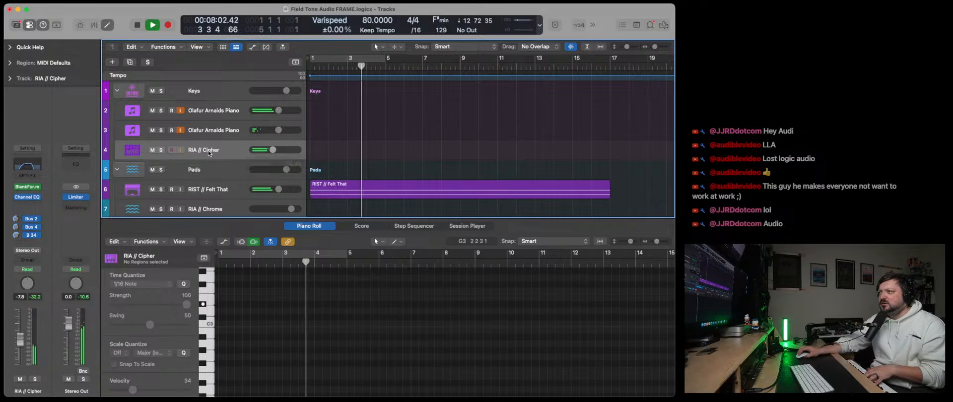
left_click(216, 110)
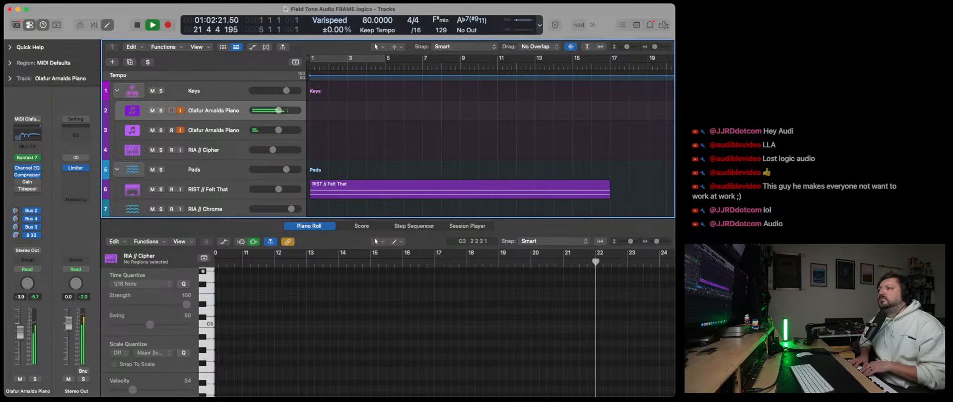
- Delete the RIST // Felt That drone region and record a piano take of about 12 bars on the first Olafur Arnalds Piano track
left_click(394, 182)
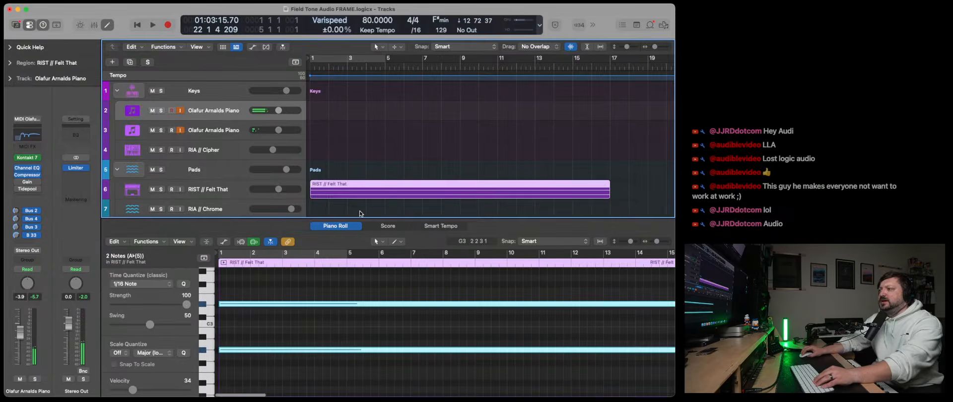
key("Delete")
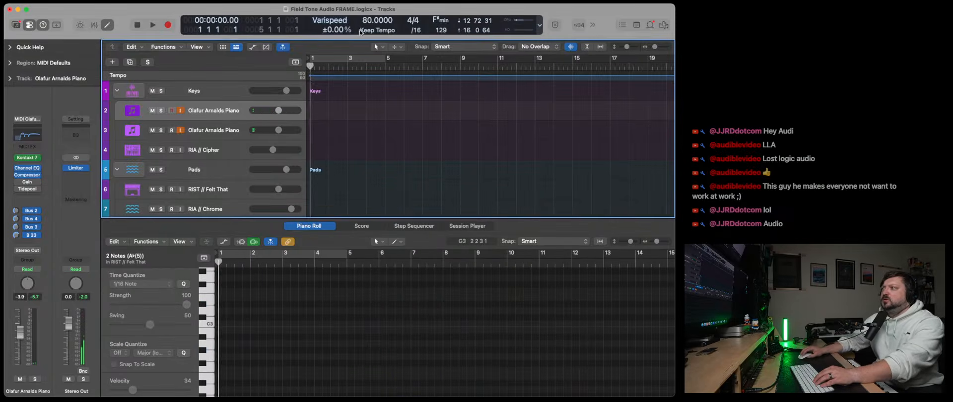
left_click(591, 26)
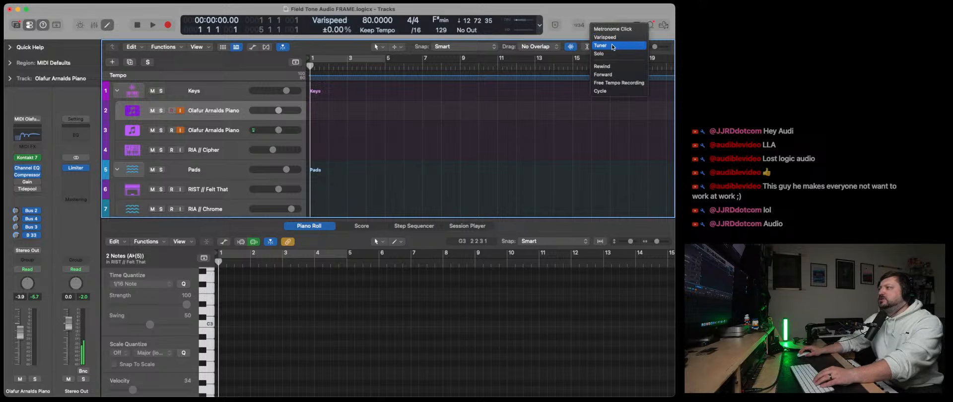
left_click(572, 24)
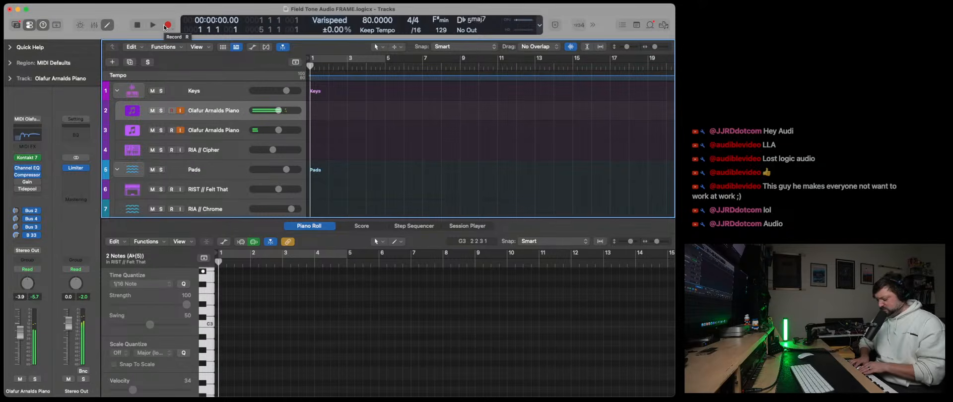
left_click(165, 26)
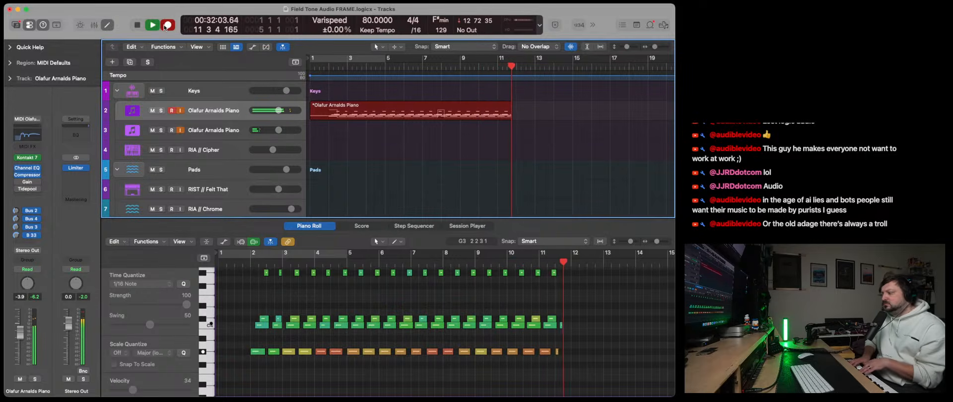
key("space")
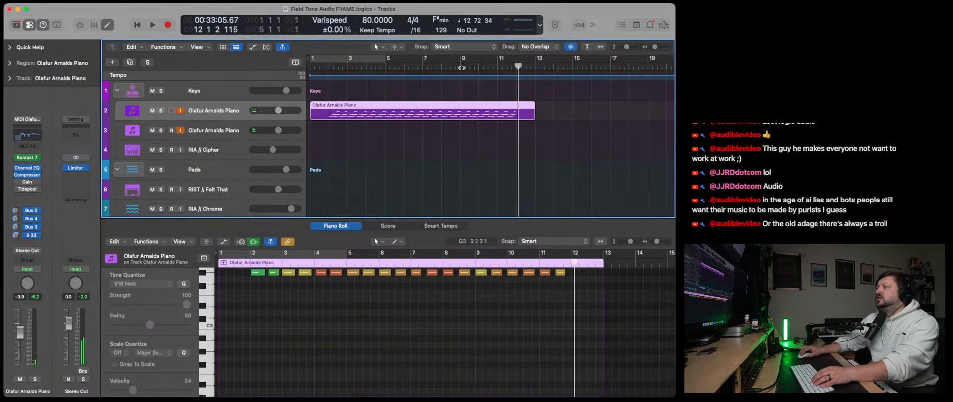
- Shorten the piano notes that cross bar 7 and split the recorded region there, using the Split option for crossing notes
left_click(461, 68)
left_click(422, 69)
key("super+t")
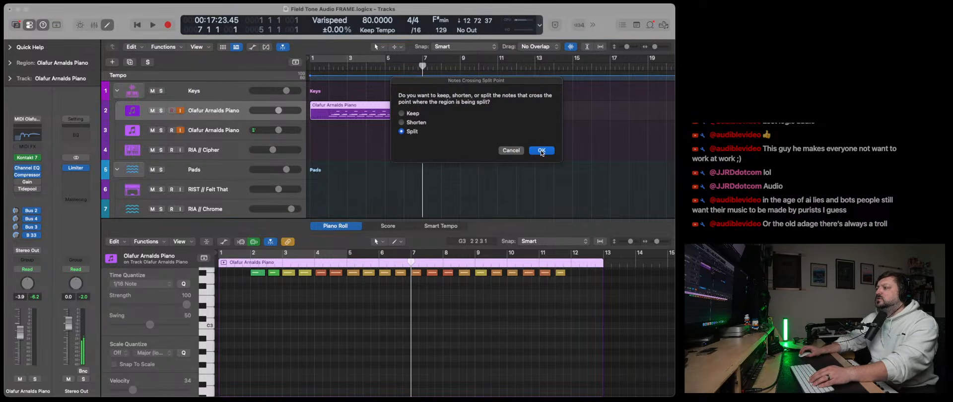
left_click(512, 151)
left_click(463, 301)
key("super+a")
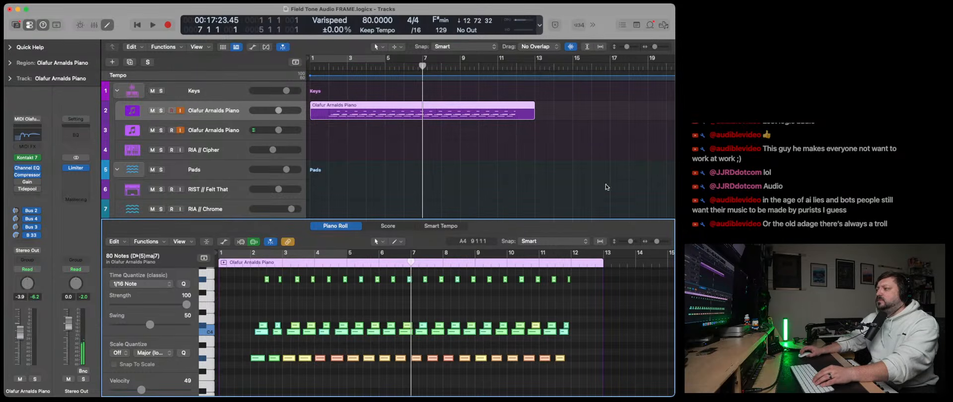
left_click_drag(654, 242, 665, 242)
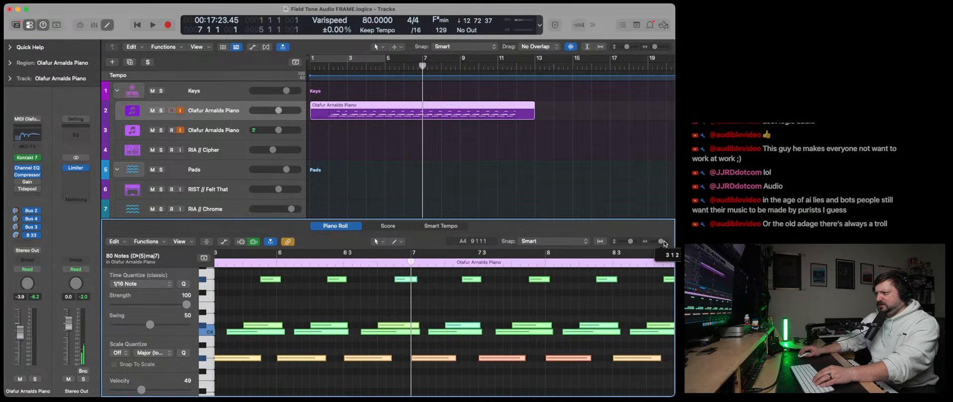
mouse_move(421, 343)
left_mouse_down()
mouse_move(412, 316)
mouse_move(410, 334)
left_mouse_up()
left_click_drag(416, 280, 399, 281)
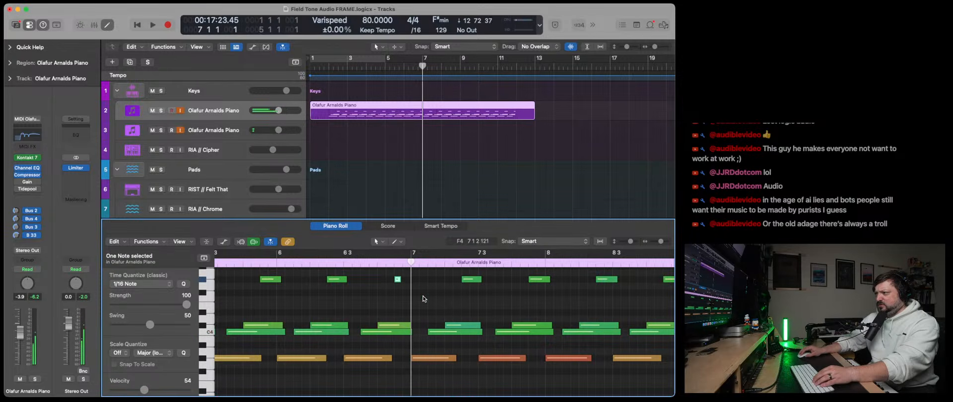
left_click_drag(409, 335, 407, 334)
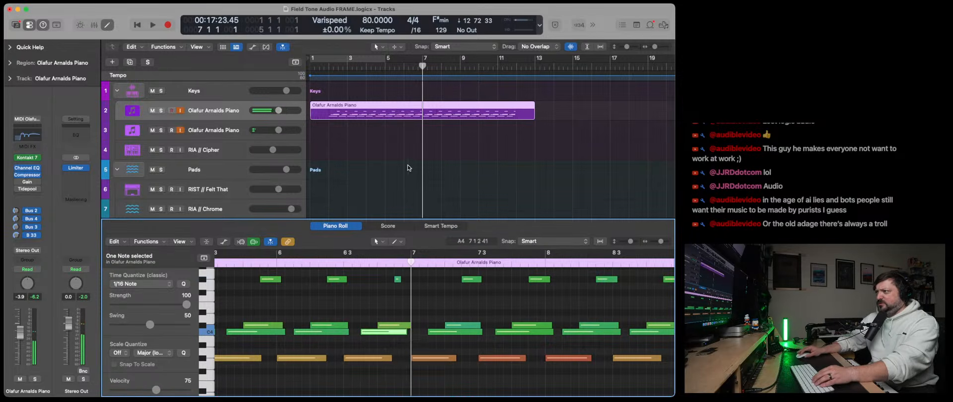
key("super+t")
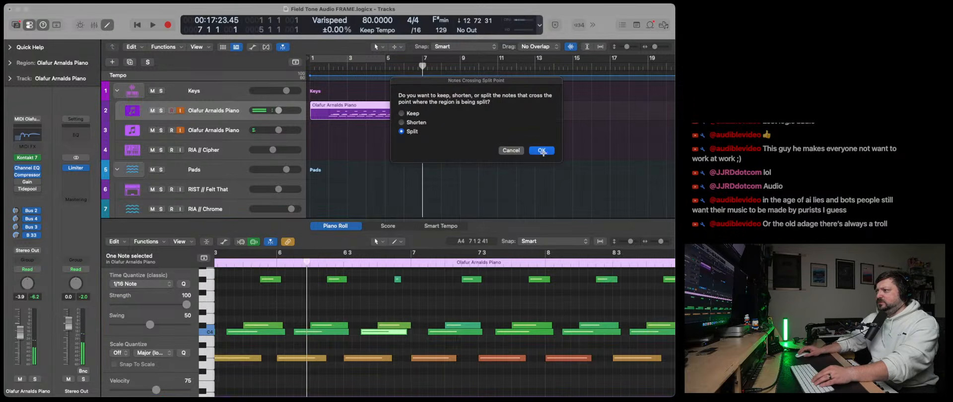
left_click(542, 151)
- Shorten the piano notes that cross bar 9 and split the second piano region at bar 9
left_click(466, 68)
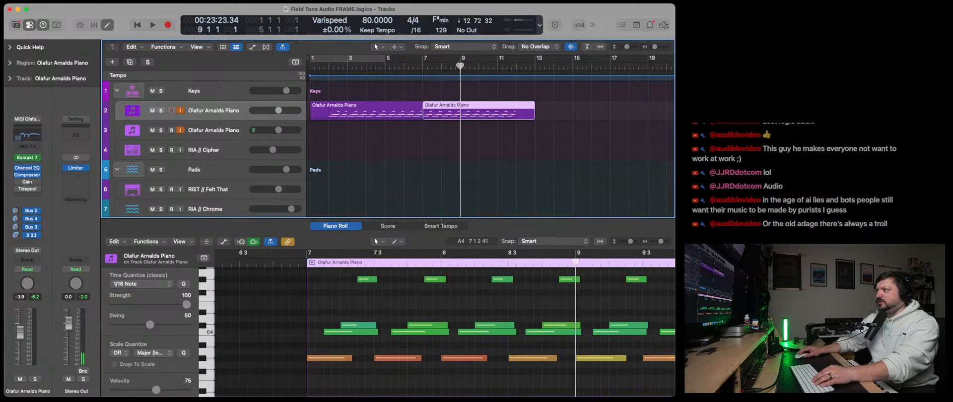
left_click_drag(580, 345, 573, 326)
key("super+z")
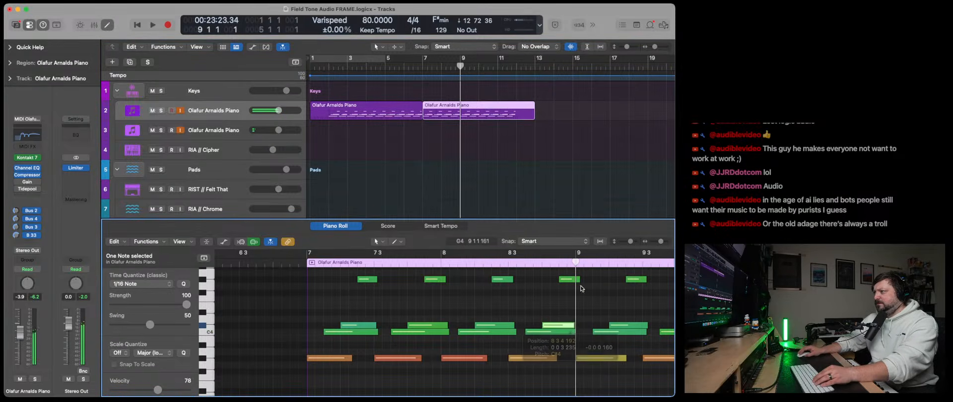
left_click_drag(579, 279, 571, 280)
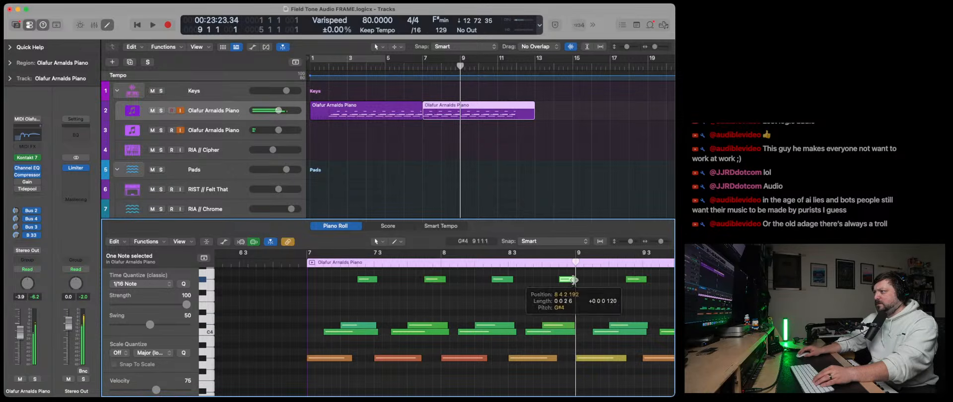
left_click(470, 114)
key("super+t")
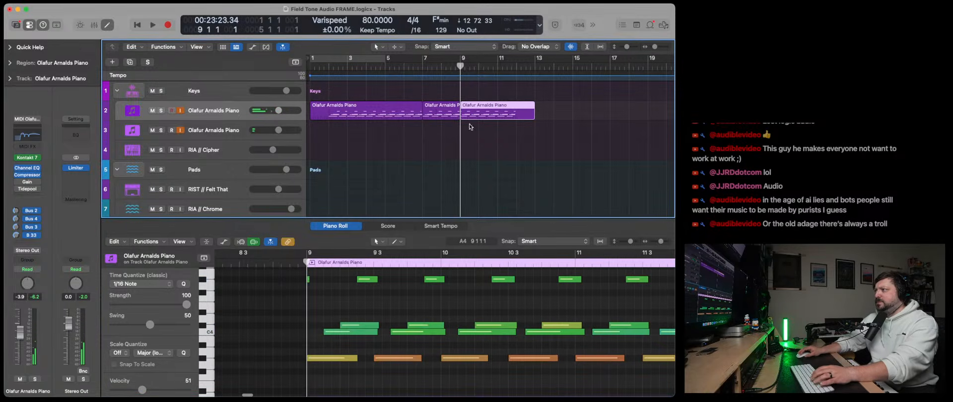
- Delete the piano regions before bar 7 and after bar 9, and move the remaining two-bar region to bar 1
left_click(406, 119)
key("Delete")
left_click(467, 118)
key("Delete")
left_click_drag(443, 116, 331, 116)
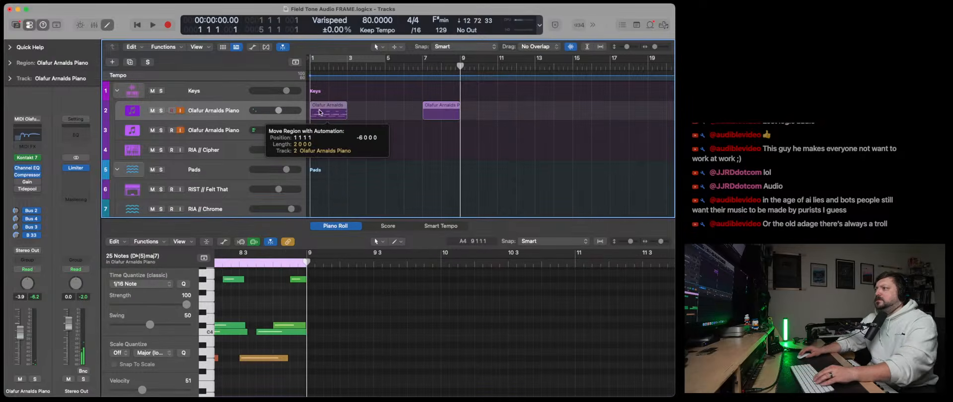
- Play the two-bar piano region from the start and set the velocity of the low note at bar 2 to 76
left_click(136, 26)
key("space")
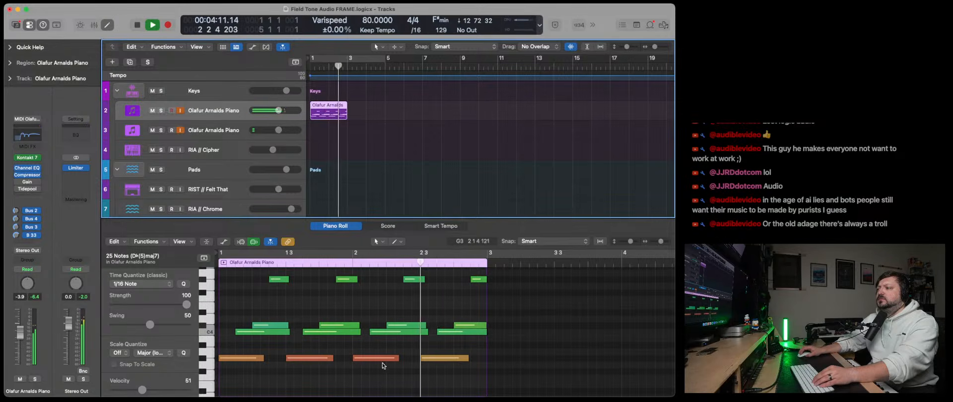
left_click(377, 358)
left_click_drag(180, 391, 157, 390)
key("space")
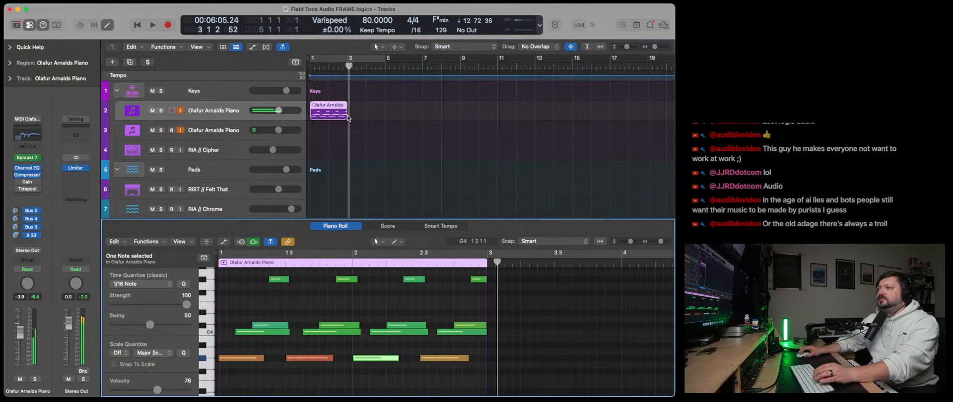
- Paste the two-bar piano region onto the second Olafur Arnalds Piano track at bar 1 and rename that track Piano Sounds
left_click(351, 70)
left_click_drag(351, 69, 347, 66)
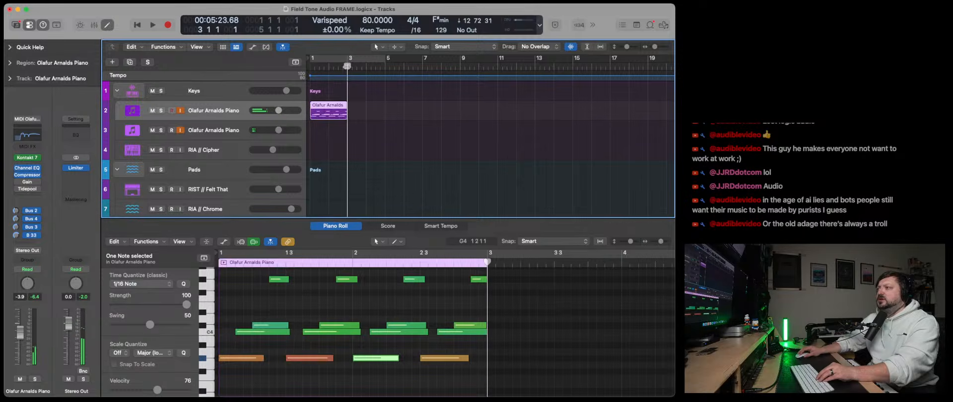
left_click(210, 134)
key("super+v")
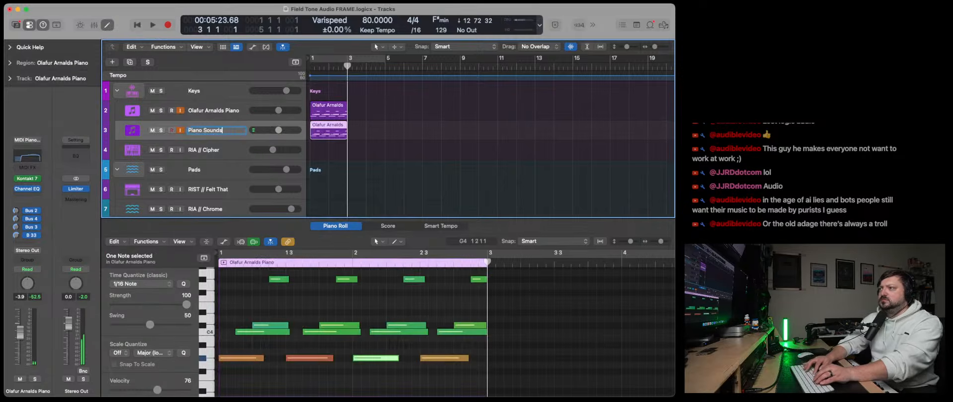
- Listen to the two layered pianos, select both two-bar regions, and repeat them back to back until bar 13
left_click(138, 24)
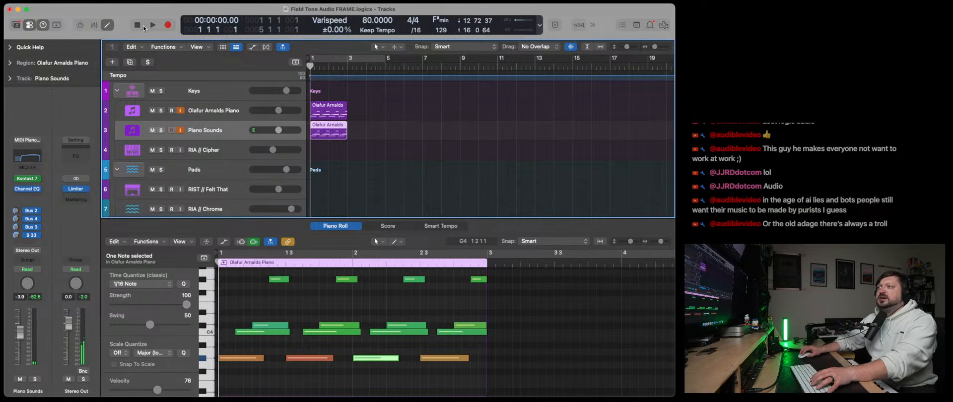
left_click(153, 25)
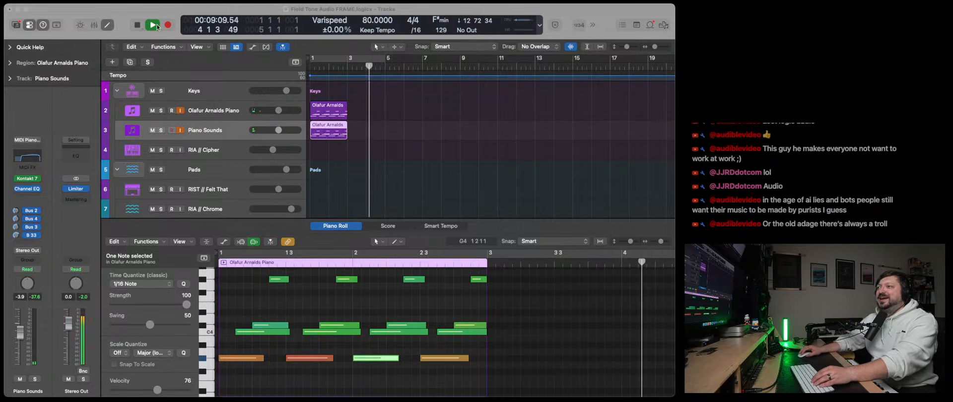
left_click(348, 160)
key("Return")
left_click_drag(368, 157, 310, 99)
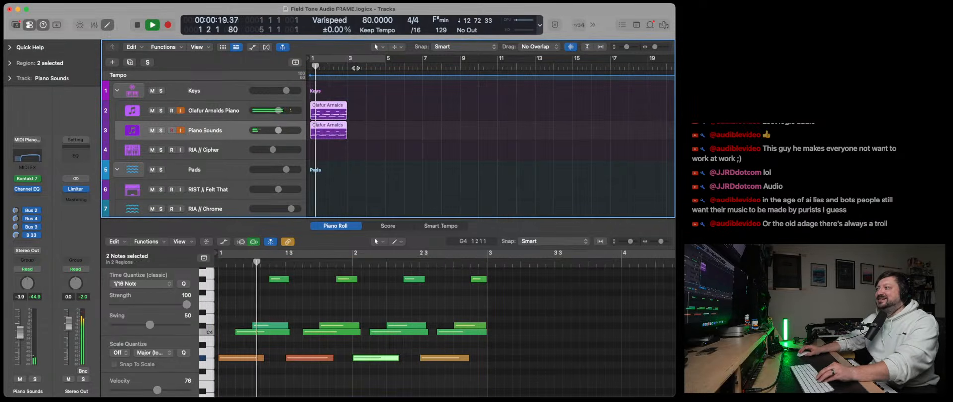
key("space")
key("super+r")
key("super+r")
key("super+r")
key("super+r")
key("super+r")
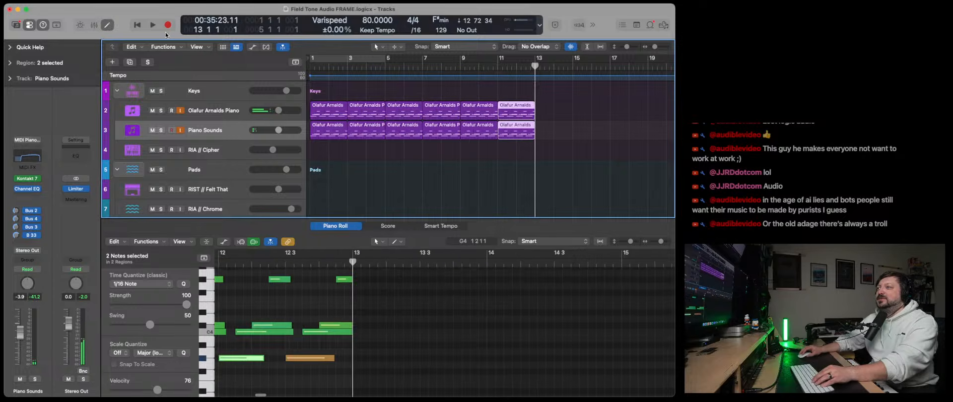
- During playback from the start, turn off input monitoring on both piano tracks and lower the Olafur Arnalds Piano volume to -5.4 dB
left_click(135, 25)
key("space")
scroll(344, 177, "down", 3)
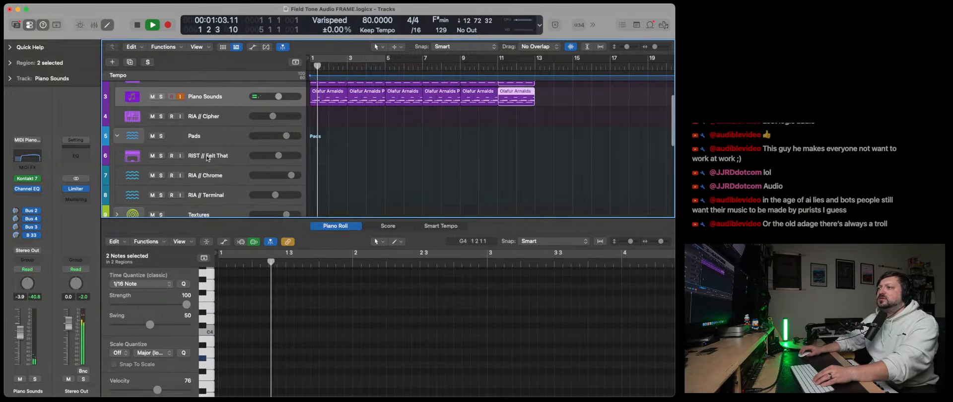
left_click(234, 157)
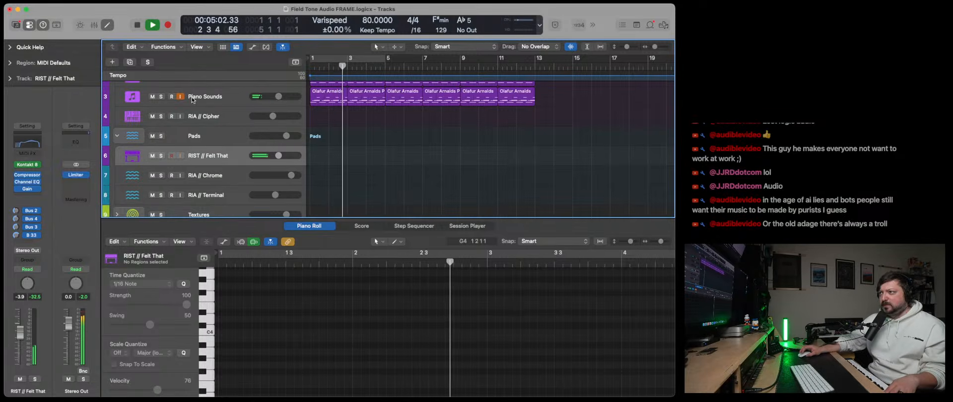
scroll(180, 97, "up", 2)
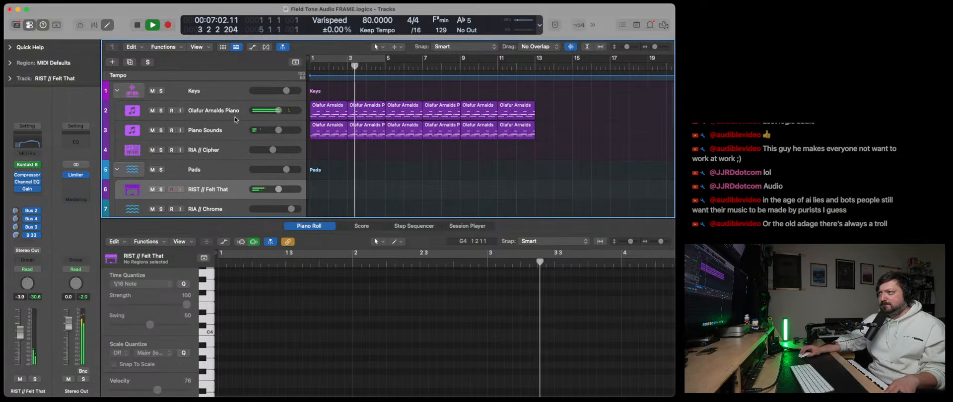
left_click(268, 117)
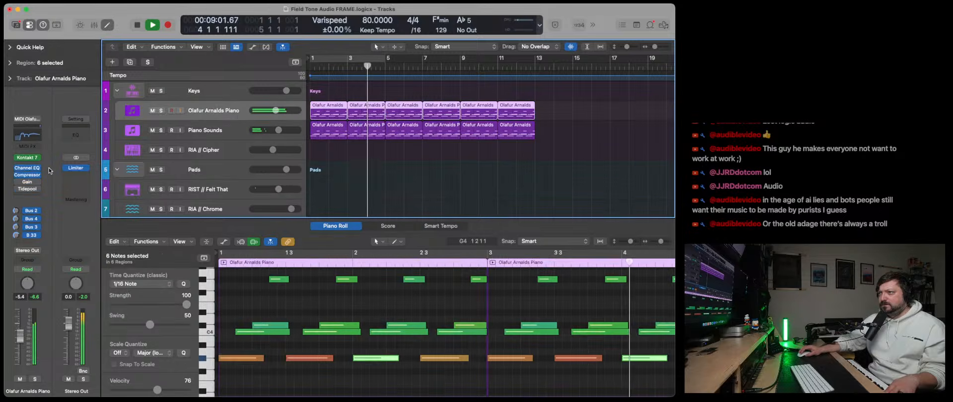
- Check the compressor on the Olafur Arnalds Piano track and add a high-cut at about 8800 Hz in its Channel EQ
left_click(27, 175)
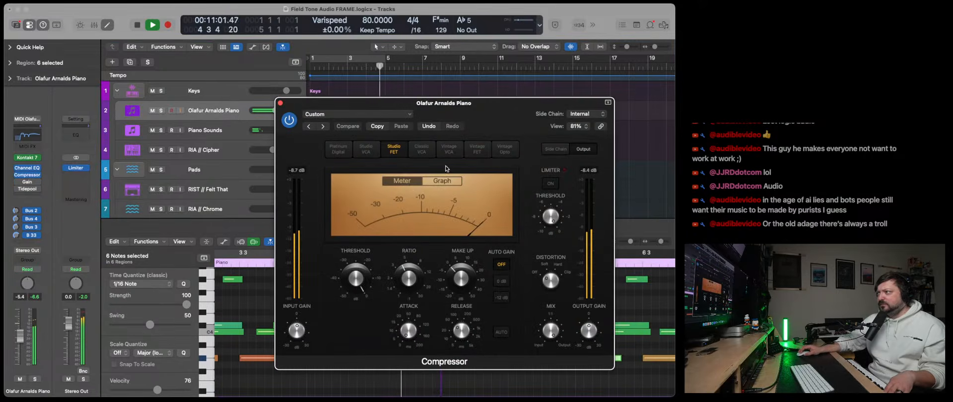
left_click(280, 103)
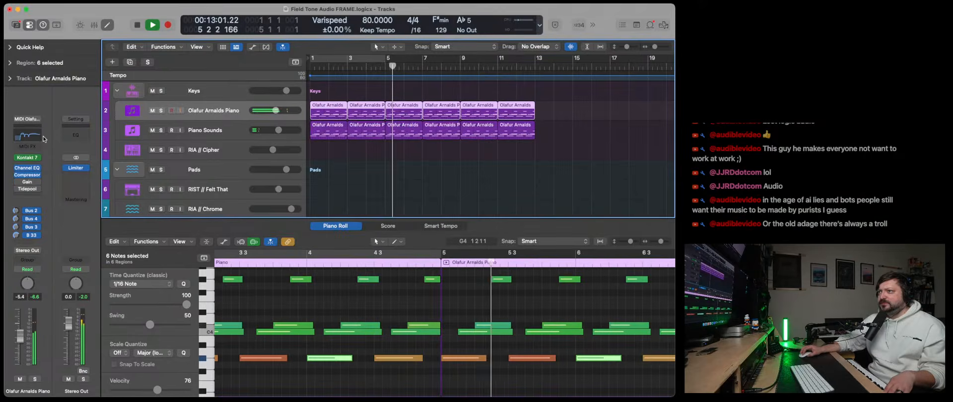
left_click(27, 168)
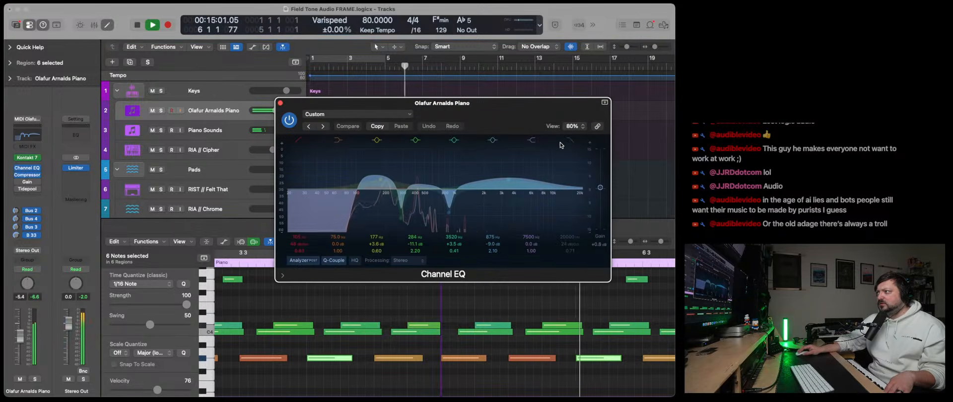
left_click_drag(582, 196, 535, 199)
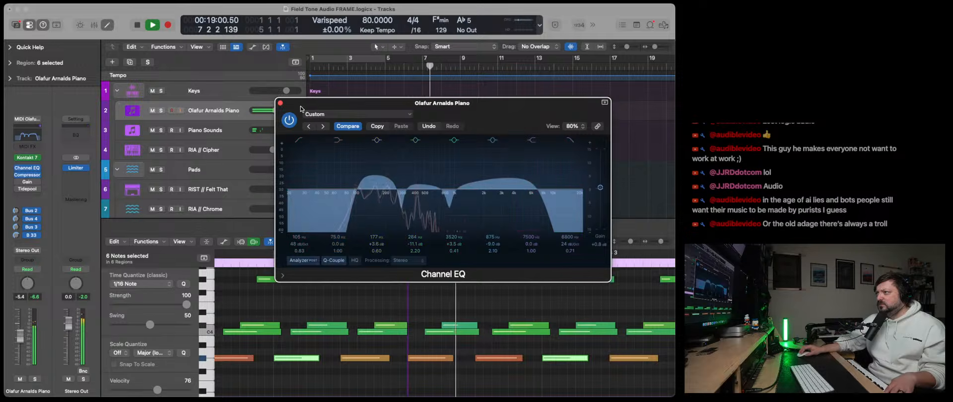
left_click(281, 104)
- Load a stereo Kontakt 8 instrument on the RIST // Felt That track and return the playhead to the start
left_click(212, 194)
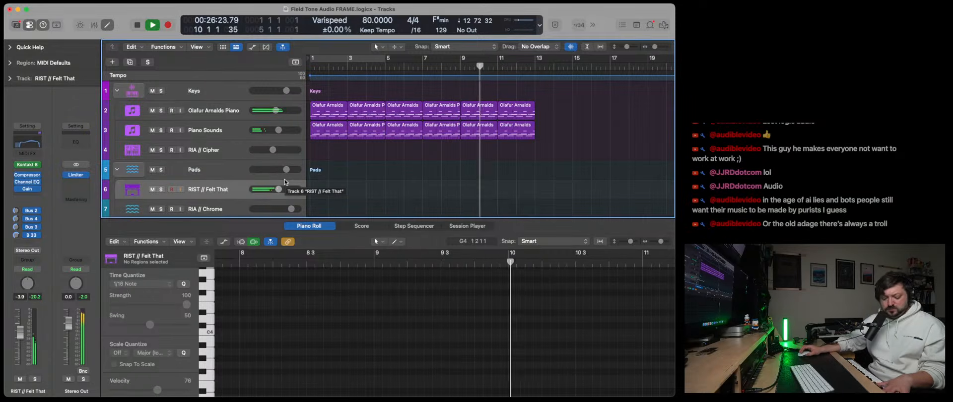
left_click(39, 167)
mouse_move(100, 220)
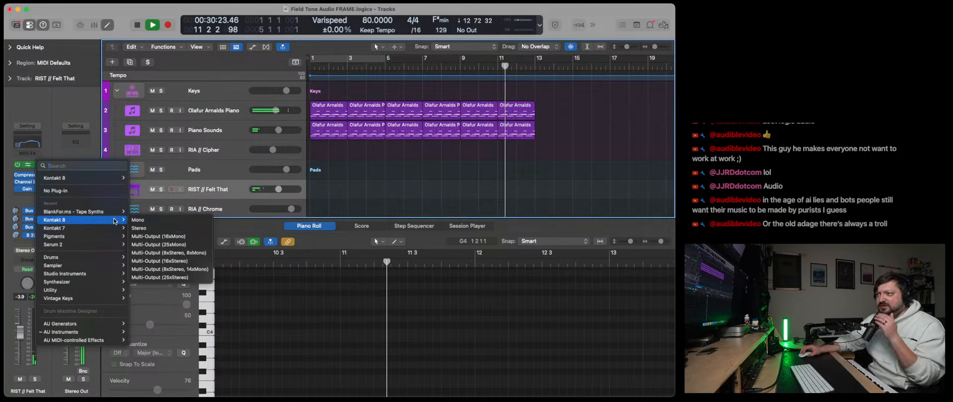
left_click(154, 229)
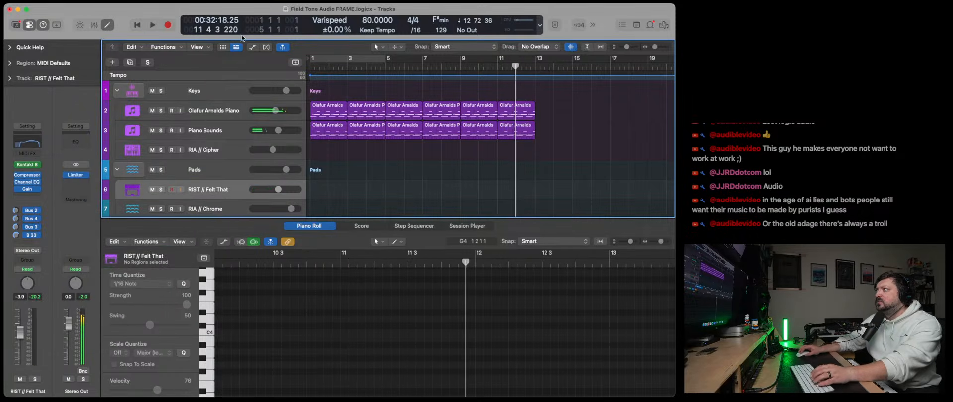
left_click(138, 25)
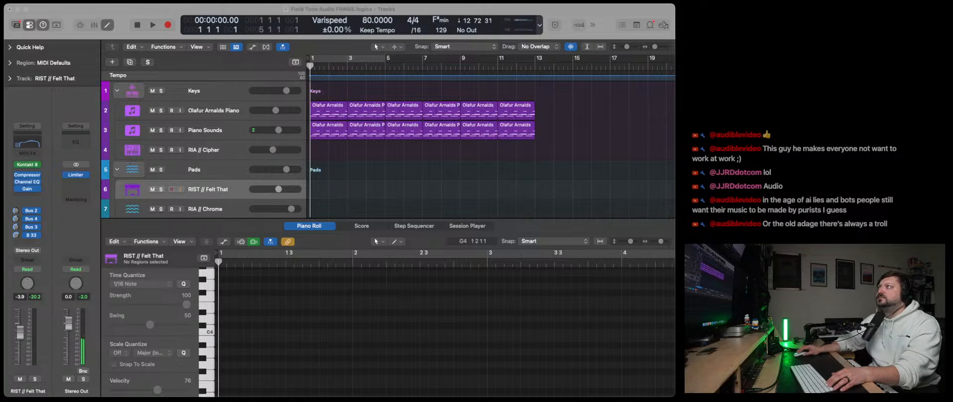
left_click(137, 29)
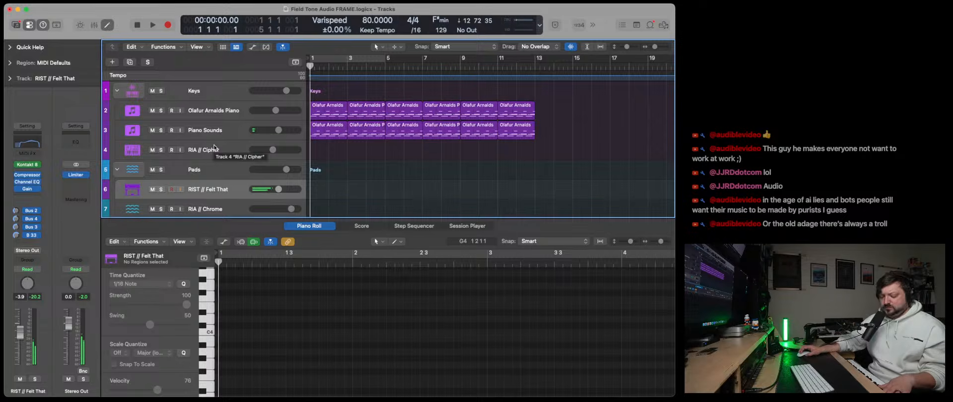
- Randomize the Infinite Guitar sounds in Kontakt 8 until Ethereal Fields 4 and Solar Flares 1 are loaded, and close the instrument
left_click(27, 167)
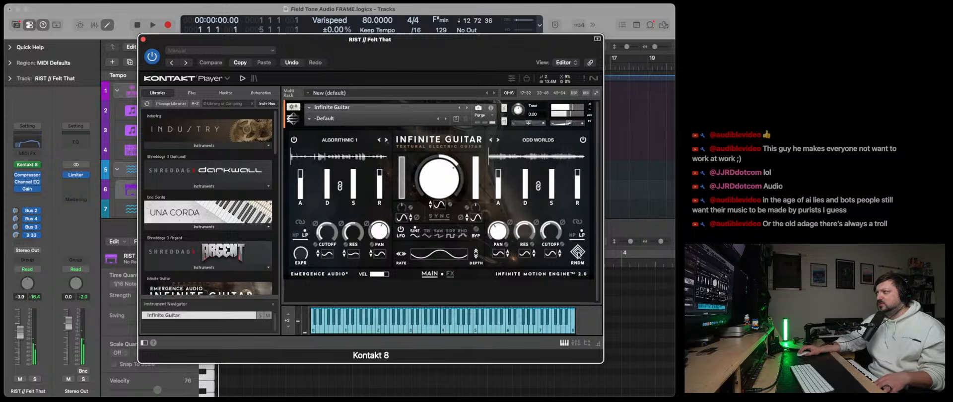
left_click_drag(487, 38, 457, 33)
left_click(546, 247)
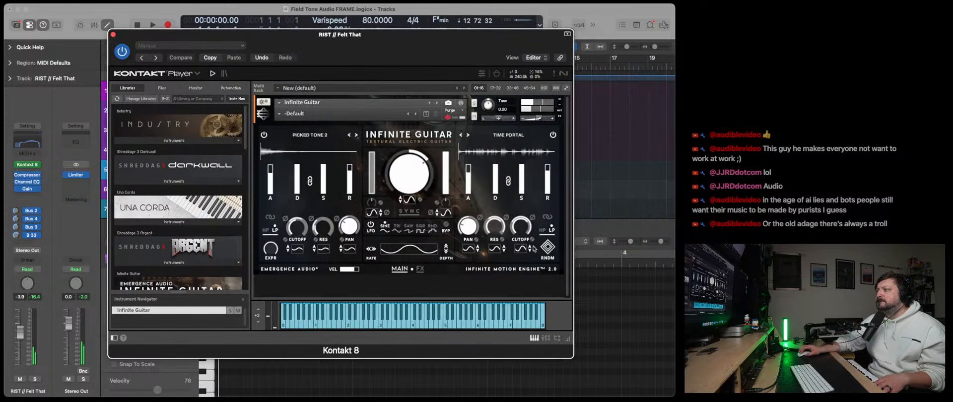
left_click(548, 249)
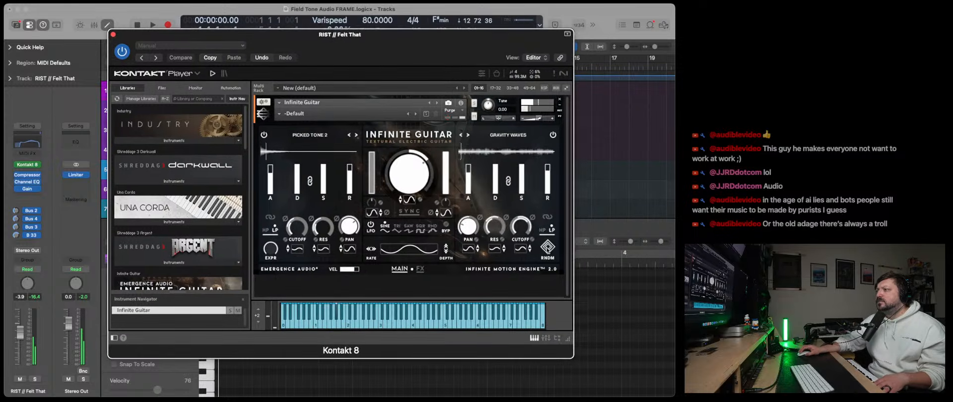
left_click(548, 248)
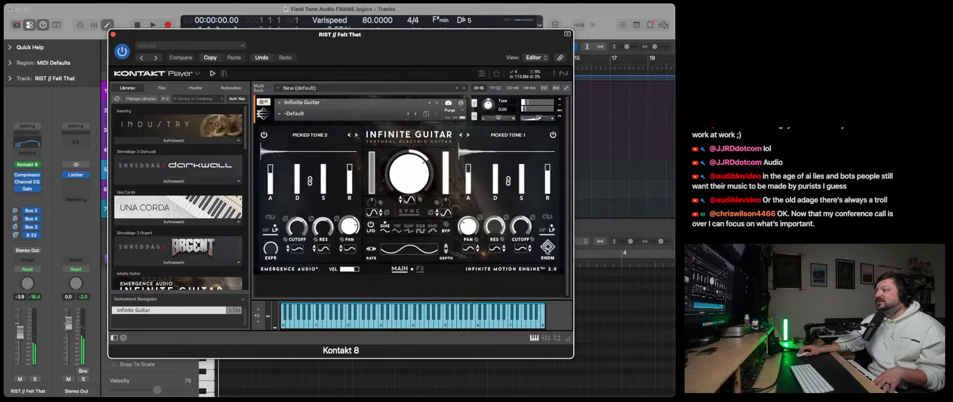
left_click(547, 251)
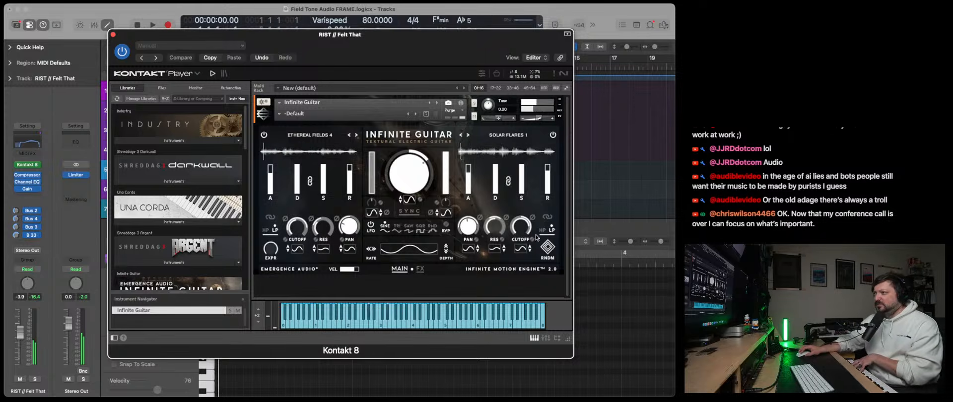
left_click(113, 34)
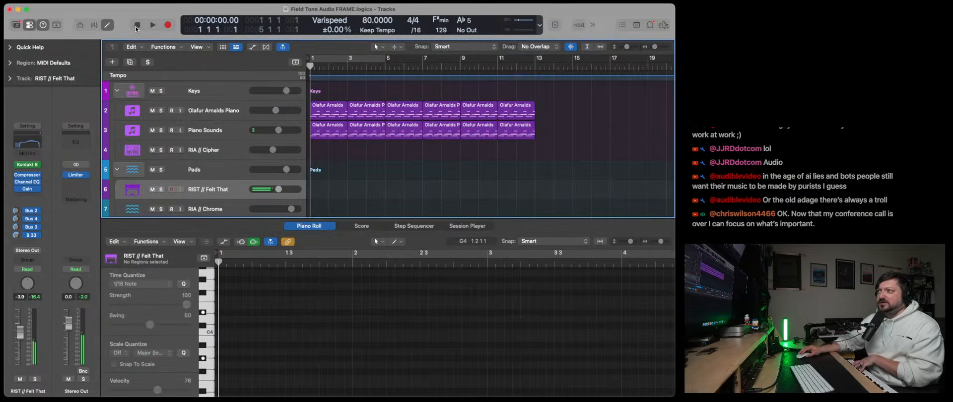
- Play the piano loop from the start and raise the RIST // Felt That track's volume to -1.9 dB
left_click(152, 25)
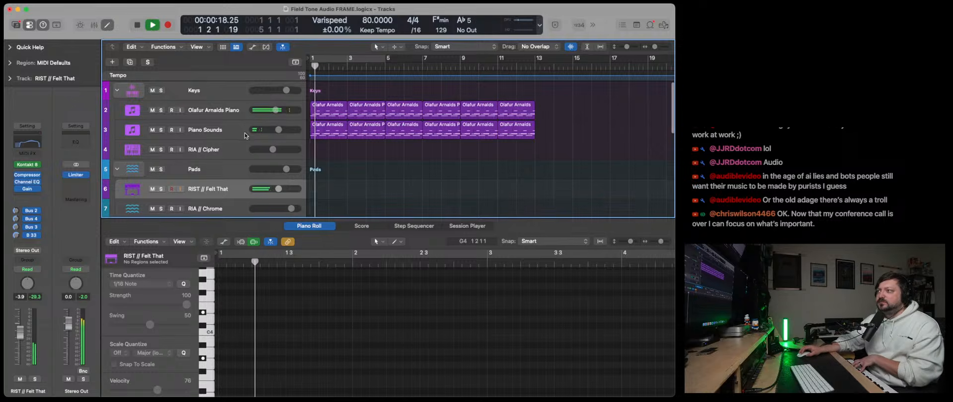
scroll(279, 189, "down", 1)
left_click_drag(279, 182, 283, 181)
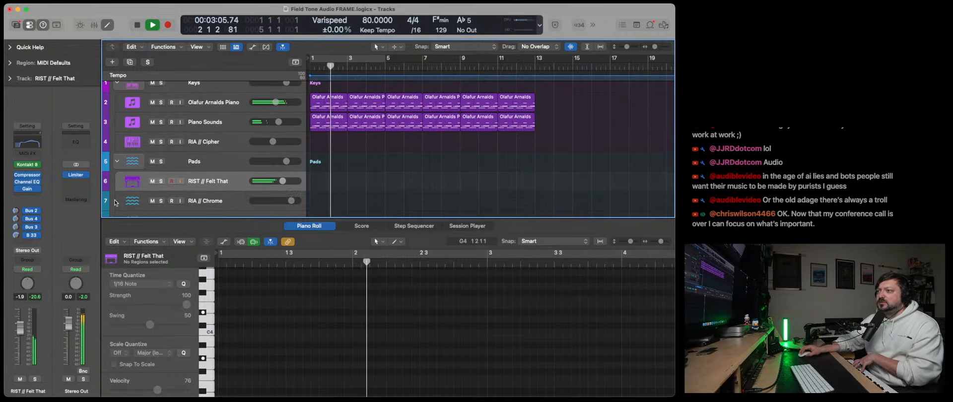
left_click(593, 25)
left_click(614, 26)
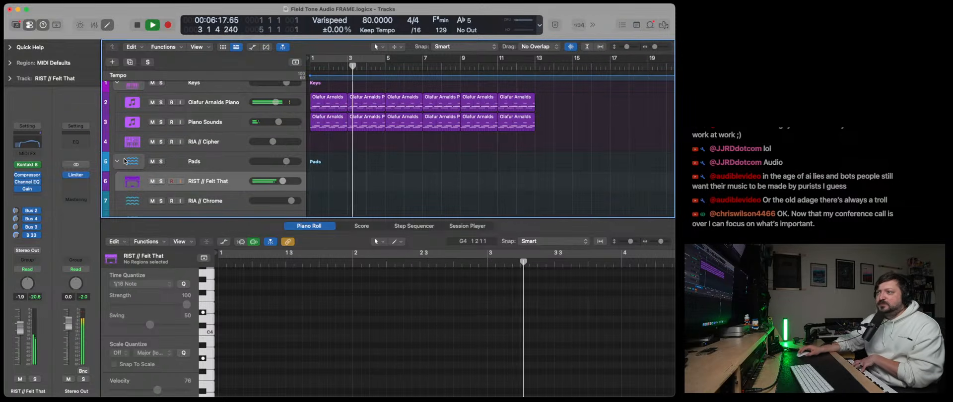
- Insert the SpaceBlender effect after Gain on the RIST // Felt That track
left_click(37, 182)
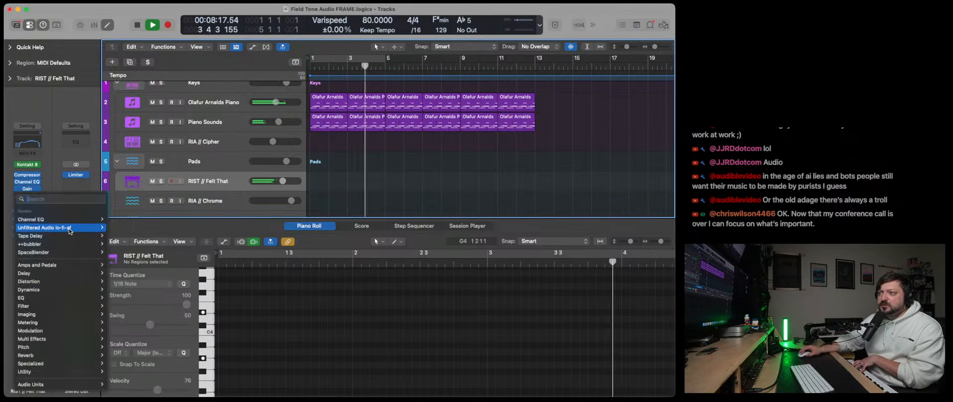
mouse_move(68, 253)
left_click(117, 253)
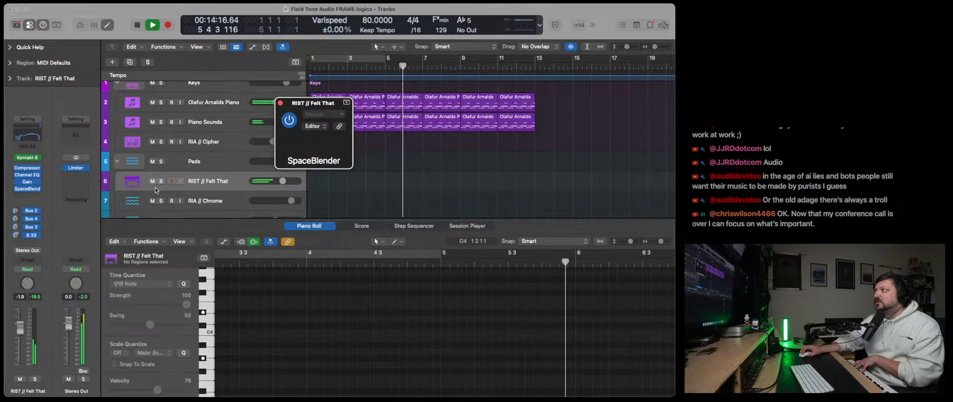
left_click_drag(479, 105, 416, 94)
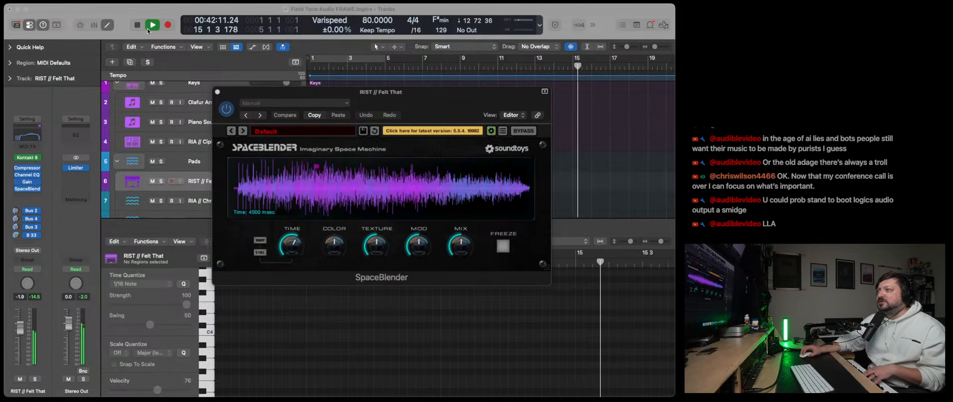
- Stop playback at the project start, close the Piano Roll and raise SpaceBlender's Mix
left_click(218, 92)
left_click(136, 26)
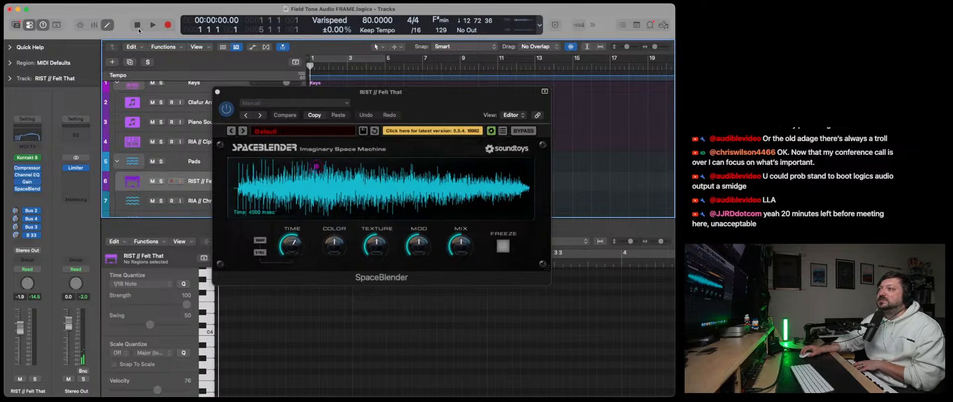
key("e")
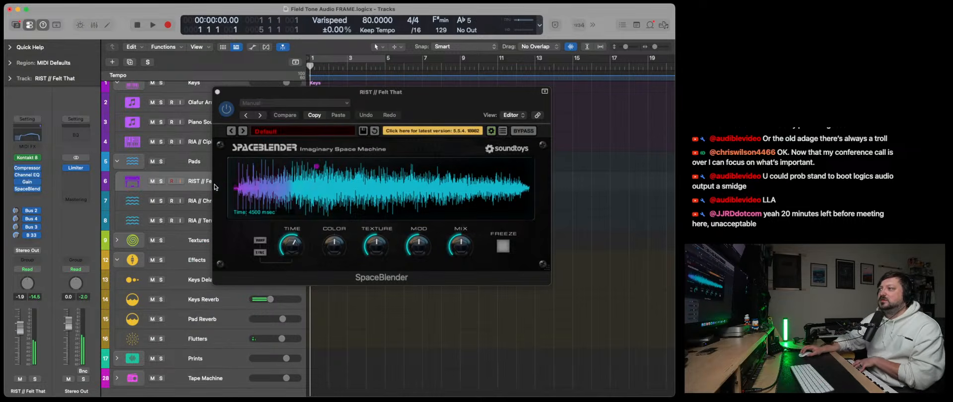
left_click_drag(455, 247, 454, 235)
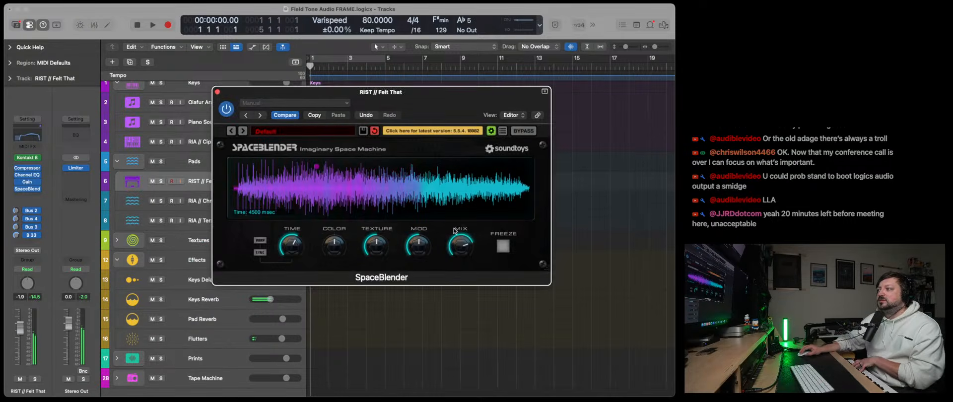
- Switch to Activity Monitor, examine which processes use the most CPU and select the FugueMachineRubatoAU process
key("super+space")
type("act")
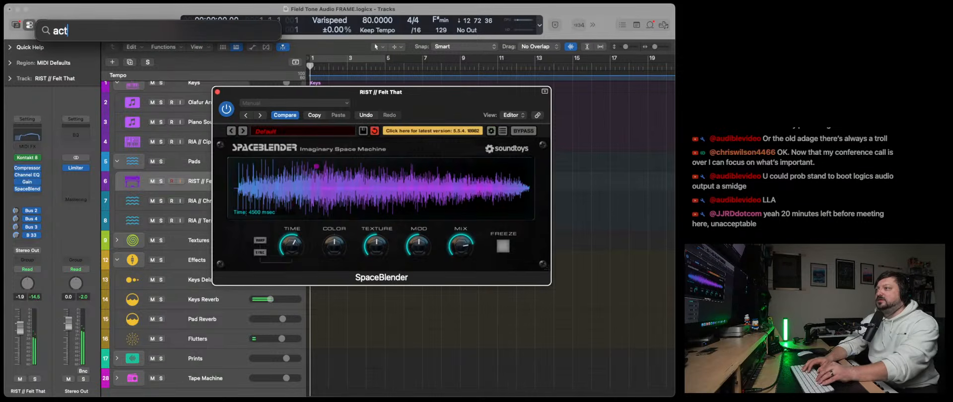
type("ivit")
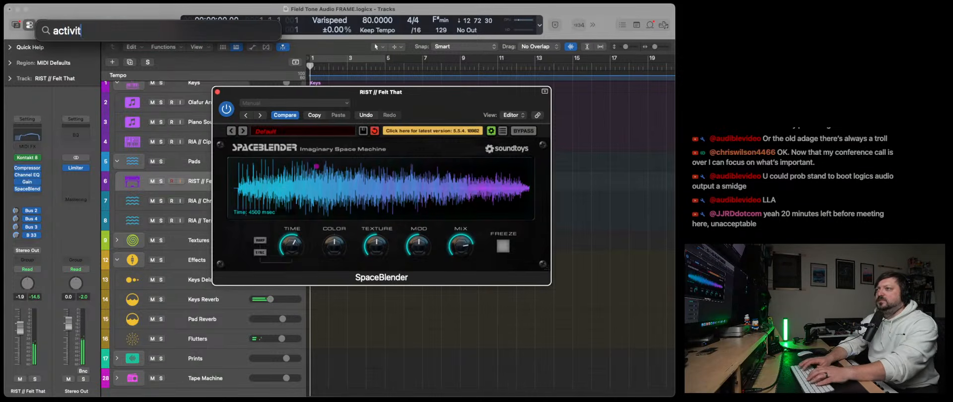
key("Return")
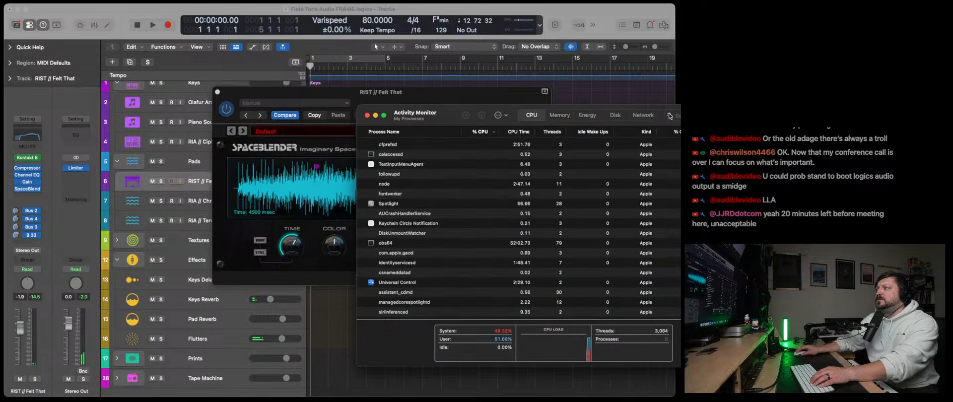
left_click(669, 115)
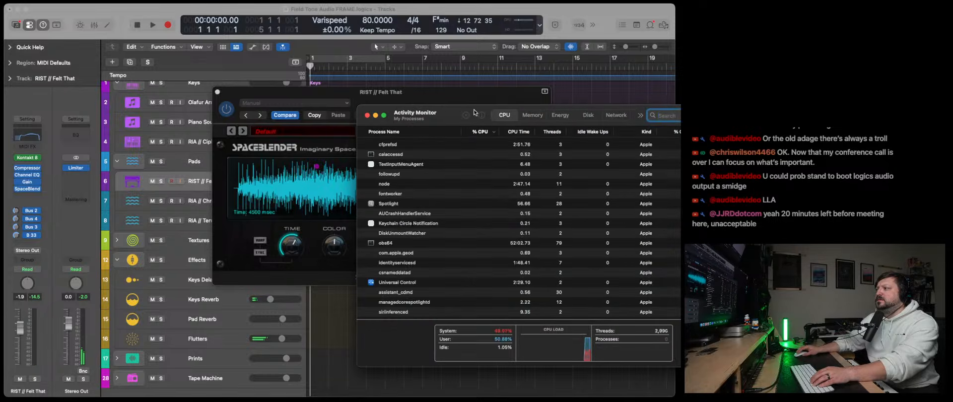
left_click_drag(475, 112, 426, 109)
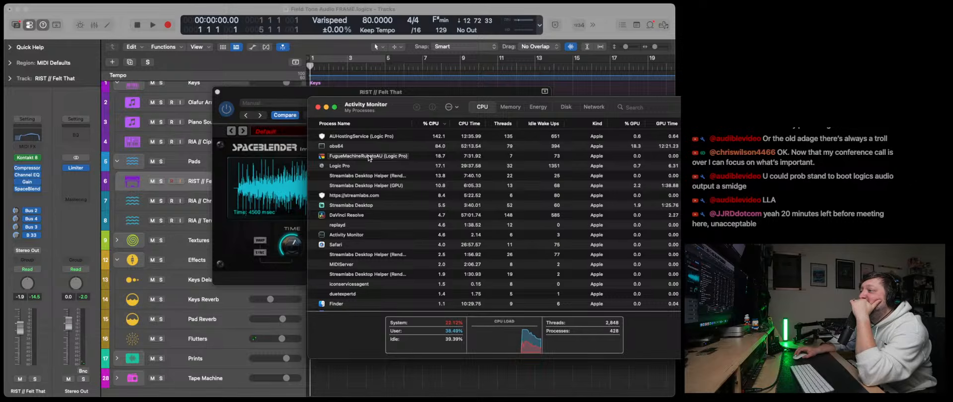
left_click(369, 157)
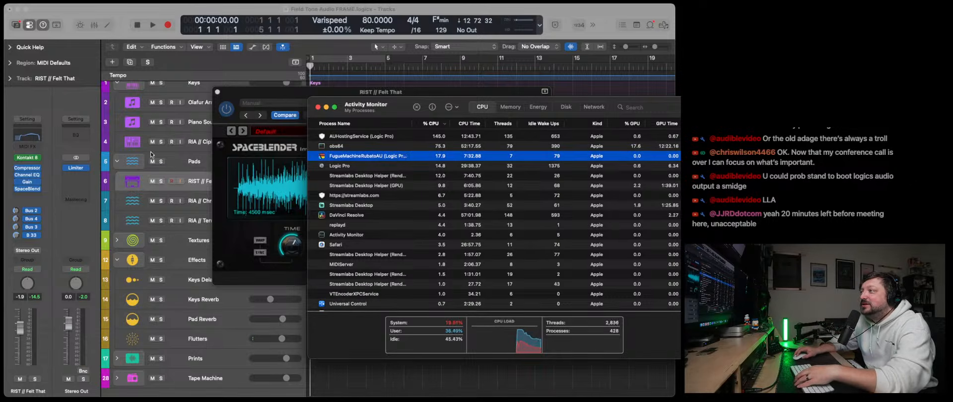
- Return to Logic Pro and go through the Keys and Pads tracks to examine the plug-ins on their channel strips
scroll(151, 154, "up", 1)
left_click(170, 95)
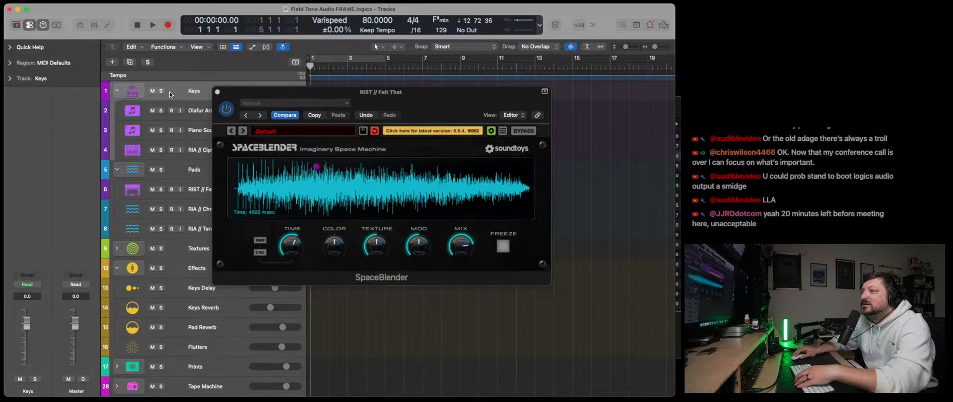
left_click(157, 163)
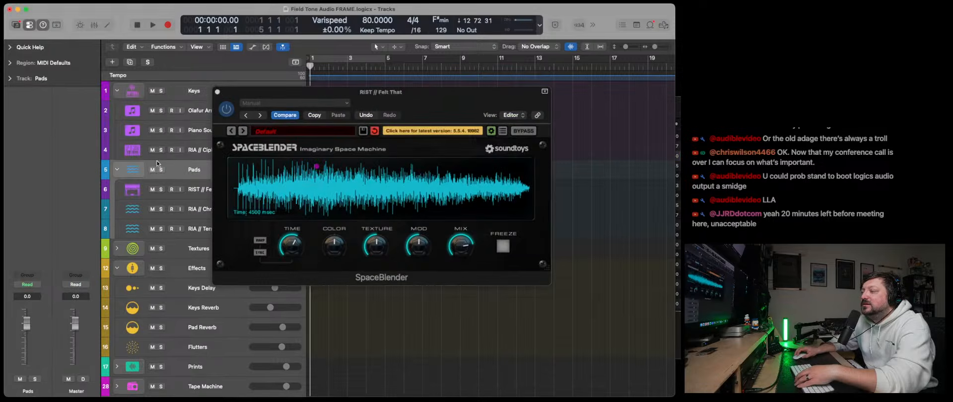
left_click(195, 111)
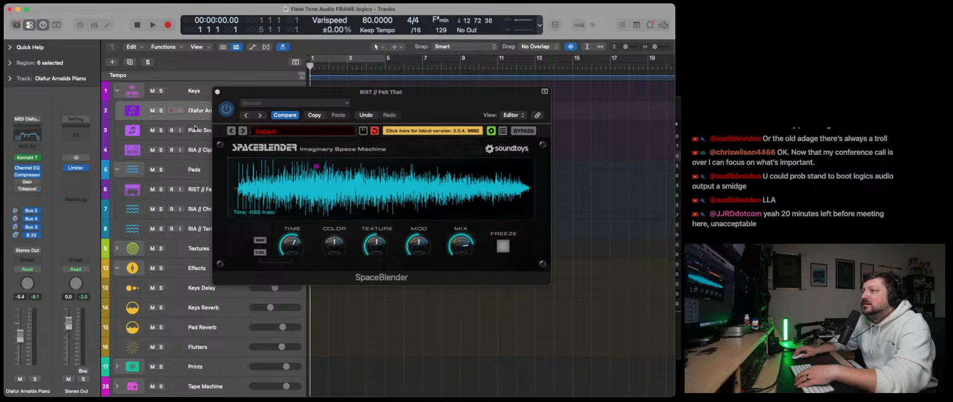
left_click(195, 128)
left_click(193, 149)
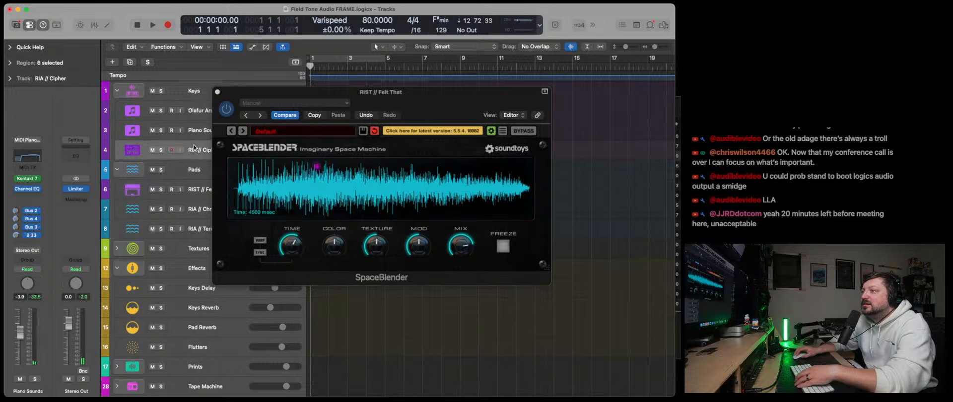
left_click(193, 214)
left_click(193, 229)
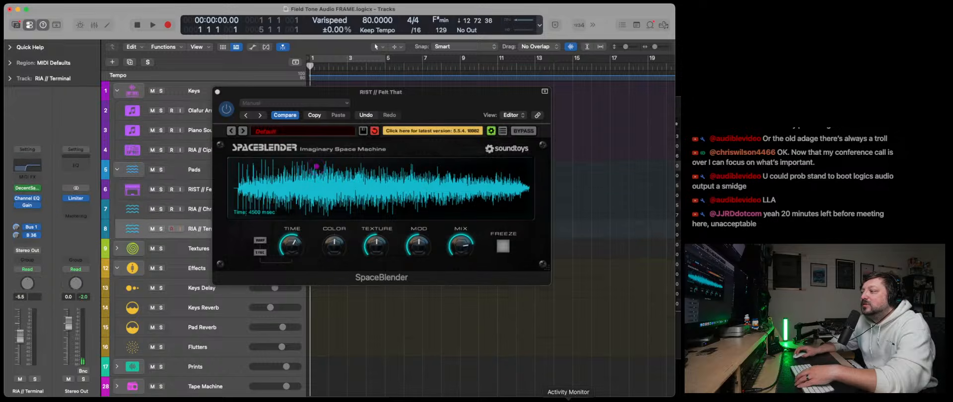
- Switch to Activity Monitor, quit the FugueMachineRubatoAU process and close its information window
left_click(569, 400)
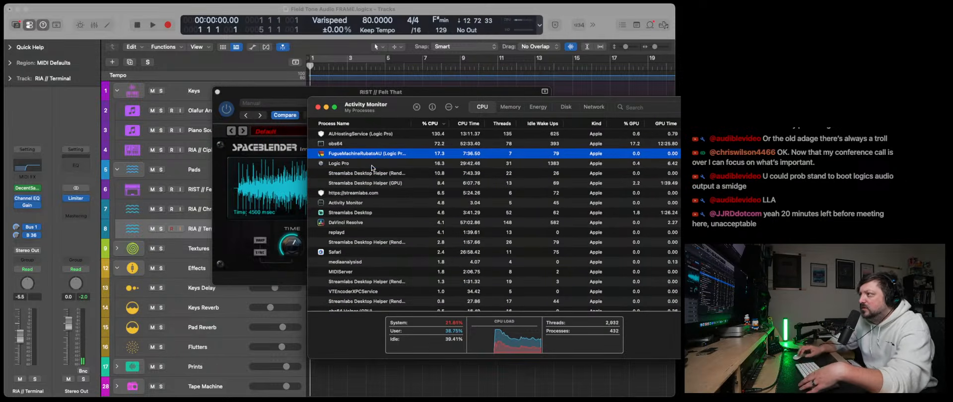
double_click(362, 155)
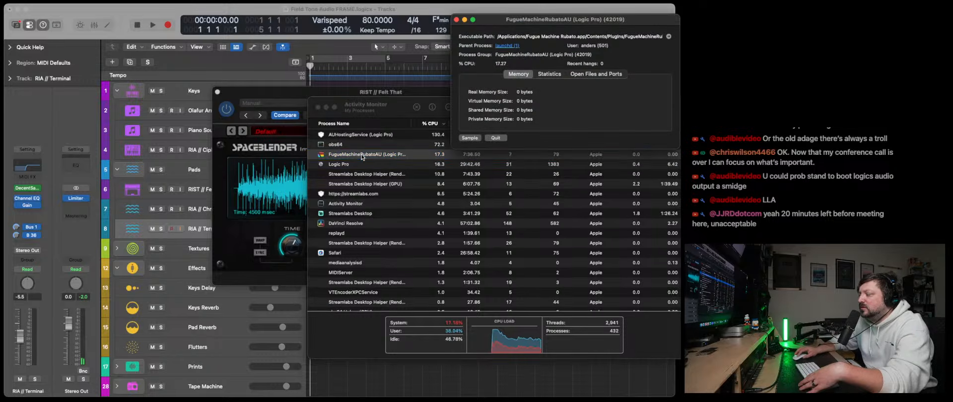
left_click(494, 138)
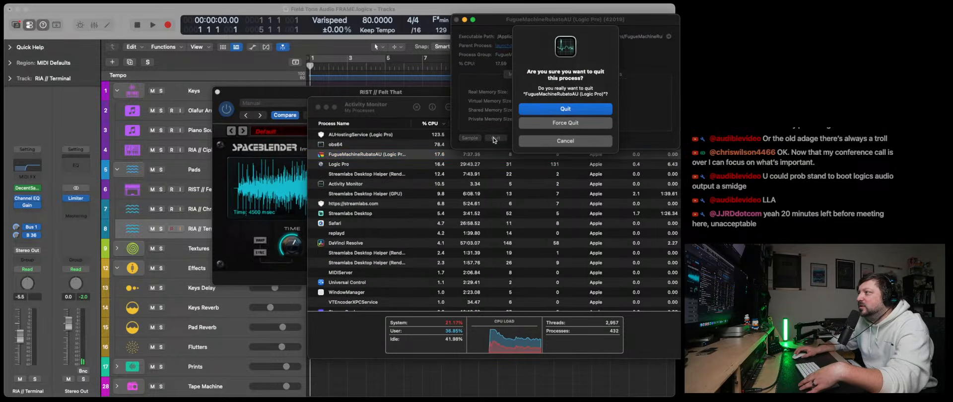
left_click(567, 109)
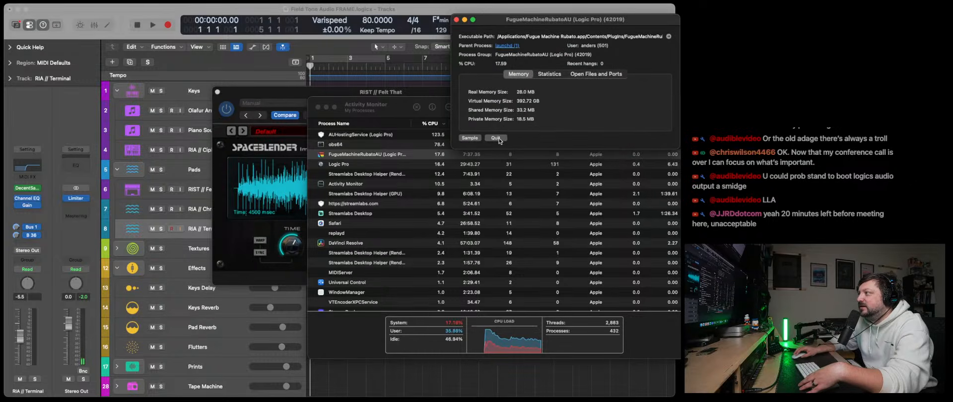
left_click(457, 19)
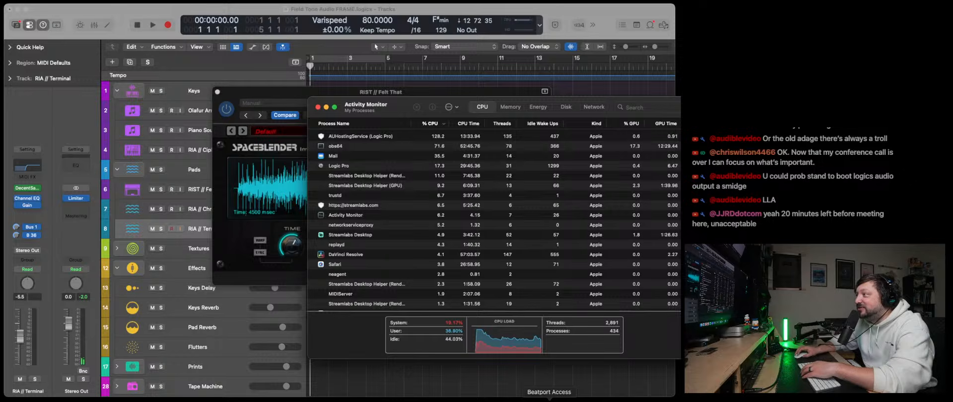
- Quit Beatport Access and other unneeded background applications to free up CPU
right_click(550, 401)
left_click(544, 391)
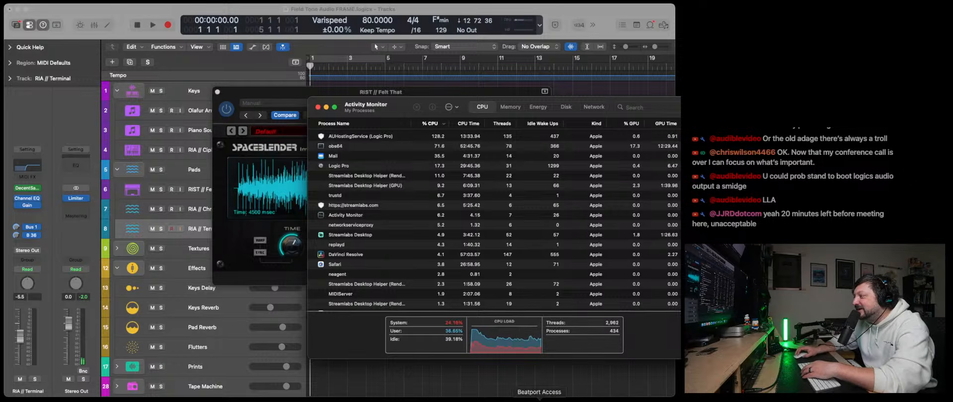
right_click(541, 401)
left_click(544, 391)
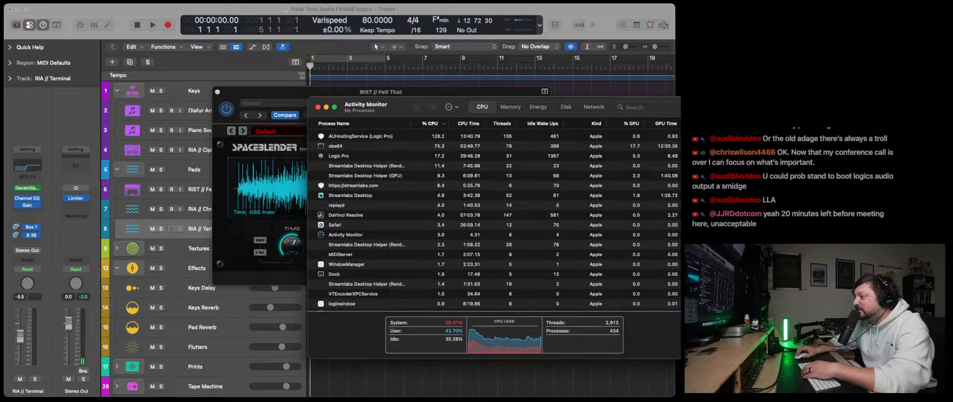
right_click(515, 401)
left_click(516, 391)
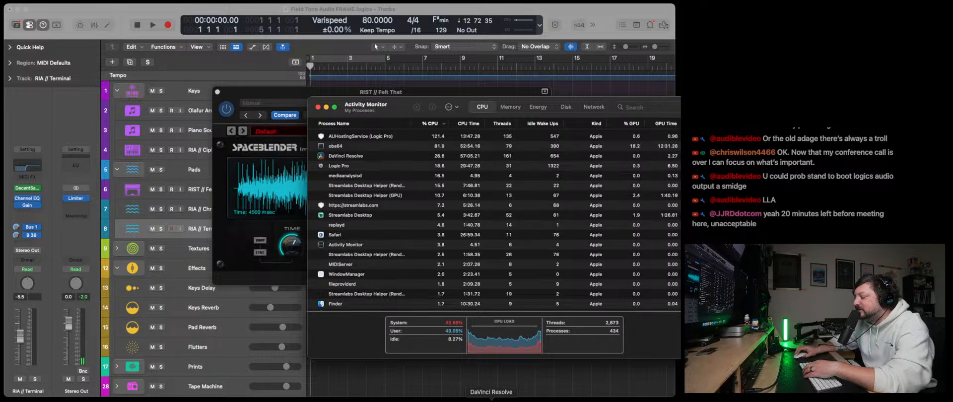
- Force quit the unresponsive DaVinci Resolve and close Activity Monitor to return to Logic Pro
right_click(491, 401)
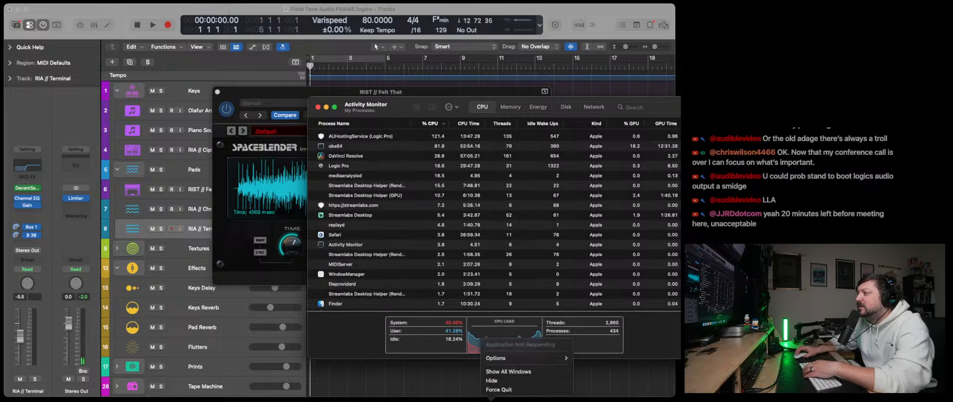
left_click(499, 393)
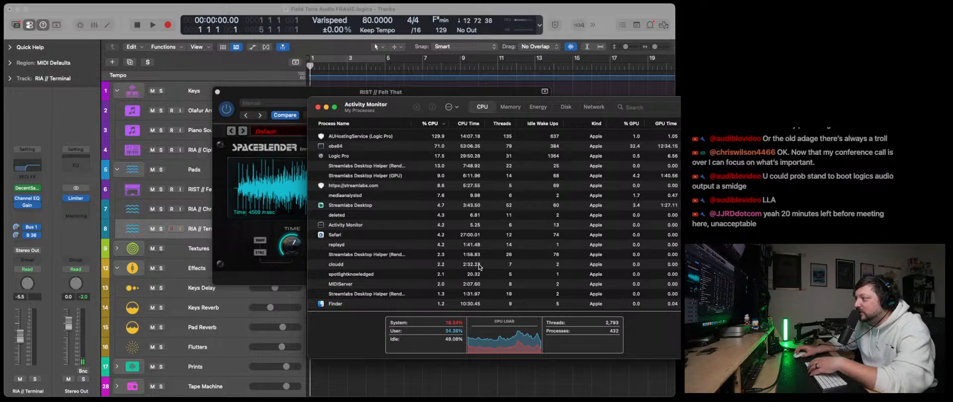
left_click_drag(536, 330, 465, 309)
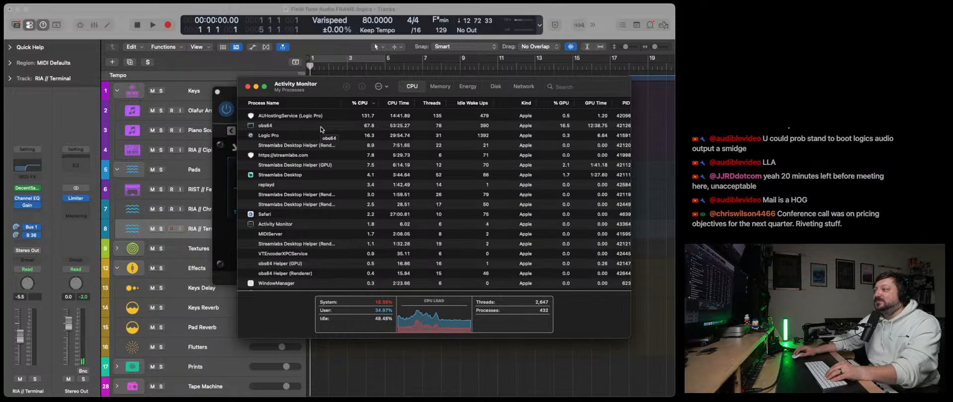
left_click(248, 87)
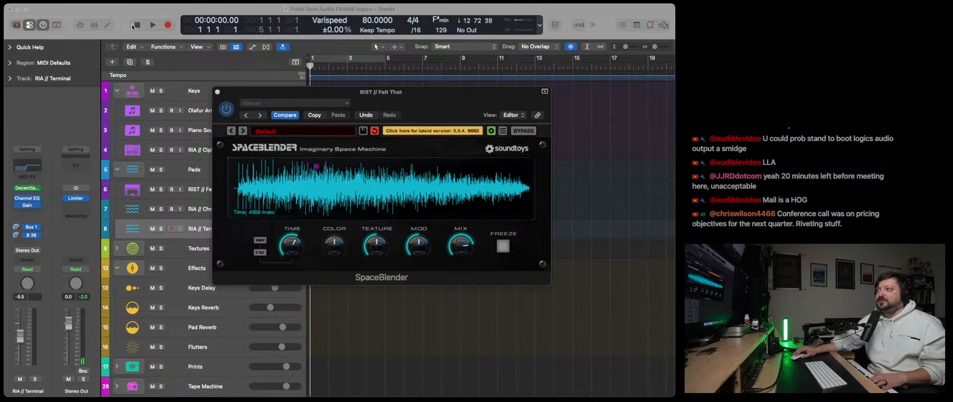
- Play the project from the start, move the SpaceBlender window off the track list and select the RIST // Felt That track
left_click(153, 26)
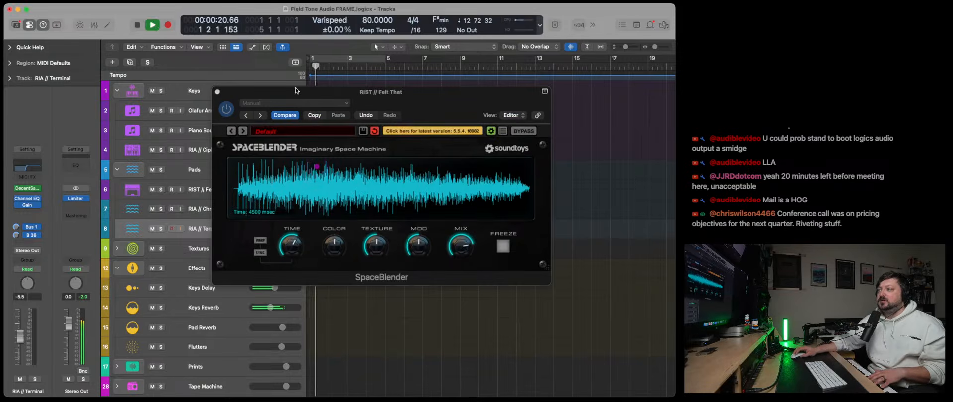
left_click_drag(326, 94, 321, 91)
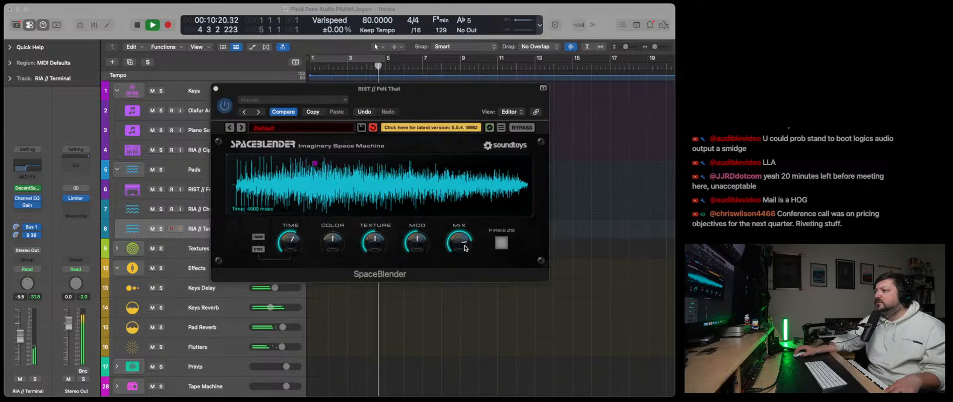
left_click_drag(259, 89, 362, 90)
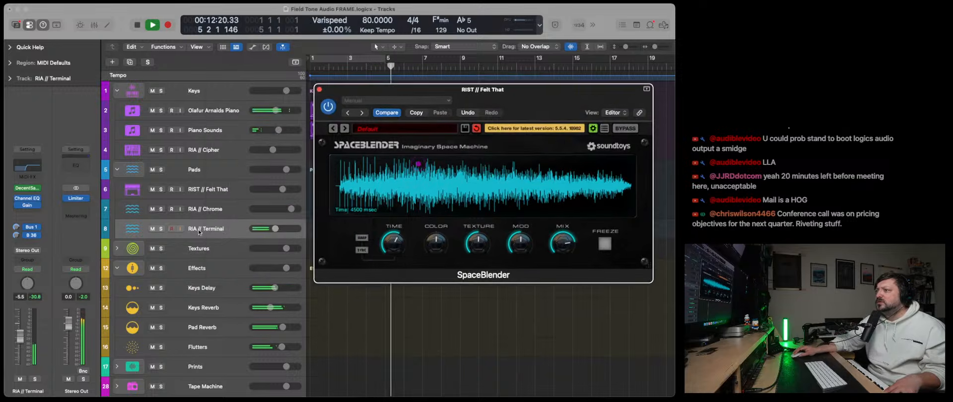
left_click(218, 211)
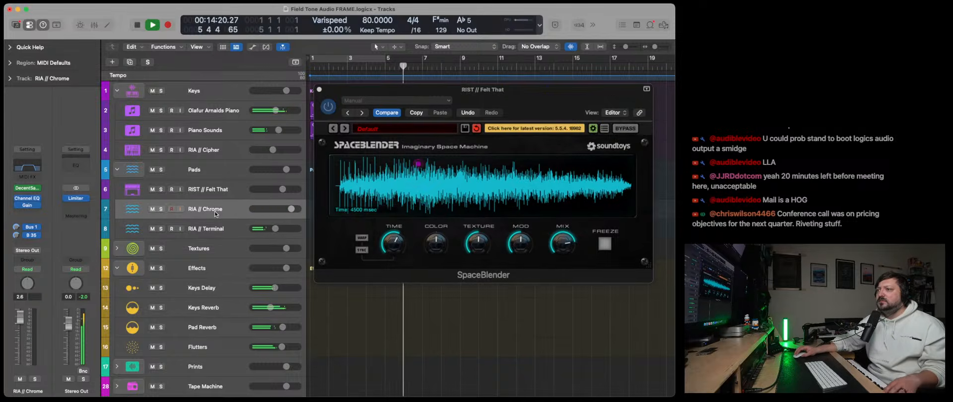
left_click(215, 192)
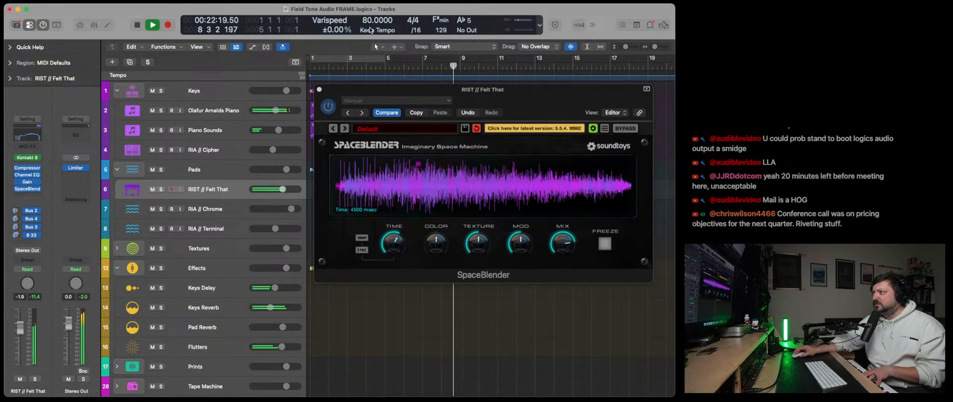
- Set the project tempo to 100 BPM and audition the loop from the start with the plug-in windows hidden
left_click_drag(368, 23, 367, 11)
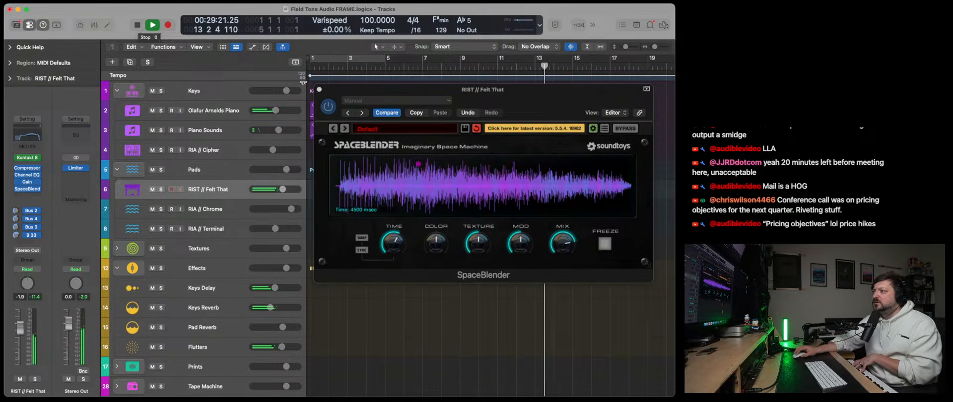
key("v")
left_click(138, 26)
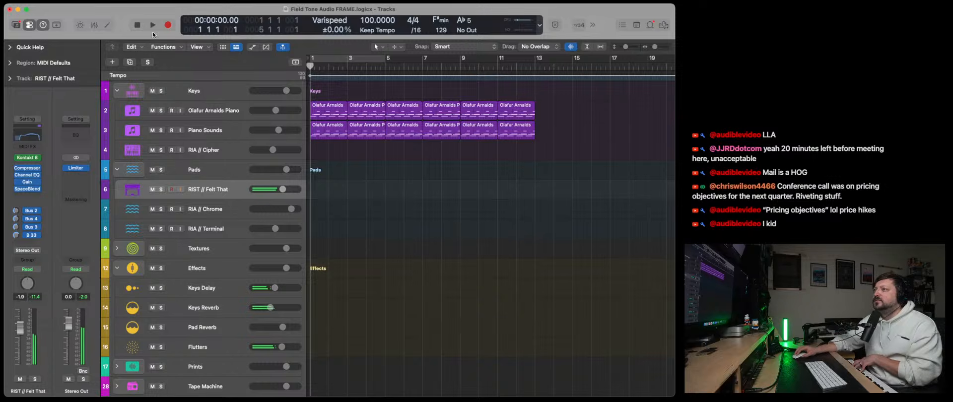
left_click(152, 30)
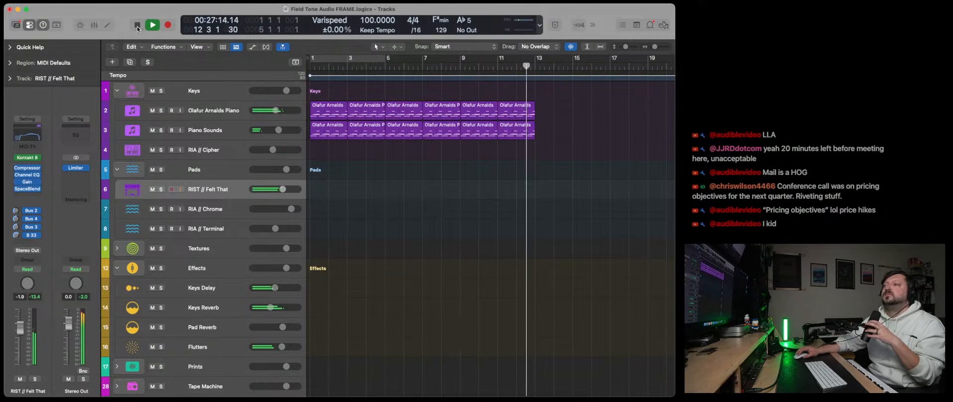
left_click(138, 26)
left_click(138, 26)
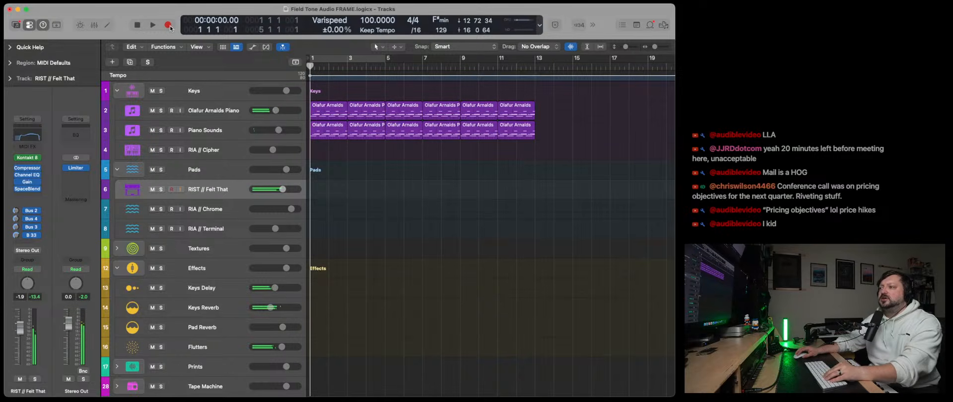
- Record a sustained four-note chord on RIST // Felt That from bar 1 and lengthen its region to bar 13
left_click(171, 28)
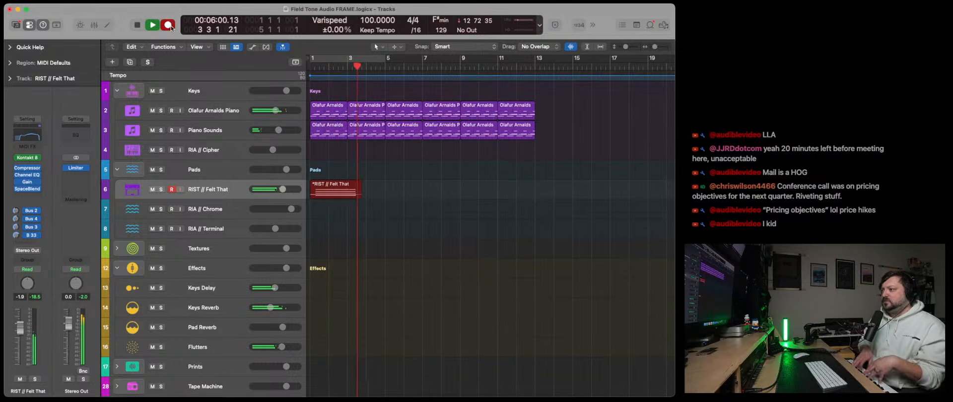
key("space")
double_click(353, 196)
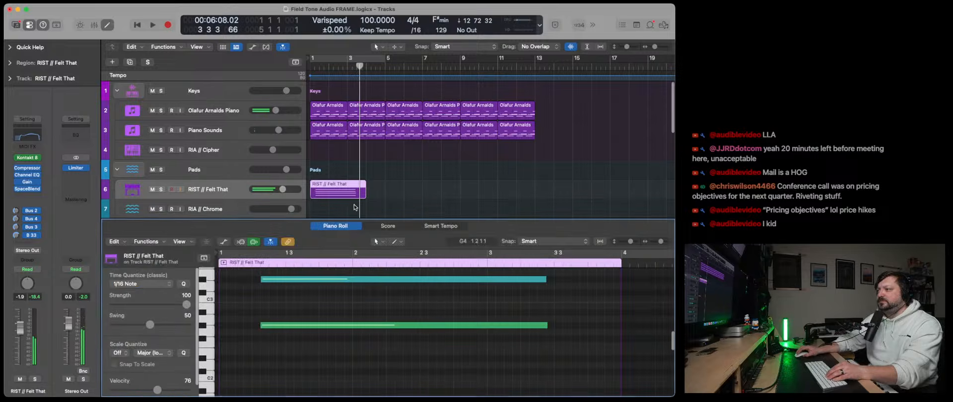
left_click_drag(366, 185, 535, 194)
- Select all four recorded notes in the Piano Roll and extend their starts back to the beginning of bar 1
scroll(328, 303, "up", 3)
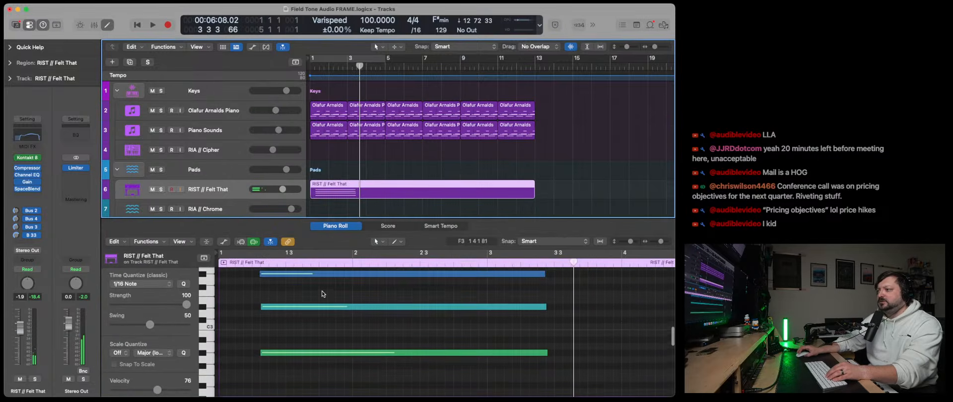
left_click_drag(630, 242, 628, 242)
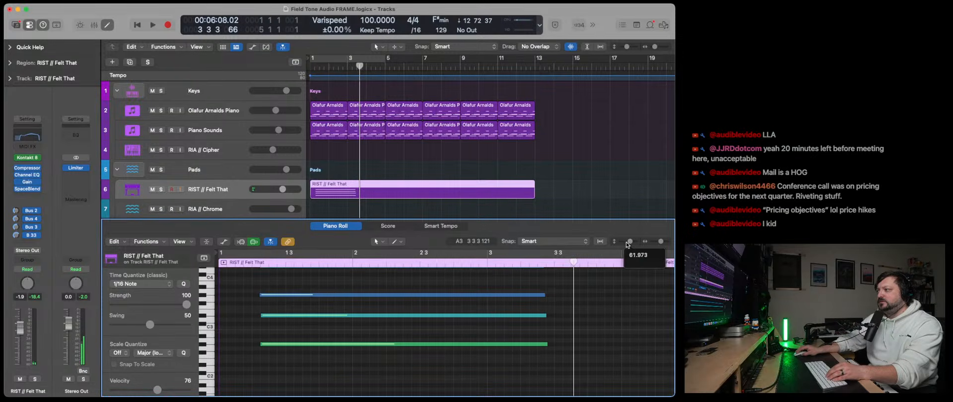
scroll(398, 296, "up", 3)
key("super+a")
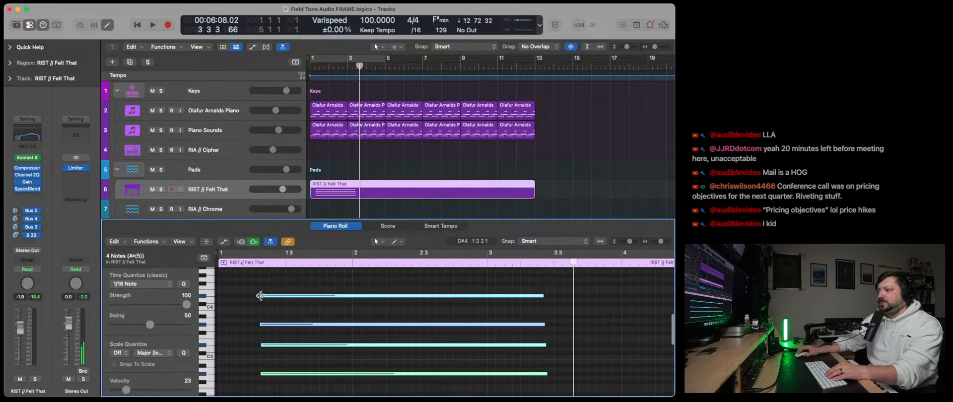
left_click_drag(260, 296, 223, 314)
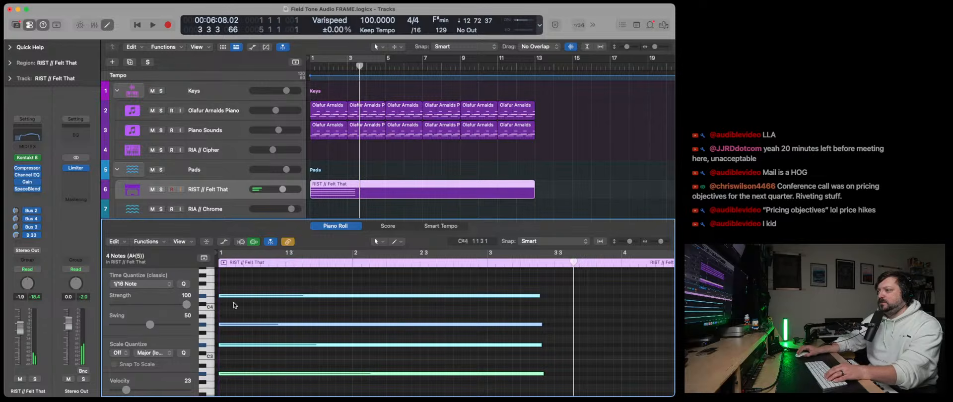
- Extend the ends of all four chord notes to bar 13 and check them against the region's end
scroll(488, 320, "right", 5)
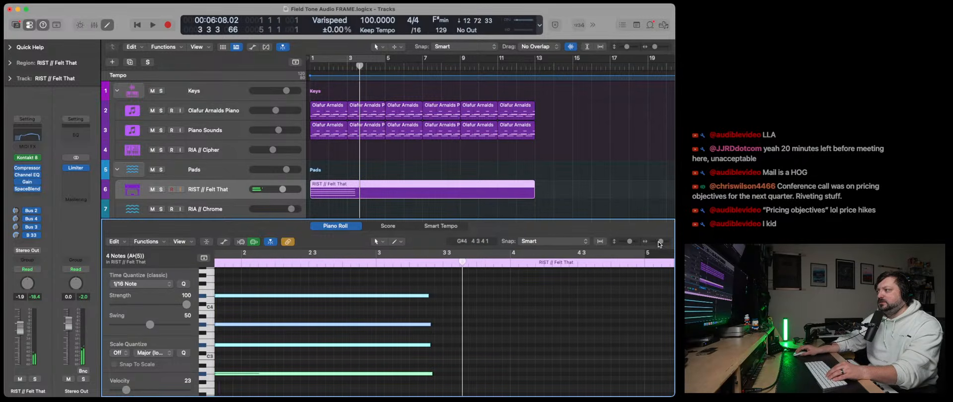
left_click_drag(660, 244, 650, 246)
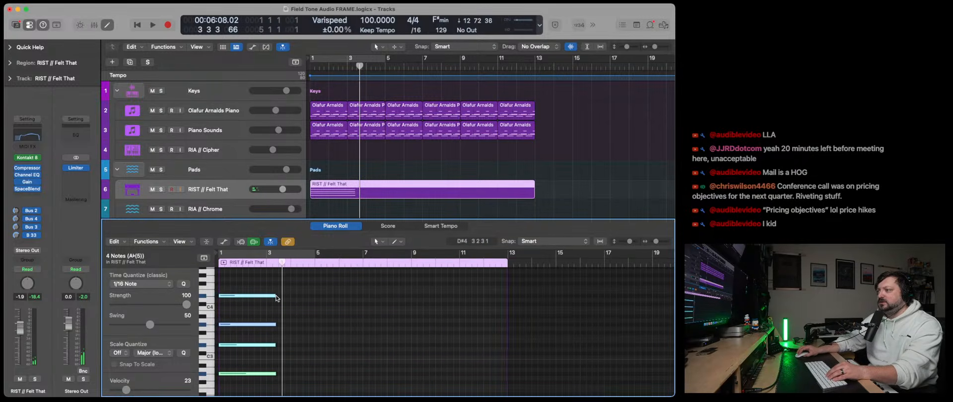
left_click_drag(277, 298, 530, 303)
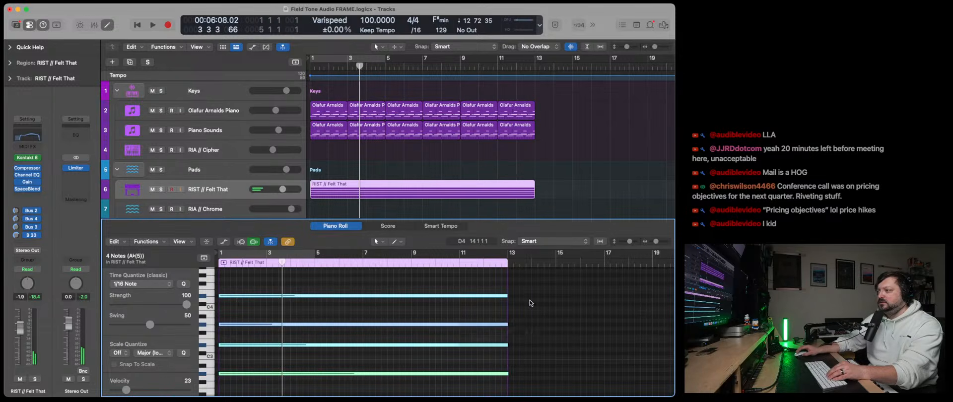
left_click(510, 260)
left_click_drag(656, 242, 661, 243)
scroll(585, 285, "right", 5)
scroll(626, 286, "right", 4)
left_click(615, 366)
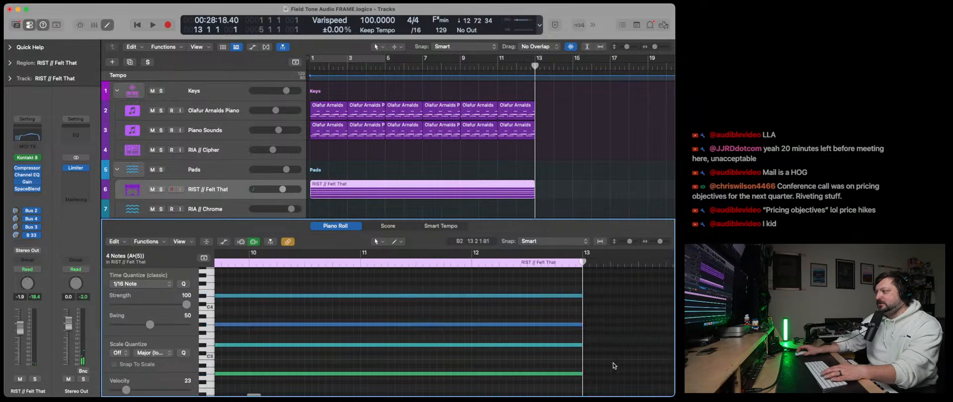
- Play from the project start, close the Piano Roll and set the RIST // Felt That volume to 0.0 dB
scroll(601, 356, "left", 10)
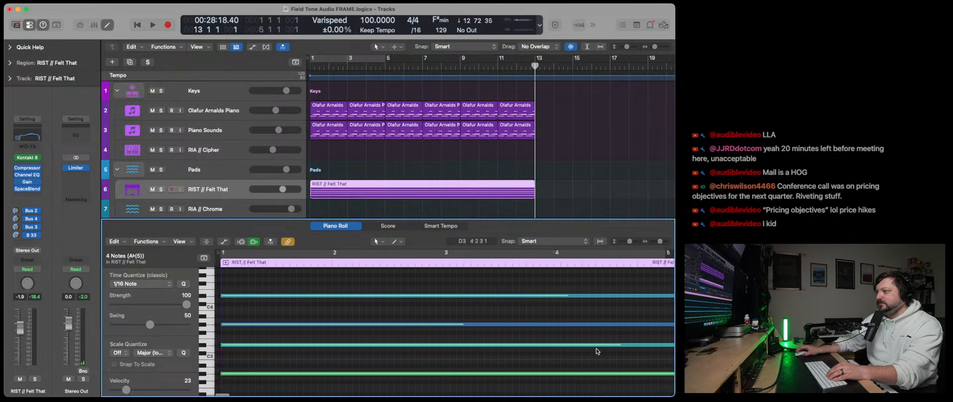
key("Return")
key("space")
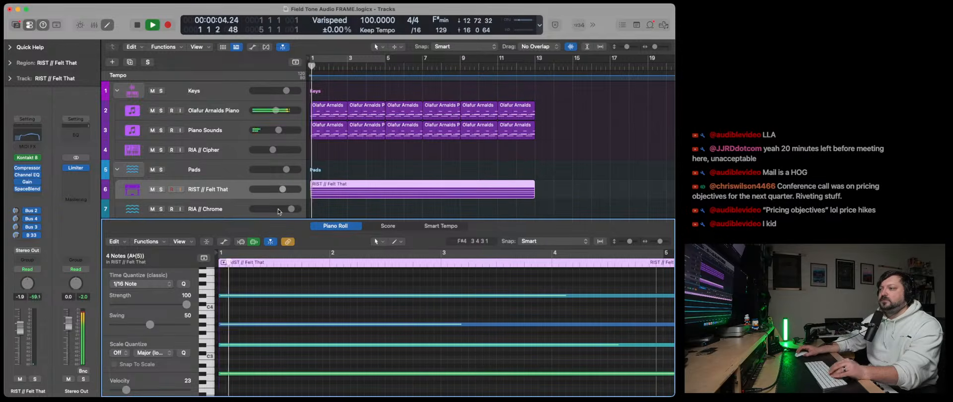
key("e")
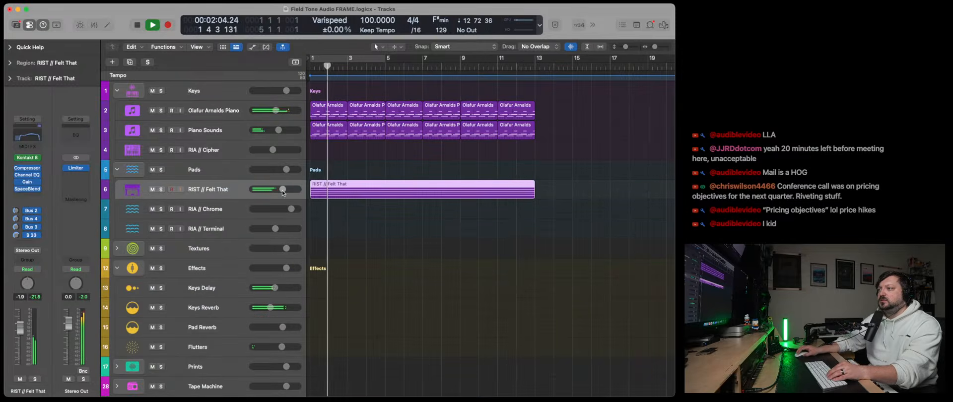
left_click_drag(283, 191, 287, 192)
- Lower the Channel EQ's high-cut frequency on RIST // Felt That to 2740 Hz, close the EQ and stop playback
left_click(27, 175)
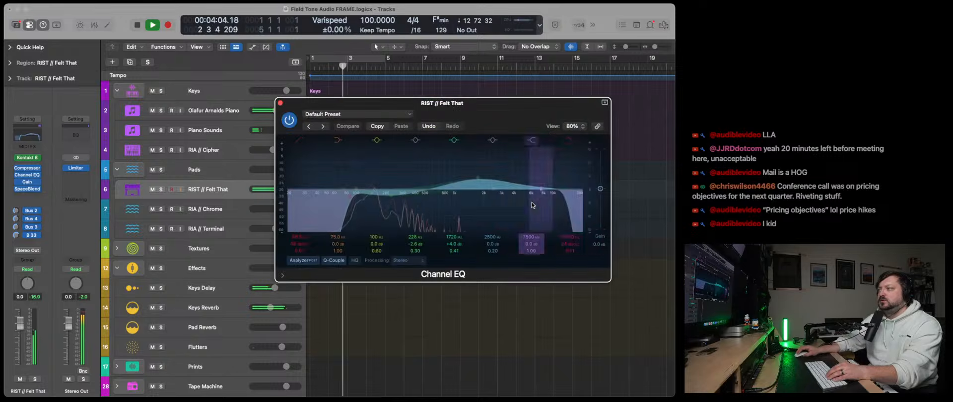
left_click_drag(566, 206, 503, 204)
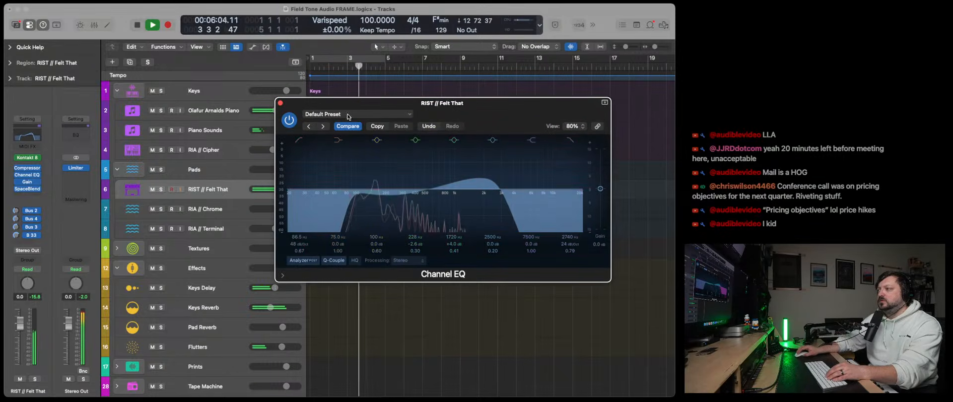
left_click(281, 103)
key("space")
- Move all regions on Olafur Arnalds Piano and Piano Sounds so that they start at bar 13
left_click(214, 110)
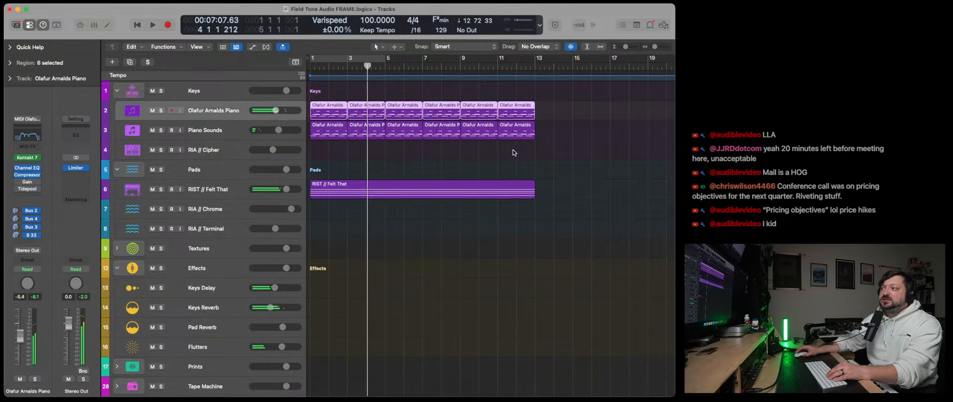
left_click_drag(564, 160, 545, 122)
left_click(401, 143)
- Copy the Olafur Arnalds Piano region at bar 13, paste it repeatedly from bar 1 to bar 13, and return to the project start
left_click(552, 111)
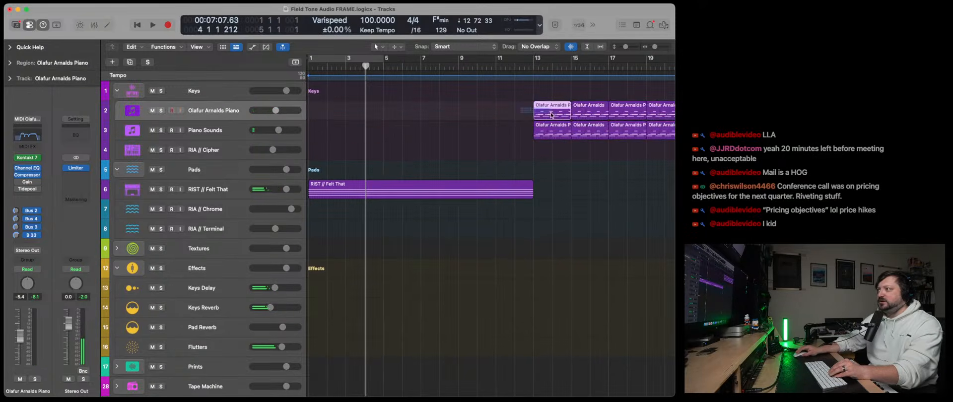
key("super+c")
key("Return")
key("super+v")
key("super+v")
key("super+v")
key("super+v")
key("super+v")
key("super+v")
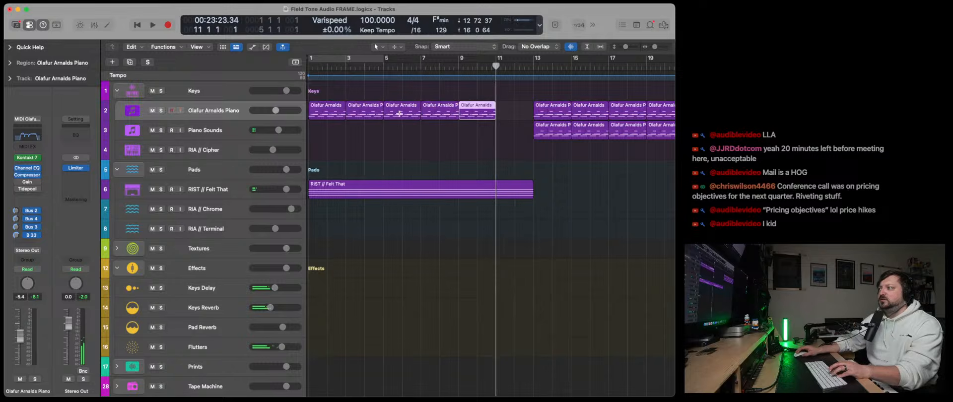
left_click(136, 26)
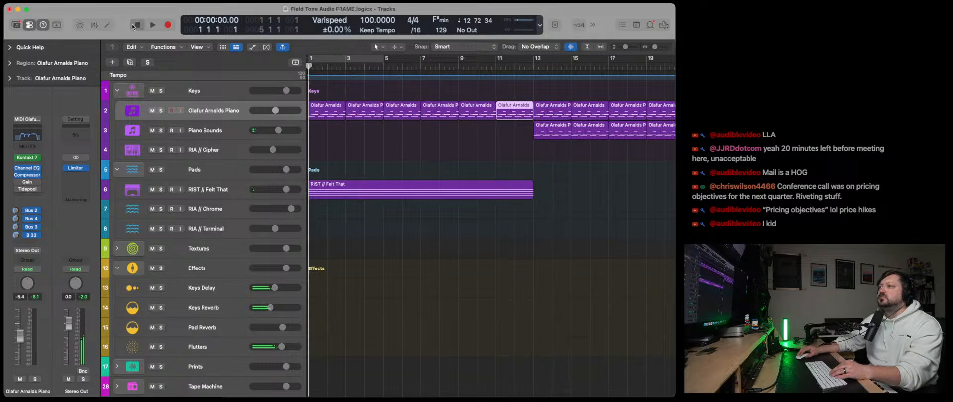
- Move the six pasted piano regions from Olafur Arnalds Piano to the RIA // Cipher track and play them
left_click_drag(316, 135, 503, 103)
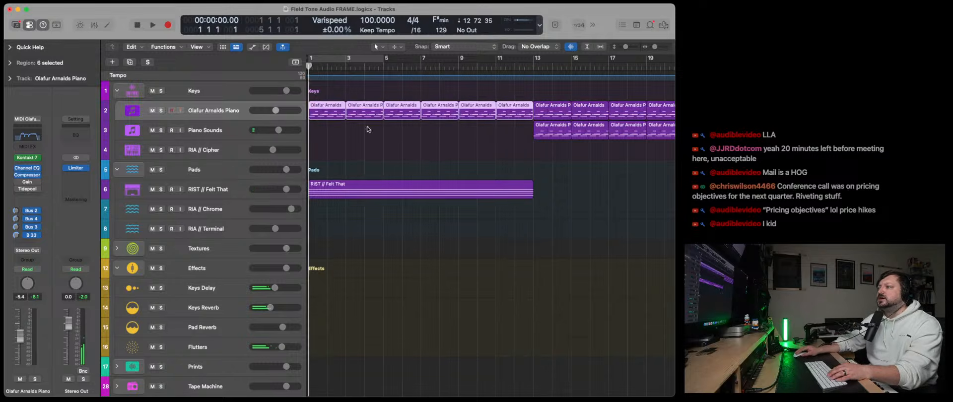
left_click_drag(325, 116, 324, 155)
key("space")
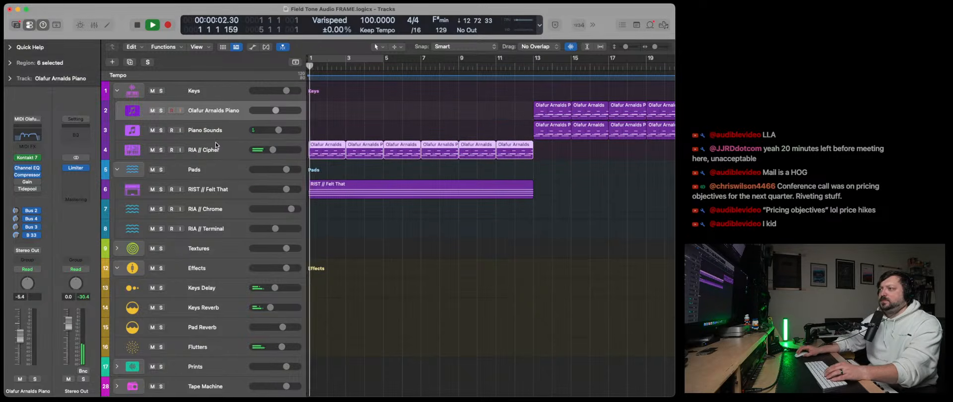
- Open the Tape Synths instrument on RIA // Cipher and try adjusting its attack, sustain and release
left_click(229, 153)
left_click(27, 188)
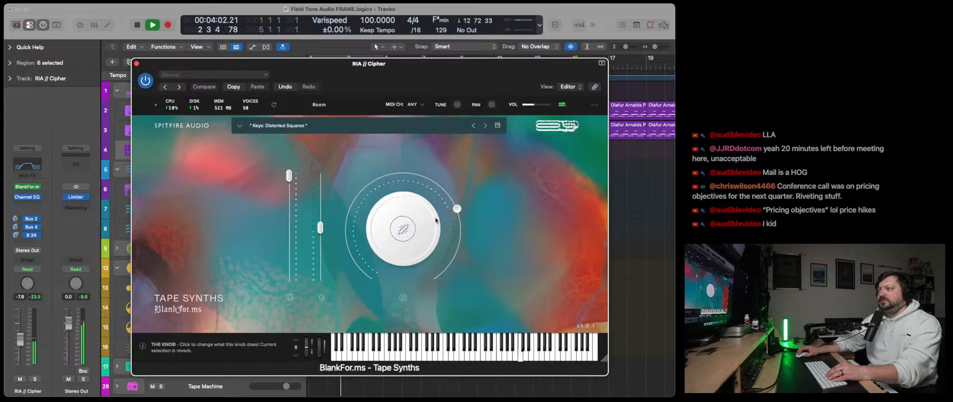
left_click(425, 224)
left_click(506, 213)
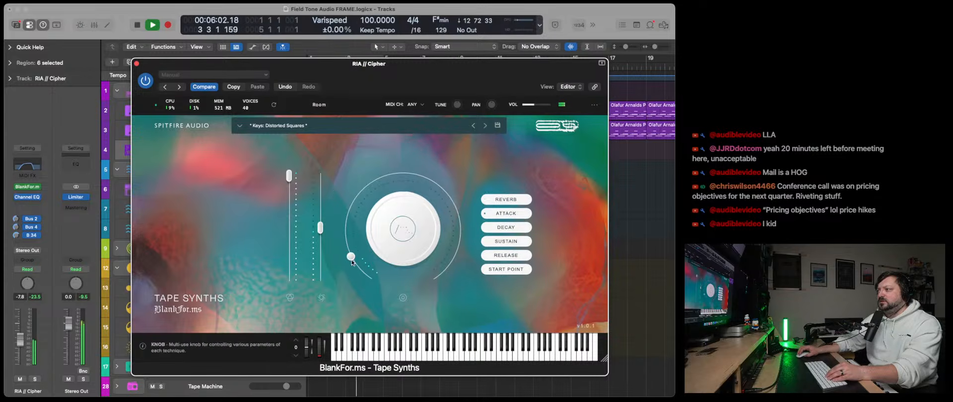
left_click(502, 241)
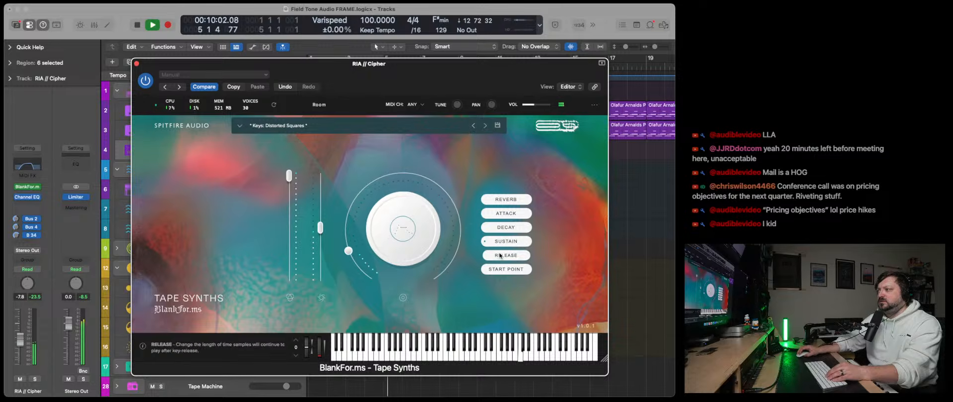
left_click(376, 218)
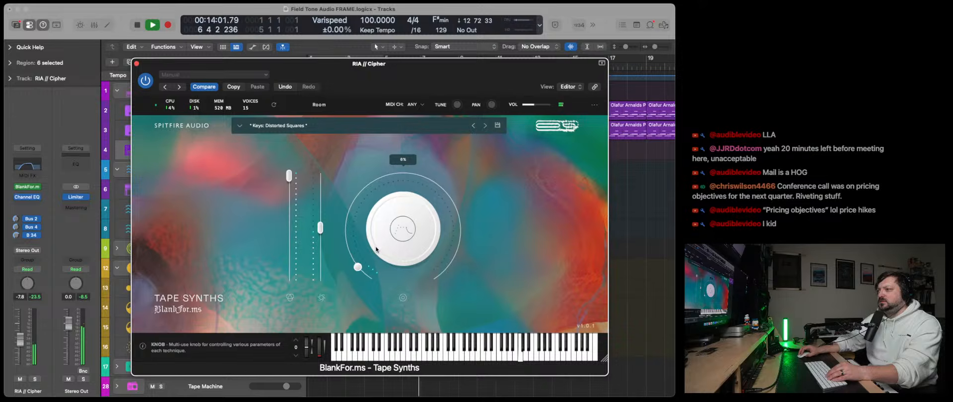
left_click(137, 63)
- Replace the instrument on RIA // Cipher with Pigments in stereo and stop playback
left_click(40, 186)
mouse_move(100, 243)
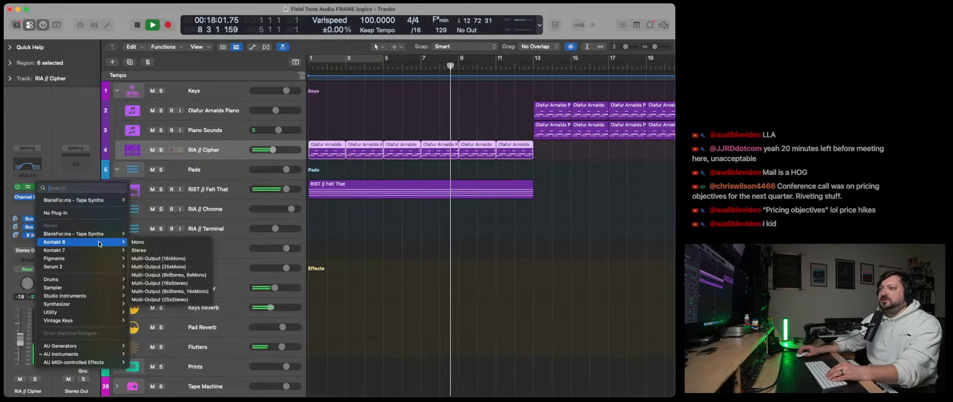
left_click(194, 249)
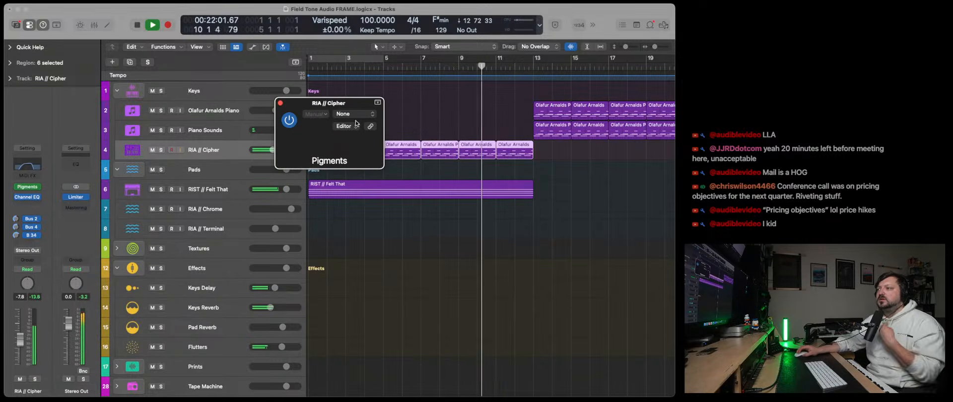
left_click(135, 29)
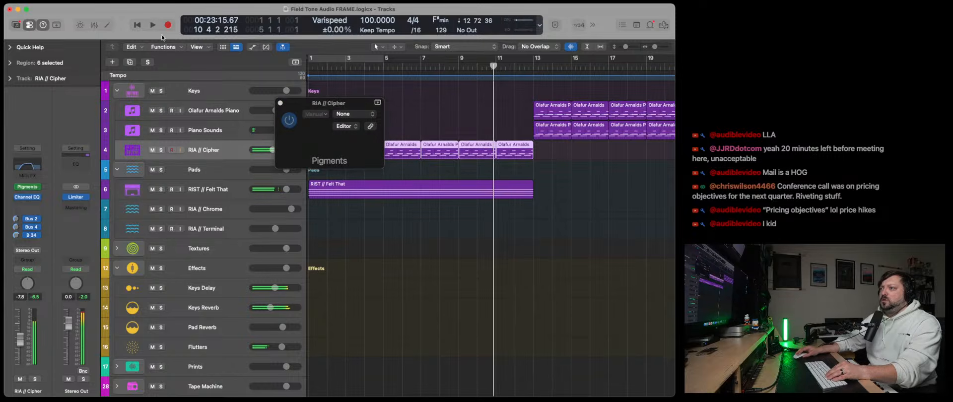
- Transpose the six selected RIA // Cipher regions by -24 semitones and play from the project start
left_click(10, 63)
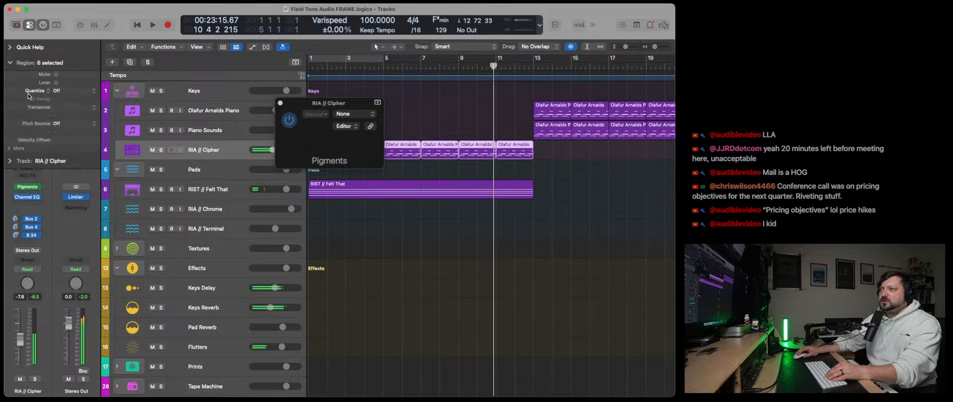
double_click(57, 110)
type("-24")
key("Return")
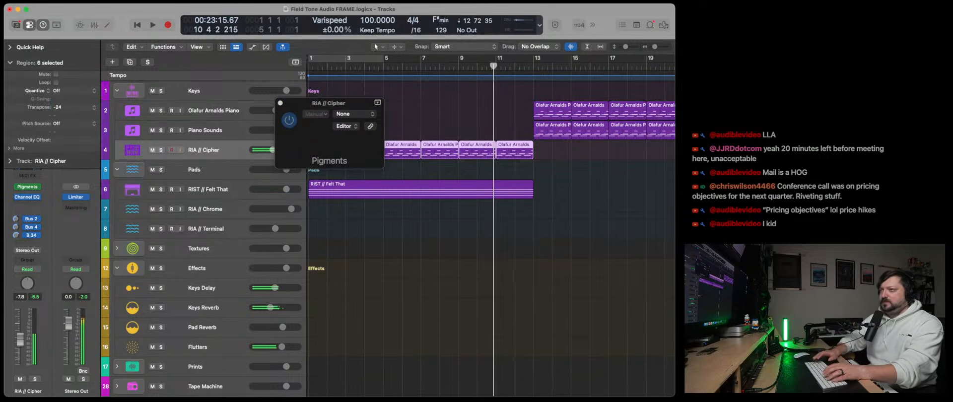
left_click(134, 26)
key("space")
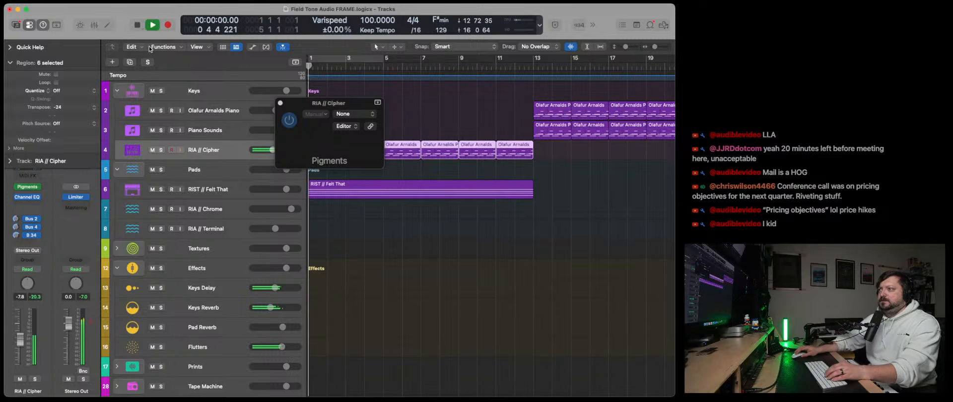
- Reopen the blank Pigments window, lower the Env Amp attack and shorten the Env 2 decay
left_click(217, 135)
left_click(281, 102)
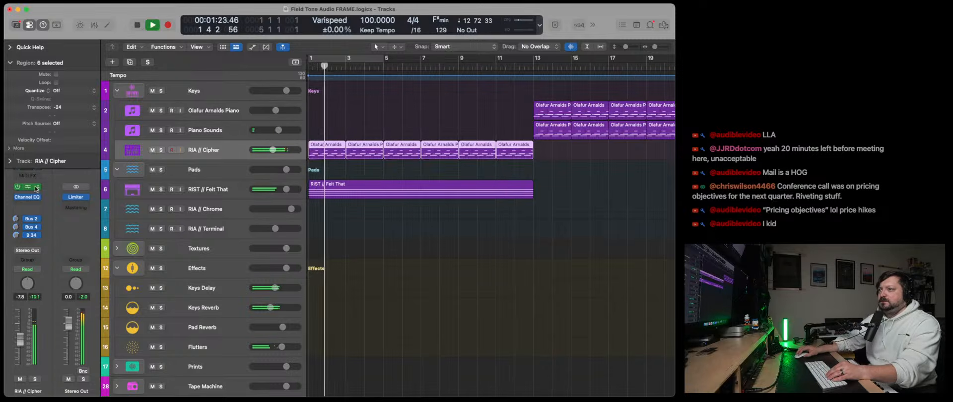
left_click(28, 187)
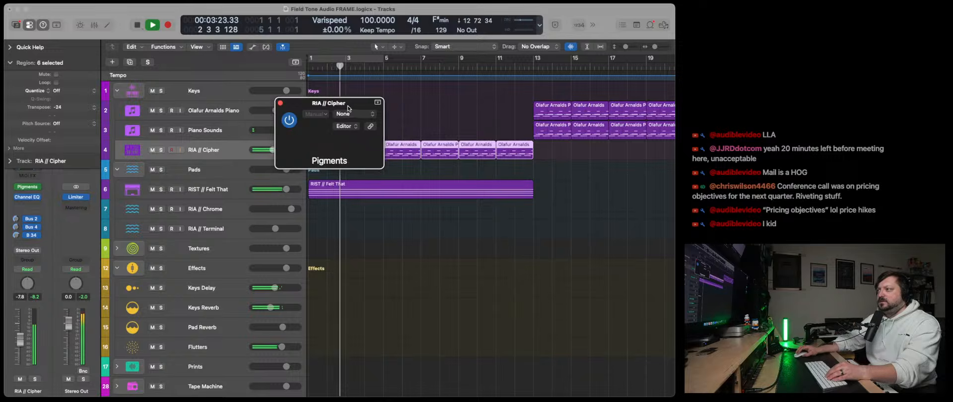
left_click_drag(378, 100, 195, 28)
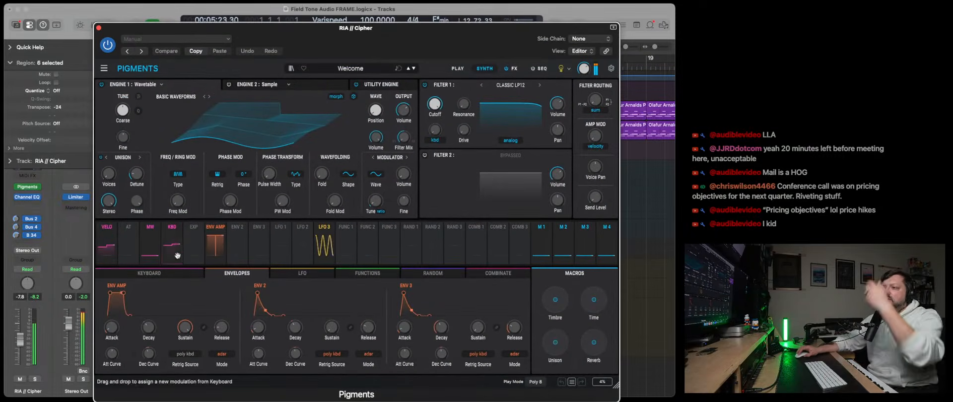
left_click_drag(111, 328, 112, 343)
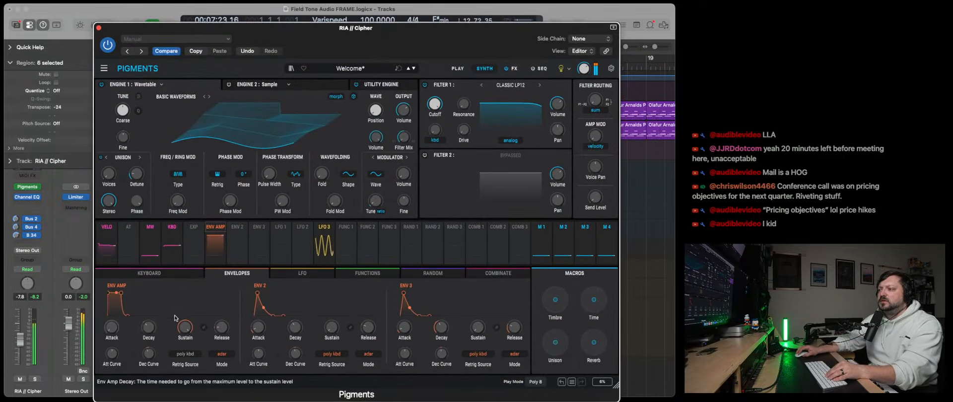
left_click_drag(295, 327, 295, 347)
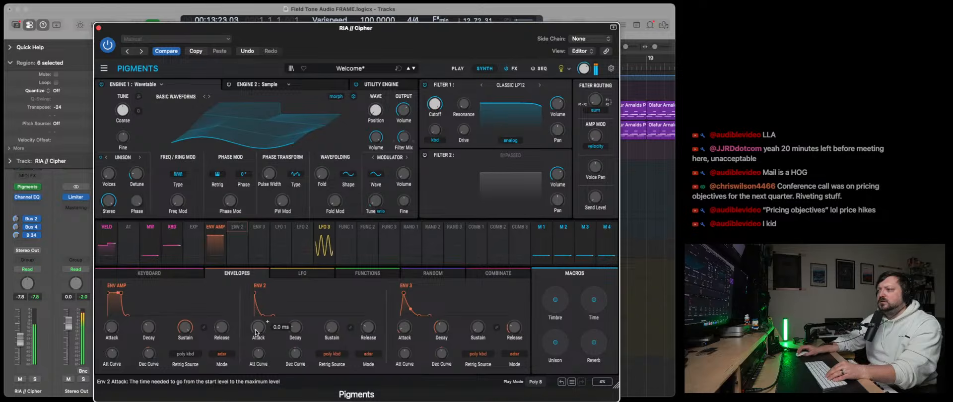
- Turn on cycling over bars 1 to 5 and replay the loop with the Pigments window open
mouse_move(288, 227)
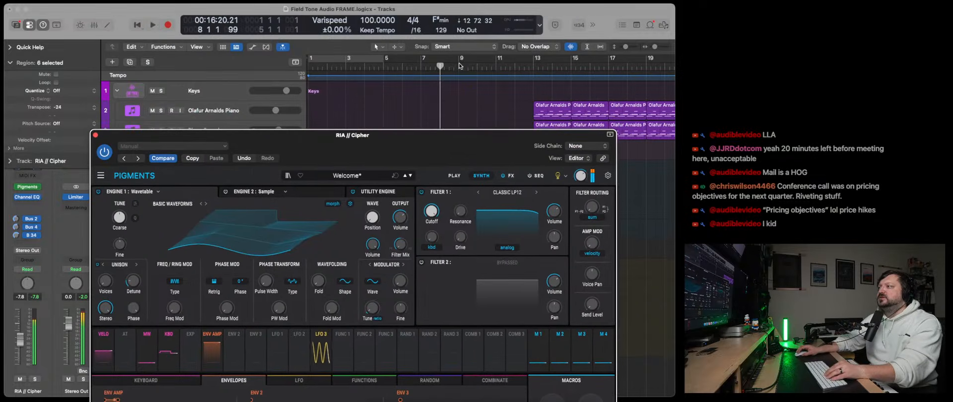
left_click(459, 66)
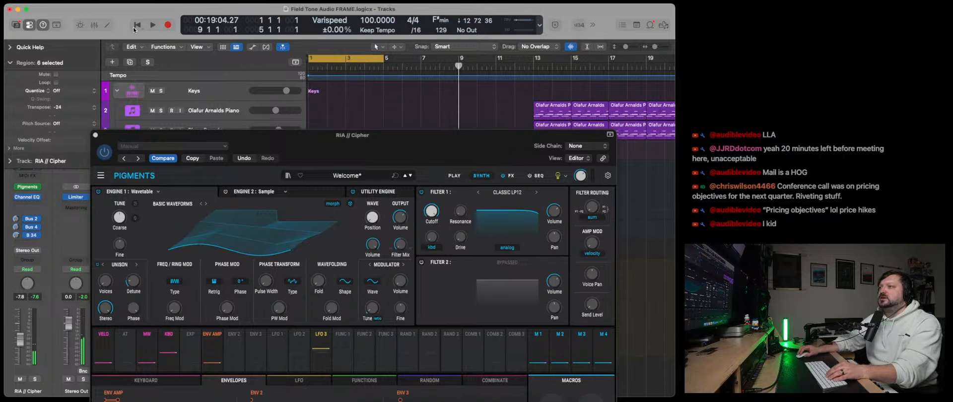
left_click(152, 25)
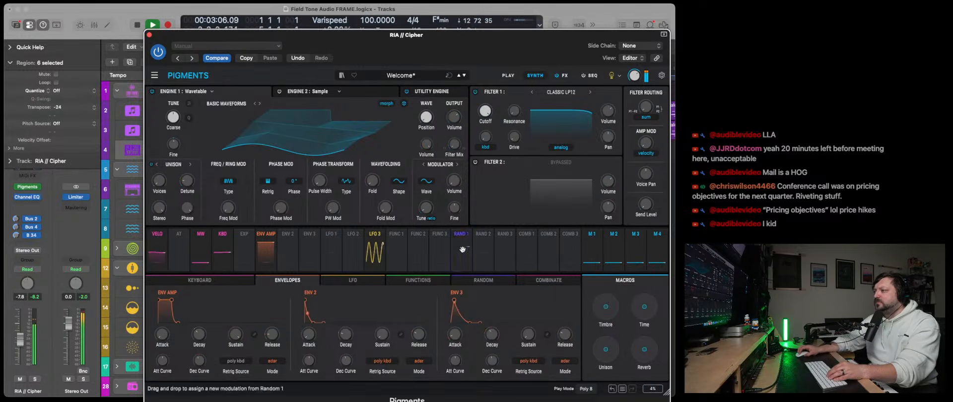
left_click_drag(512, 52, 463, 47)
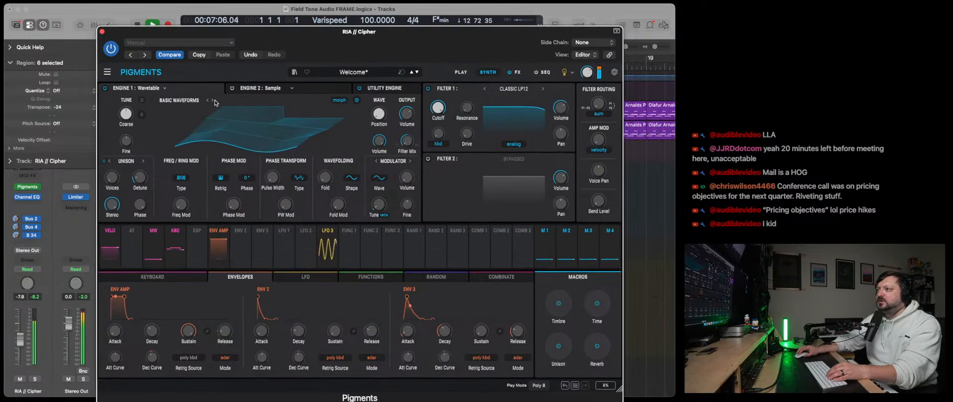
- Change the Engine 1 wavetable in Pigments to Rounded Saw and close the instrument window
left_click(213, 101)
left_click(213, 100)
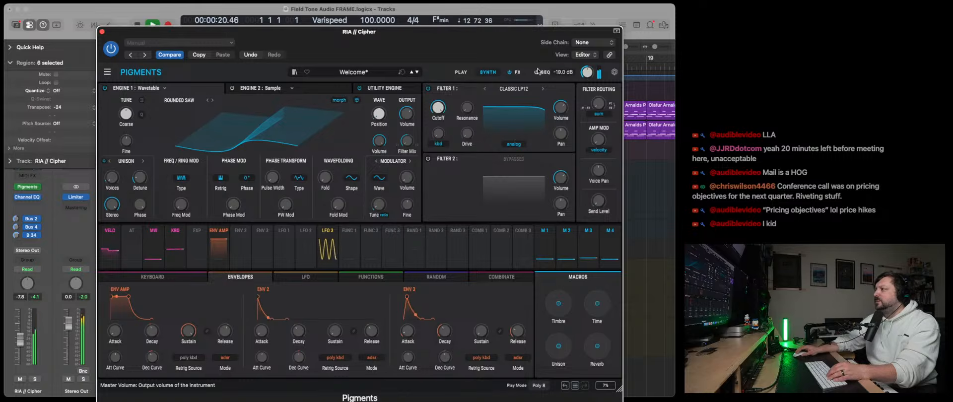
left_click(103, 31)
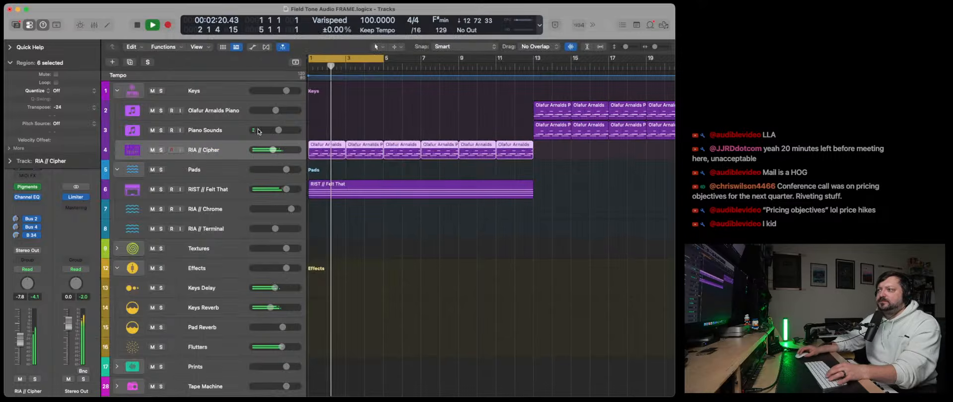
- Set the RIA // Cipher volume to -4.1 dB and reduce its Bus 2 and Bus 34 send levels
left_click_drag(273, 150, 279, 150)
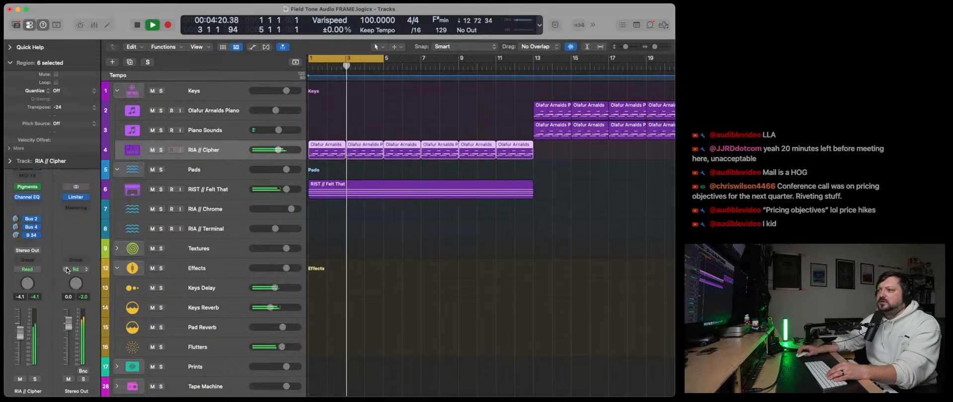
left_click_drag(16, 219, 16, 239)
left_click_drag(16, 236, 15, 260)
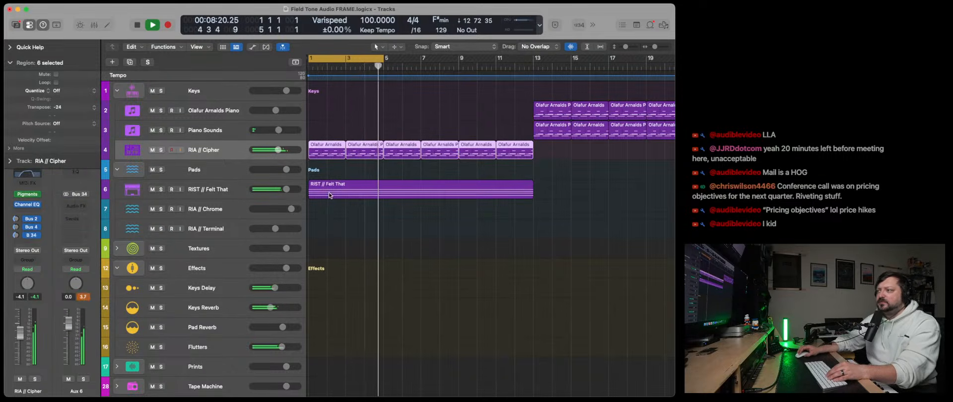
- Stop playback and transpose the RIST // Felt That region by +12 semitones
key("space")
left_click(347, 196)
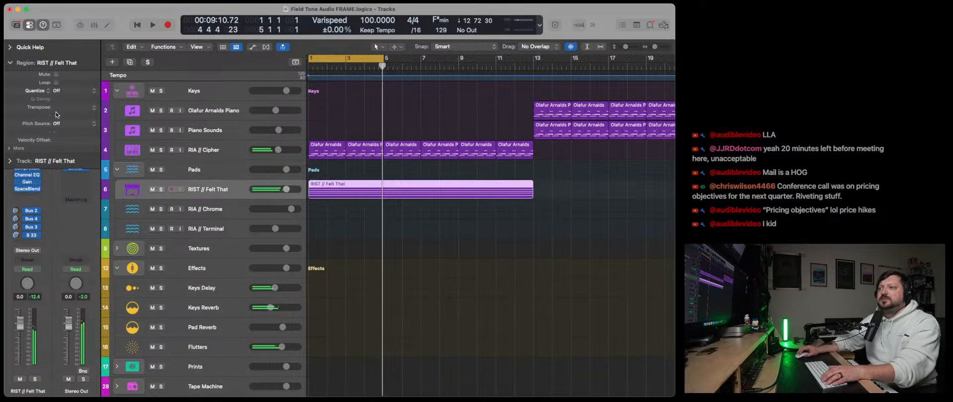
type("12")
key("Return")
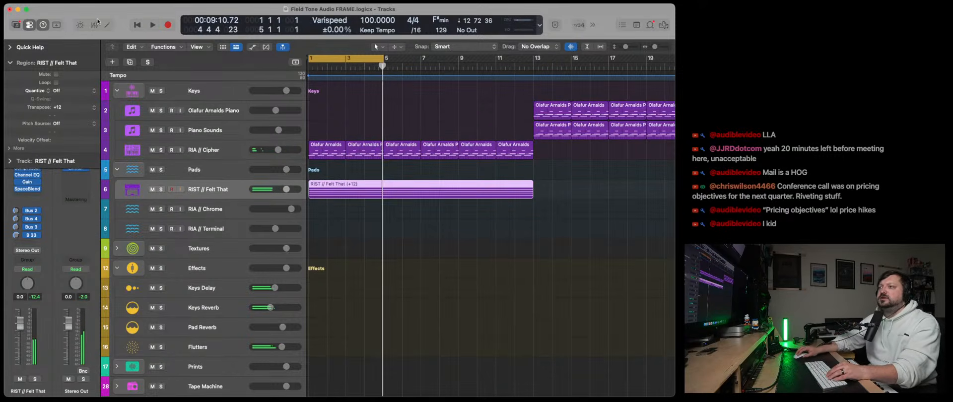
- Play the arrangement from the project start and turn off cycling
left_click(135, 24)
left_click(152, 25)
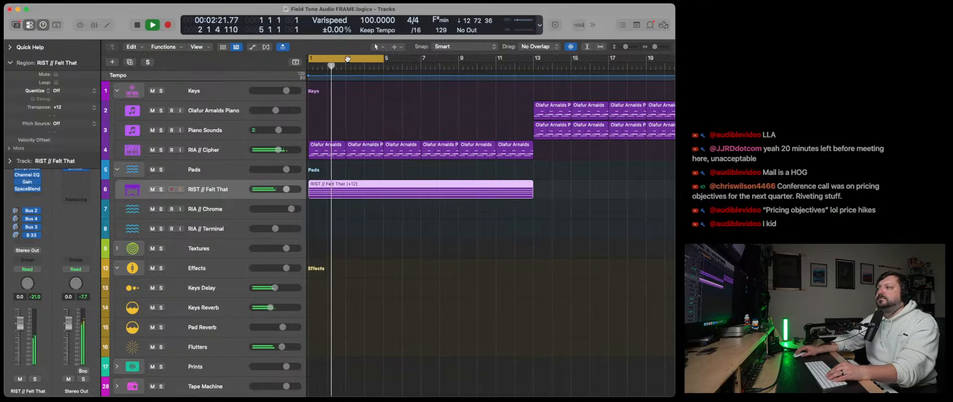
key("c")
scroll(446, 144, "right", 6)
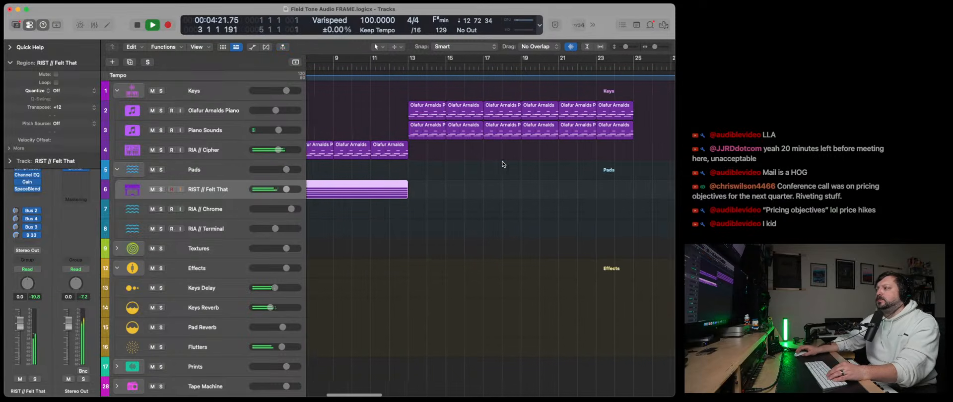
- Move all the Olafur Arnalds Piano and Piano Sounds regions earlier so they start at bar 5
left_click_drag(391, 105, 629, 137)
scroll(481, 121, "left", 6)
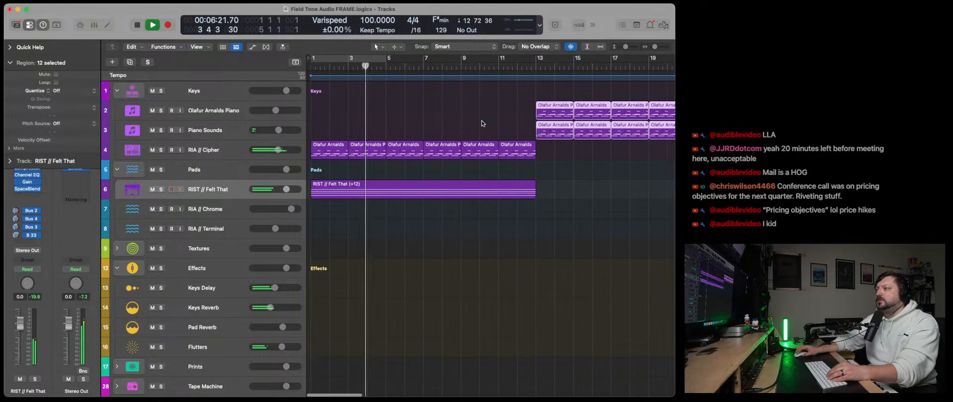
left_click_drag(550, 114, 400, 114)
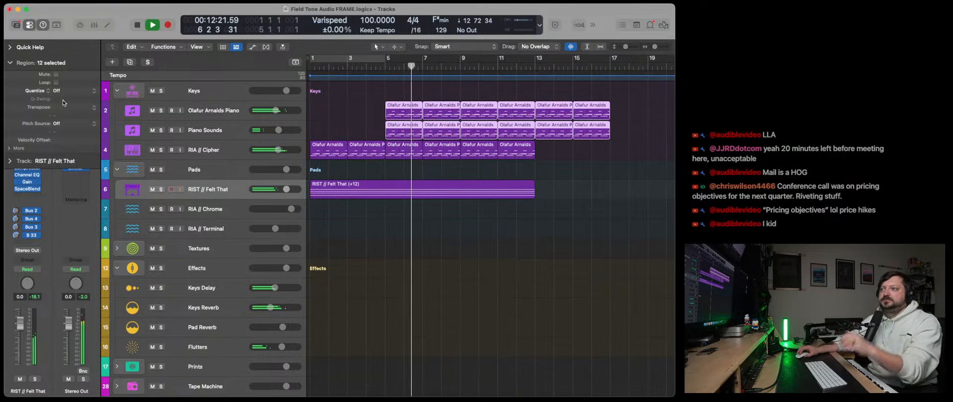
- Collapse the region settings and raise the RIST // Felt That volume to 3.7 dB
left_click(8, 63)
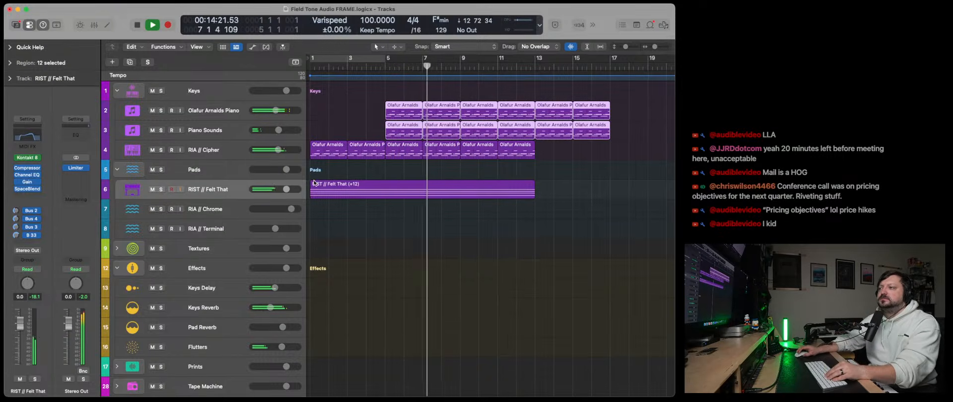
left_click_drag(286, 190, 294, 190)
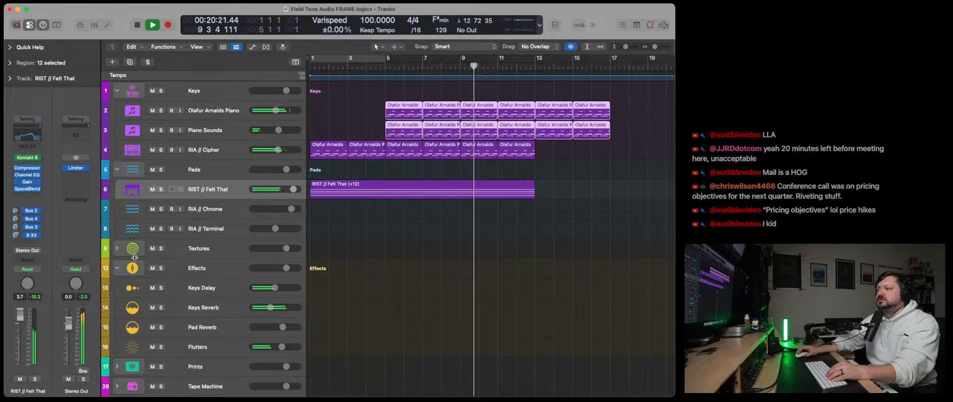
left_click_drag(69, 323, 68, 333)
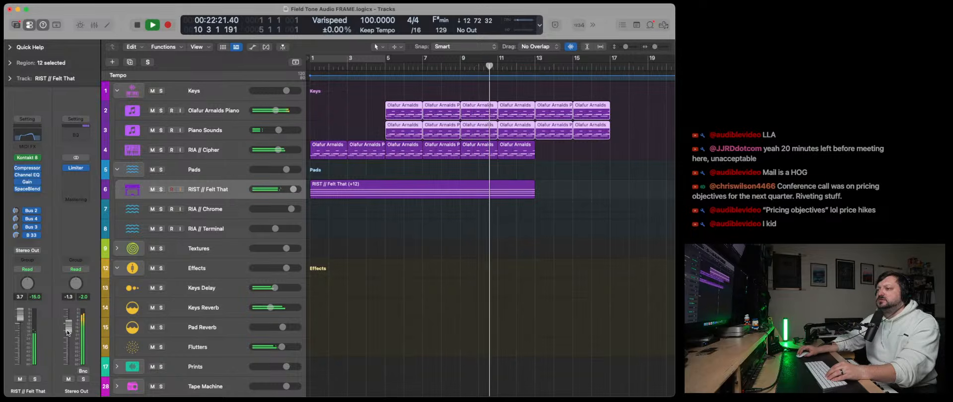
double_click(69, 297)
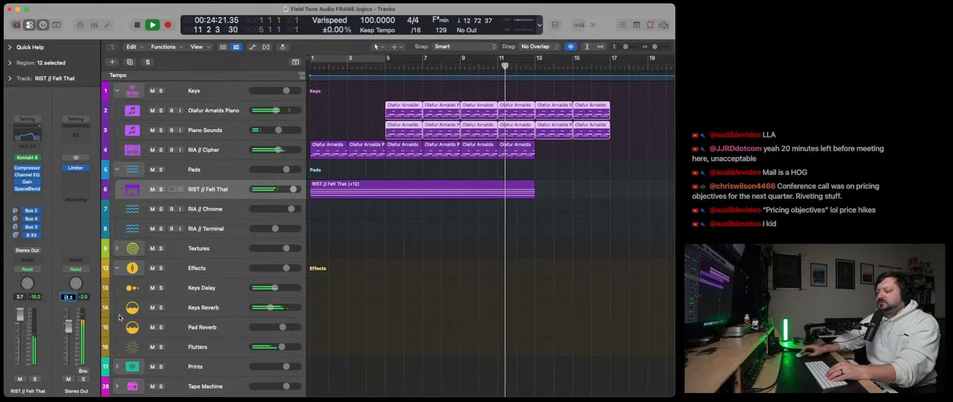
type("0")
key("Return")
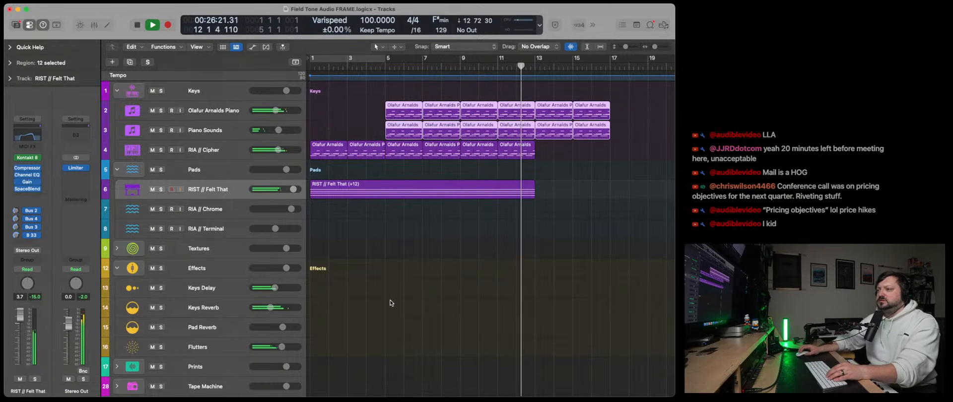
- Audition the RIA // Chrome track on its own and over the arrangement, then return to the project start
key("space")
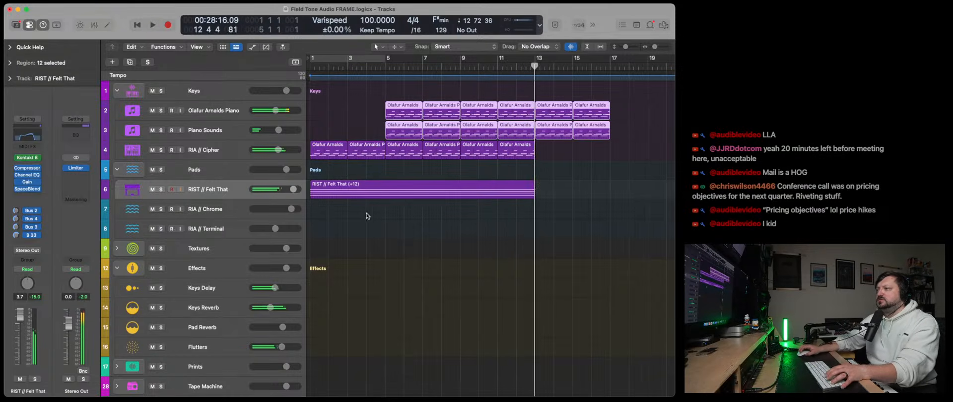
left_click(252, 205)
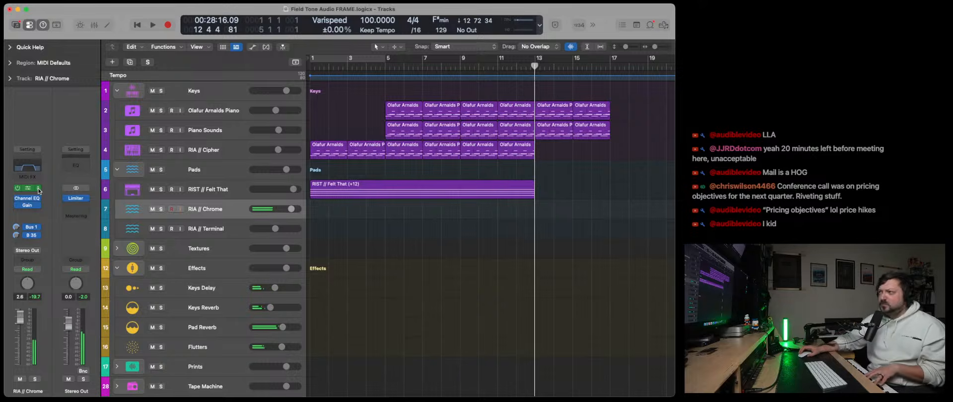
left_click(139, 26)
left_click(153, 26)
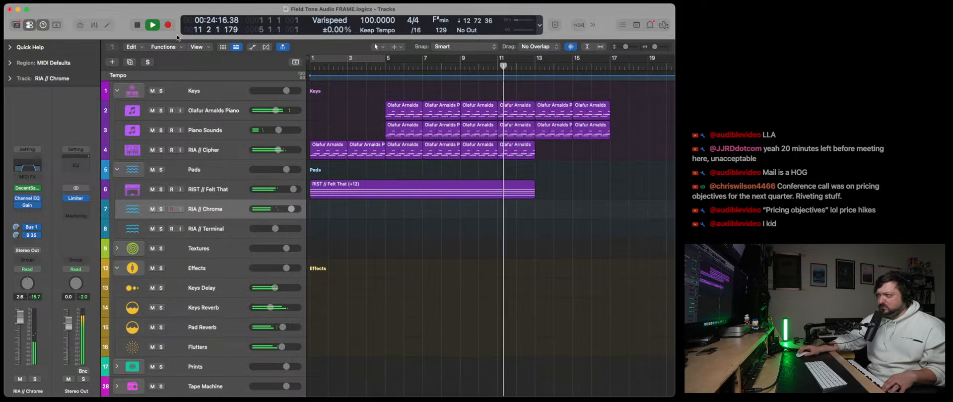
key("space")
key("Return")
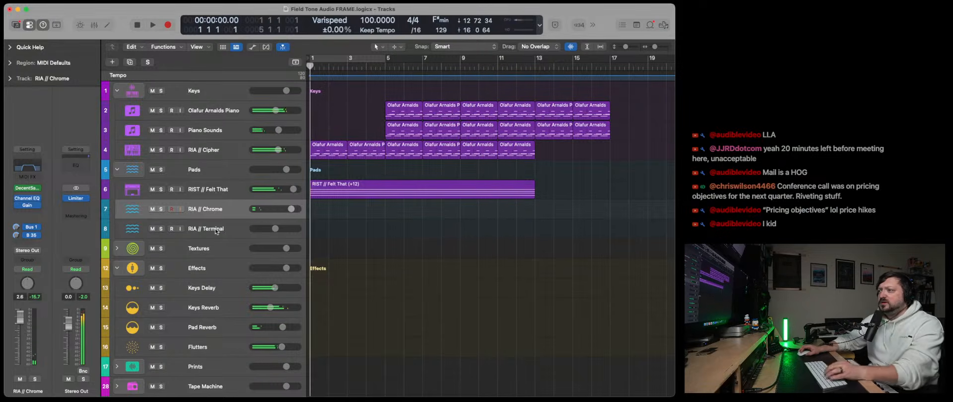
- Load Kontakt 7 on RIA // Terminal with the Olafur Arnalds Chamber Evolutions preset "a - Chamber - 01 Sul Tasto Long"
left_click(205, 232)
left_click(38, 193)
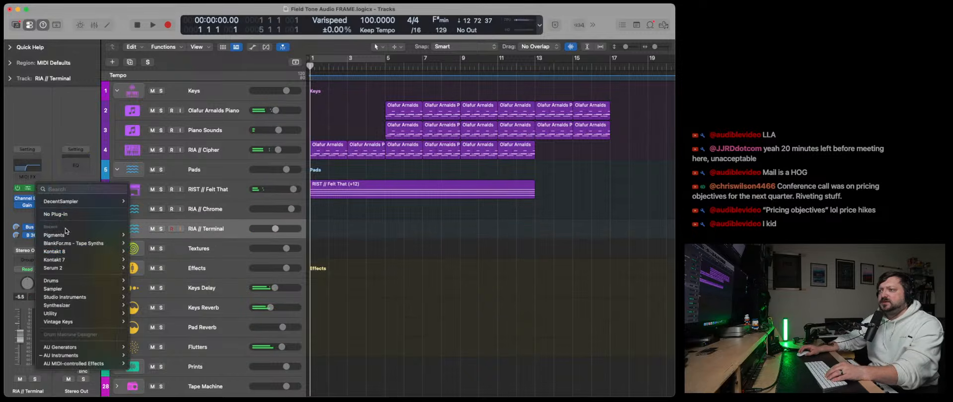
left_click(169, 269)
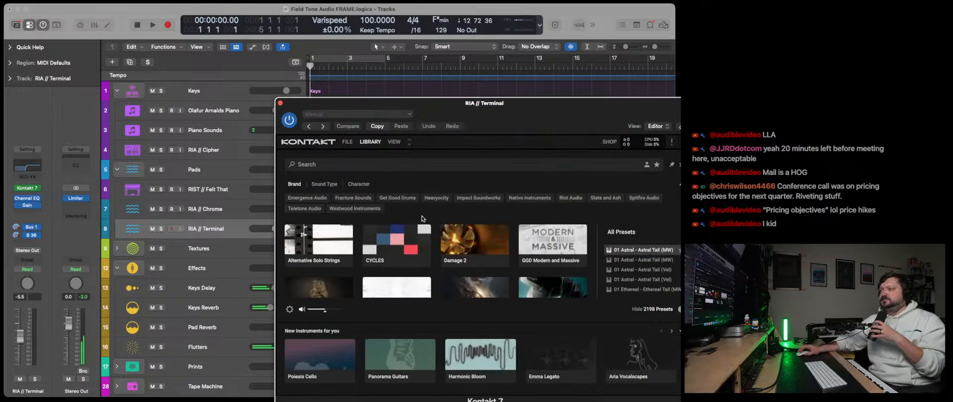
left_click(489, 256)
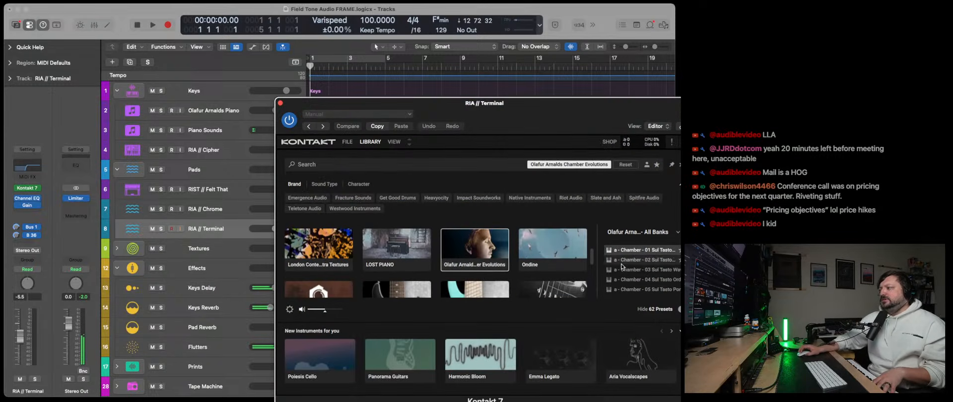
scroll(635, 265, "up", 1)
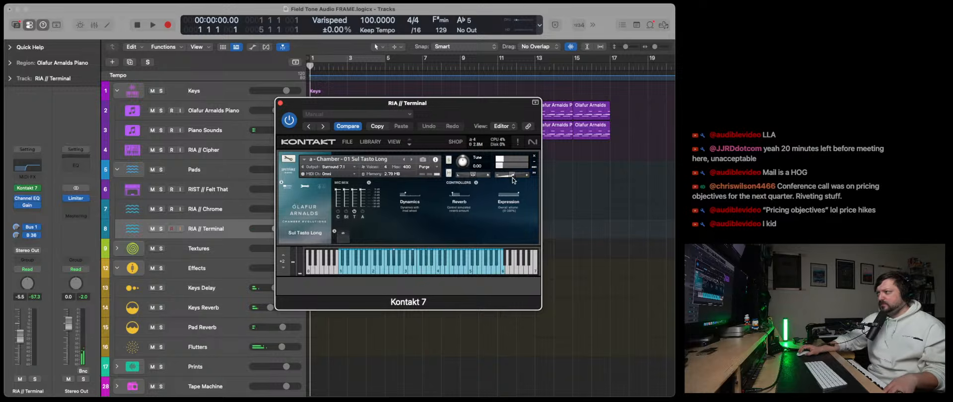
- Raise the Kontakt instrument's volume and bring the RIA // Terminal track volume up to 0.0 dB
left_click_drag(513, 179, 522, 180)
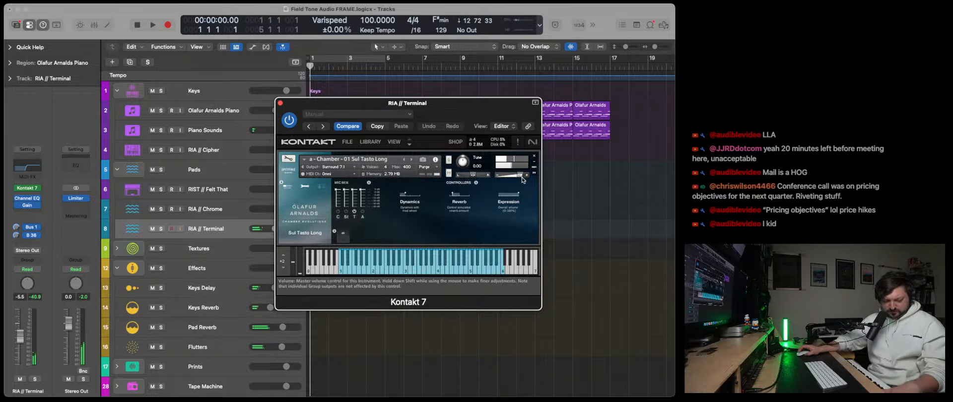
left_click(281, 103)
left_click_drag(275, 229, 281, 229)
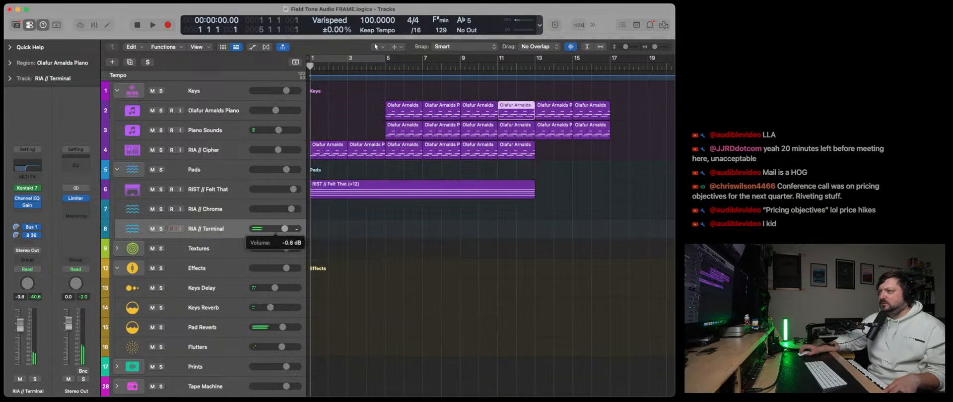
- Adjust the Channel EQ low cut on RIA // Terminal and its Bus 36 and Bus 1 send levels
left_click(22, 171)
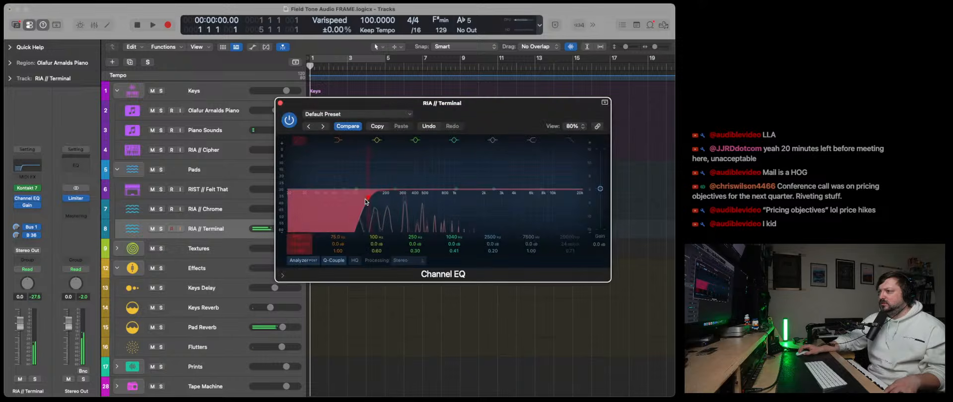
left_click(281, 103)
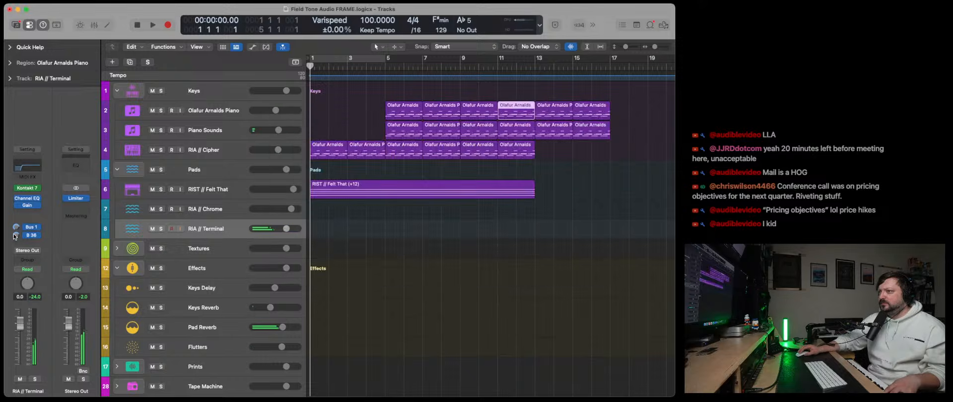
left_click(15, 235)
left_click(16, 228)
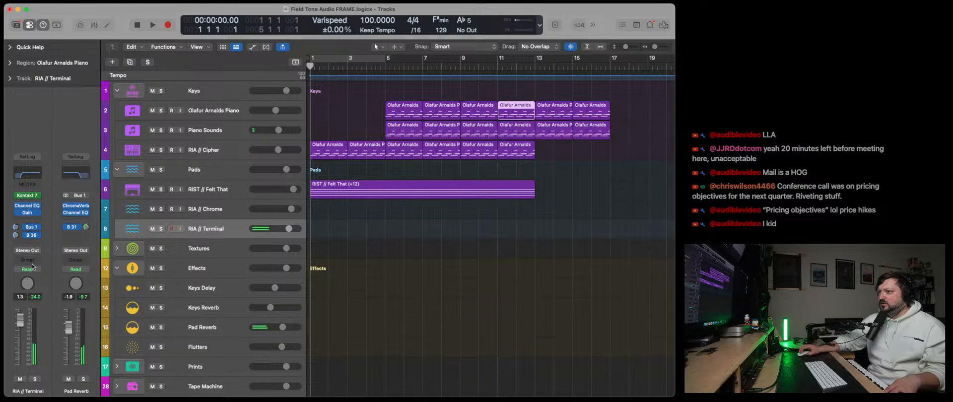
- Adjust the Kontakt instrument's volume and set the Gain plug-in on RIA // Terminal to -3.7 dB
left_click(30, 196)
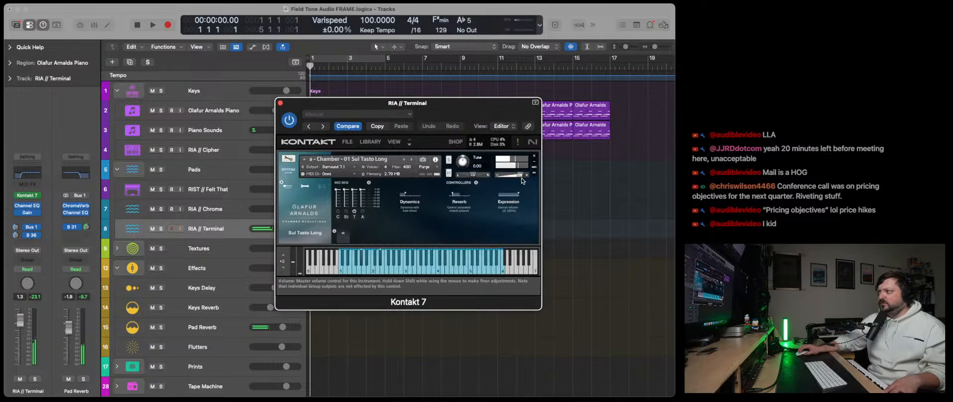
left_click(281, 103)
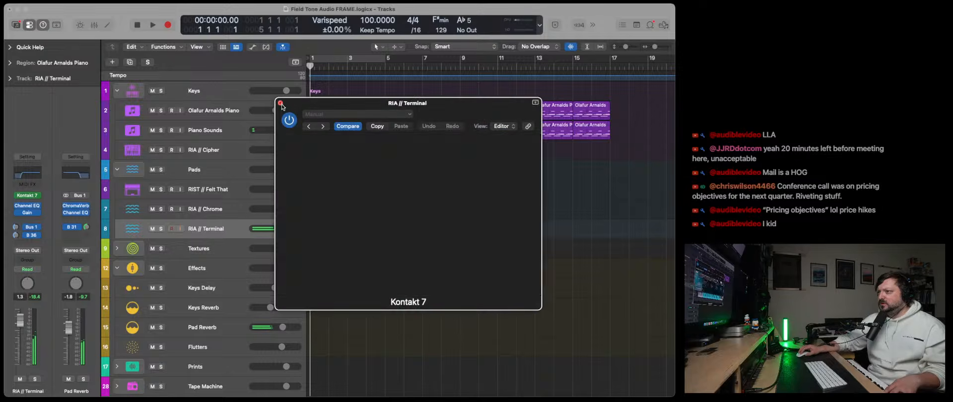
left_click(28, 213)
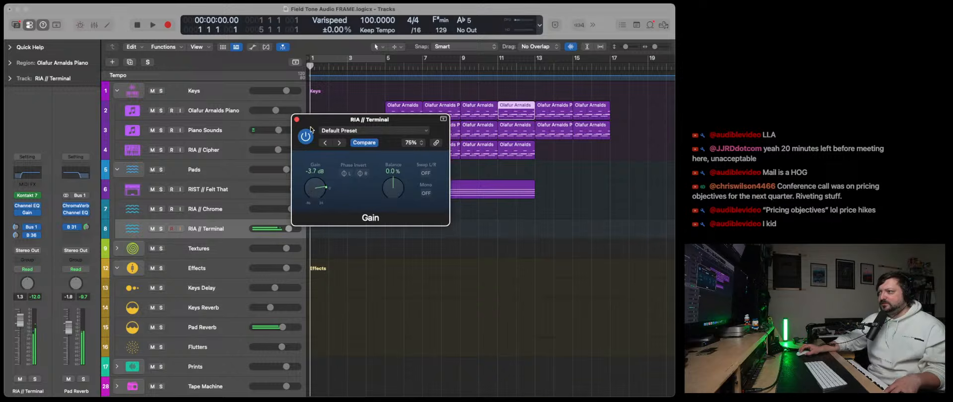
left_click(297, 120)
- Play the arrangement from the start, set the RIA // Terminal volume to 2.1 dB, and stop playback
left_click(153, 26)
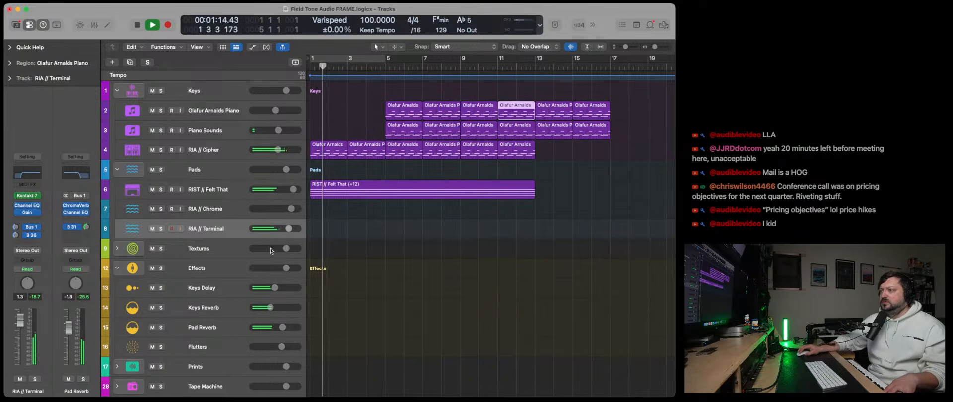
left_click_drag(289, 228, 291, 228)
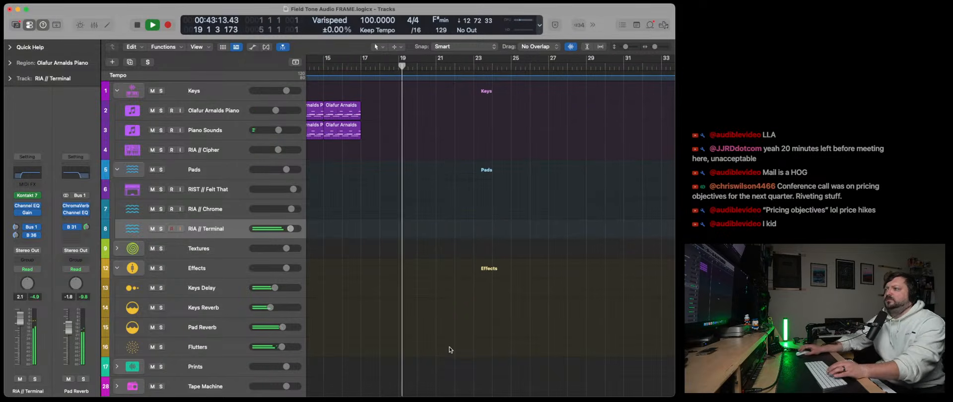
scroll(448, 347, "left", 10)
key("space")
- Copy the last two RIA // Cipher regions to bar 13 on the same track, extending the part to bar 17
left_click_drag(569, 173, 485, 150)
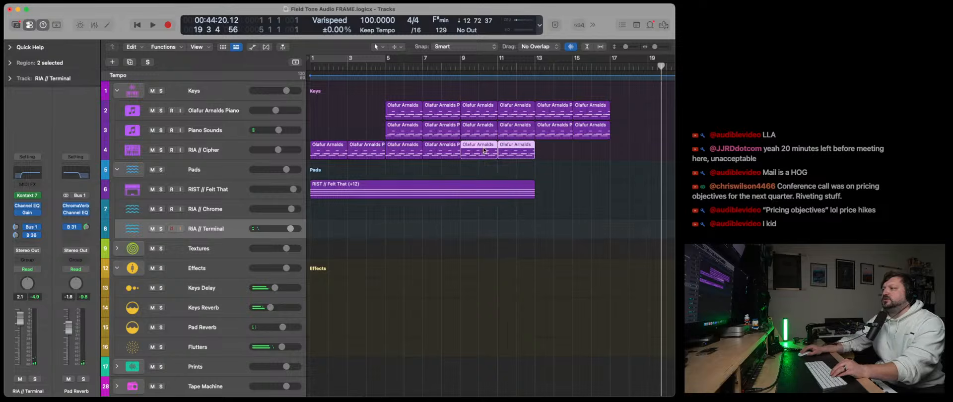
left_click(538, 71)
key("super+v")
left_click_drag(569, 234, 548, 153)
key("super+z")
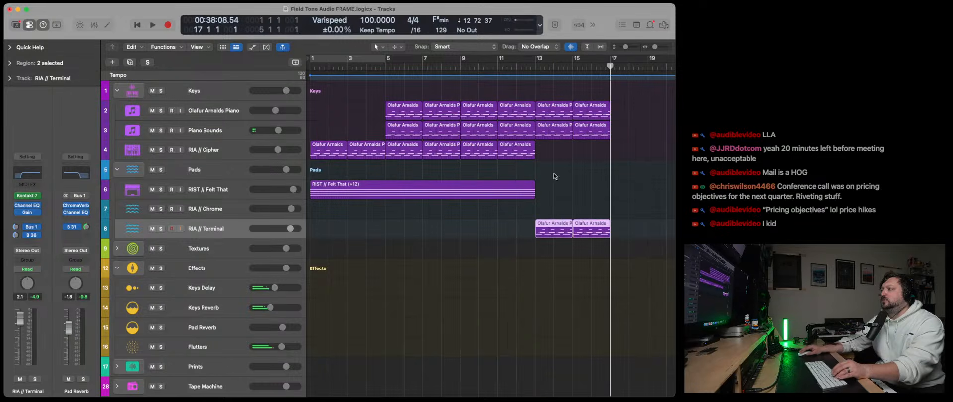
left_click_drag(555, 231, 556, 152)
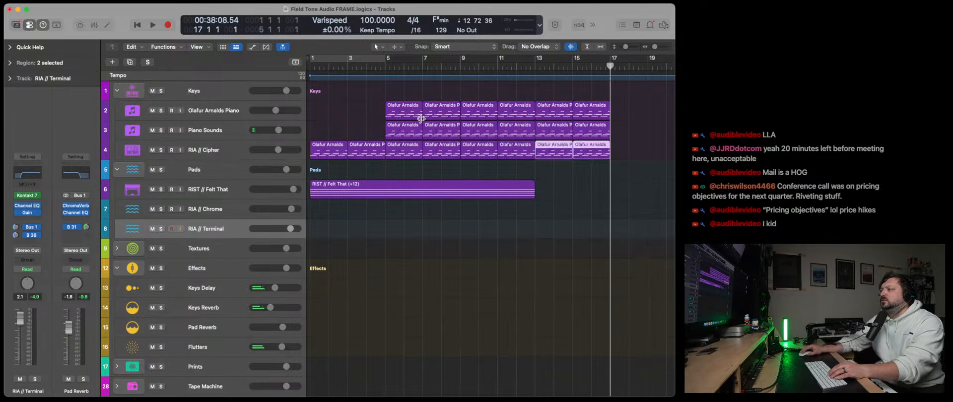
- Change the Piano Sounds track color to a dark purple
left_click(207, 132)
right_click(217, 131)
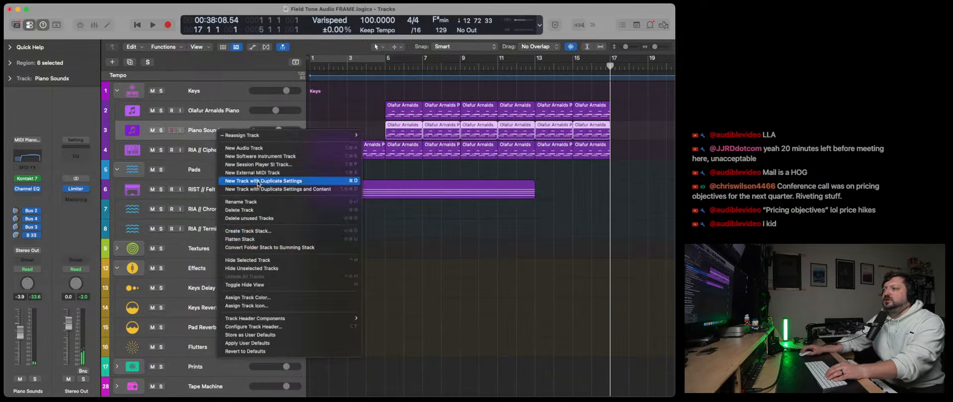
left_click(273, 298)
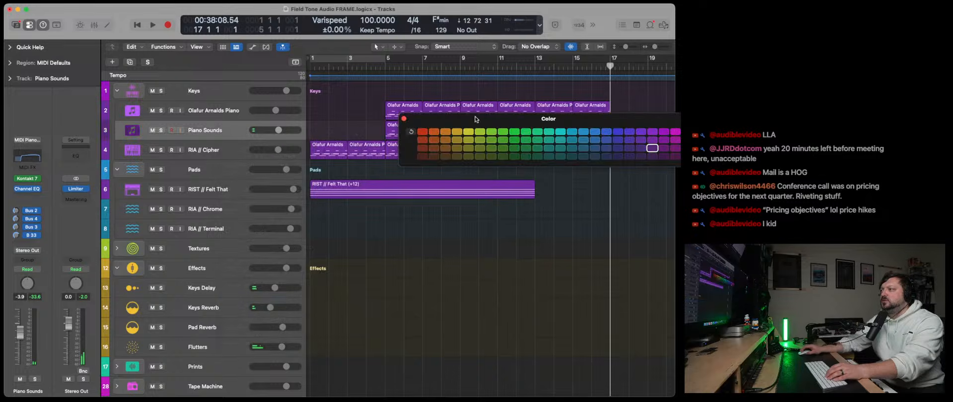
left_click(404, 119)
- Rename the RIA // Cipher track as Pigments and change its track color to yellow
left_click(215, 152)
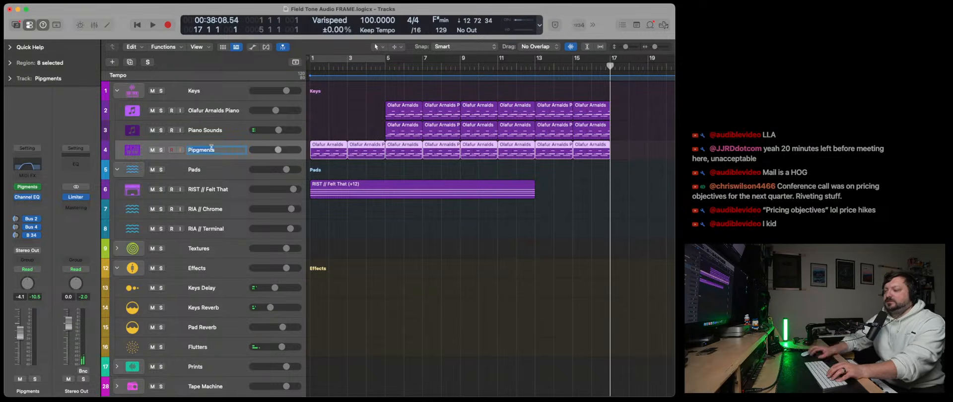
type("P")
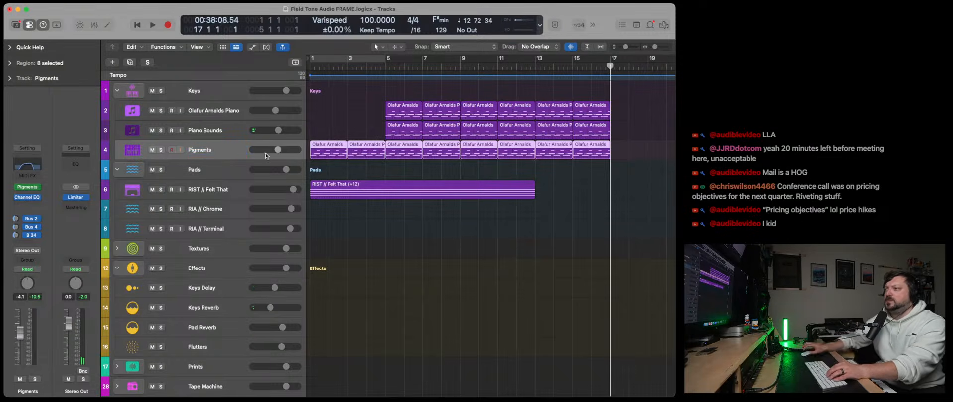
right_click(214, 151)
left_click(273, 315)
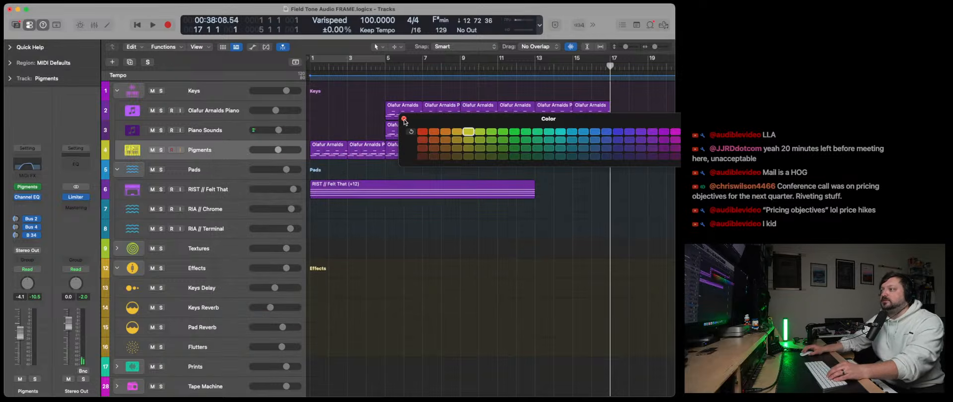
left_click(404, 119)
- Name and color all regions on the Piano Sounds track to match their track
left_click(217, 128)
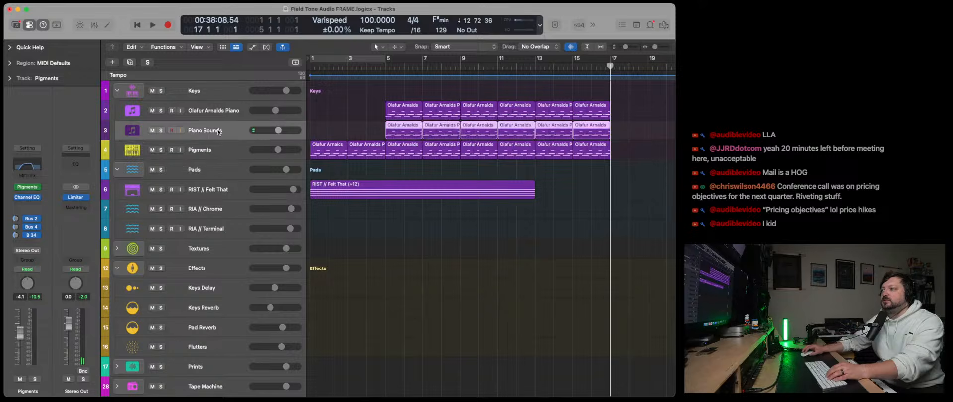
right_click(569, 132)
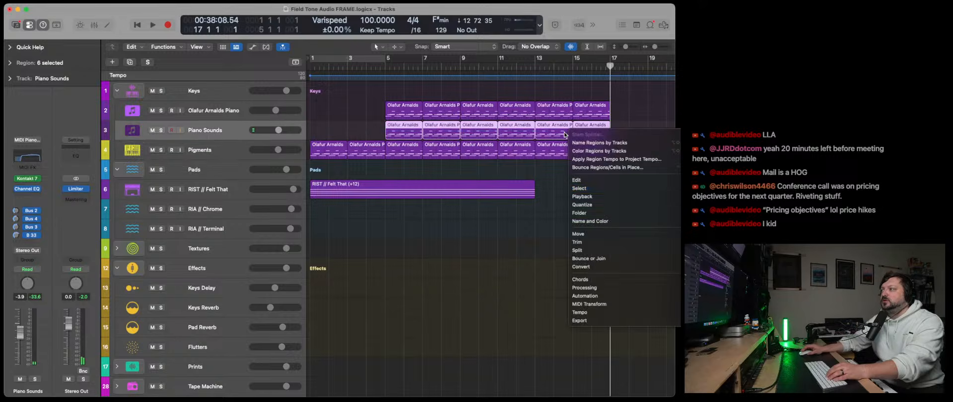
left_click(601, 143)
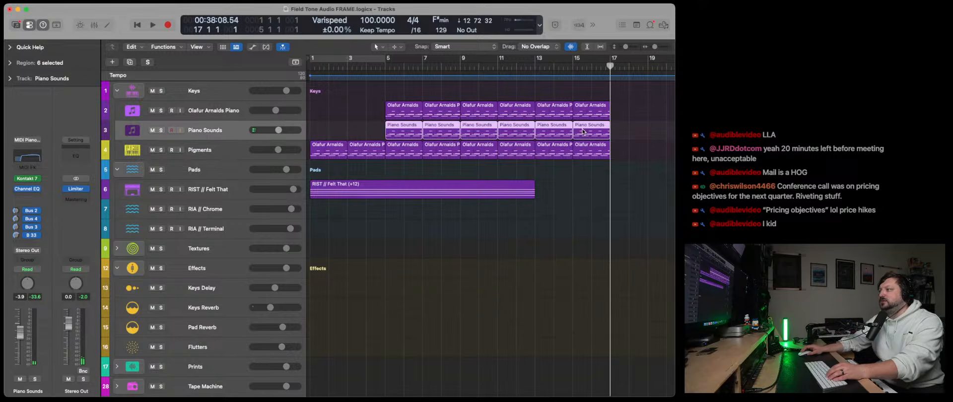
right_click(585, 130)
left_click(606, 150)
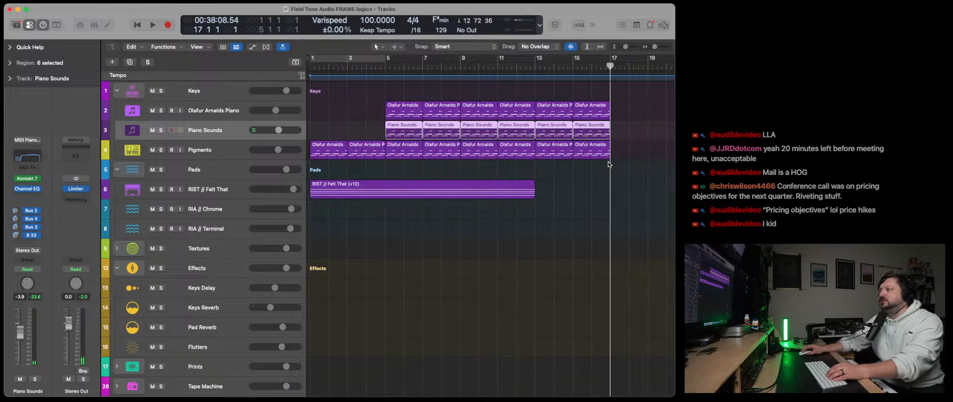
- Color and name all eight regions on the Pigments track to match their track
left_click_drag(609, 164, 323, 149)
right_click(323, 148)
left_click(361, 151)
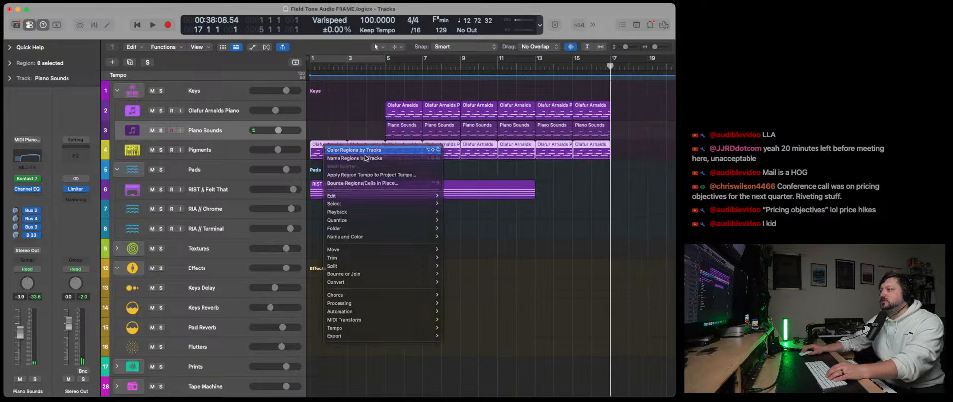
right_click(361, 152)
left_click(384, 166)
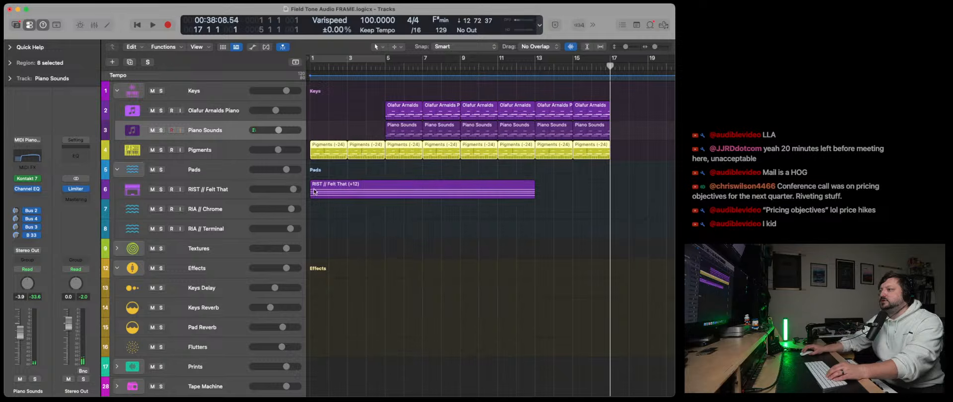
- Rename the RIST // Felt That track as Guitars and name its region after the track
double_click(243, 191)
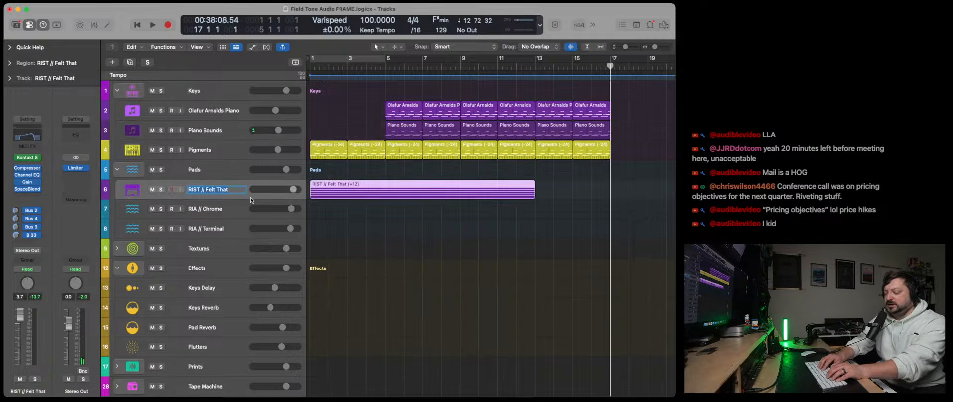
type("Guitars")
key("Return")
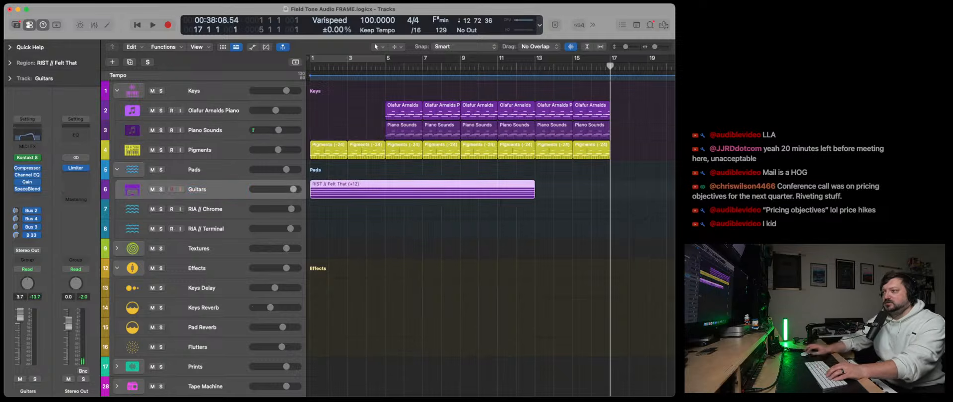
right_click(322, 185)
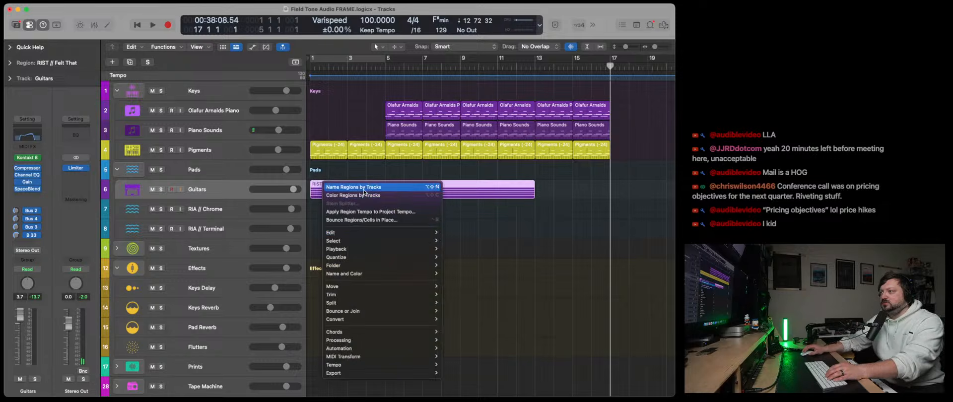
left_click(347, 188)
- Change the Guitars region color to blue using the color palette
right_click(347, 189)
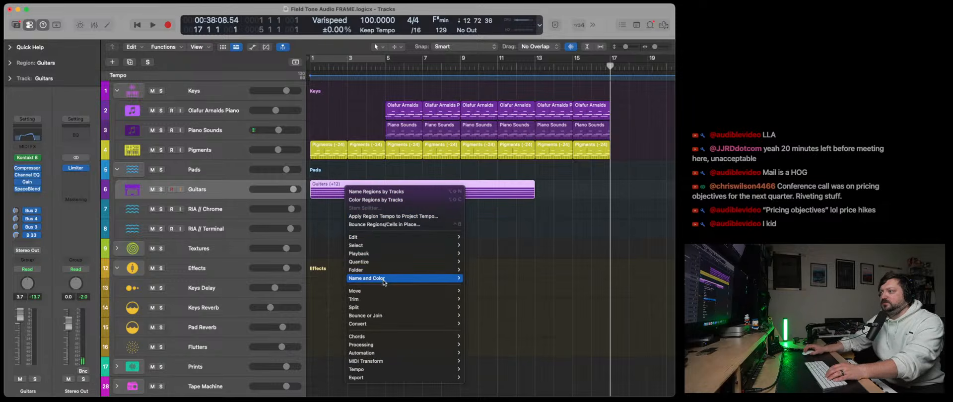
mouse_move(398, 279)
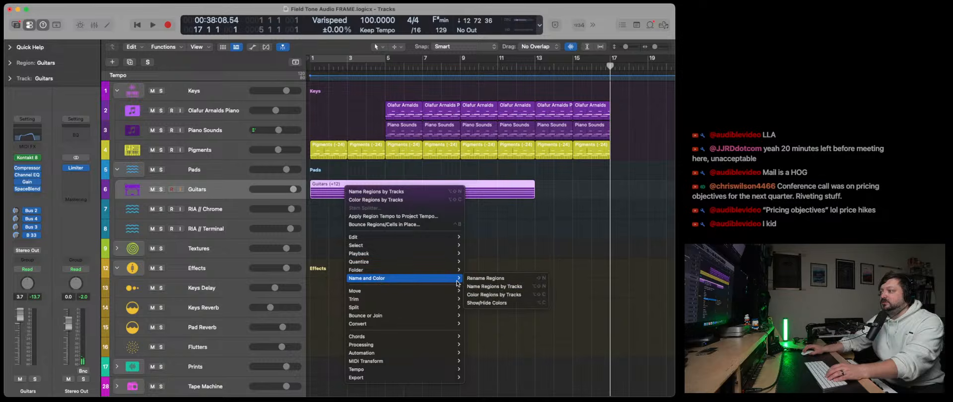
left_click(478, 295)
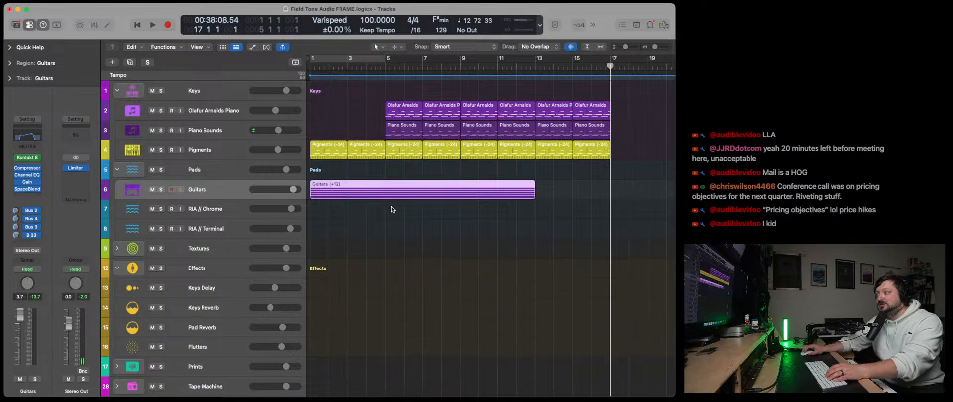
right_click(370, 197)
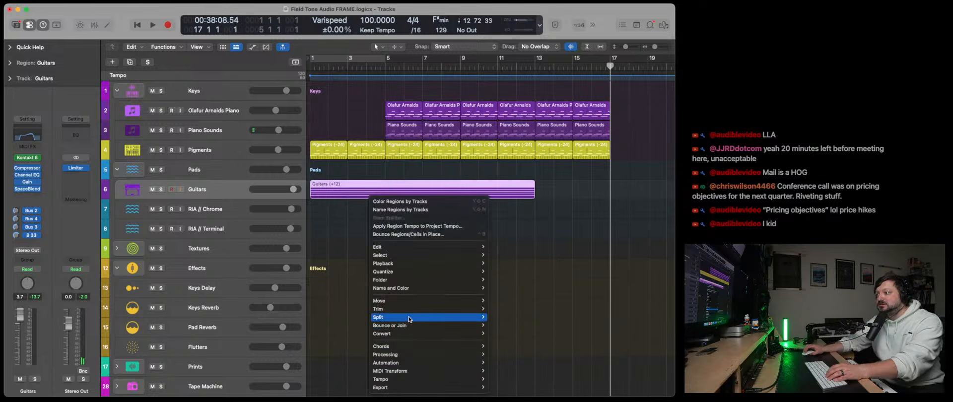
mouse_move(408, 288)
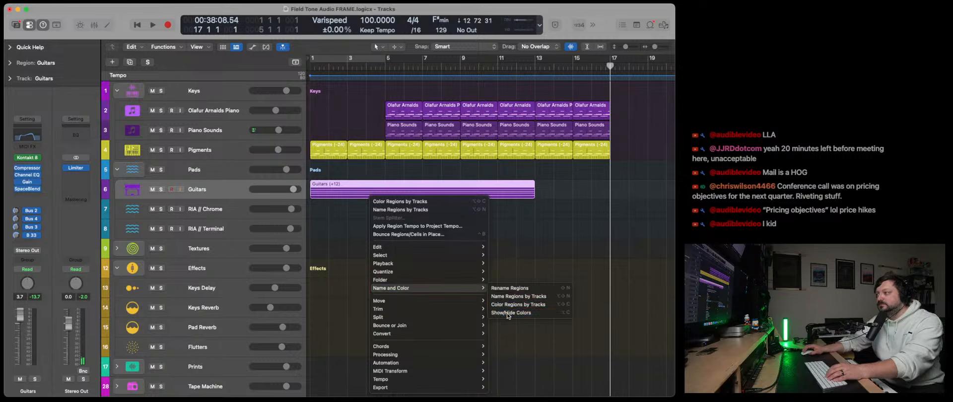
left_click(512, 317)
left_click(595, 139)
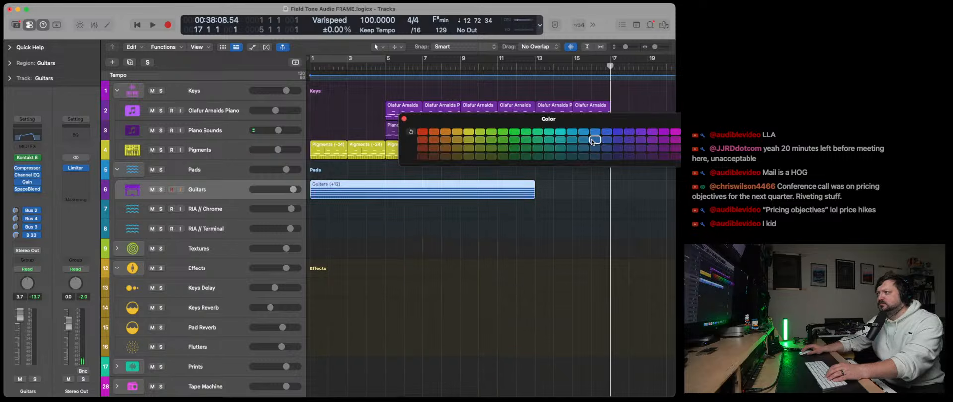
left_click(404, 119)
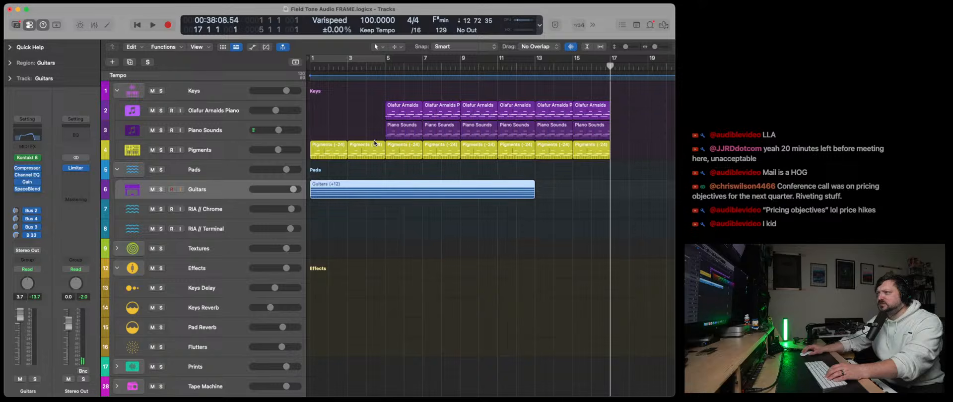
- Rename the RIA // Terminal track as Strings
left_click(209, 212)
left_click(209, 230)
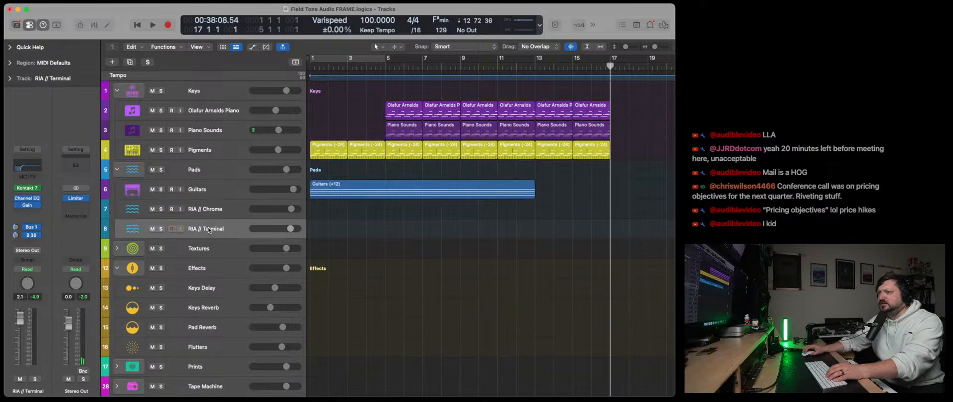
double_click(209, 229)
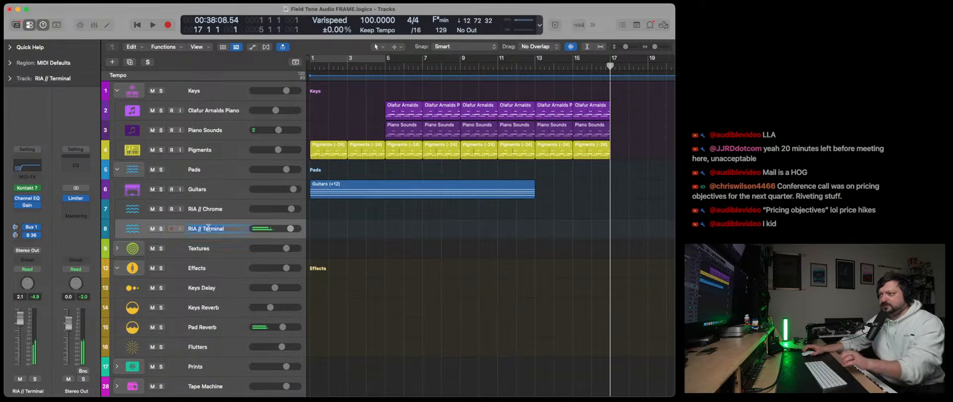
type("Strings")
key("Return")
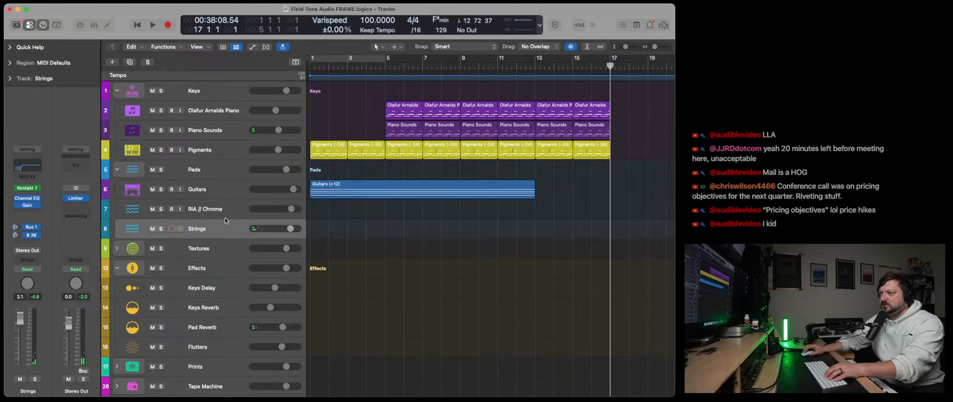
- Change the Strings track color to magenta and move the track above RIA // Chrome
right_click(217, 229)
left_click(272, 342)
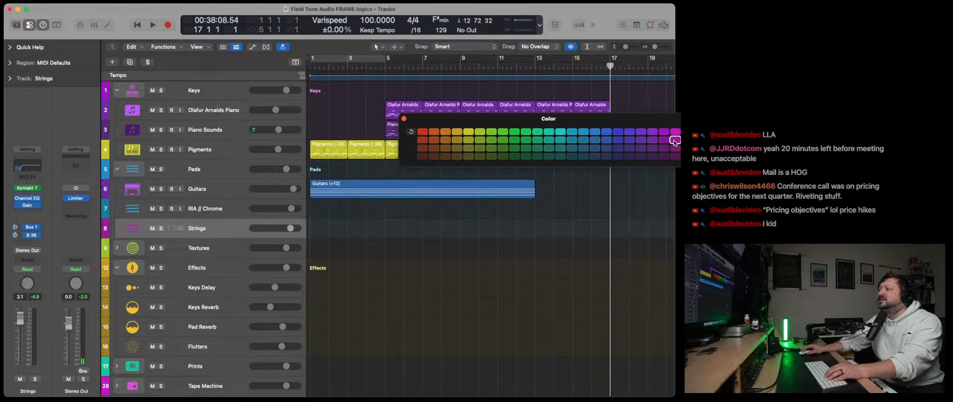
left_click(405, 119)
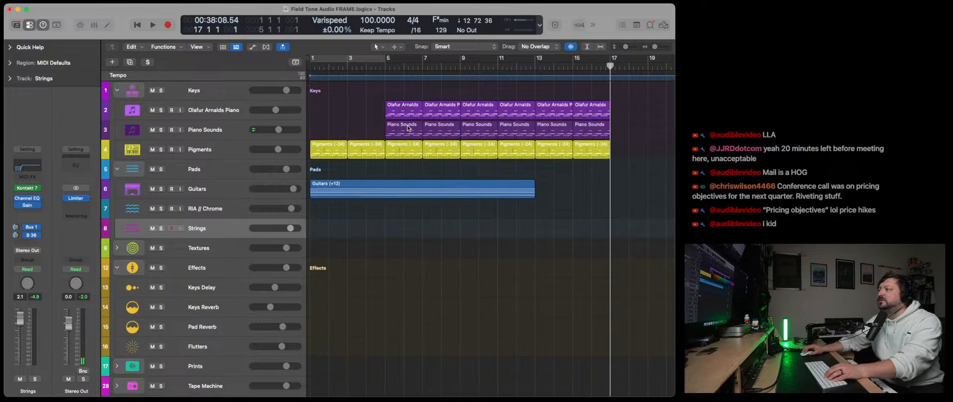
left_click_drag(202, 228, 204, 204)
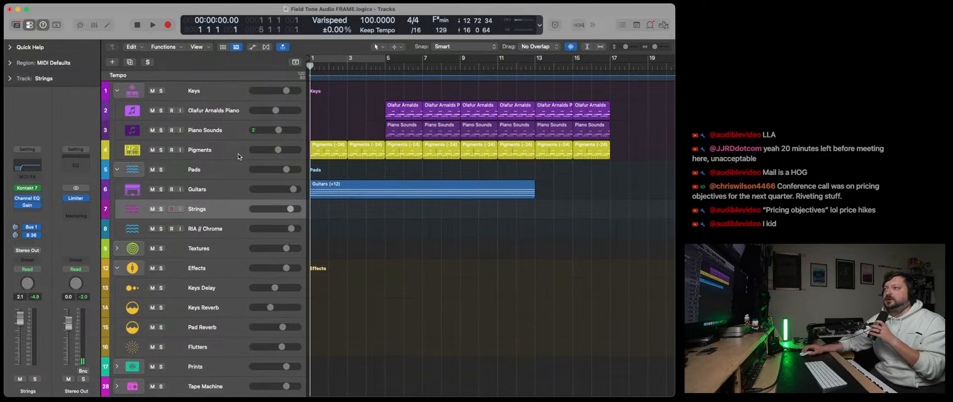
left_click(212, 158)
left_click(30, 220)
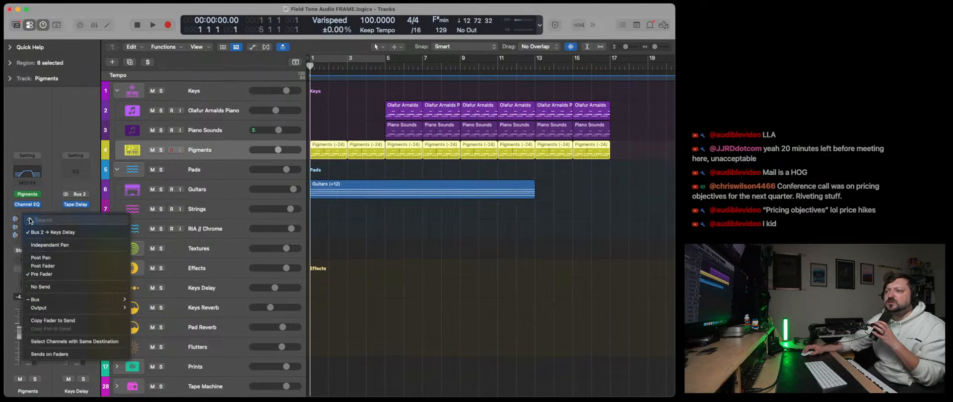
left_click(48, 213)
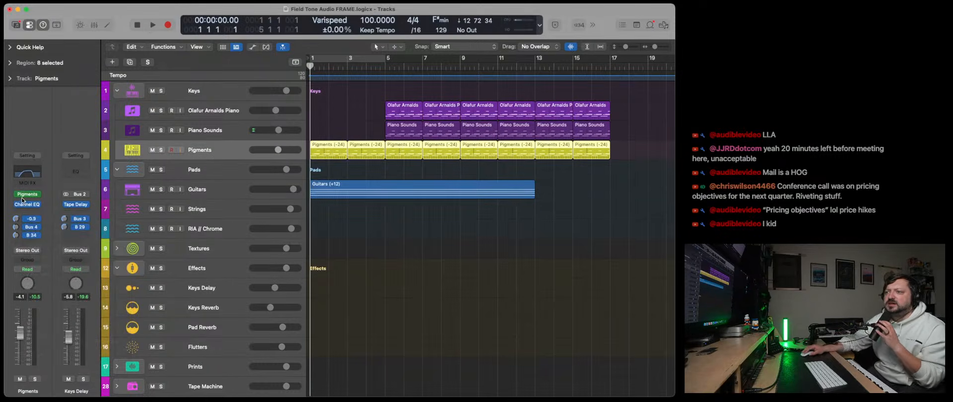
- Play the arrangement from the start twice with the Strings track selected for playing along, and stop playback
key("space")
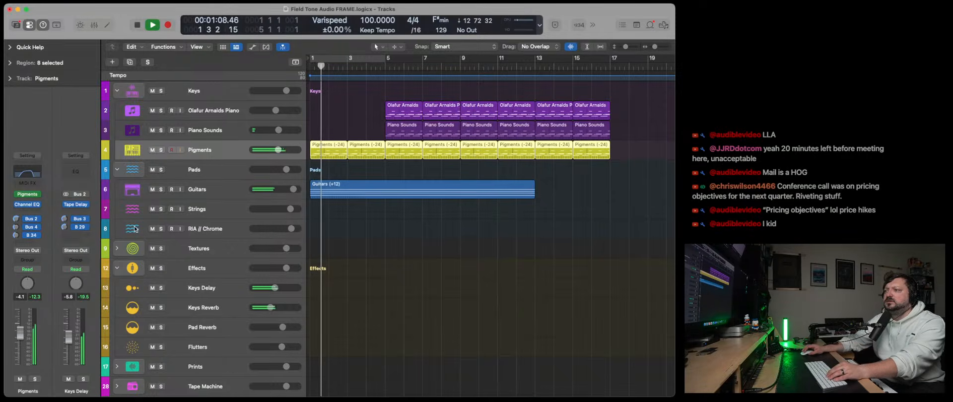
left_click(227, 213)
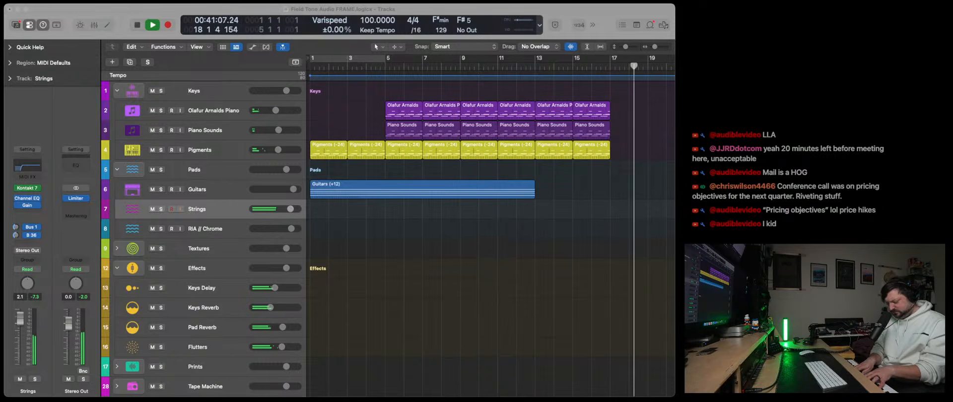
double_click(137, 26)
left_click(156, 27)
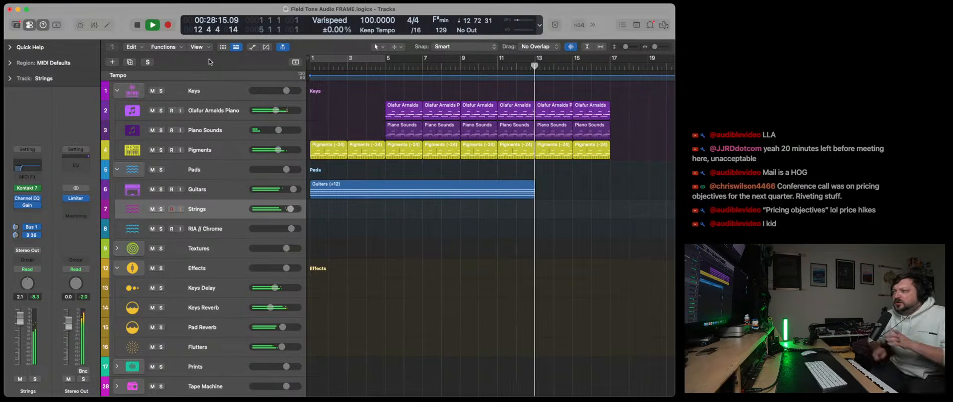
left_click(136, 25)
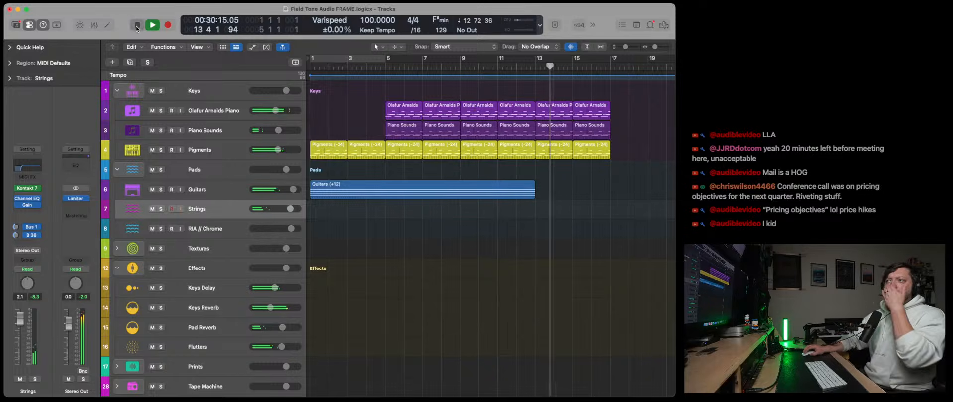
- Solo the Pigments track
scroll(402, 309, "down", 1)
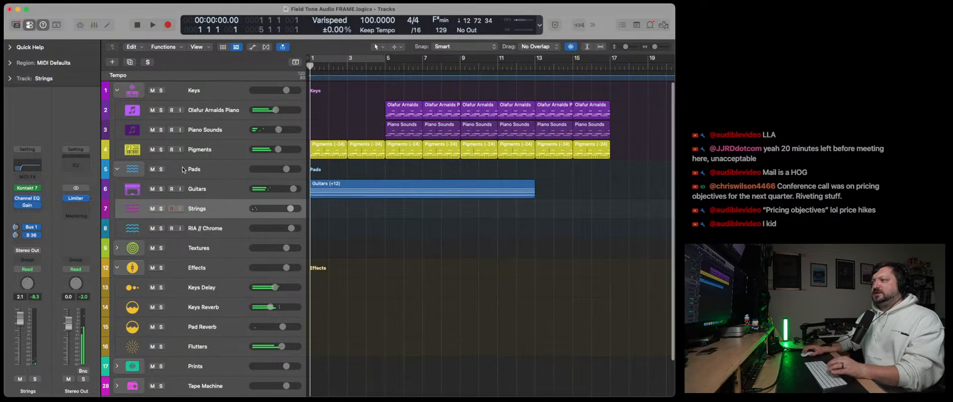
left_click(161, 149)
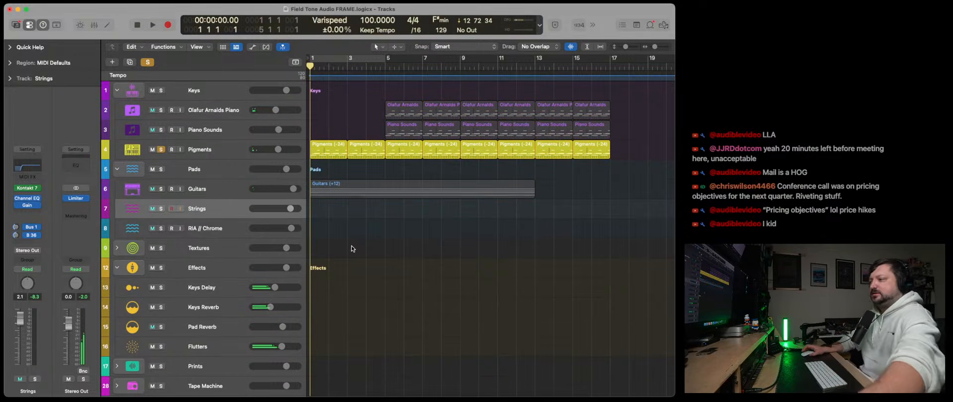
scroll(352, 249, "down", 2)
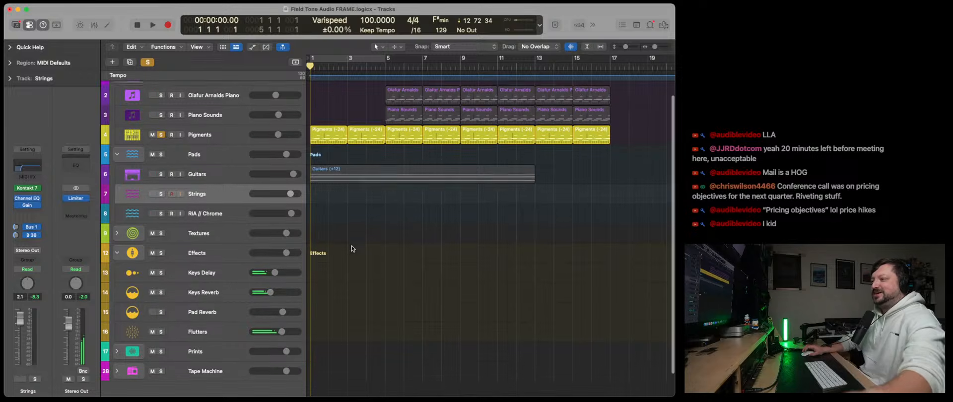
- Solo the Flutters effect track, and expand the Prints stack to select and solo the Flutters Print track
left_click(196, 332)
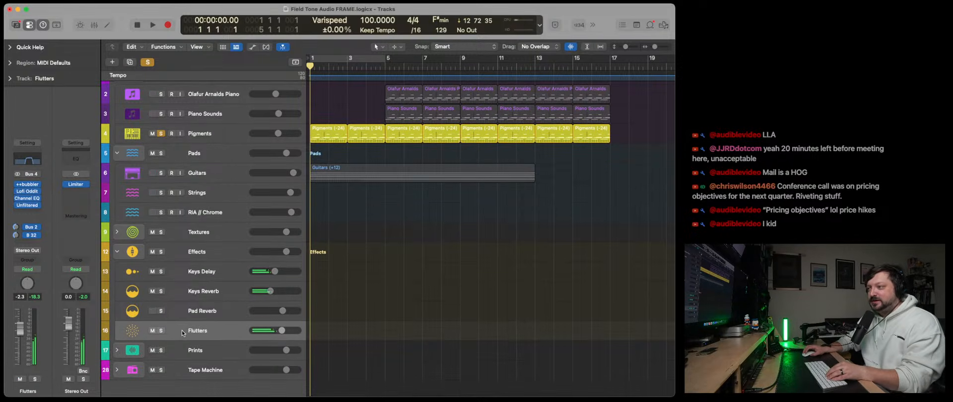
left_click(118, 351)
scroll(212, 347, "down", 10)
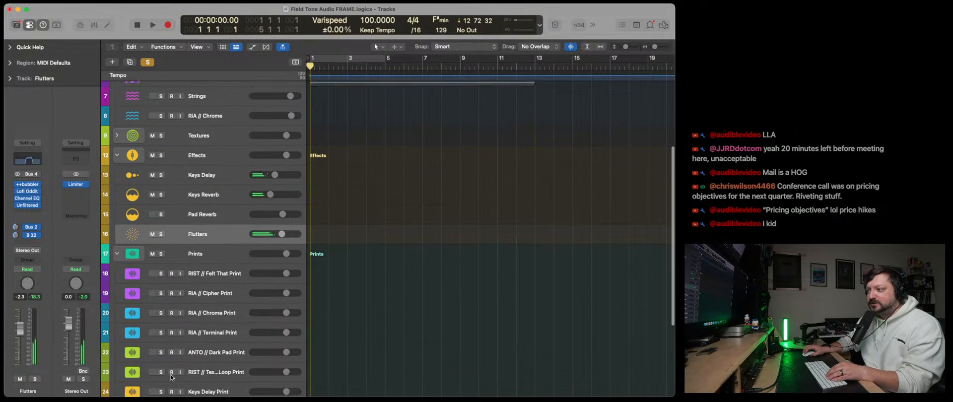
scroll(170, 375, "down", 8)
scroll(170, 375, "down", 1)
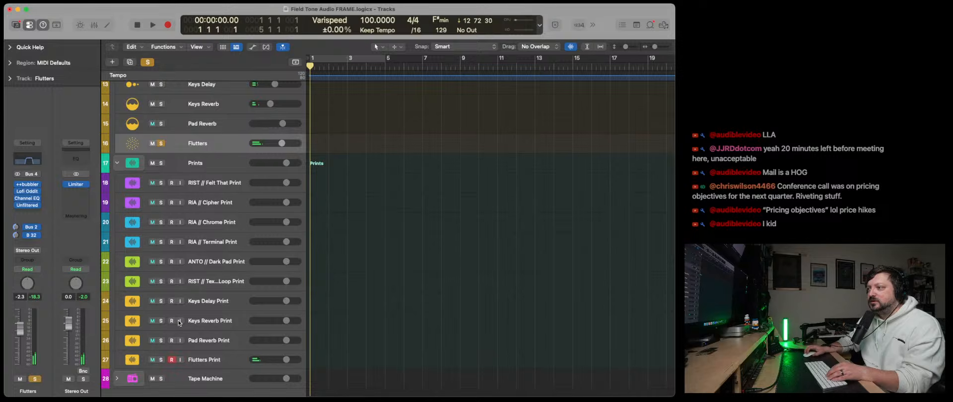
left_click(260, 360)
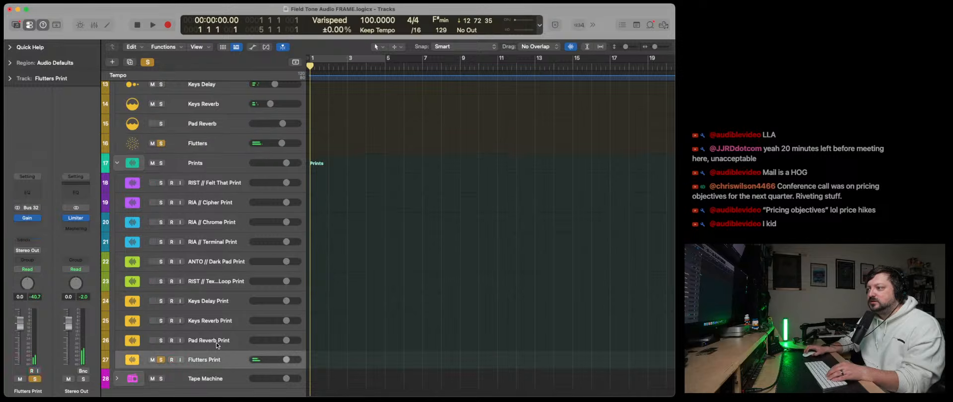
- Record the soloed Flutters effect onto the Flutters Print track from bar 1 to about bar 8, stopping there
left_click(169, 26)
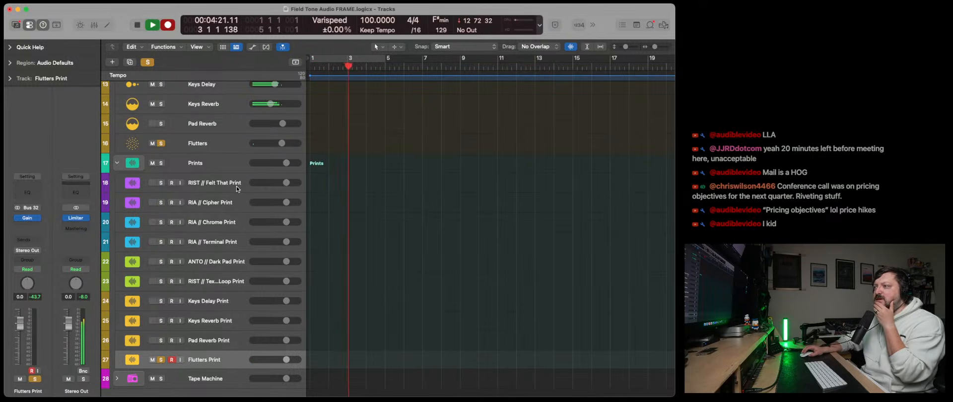
scroll(352, 205, "up", 5)
scroll(352, 204, "up", 2)
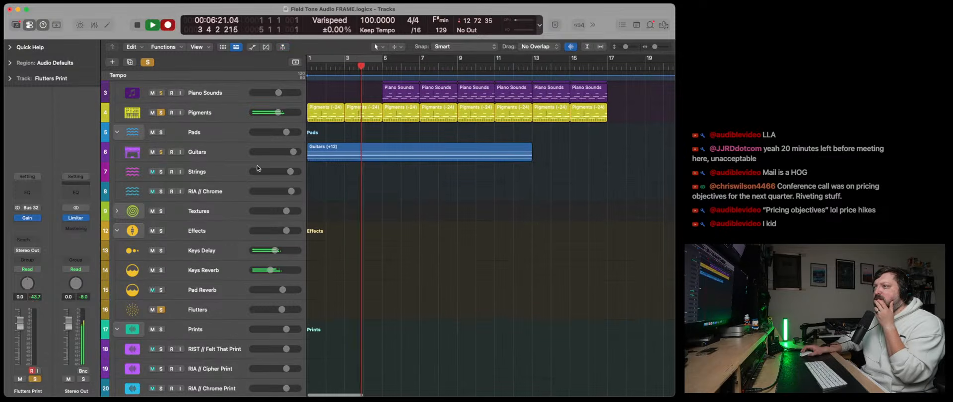
scroll(381, 248, "down", 8)
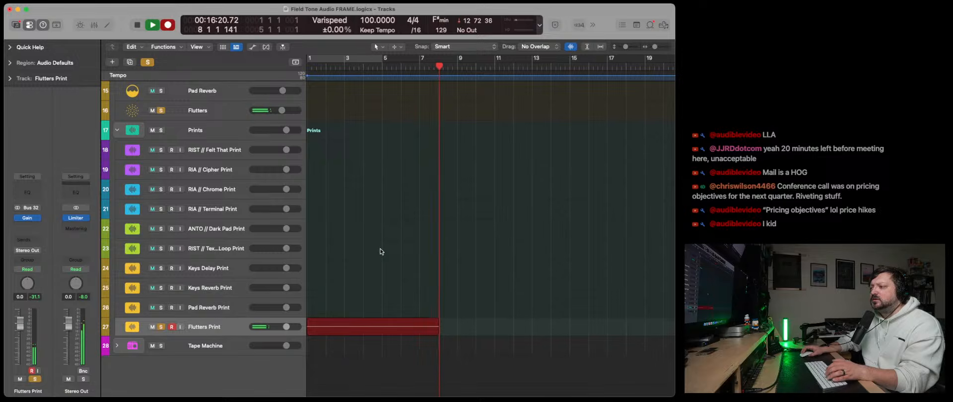
key("space")
- Unsolo the Flutters effect track and play back the recorded Flutters Print region from within bar 1
left_click(319, 72)
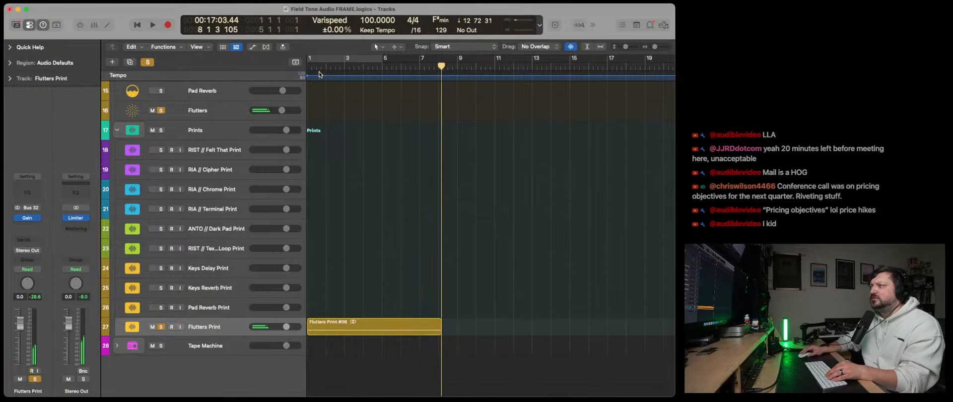
left_click(318, 69)
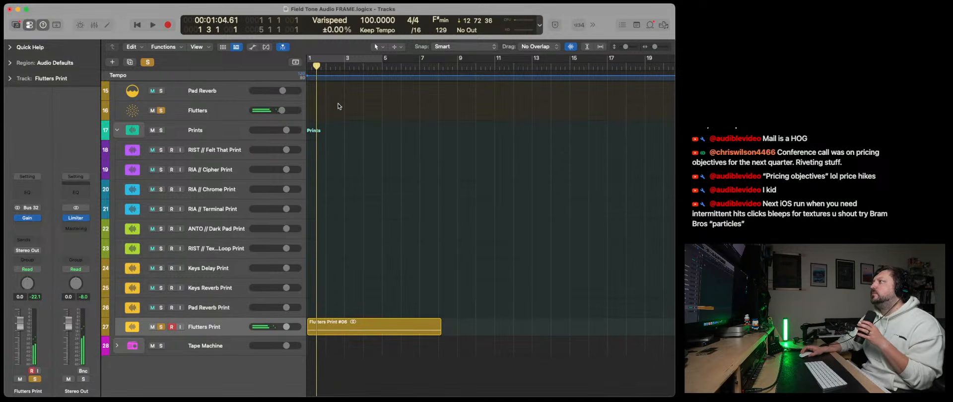
scroll(357, 159, "up", 6)
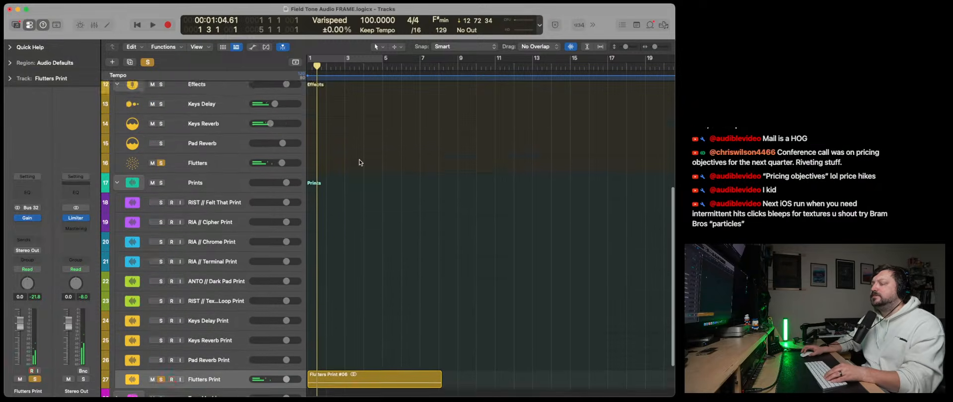
scroll(275, 230, "up", 1)
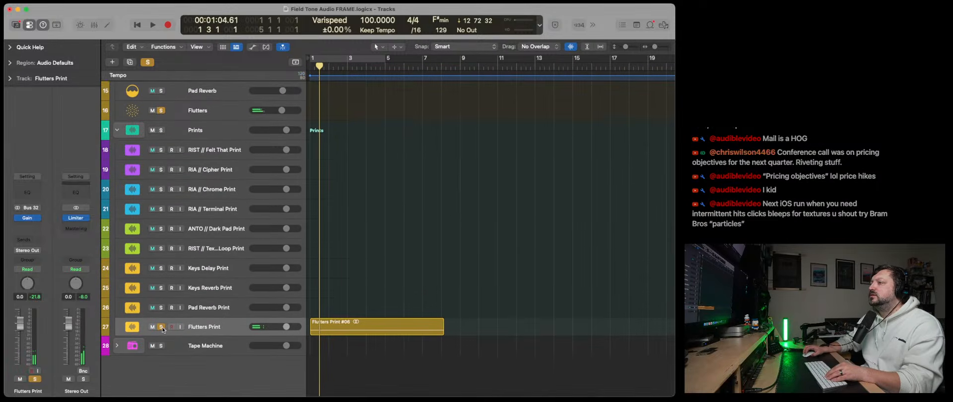
left_click(353, 331)
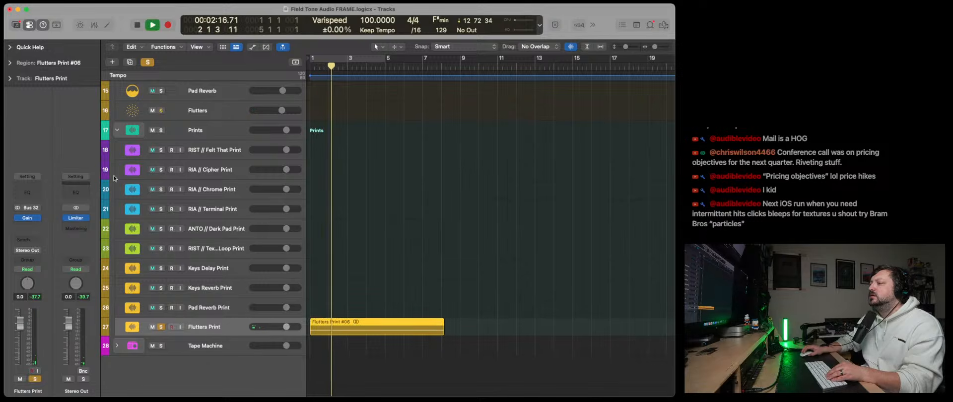
- Undo the accidental transposition of the Flutters Print region and raise the region gain to about +10.6 dB
left_click(10, 63)
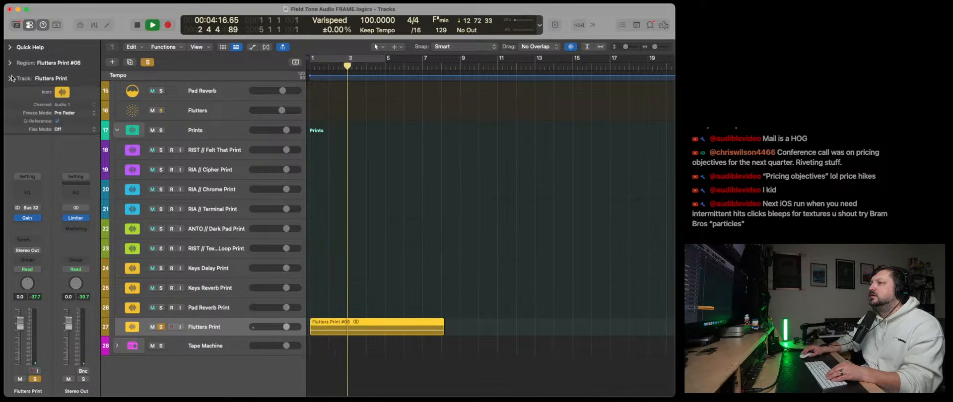
left_click_drag(62, 111, 62, 109)
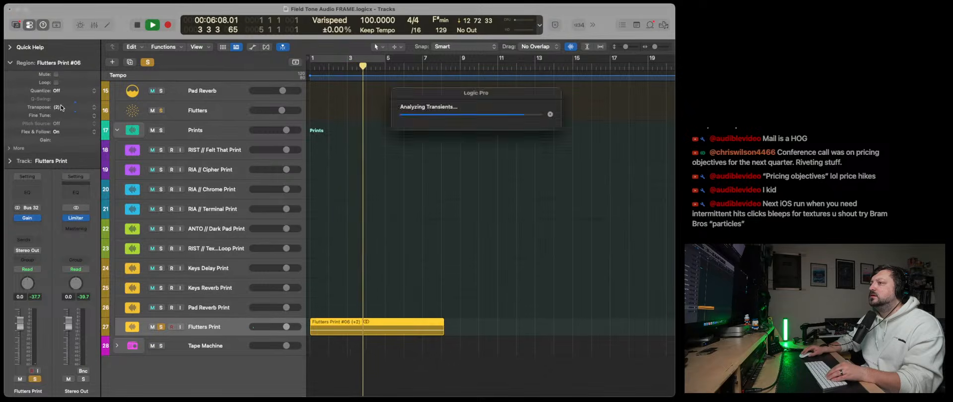
key("super+z")
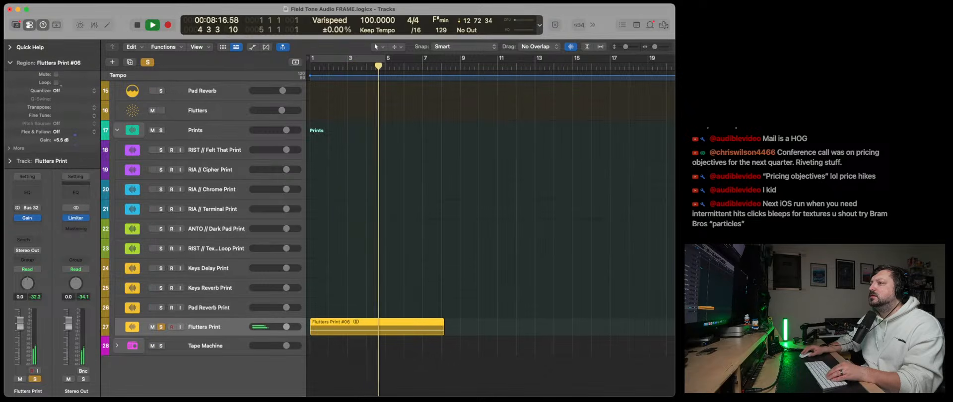
left_click_drag(61, 74, 62, 41)
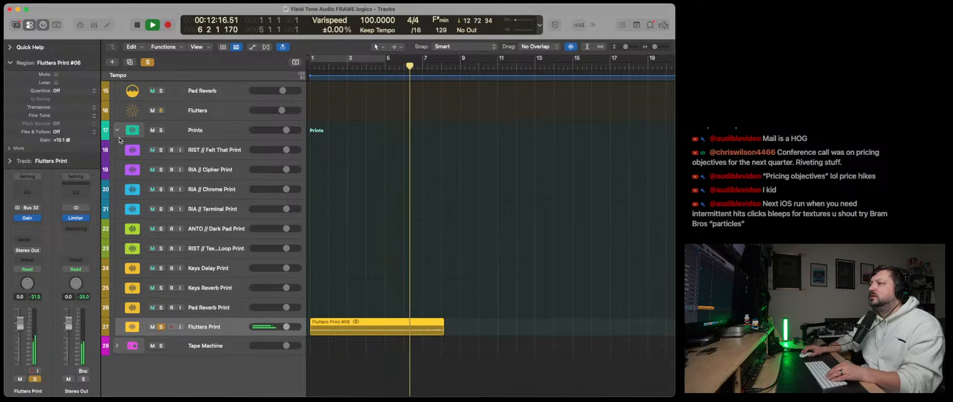
- Split the Flutters Print region at bars 6 and 7, keeping only the middle piece, and move it to bar 1
left_click(404, 66)
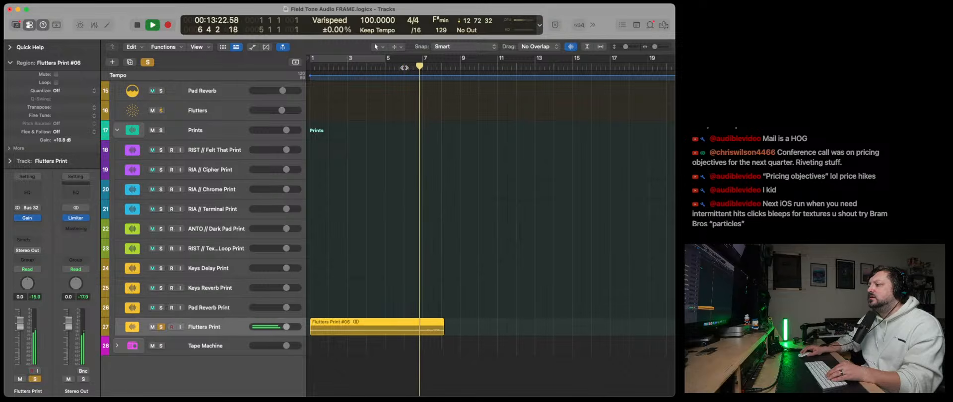
key("space")
left_click(404, 67)
key("super+t")
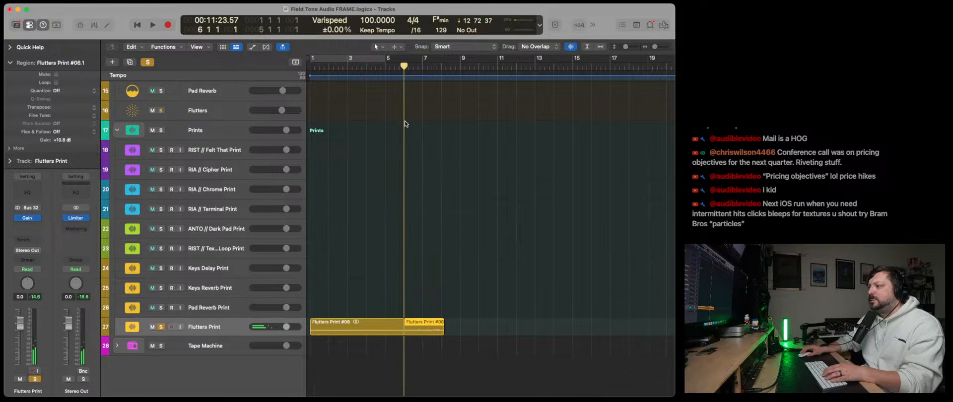
left_click(387, 327)
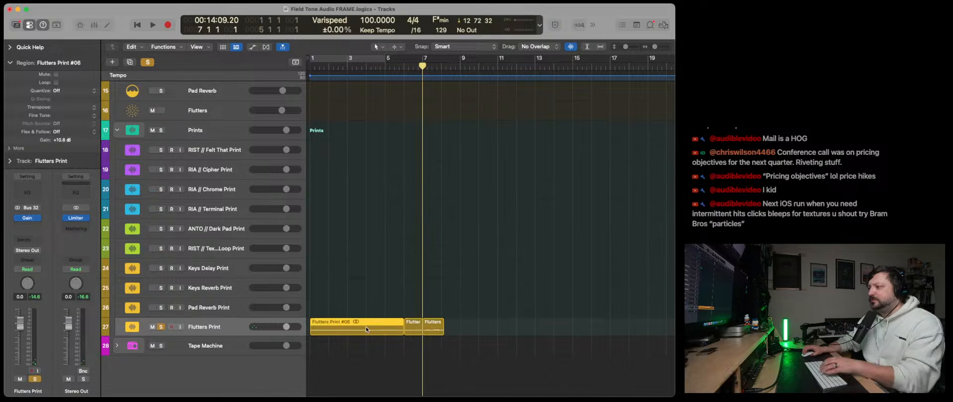
key("Delete")
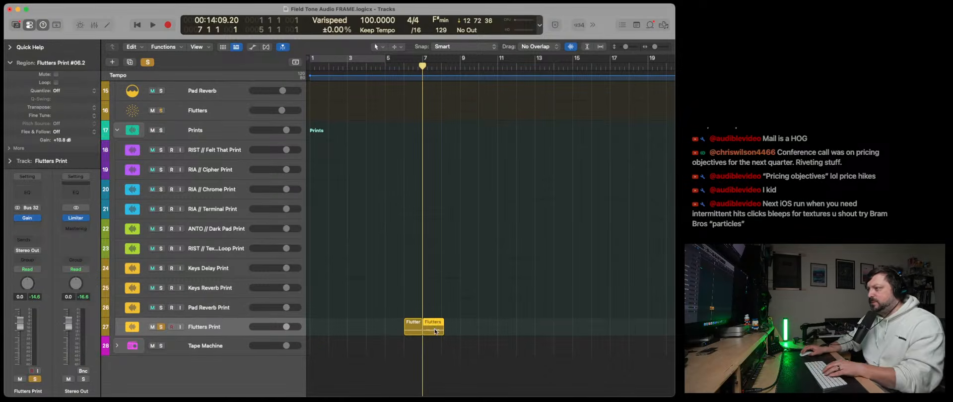
key("Delete")
left_click_drag(413, 328, 320, 330)
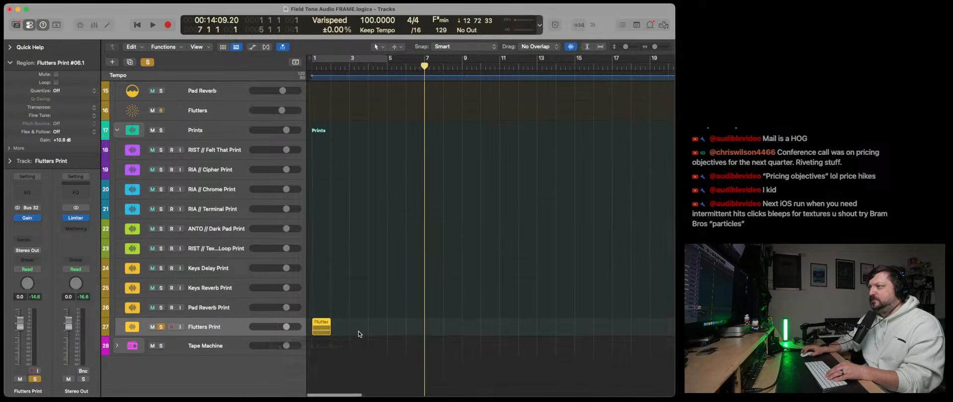
- Paste three copies of the one-bar Flutters Print region after the original, filling bars 1 through 4
scroll(360, 335, "right", 1)
left_click(135, 27)
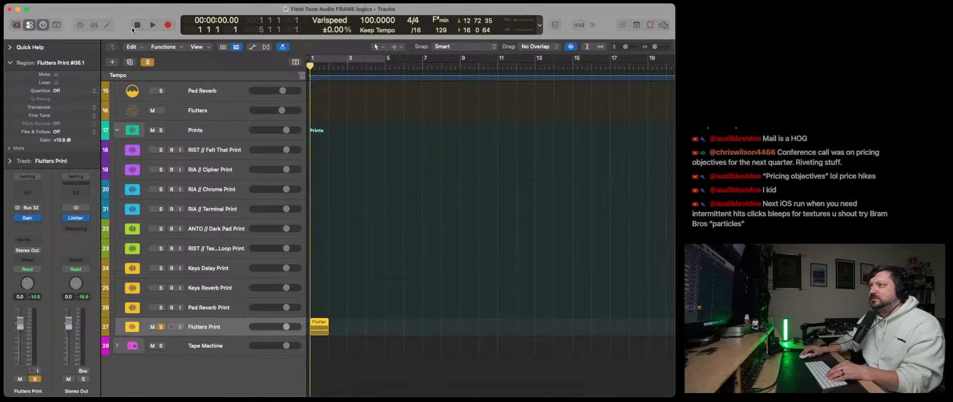
scroll(649, 266, "up", 10)
left_click_drag(649, 266, 325, 81)
left_click_drag(325, 155, 400, 159)
left_click(416, 274)
scroll(404, 313, "down", 10)
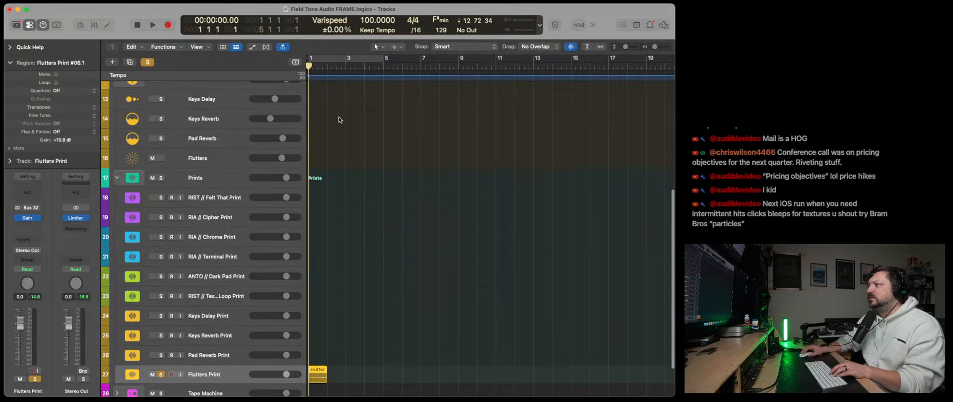
left_click(328, 67)
key("super+v")
key("super+v")
key("super+v")
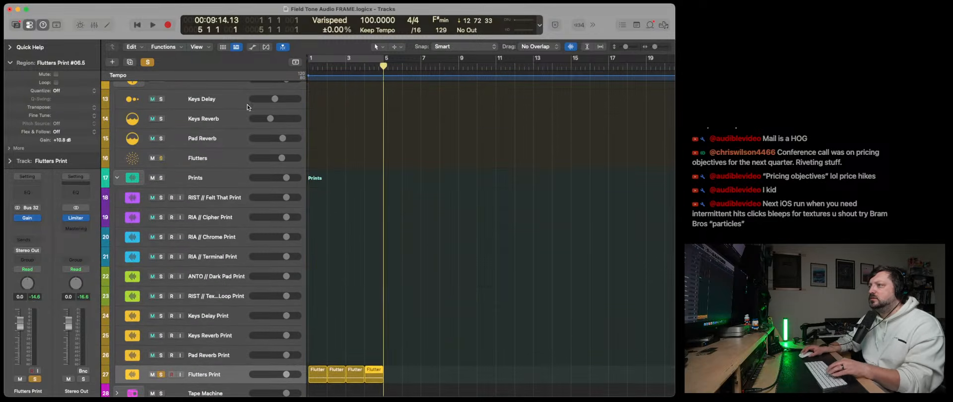
- While playing from the start, raise the Flutters Print volume to 3.4 dB and its Gain plug-in to about +10.8 dB
left_click(139, 26)
key("space")
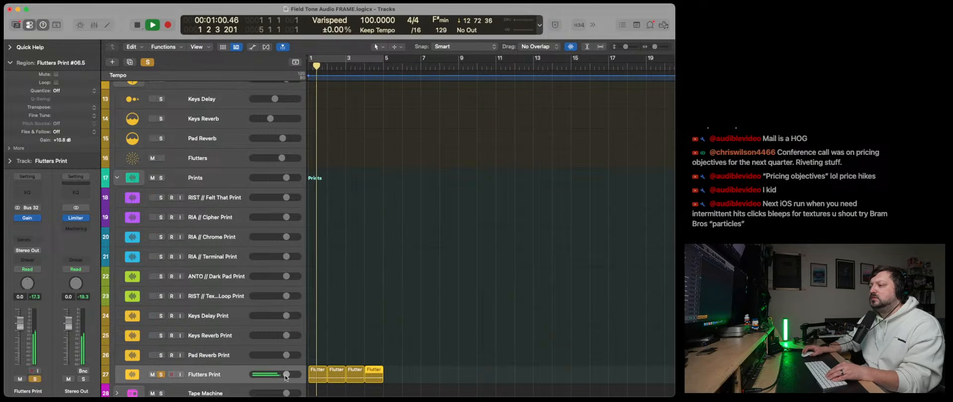
left_click_drag(287, 375, 293, 374)
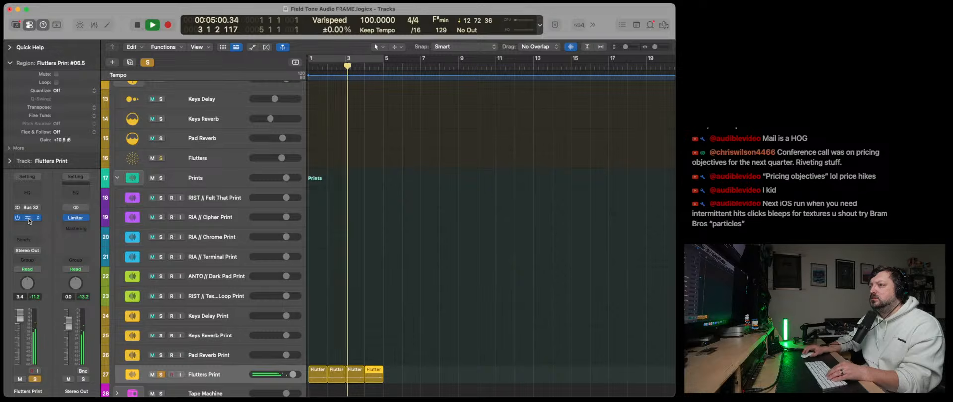
left_click(27, 218)
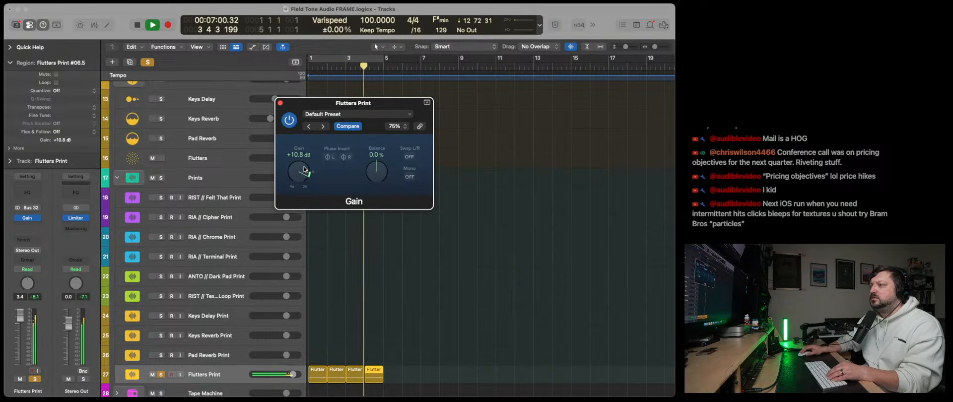
left_click(281, 104)
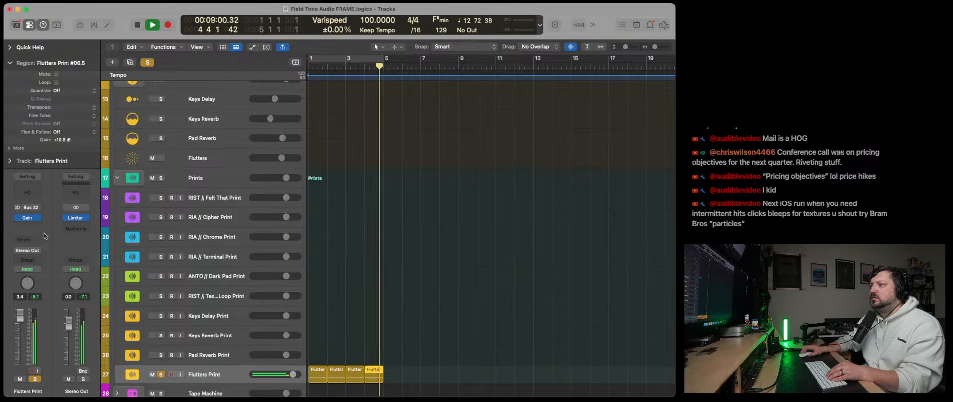
key("space")
- Repeat the four Flutters Print regions twice to fill bars 1 through 12, and play them from the start
left_click_drag(406, 385, 321, 363)
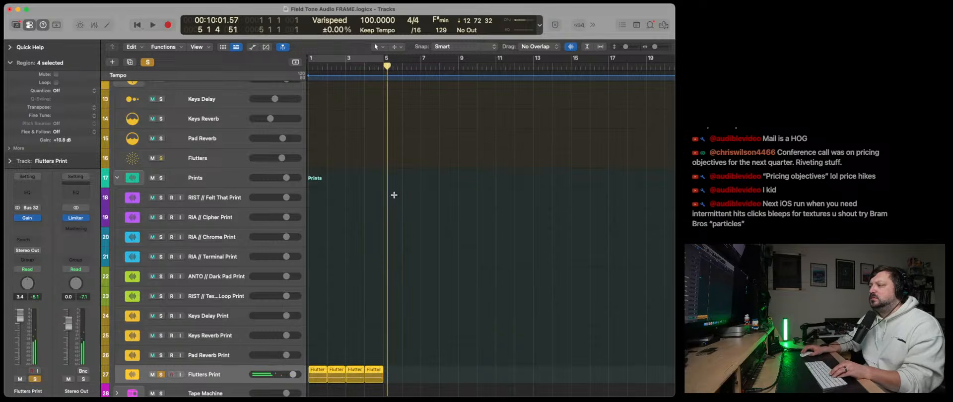
key("super+r")
key("super+r")
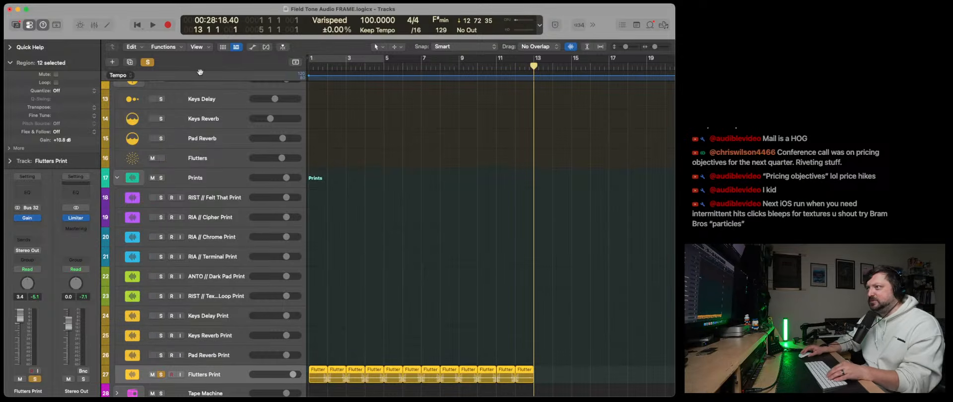
left_click(137, 25)
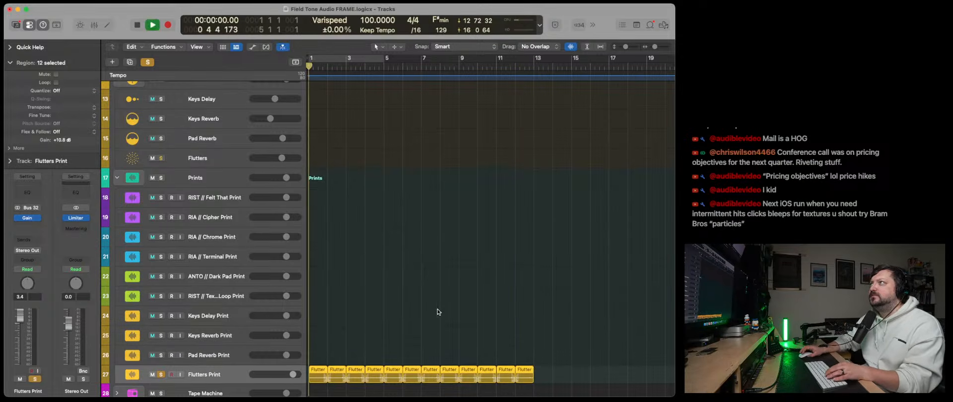
key("space")
- Insert Unfiltered Audio LO-FI-AF after Gain on the Flutters Print track and load the user preset FTA Microcassette
scroll(302, 348, "down", 2)
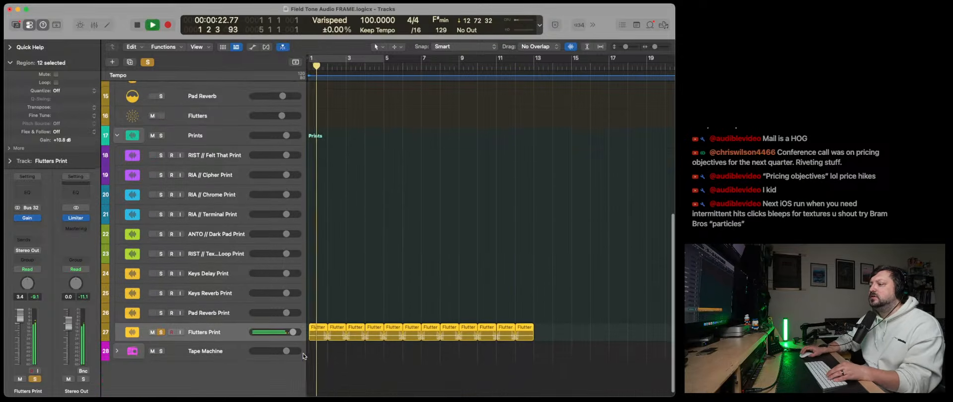
left_click(28, 226)
left_click(124, 247)
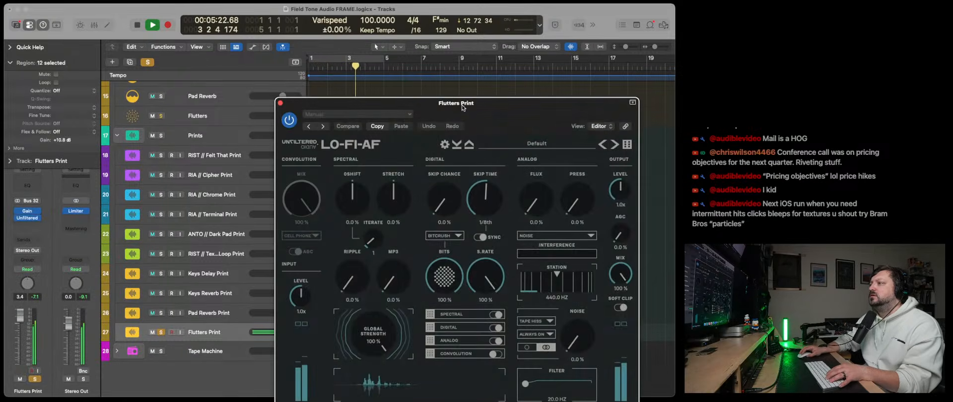
left_click_drag(450, 98, 269, 35)
left_click(358, 75)
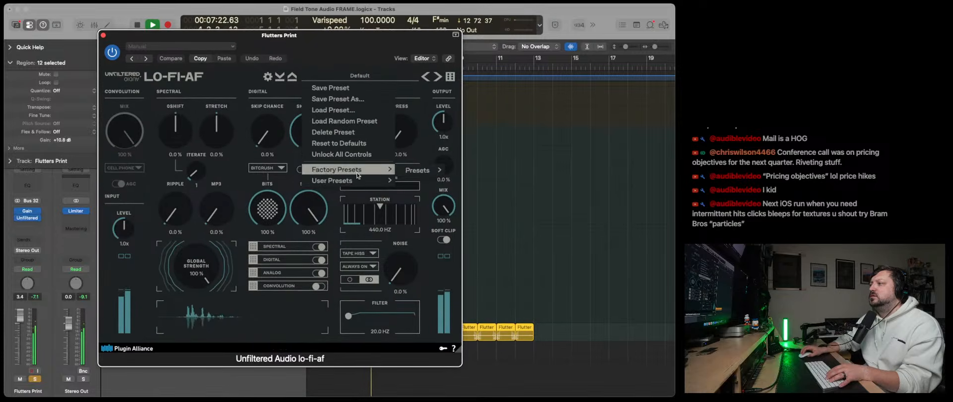
mouse_move(360, 181)
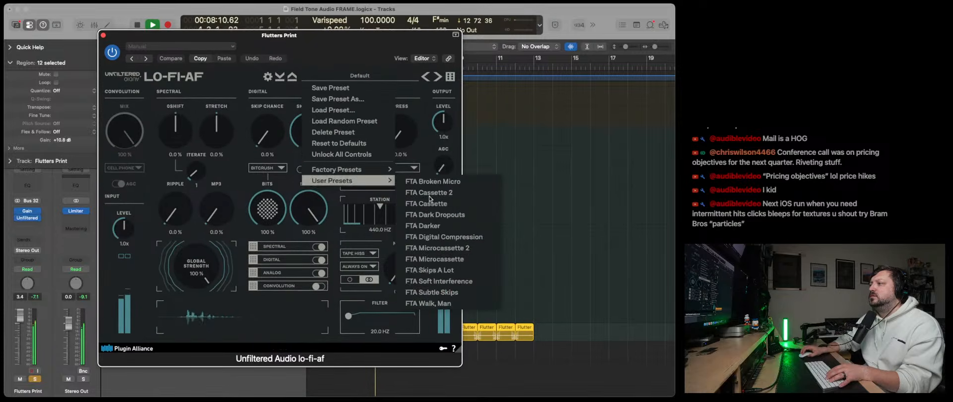
left_click(460, 258)
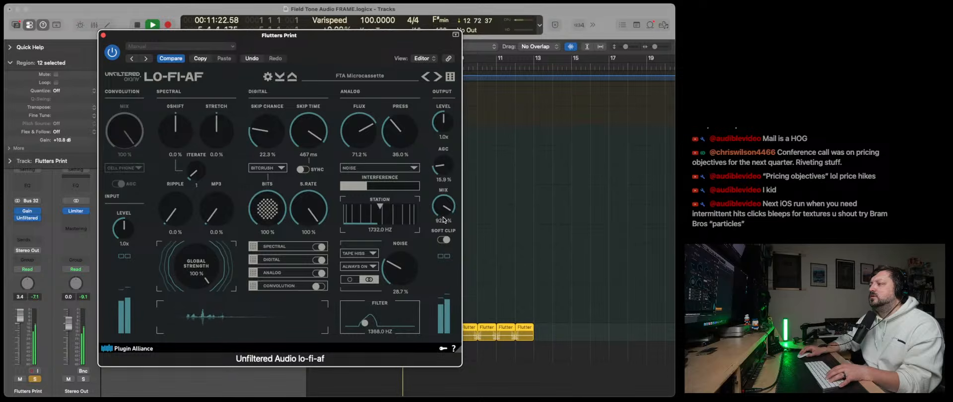
- Close the LO-FI-AF window, turn off all solos and raise the Flutters Print volume to 6.0 dB
left_click(101, 35)
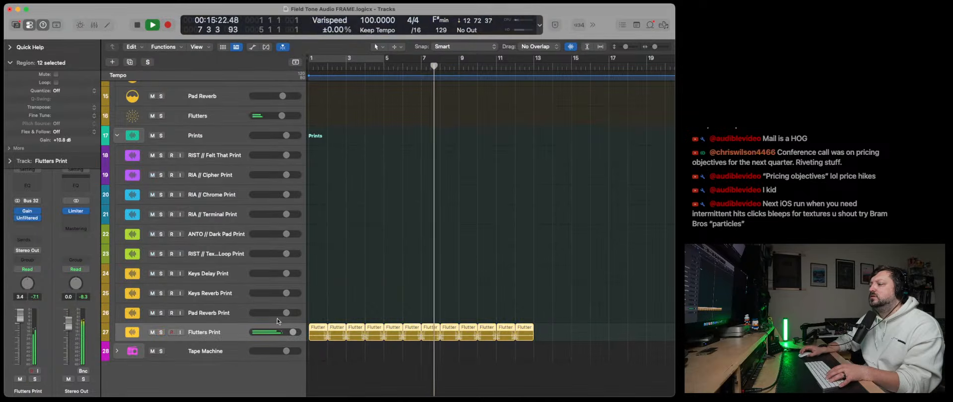
left_click_drag(294, 332, 305, 334)
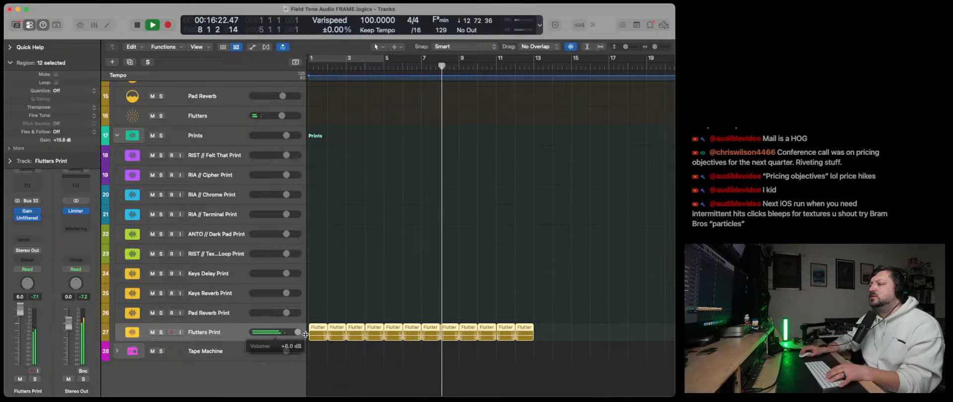
- Add a send on the Flutters Print track and route it to Bus 1 (Pad Reverb)
left_click(27, 240)
mouse_move(55, 311)
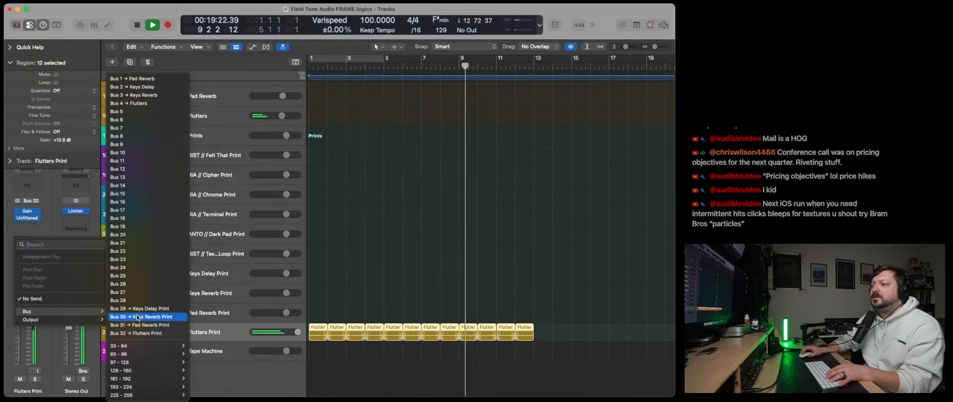
left_click(151, 325)
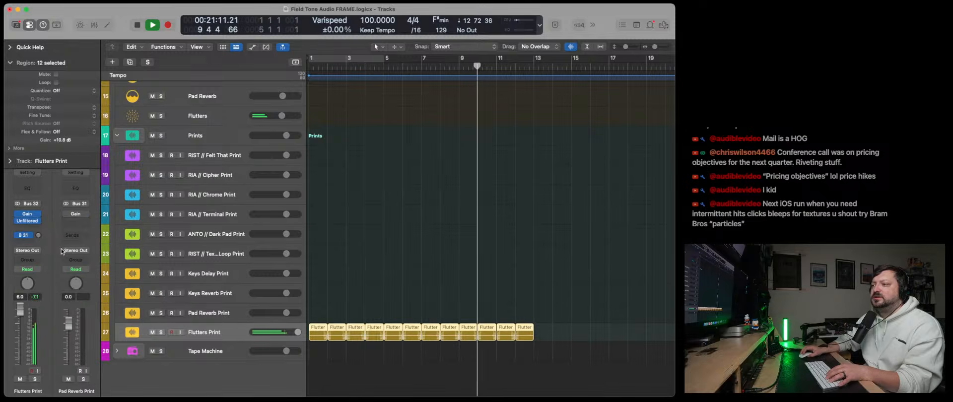
left_click(24, 235)
mouse_move(79, 317)
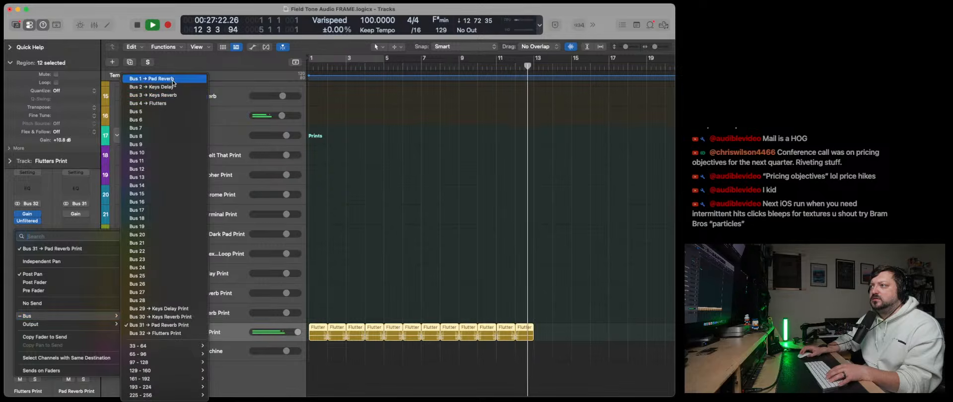
left_click(150, 78)
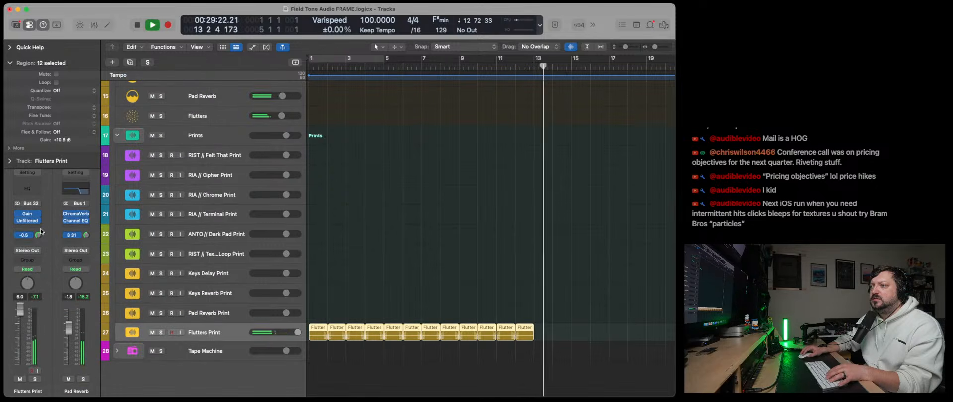
- Raise the Flutters Print send level to Pad Reverb and set the Pad Reverb track volume to 0.0 dB
left_click_drag(39, 235, 48, 235)
scroll(204, 224, "up", 2)
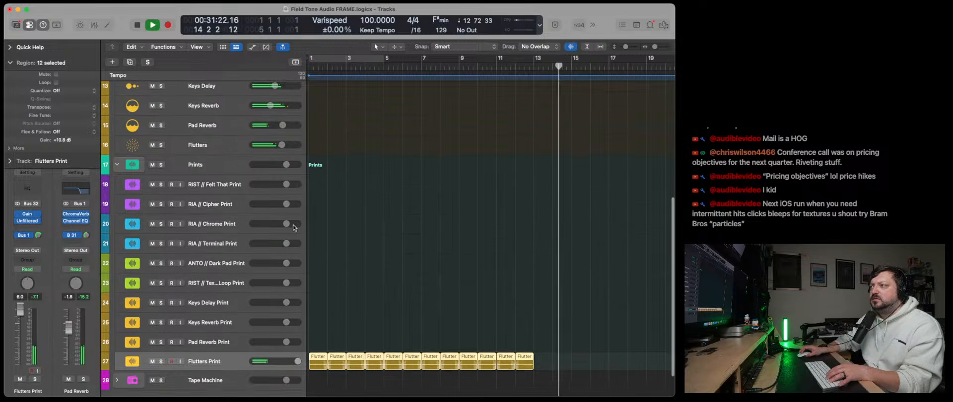
left_click_drag(282, 125, 287, 126)
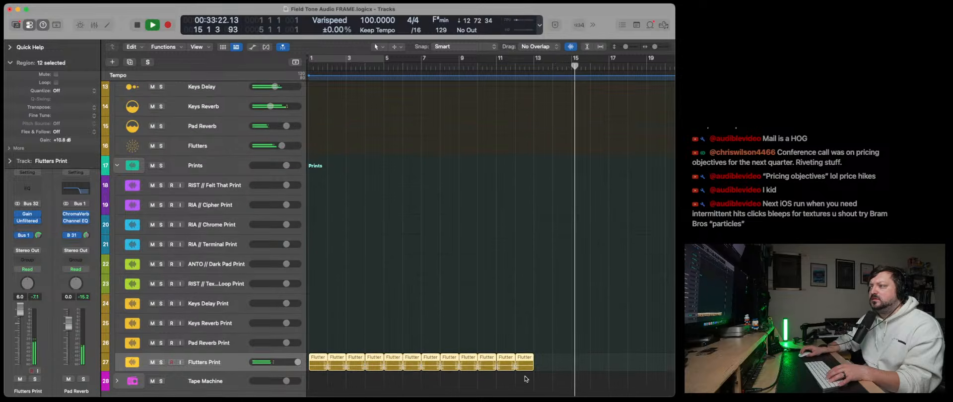
- Stop playback, duplicate the twelve Flutters Print regions at bar 13, select the two regions meeting there, and play from the start
key("space")
left_click_drag(553, 388, 322, 332)
key("super+c")
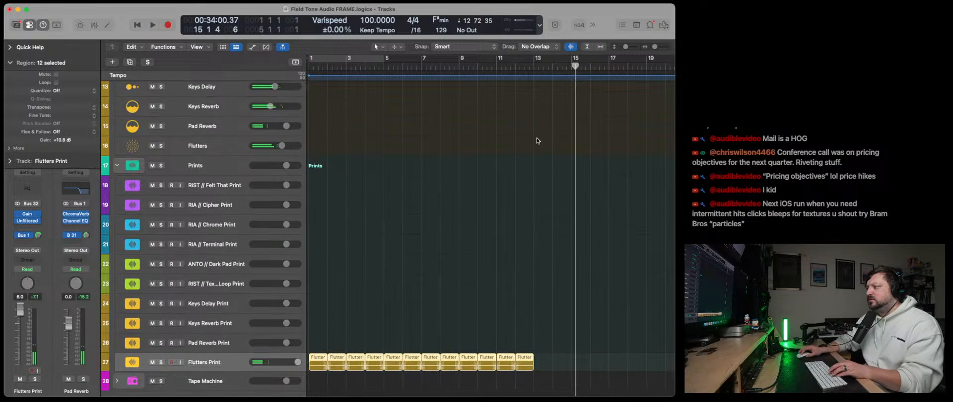
left_click(534, 69)
key("super+v")
scroll(426, 343, "left", 2)
left_click_drag(394, 375, 413, 361)
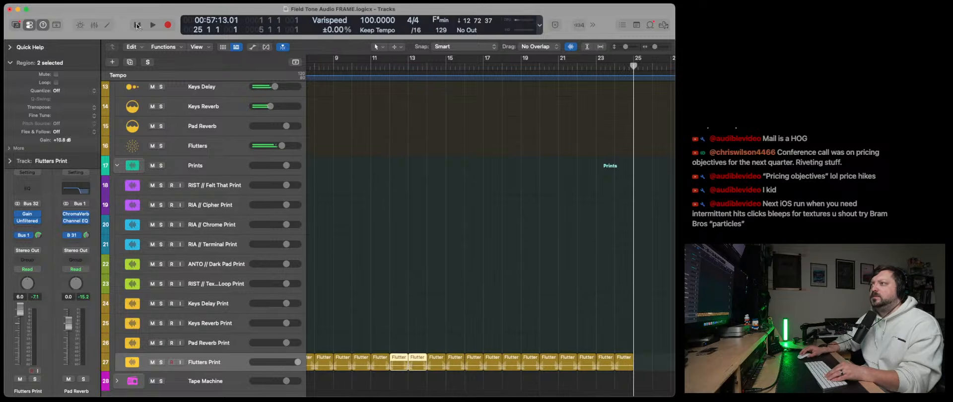
key("Return")
key("space")
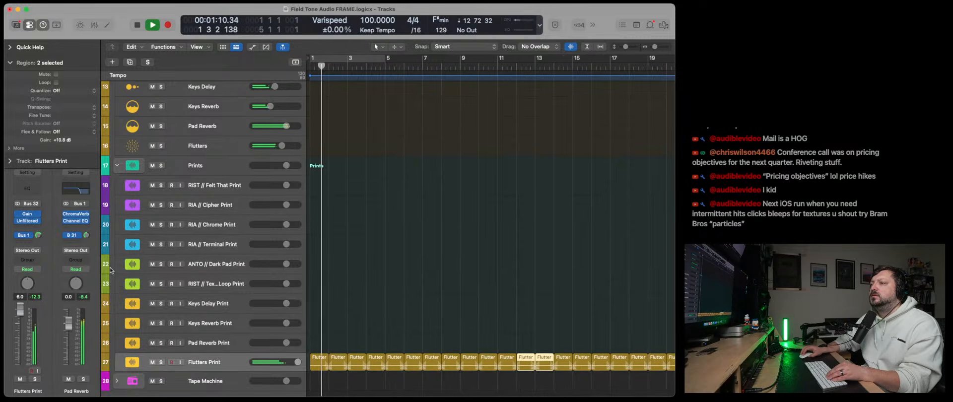
- Show track automation and display the Send 1 → Pad Reverb level lane on the Flutters Print track
scroll(182, 343, "down", 3)
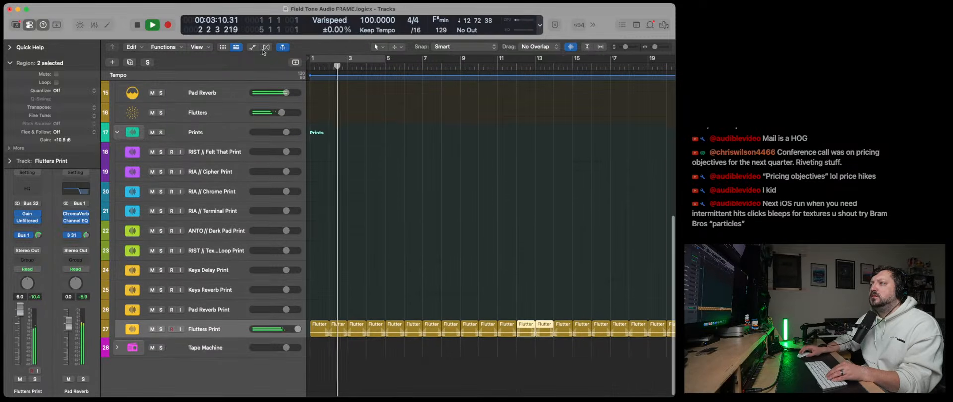
key("a")
left_click(219, 331)
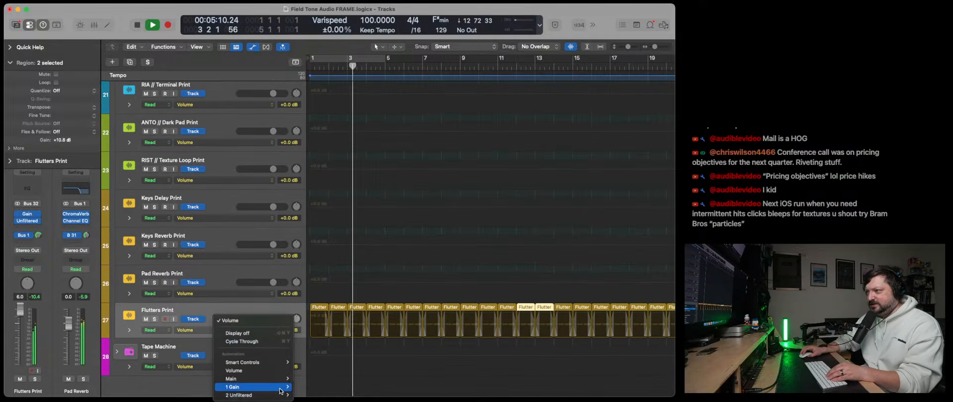
mouse_move(271, 394)
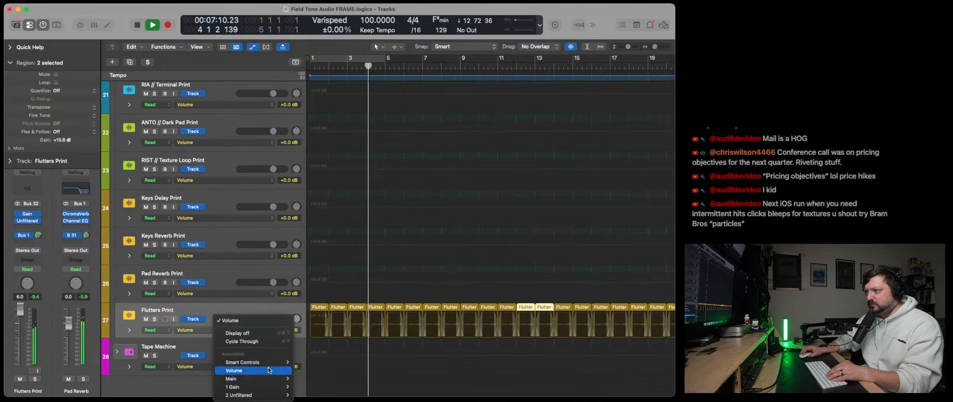
mouse_move(259, 379)
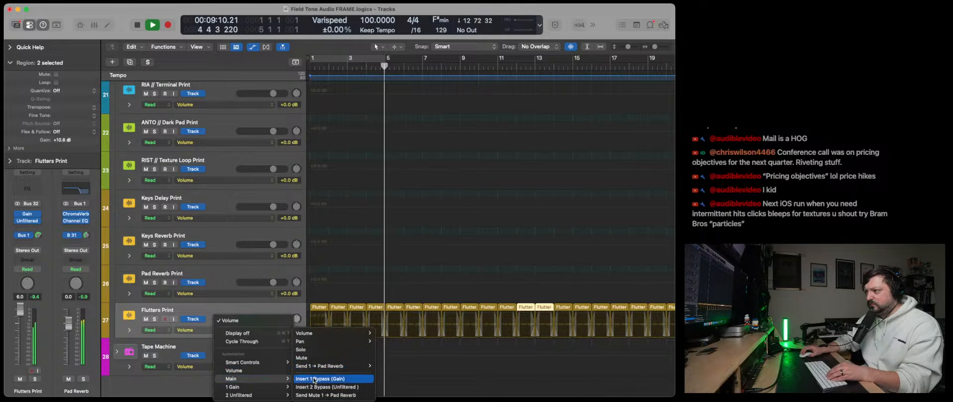
mouse_move(347, 366)
left_click(387, 367)
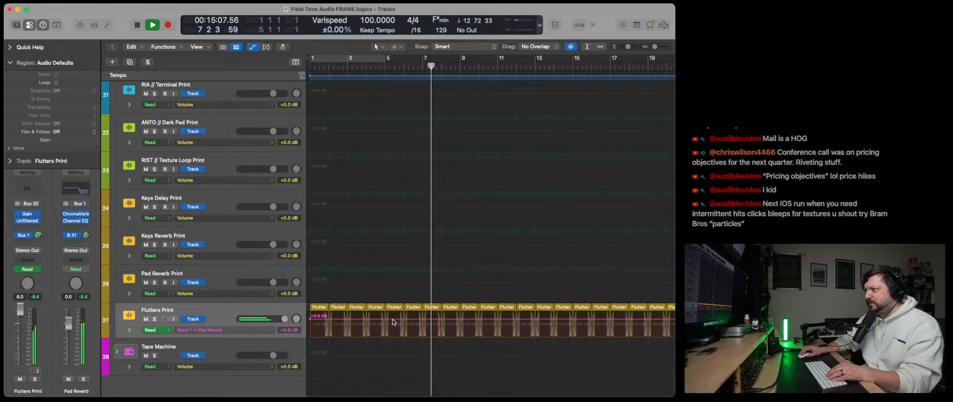
- Automate the Flutters Print reverb send at −∞ dB from bar 1 to 5 with a short rise after it, and play from the start
left_click(393, 322)
left_click(386, 321)
left_click_drag(386, 321, 386, 340)
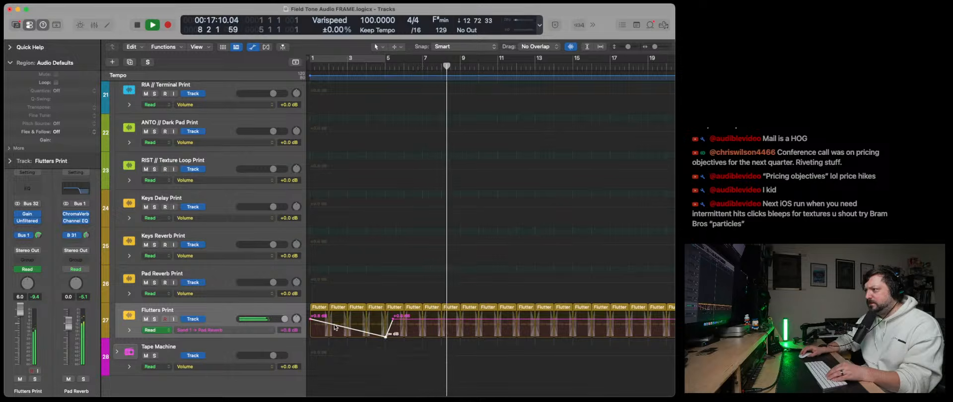
left_click_drag(311, 319, 311, 338)
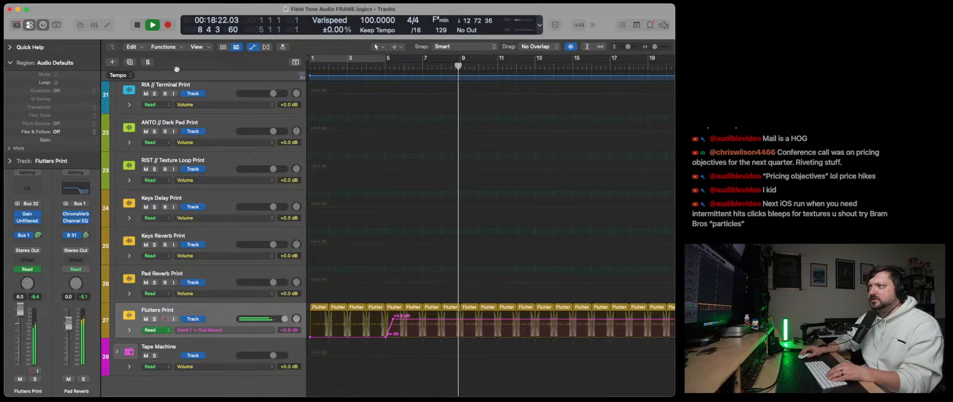
double_click(139, 26)
key("space")
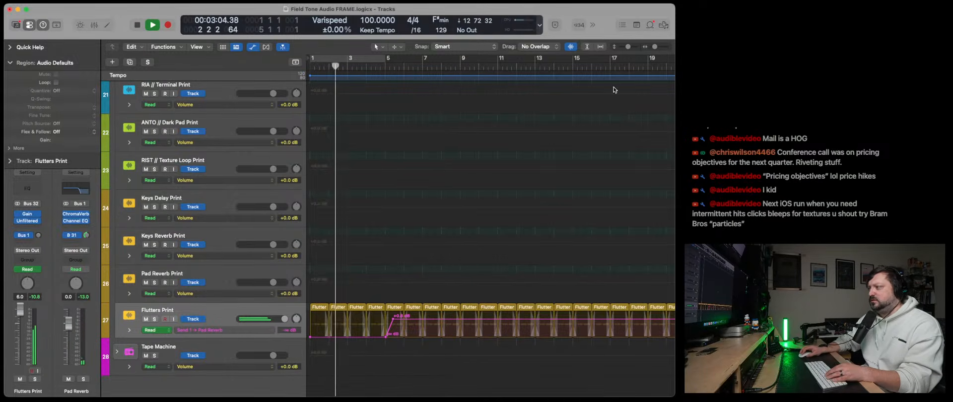
- Shift the Flutters Print send's rise slightly earlier so it begins just before bar 5, and lower the send level that follows it
left_click_drag(655, 47, 657, 47)
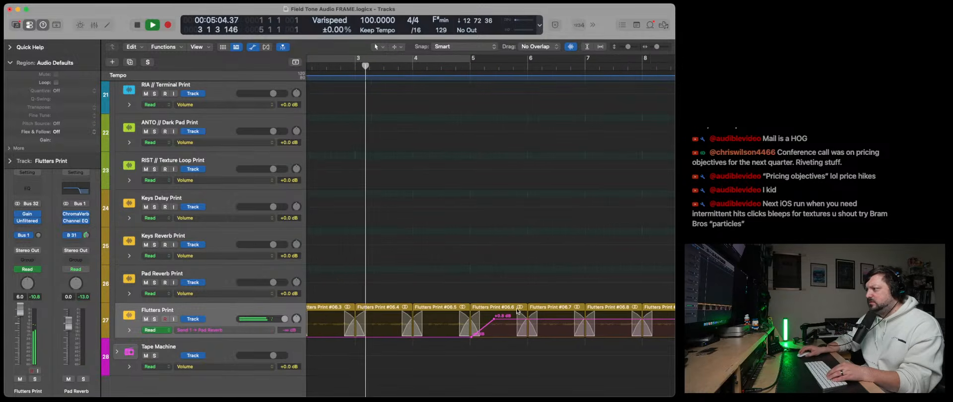
left_click_drag(494, 319, 464, 338)
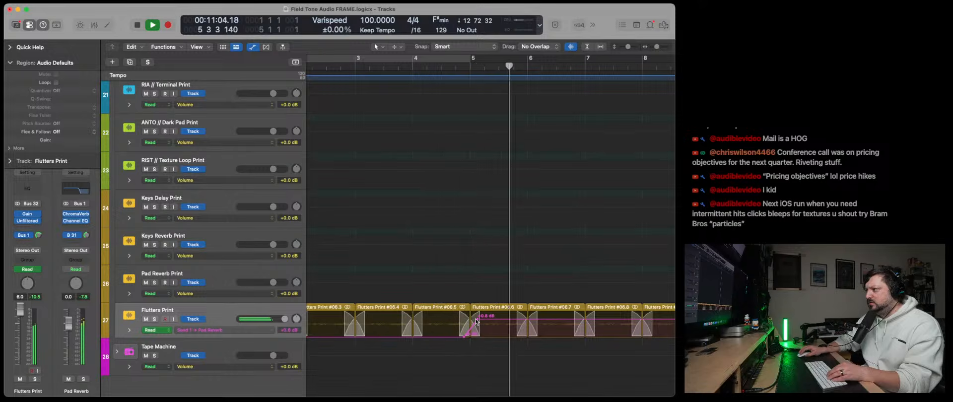
left_click_drag(476, 322, 476, 328)
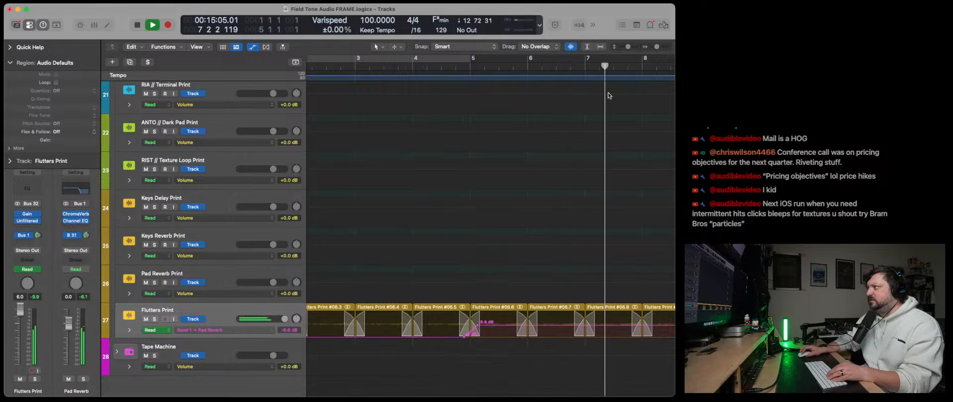
- Hide the track automation, listen on with the full arrangement in view, and stop playback
key("a")
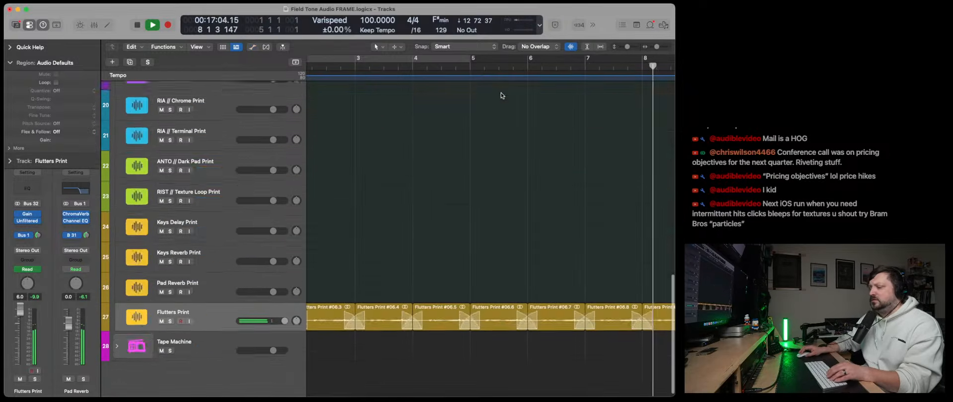
scroll(434, 195, "up", 10)
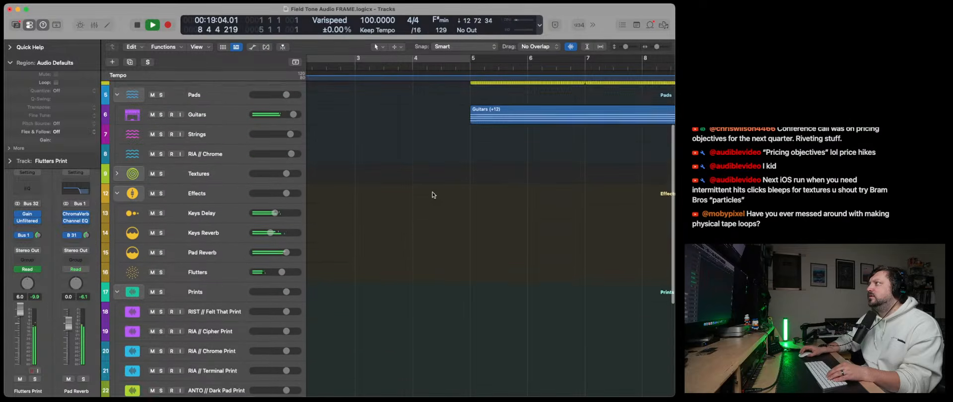
scroll(434, 195, "up", 4)
scroll(433, 195, "left", 2)
left_click_drag(657, 47, 653, 50)
key("space")
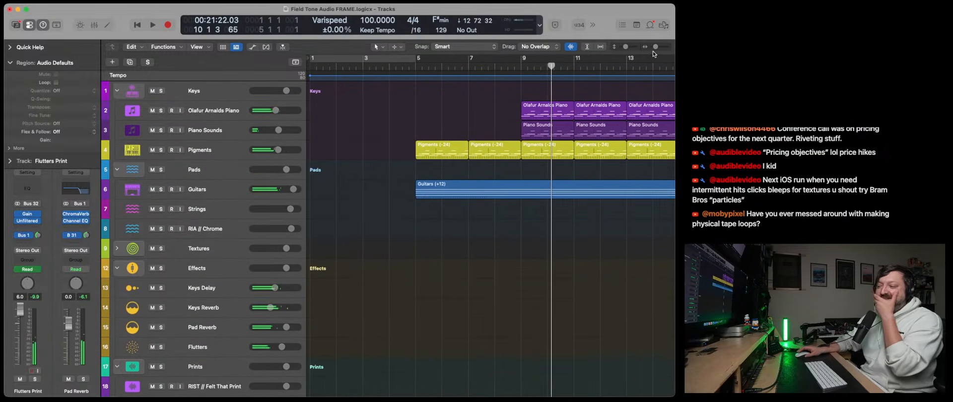
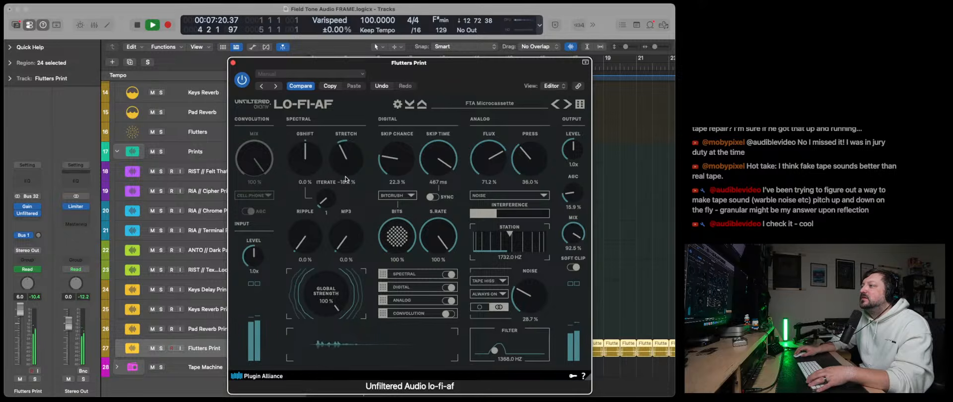
- Bring the lo-fi-af Stretch on Flutters Print back to 0 %, close the plug-in, select the Piano Sounds track and stop playback
left_click_drag(345, 180, 347, 171)
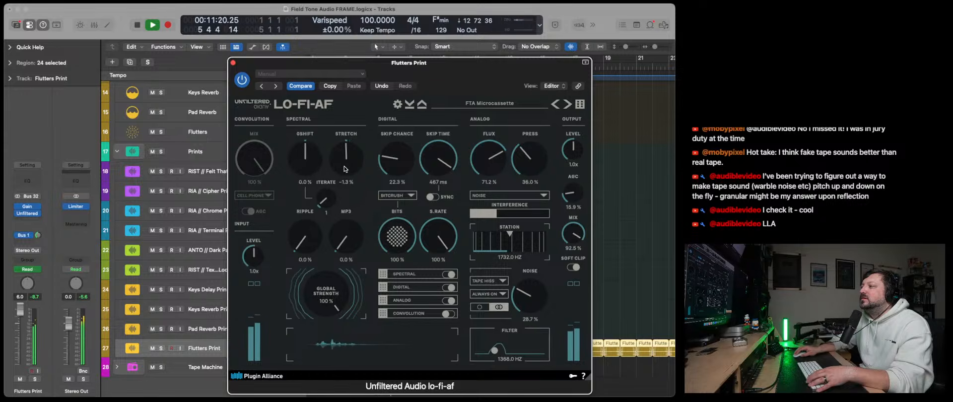
left_click(233, 63)
scroll(233, 144, "up", 10)
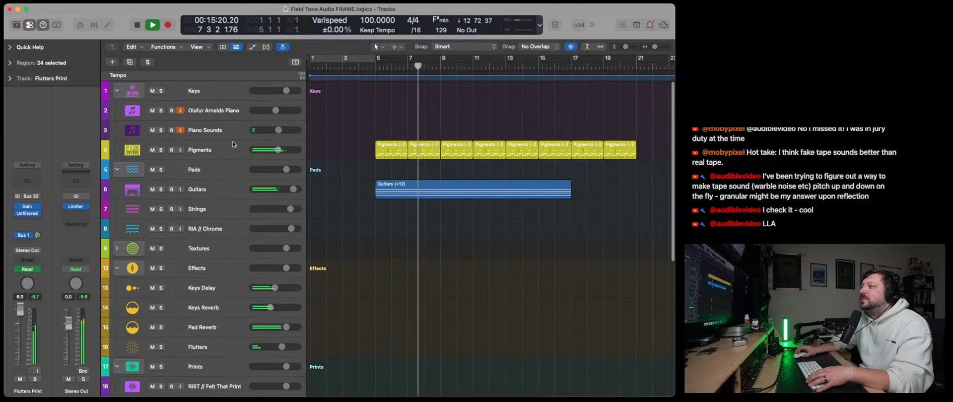
left_click(233, 132)
key("space")
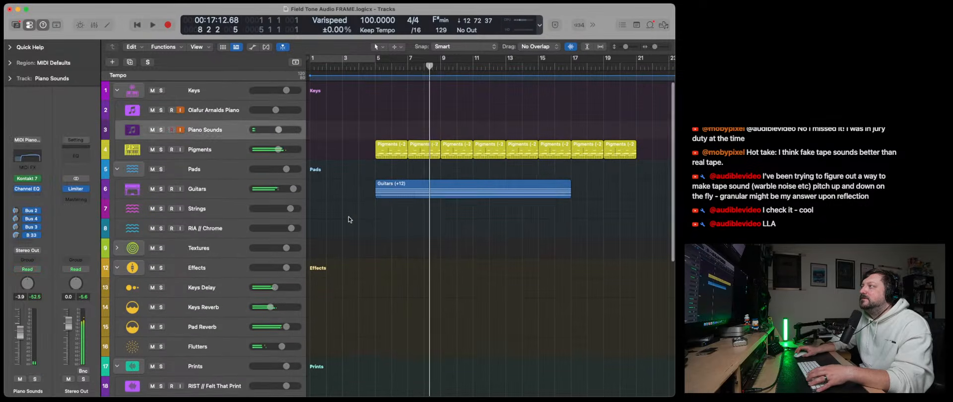
- Show track automation and display the lo-fi-af Stretch lane on the Flutters Print track
scroll(348, 217, "down", 10)
left_click(210, 327)
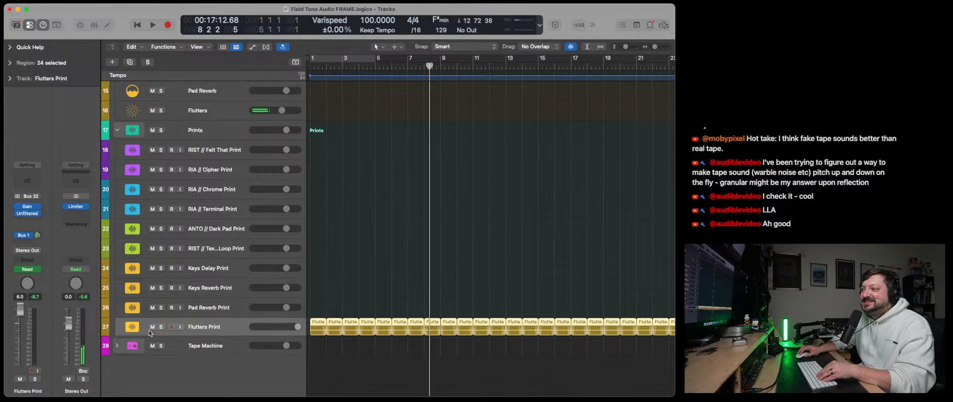
left_click(251, 47)
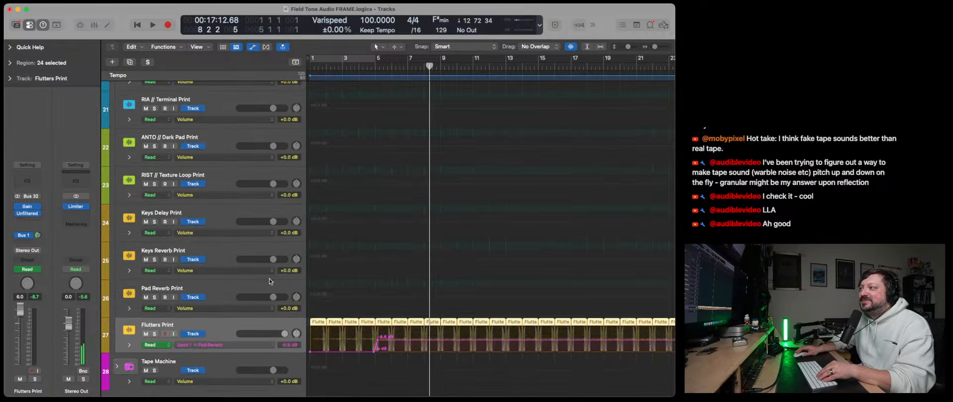
left_click(212, 311)
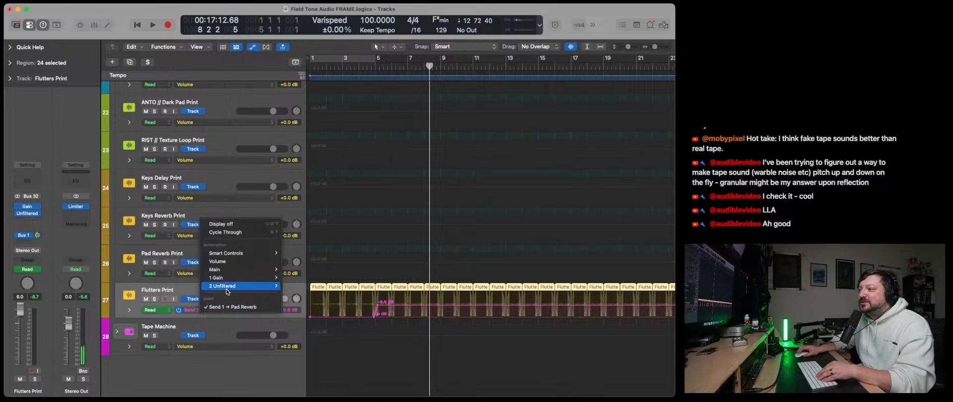
mouse_move(229, 286)
mouse_move(310, 286)
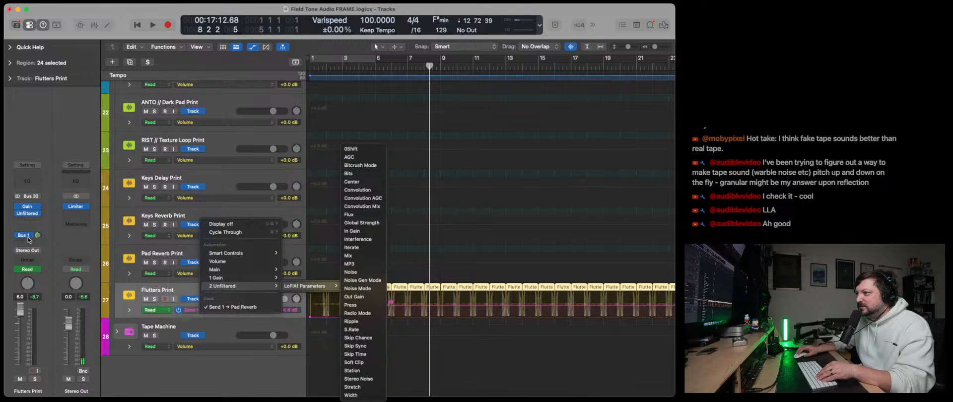
left_click(23, 219)
left_click(25, 214)
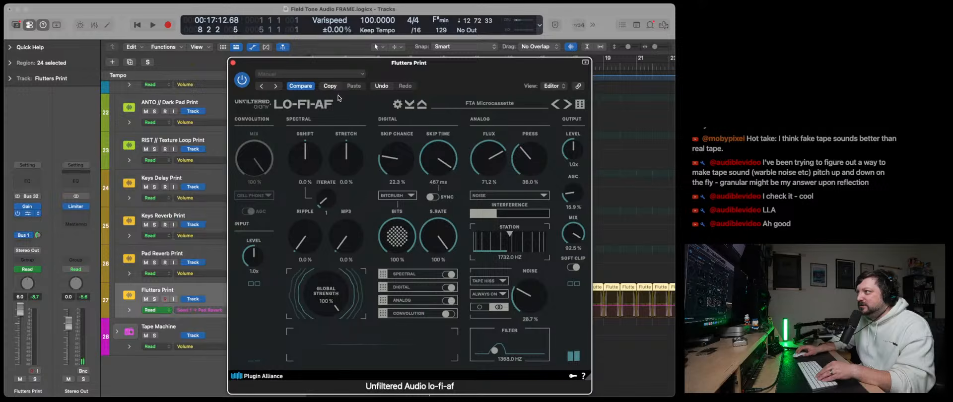
left_click(233, 63)
left_click(199, 310)
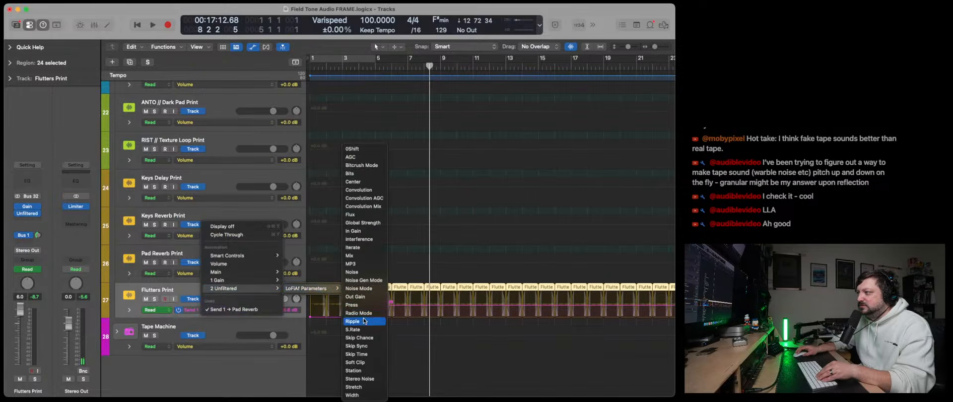
left_click(358, 387)
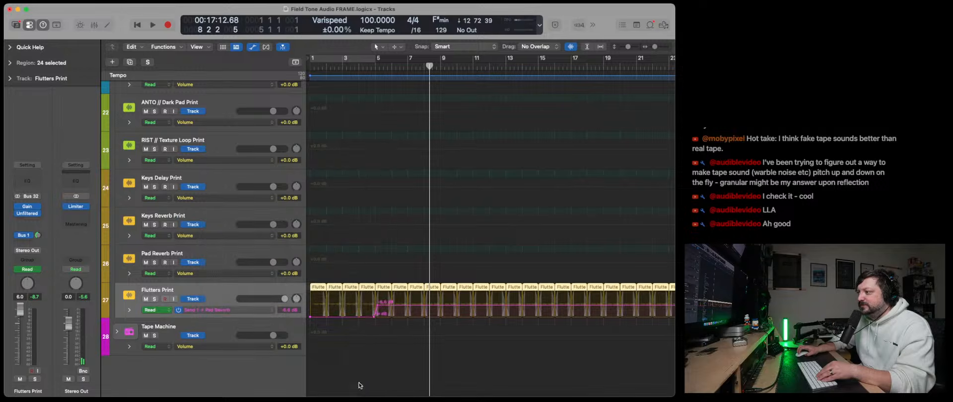
- Draw Stretch automation dipping twice to about −14.9 % before bar 5, play from the start, and raise the curve's end point
left_click(334, 306)
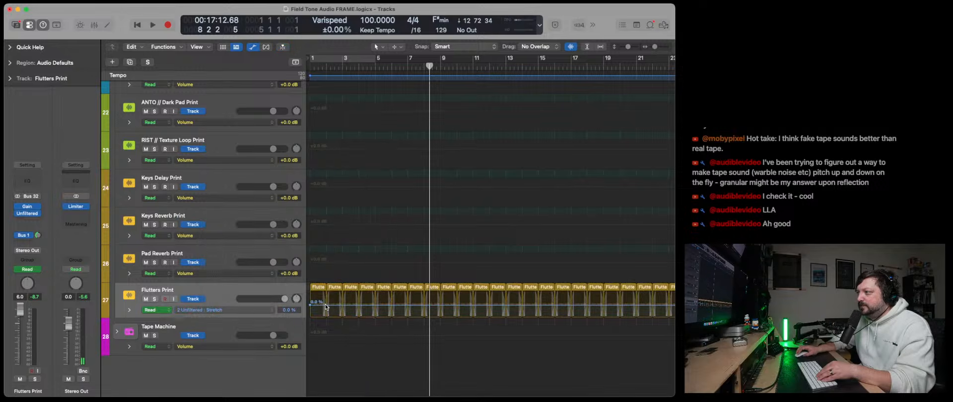
left_click_drag(326, 307, 375, 304)
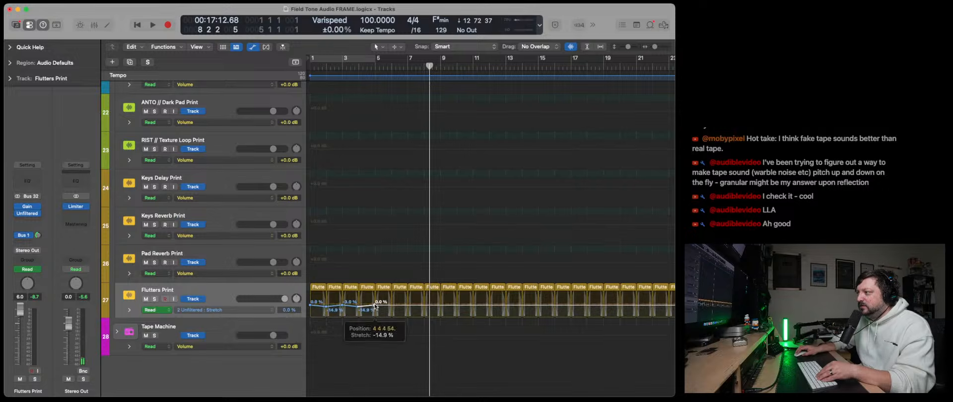
key("Return")
key("space")
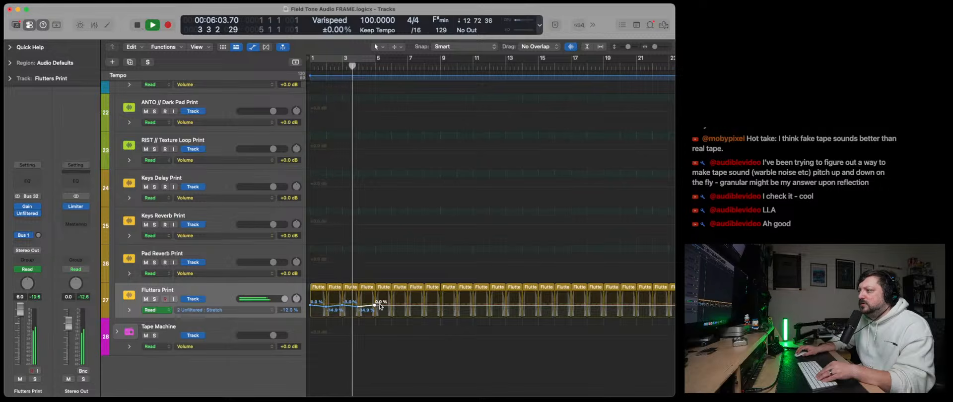
left_click_drag(375, 305, 374, 302)
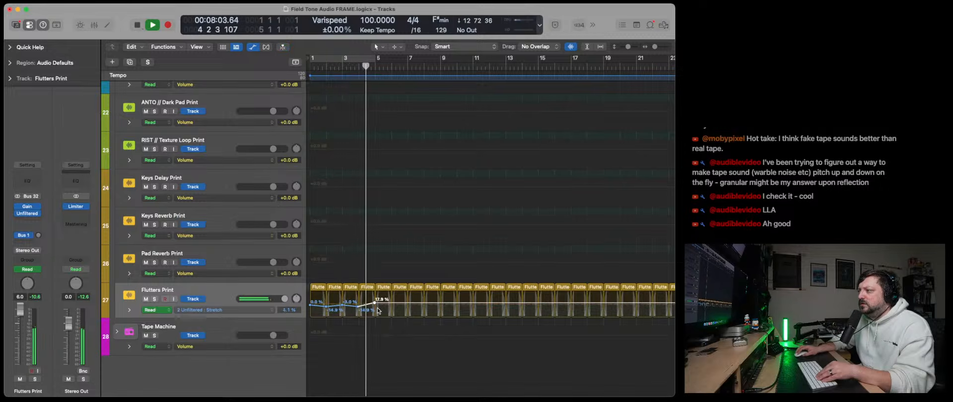
- Stop playback and remove the added Stretch automation points, keeping only the 0.0 % point at the start
double_click(375, 304)
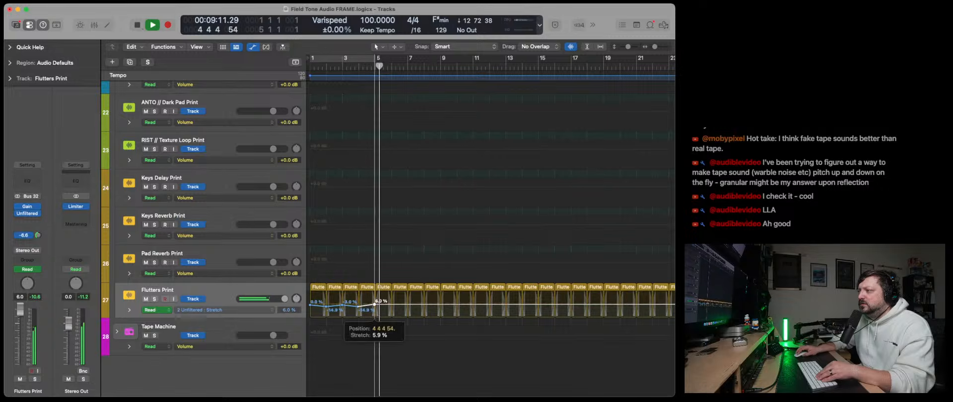
key("space")
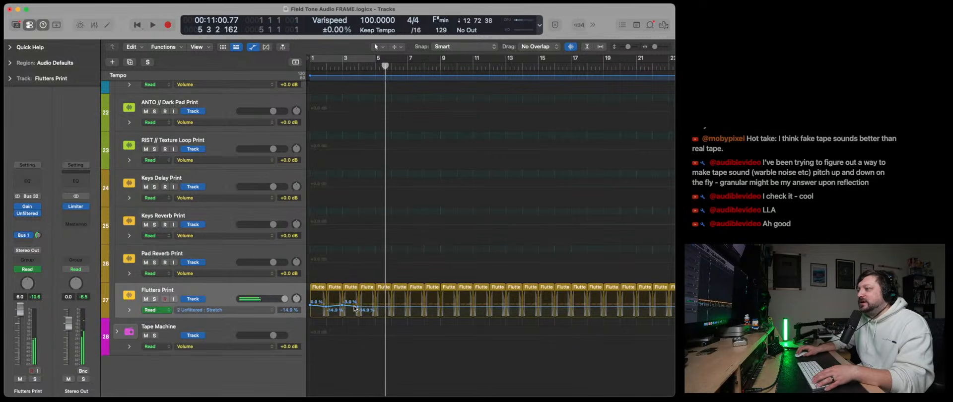
double_click(327, 307)
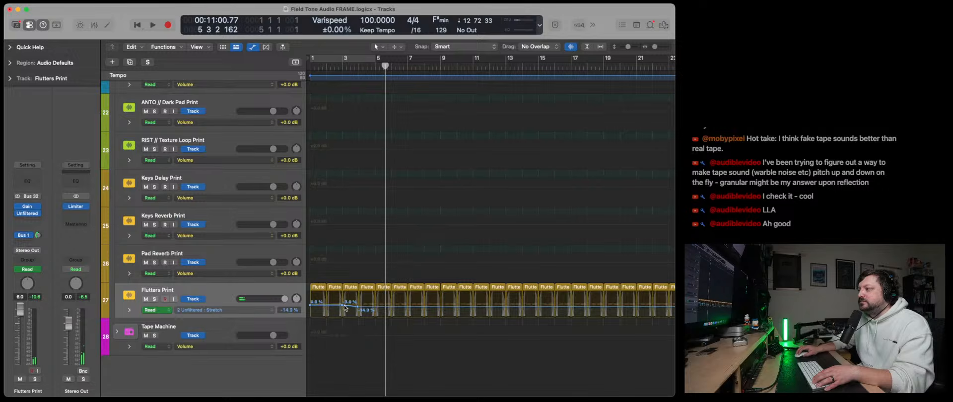
double_click(359, 308)
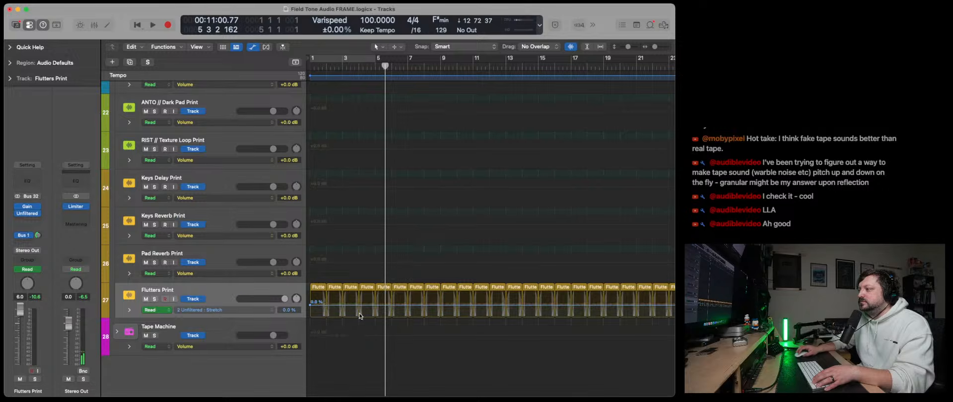
- Insert the Reels plug-in after lo-fi-af on the Flutters Print track and bypass lo-fi-af
scroll(262, 286, "right", 1)
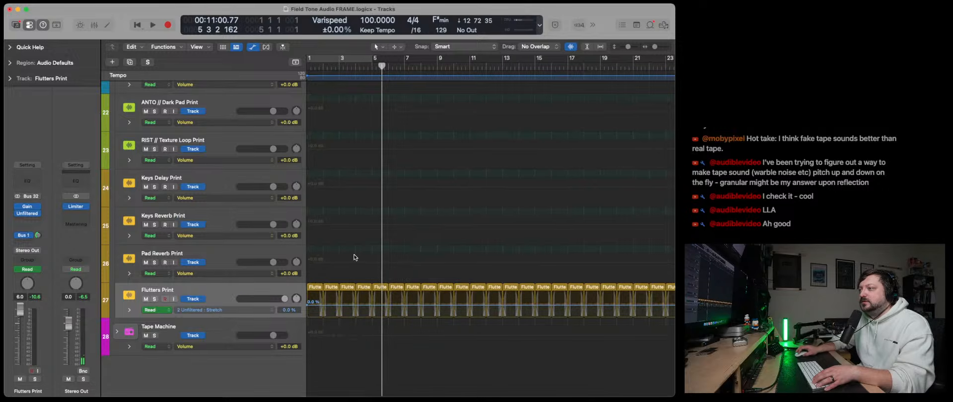
left_click(39, 214)
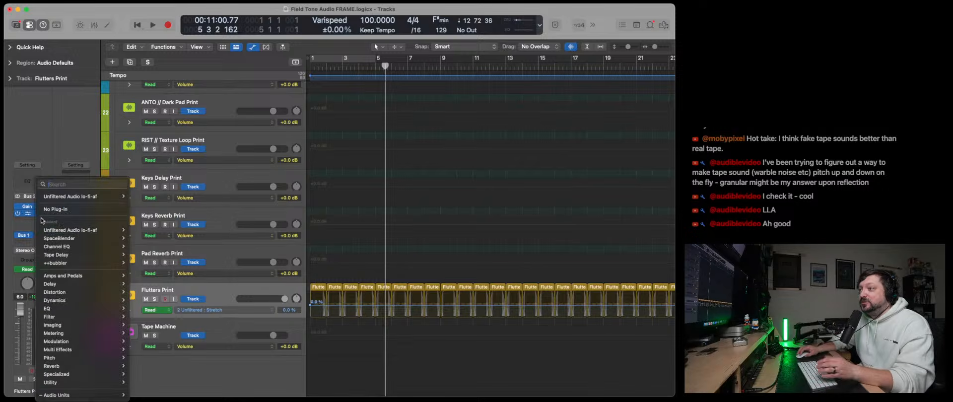
type("Re")
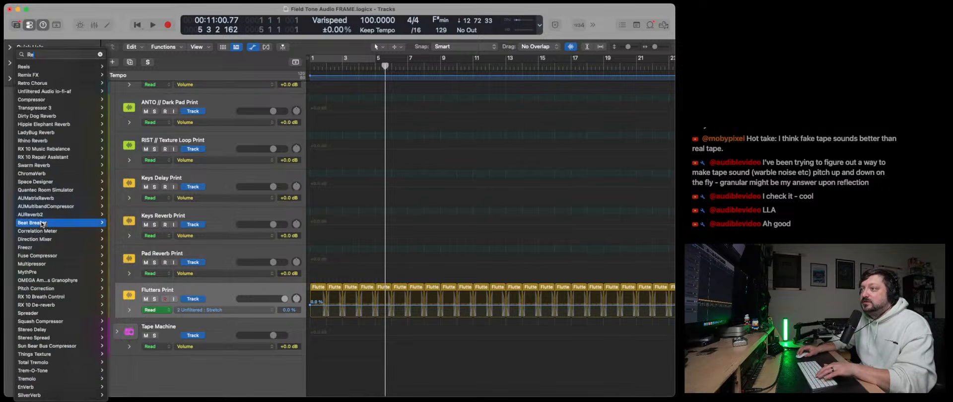
left_click(42, 224)
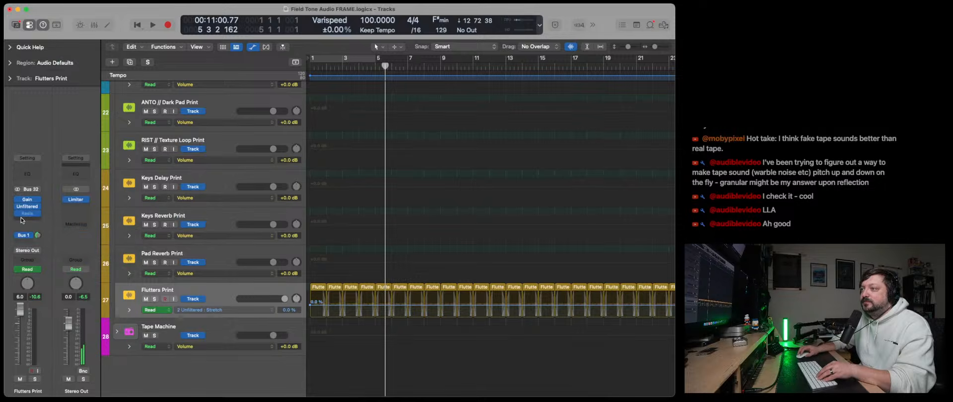
left_click(20, 212)
left_click(18, 208)
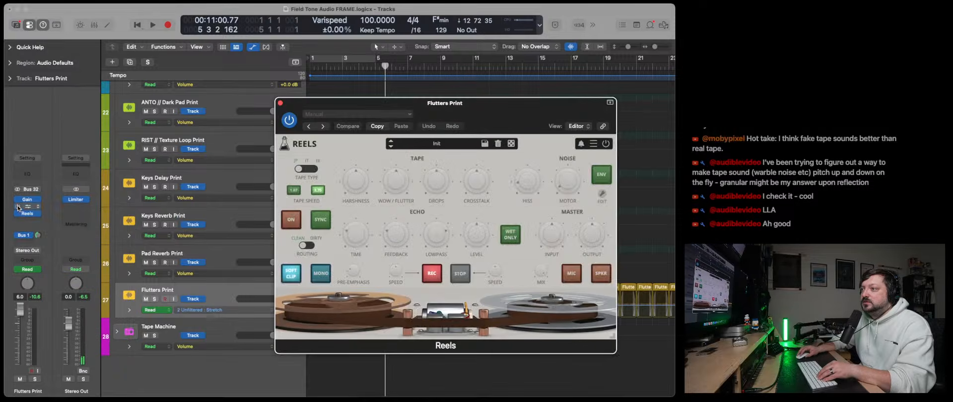
- Set the Reels crosstalk to about −17.2 dB, change its tape type and tape speed, and enable Mic during playback
left_click(133, 23)
key("space")
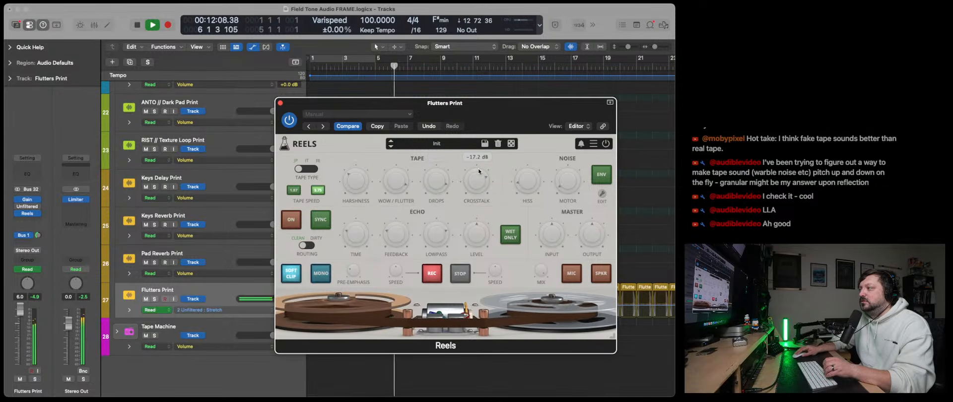
key("space")
key("Return")
key("space")
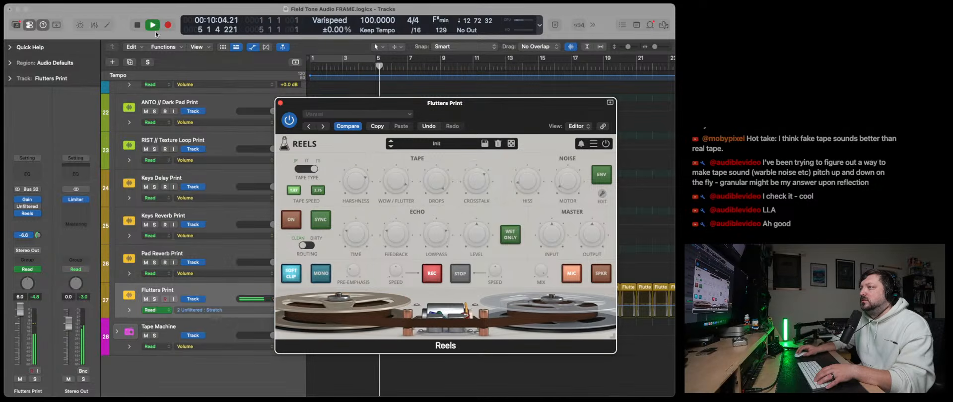
- Replay from the start, adjust the Reels wow/flutter amount while listening, and close the plug-in window
key("space")
key("Return")
key("space")
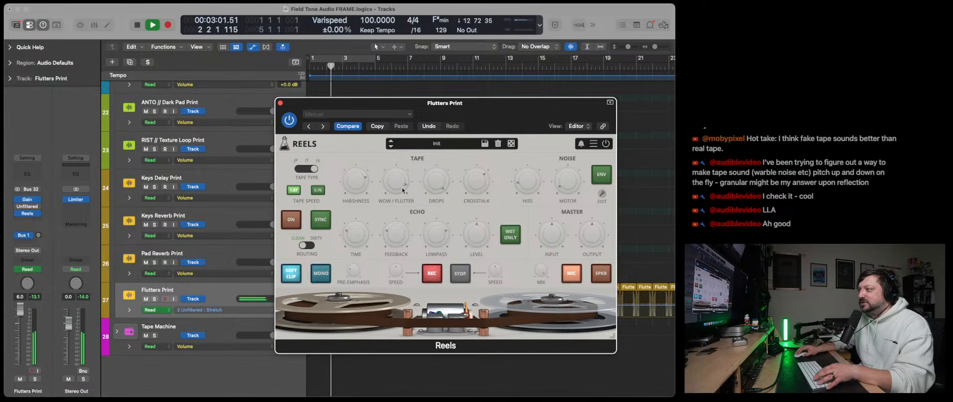
left_click_drag(400, 203, 398, 218)
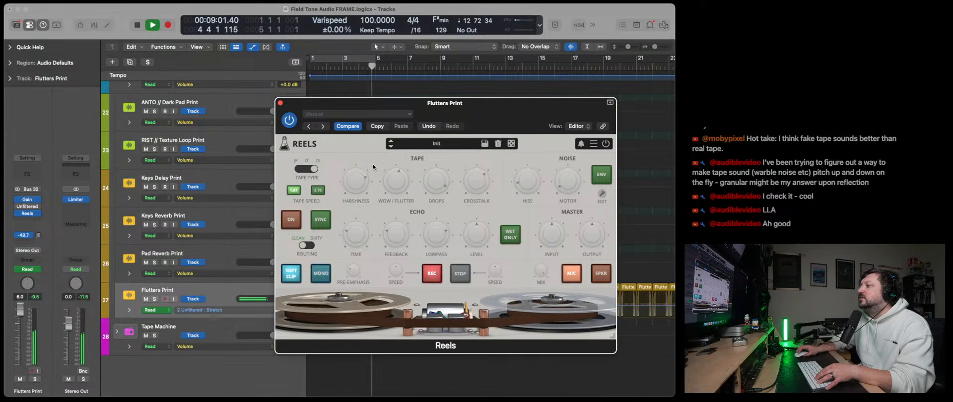
left_click(280, 104)
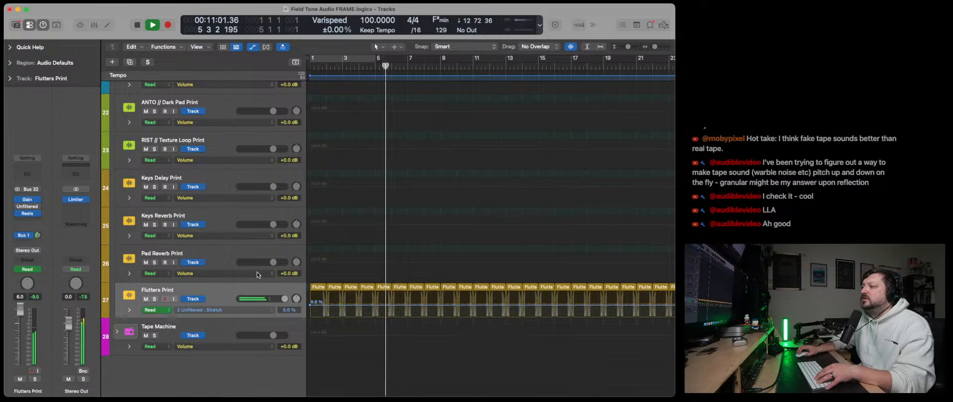
- Bypass Reels, re-enable lo-fi-af on the Flutters Print track, and hide the track automation
mouse_move(15, 215)
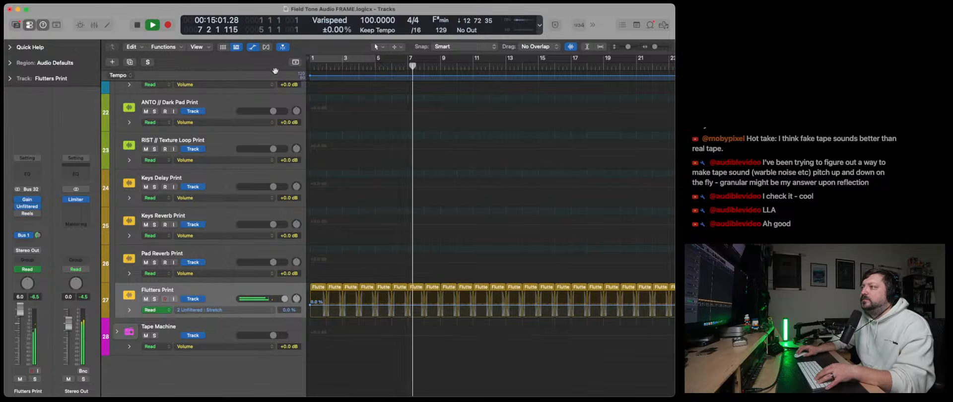
key("a")
scroll(382, 235, "up", 10)
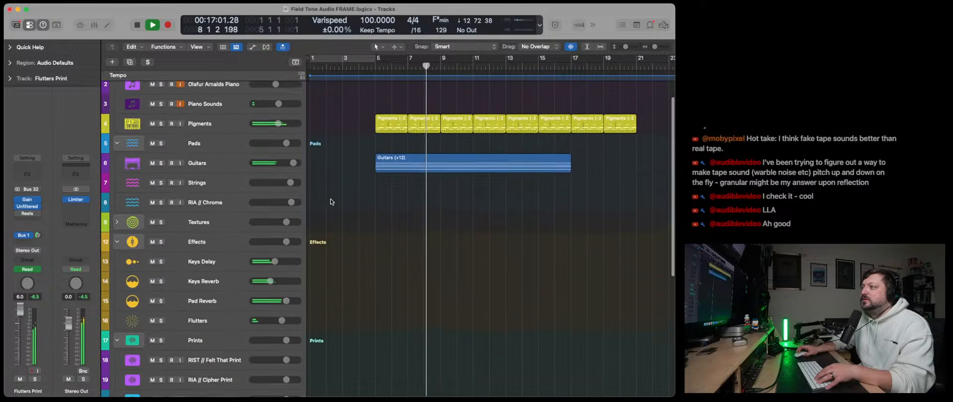
- Select the Olafur Arnalds Piano track, play along with the arrangement, then stop and return to bar 1
left_click(207, 109)
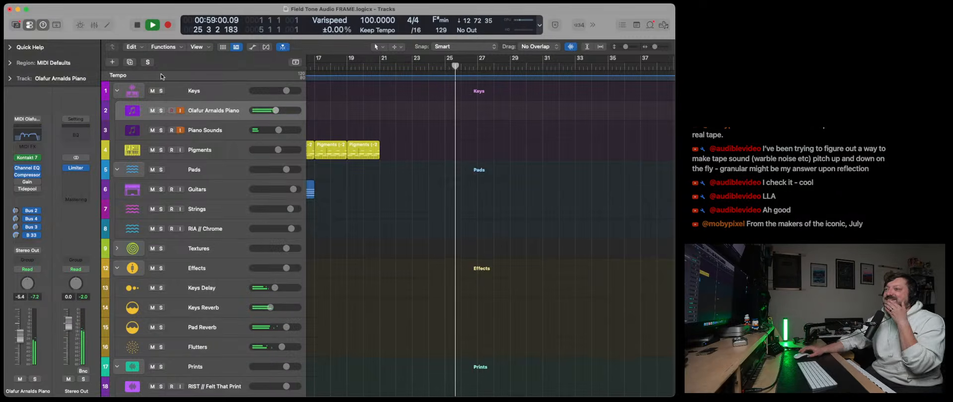
left_click(134, 29)
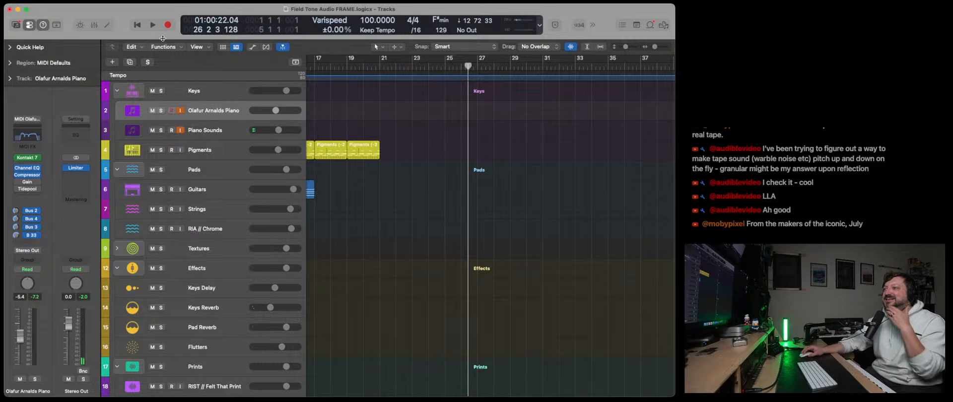
left_click(141, 30)
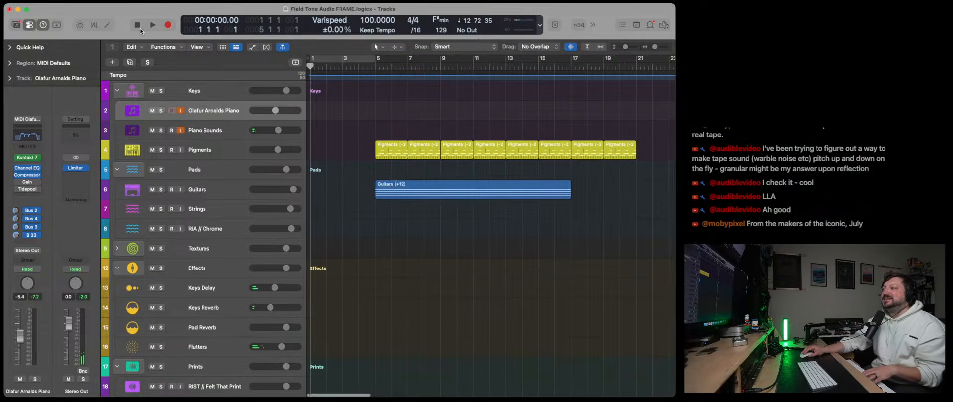
- Mute the Pigments track, audition the piano over the arrangement from the start, and stop playback
left_click(153, 150)
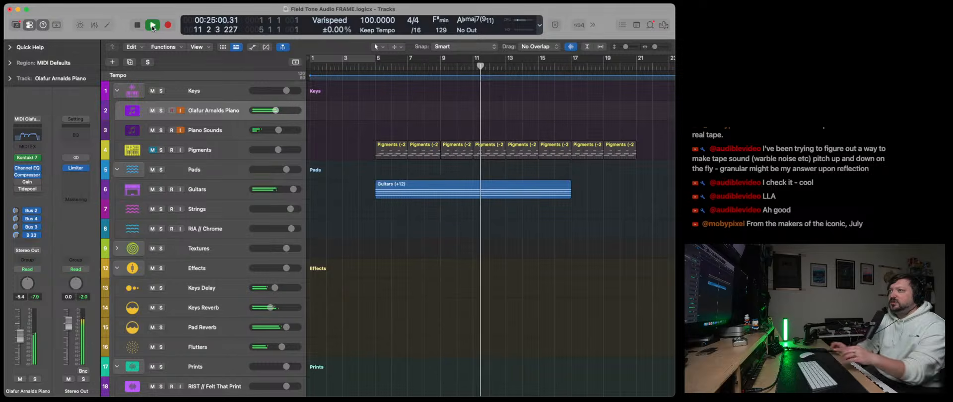
key("space")
- Review the Customize Control Bar and Display options, and close them without changing any settings
left_click(539, 25)
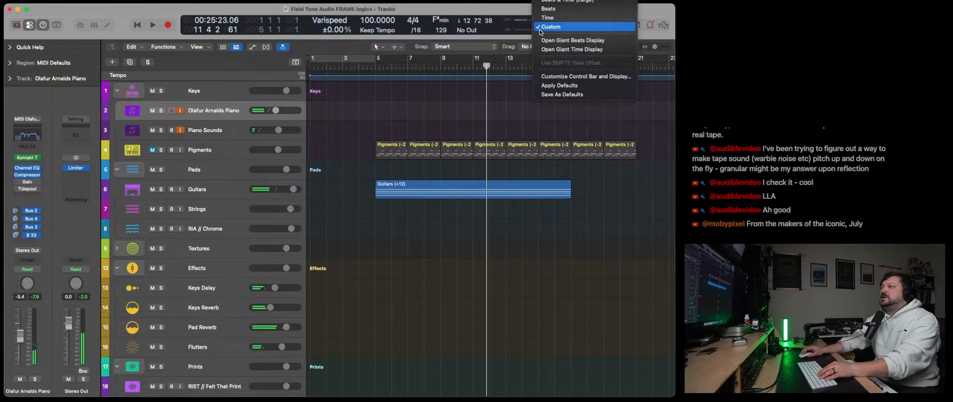
left_click(575, 78)
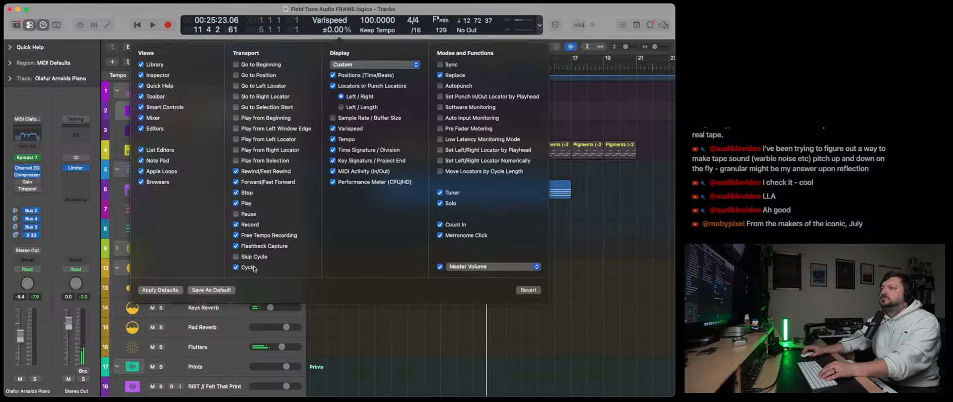
left_click(541, 27)
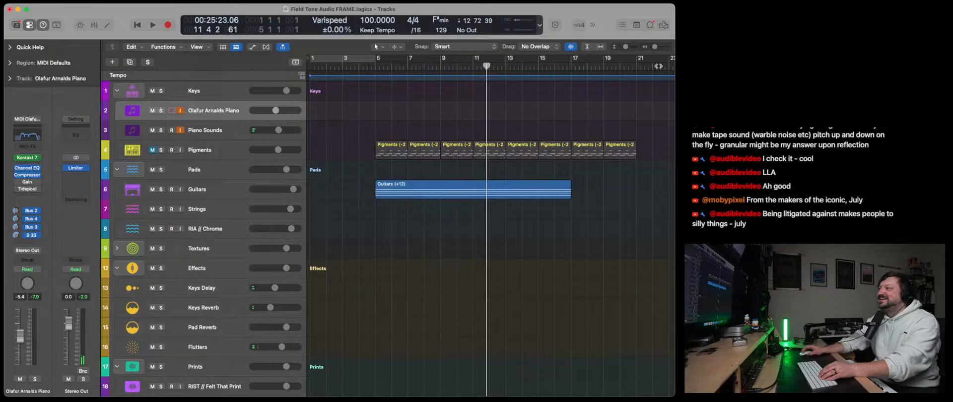
left_click_drag(3, 79, 2, 79)
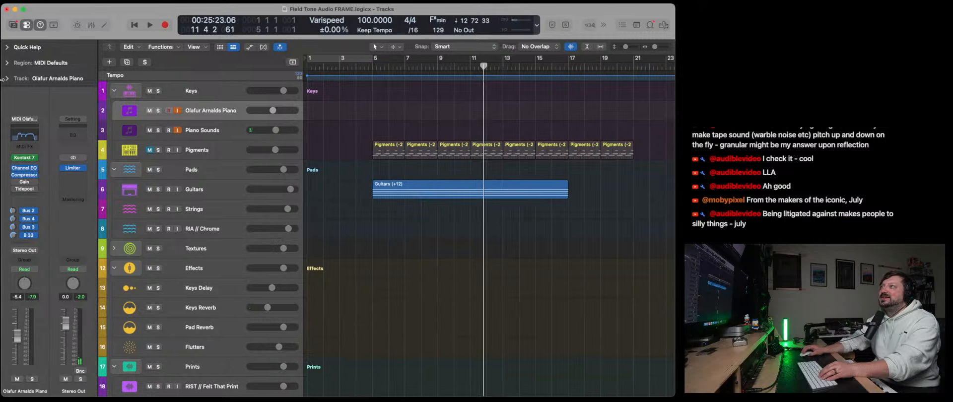
left_click(536, 27)
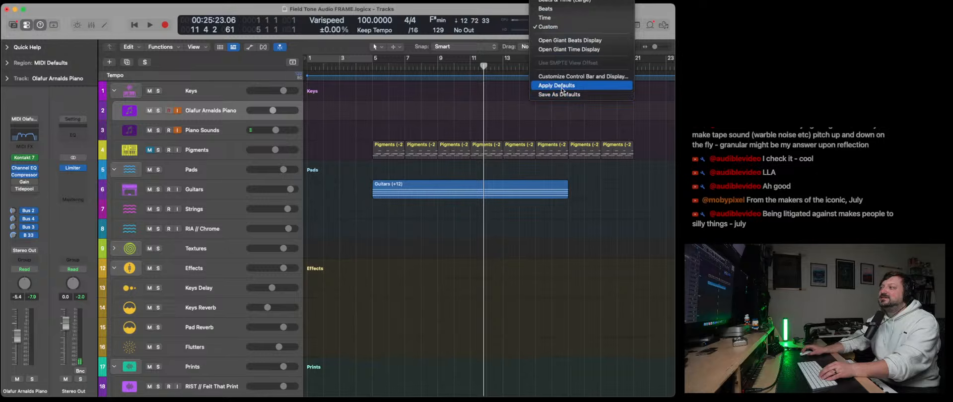
left_click(572, 77)
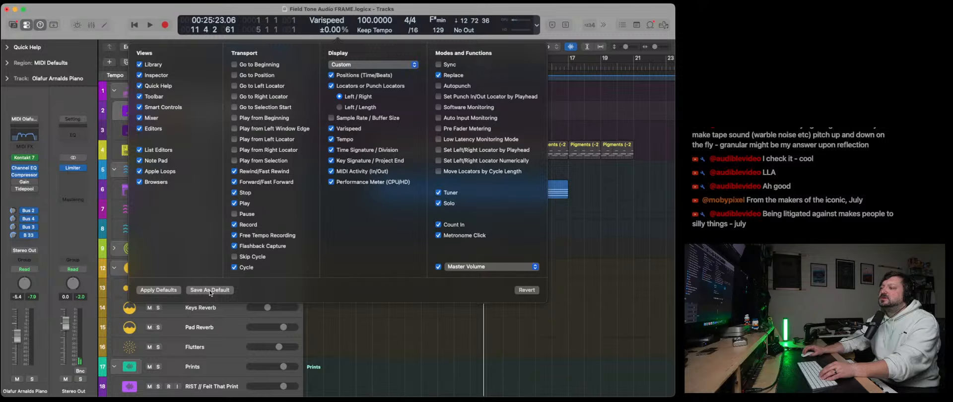
left_click(352, 37)
- Record a piano take on the Olafur Arnalds Piano track to just past bar 15, trim its start and align it to bar 1
left_click(134, 25)
left_click(162, 25)
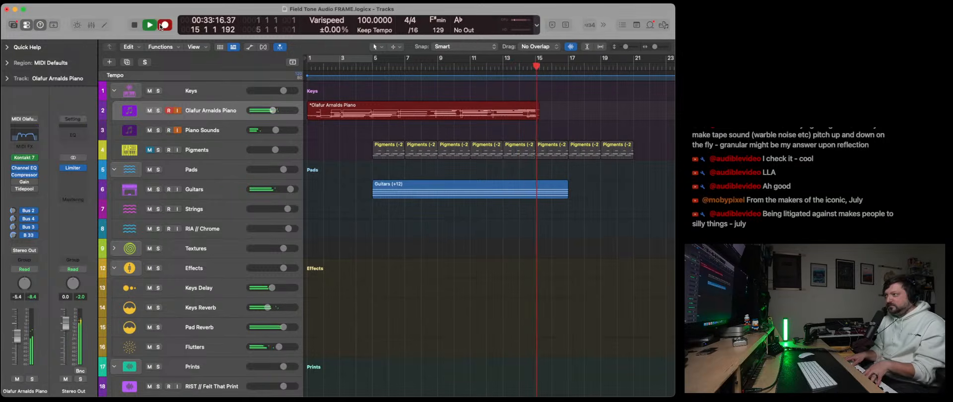
key("space")
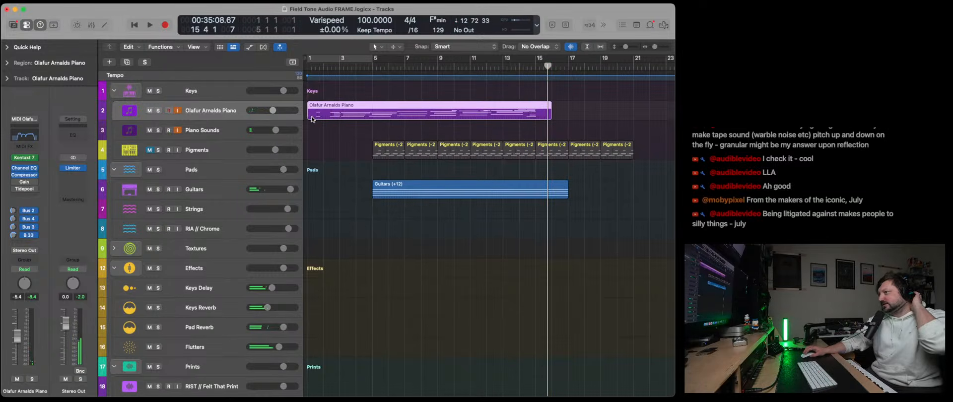
mouse_move(311, 117)
left_mouse_down()
mouse_move(354, 117)
mouse_move(325, 117)
left_mouse_up()
left_click(340, 113)
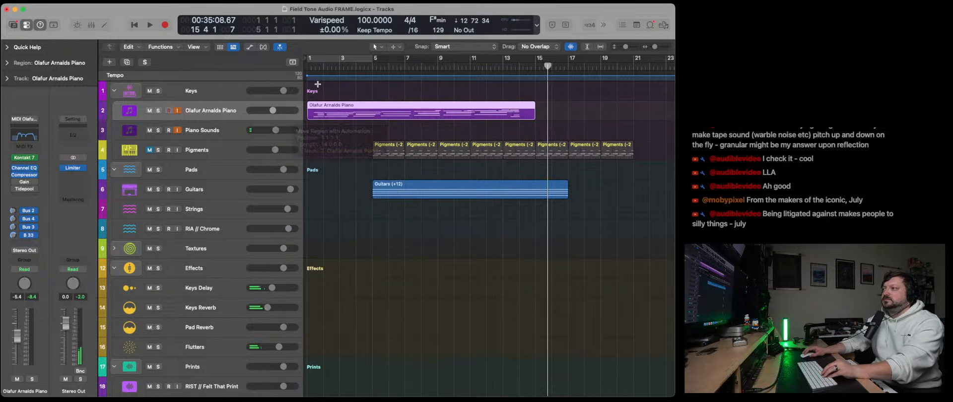
- Copy the piano region onto the Piano Sounds track at bar 1 and raise that track's volume to -2.9 dB during playback
left_click(133, 26)
left_click(210, 134)
key("cmd+v")
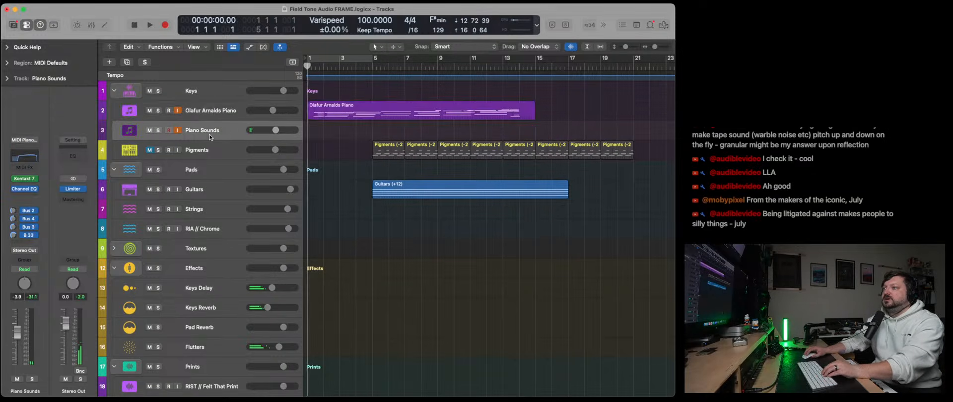
left_click(134, 25)
key("space")
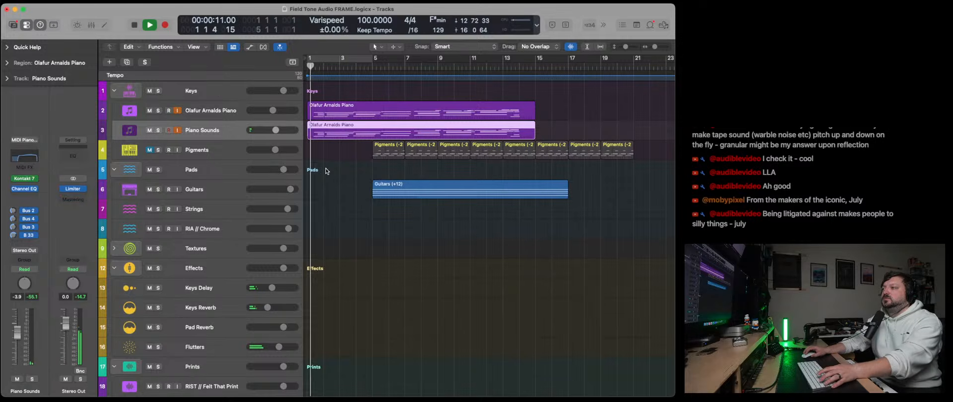
left_click_drag(275, 130, 277, 130)
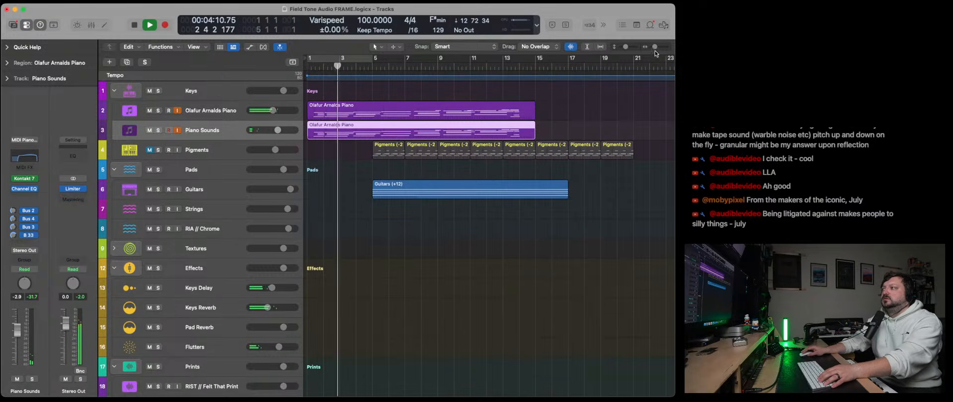
- Trim about one bar off the start of both piano regions and move them back to bar 1
left_click_drag(655, 46, 658, 47)
key("space")
scroll(349, 156, "left", 4)
left_click_drag(374, 165, 345, 93)
left_click_drag(311, 115, 382, 128)
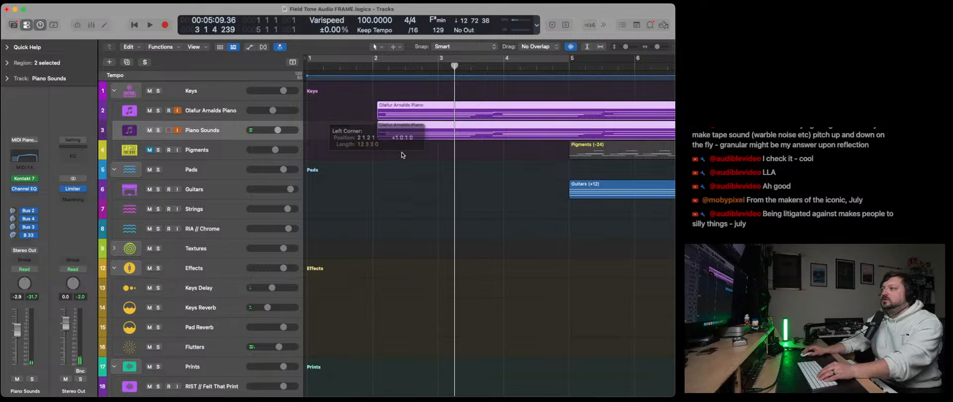
left_click_drag(414, 164, 393, 89)
left_click_drag(399, 117, 332, 118)
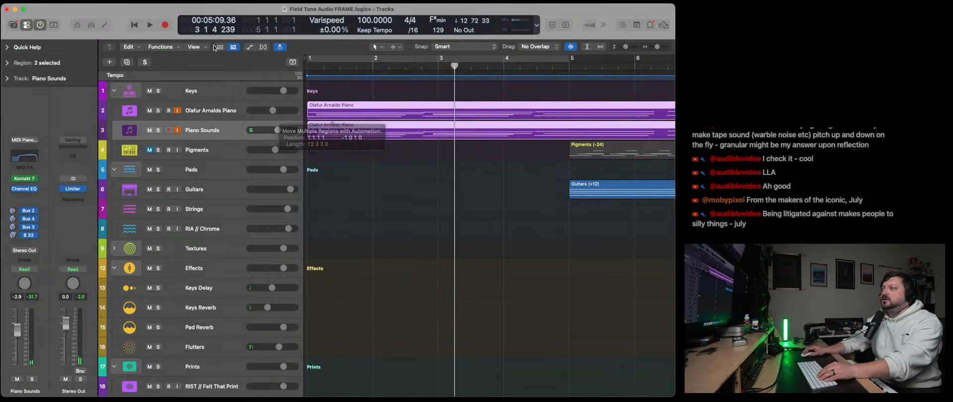
- Play the arrangement from the start and listen to both piano parts past their end around bar 14
left_click(136, 27)
key("space")
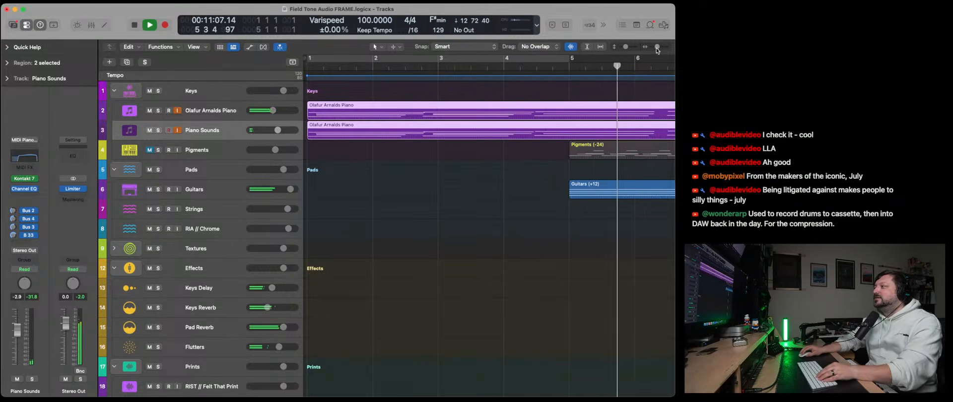
left_click_drag(658, 46, 655, 49)
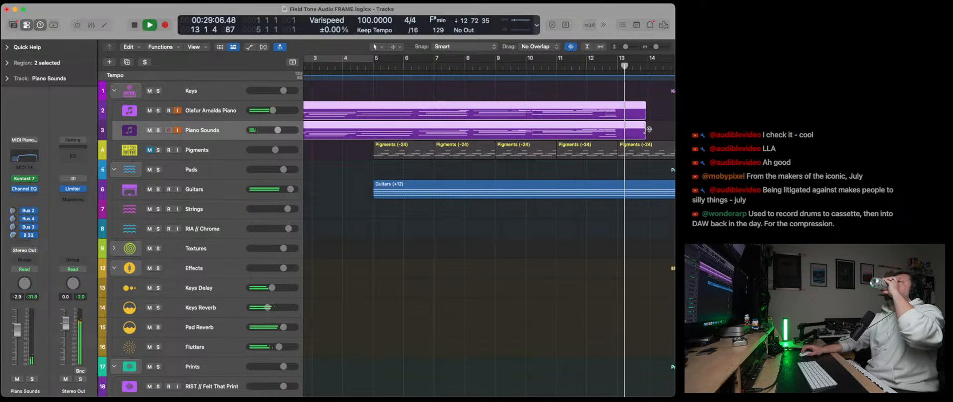
scroll(634, 131, "right", 2)
scroll(620, 131, "right", 5)
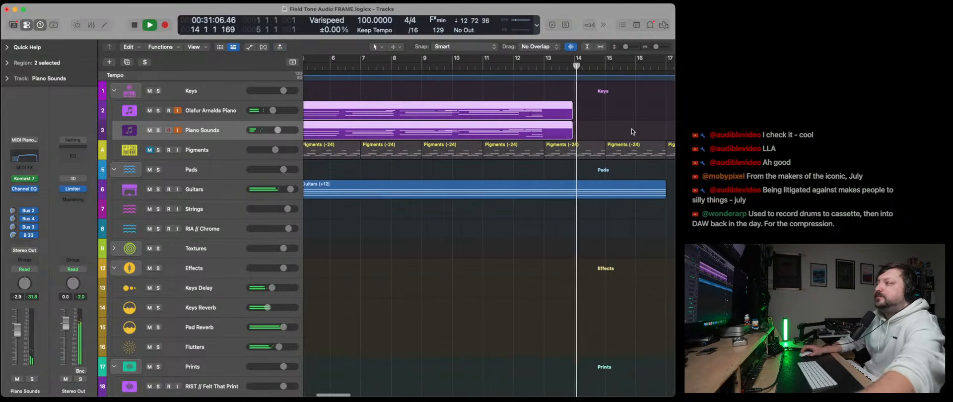
scroll(576, 131, "right", 1)
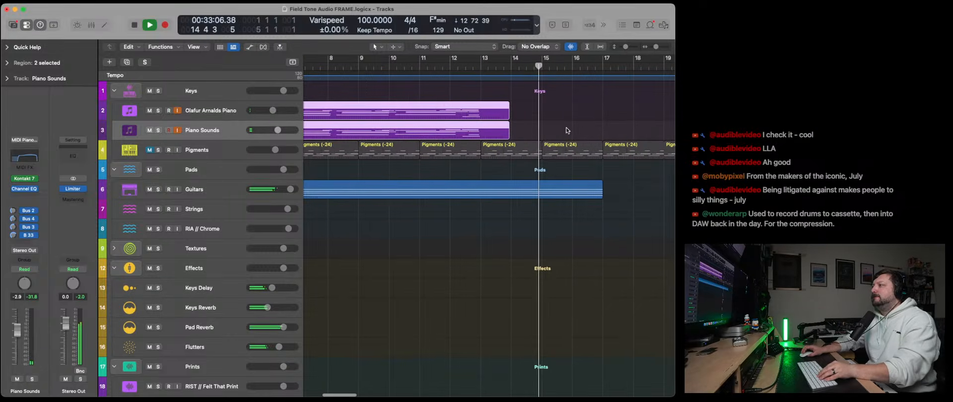
- Duplicate both piano regions to bar 15 and restart playback from bar 1
left_click(229, 115)
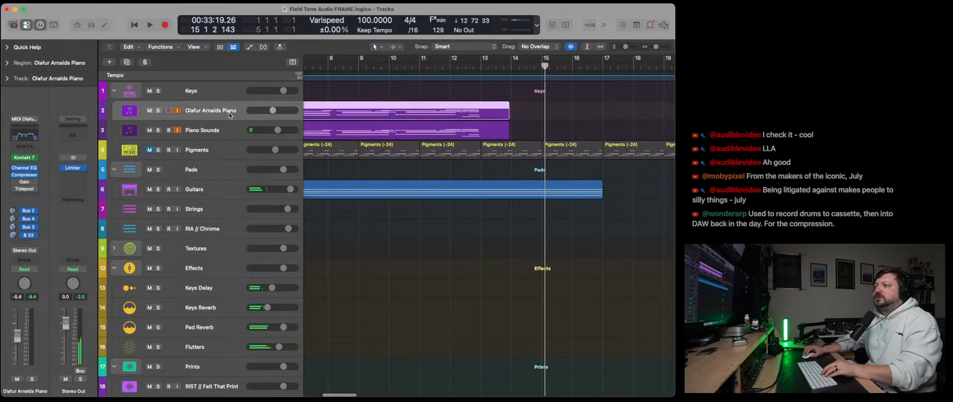
left_click_drag(493, 140, 504, 112)
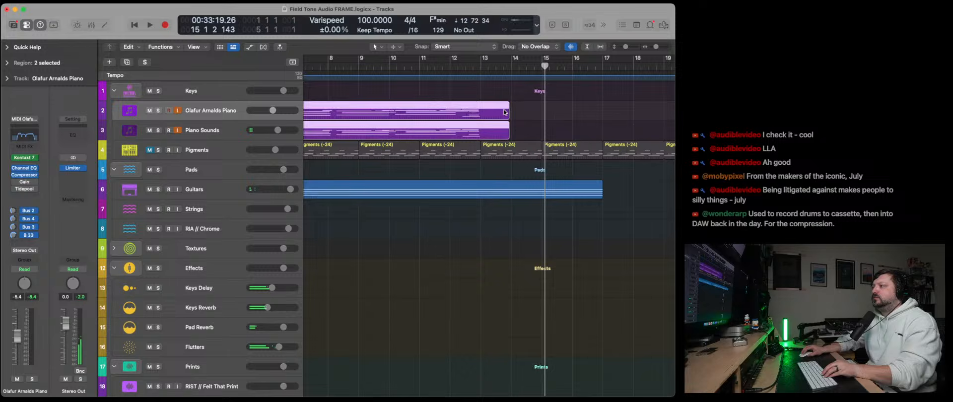
left_click(543, 65)
key("super+v")
scroll(543, 67, "left", 10)
key("Return")
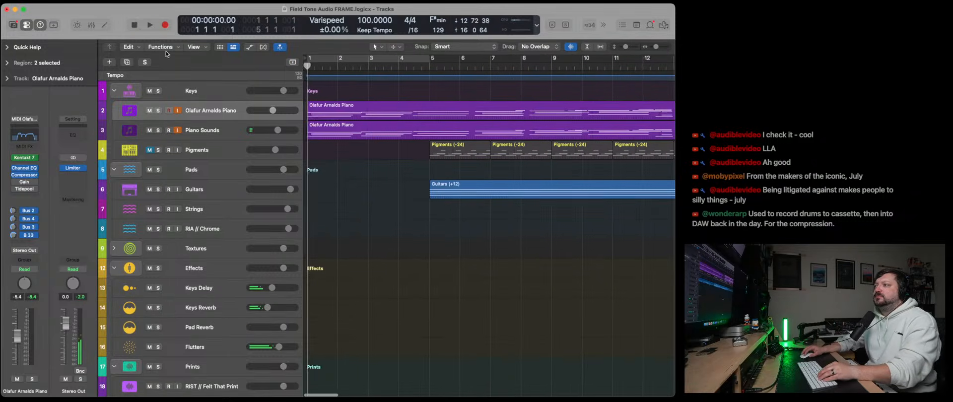
key("space")
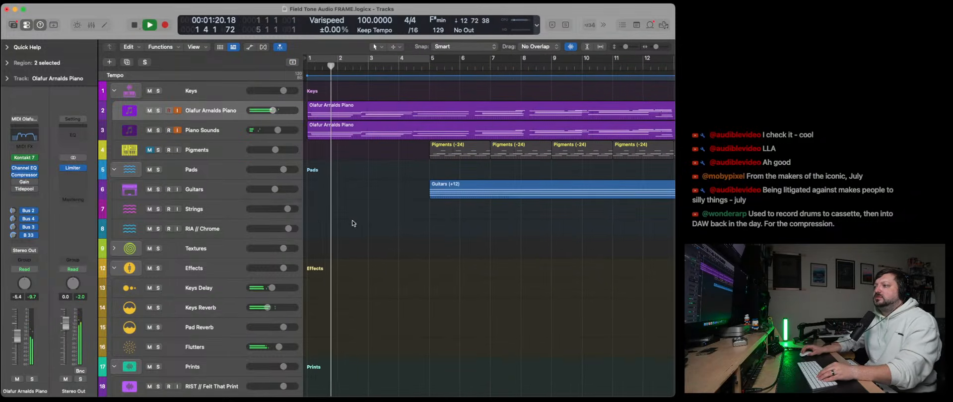
- Lower the Flutters Print track volume to 3.0 dB and open the plug-in choices for its Reels slot
scroll(353, 223, "down", 10)
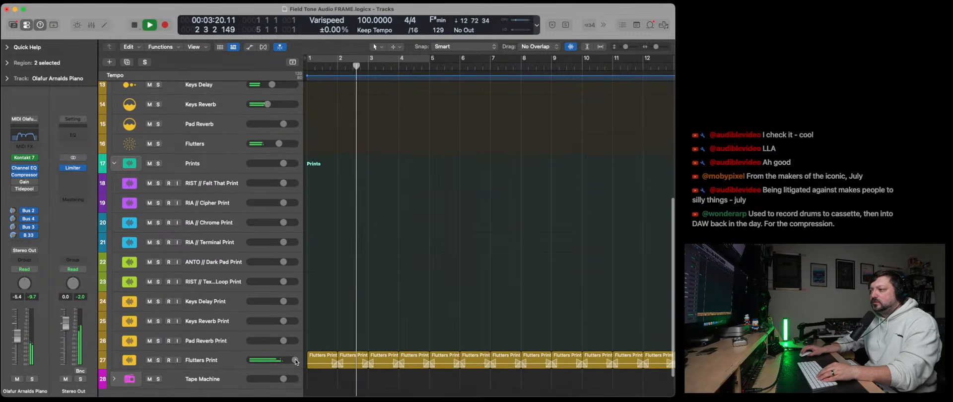
left_click_drag(296, 362, 289, 362)
left_click(232, 363)
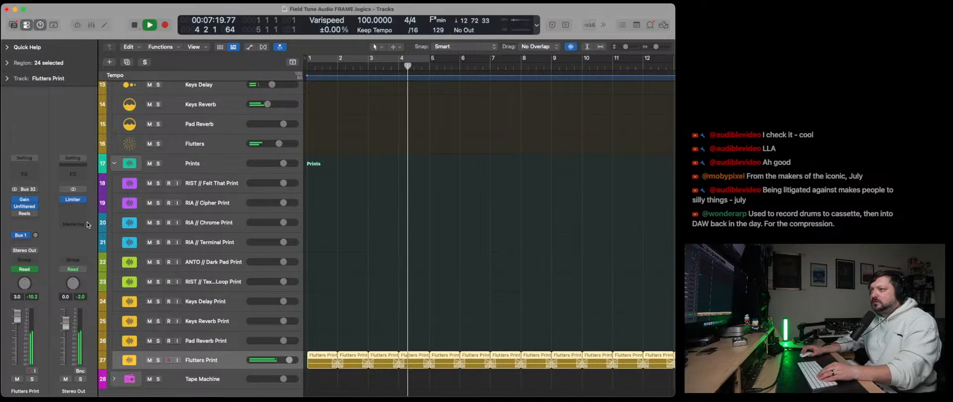
left_click(37, 214)
type("ske")
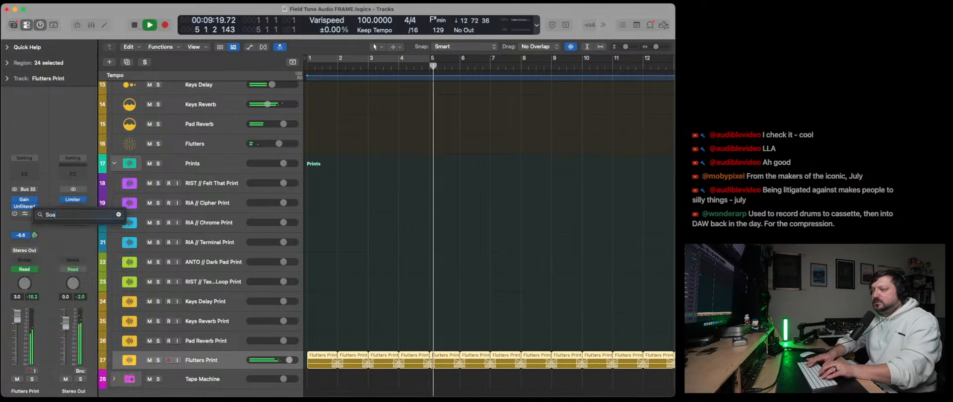
key("BackSpace")
key("BackSpace")
key("BackSpace")
type("Spac")
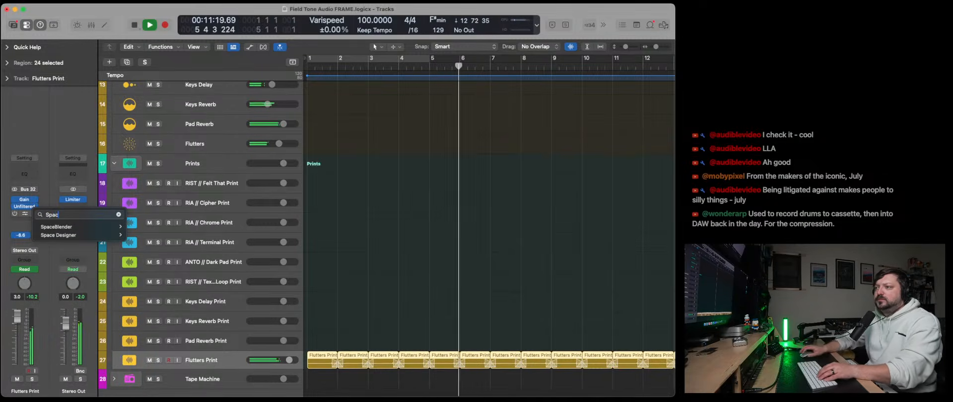
key("BackSpace")
key("BackSpace")
key("BackSpace")
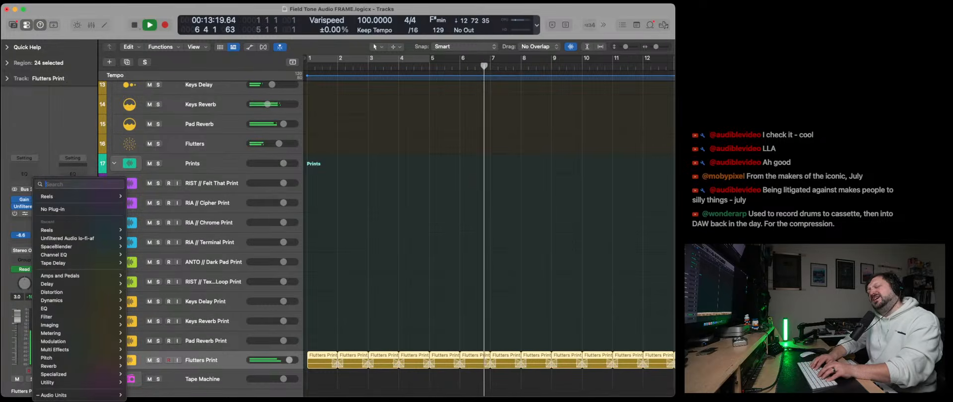
type("Pann")
key("BackSpace")
key("BackSpace")
key("BackSpace")
key("BackSpace")
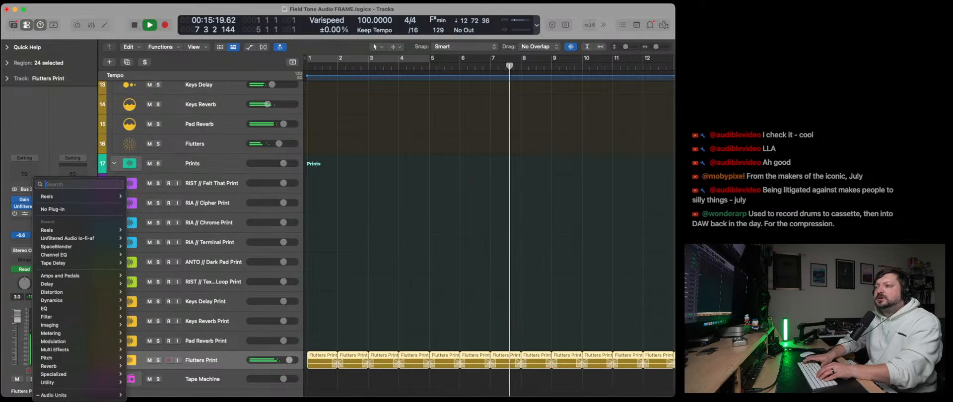
- Replace Reels on the Flutters Print track with Stereo Spread, set its order to 6, and close the plug-in window
type("Stereo")
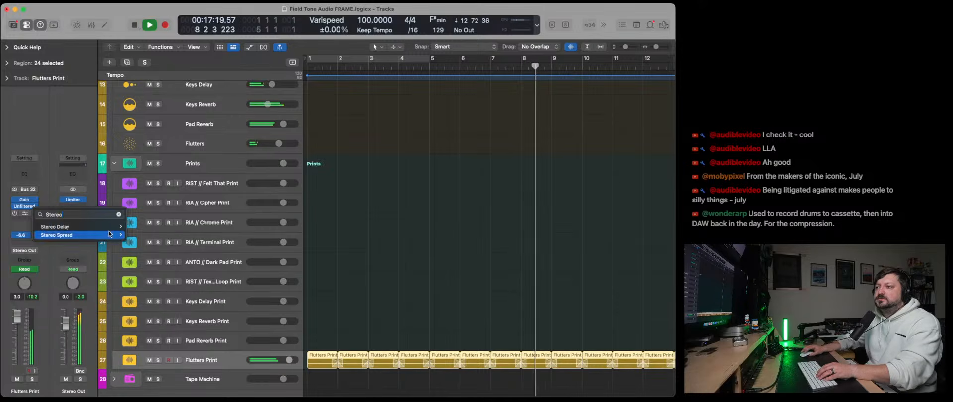
mouse_move(100, 235)
left_click(134, 238)
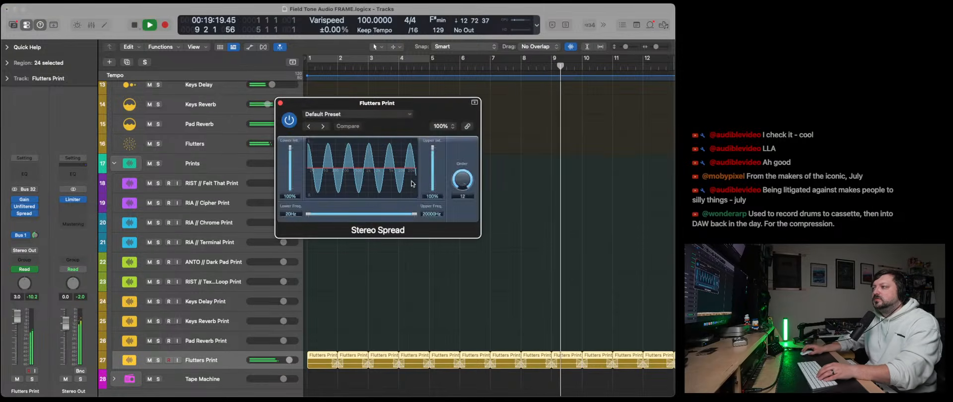
left_click_drag(463, 180, 457, 223)
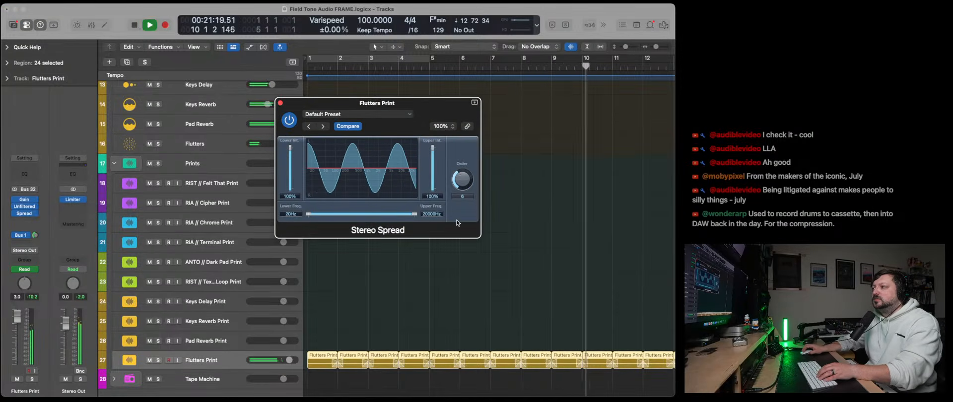
left_click(280, 102)
- Listen through the gap into the repeated piano regions, stop playback, and place the playhead at bar 15
scroll(497, 277, "up", 8)
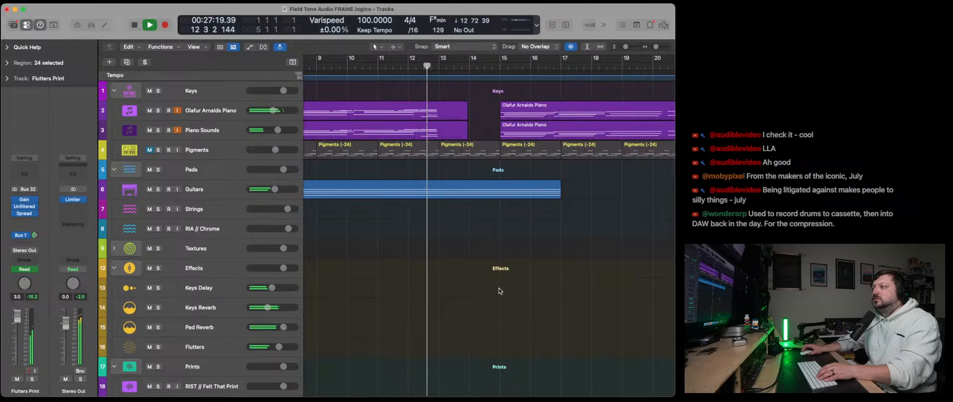
scroll(467, 266, "right", 3)
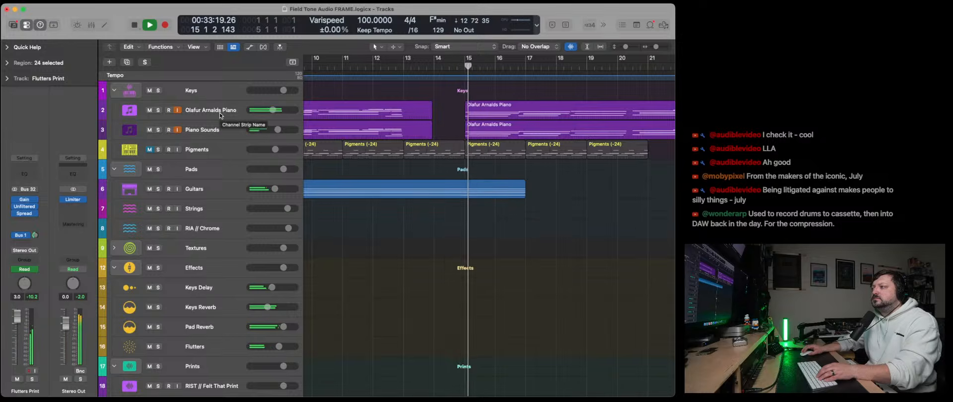
scroll(604, 79, "right", 1)
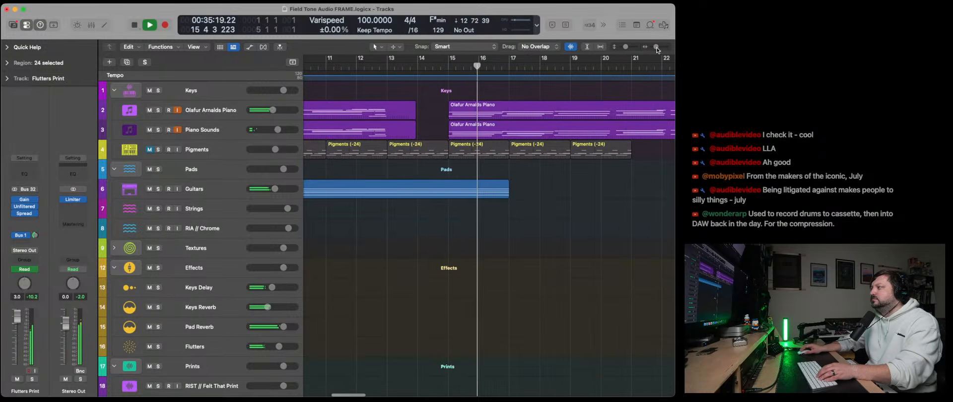
left_click_drag(657, 48, 656, 48)
key("space")
left_click(457, 71)
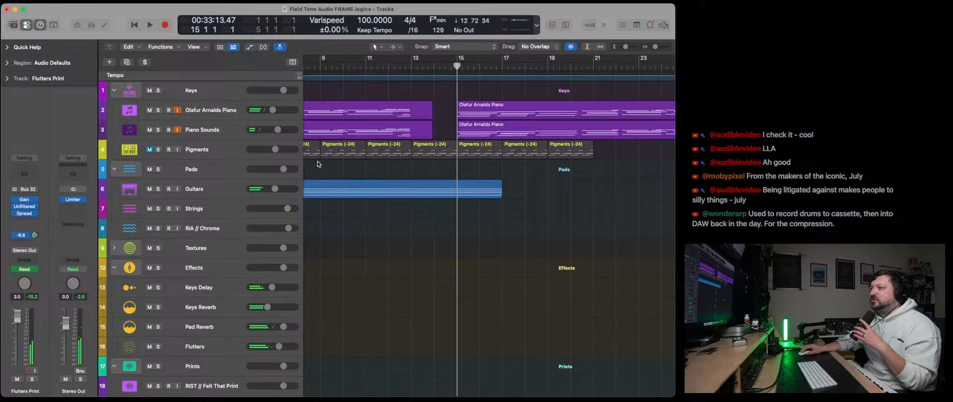
- Turn off input monitoring on the piano tracks and copy the bar 15 Olafur Arnalds Piano region onto the Strings track
left_click(219, 204)
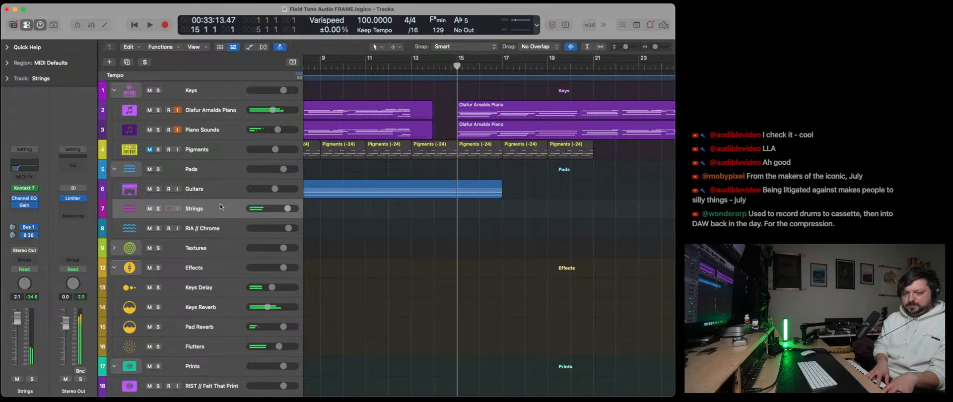
left_click(178, 129)
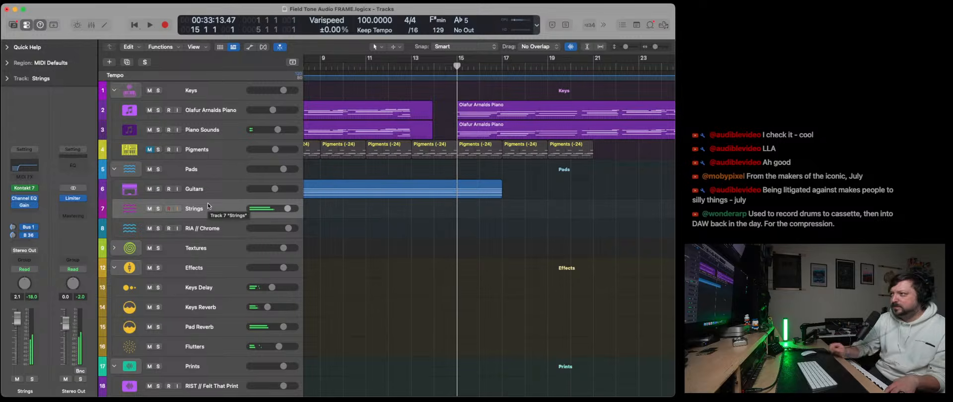
scroll(351, 227, "left", 3)
scroll(377, 199, "right", 4)
left_click(463, 113)
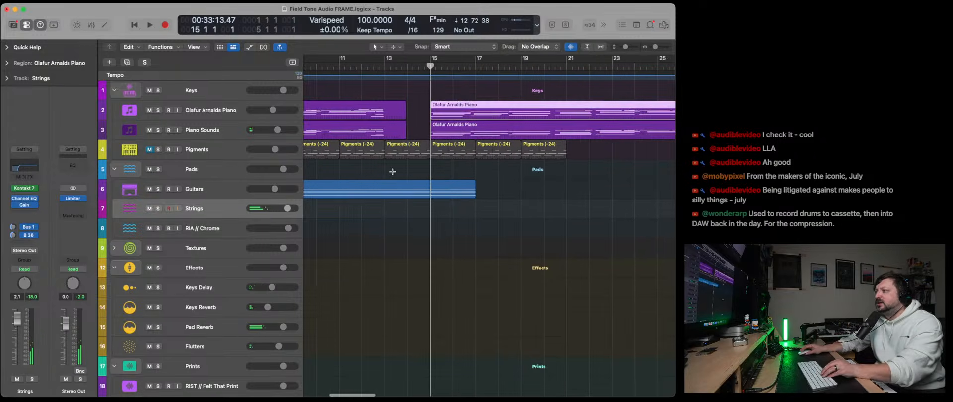
key("super+v")
scroll(501, 60, "left", 5)
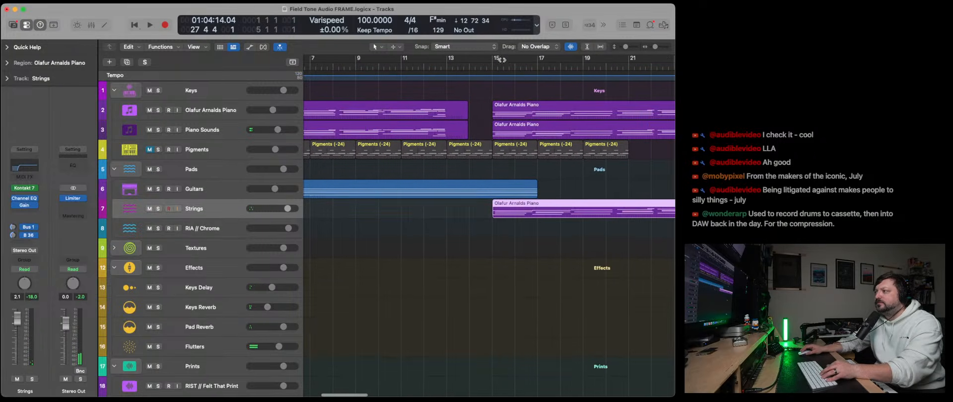
- Transpose the copied Strings region by -24 and play it from bar 15
key("space")
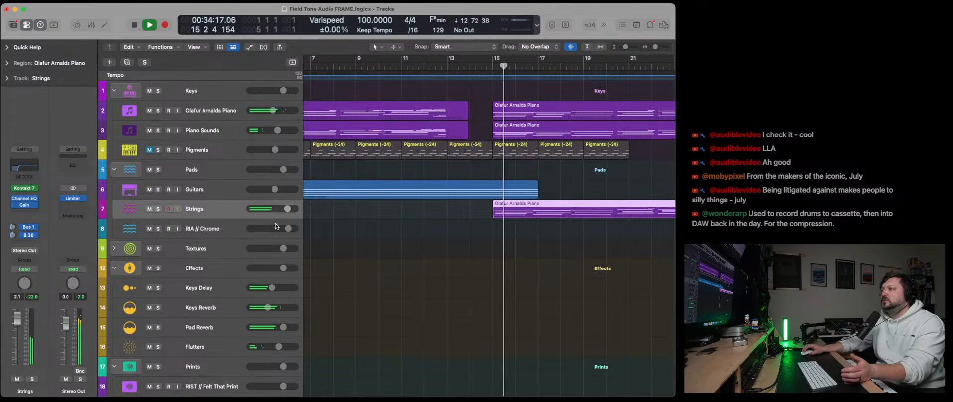
left_click(30, 63)
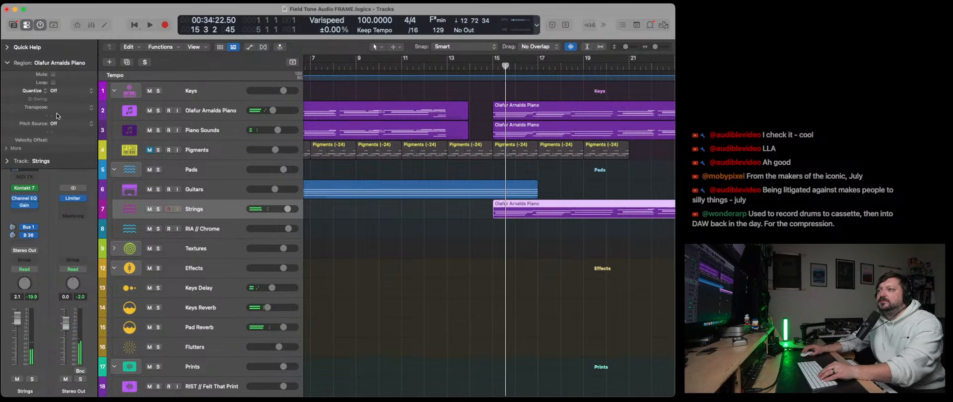
double_click(59, 108)
type("-24")
key("Return")
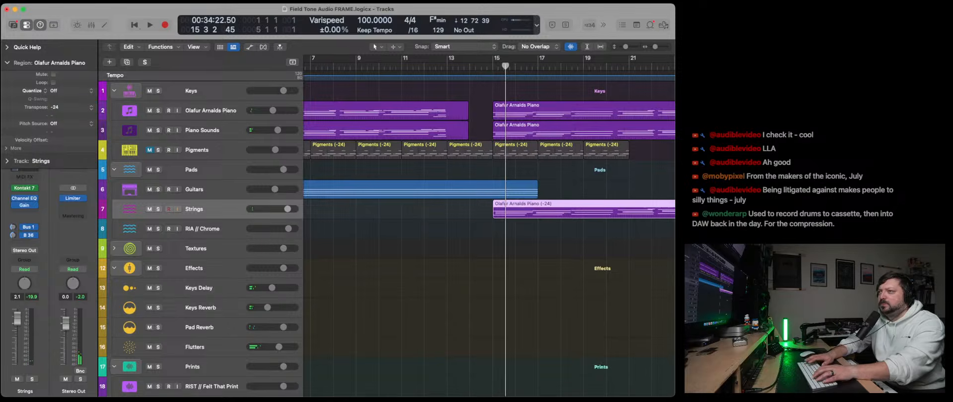
key("space")
left_click(487, 69)
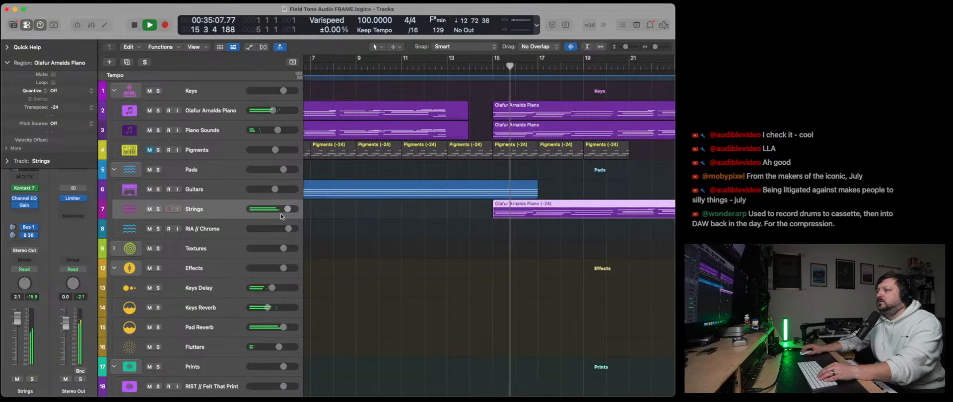
- Lower the Strings track volume to -7.8 dB and check its Bus 1 send to the Pad Reverb
left_click_drag(288, 209, 270, 209)
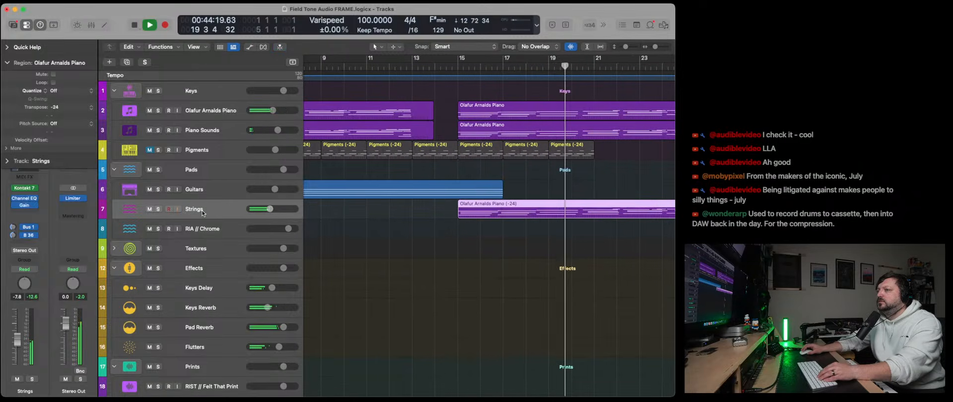
left_click(27, 212)
key("Escape")
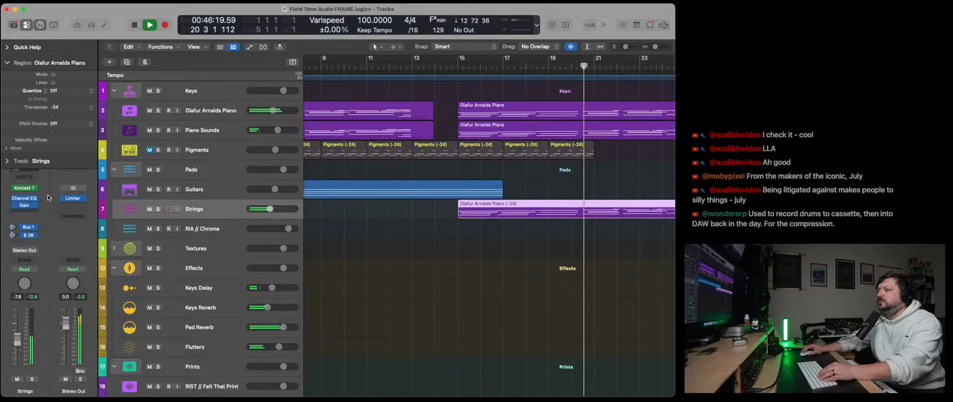
left_click(28, 230)
left_click(47, 211)
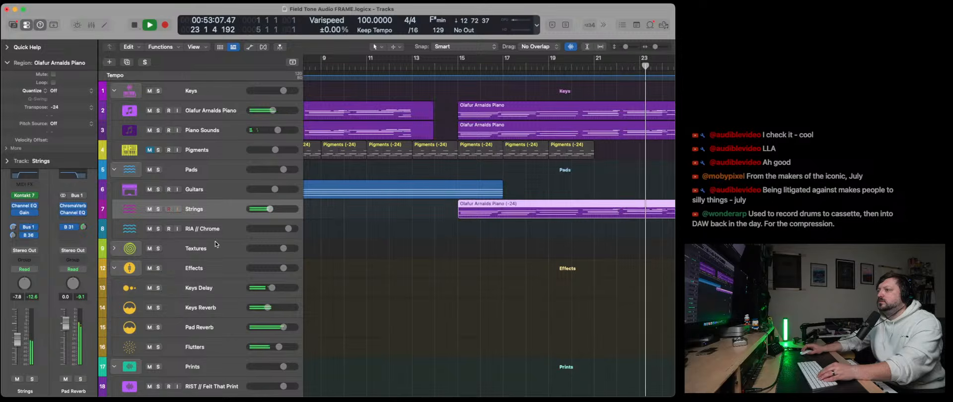
- Examine the Kontakt 7 instrument on the Strings track while the region plays, and close its window
scroll(298, 244, "right", 6)
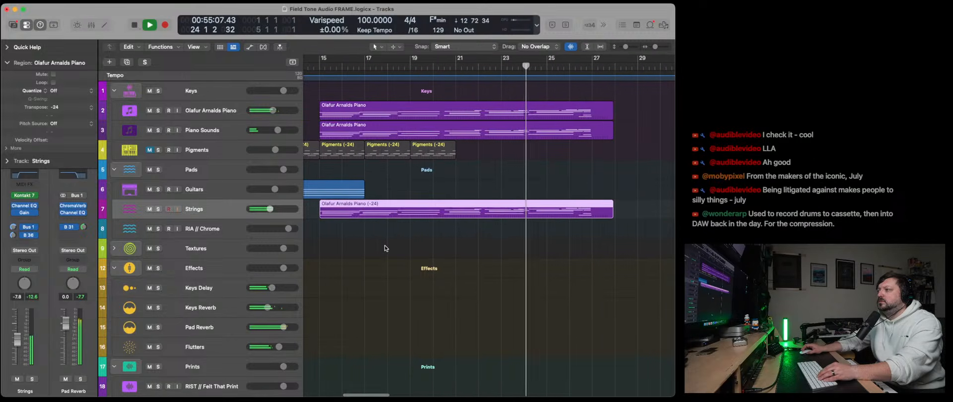
left_click(24, 196)
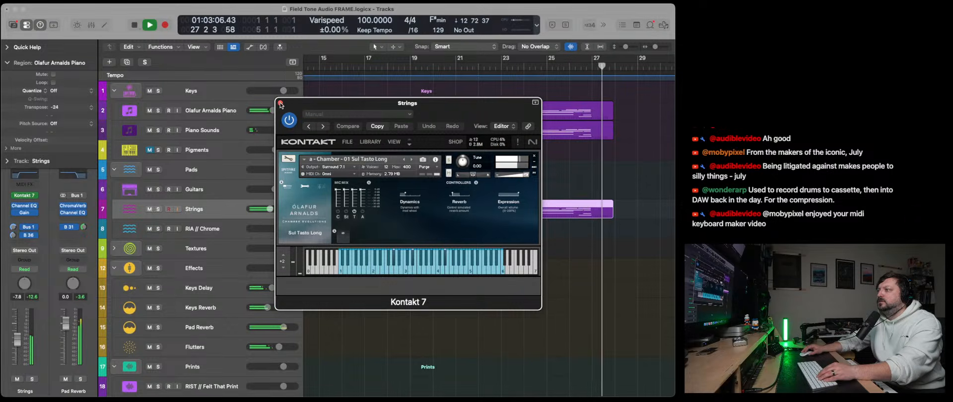
left_click(280, 105)
- Set the Strings region's transposition to -36 and replay it from bar 15
key("space")
double_click(58, 107)
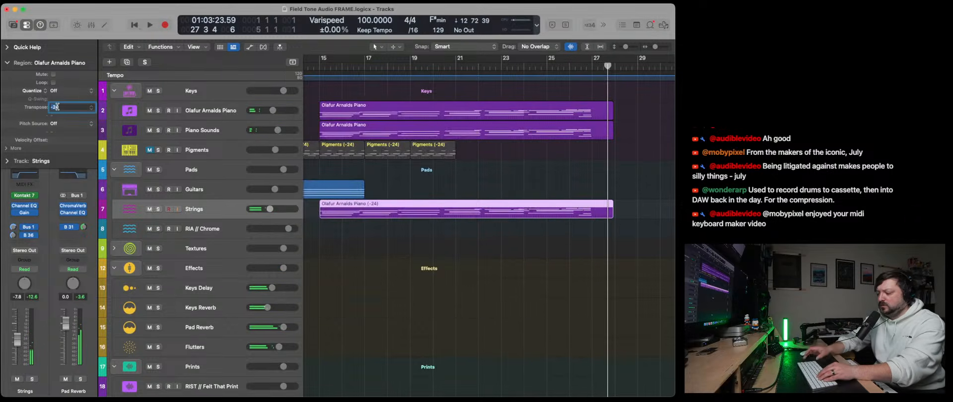
type("-36")
key("Return")
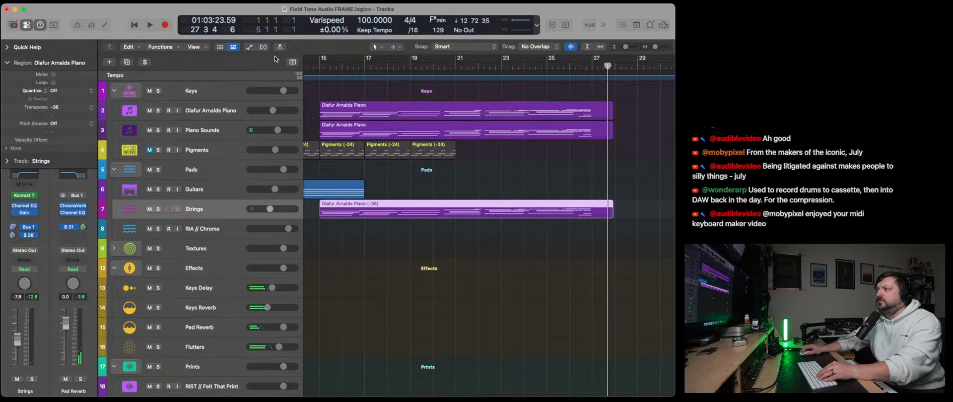
left_click(320, 67)
key("space")
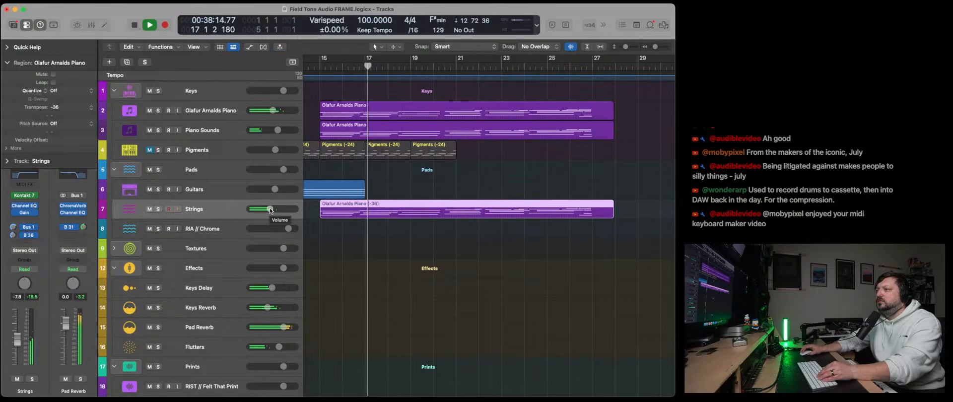
- Show the advanced settings of the Strings track's Kontakt instrument and raise its Dynamics controller
left_click(29, 197)
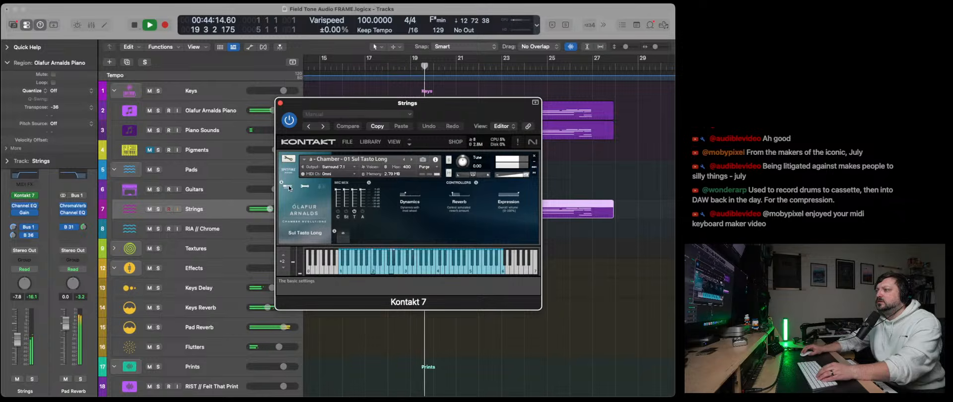
left_click(305, 188)
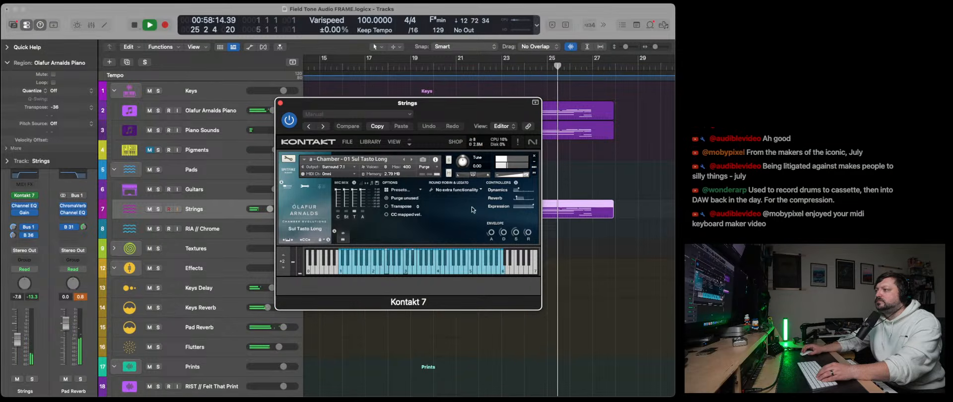
left_click_drag(519, 191, 531, 195)
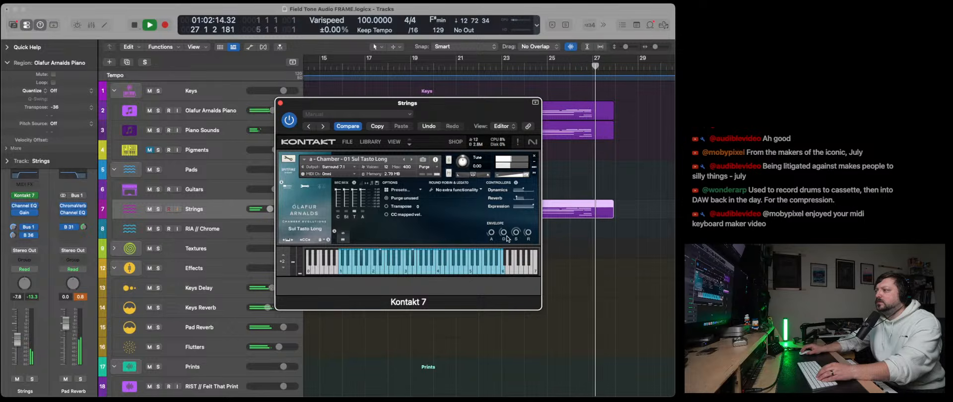
- Listen to the adjusted strings again from bar 15, moving the Kontakt window aside to reach the timeline
left_click_drag(378, 103, 151, 101)
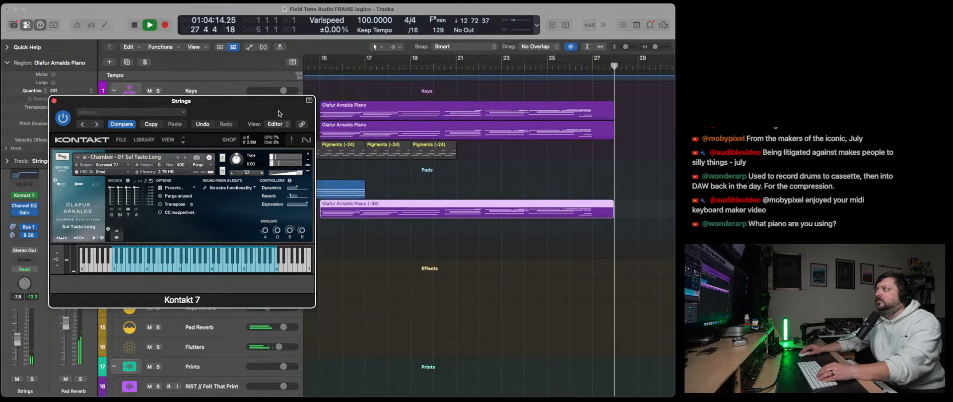
key("space")
scroll(464, 166, "left", 1)
left_click(358, 67)
key("space")
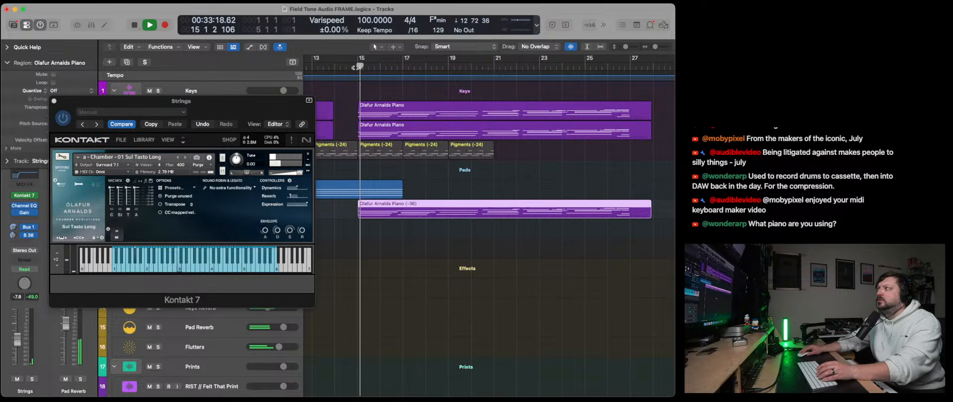
left_click_drag(233, 103, 432, 112)
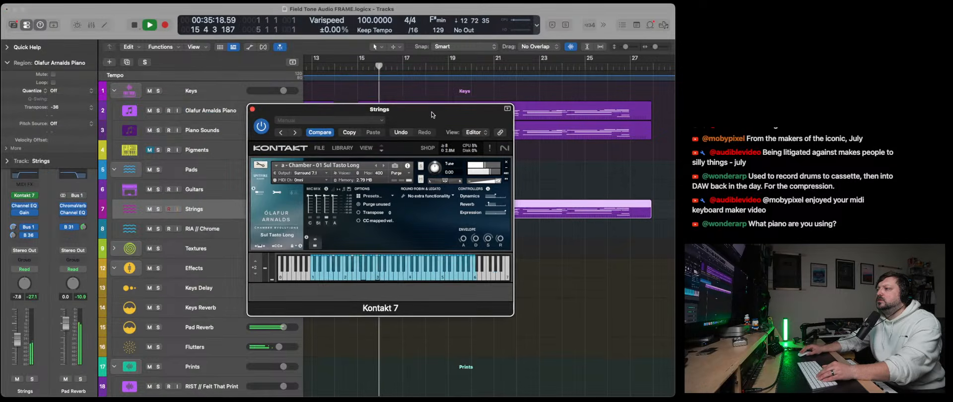
- Solo the Strings track, listen to it with the envelope controls in view, and close the Kontakt window
left_click(158, 209)
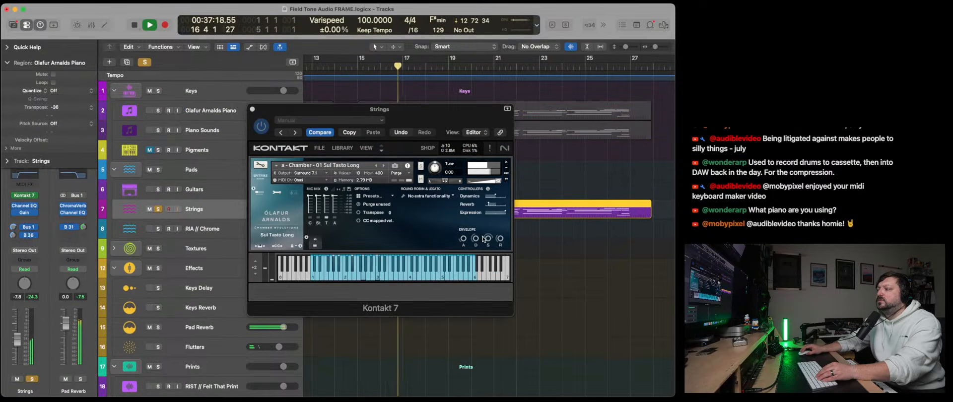
left_click(465, 232)
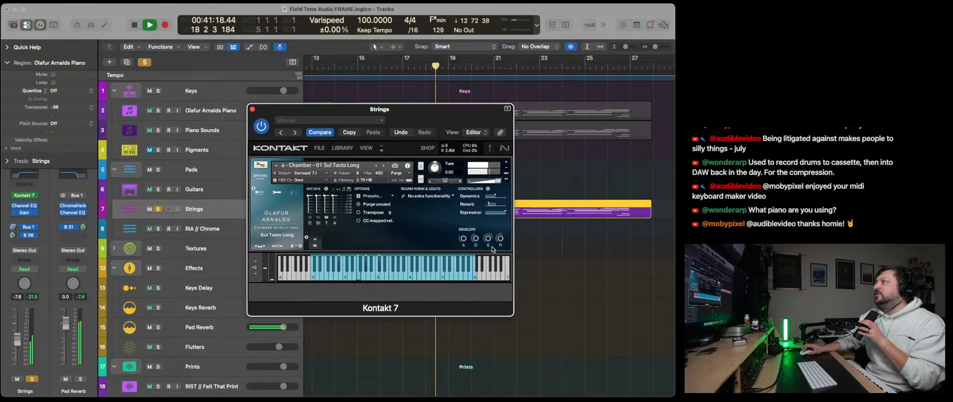
left_click(253, 109)
- Inspect which Kontakt 7 patch the Olafur Arnalds Piano track uses, and close the instrument window
left_click(206, 117)
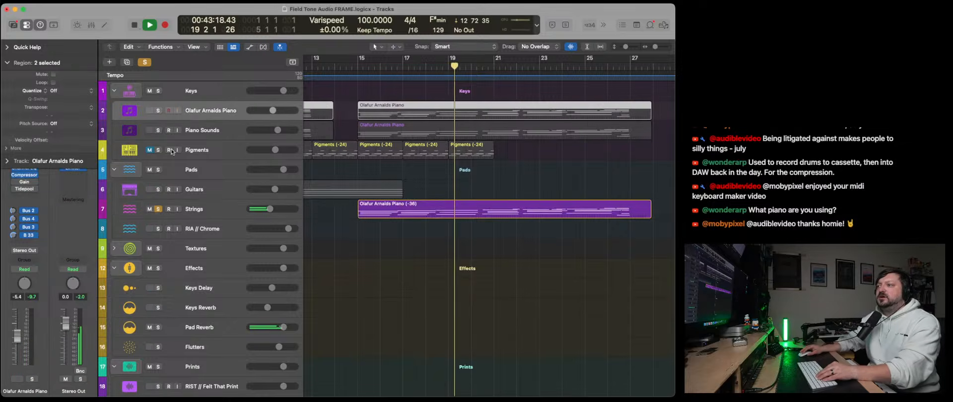
left_click(7, 61)
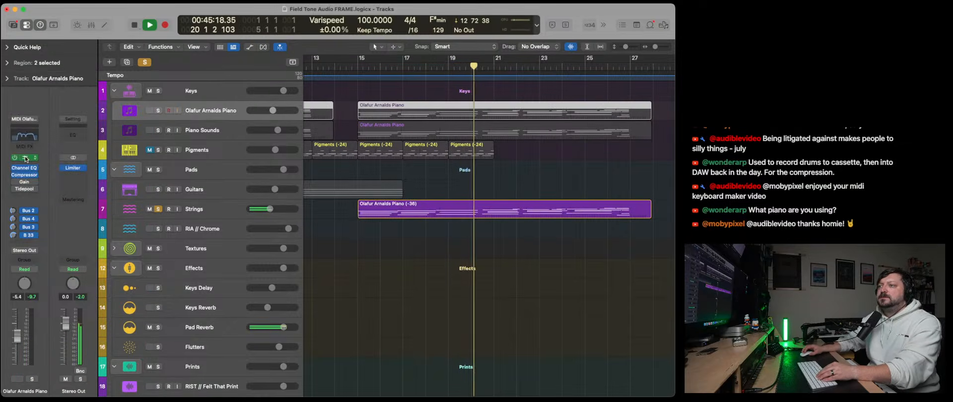
left_click(24, 157)
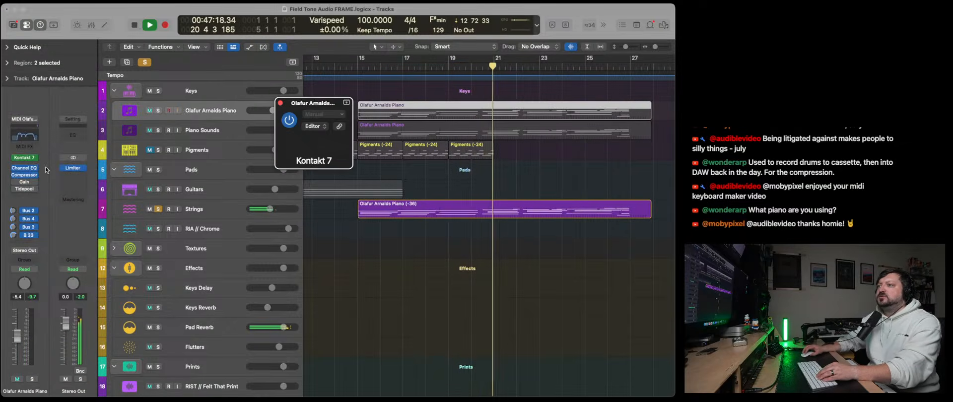
left_click(370, 115)
left_click(393, 104)
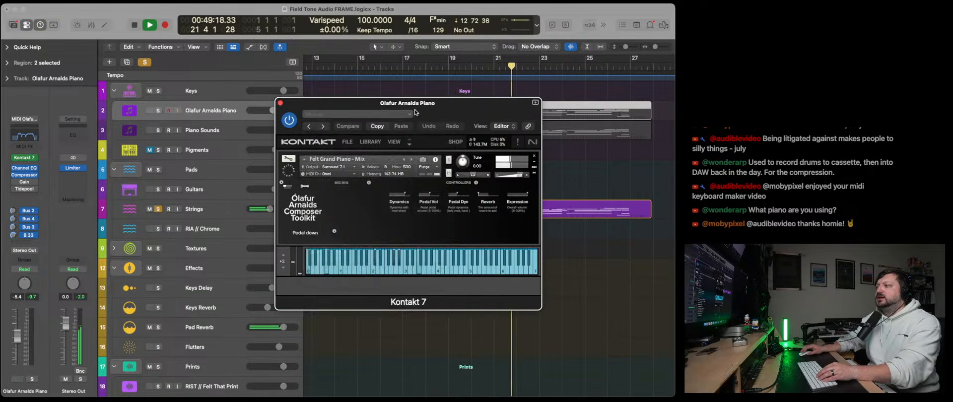
left_click_drag(392, 104, 349, 110)
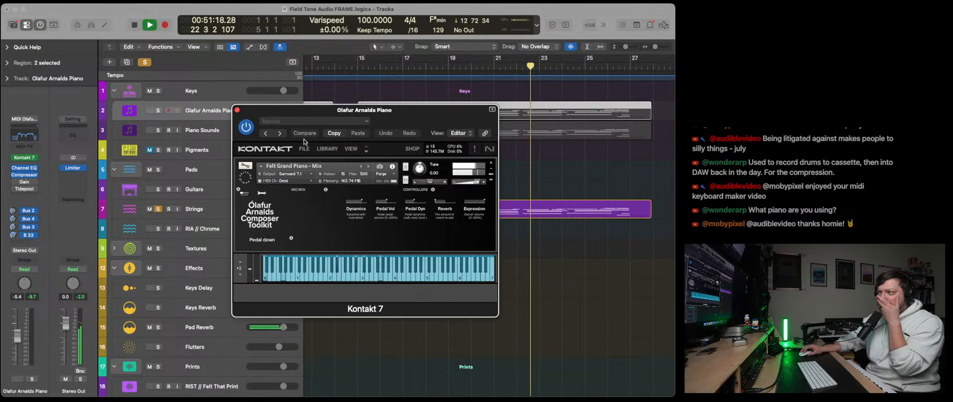
left_click(238, 109)
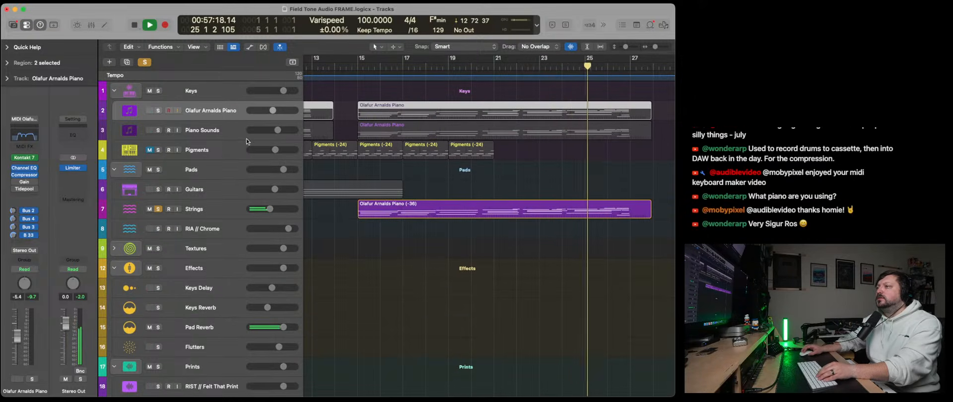
- Clear the solo, stop playback, and return the playhead to bar 1
left_click(144, 62)
scroll(362, 192, "left", 10)
key("space")
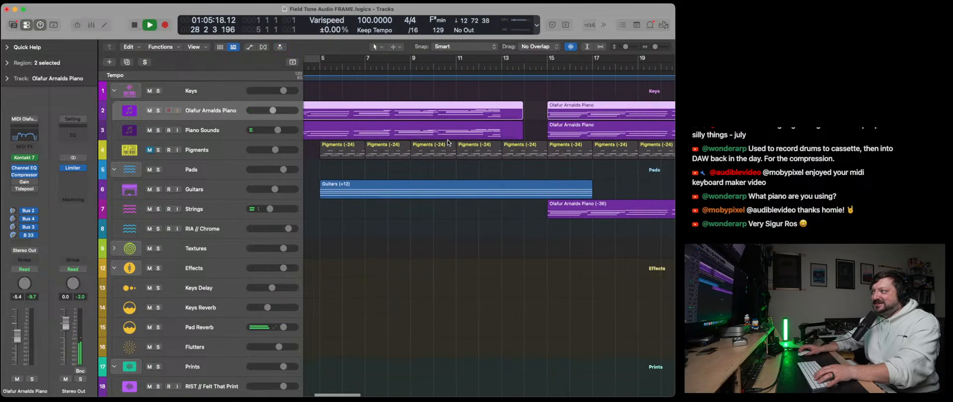
scroll(461, 158, "left", 3)
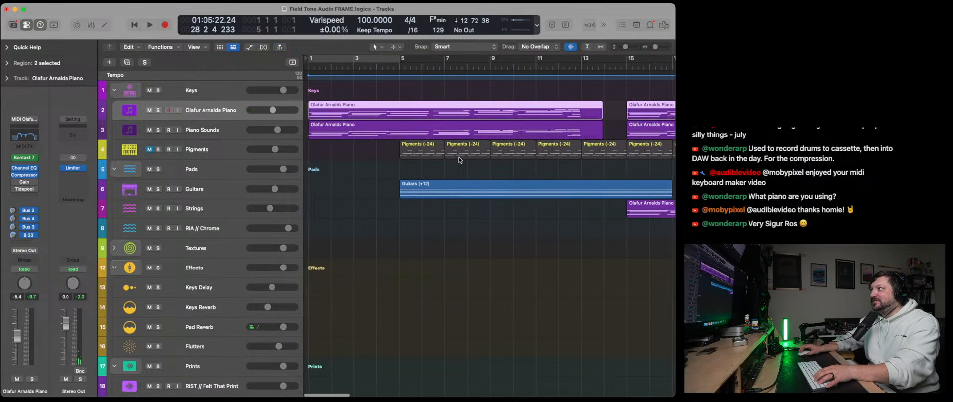
scroll(459, 160, "up", 2)
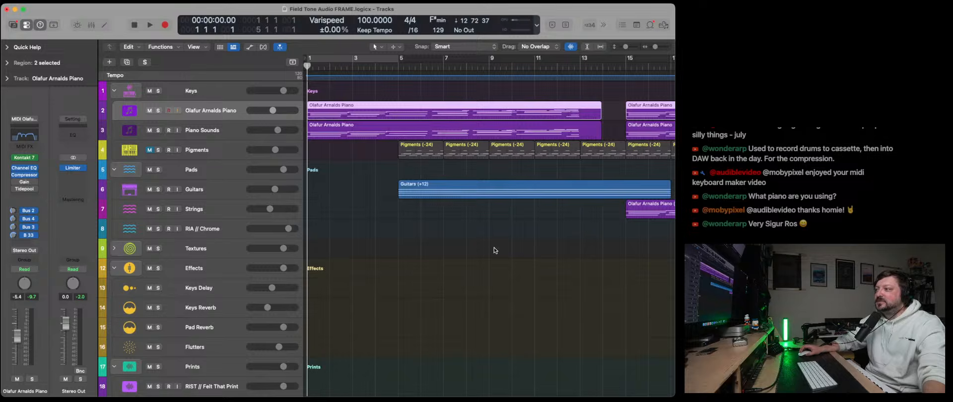
- Inspect which Kontakt 7 patch the Strings track uses, and close the instrument window
left_click(211, 208)
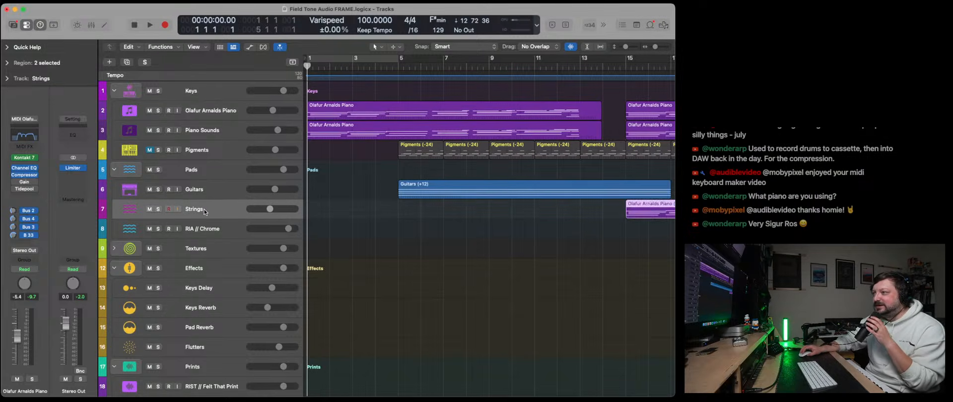
left_click(24, 191)
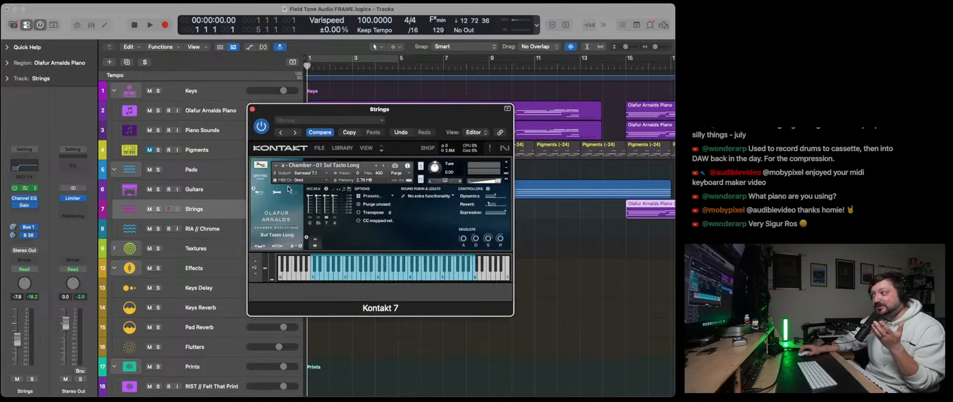
left_click(252, 110)
- Play from bar 1 and lower the high-cut frequency in the Olafur Arnalds Piano track's Channel EQ to 4800 Hz
key("space")
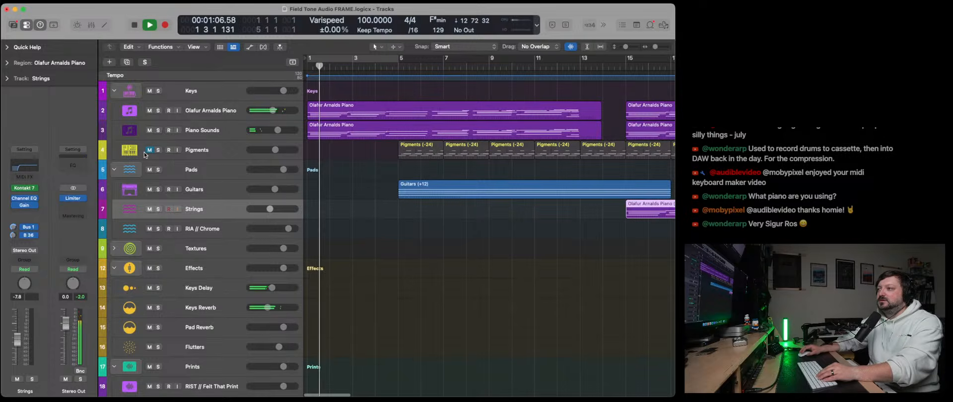
left_click(182, 112)
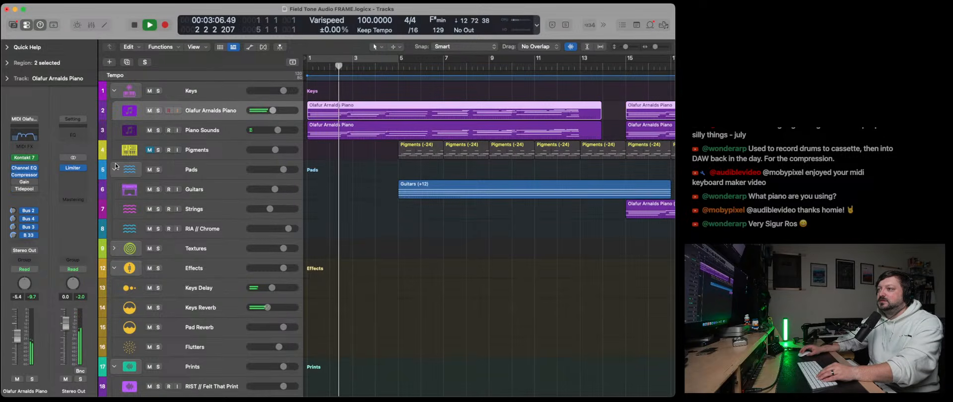
left_click(25, 168)
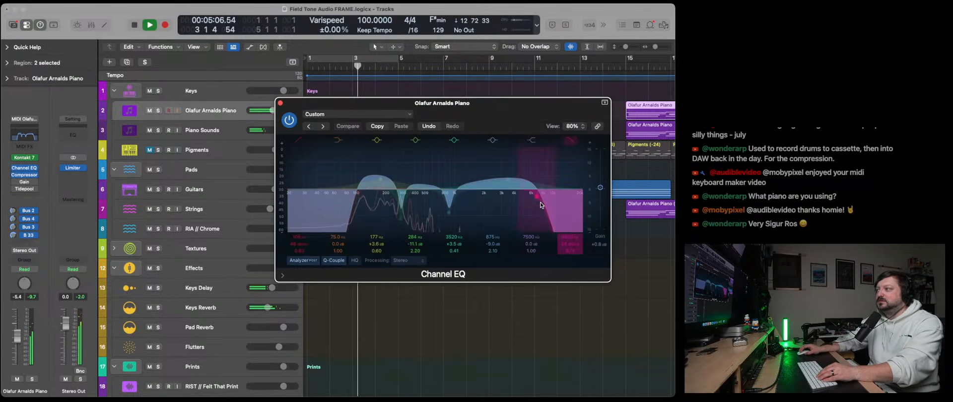
left_click_drag(541, 204, 524, 203)
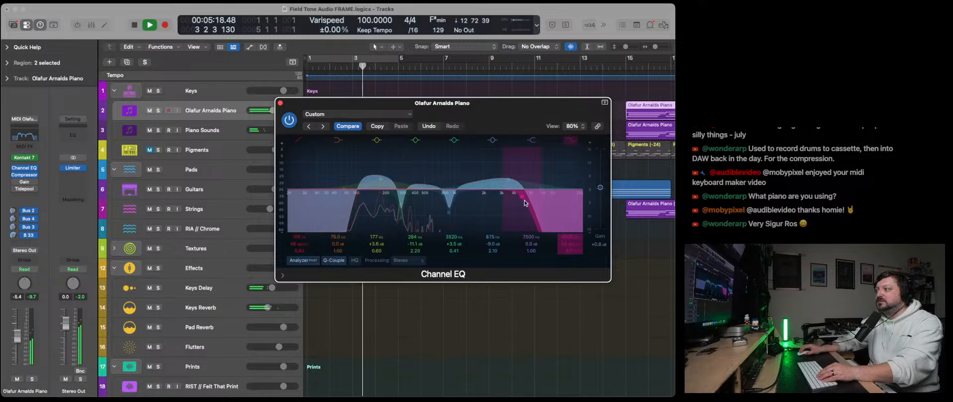
left_click(280, 104)
- Listen briefly to the Piano Sounds track on its own, and solo the Guitars track instead
left_click(159, 131)
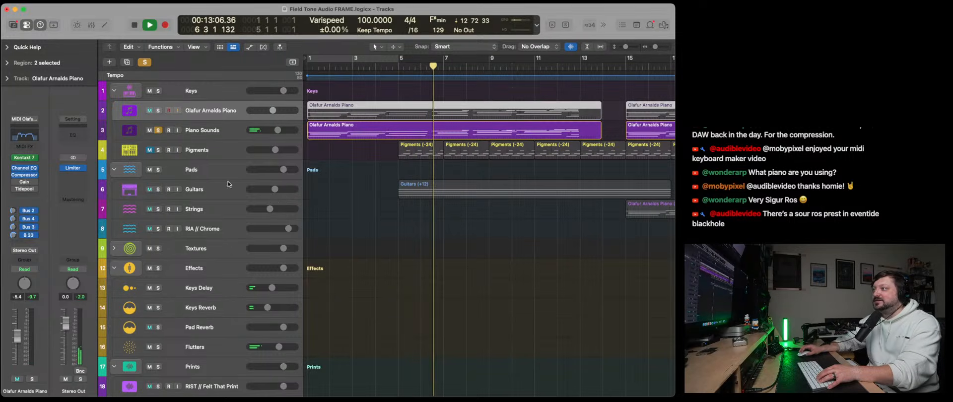
left_click(159, 130)
left_click(213, 187)
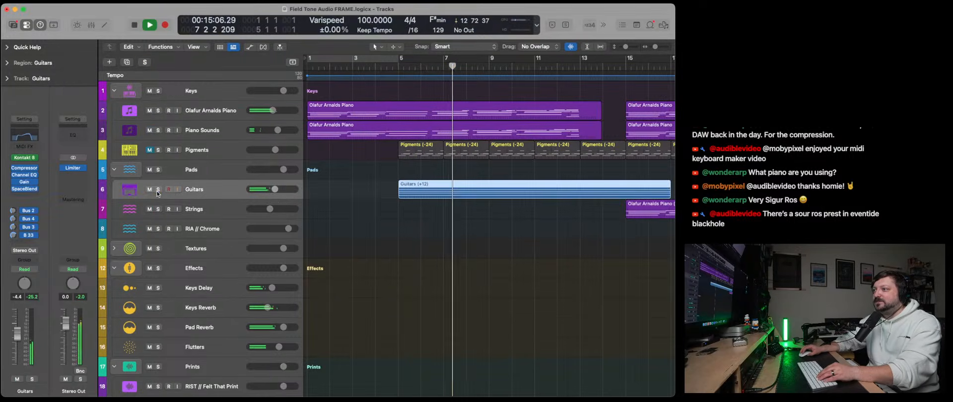
left_click(158, 189)
- Replace SpaceBlender on the Guitars track with a stereo Blackhole, load the preset from its Jonsi & Alex folder, and close the plug-in
left_click(35, 189)
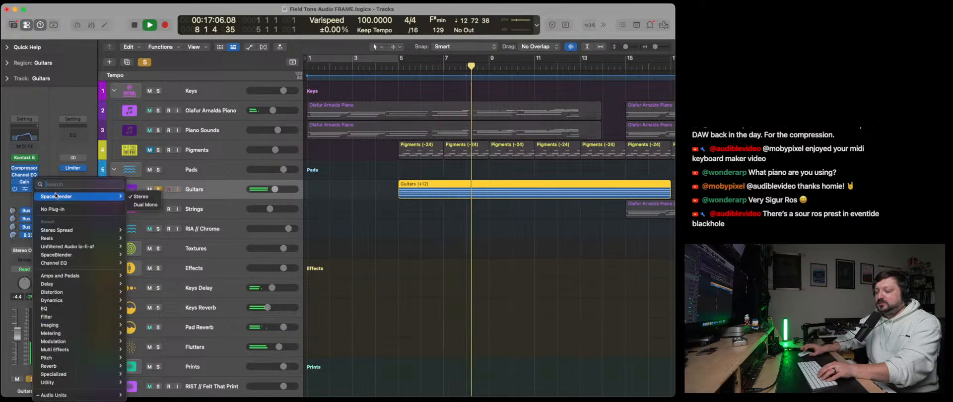
type("Black")
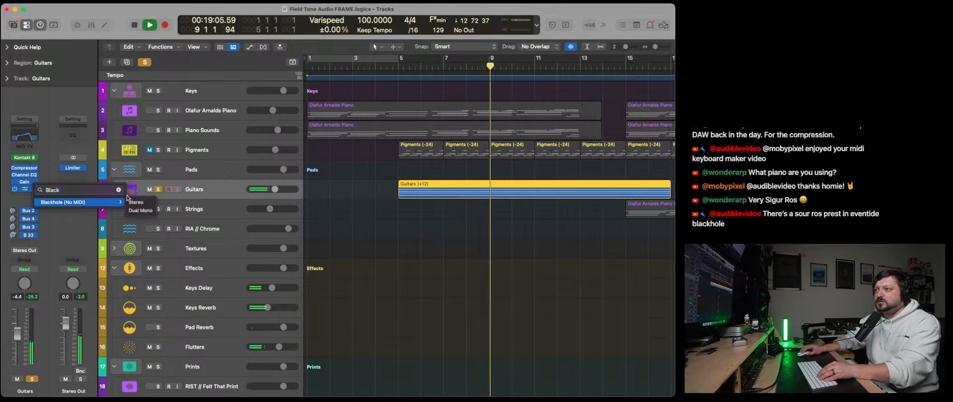
left_click(135, 202)
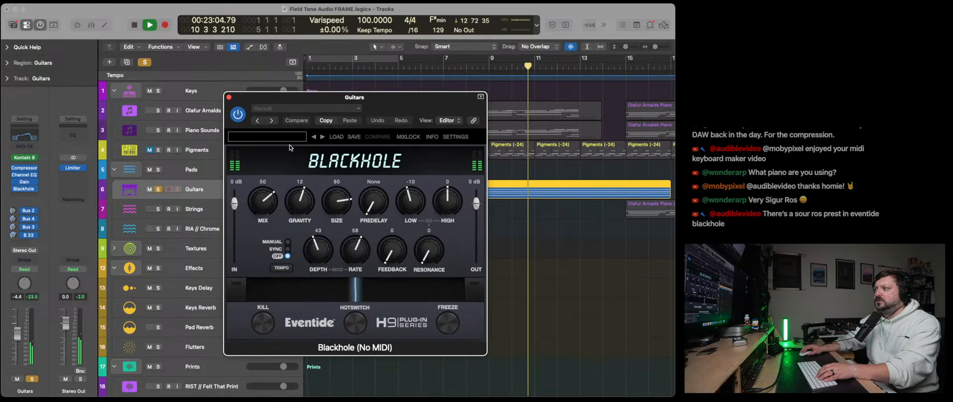
left_click(291, 139)
mouse_move(347, 164)
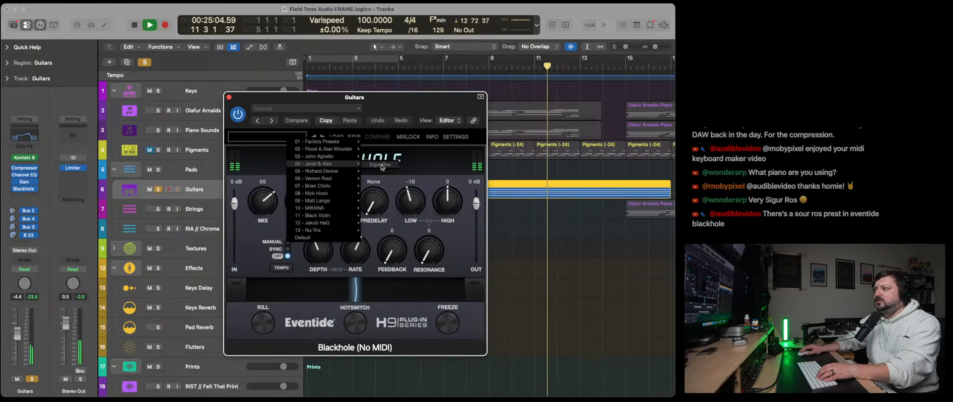
left_click(381, 165)
key("super+w")
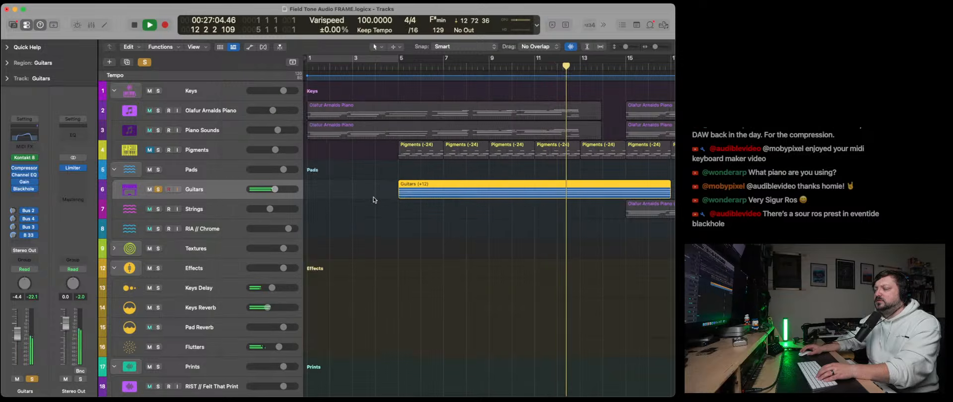
- Transpose the Guitars region by +24 and lower the track's volume to -5.9 dB
left_click(8, 63)
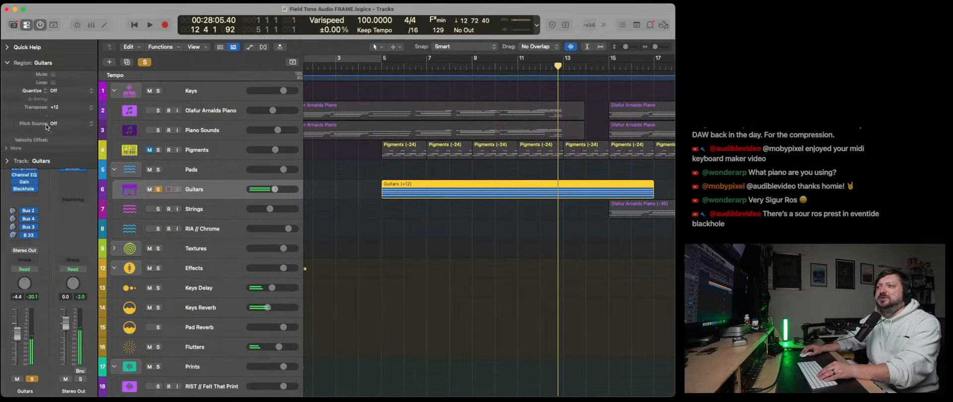
double_click(61, 107)
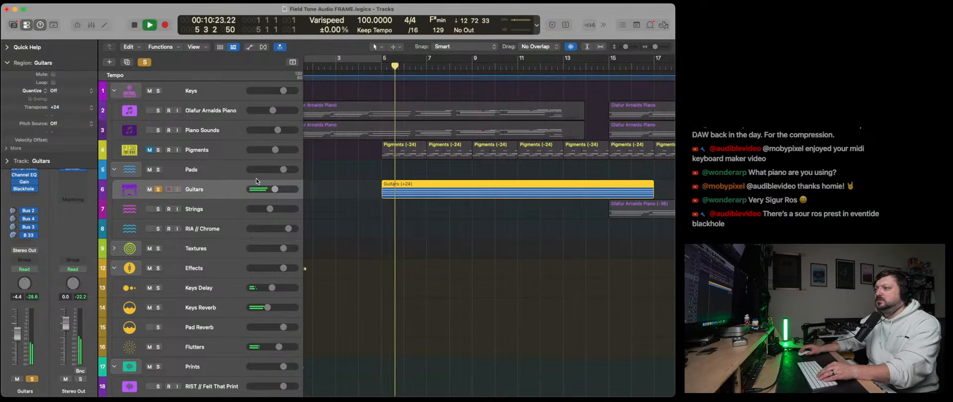
left_click_drag(268, 189, 257, 194)
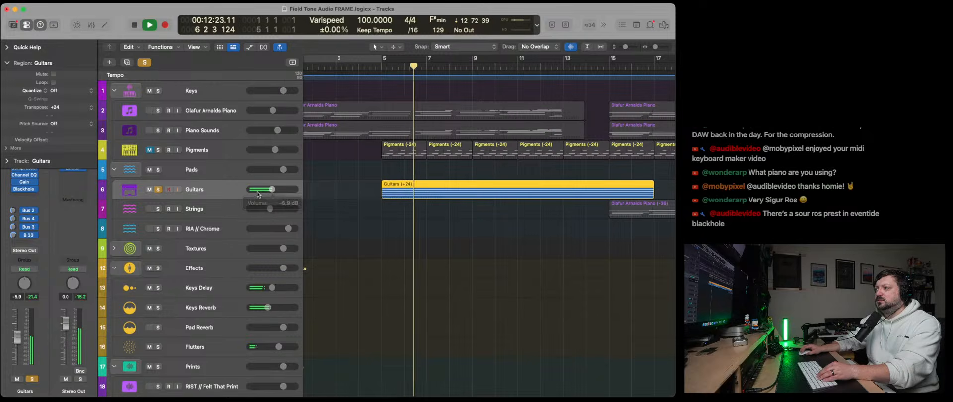
- Clear the Guitars solo and play the full mix from bar 1
left_click(158, 189)
left_click(136, 25)
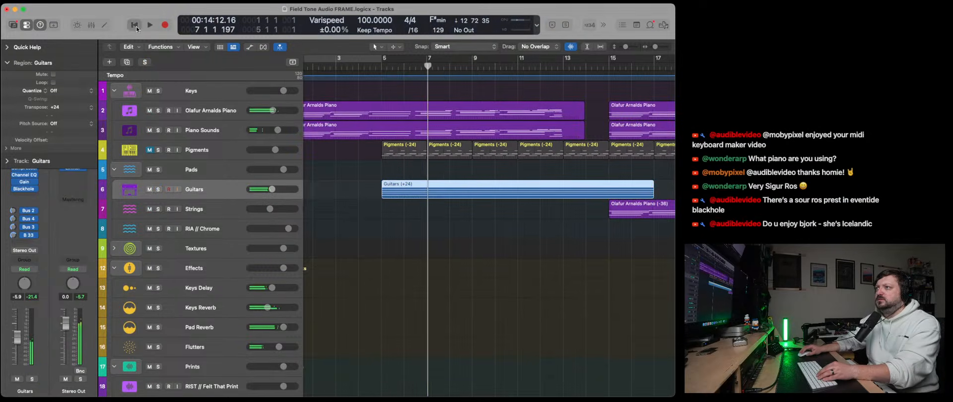
left_click(135, 25)
key("space")
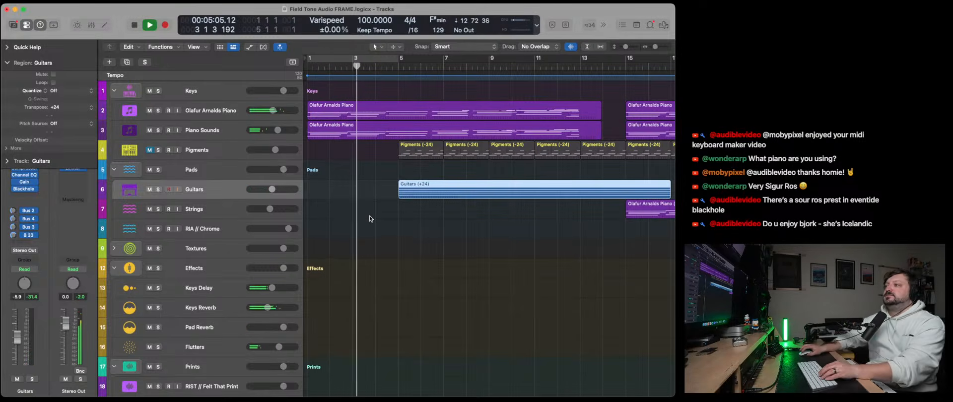
- On Flutters Print, stretch the Send 1 Pad Reverb automation rise from bar 5 out to about bar 23, and hide automation
key("a")
scroll(402, 234, "down", 10)
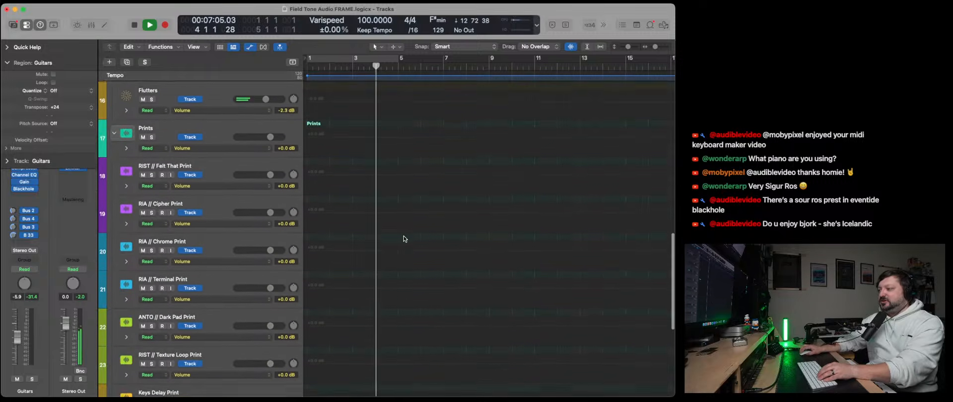
scroll(404, 238, "down", 8)
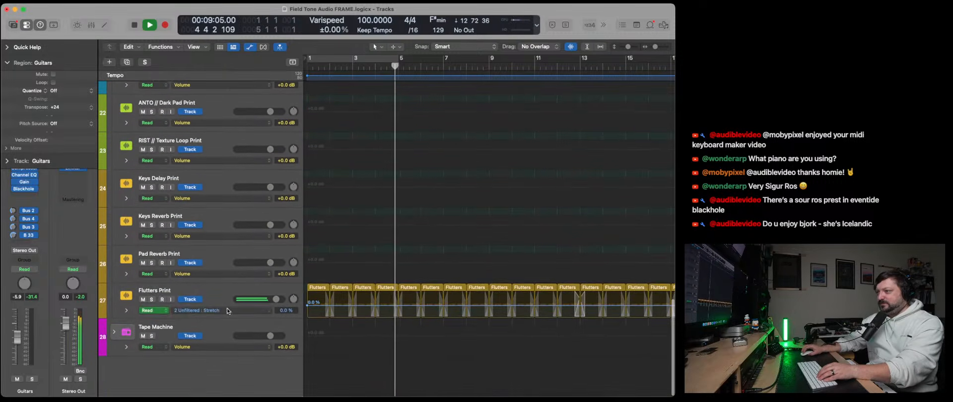
left_click(227, 311)
left_click(239, 241)
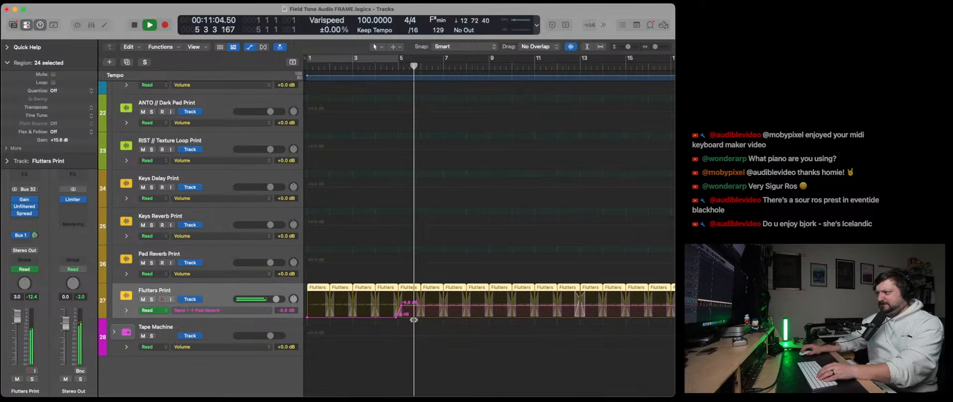
left_click_drag(401, 304, 635, 310)
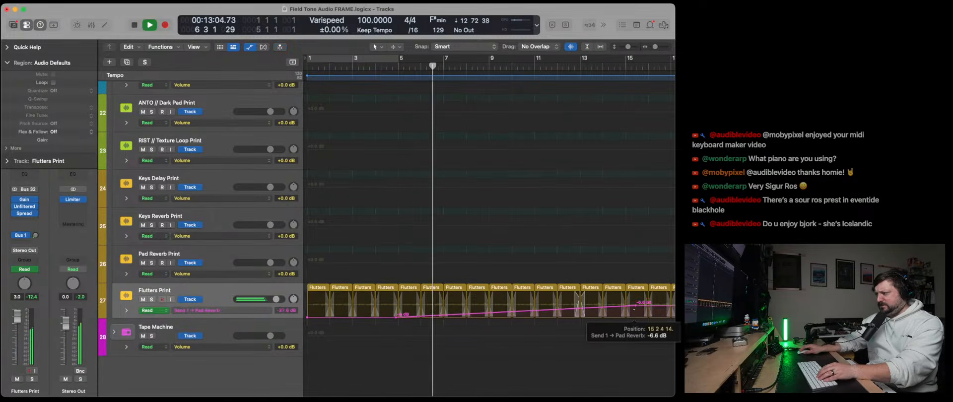
scroll(571, 310, "right", 5)
left_click_drag(461, 306, 647, 306)
key("a")
- Raise the Guitars track's volume to -3.2 dB, listen through to bar 14, and stop playback
scroll(367, 302, "up", 10)
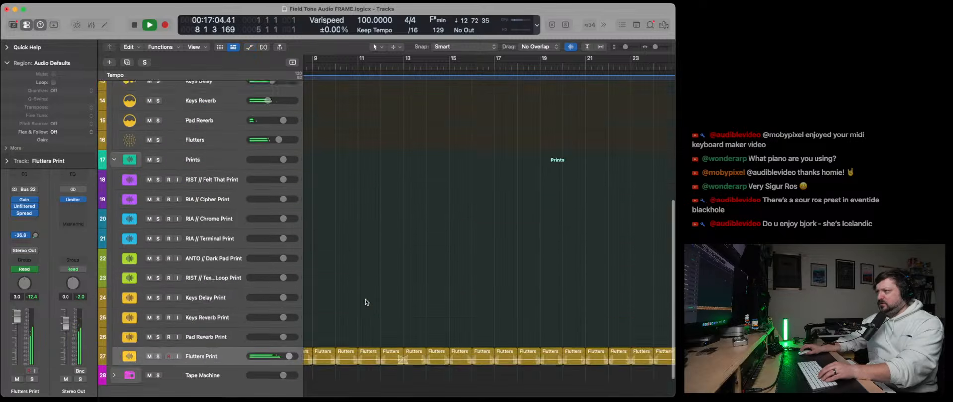
scroll(368, 301, "left", 5)
scroll(367, 303, "left", 2)
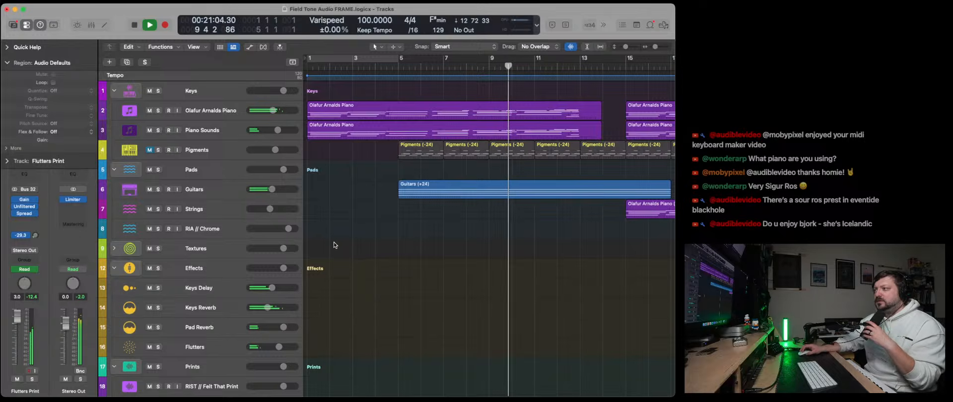
left_click(225, 193)
left_click_drag(272, 190, 277, 189)
scroll(453, 251, "right", 4)
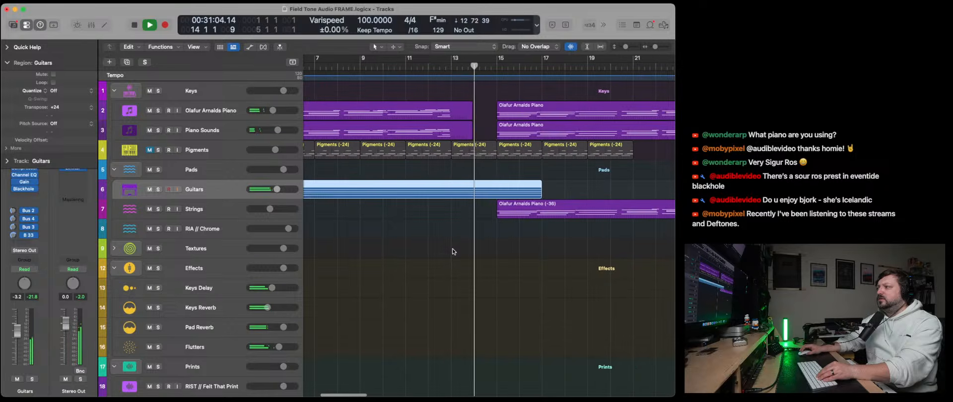
key("space")
- Extend the first regions on both piano tracks to bar 15 and open them in the Piano Roll
left_click(454, 103)
left_click_drag(470, 115, 497, 115)
key("e")
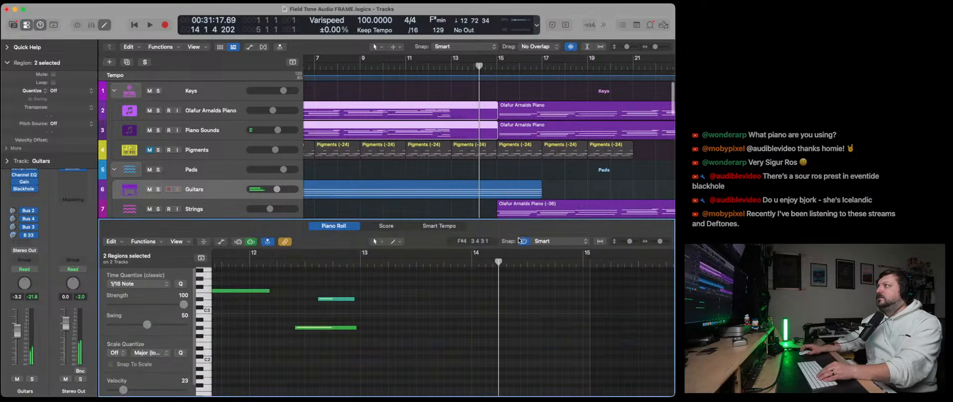
- Lengthen the final chord's notes ending before bar 13 in both piano regions so they sustain until just before bar 15
scroll(480, 306, "up", 5)
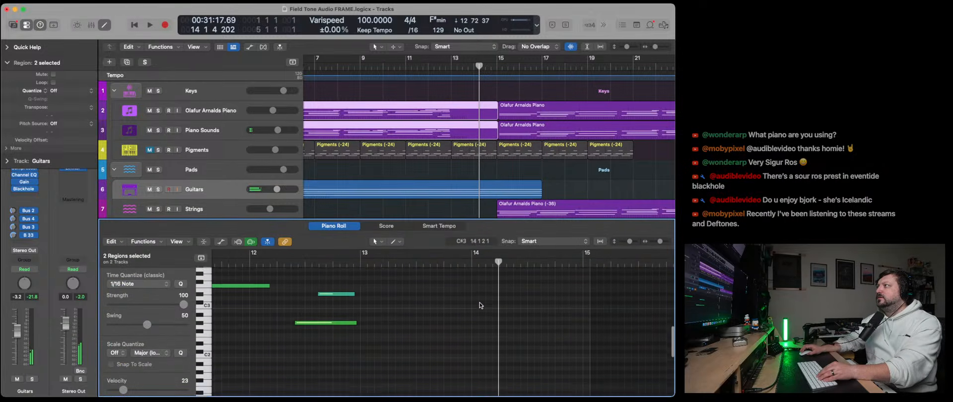
scroll(480, 306, "down", 7)
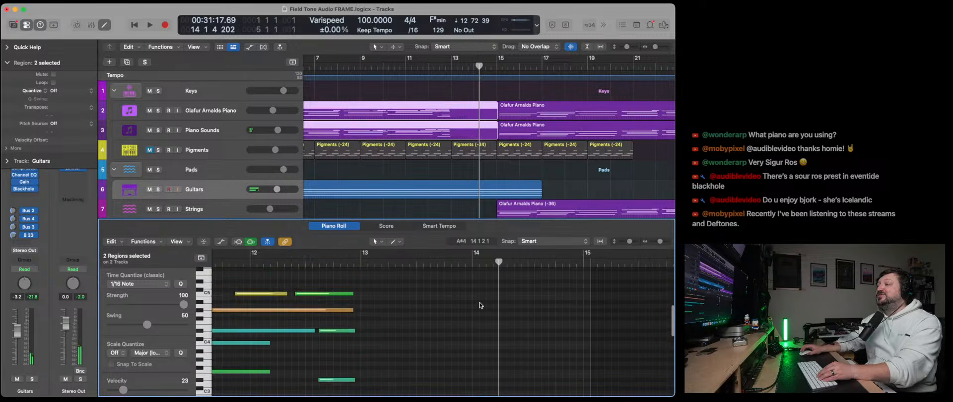
scroll(479, 305, "up", 4)
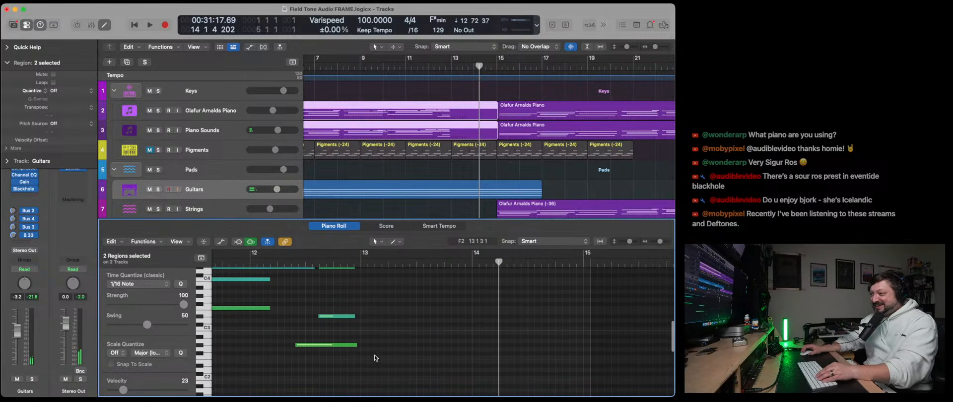
scroll(375, 361, "up", 3)
left_click_drag(355, 363, 576, 375)
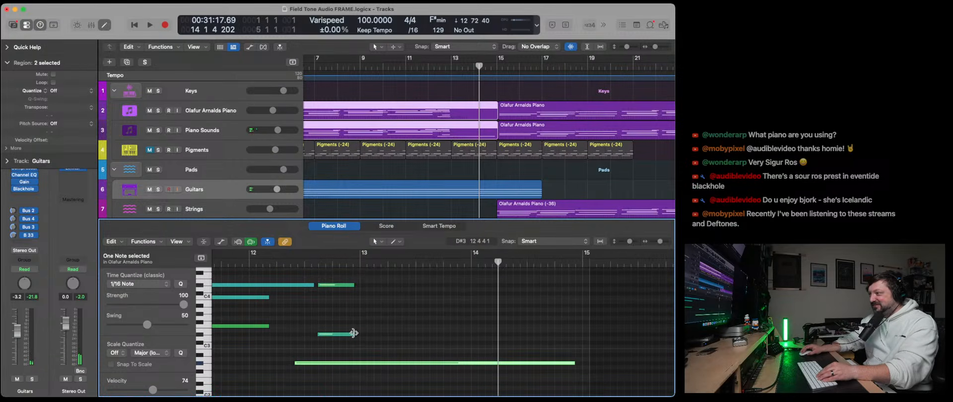
left_click_drag(354, 334, 566, 335)
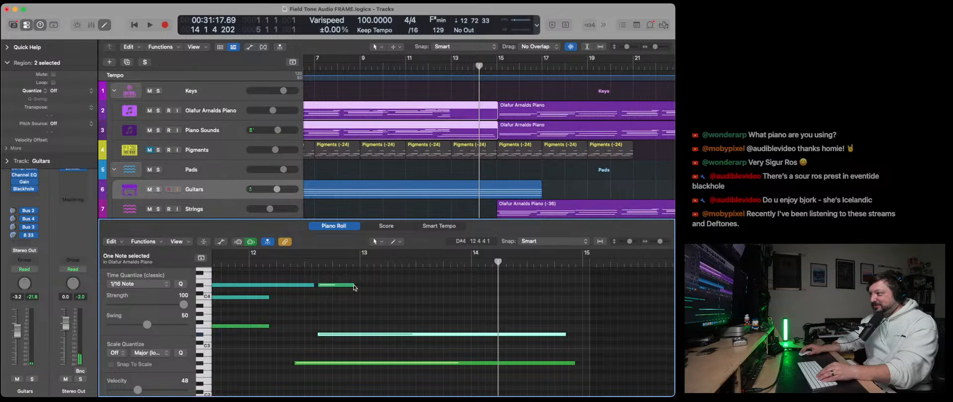
left_click_drag(355, 287, 577, 287)
scroll(466, 312, "up", 3)
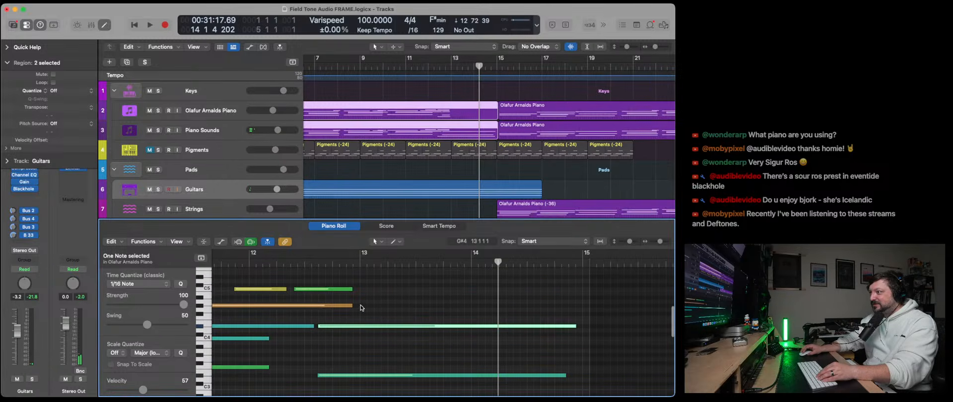
left_click_drag(369, 314, 575, 301)
- Lengthen the two lower notes ending just after bar 12 so they reach almost to the start of the final chord
scroll(307, 330, "down", 3)
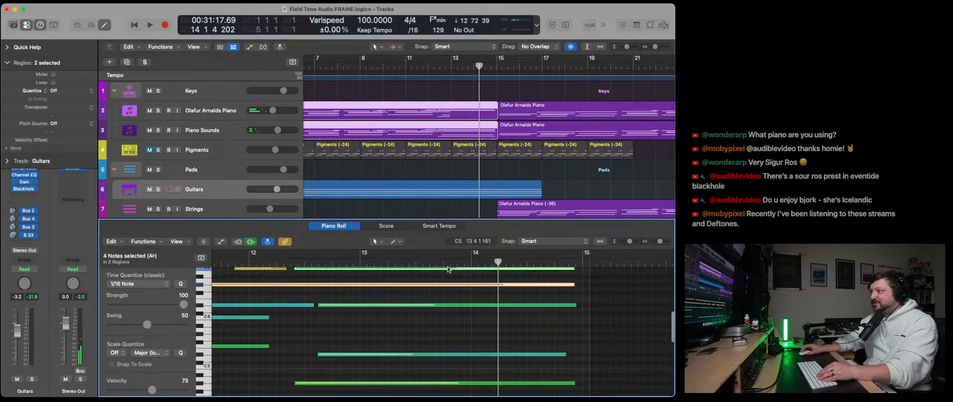
scroll(306, 330, "left", 1)
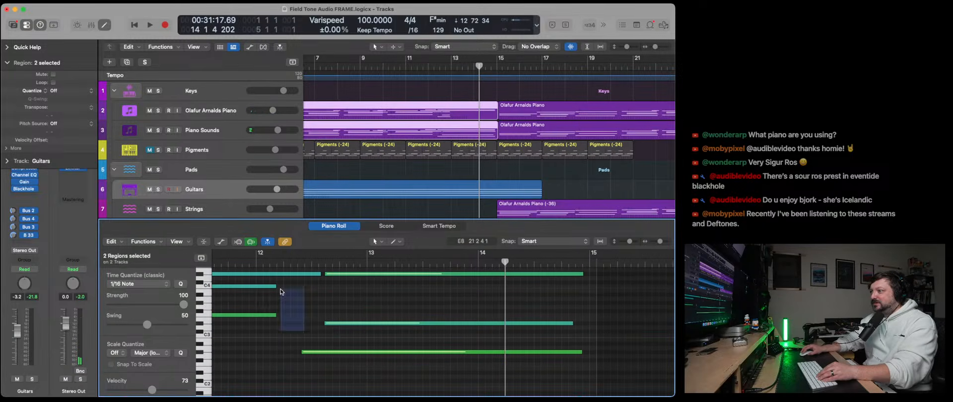
left_click_drag(281, 289, 312, 288)
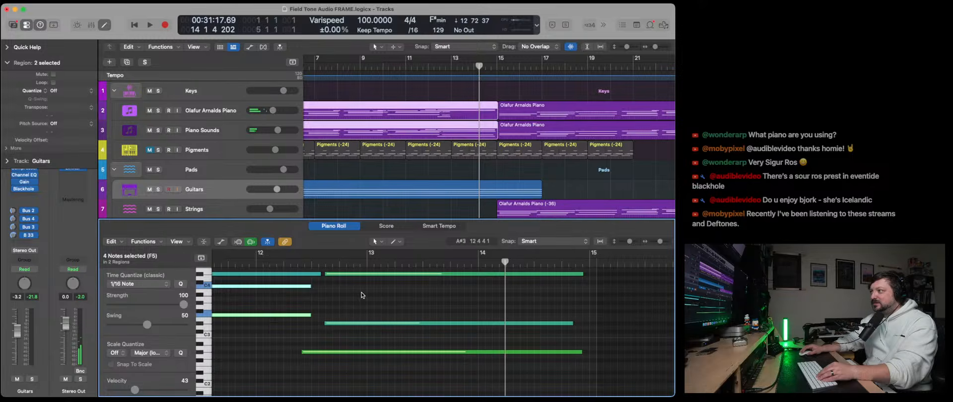
- Even out the final chord's notes in the first Olafur Arnalds Piano region so they end together just before bar 15, and close the editor
left_click(361, 292)
left_click(460, 94)
left_click(459, 108)
left_click_drag(398, 361, 300, 268)
left_click_drag(362, 274, 574, 291)
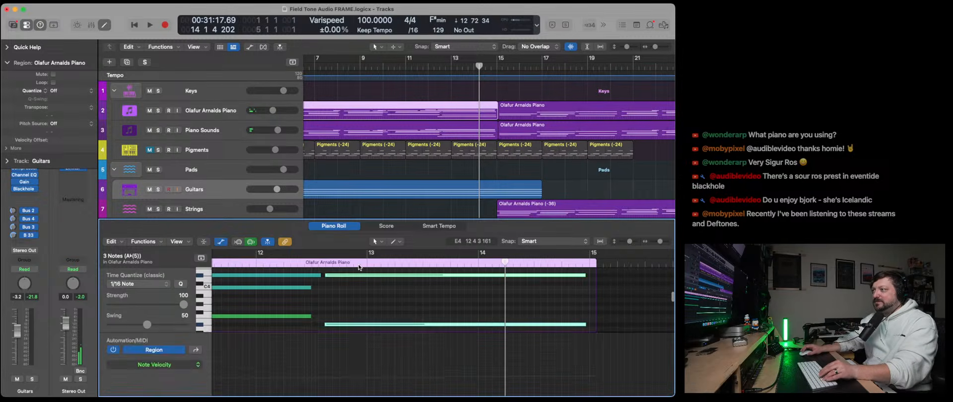
key("x")
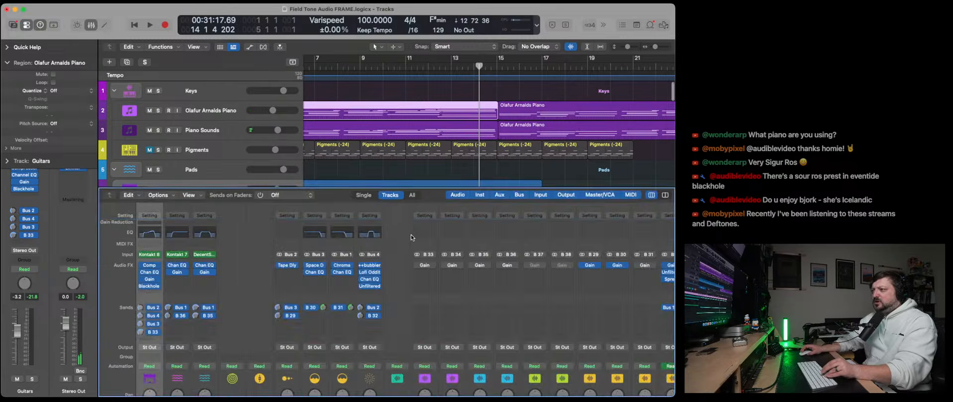
key("x")
- Play the song from the start, lower the Flutters Print track's volume to -3.6 dB, and select that track
scroll(407, 230, "left", 5)
left_click(133, 25)
left_click(149, 25)
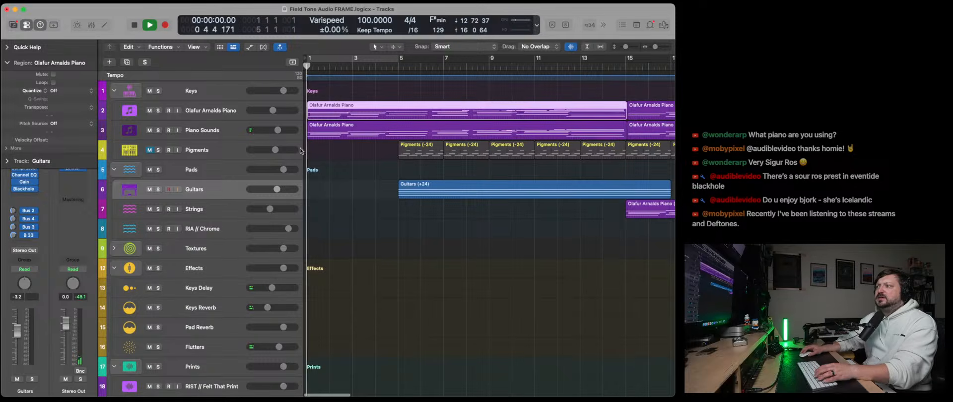
scroll(373, 239, "down", 10)
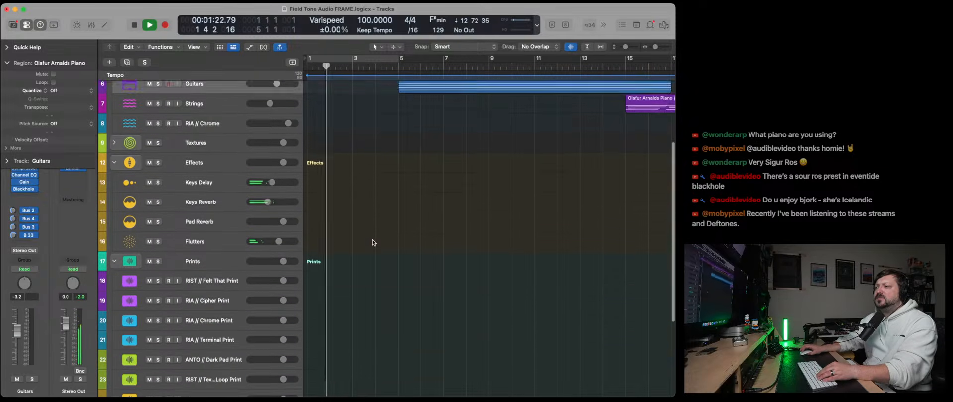
left_click_drag(288, 390, 276, 390)
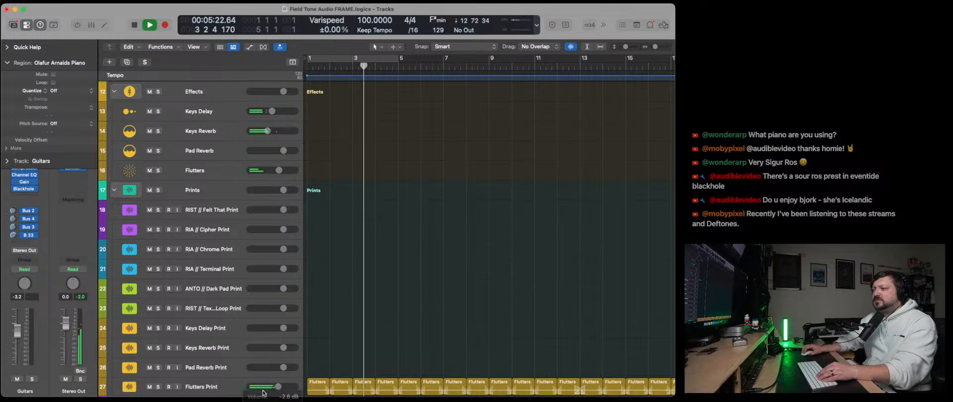
left_click_drag(274, 389, 272, 389)
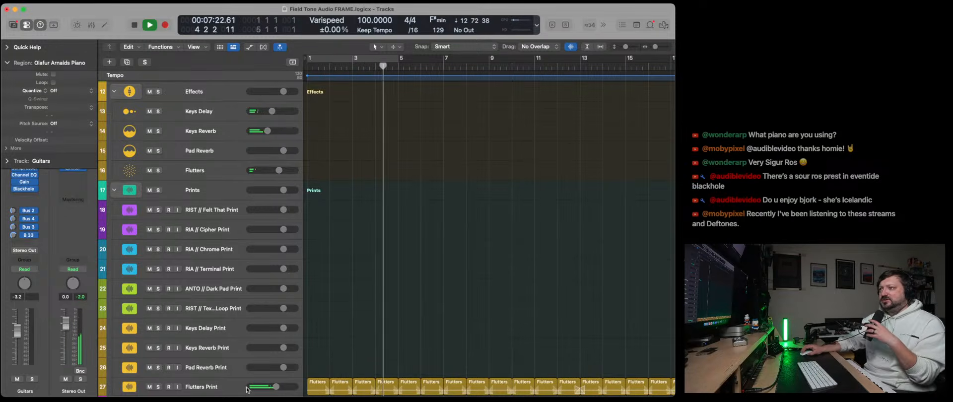
left_click(218, 392)
left_click(6, 63)
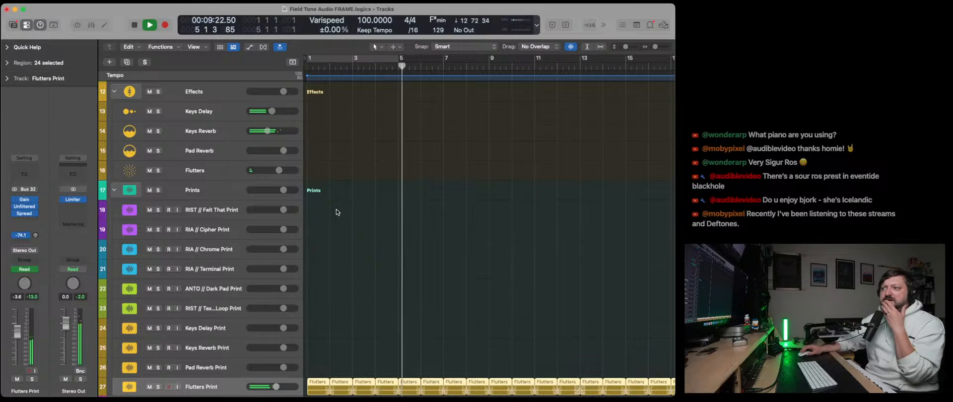
- Collapse the Effects track stack and lower the Guitars track's volume to -5.3 dB
scroll(137, 248, "up", 10)
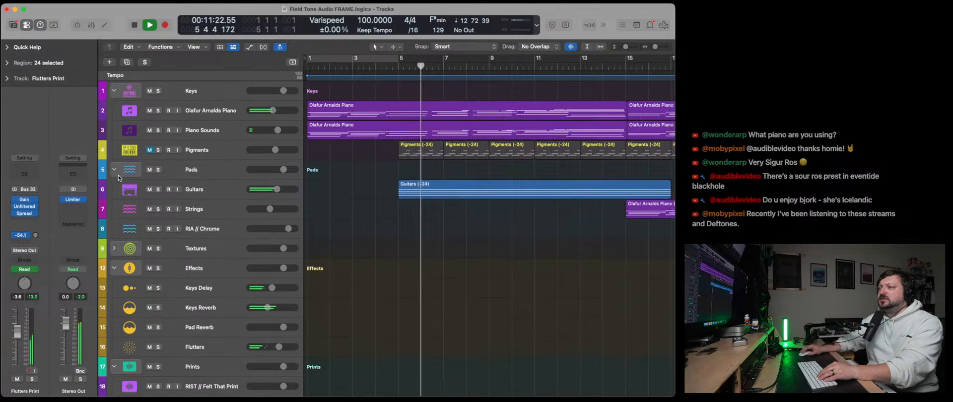
left_click(114, 169)
left_click(114, 169)
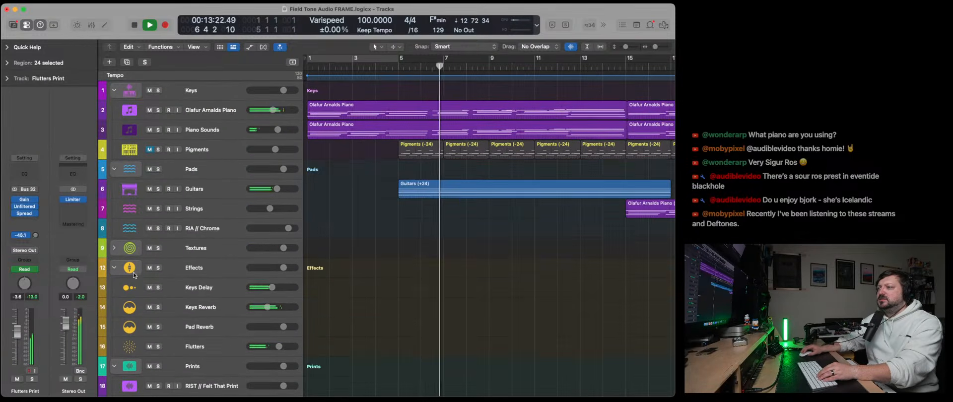
left_click(114, 268)
left_click_drag(274, 189, 273, 189)
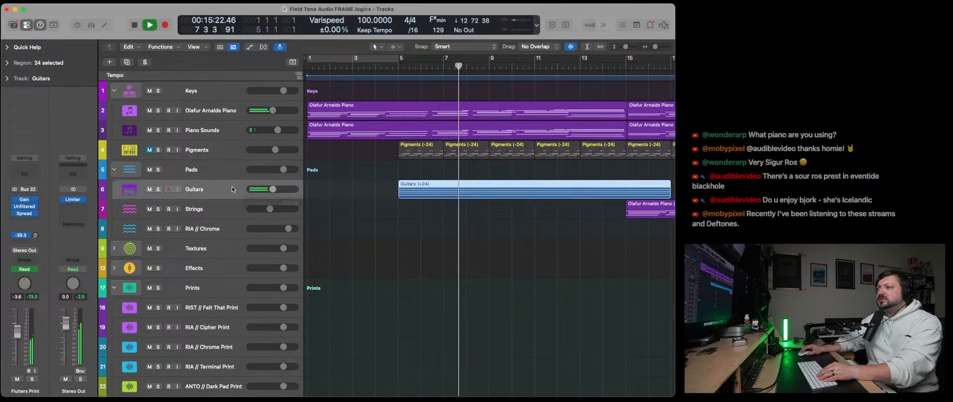
- In the Guitars Channel EQ, lower the upper-mid boost to -0.9 dB at 1730 Hz and raise the low-cut and high-cut frequencies
left_click(25, 175)
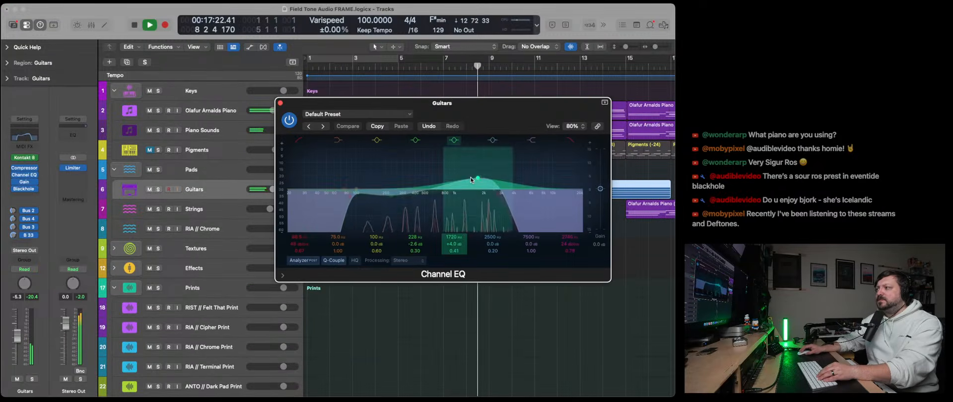
left_click_drag(471, 180, 472, 195)
left_click_drag(357, 202, 416, 204)
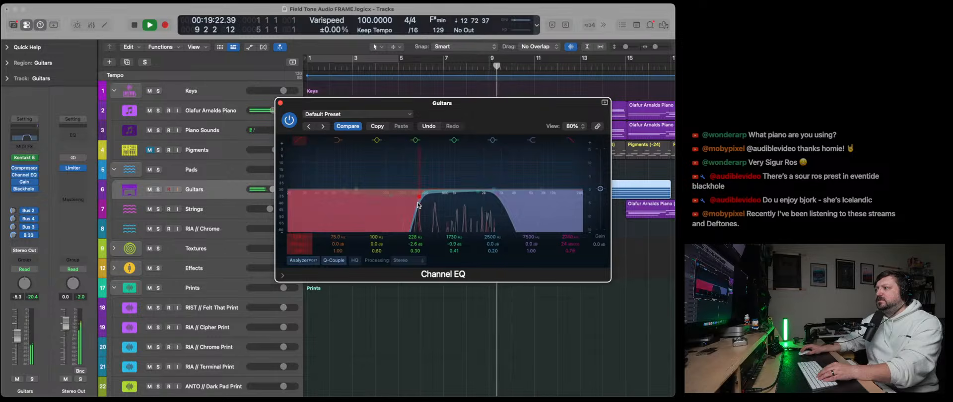
left_click_drag(500, 205, 527, 204)
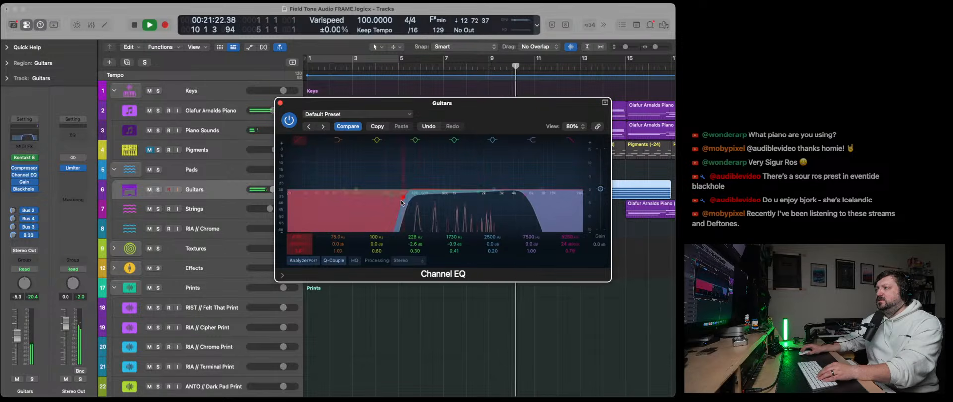
left_click(280, 103)
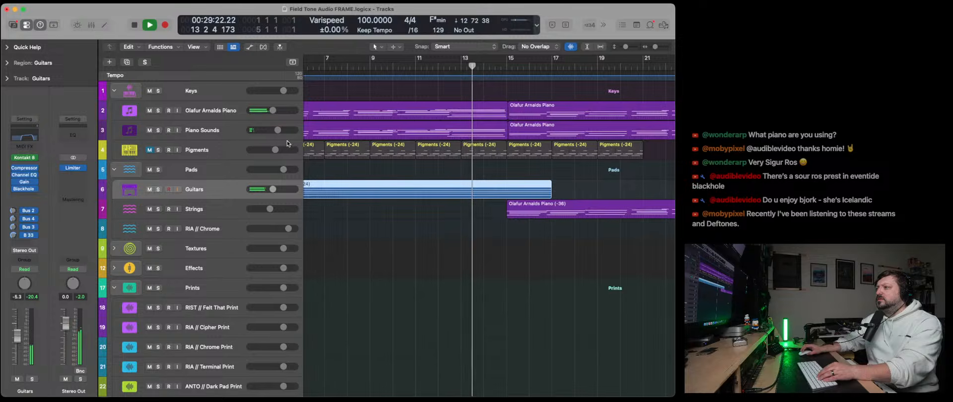
- Stop playback and add the stereo Blackhole (No MIDI) reverb after Tidepool on the Olafur Arnalds Piano track
key("space")
left_click(210, 117)
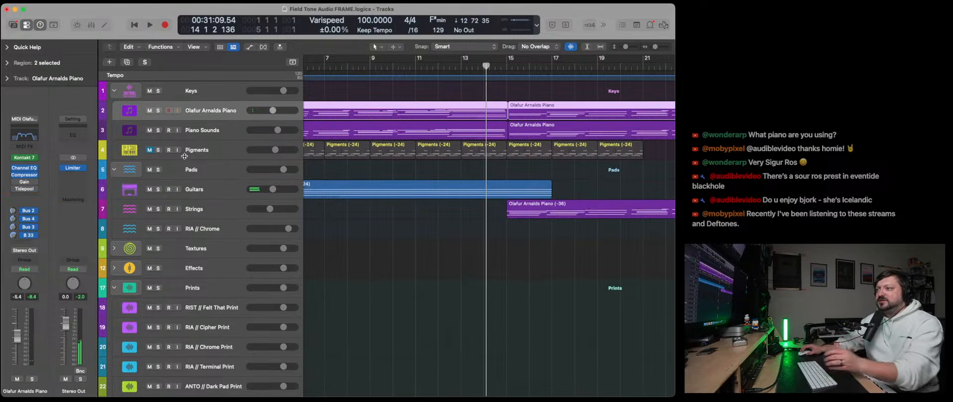
key("Down")
key("Up")
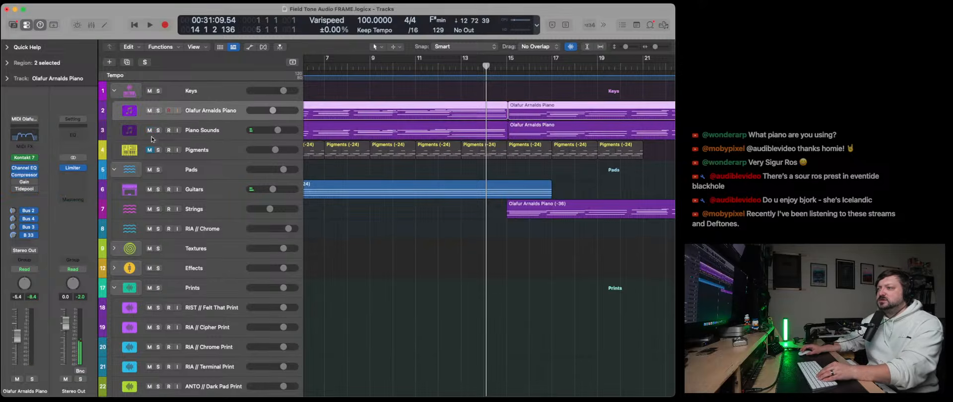
left_click(27, 198)
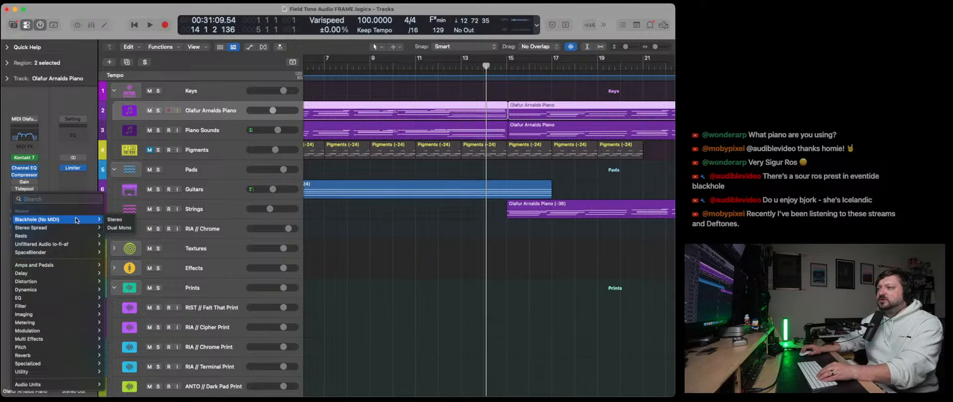
left_click(109, 220)
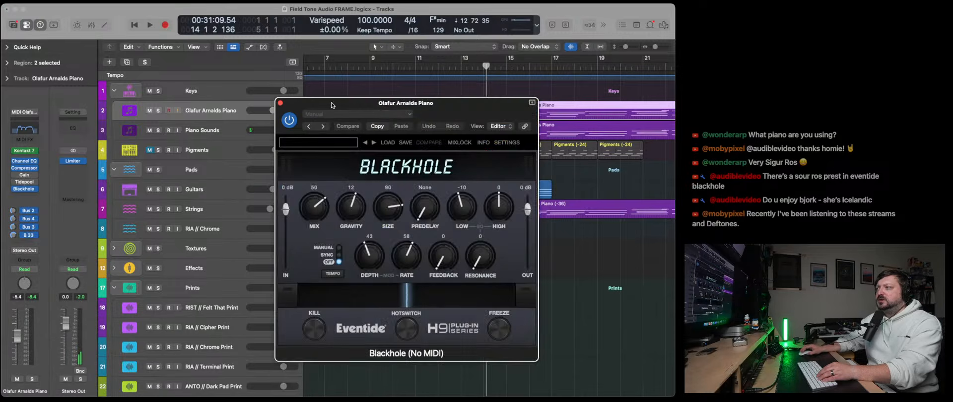
left_click_drag(331, 105, 343, 166)
- Automate the piano's Blackhole Mix to ramp up from 0 between bars 12 and 13, peak just before bar 15, and return to 0
key("a")
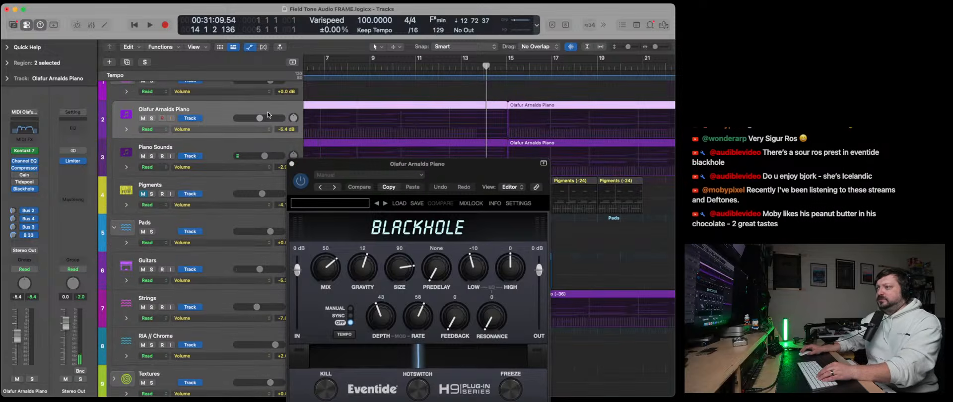
left_click(210, 130)
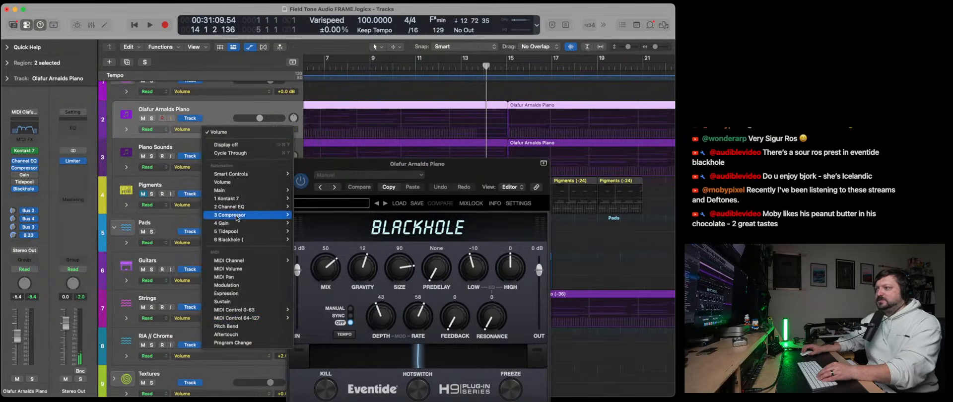
mouse_move(247, 240)
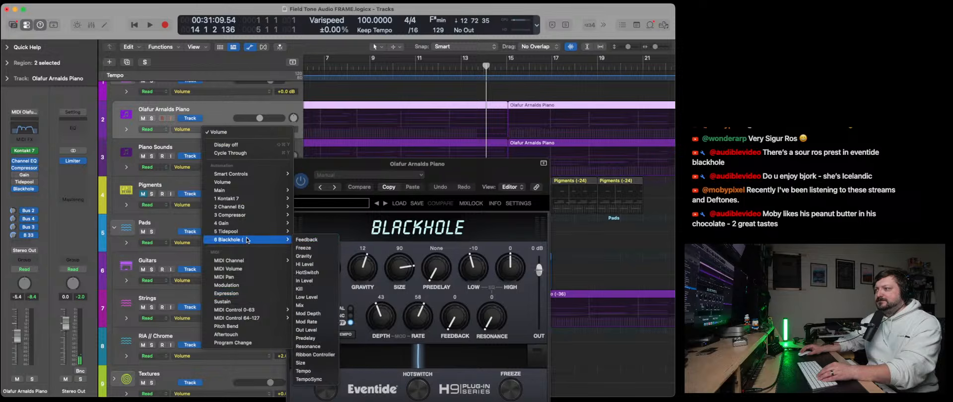
left_click(316, 306)
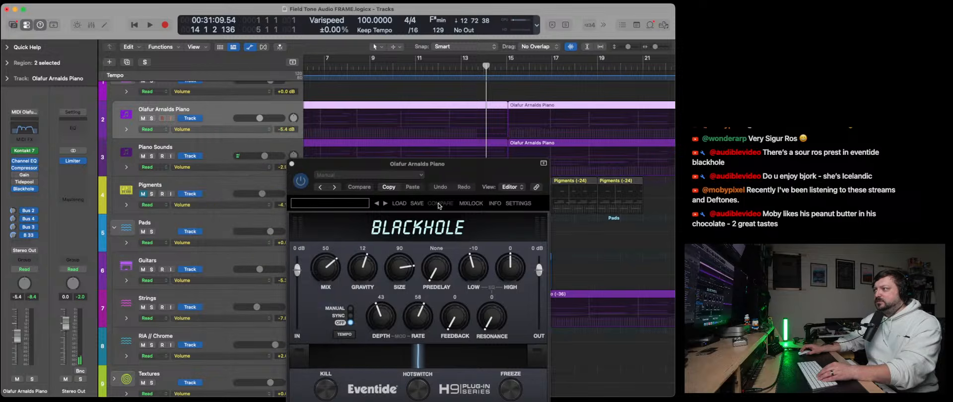
left_click_drag(460, 178, 437, 220)
left_click(504, 125)
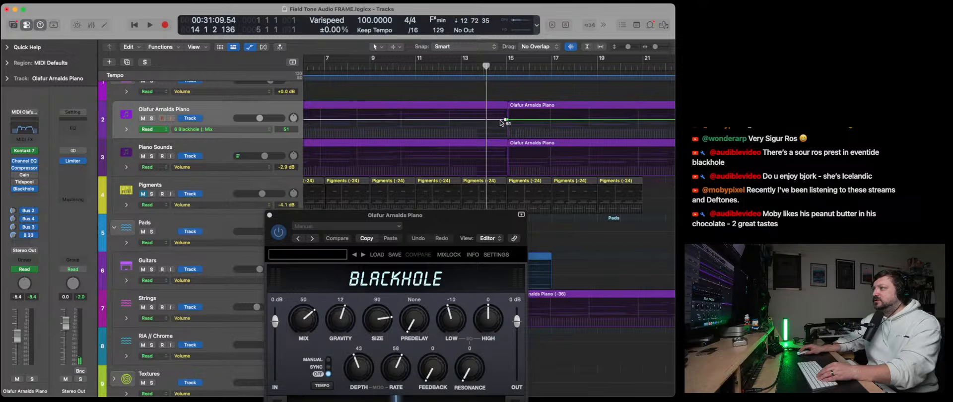
mouse_move(502, 122)
left_mouse_down()
mouse_move(495, 158)
mouse_move(481, 136)
mouse_move(496, 121)
mouse_move(457, 137)
mouse_move(502, 115)
mouse_move(509, 134)
left_mouse_up()
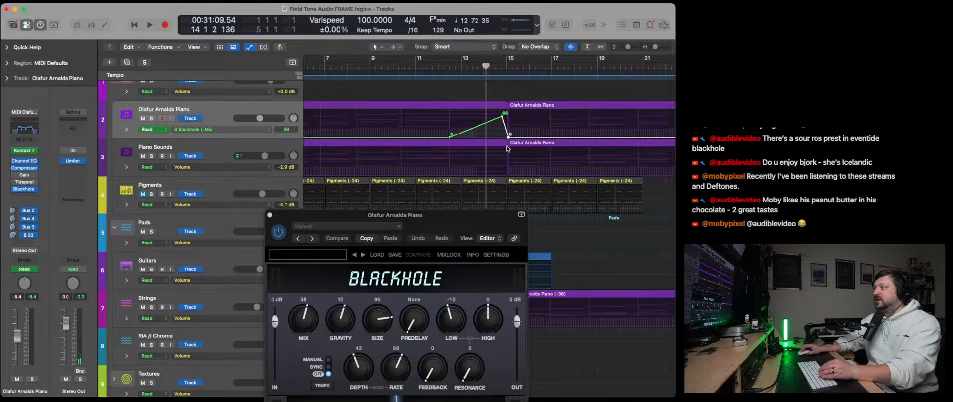
- Hide the automation, close the Blackhole window, and listen from the beginning until just before bar 15
left_click(137, 28)
left_click(148, 25)
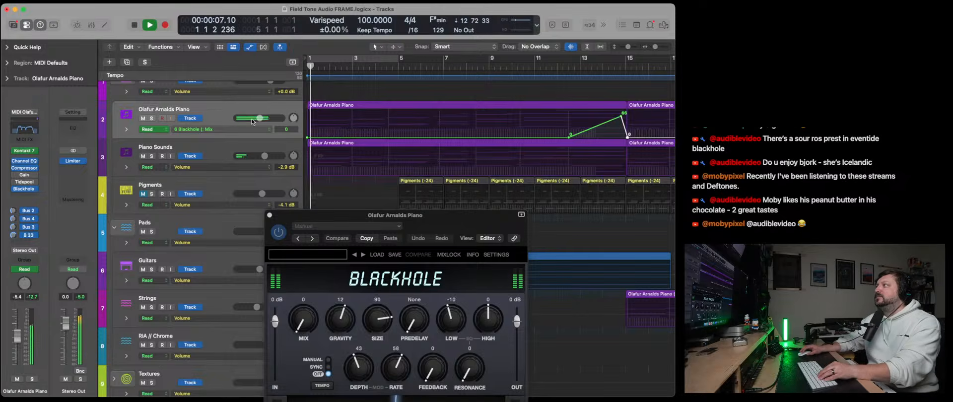
key("a")
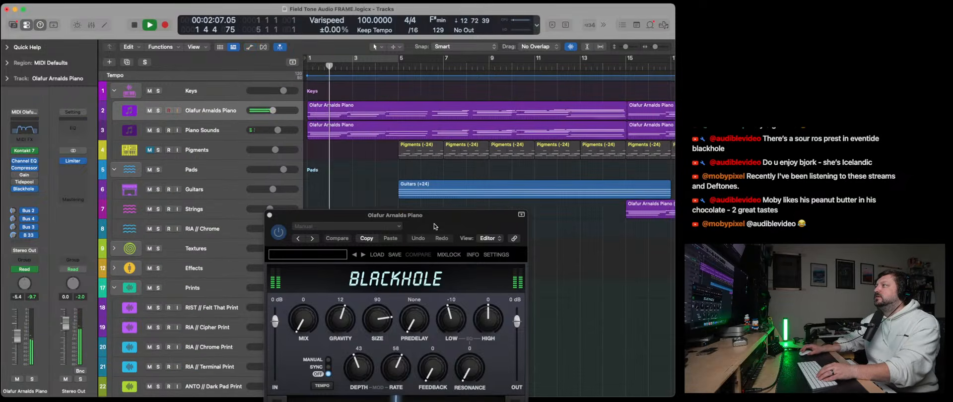
left_click_drag(313, 218, 223, 97)
left_click(181, 94)
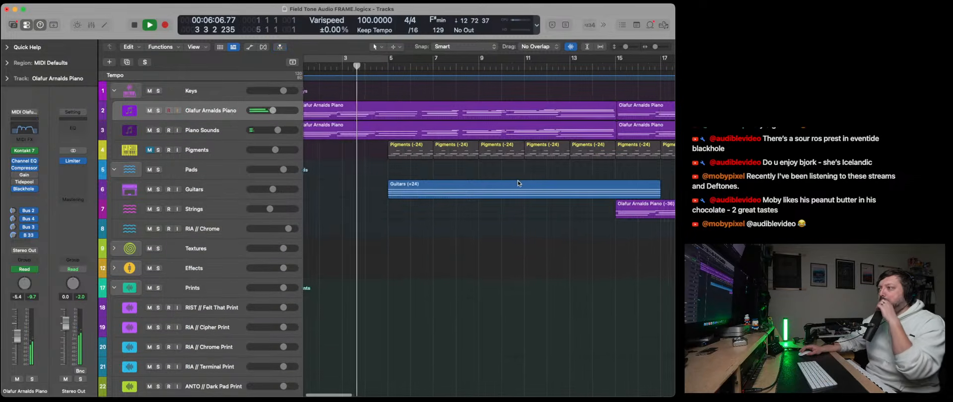
scroll(516, 189, "down", 1)
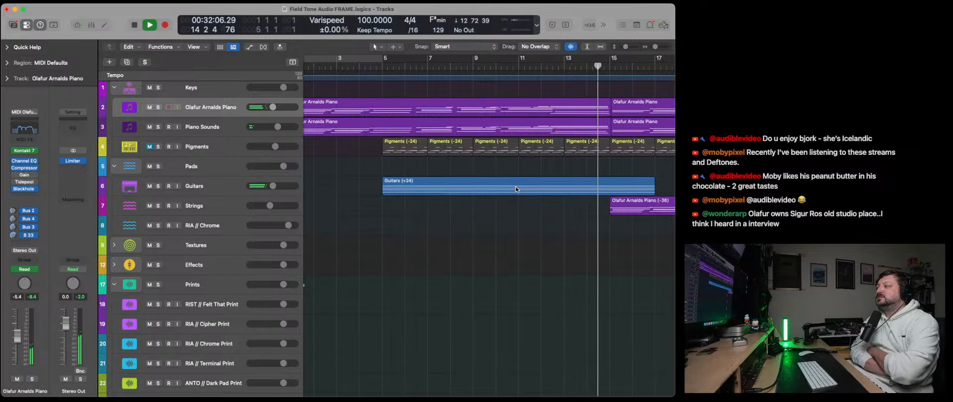
key("space")
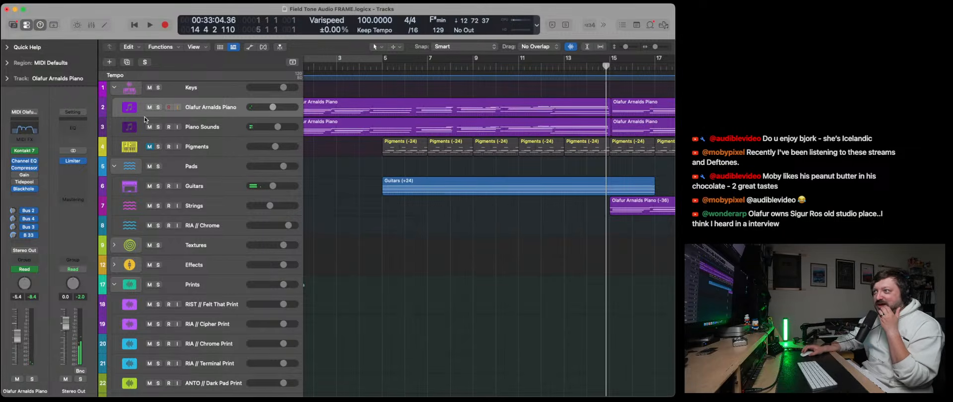
- Show the automation around bar 15 again and check the Blackhole settings on the Olafur Arnalds Piano track
left_click(248, 47)
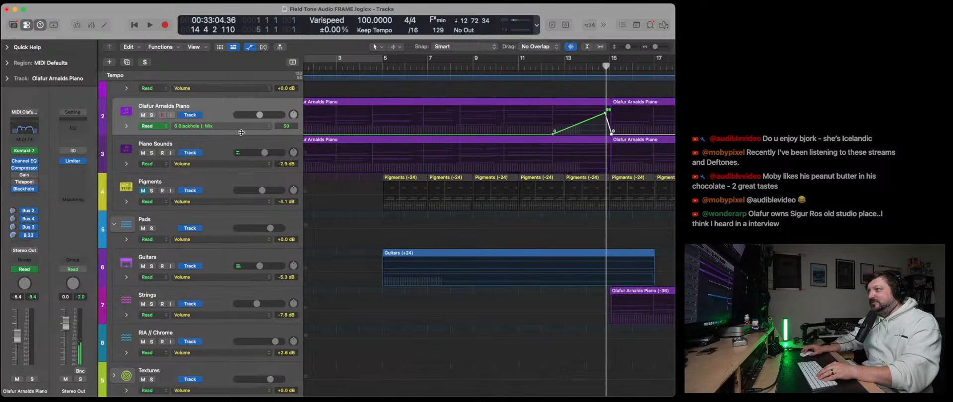
scroll(552, 140, "right", 3)
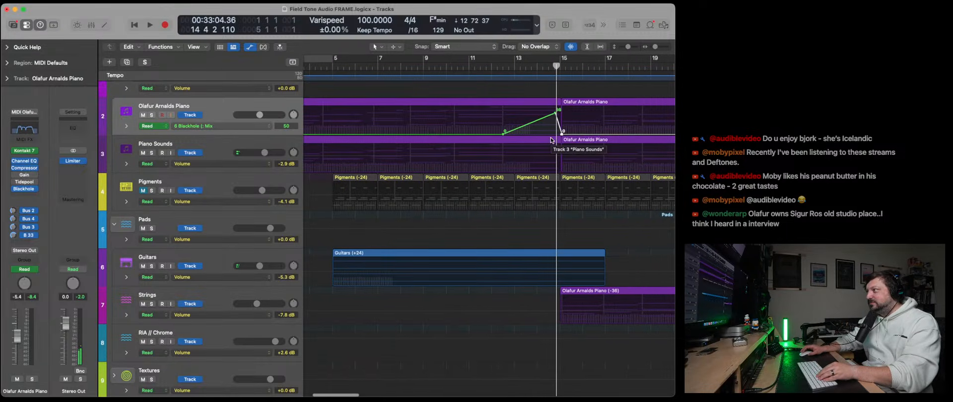
left_click(24, 189)
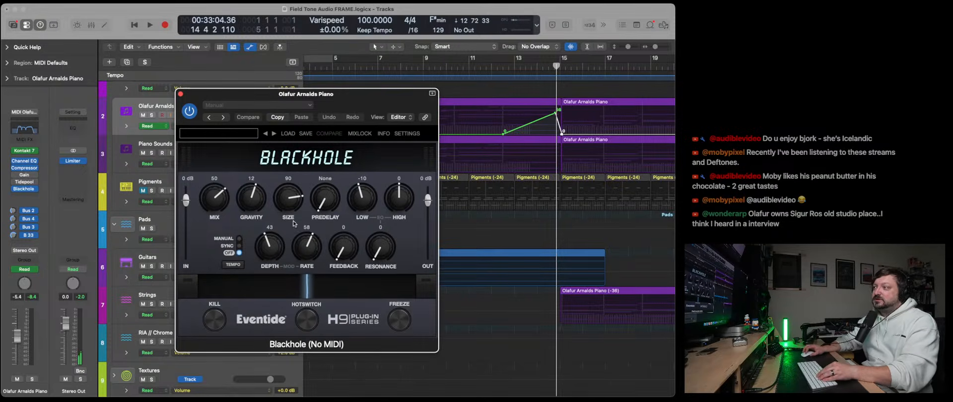
left_click(180, 94)
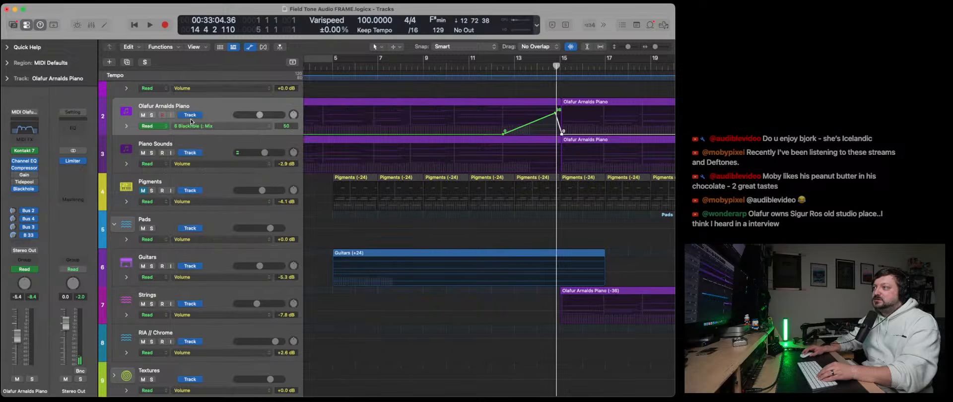
- Solo the Olafur Arnalds Piano, play the transition, and move the Blackhole Mix ramp's start earlier to about bar 12
left_click(151, 115)
key("space")
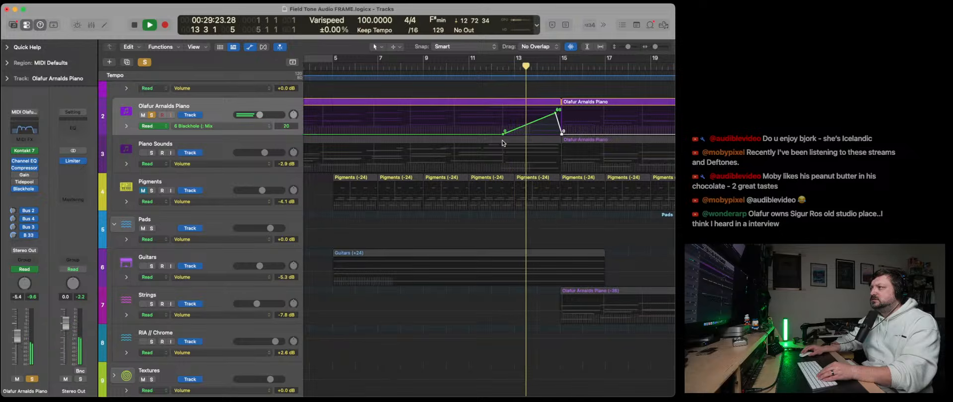
left_click_drag(504, 134, 497, 133)
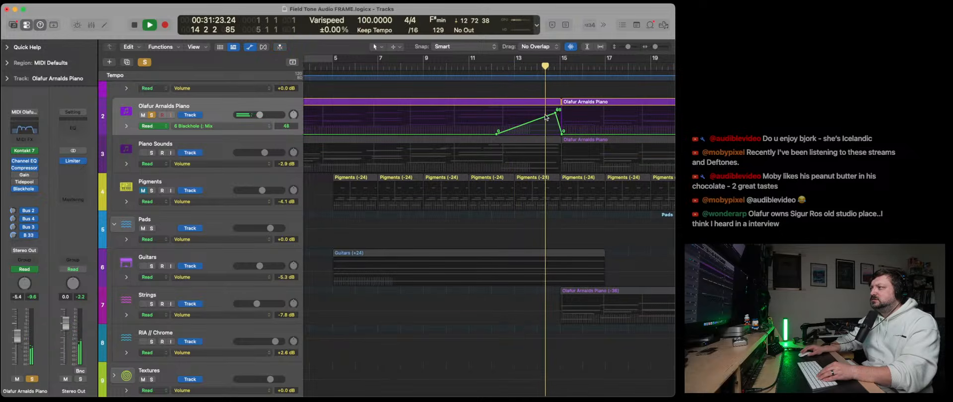
- Raise the Blackhole Mix peak before bar 15 to 100 and set Blackhole's Gravity to 33, Size to 114 and High to 39
left_click_drag(554, 115, 555, 107)
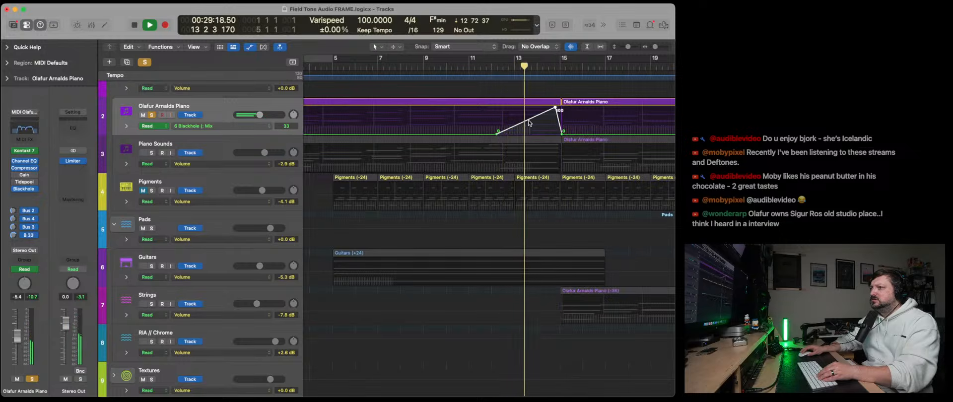
left_click(25, 189)
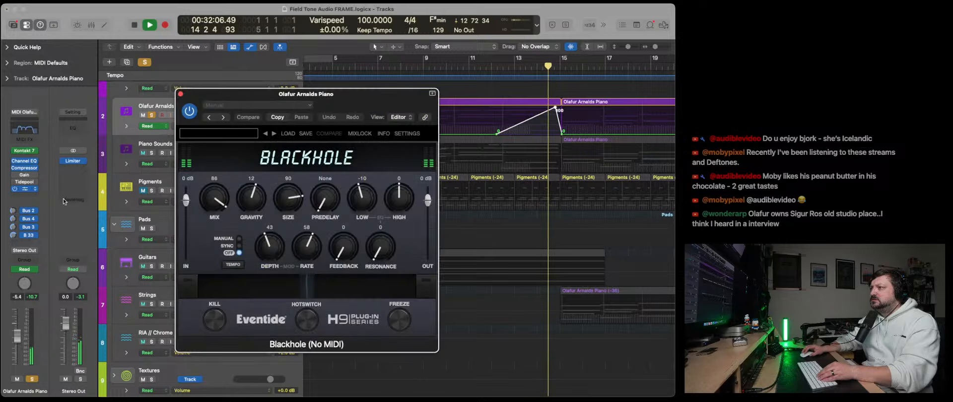
left_click(463, 73)
left_click_drag(288, 198, 259, 186)
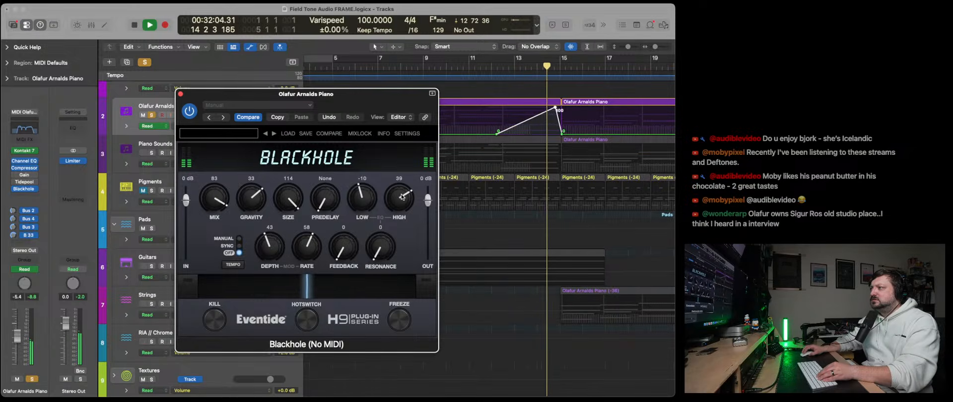
left_click(488, 72)
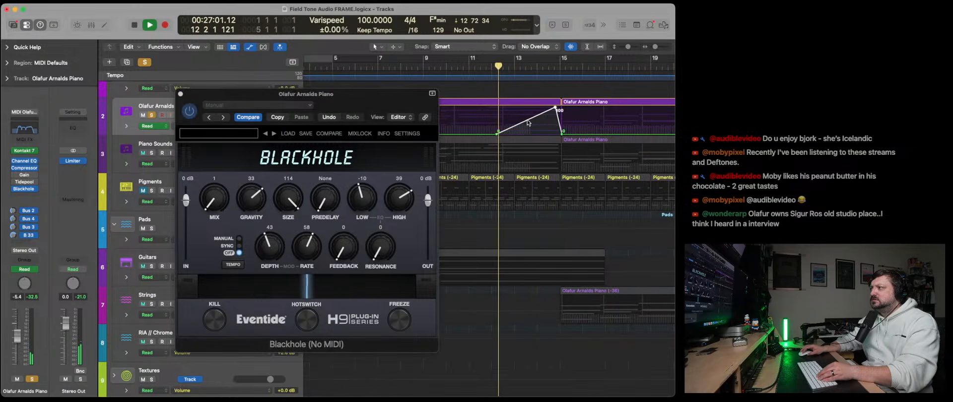
- Set Blackhole's Gravity to 56, Feedback to 40, Resonance to 49 and output level to 4 dB, and replay the swell
left_click_drag(257, 199, 258, 189)
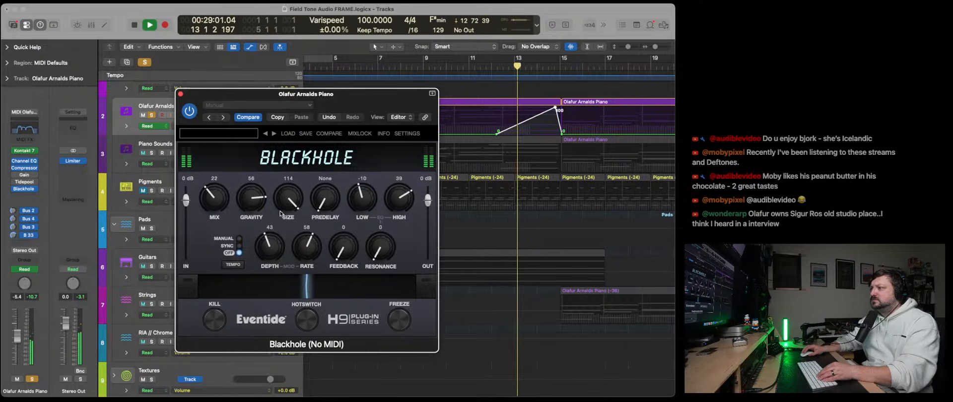
left_click_drag(345, 247, 346, 219)
left_click_drag(384, 245, 387, 204)
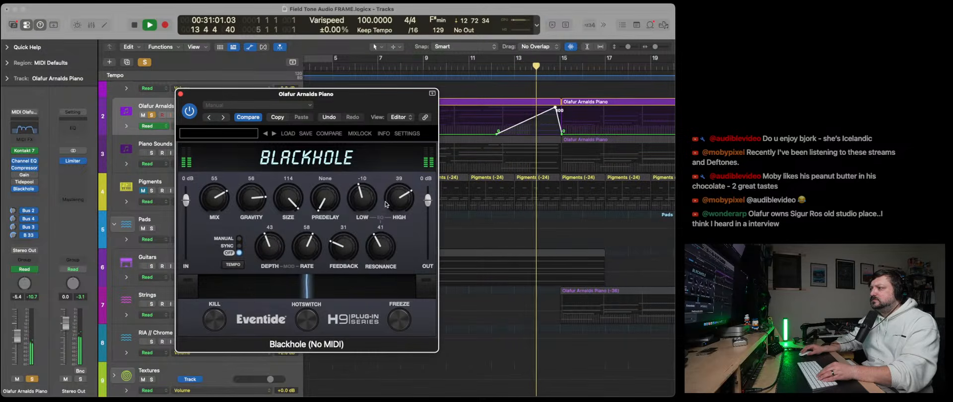
left_click_drag(351, 254, 351, 245)
left_click_drag(376, 246, 376, 238)
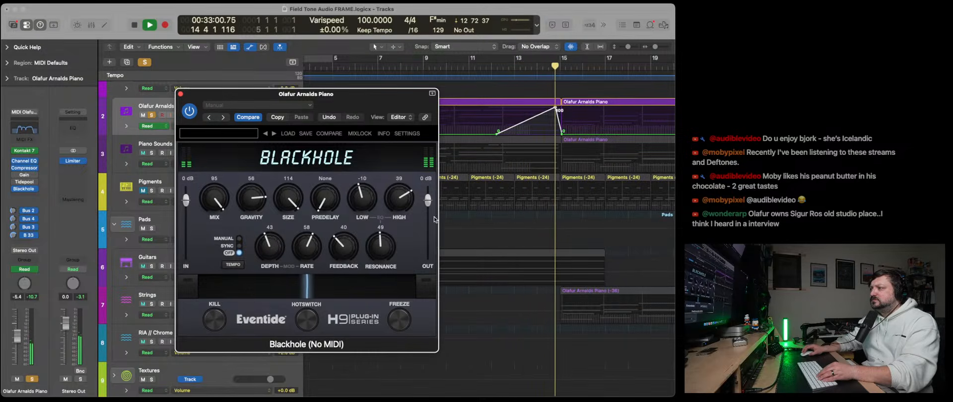
left_click_drag(428, 200, 428, 197)
left_click(482, 64)
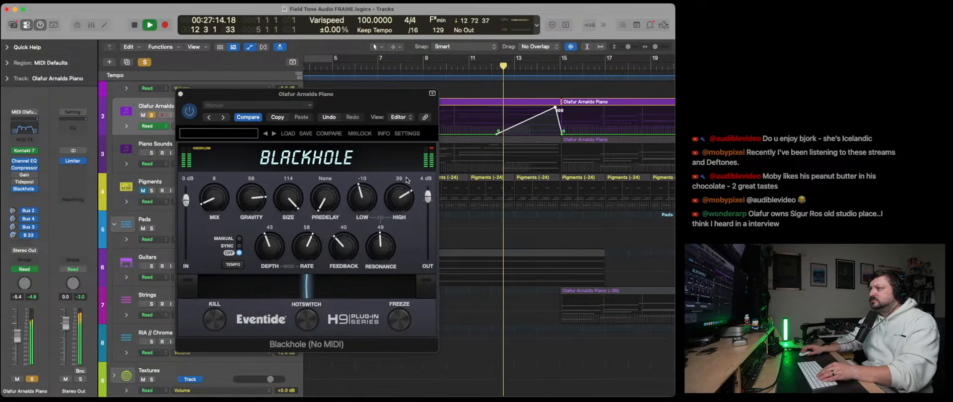
- Move the Blackhole Mix ramp's start earlier to about bar 11.5, replay the swell, and close the Blackhole window
left_click_drag(496, 134, 484, 134)
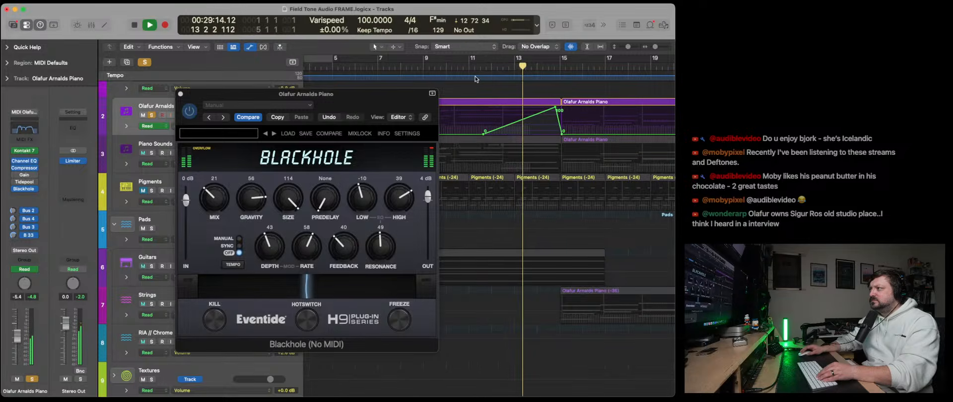
left_click(475, 64)
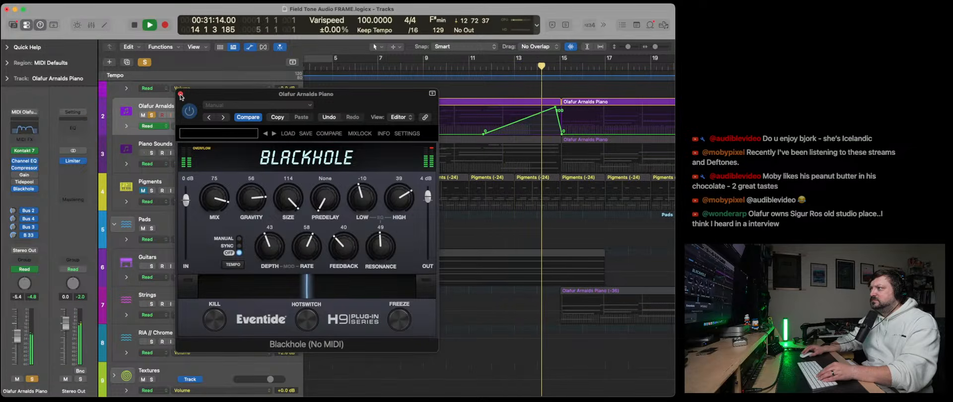
left_click(181, 95)
key("space")
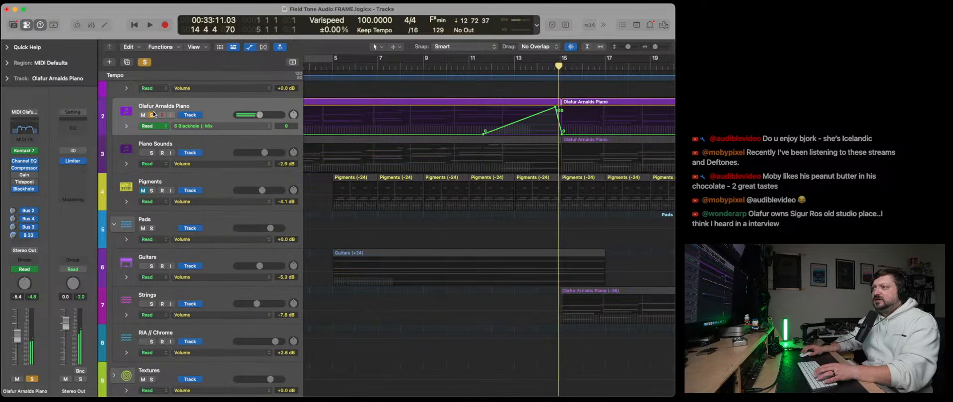
- Unsolo the Olafur Arnalds Piano, hide the automation, and play the full arrangement from the beginning
left_click(250, 46)
key("Return")
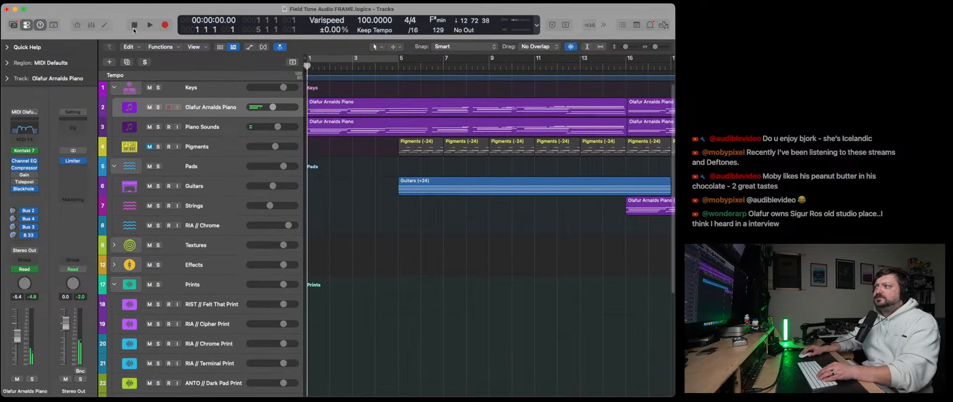
key("space")
left_click_drag(656, 46, 653, 49)
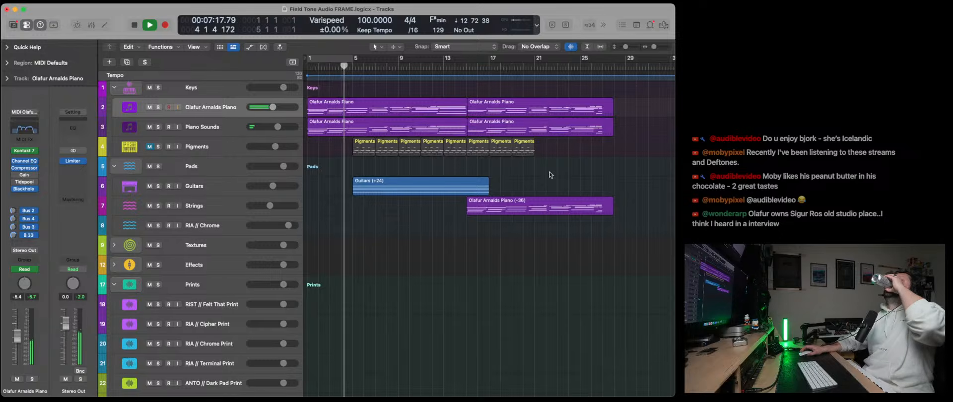
- Automate the Guitars volume to drop to -32.2 dB at bar 5 and rise to -5.3 dB around bar 9, then hide the automation
left_click(252, 48)
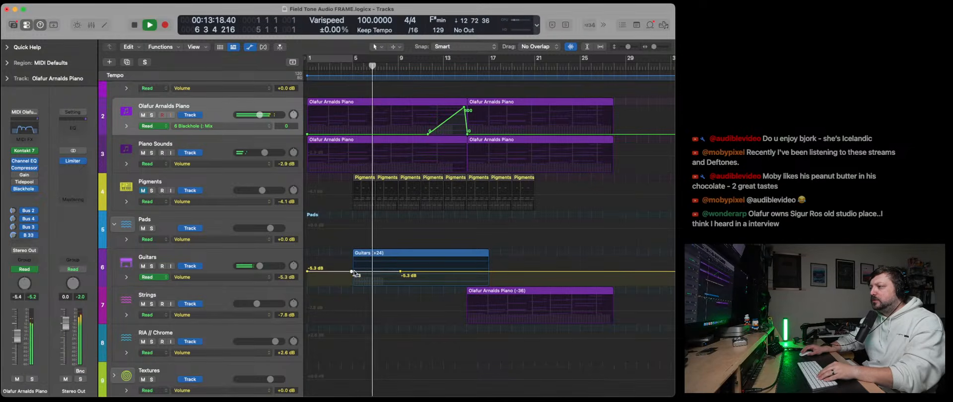
left_click_drag(354, 272, 354, 279)
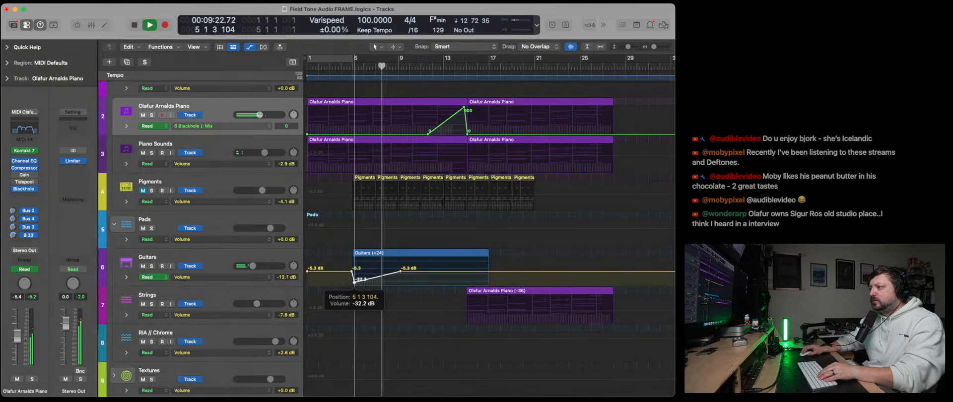
left_click_drag(655, 46, 657, 46)
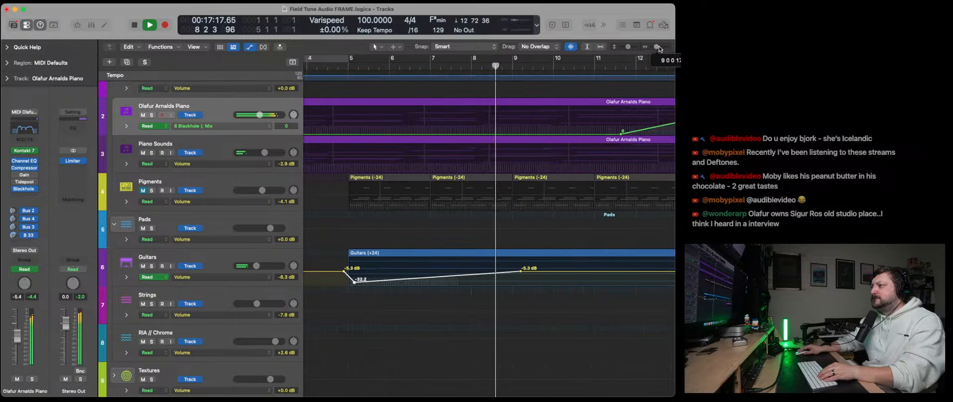
left_click_drag(354, 282, 348, 282)
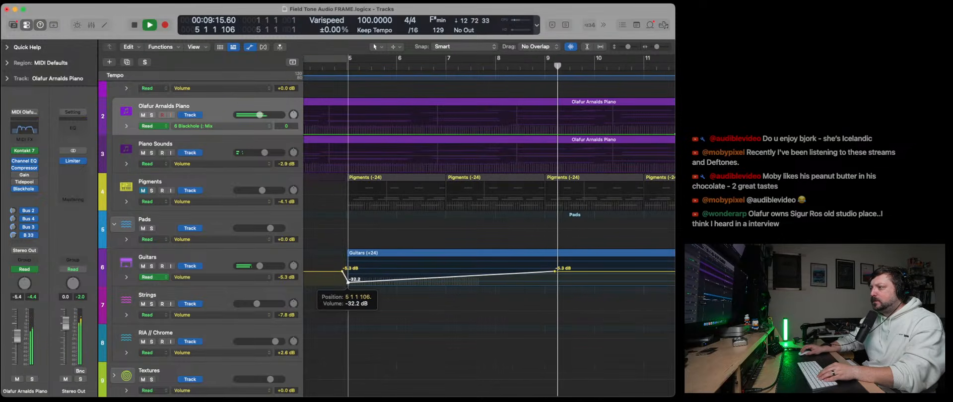
scroll(447, 291, "right", 1)
key("a")
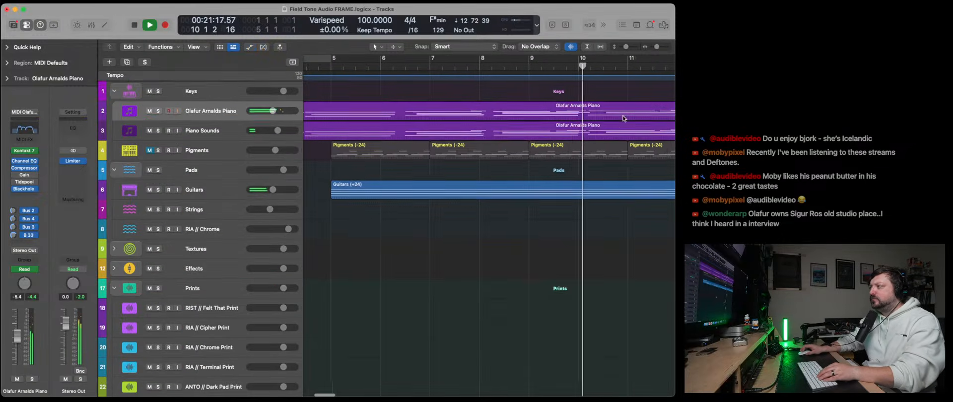
- Listen to the arrangement through the bar 15 transition and stop playback in bar 16
left_click_drag(657, 46, 655, 47)
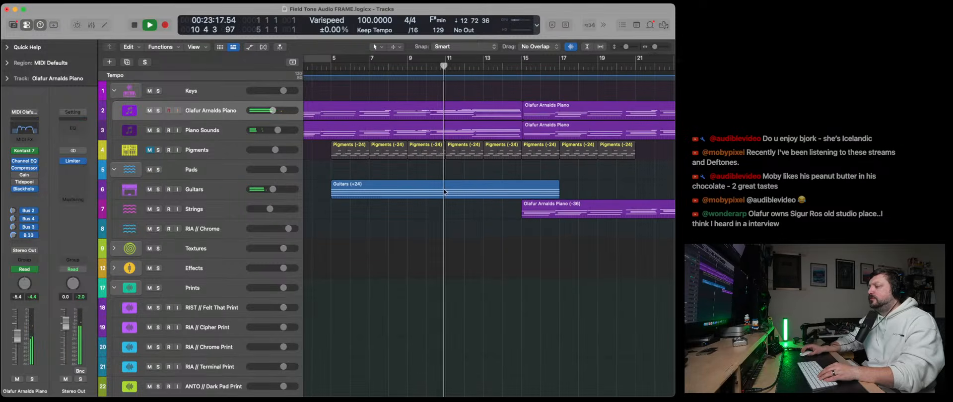
scroll(457, 229, "down", 1)
scroll(457, 230, "down", 1)
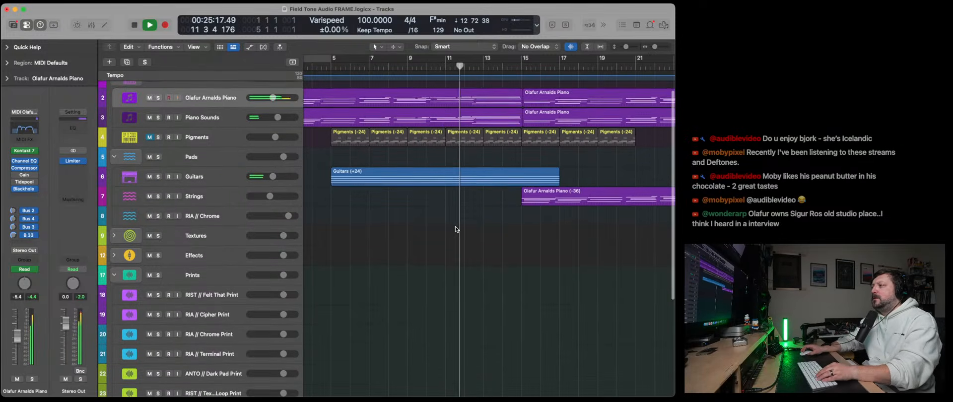
scroll(457, 229, "down", 4)
scroll(456, 229, "up", 5)
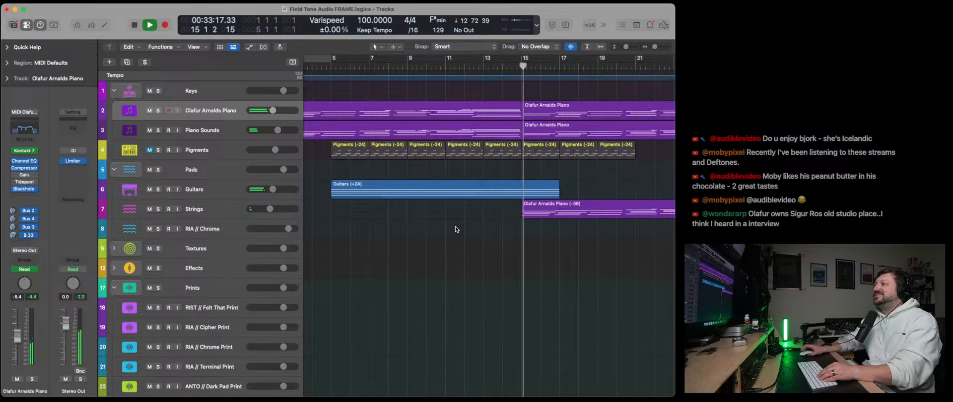
scroll(529, 112, "left", 3)
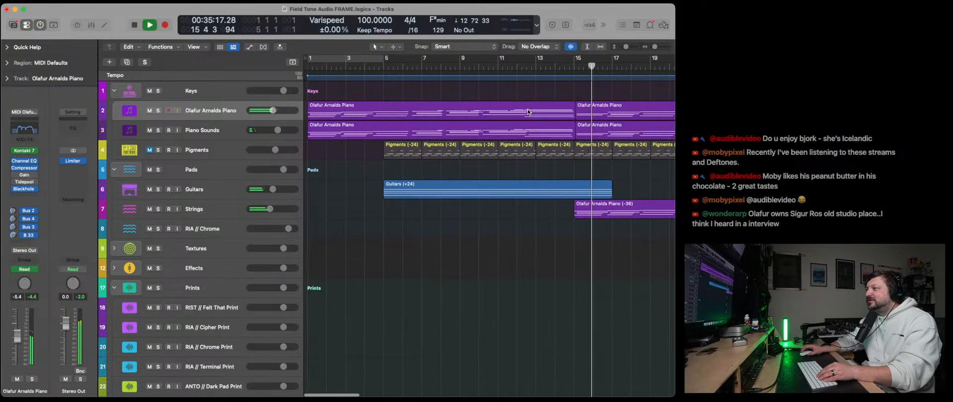
key("space")
- Open the two piano regions at bar 15 together in the Piano Roll and examine where their notes start
left_click_drag(585, 95, 589, 141)
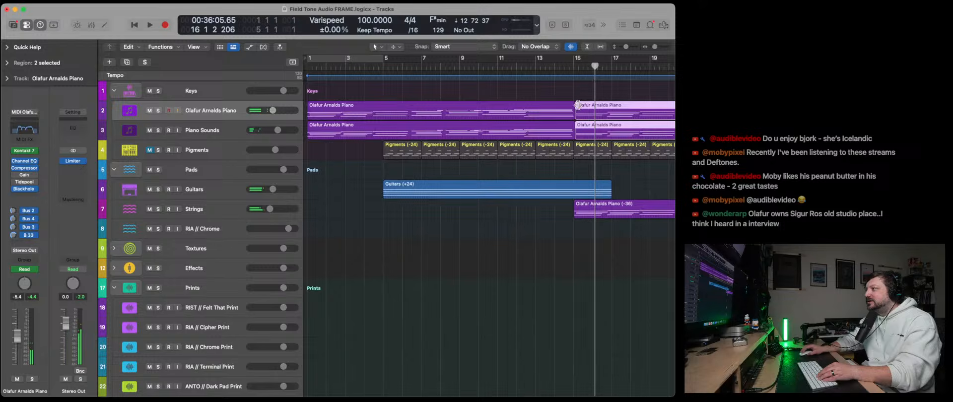
left_click_drag(657, 47, 663, 48)
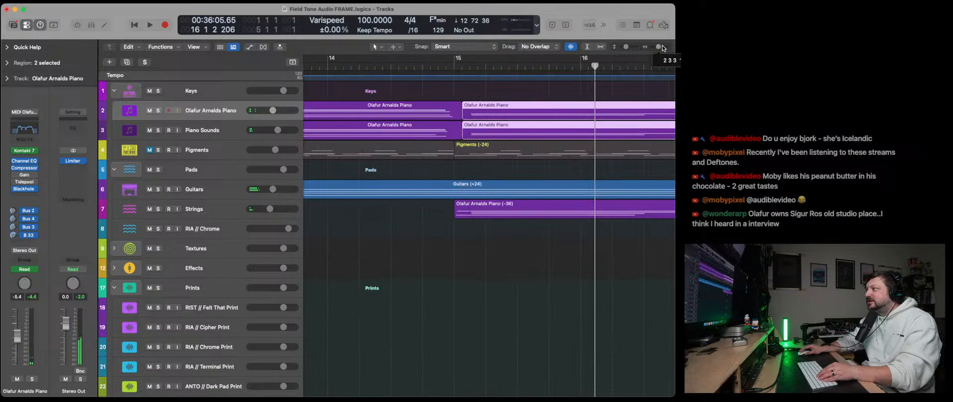
double_click(470, 121)
scroll(394, 308, "down", 5)
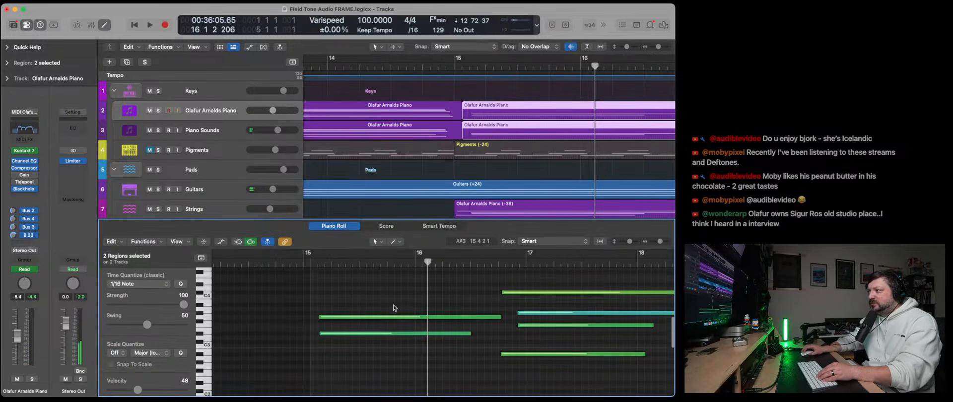
scroll(499, 298, "down", 1)
left_click(507, 350)
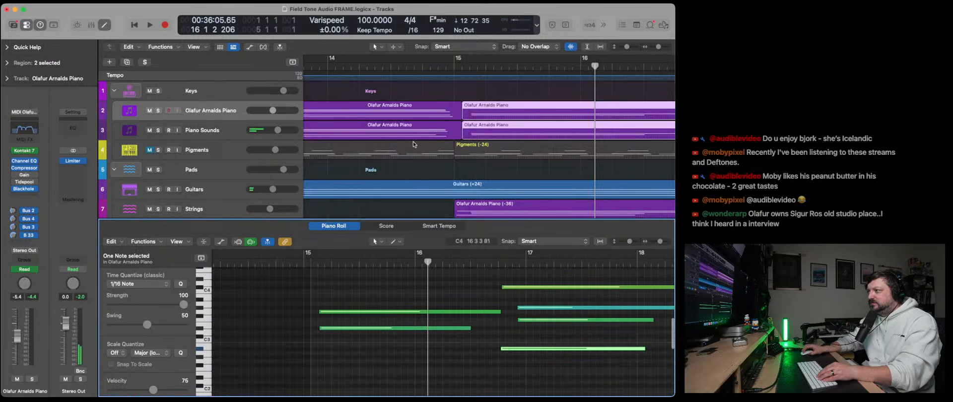
- Delete the second regions, starting around bar 15, from the Olafur Arnalds Piano and Piano Sounds tracks
scroll(496, 154, "left", 10)
left_click_drag(656, 47, 652, 48)
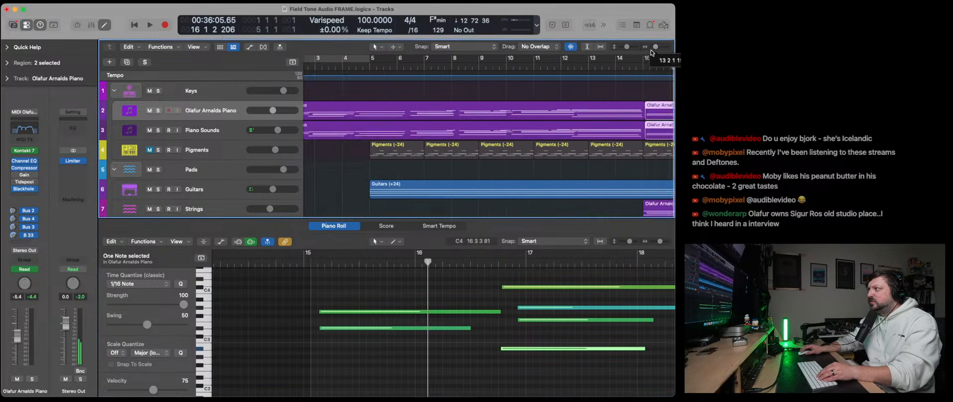
scroll(390, 115, "left", 5)
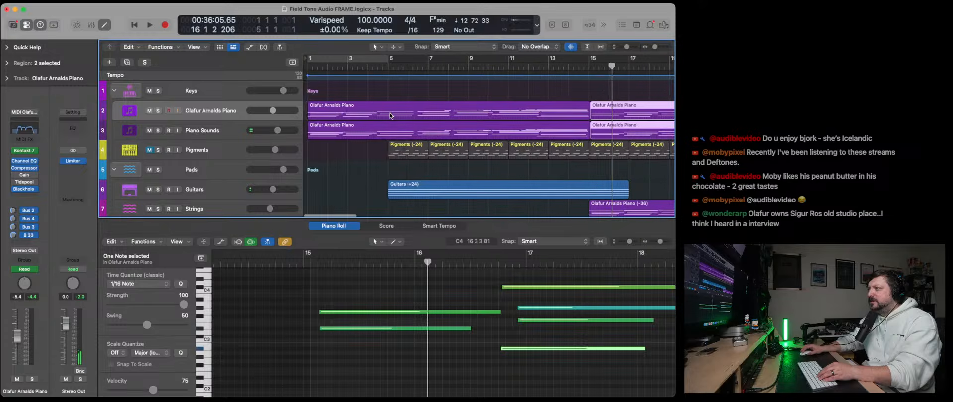
left_click_drag(635, 130, 638, 132)
key("Delete")
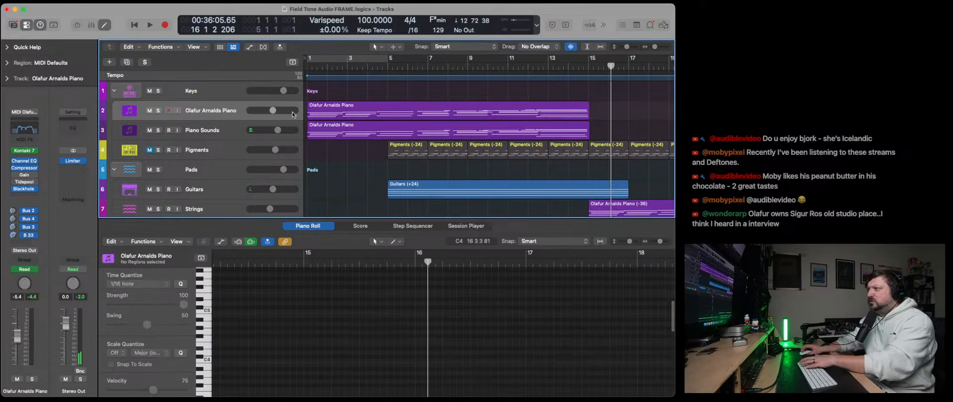
- Trim the ends of the two opening piano regions to bar 15 and paste copies of both regions at bar 15
left_click_drag(348, 92, 380, 131)
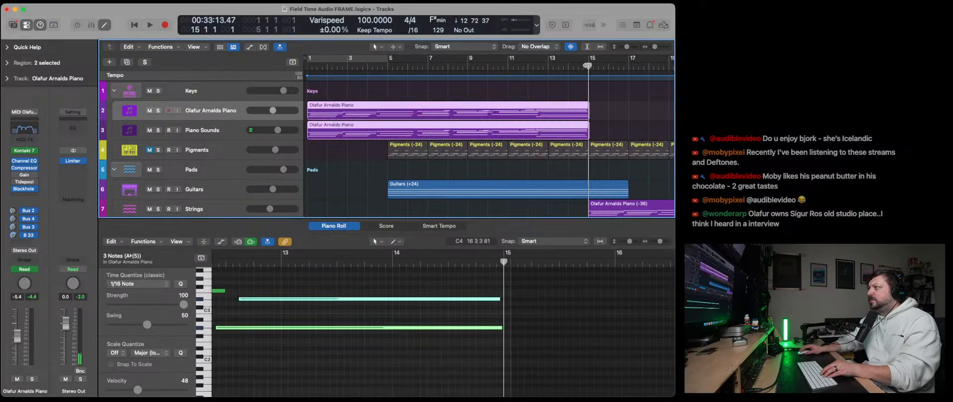
left_click_drag(655, 47, 662, 48)
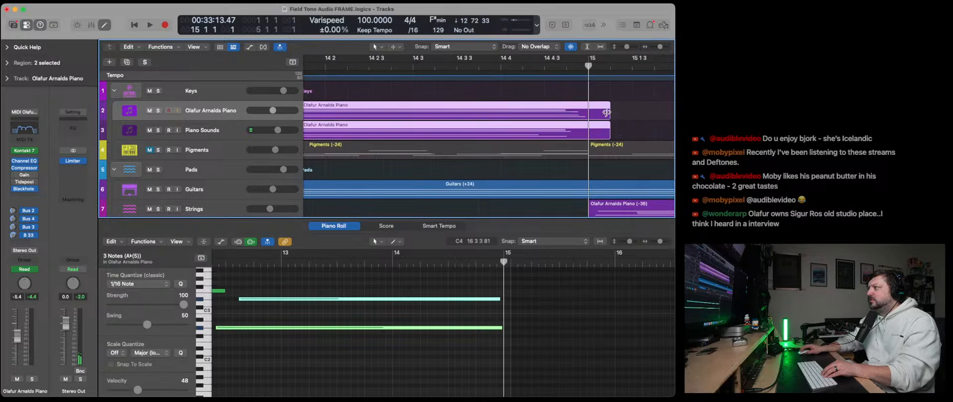
left_click_drag(607, 112, 585, 116)
key("super+v")
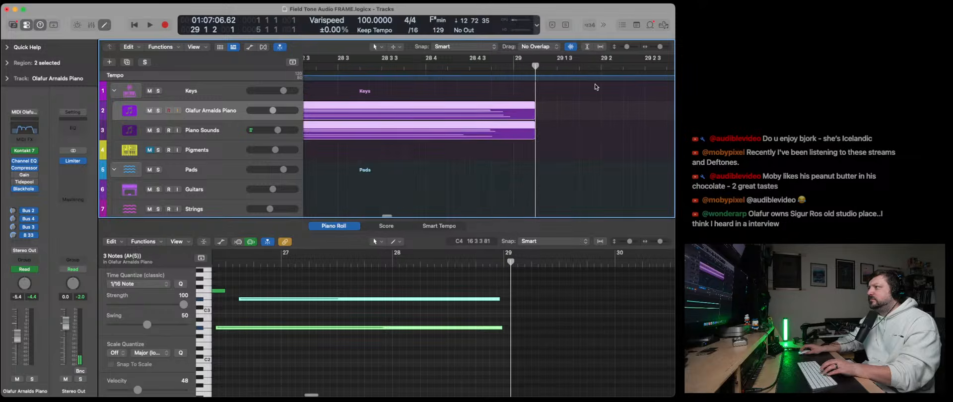
- Play the arrangement from the beginning, close the Piano Roll, and look over the tracks around bar 15
left_click_drag(661, 47, 655, 46)
left_click(134, 26)
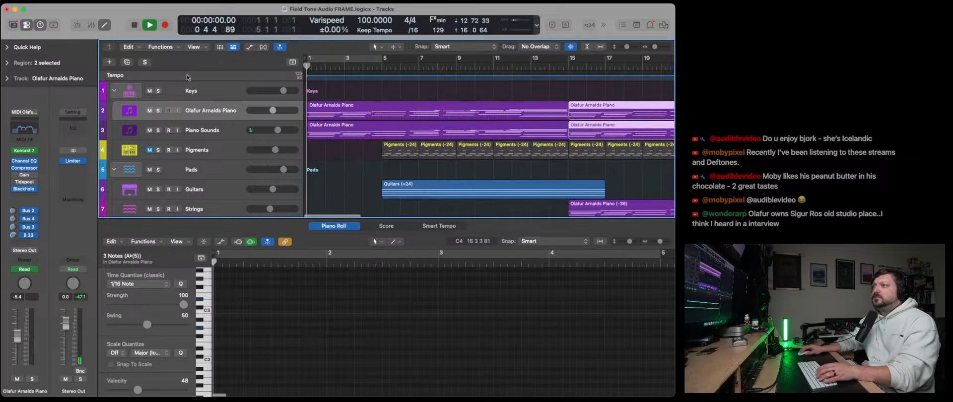
key("space")
key("x")
key("x")
scroll(336, 250, "down", 5)
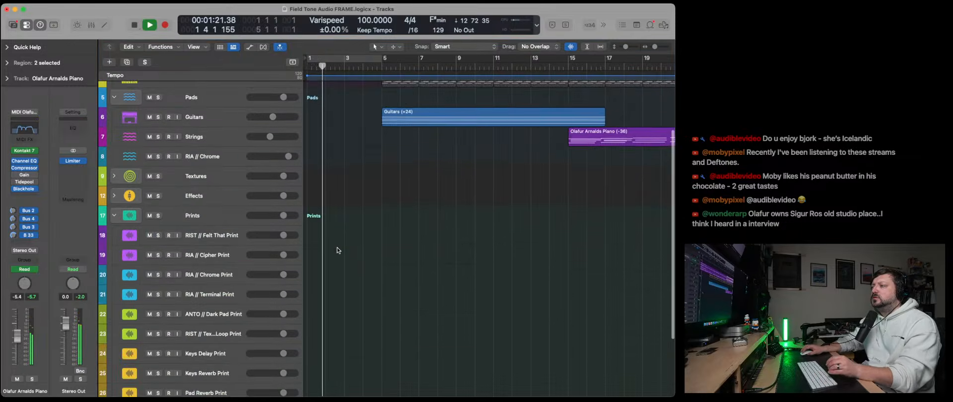
scroll(336, 252, "up", 5)
scroll(337, 252, "right", 1)
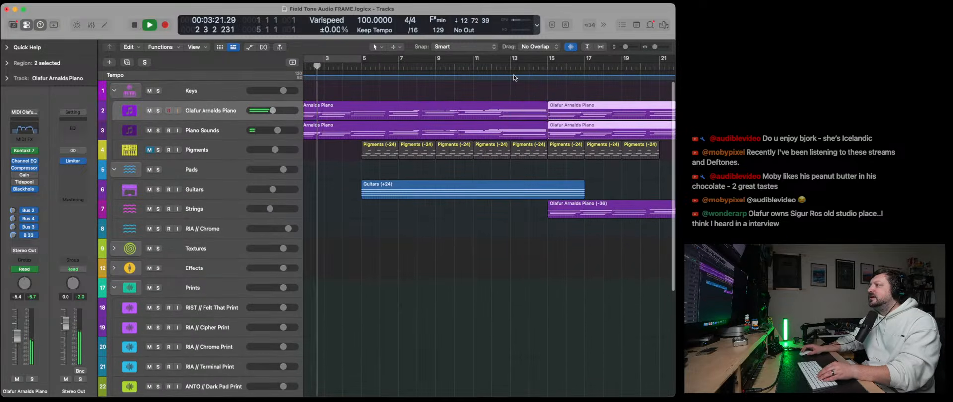
- Show automation on the Flutters Print track and pull its Pad Reverb send down to −∞ dB across the gap between bars 13 and 15
key("space")
left_click(510, 67)
scroll(558, 278, "down", 5)
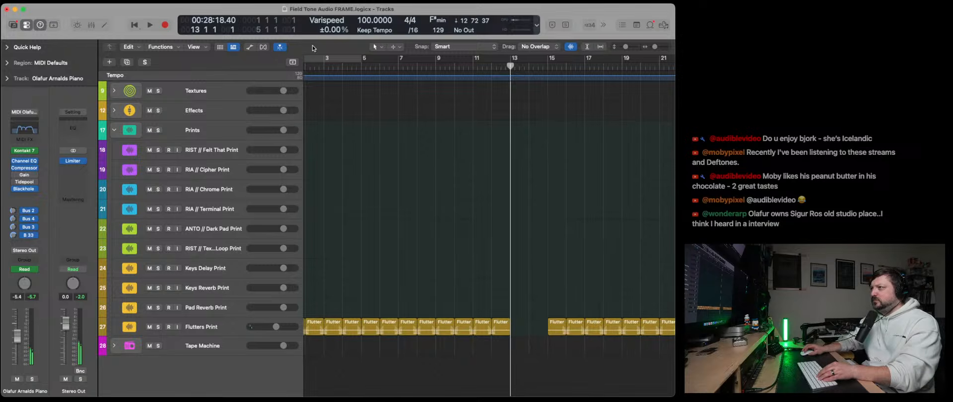
left_click(137, 25)
left_click(247, 47)
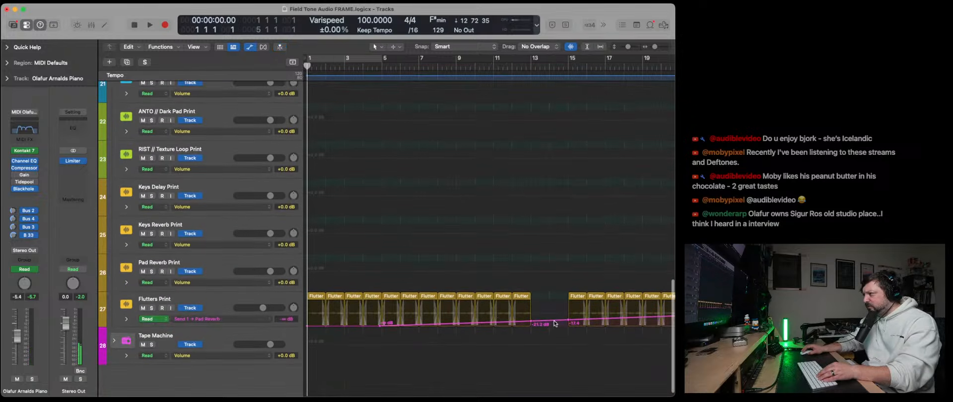
left_click_drag(555, 324, 554, 333)
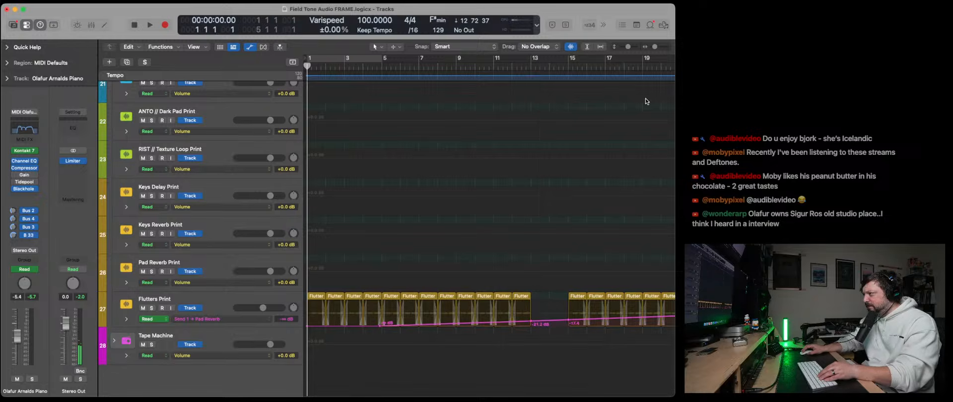
left_click_drag(656, 52, 657, 52)
scroll(581, 263, "right", 5)
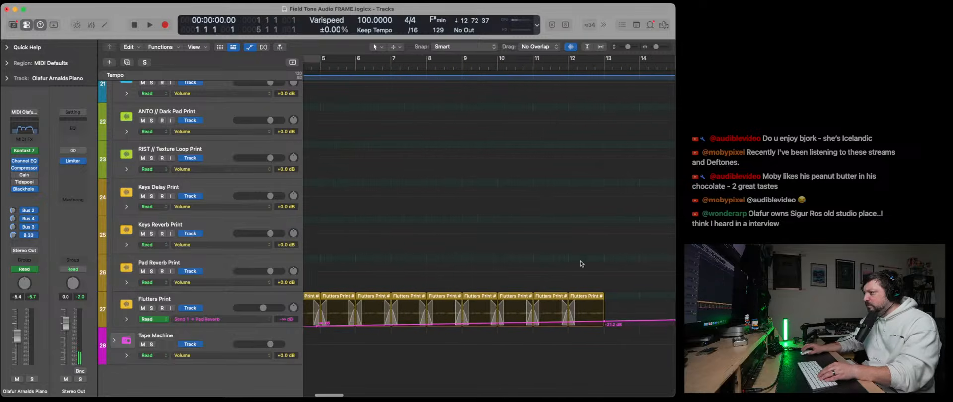
left_click_drag(516, 326, 576, 326)
left_click_drag(658, 50, 659, 48)
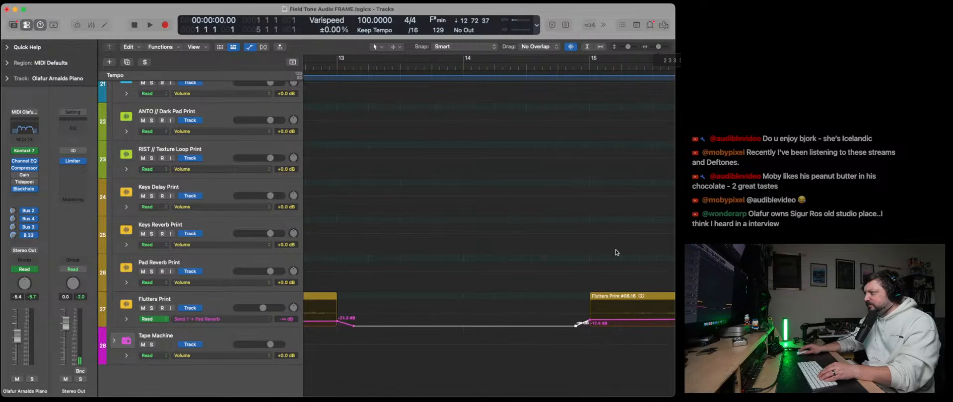
- Align the send automation drop with the region edges at bars 13 and 15, and hide the automation
left_click_drag(576, 326, 590, 326)
left_click_drag(355, 328, 337, 326)
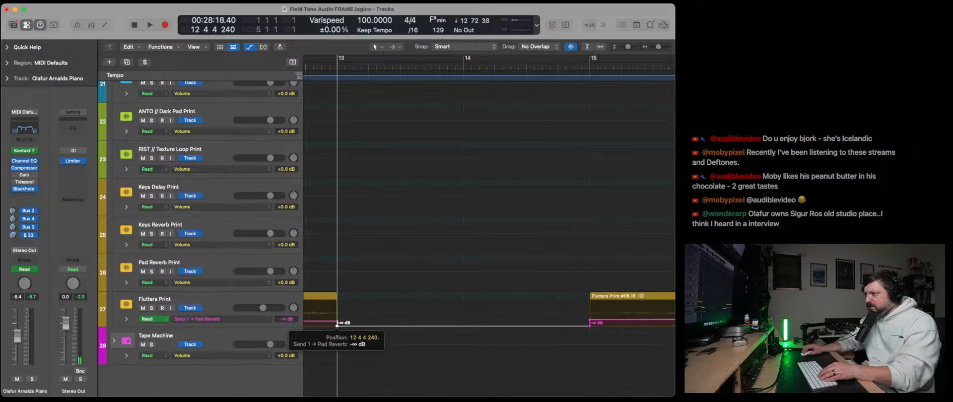
key("Return")
key("a")
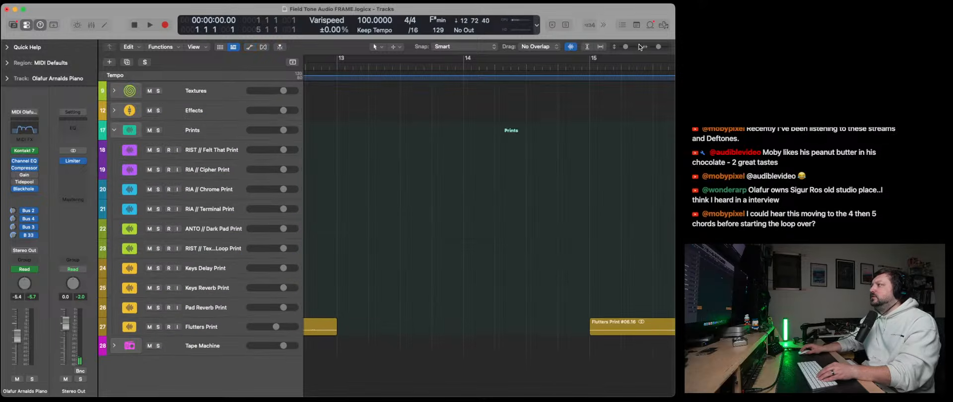
- Play the arrangement from the beginning and set the Guitars region's transpose to +36
left_click_drag(658, 48, 650, 54)
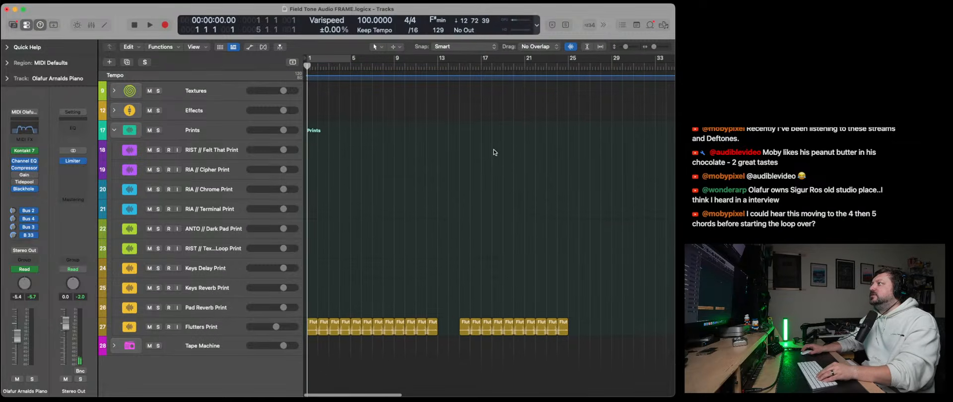
scroll(494, 150, "up", 5)
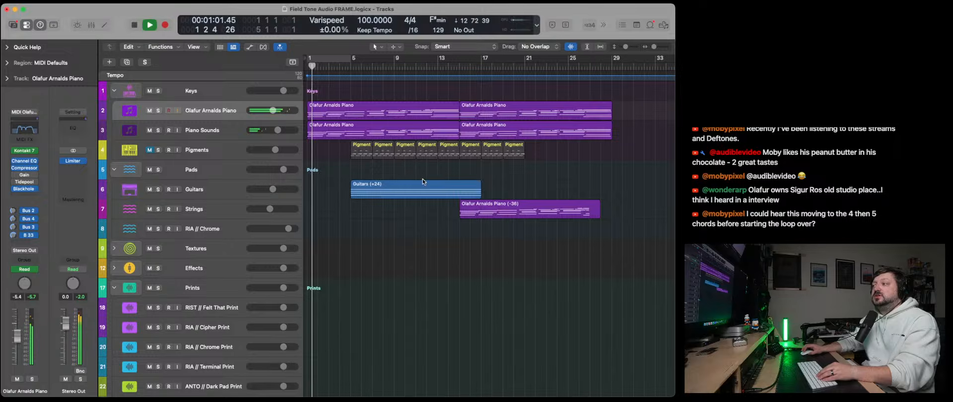
left_click_drag(655, 47, 657, 50)
scroll(467, 207, "left", 2)
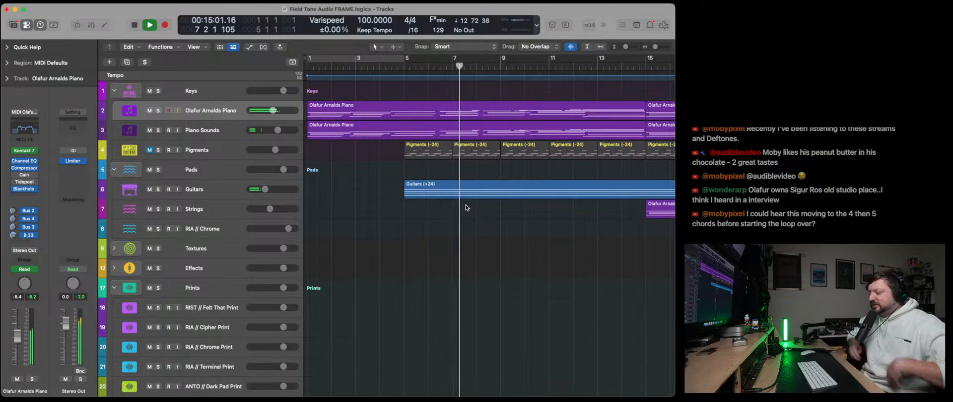
left_click(467, 193)
left_click(18, 80)
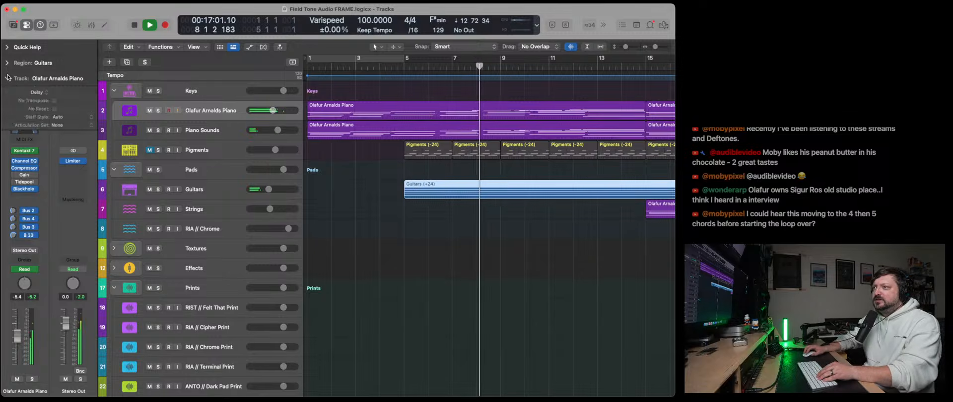
left_click(7, 62)
double_click(61, 107)
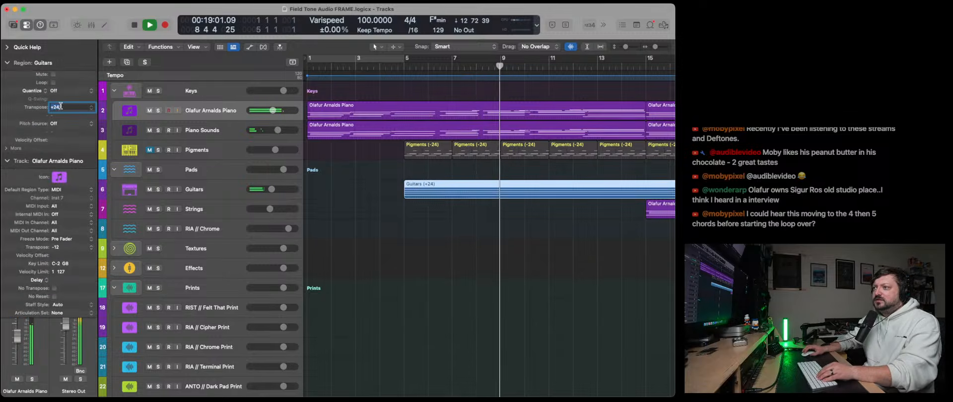
type("36")
key("Return")
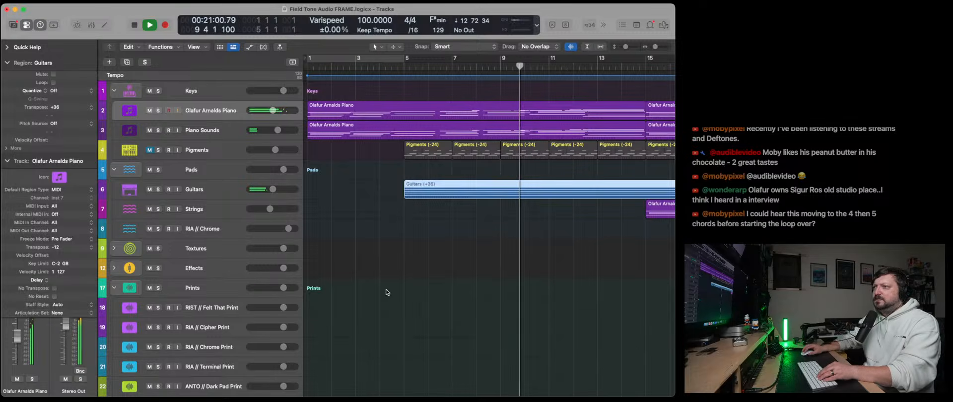
left_click(494, 251)
- Listen through the transition at bar 15 while looking over the Flutters Print, Guitars and Strings tracks
scroll(494, 251, "right", 5)
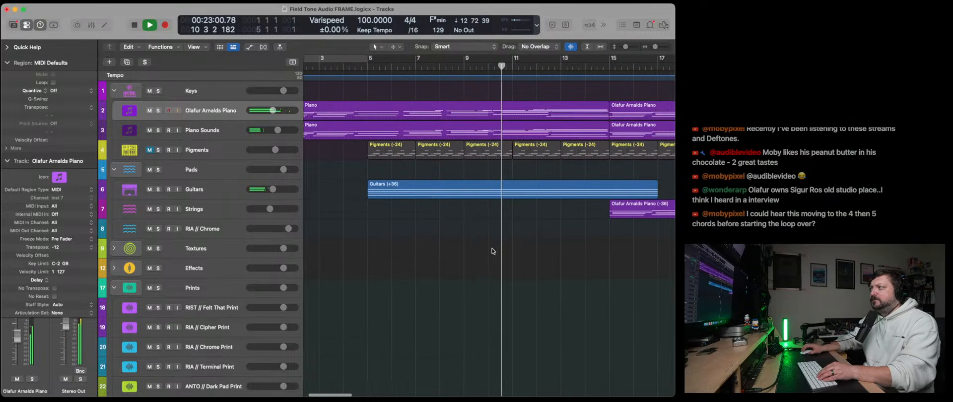
scroll(492, 252, "down", 2)
scroll(492, 252, "down", 5)
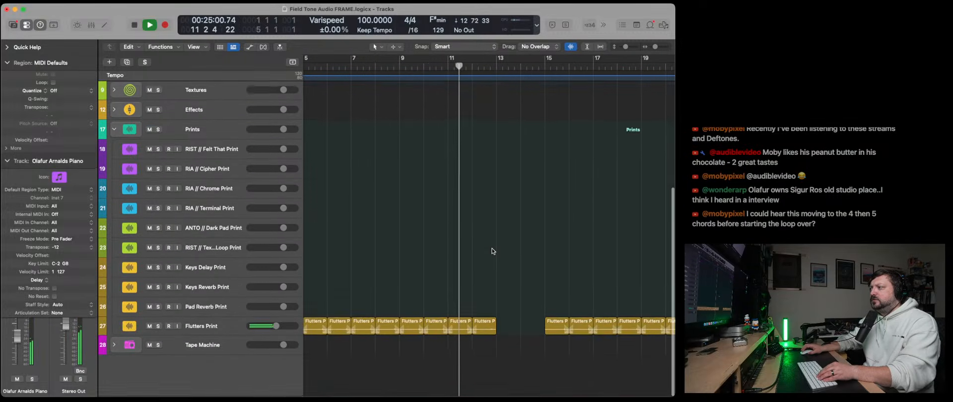
scroll(492, 252, "up", 6)
scroll(492, 251, "down", 2)
scroll(492, 251, "down", 4)
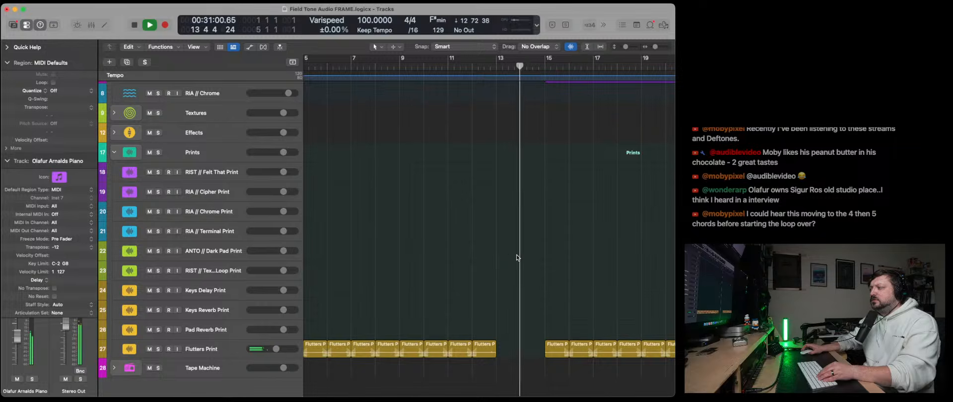
scroll(518, 258, "up", 6)
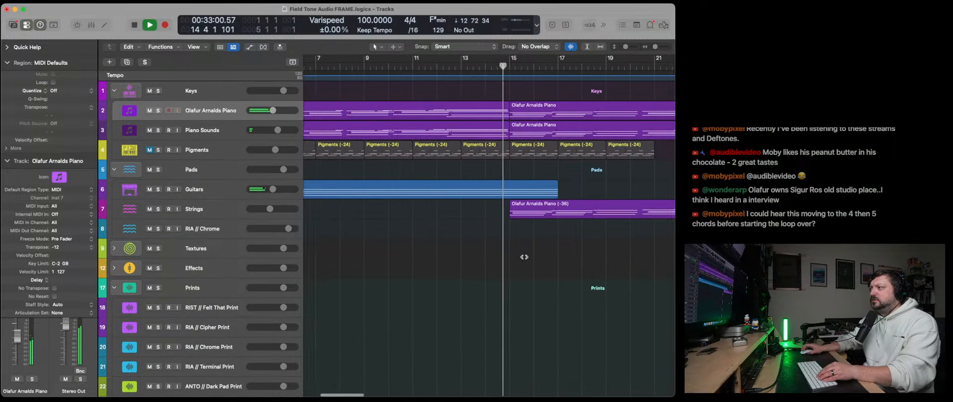
scroll(524, 257, "down", 7)
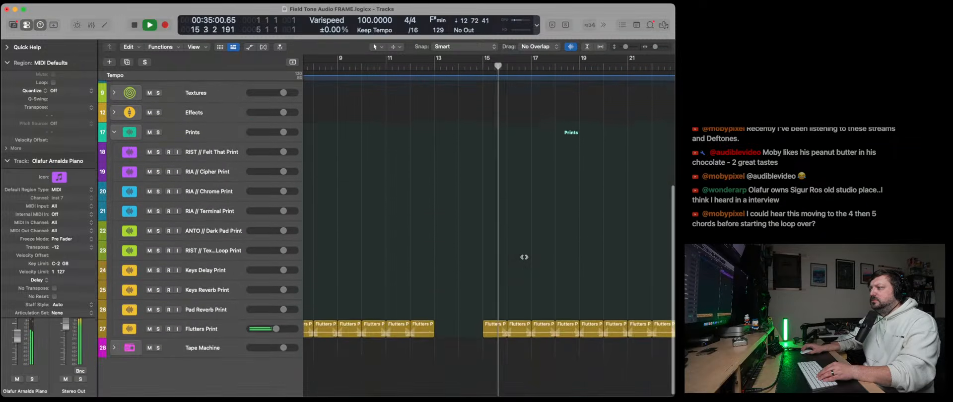
scroll(524, 257, "up", 5)
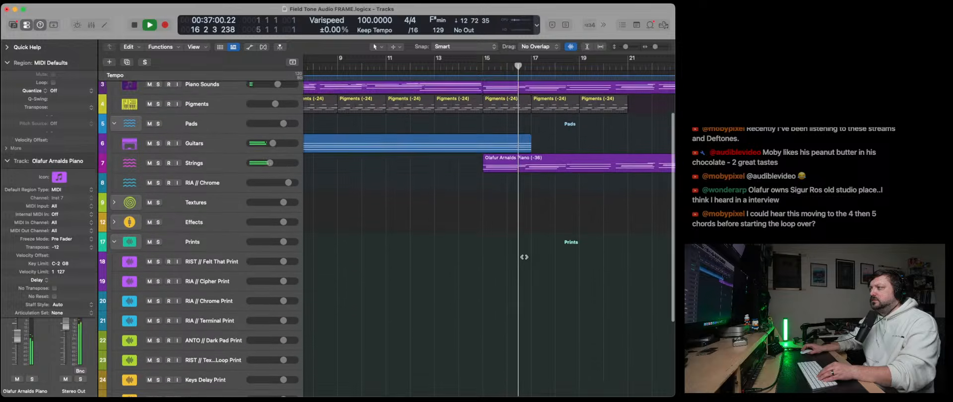
scroll(525, 257, "up", 2)
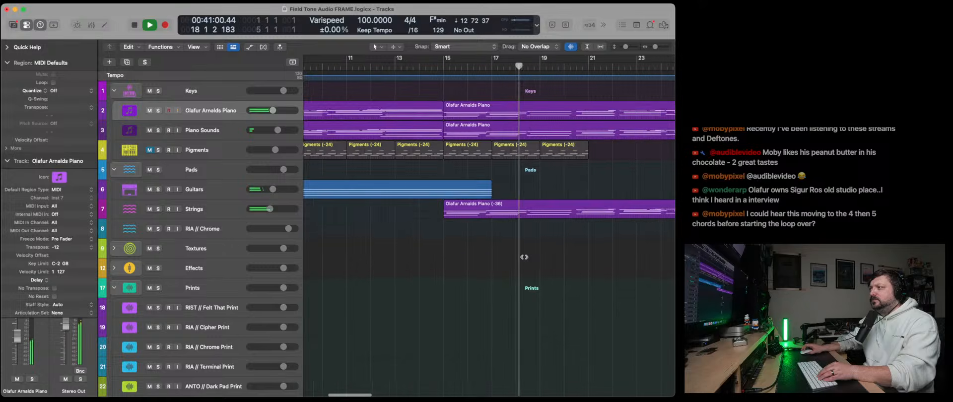
scroll(525, 257, "up", 1)
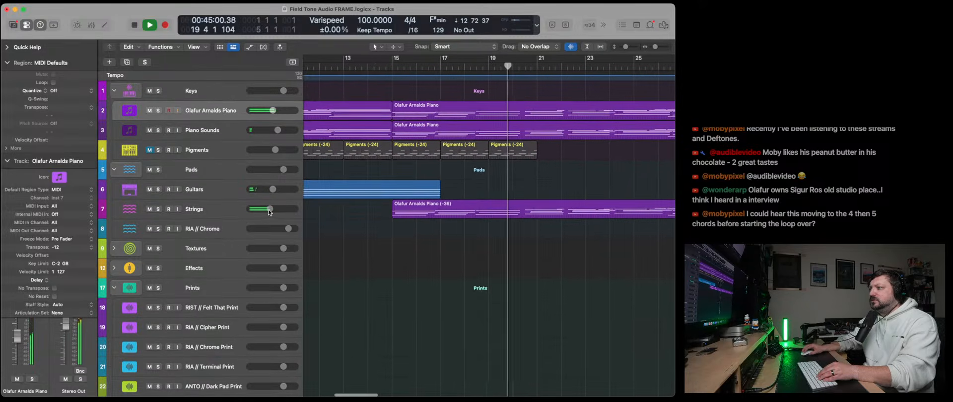
- Raise the Strings track volume to -2.2 dB during playback
left_click_drag(270, 209, 272, 209)
left_click(225, 211)
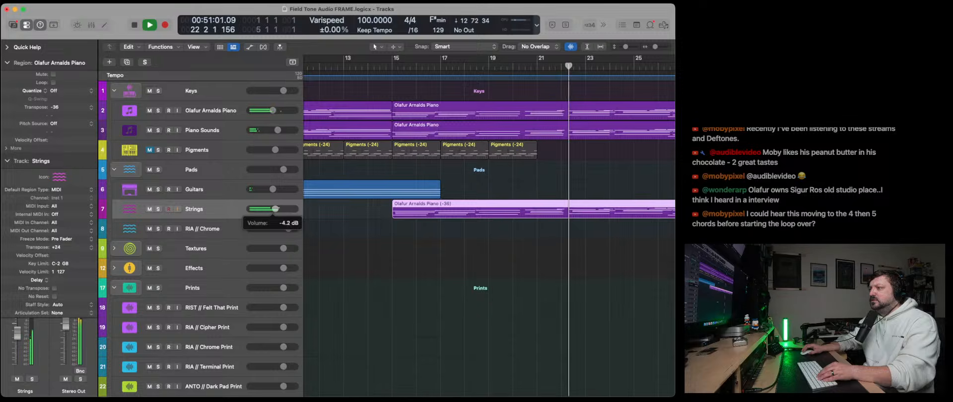
scroll(371, 229, "right", 5)
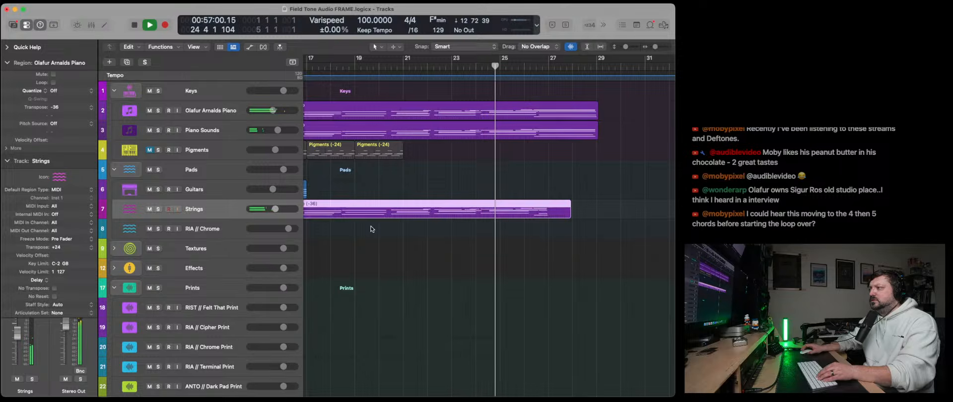
left_click_drag(275, 209, 276, 209)
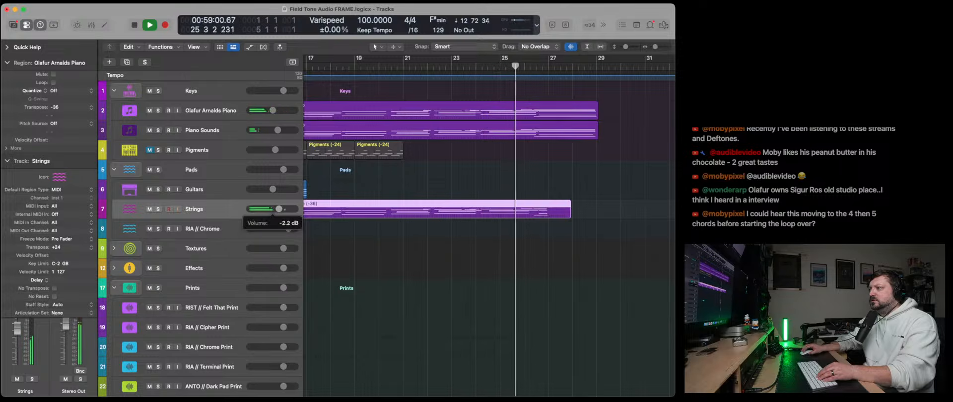
- Stop playback and extend the Flutters Print part to bar 27 by pasting copies of two of its regions at bar 25
scroll(540, 303, "down", 8)
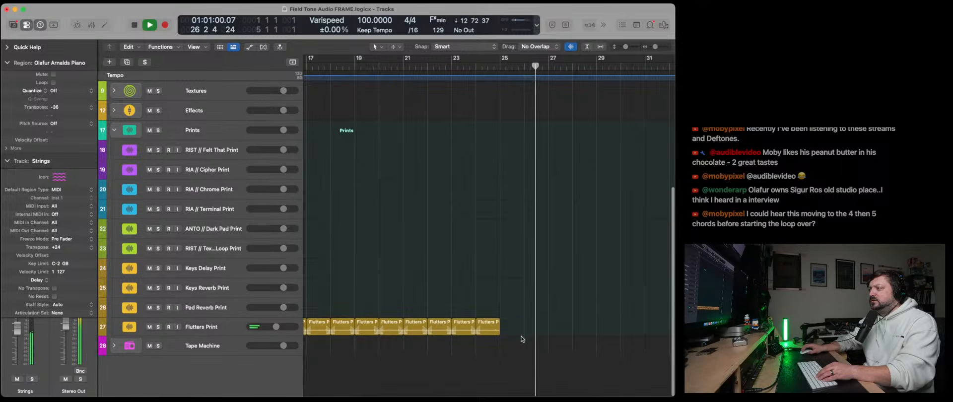
key("space")
left_click_drag(524, 343, 453, 320)
left_click(558, 204)
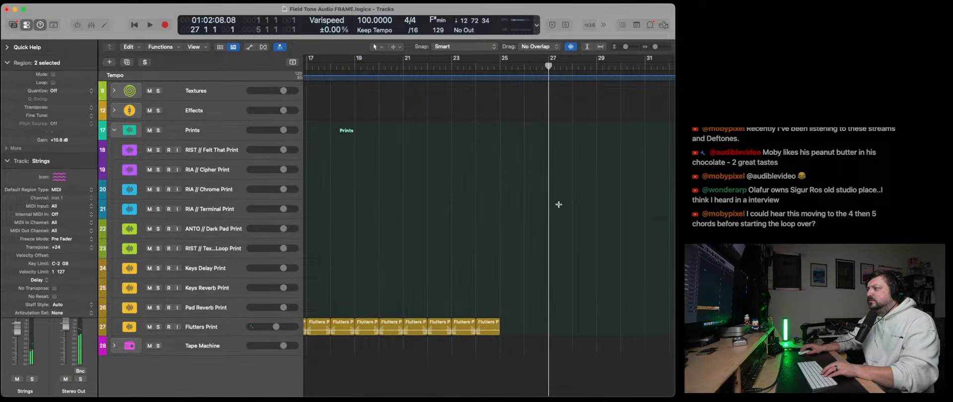
key("super+z")
key("super+z")
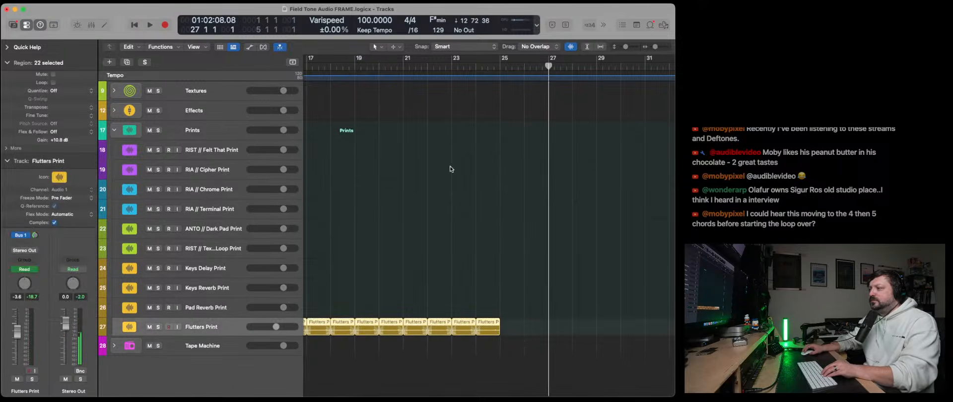
left_click(502, 67)
key("super+v")
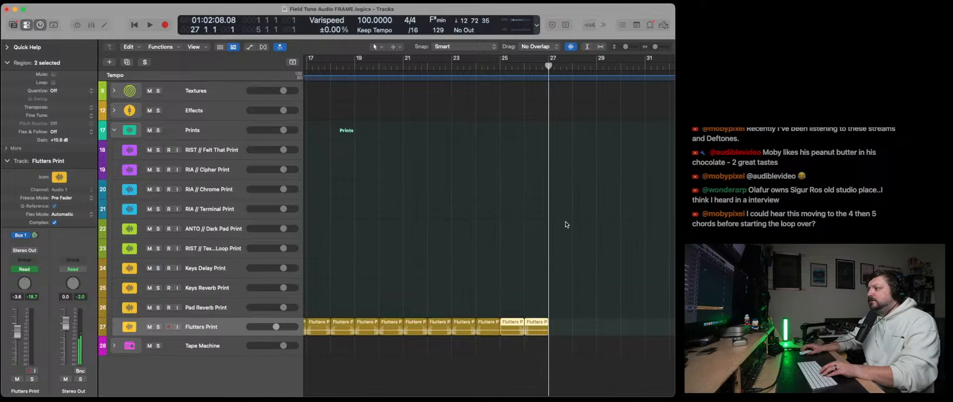
- Replay short passages around bar 26 to find where the piano chord change falls
scroll(566, 223, "up", 6)
key("space")
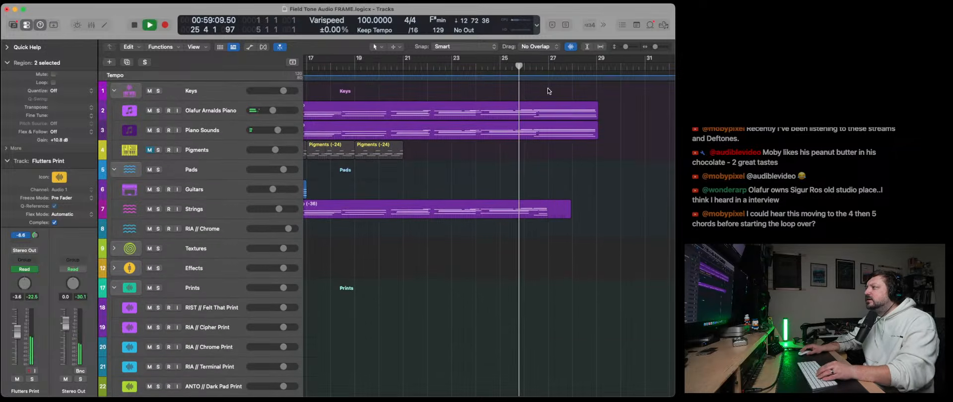
left_click_drag(655, 47, 658, 47)
key("space")
left_click(385, 67)
key("space")
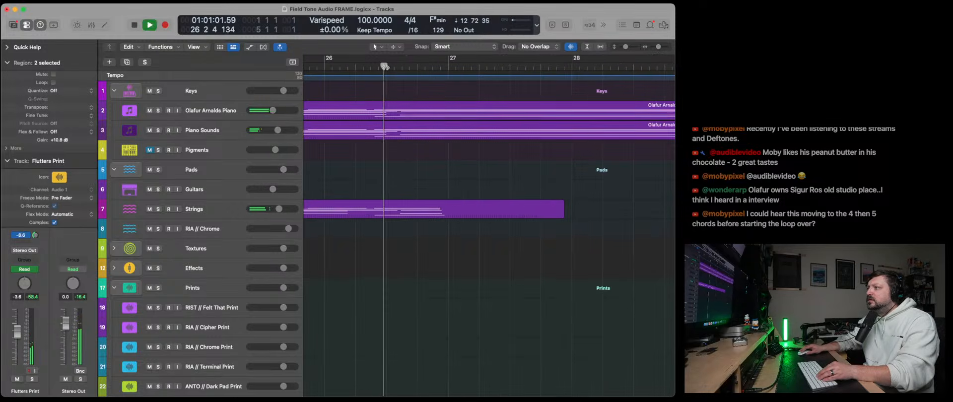
key("space")
left_click(371, 67)
key("space")
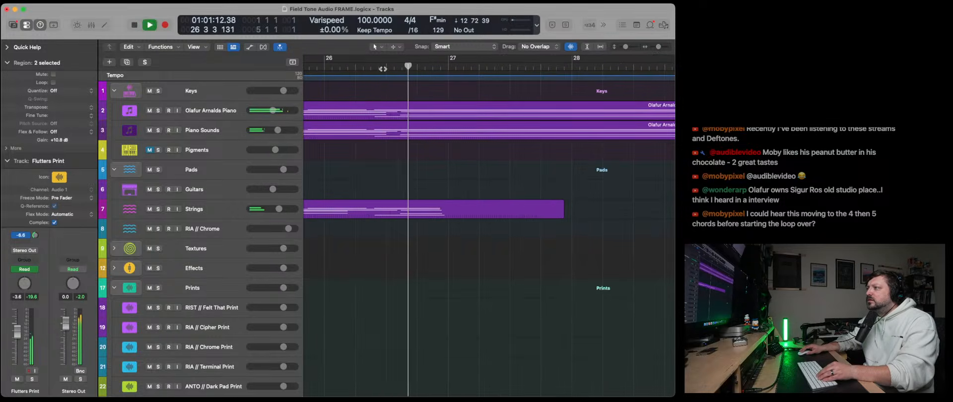
key("space")
left_click(371, 67)
key("space")
key("space")
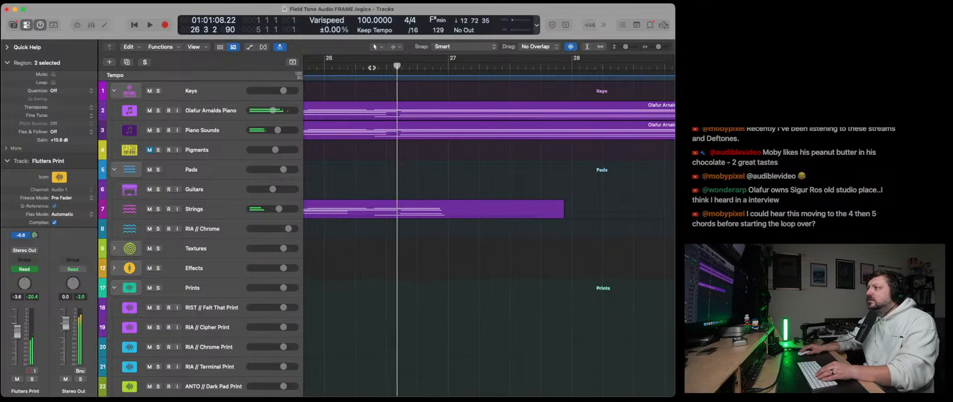
- Create an empty one-bar MIDI region on the Pigments track and move its start to 26 2 3
scroll(310, 233, "left", 2)
left_click(231, 152)
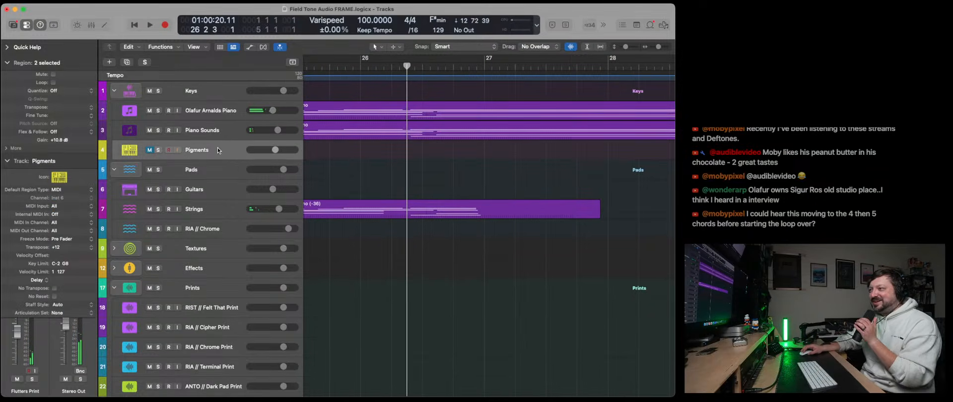
right_click(415, 151)
left_click(426, 156)
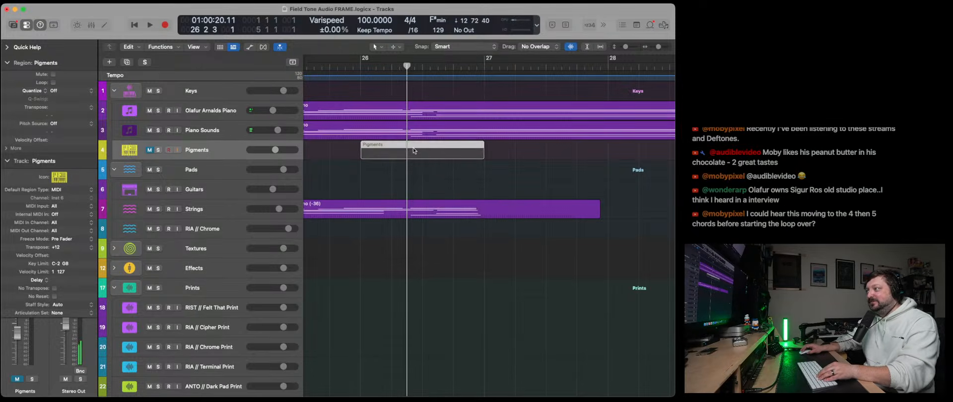
left_click_drag(414, 151, 461, 152)
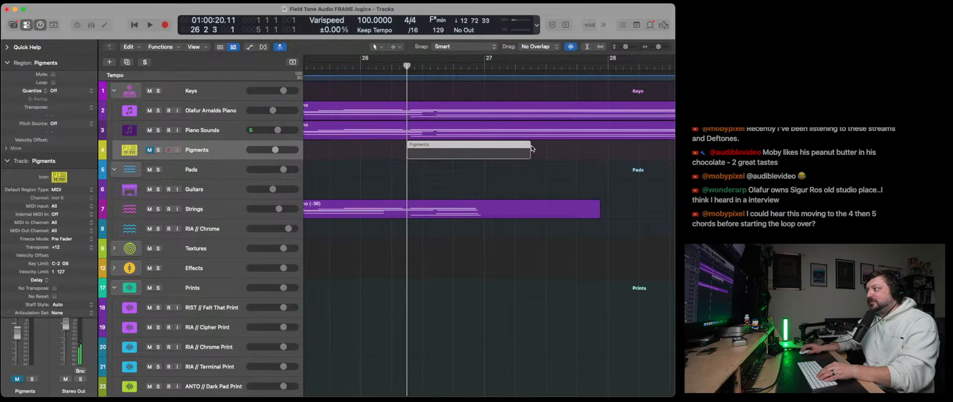
- Unmute the Pigments track and open its new empty region in the Piano Roll
left_click(150, 150)
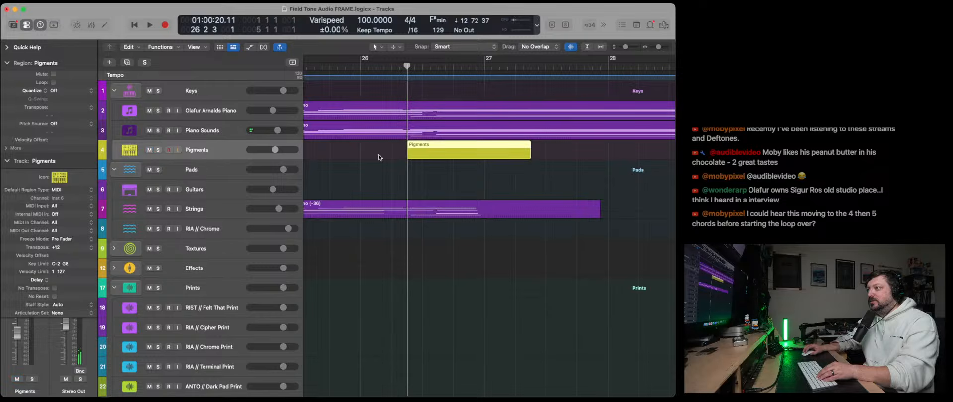
double_click(420, 147)
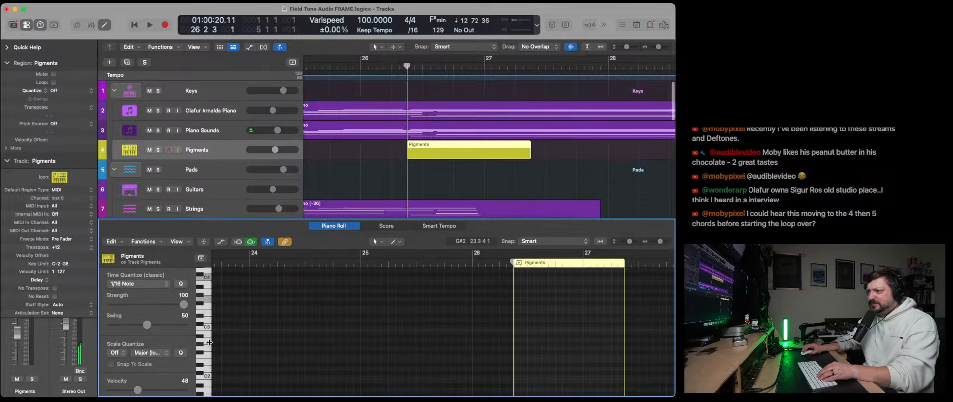
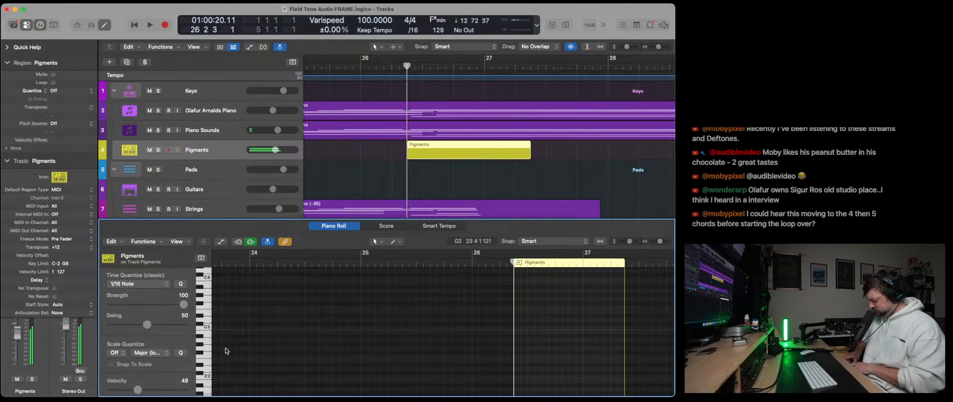
- Stop the transport and audition the arrangement from bar 26, past the end of the Pigments region
key("space")
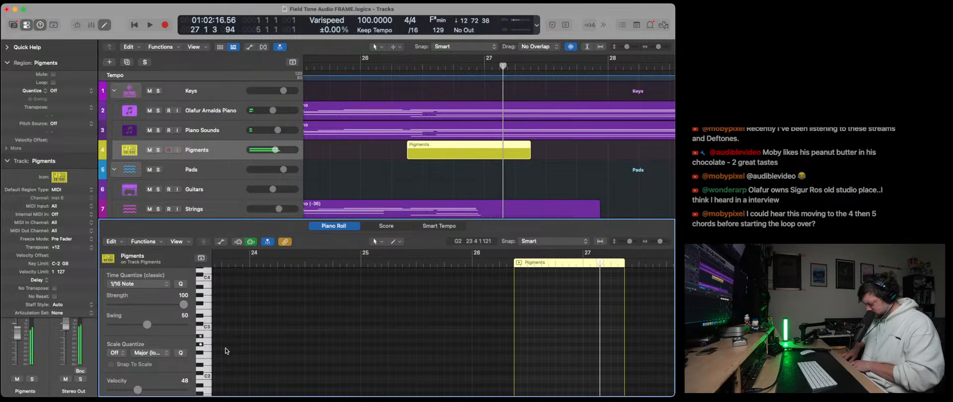
left_click(363, 65)
key("space")
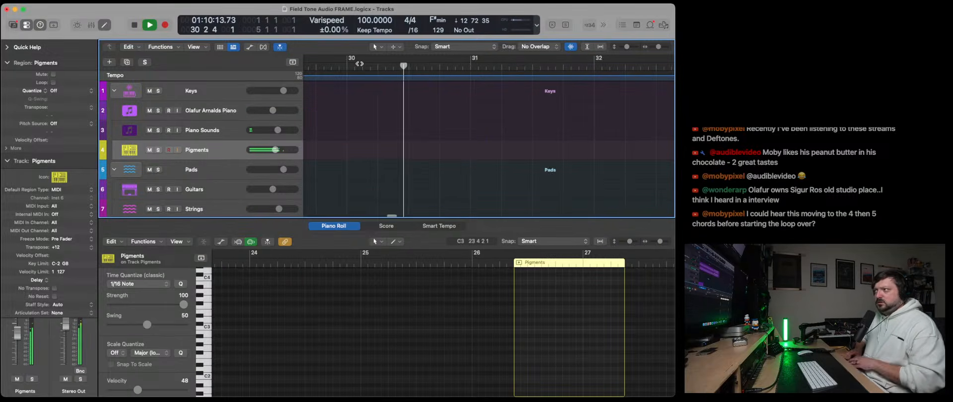
key("space")
- Play the song briefly from bar 1 and open the first Olafur Arnalds Piano region in the Piano Roll
scroll(386, 104, "left", 10)
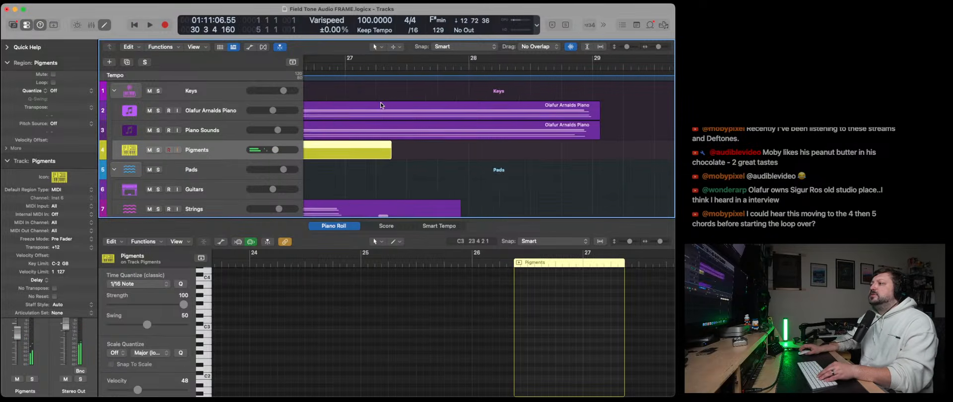
left_click_drag(658, 47, 652, 50)
key("x")
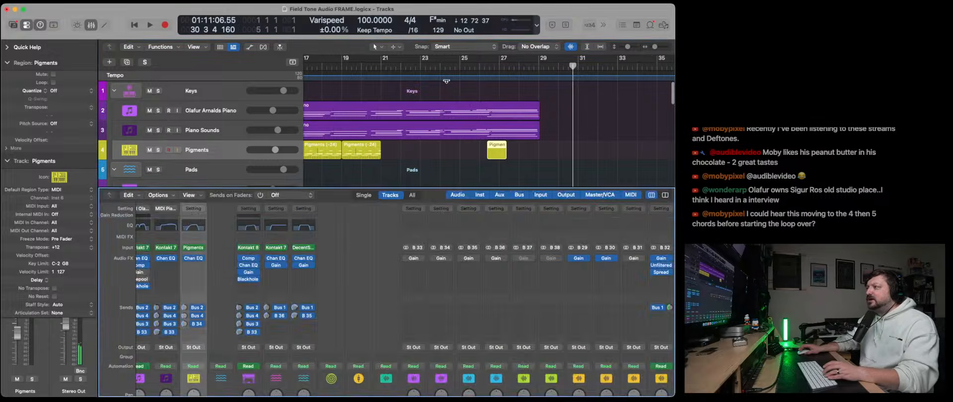
key("x")
scroll(314, 90, "left", 10)
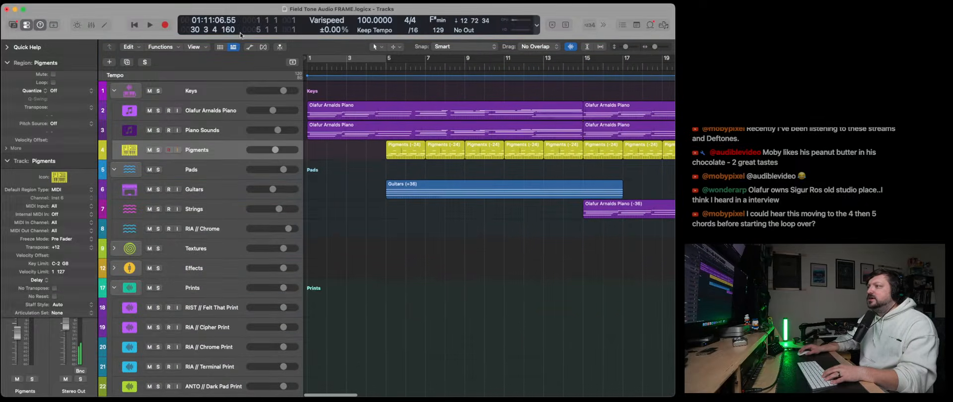
left_click(131, 26)
key("space")
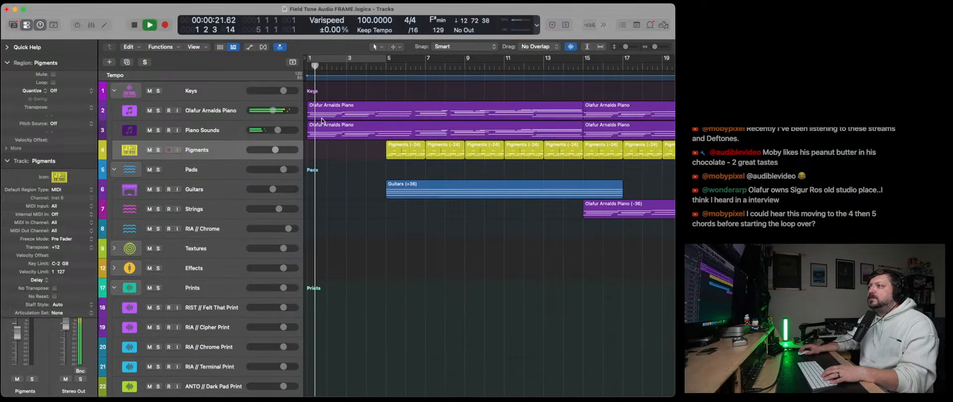
double_click(319, 116)
key("space")
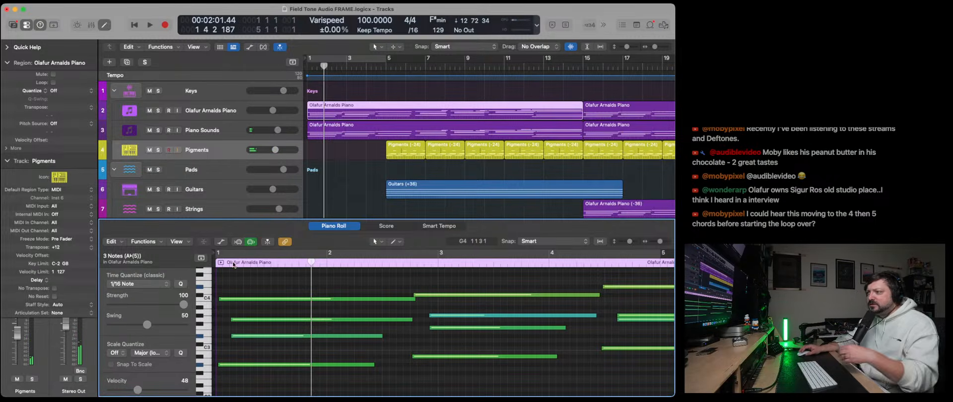
- Audition the lowest note of each chord in the first Olafur Arnalds Piano region, from bar 1 to bar 12
left_click(245, 365)
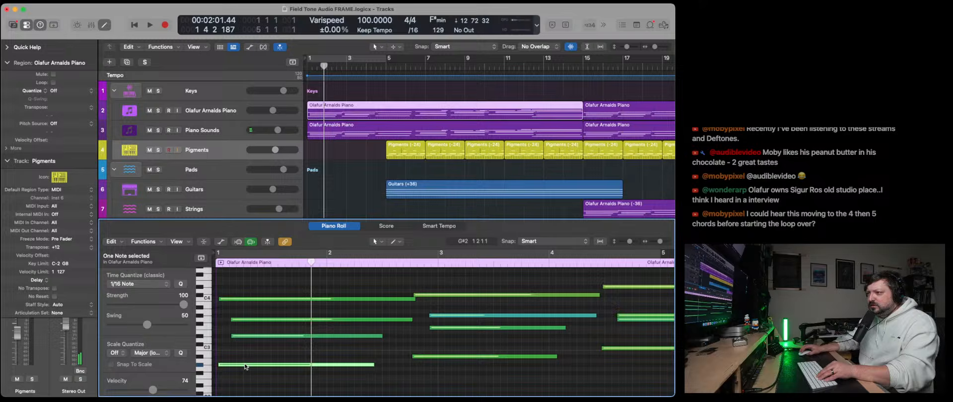
left_click(423, 356)
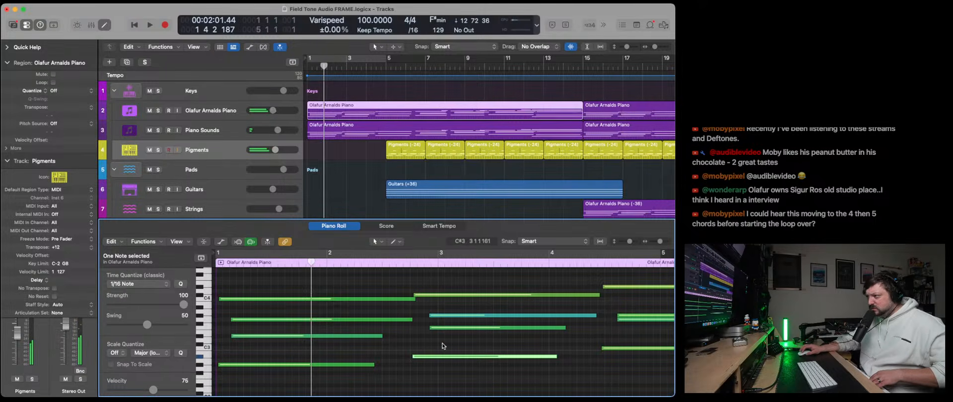
left_click(603, 348)
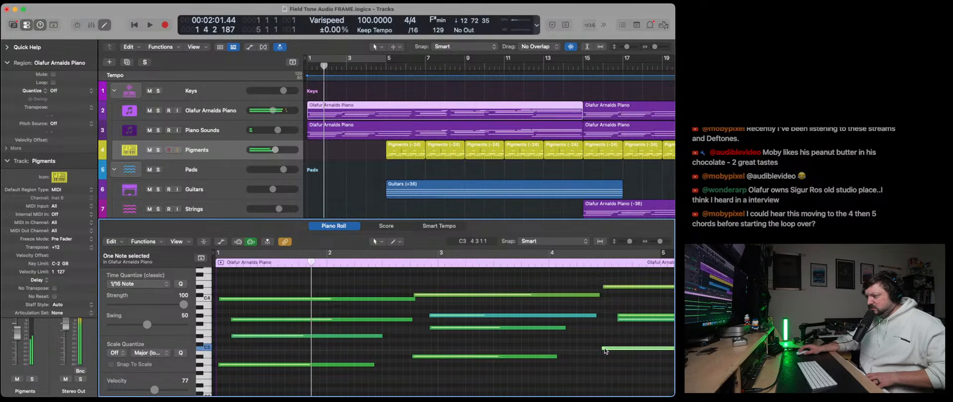
scroll(625, 358, "right", 5)
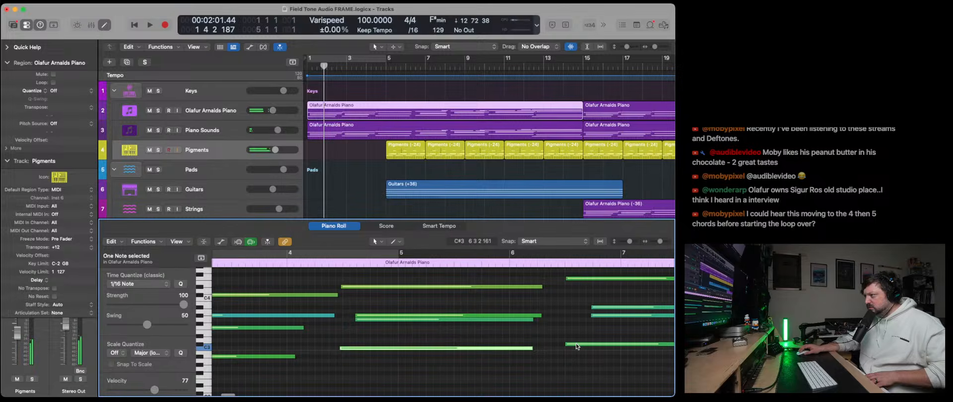
left_click(576, 344)
scroll(571, 342, "right", 5)
left_click(559, 337)
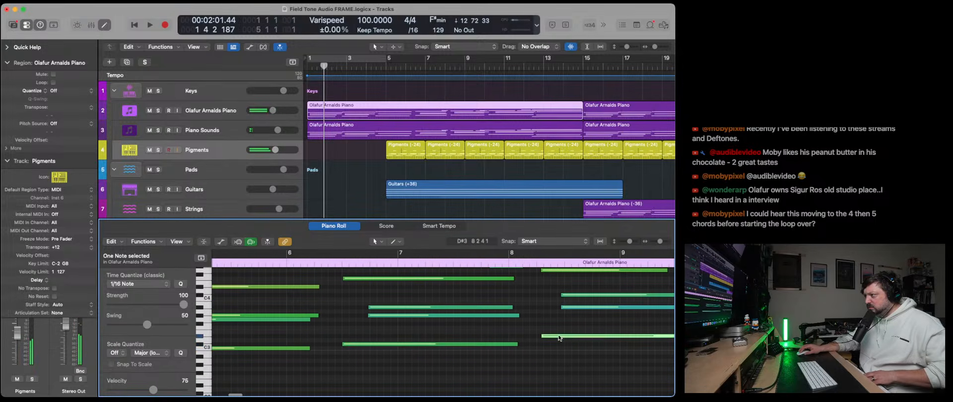
scroll(571, 347, "right", 5)
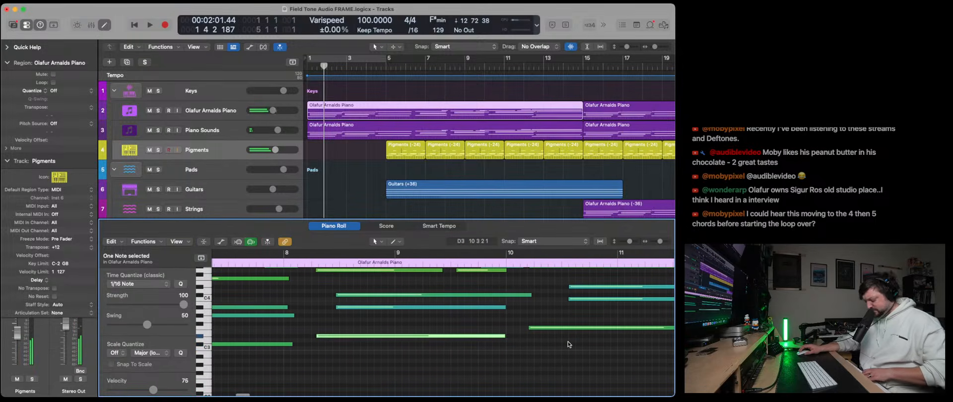
left_click(560, 329)
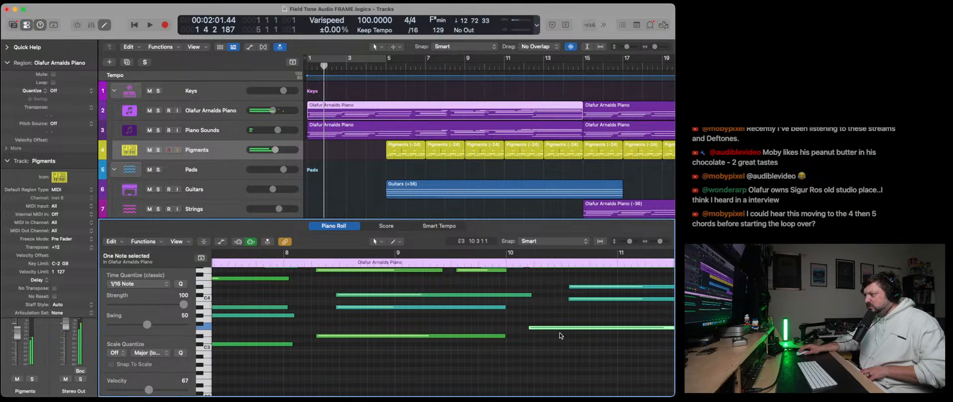
scroll(560, 342, "right", 5)
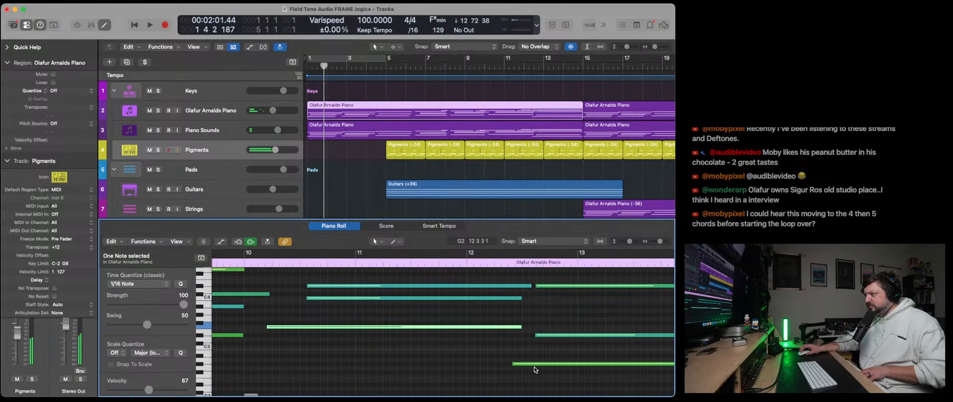
left_click(535, 370)
left_click(535, 366)
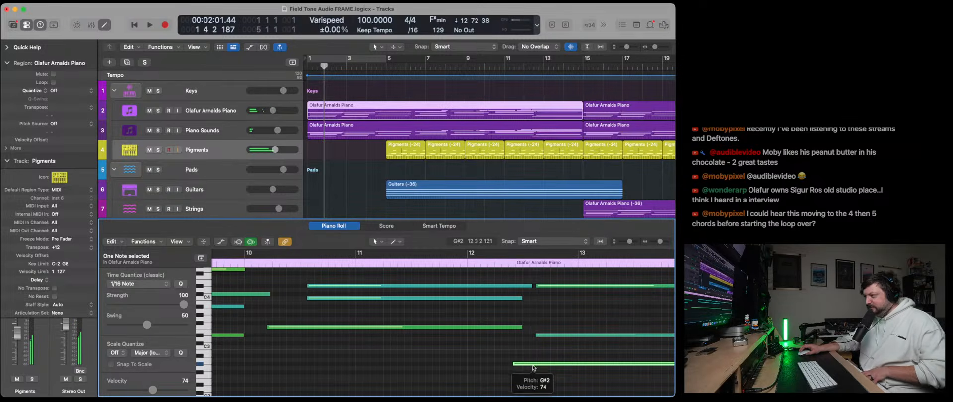
- Return to the start of the piano region and audition its bass notes again, from bar 3 to bar 10
scroll(499, 356, "left", 13)
scroll(499, 356, "left", 3)
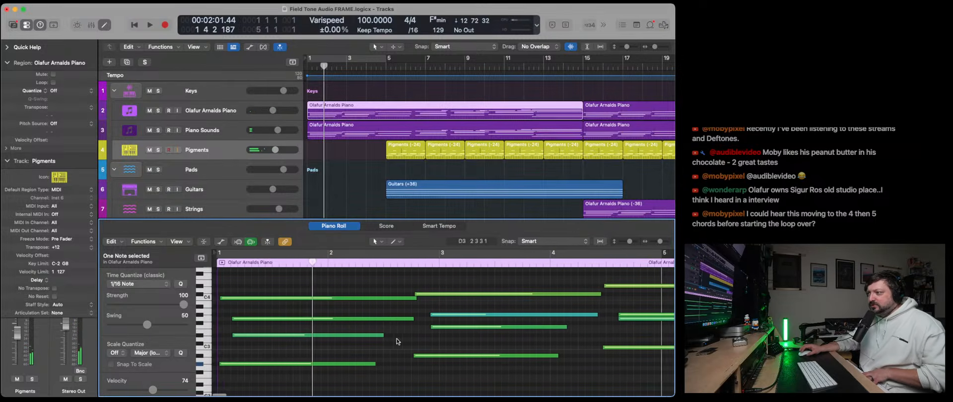
left_click(467, 356)
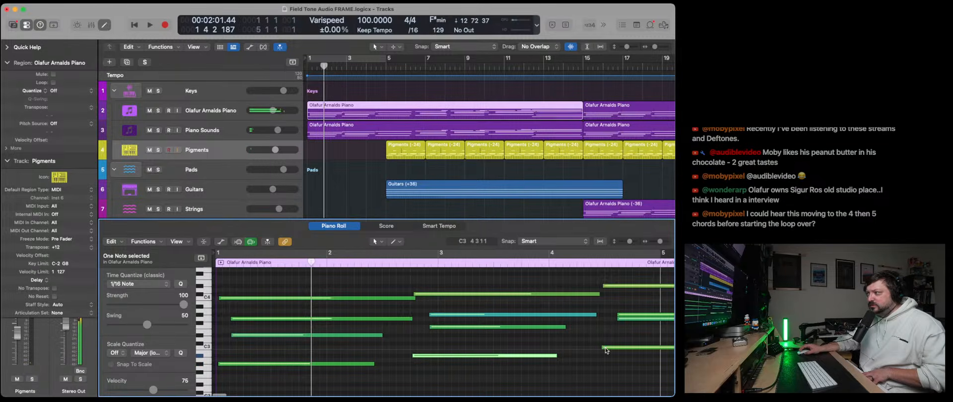
left_click(606, 348)
scroll(576, 348, "right", 5)
left_click(548, 343)
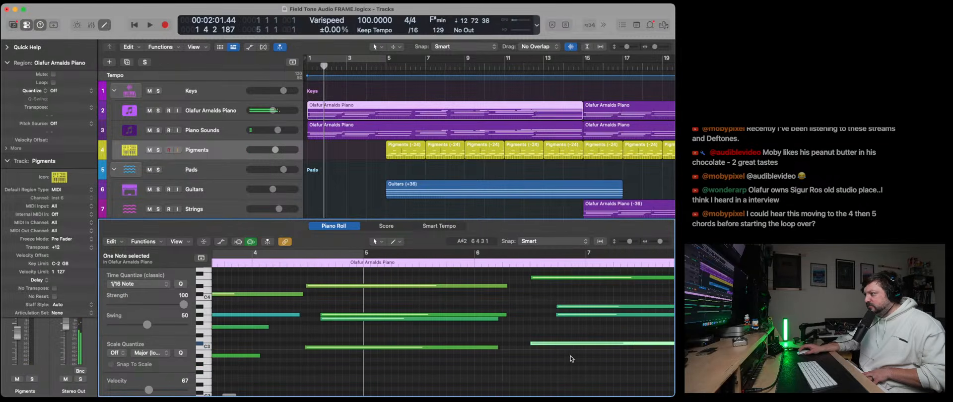
scroll(571, 348, "right", 6)
left_click(596, 336)
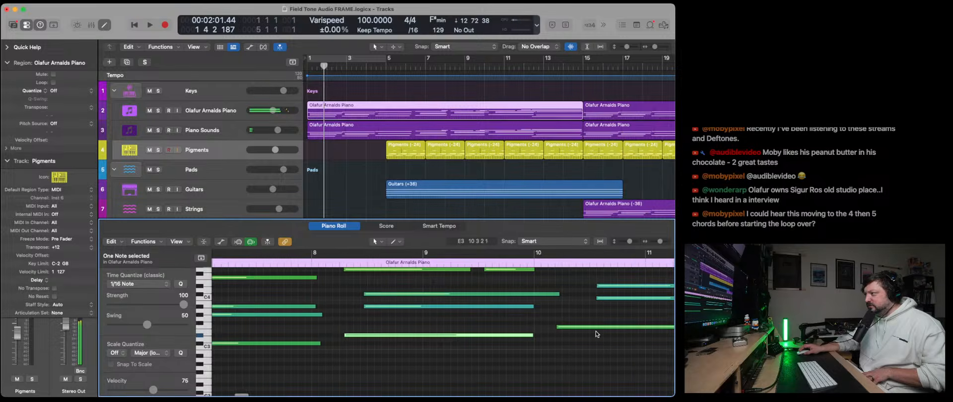
left_click(597, 328)
scroll(600, 337, "right", 5)
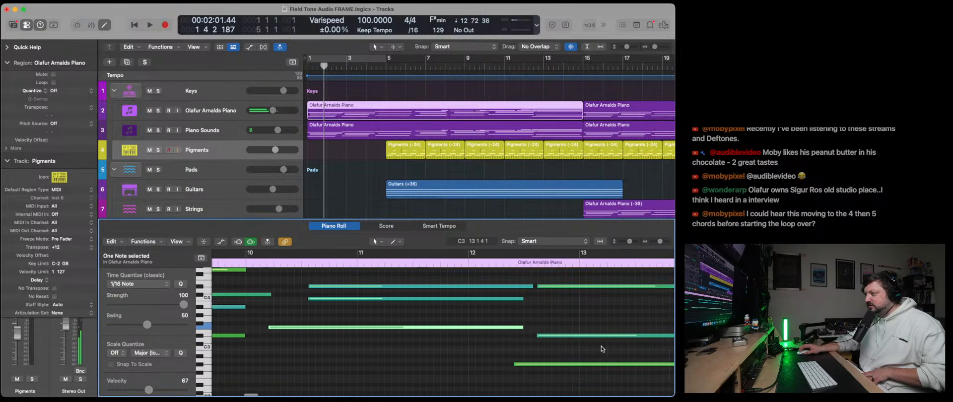
- Compare the bass notes around bars 7 and 9 and review the rest of the piano region's chord progression
scroll(530, 349, "left", 5)
left_click(385, 344)
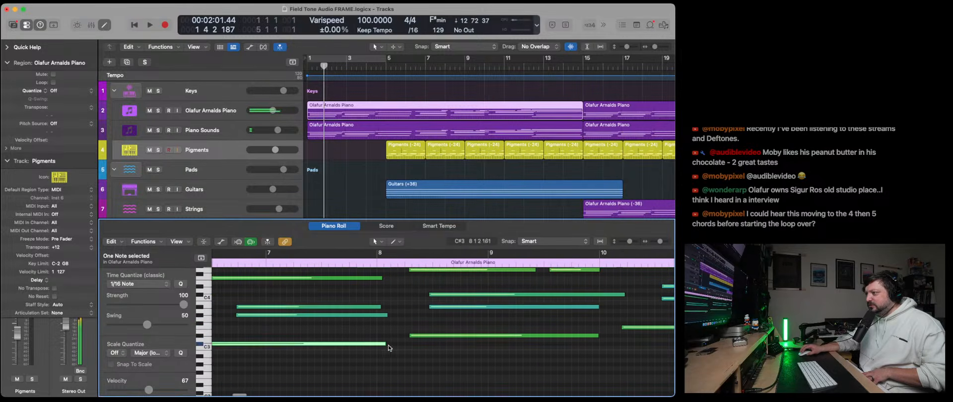
left_click(445, 336)
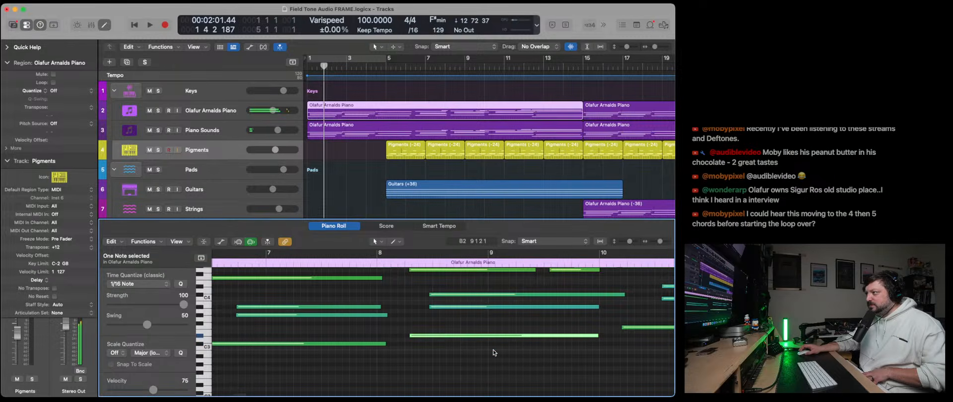
scroll(495, 354, "right", 4)
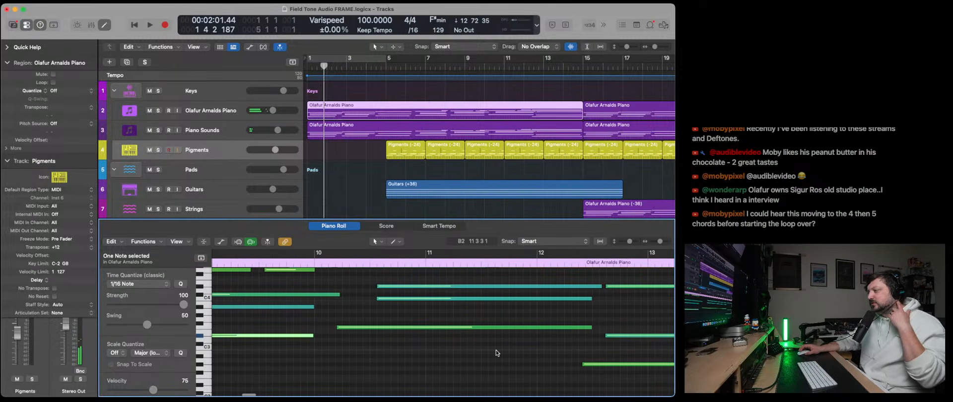
scroll(497, 353, "left", 12)
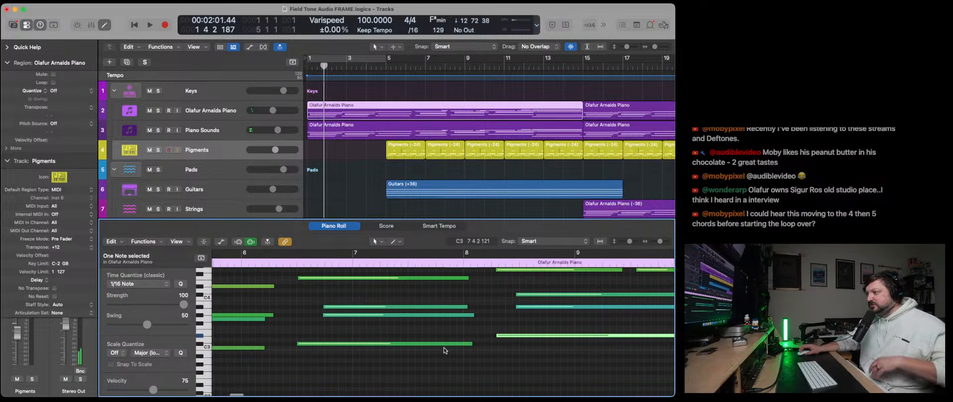
scroll(446, 349, "left", 3)
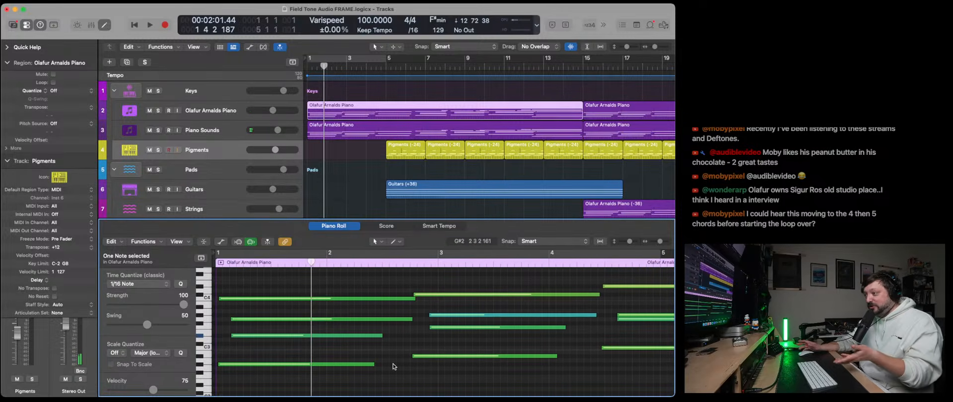
scroll(395, 366, "right", 1)
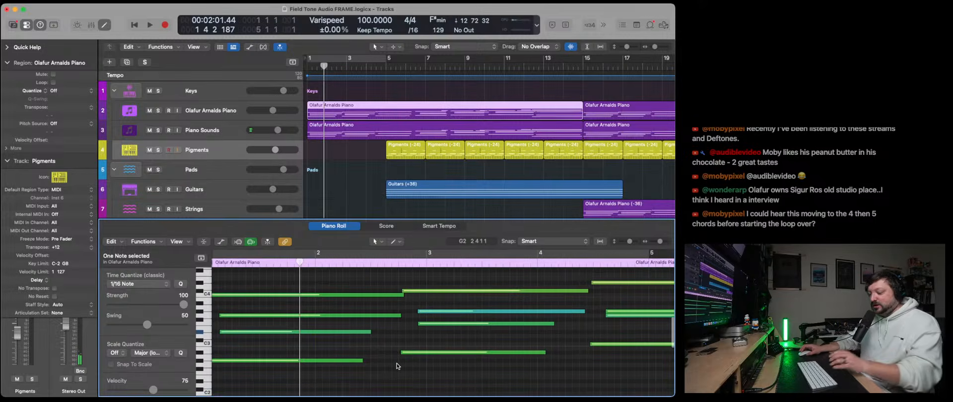
- Close the Piano Roll and, with the arrangement playing, shorten the Guitars region so it ends at bar 13
key("x")
key("x")
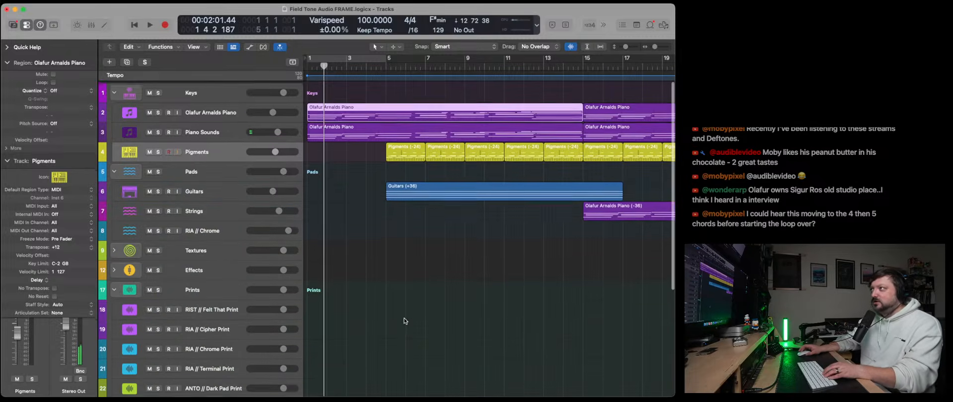
key("space")
scroll(422, 317, "right", 10)
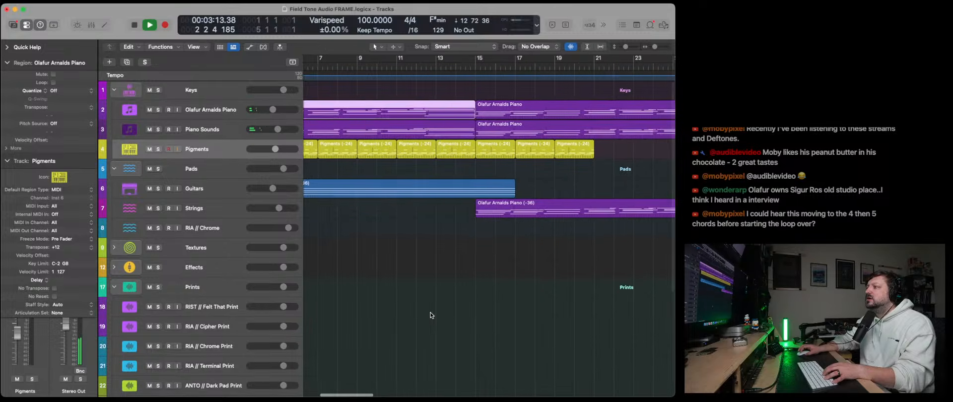
scroll(430, 316, "left", 10)
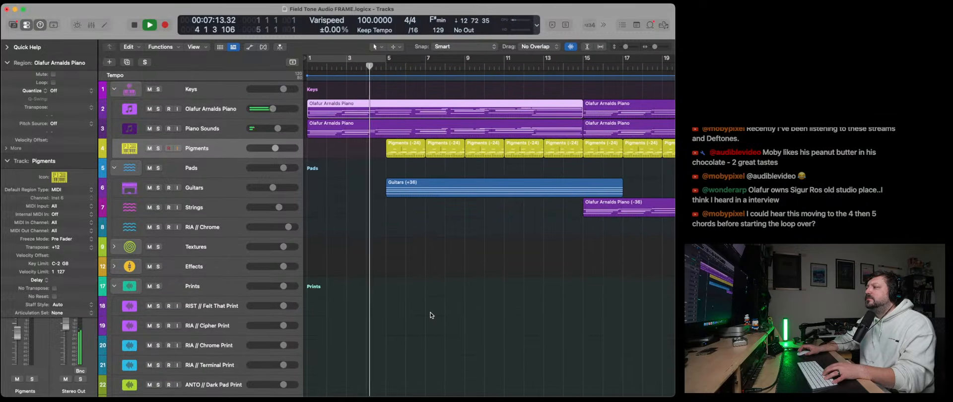
left_click_drag(623, 192, 545, 192)
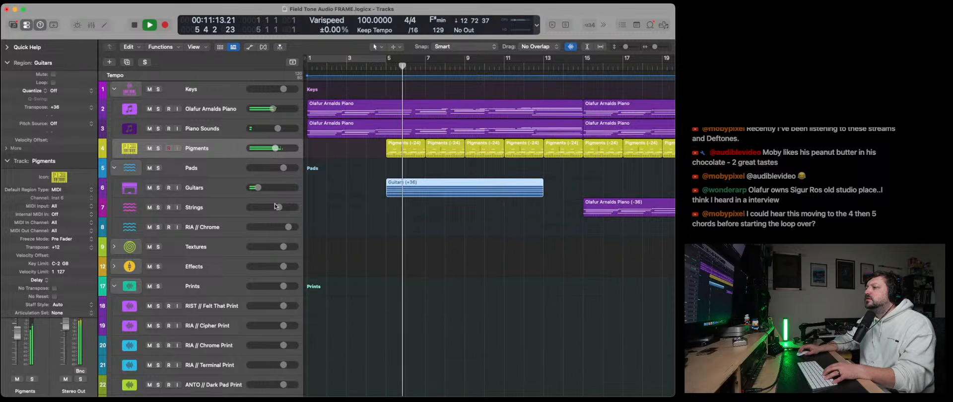
- Show the automation lanes and make the Guitars track's volume drop straight to −∞ at bar 13, where its region ends
left_click(239, 196)
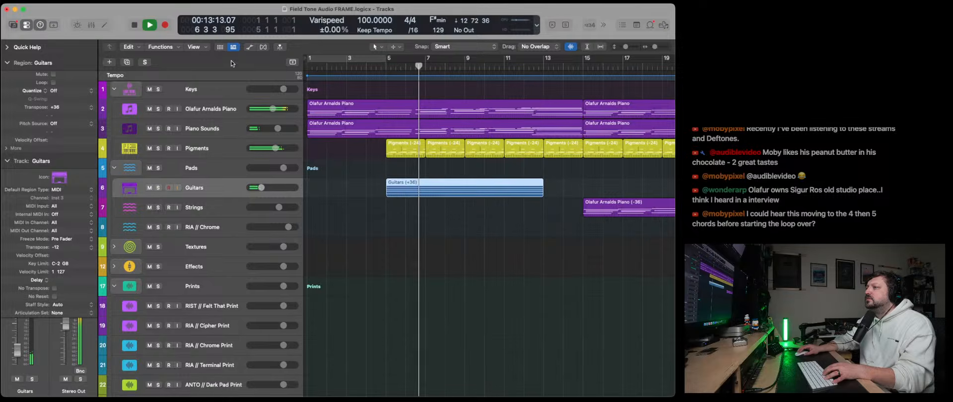
key("a")
left_click_drag(387, 212, 387, 217)
left_click_drag(470, 201, 469, 204)
left_click(543, 202)
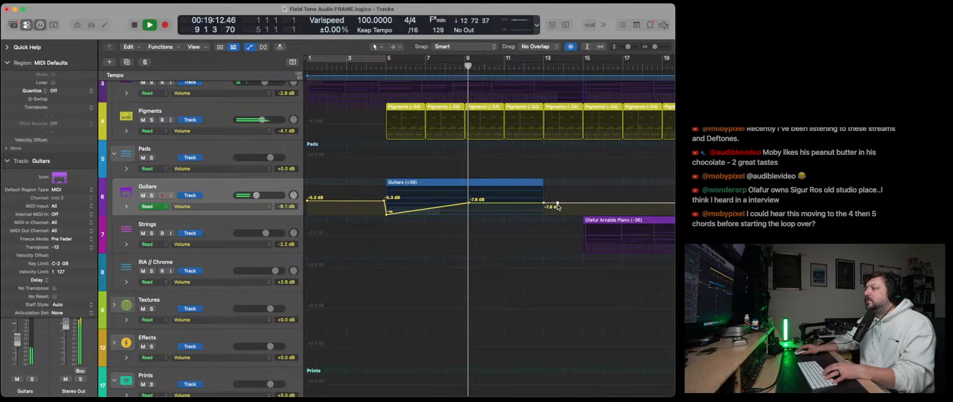
left_click(557, 215)
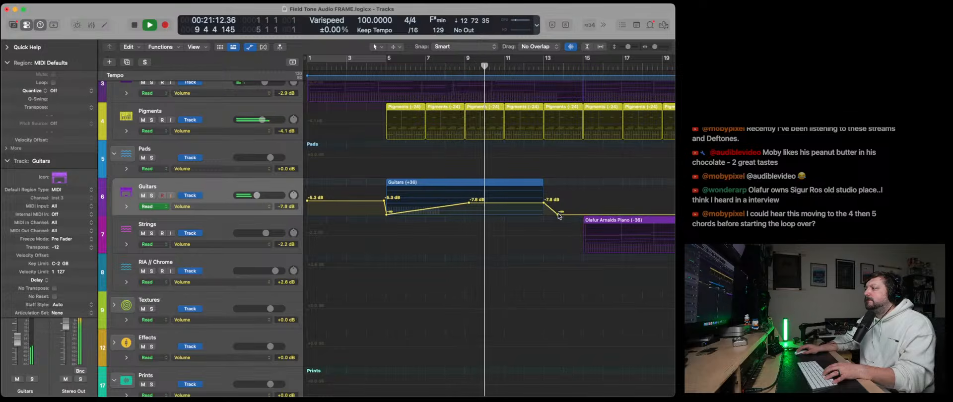
left_click_drag(557, 215, 544, 215)
left_click_drag(544, 212, 546, 212)
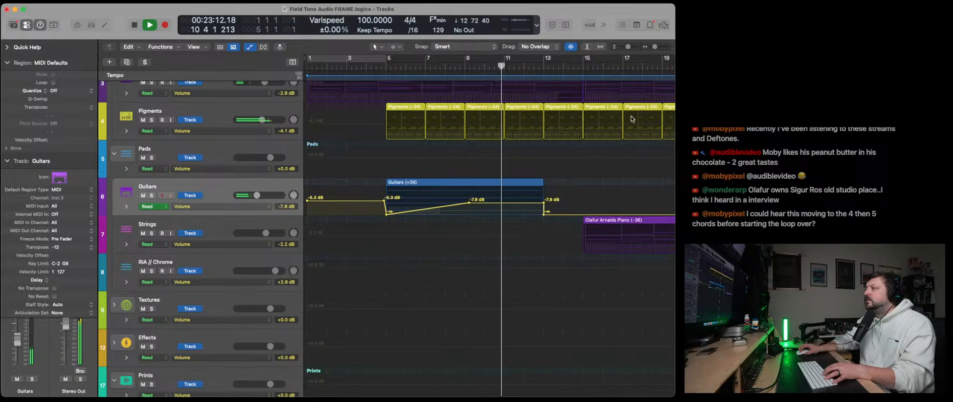
- Undo the Guitars track's volume automation edits around bar 13 and the shortening of its region
left_click(659, 46)
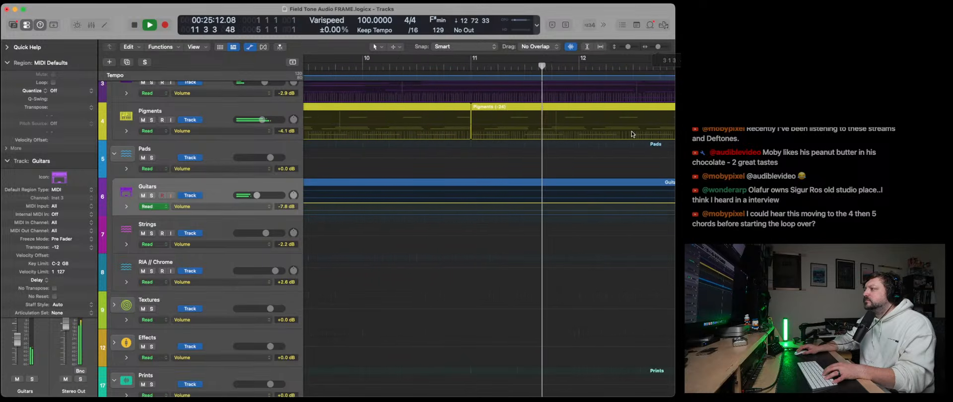
scroll(612, 158, "right", 3)
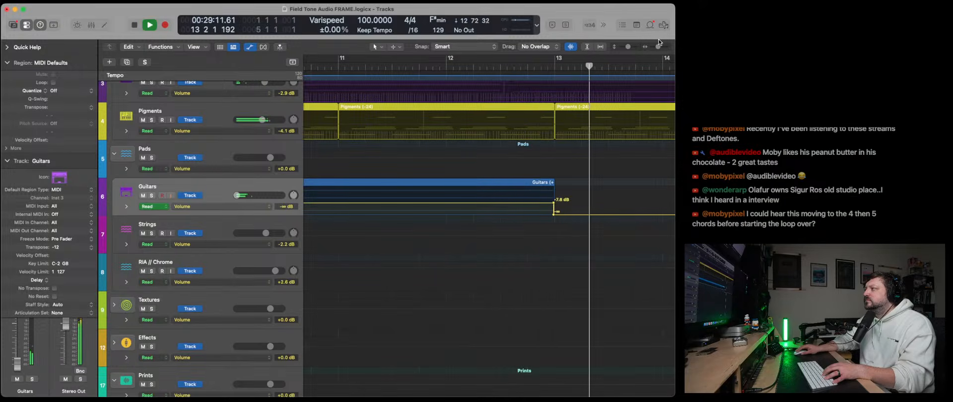
left_click_drag(659, 47, 655, 48)
scroll(588, 192, "right", 2)
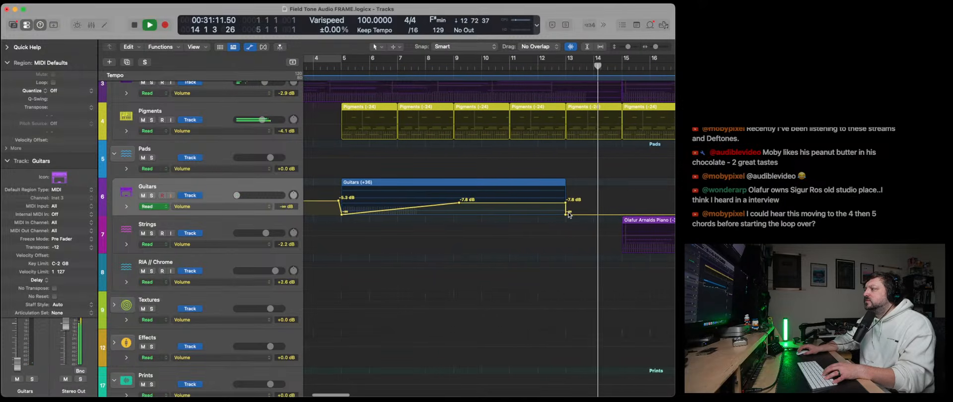
left_click_drag(567, 214, 586, 214)
key("super+z")
key("super+z")
key("super+z")
key("super+z")
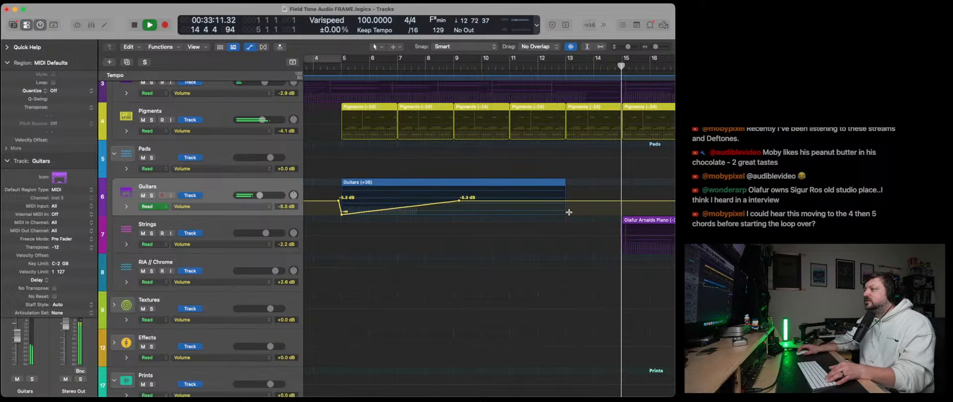
key("super+z")
scroll(570, 214, "right", 3)
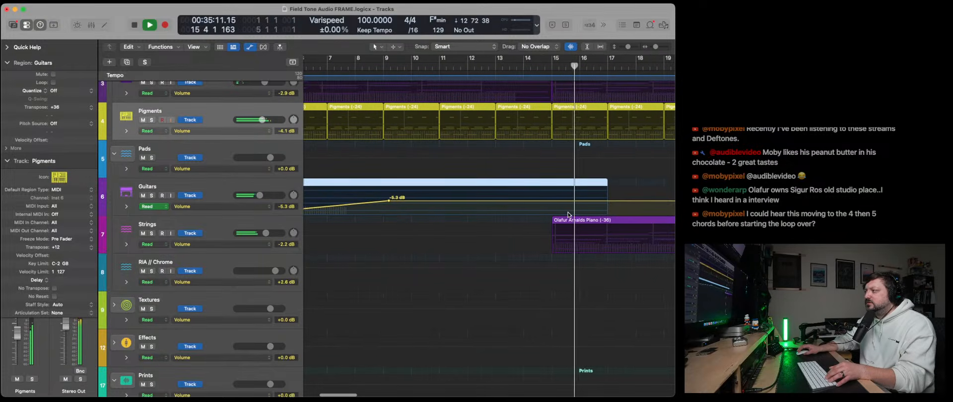
- Hide the automation lanes and briefly solo the Pigments track while the whole arrangement plays
left_click_drag(656, 48, 655, 47)
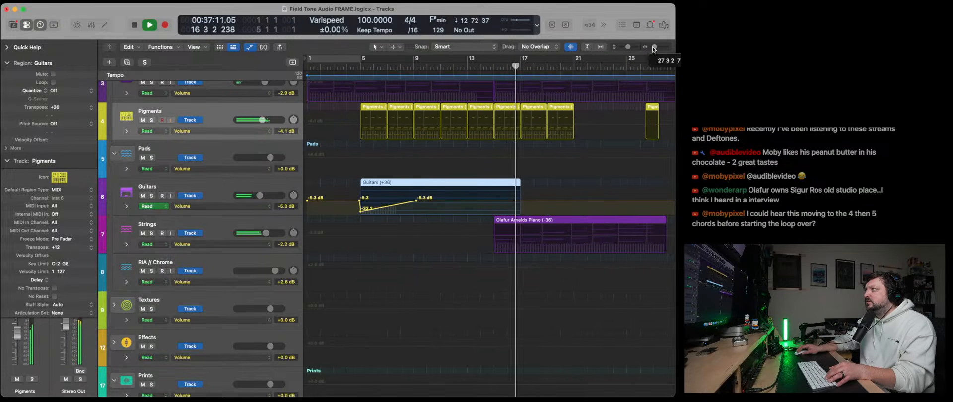
key("a")
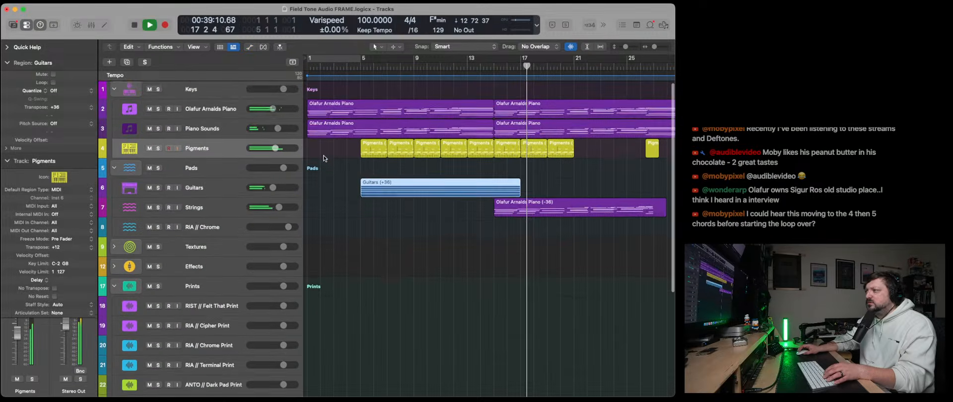
scroll(403, 203, "up", 1)
scroll(403, 203, "right", 3)
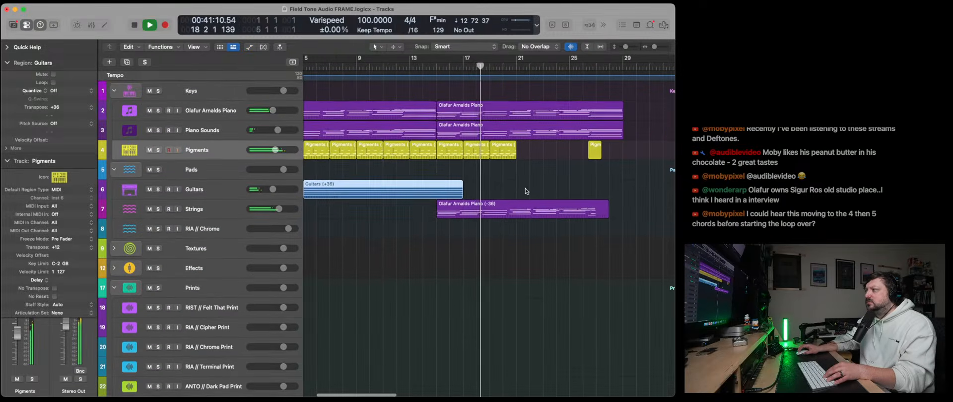
key("s")
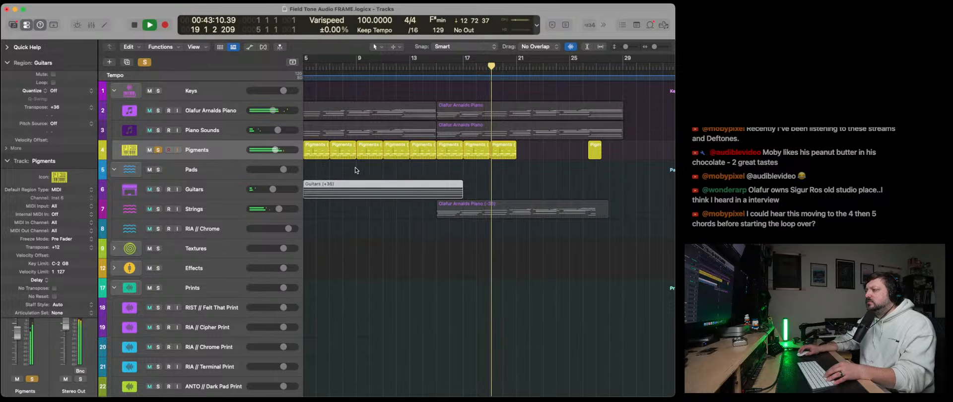
scroll(356, 168, "left", 2)
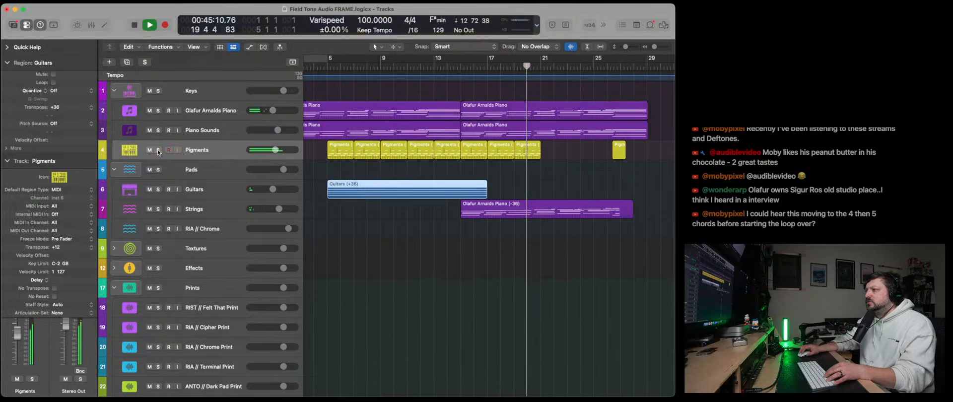
key("s")
- Collapse the region and track inspector sections and look over the Pigments track's synthesizer settings
left_click(199, 153)
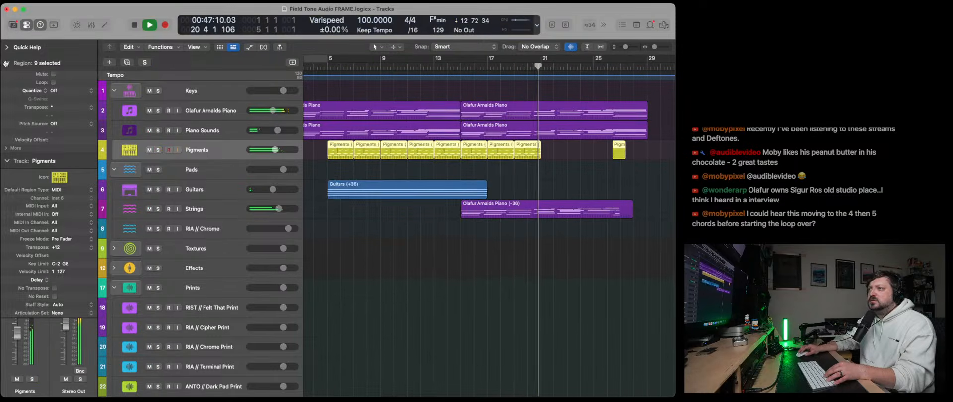
left_click(8, 64)
left_click(7, 78)
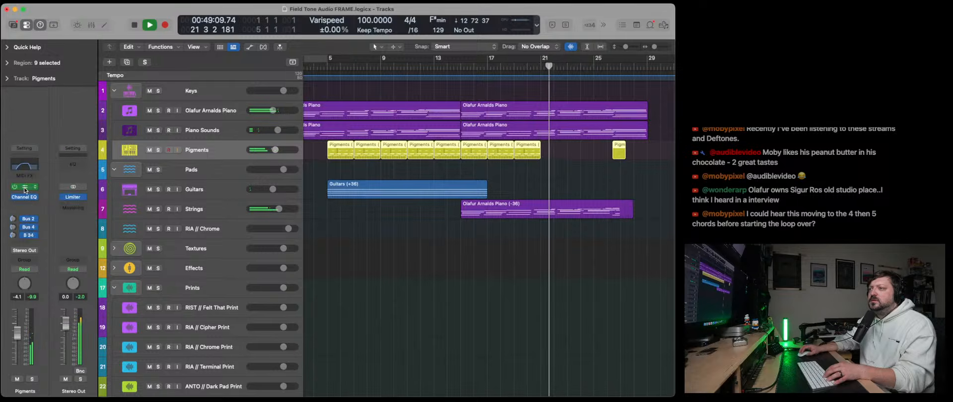
left_click(25, 187)
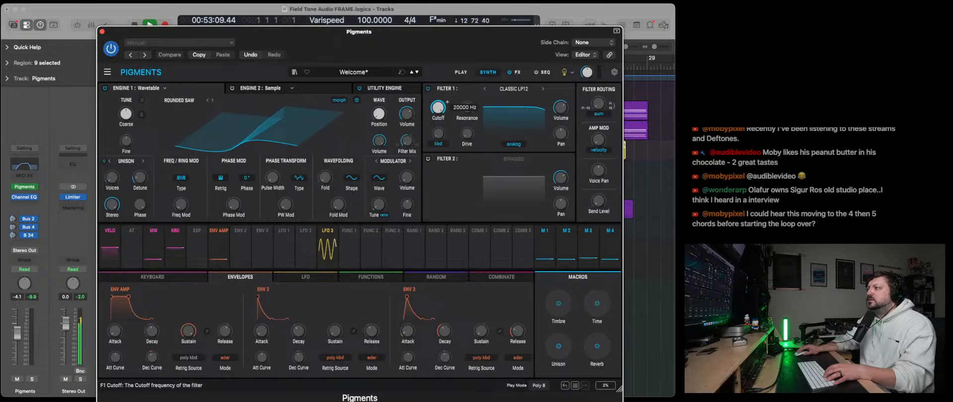
left_click(102, 32)
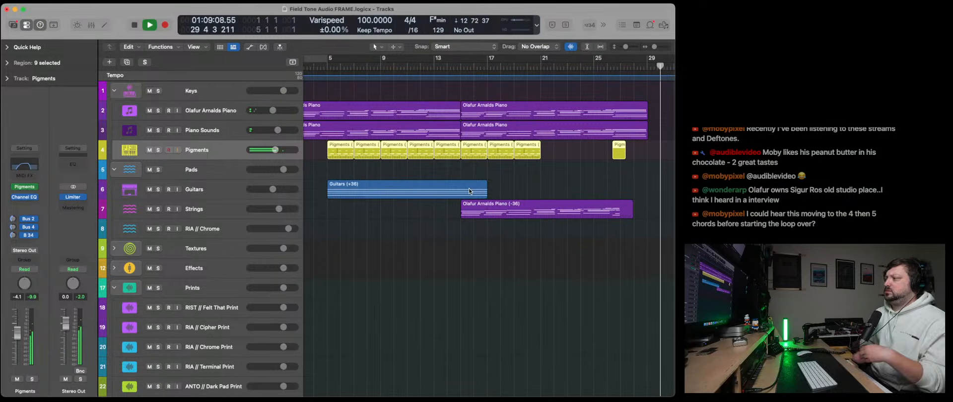
- Open the separate Pigments region near bar 26 in the Piano Roll and add a sixteenth-note C2 at its start
key("e")
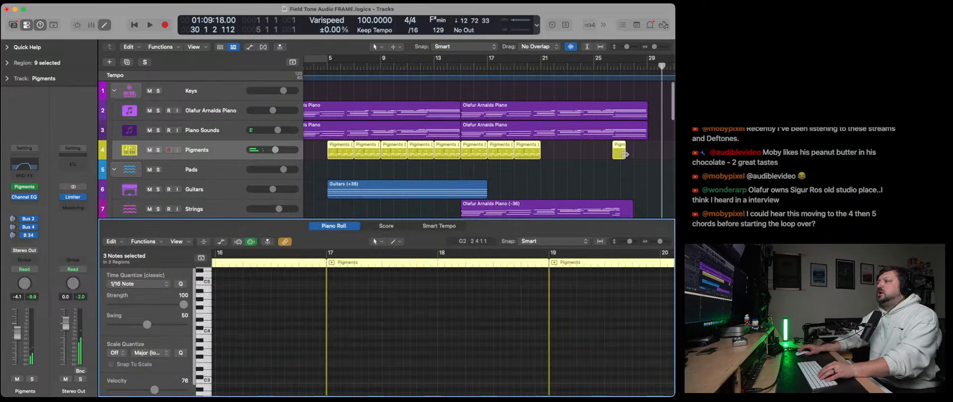
left_click(620, 152)
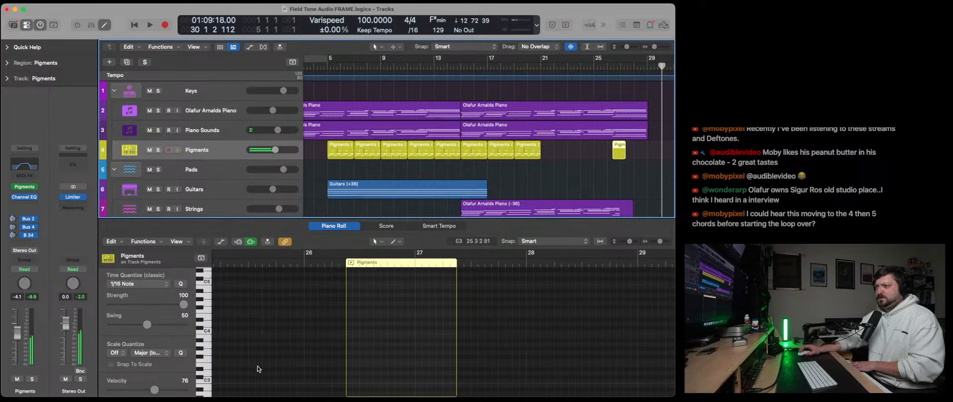
scroll(257, 369, "down", 5)
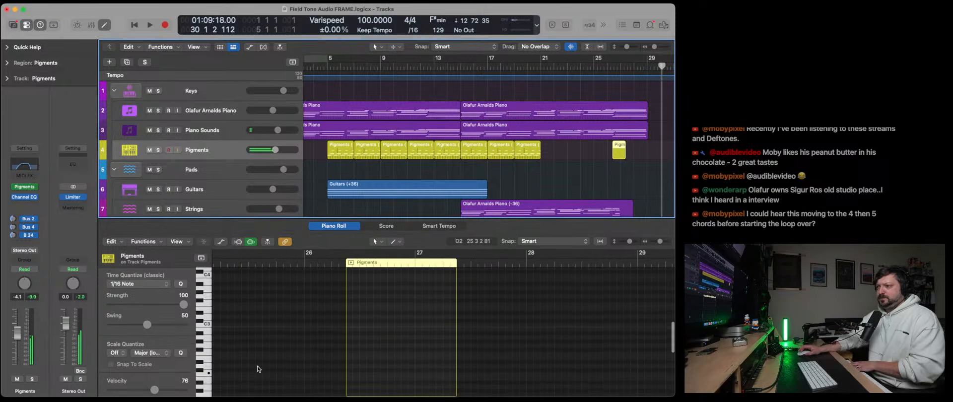
scroll(263, 369, "down", 2)
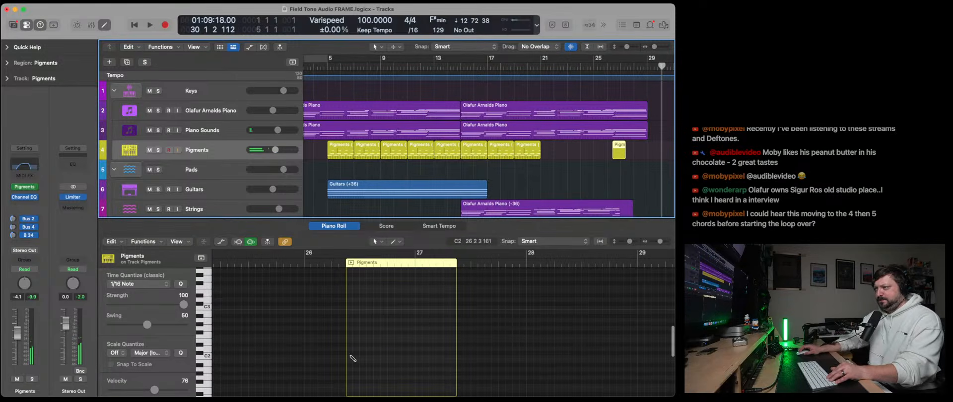
left_click(352, 358)
left_click_drag(535, 356, 354, 357)
left_click_drag(658, 241, 663, 242)
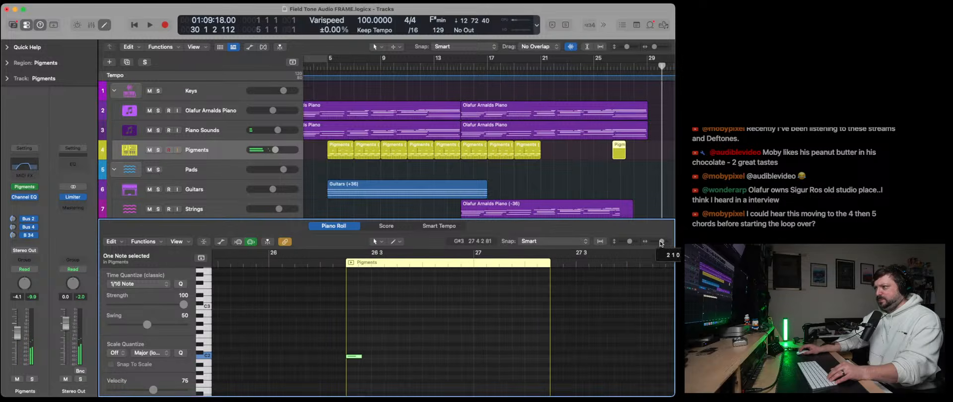
left_click_drag(367, 361, 364, 358)
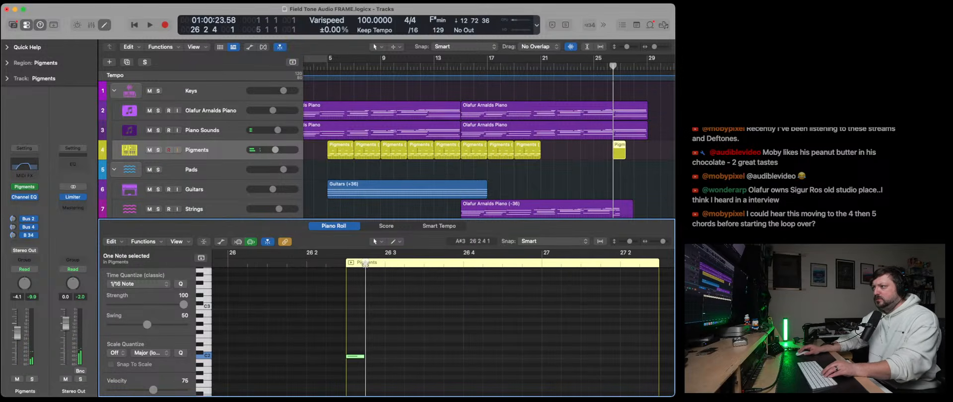
- Extend the C2 note into a rising four-note pattern with consecutive copies transposed to D♯2, G♯2 and A♯2
key("super+v")
key("alt+Up")
key("alt+Up")
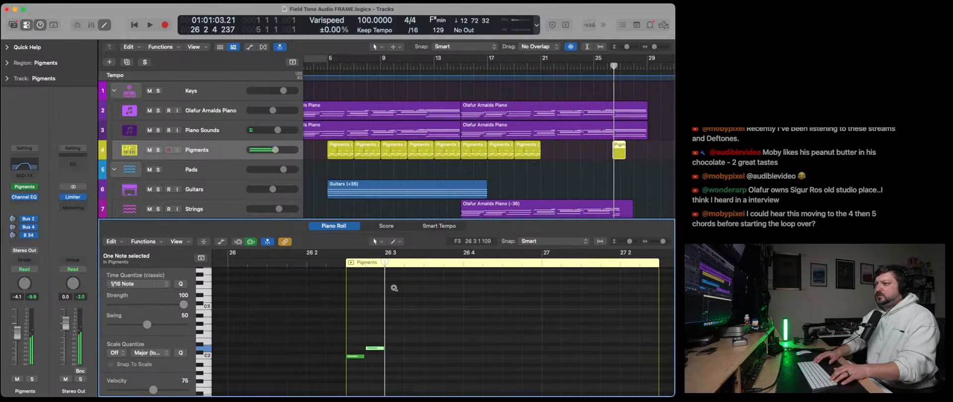
key("super+v")
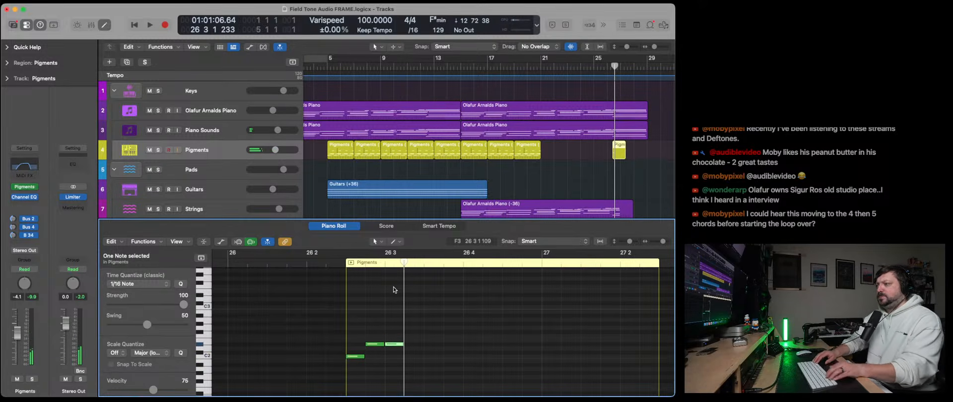
key("alt+Up")
key("alt+Up")
key("super+v")
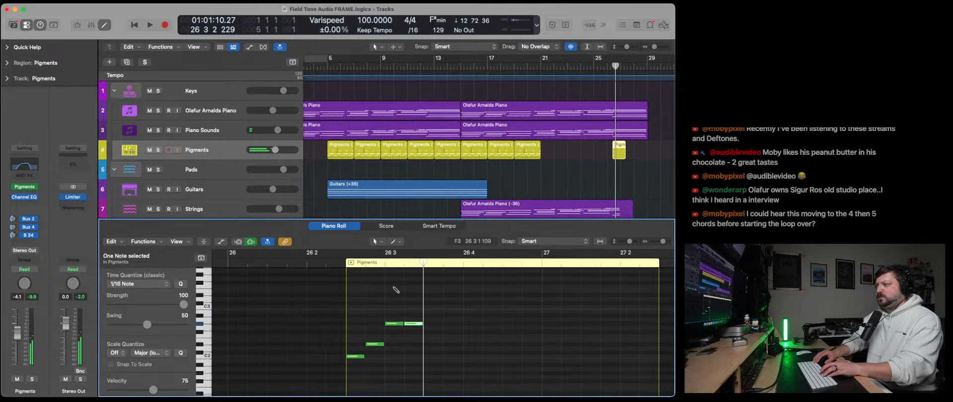
- Copy the four-note pattern and paste it repeatedly end to end so the Pigments region runs to about bar 29
key("super+a")
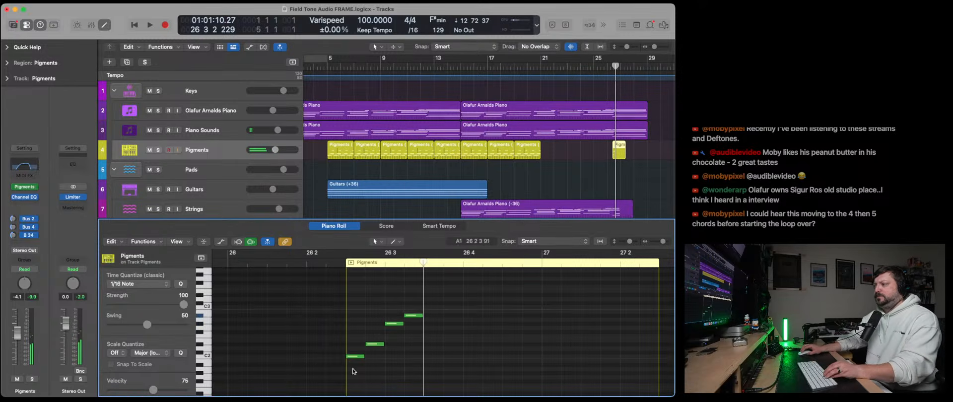
key("super+c")
key("super+v")
key("super+v")
key("super+v")
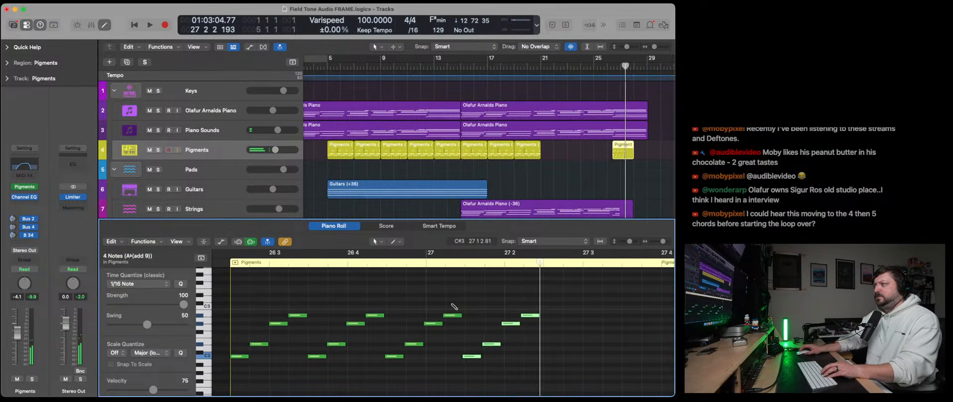
key("super+v")
key("super+v")
scroll(522, 315, "right", 1)
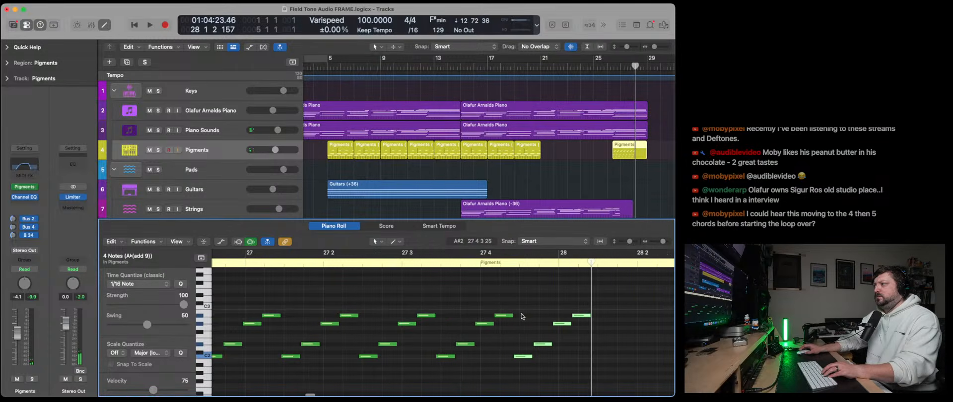
key("super+v")
key("super+v")
key("super+v")
scroll(523, 316, "left", 10)
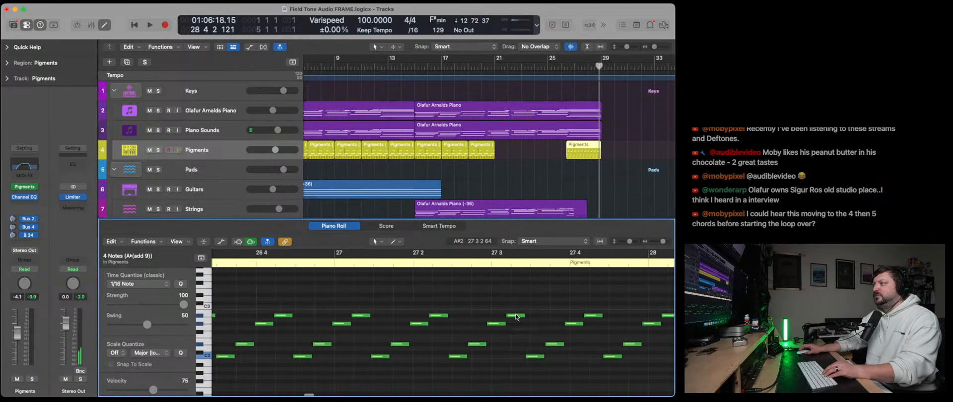
- Audition the new arpeggio and switch the Pigments synth's Engine 1 wavetable to Sin Saw
left_click(382, 254)
key("space")
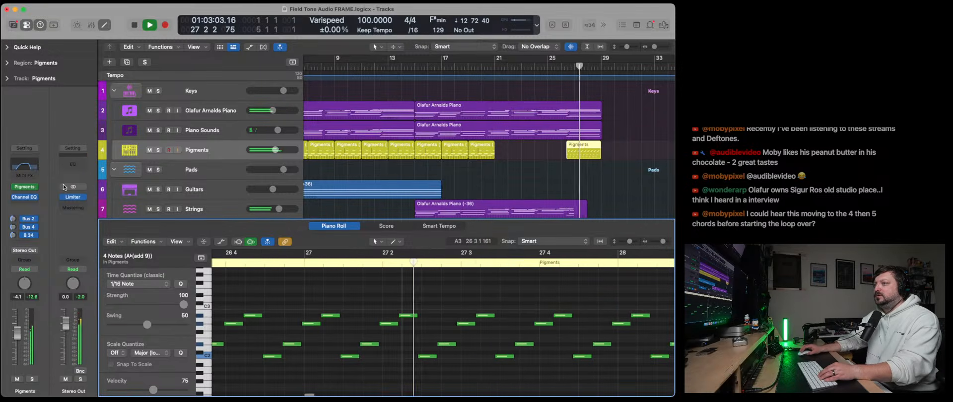
left_click(25, 188)
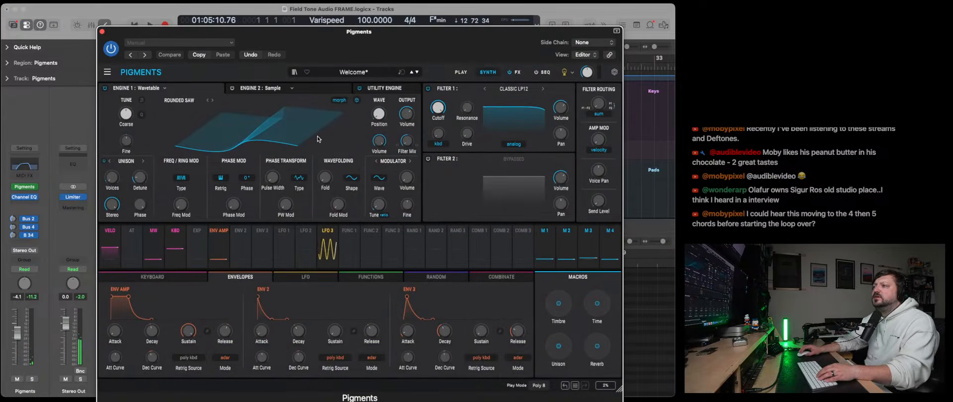
left_click_drag(278, 45, 169, 45)
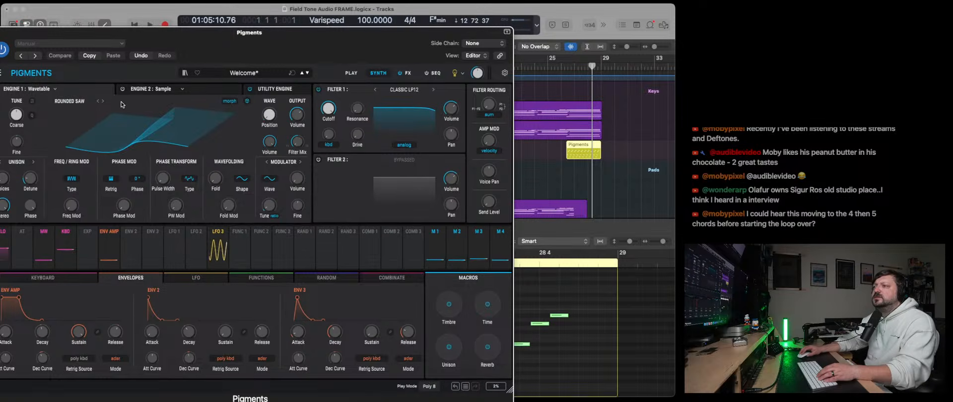
left_click(104, 101)
left_click(566, 75)
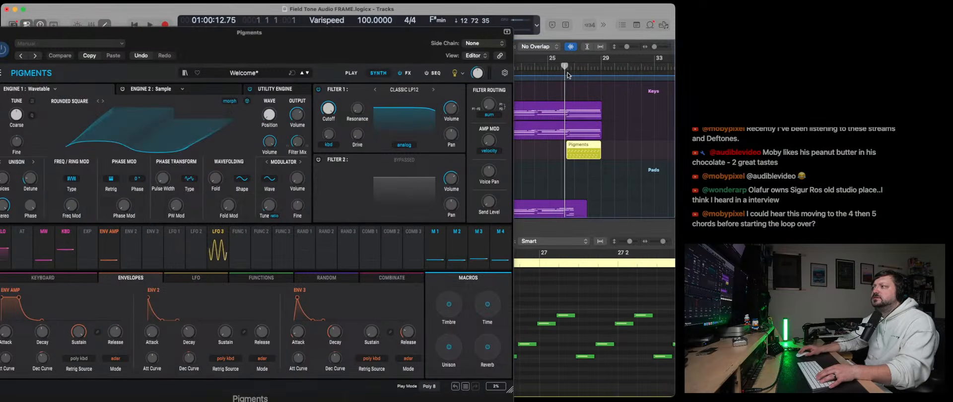
key("space")
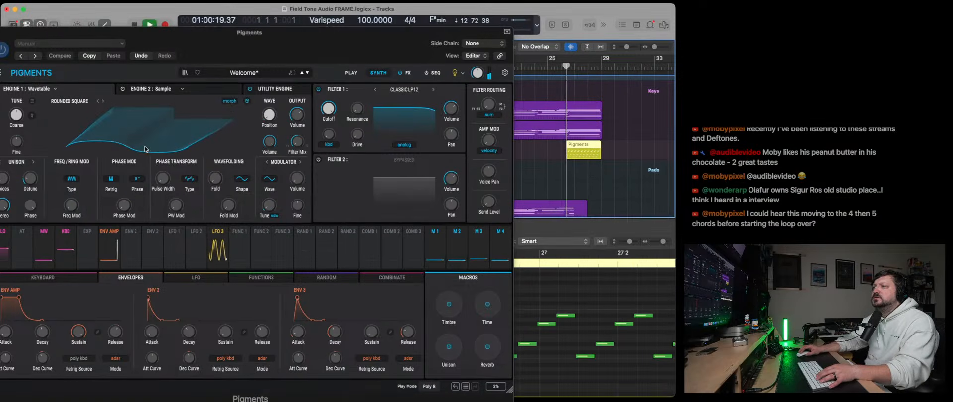
left_click(103, 102)
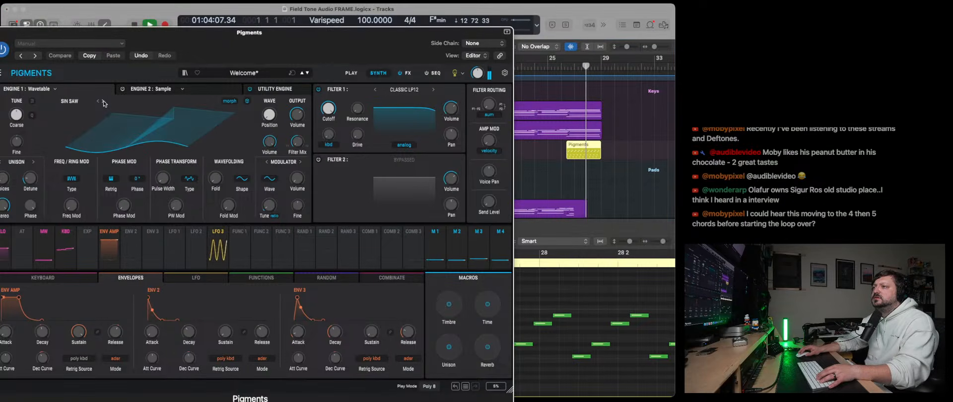
- Raise Filter 1's Drive to about 31% while auditioning the arpeggio from the region's start near bar 26
left_click(564, 70)
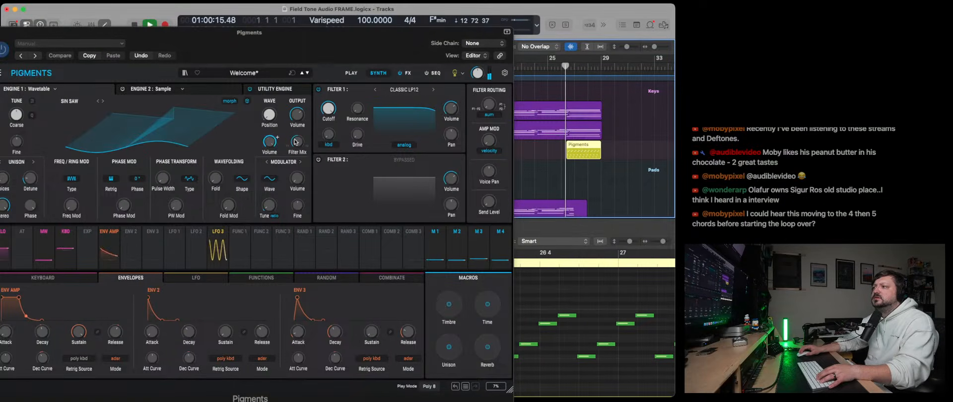
left_click(330, 109)
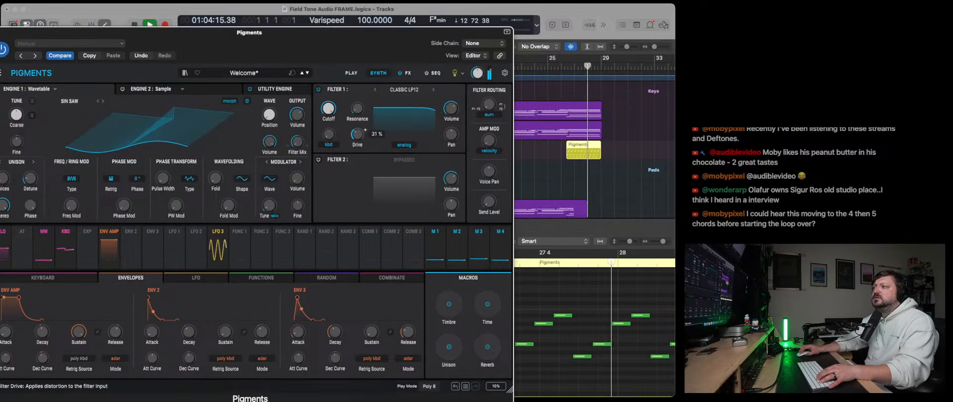
left_click_drag(357, 134, 357, 136)
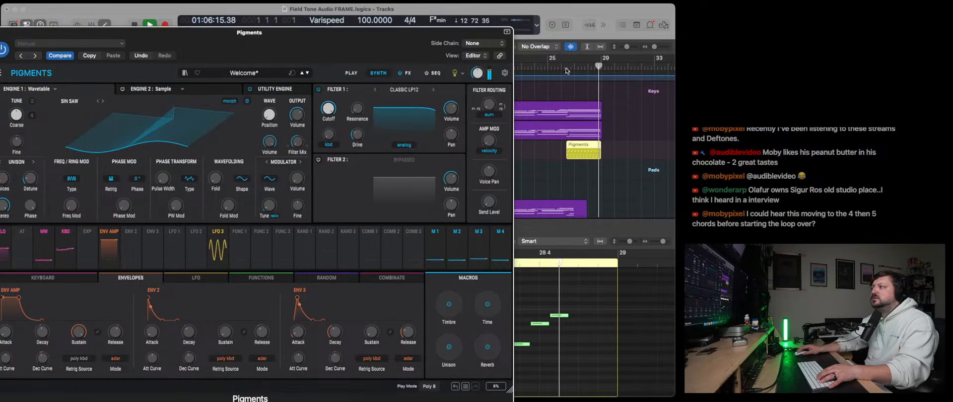
left_click(566, 88)
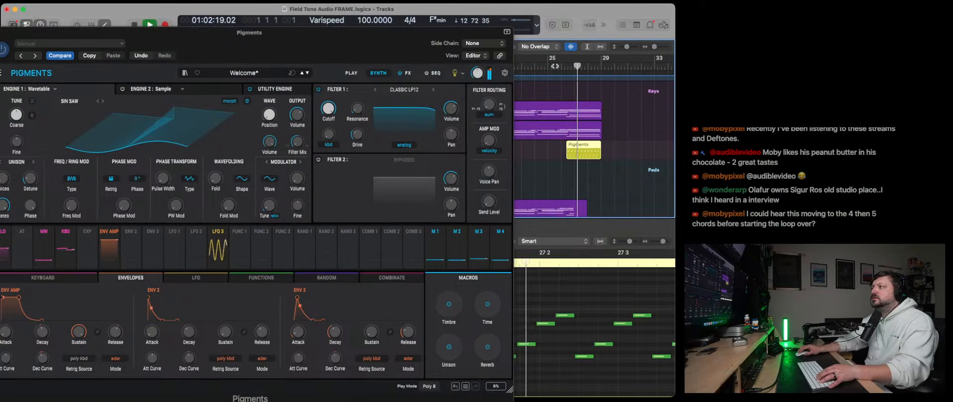
left_click(555, 66)
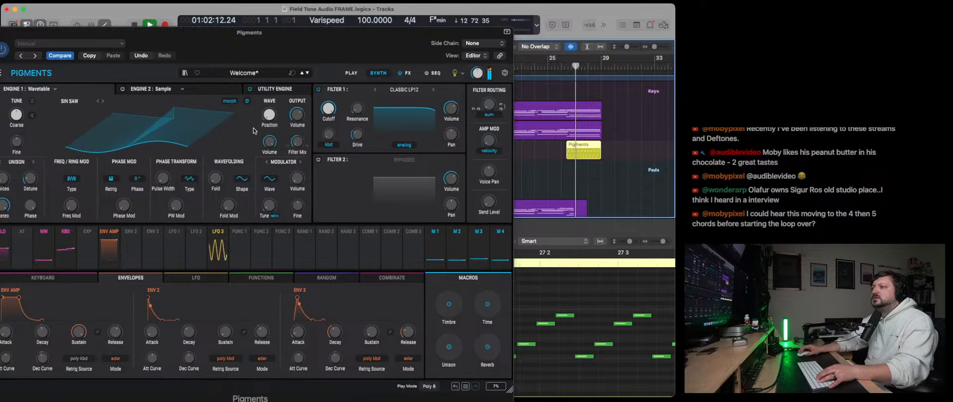
- Audition the basic-shape wavetables on Engine 1, from Sin to Square through Sin Tri Square to Square Tri Saw, replaying the arpeggio
left_click(102, 101)
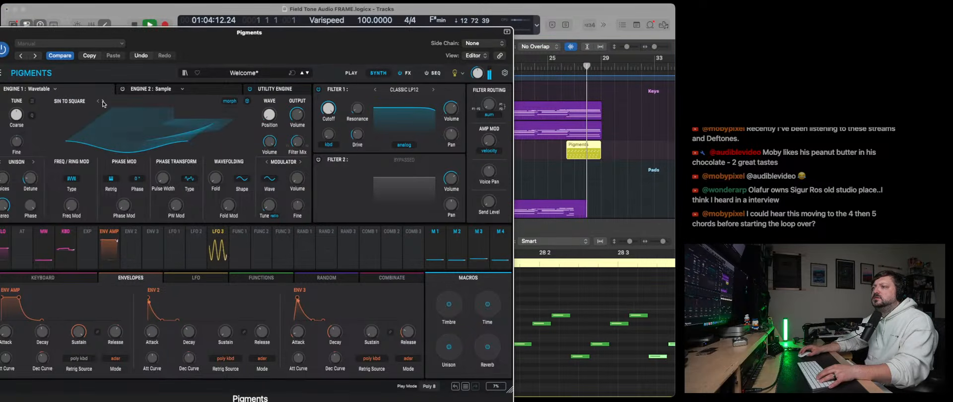
left_click(102, 101)
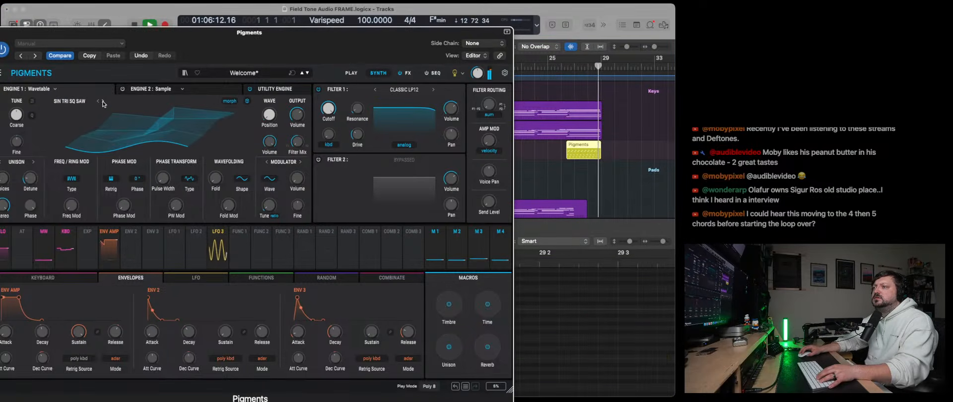
left_click(103, 102)
left_click(567, 67)
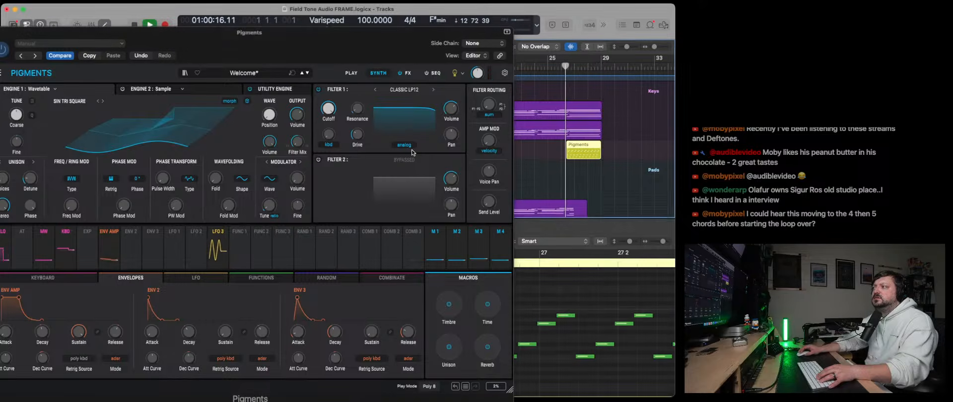
left_click(104, 102)
left_click(103, 101)
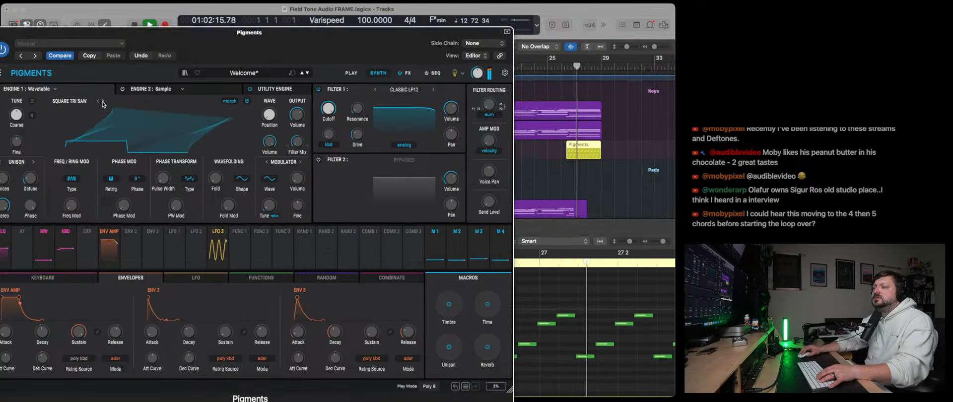
- Try more complex Engine 1 wavetables such as Clownesque and Grain Shifty, select Dumb Soup, and stop playback
left_click(102, 101)
left_click(102, 102)
left_click(102, 102)
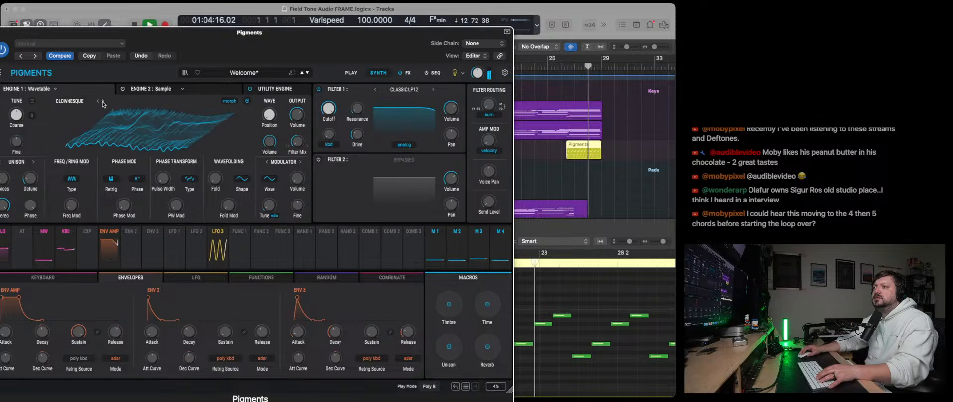
left_click(103, 102)
left_click(103, 101)
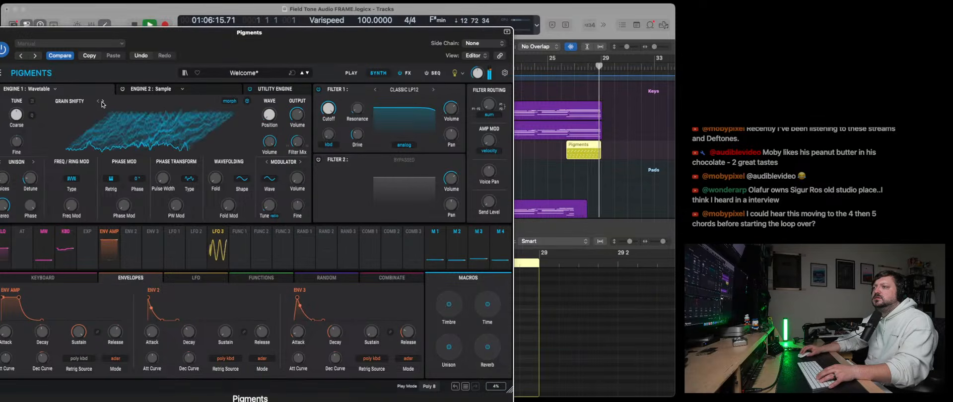
left_click(98, 102)
key("space")
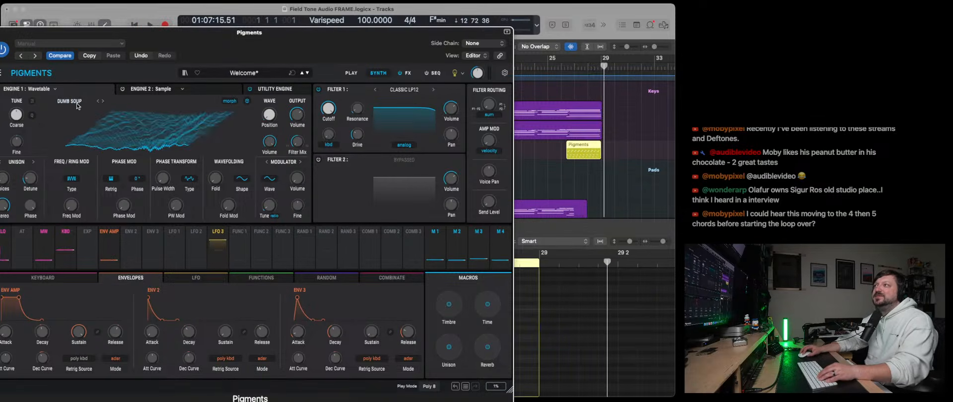
- Reposition the synth window to show the whole interface, resume playback, and switch Engine 1's wavetable to Grit
left_click_drag(147, 35, 217, 26)
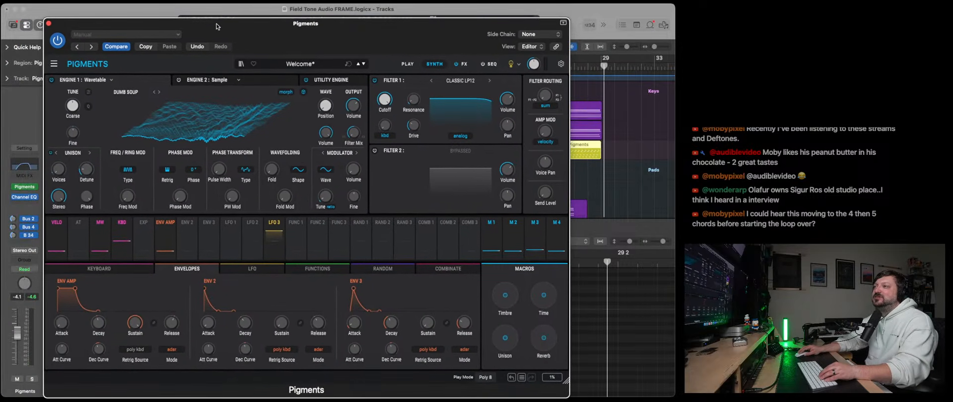
key("space")
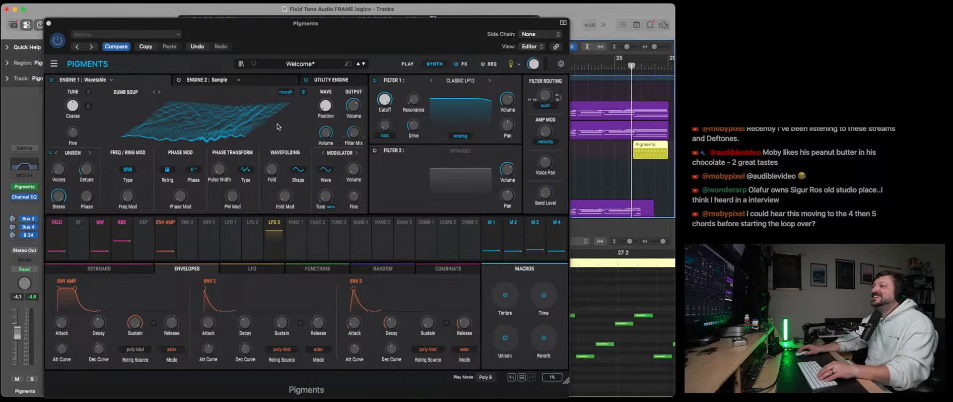
left_click(159, 93)
left_click(159, 93)
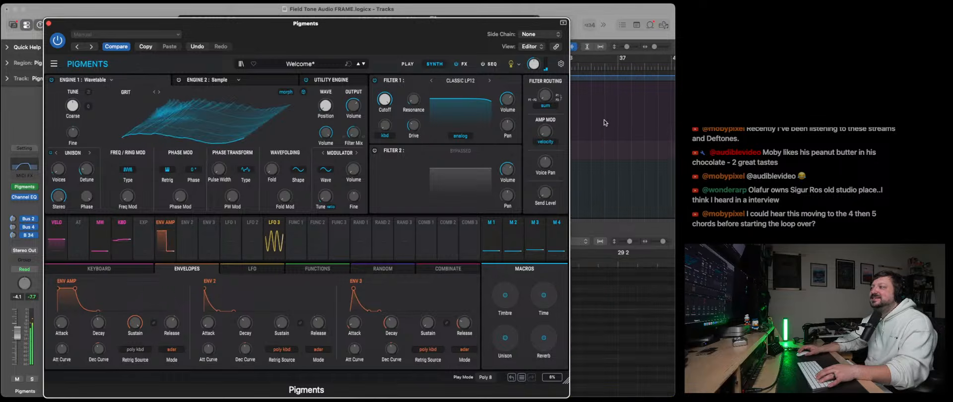
scroll(605, 123, "left", 5)
left_click(605, 78)
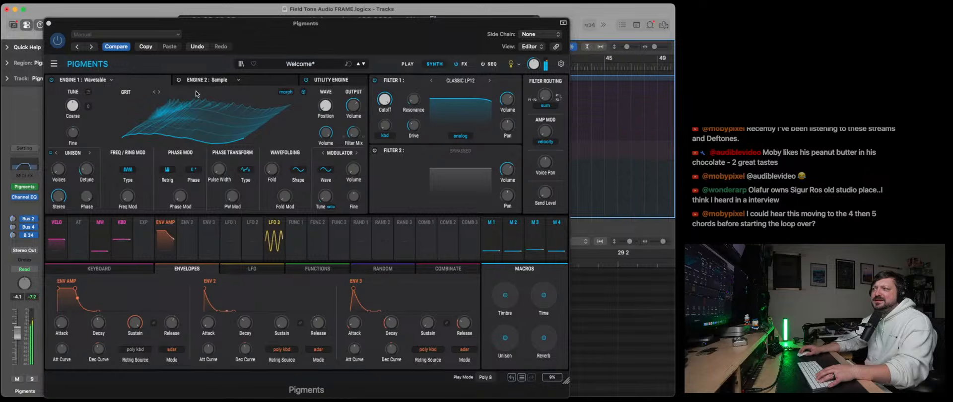
left_click(160, 95)
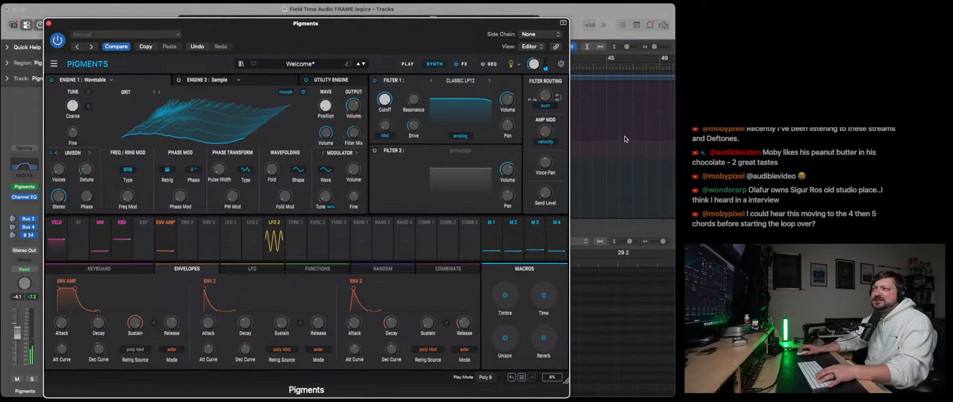
- Replay the arpeggio from near bar 26 and switch Engine 1's wavetable to Growler Zap
left_click(595, 70)
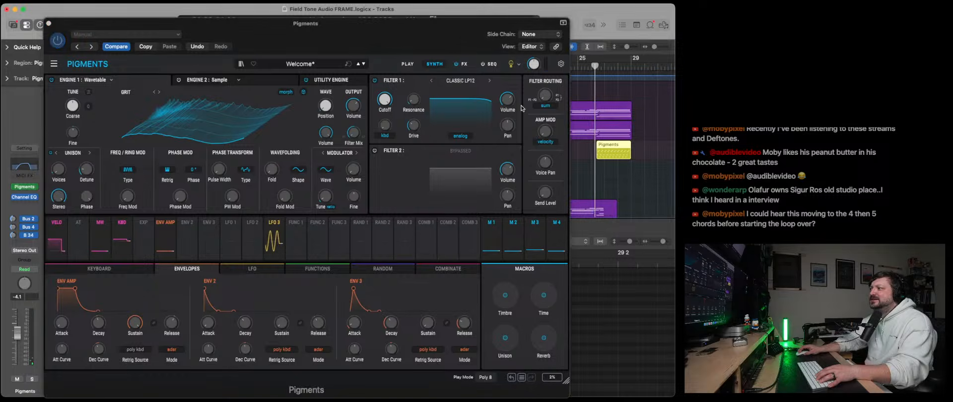
left_click(160, 94)
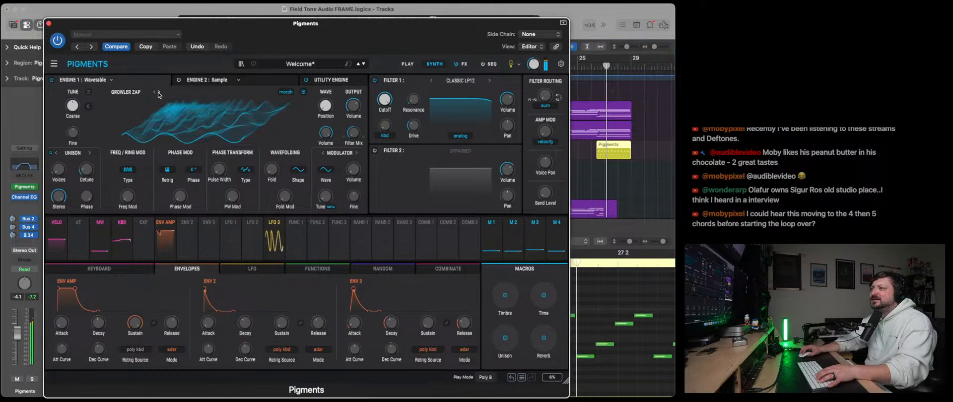
left_click(158, 92)
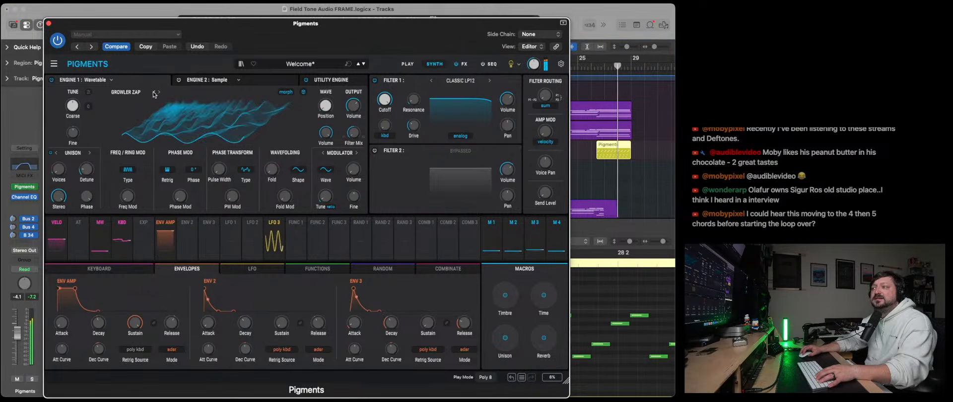
- Lower Filter 1's cutoff, then compare filter types during playback and choose Classic HP24
left_click_drag(385, 100, 385, 114)
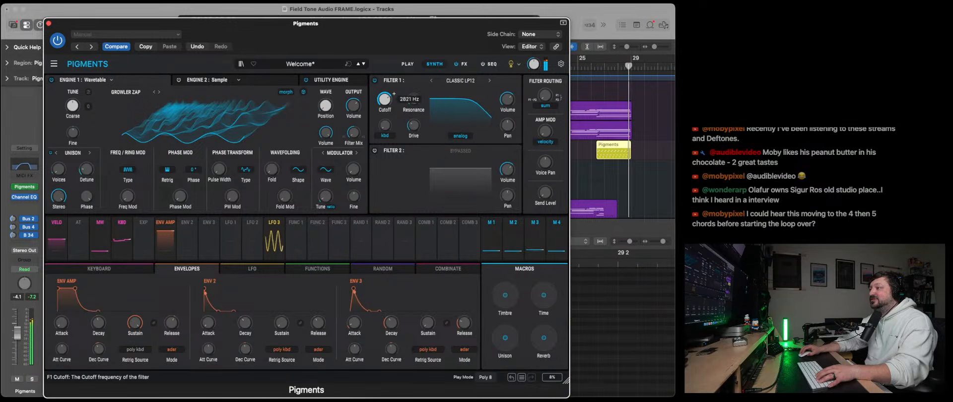
left_click(592, 70)
left_click(490, 81)
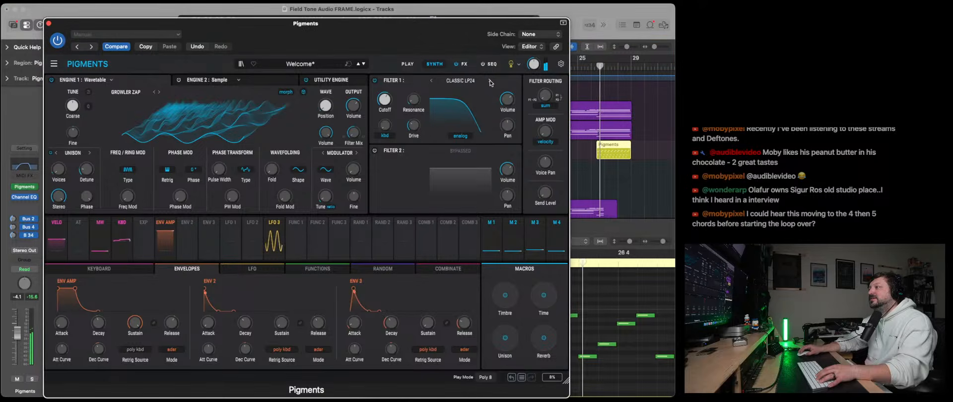
left_click(490, 82)
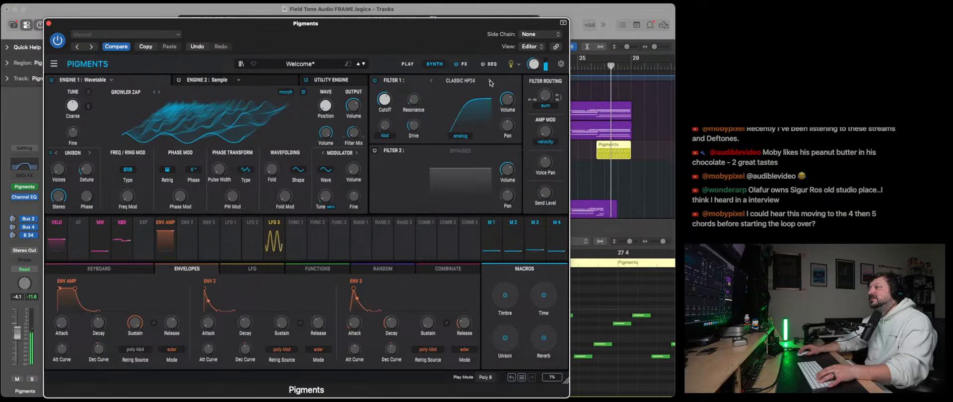
left_click(490, 82)
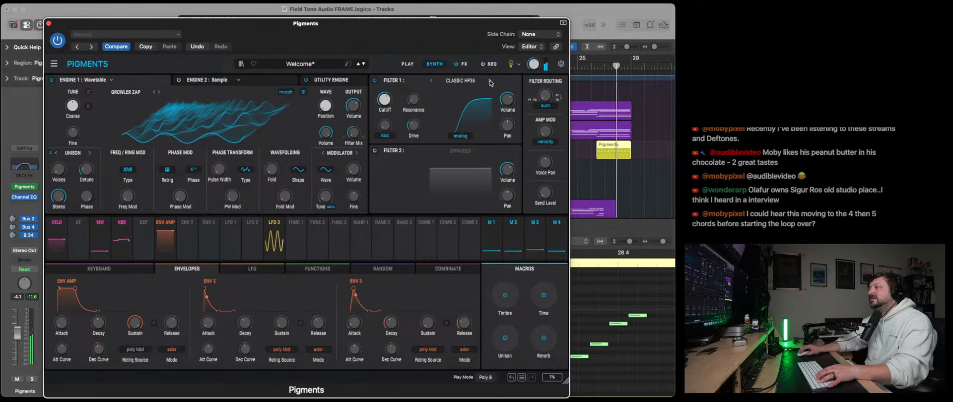
left_click(432, 81)
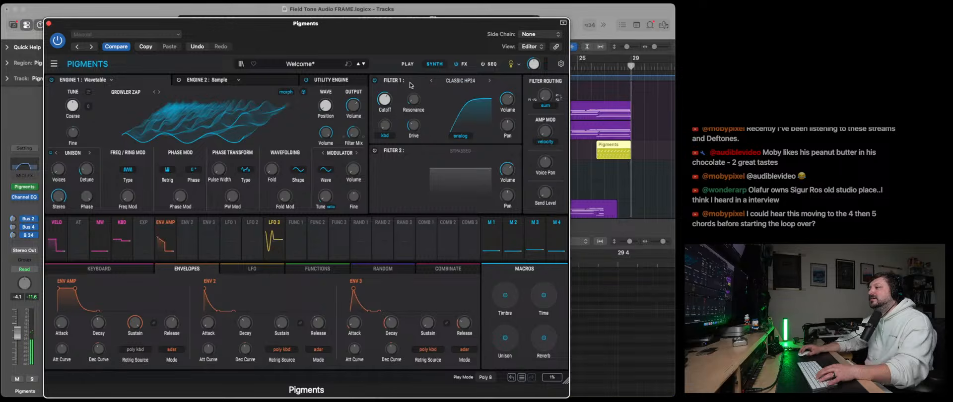
- Close the synth window and check the opening notes of the Pigments arpeggio in the Piano Roll
left_click(49, 23)
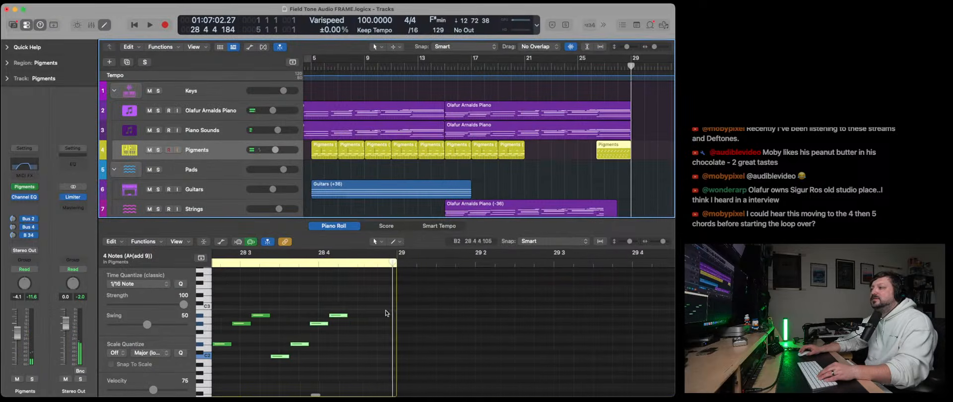
scroll(316, 326, "left", 10)
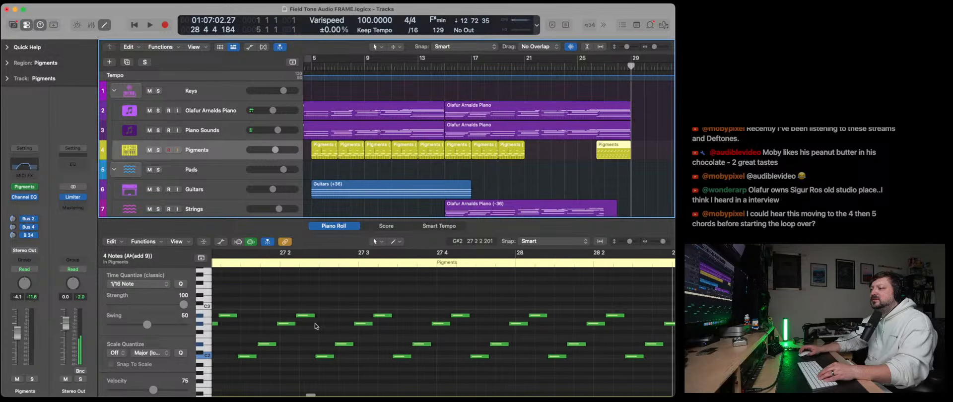
scroll(318, 328, "left", 5)
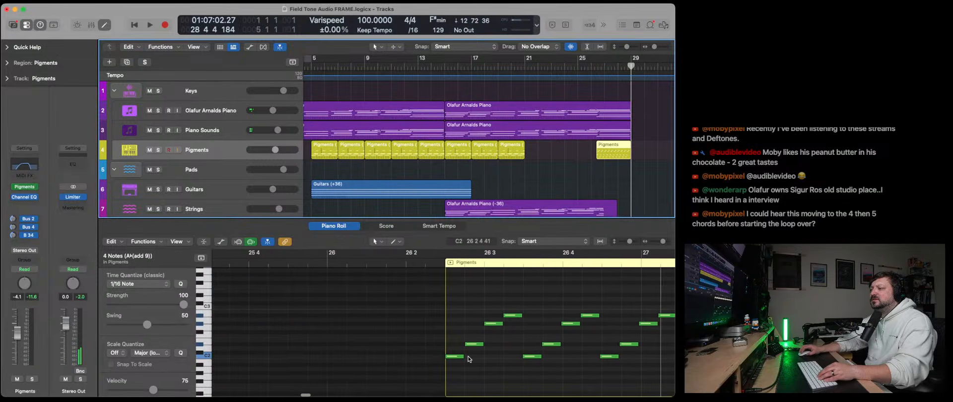
left_click(471, 353)
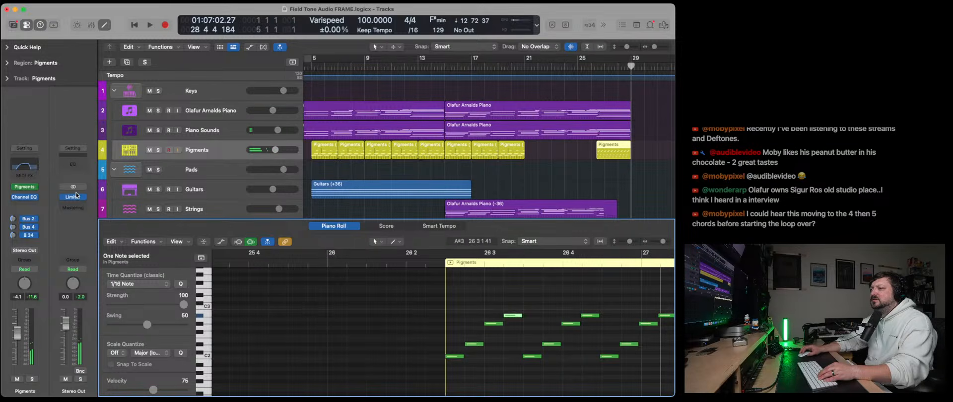
- Reopen the Pigments synth, replay the arpeggio, and browse Engine 1's wavetables through MB2S Squish and Multiples to Mutant Shapes
left_click(27, 189)
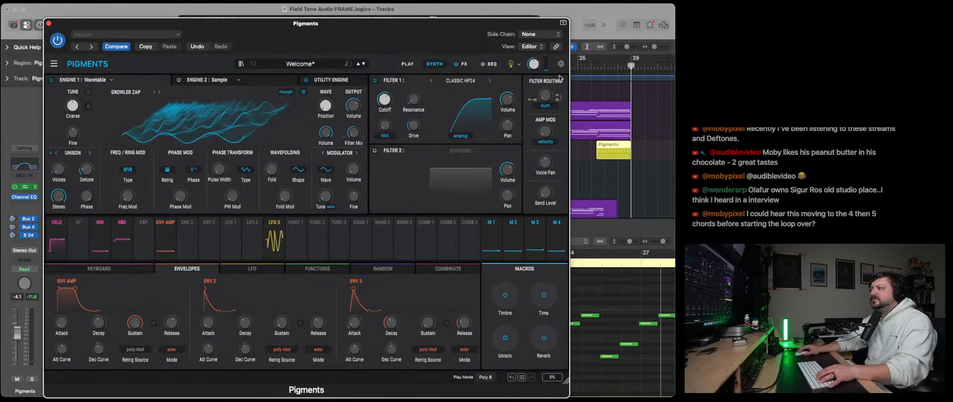
left_click(590, 70)
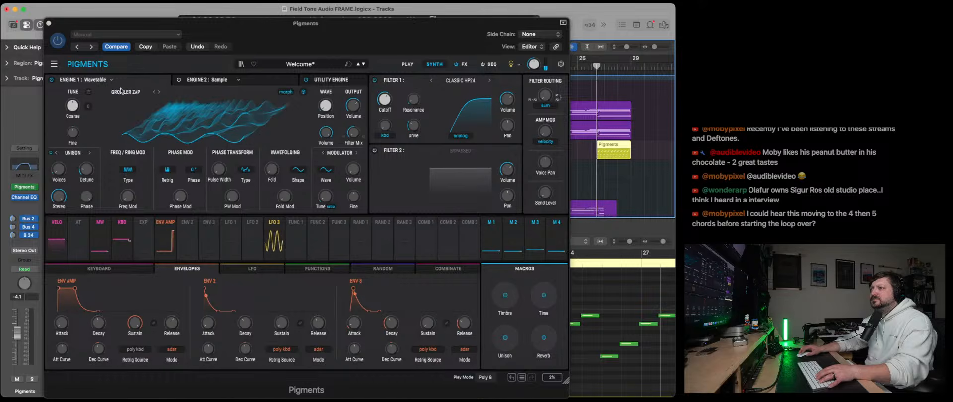
left_click(161, 93)
left_click(160, 93)
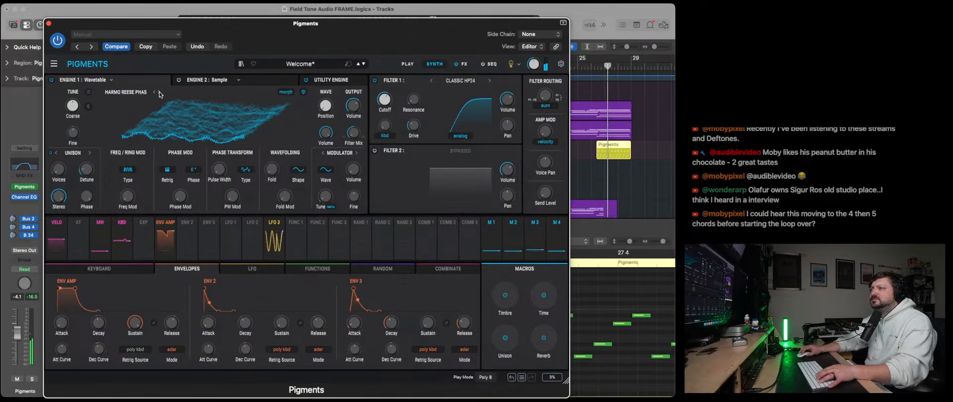
left_click(160, 93)
left_click(160, 94)
left_click(159, 93)
left_click(160, 93)
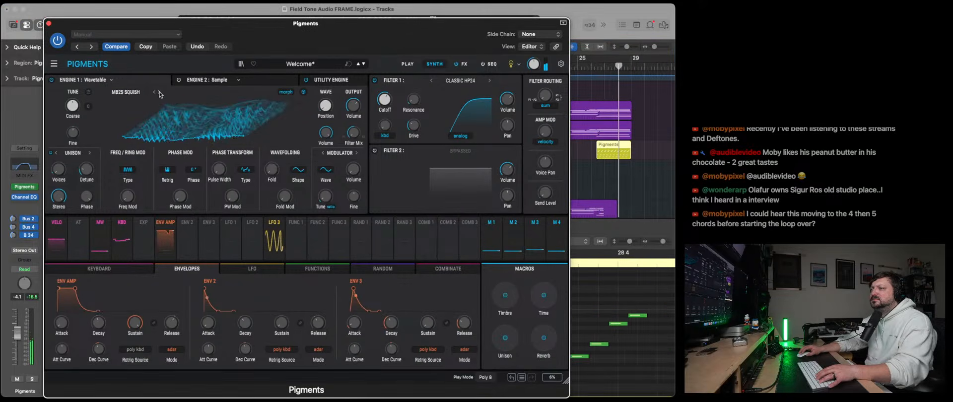
left_click(160, 94)
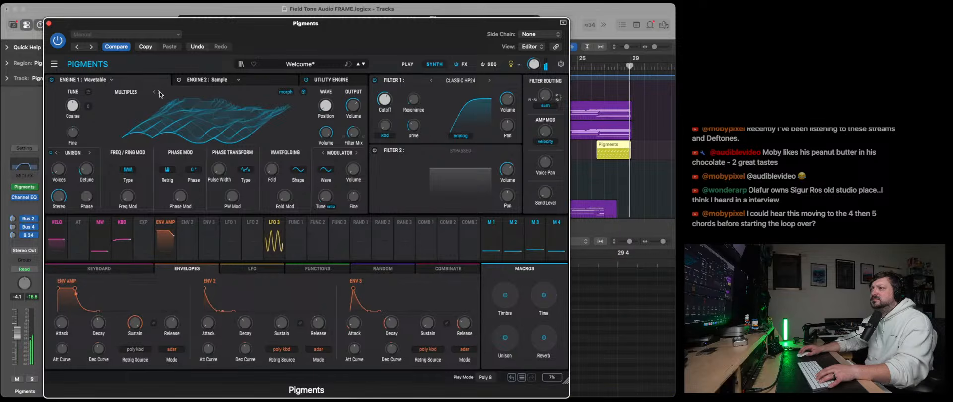
left_click(160, 93)
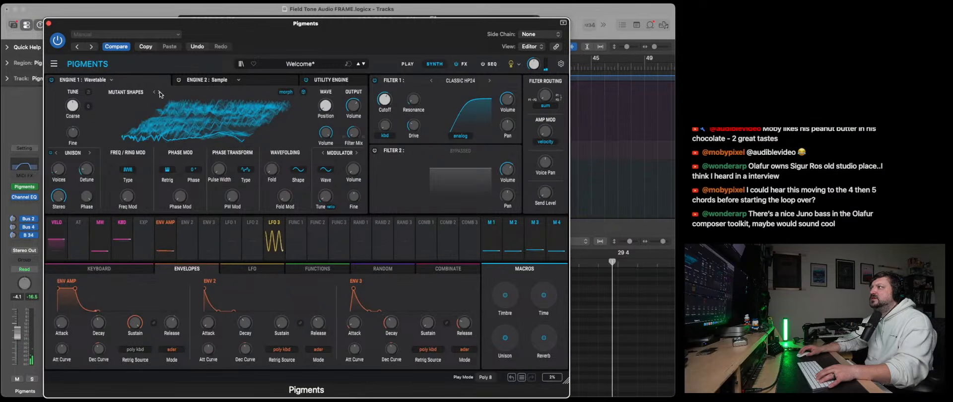
- Close the Pigments window and collapse the Prints track stack
left_click(48, 23)
key("x")
key("x")
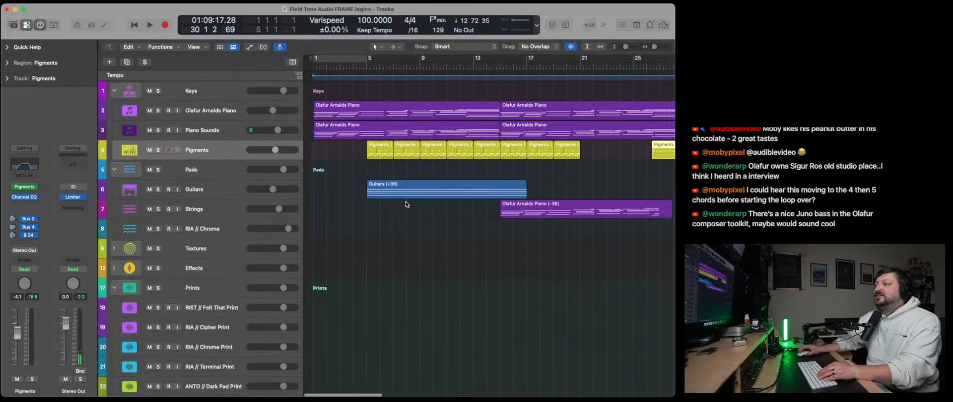
scroll(198, 213, "down", 3)
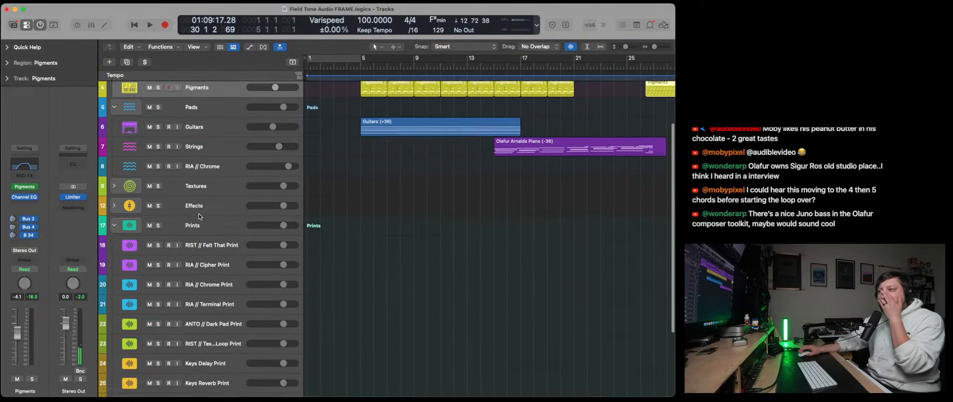
scroll(199, 214, "down", 5)
left_click(115, 130)
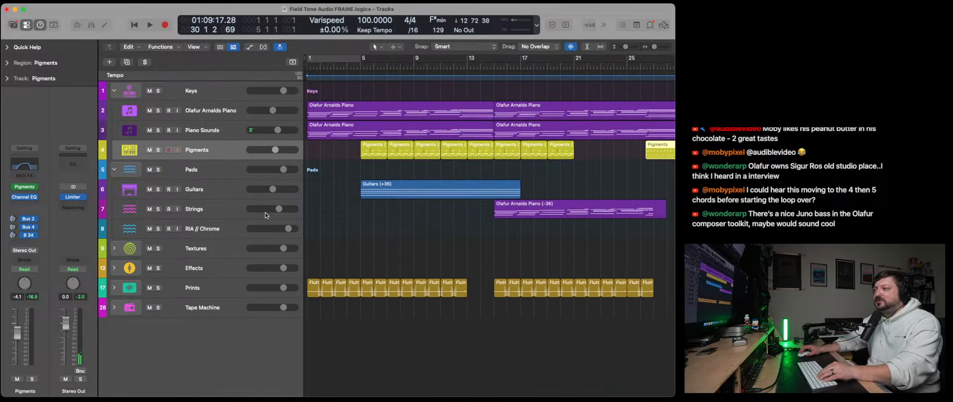
- Select the RIA // Chrome track and replace its instrument with the stereo version of Kontakt 7
left_click(215, 212)
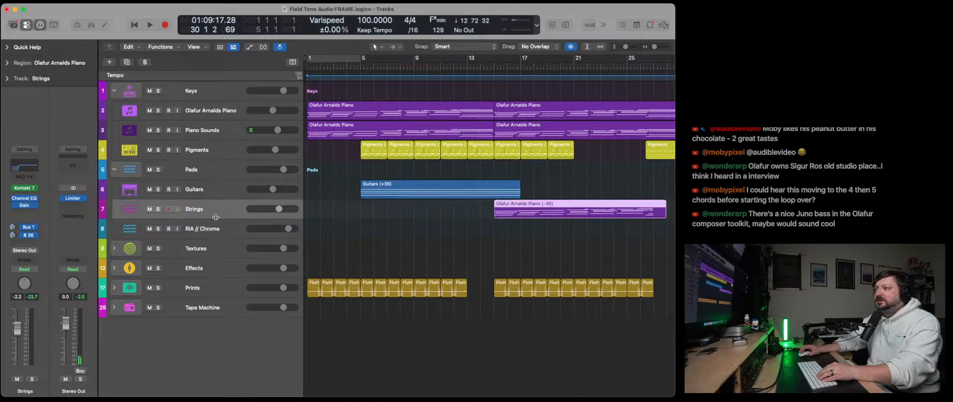
left_click(216, 230)
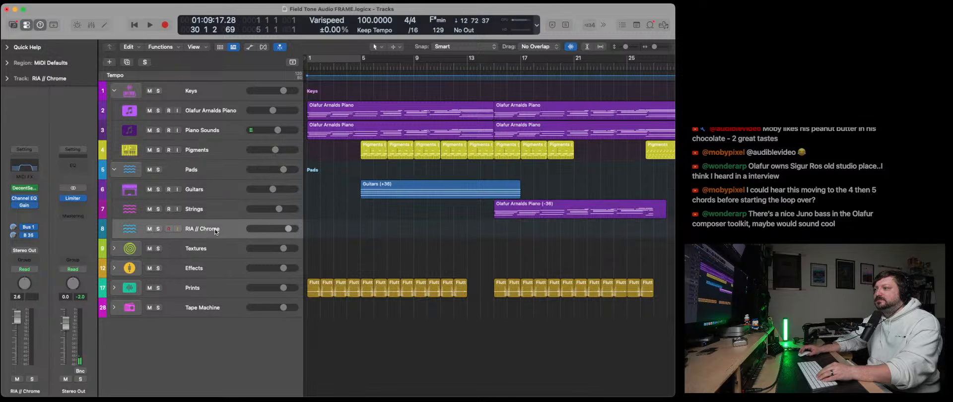
left_click(38, 191)
mouse_move(79, 236)
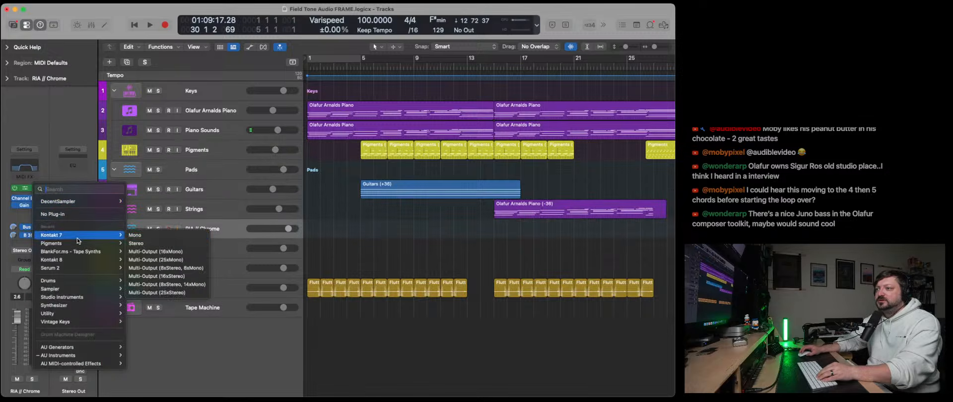
left_click(157, 243)
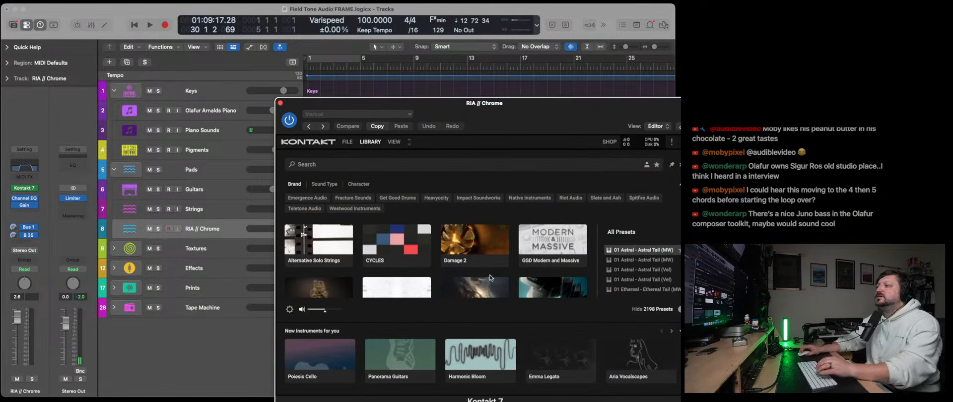
- Load the Sub 60 preset from the Olafur Arnalds Composer Toolkit library, try it out, and close the instrument window
scroll(490, 278, "down", 5)
scroll(459, 268, "down", 5)
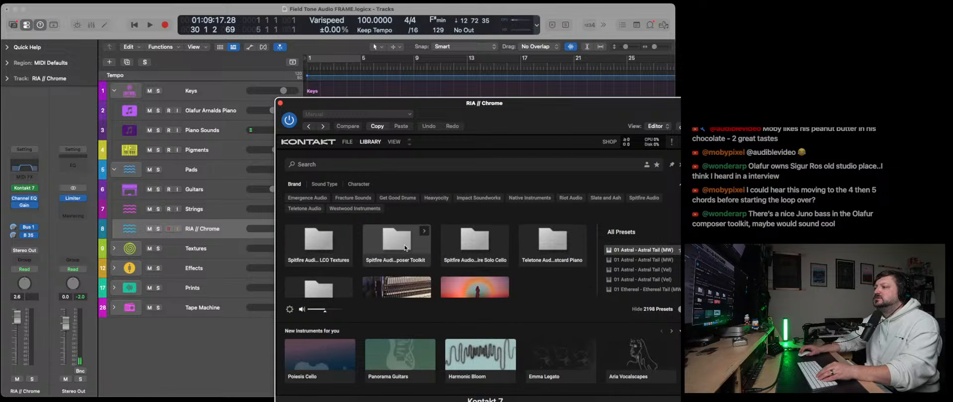
left_click(387, 247)
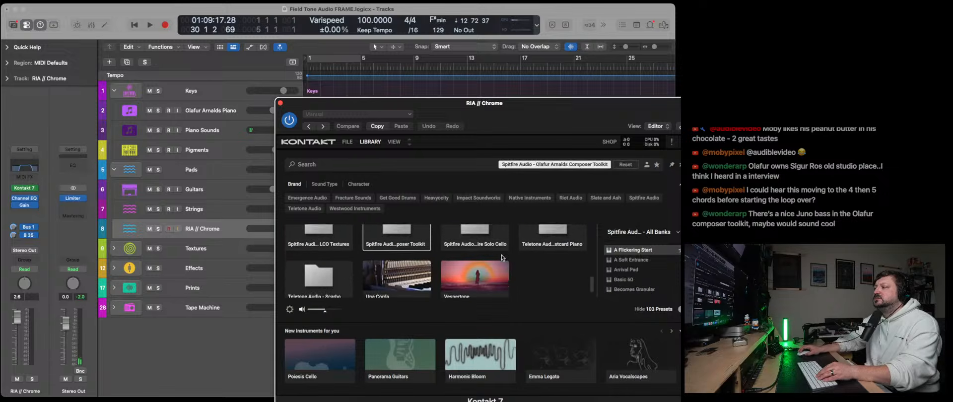
scroll(491, 257, "down", 1)
scroll(645, 271, "down", 5)
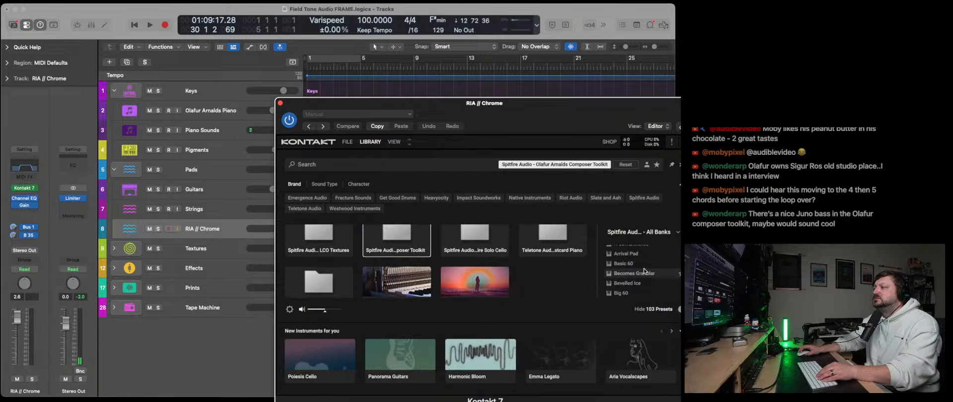
scroll(645, 271, "down", 10)
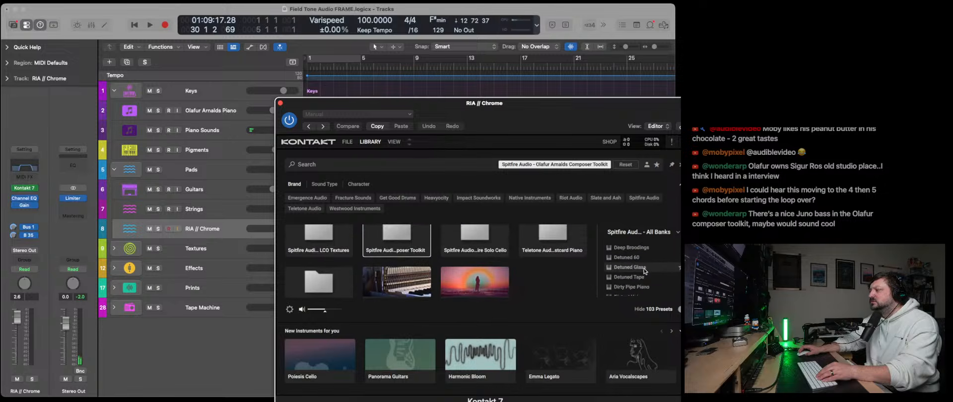
scroll(645, 271, "down", 8)
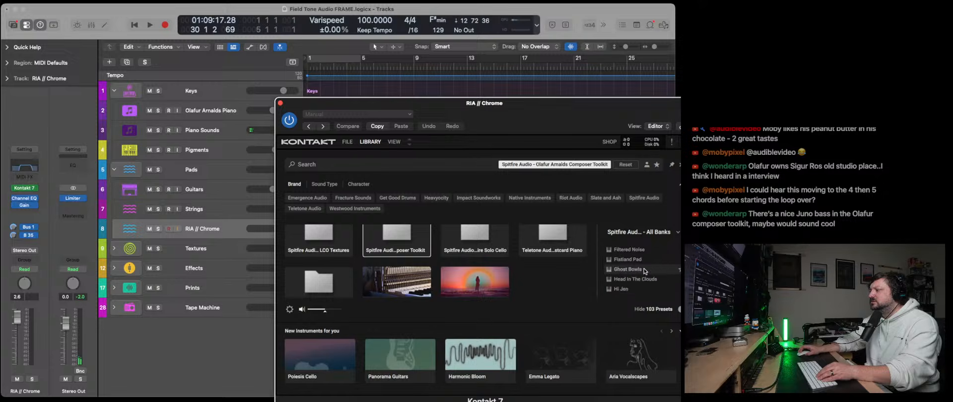
scroll(646, 271, "down", 8)
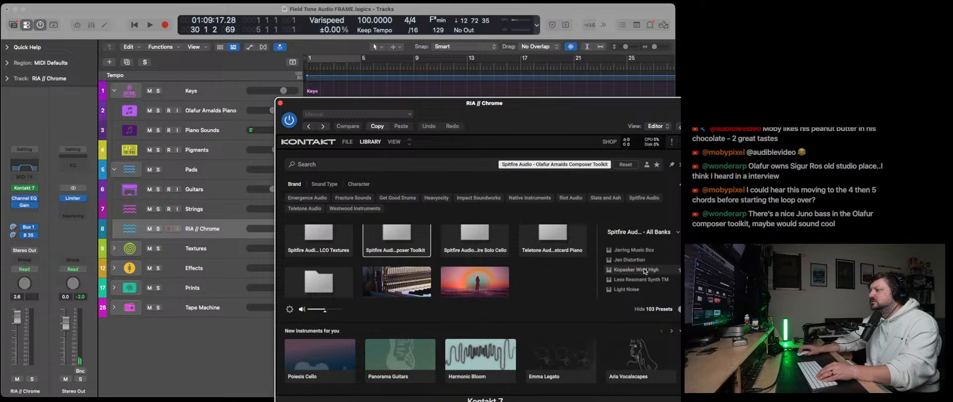
scroll(645, 270, "down", 8)
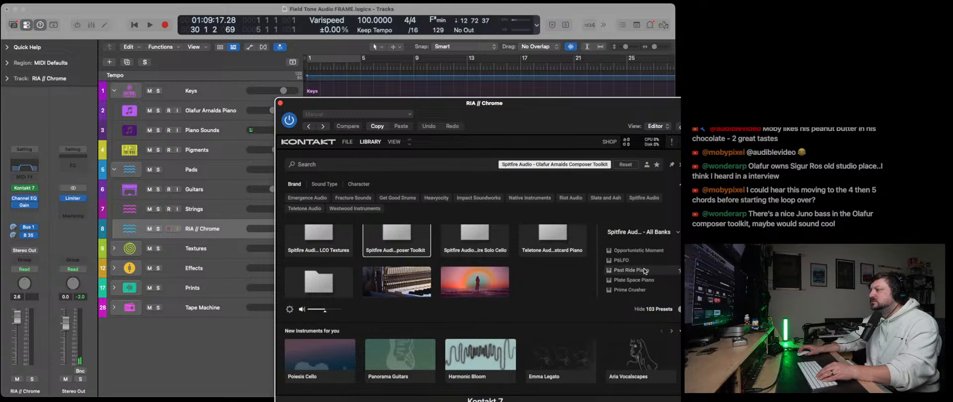
scroll(645, 271, "down", 3)
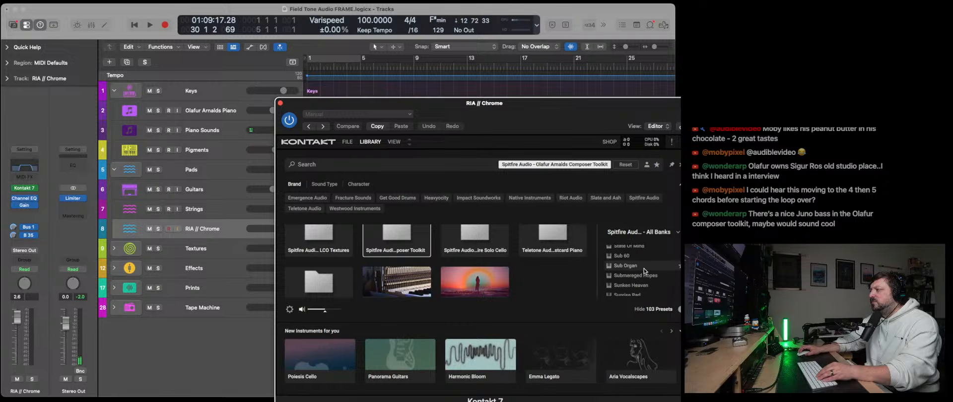
left_click(625, 257)
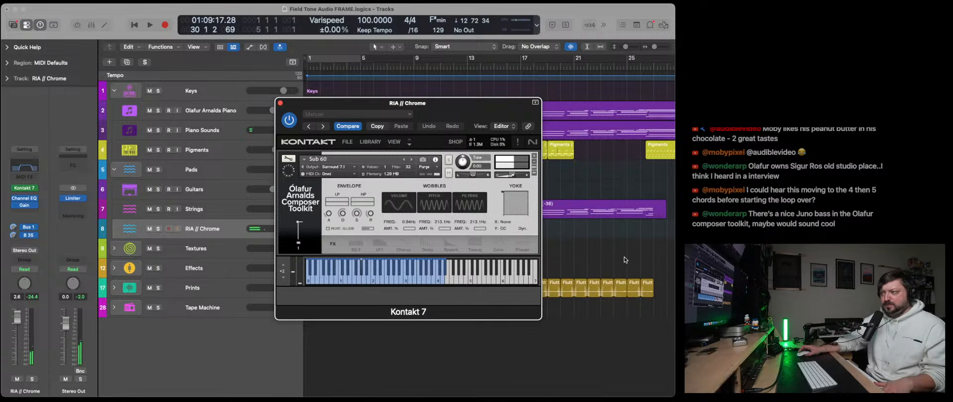
left_click(280, 103)
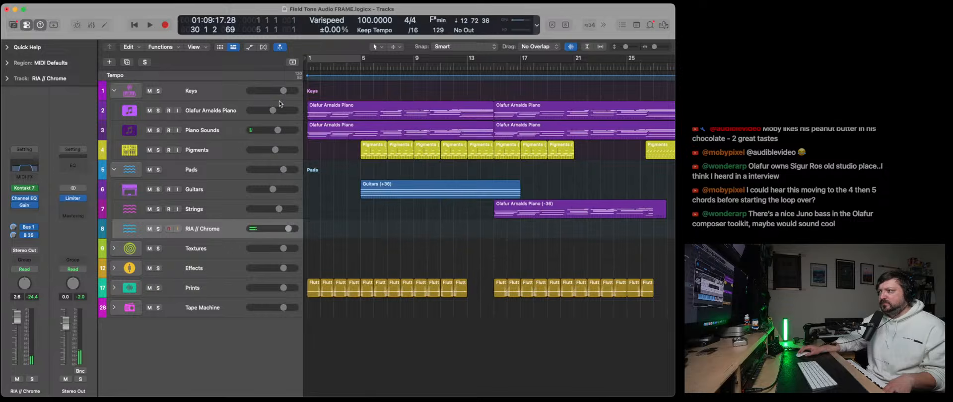
- Set the RIA // Chrome track's Gain plug-in to +17.4 dB and adjust its Bus 1 and B 35 sends
left_click(26, 207)
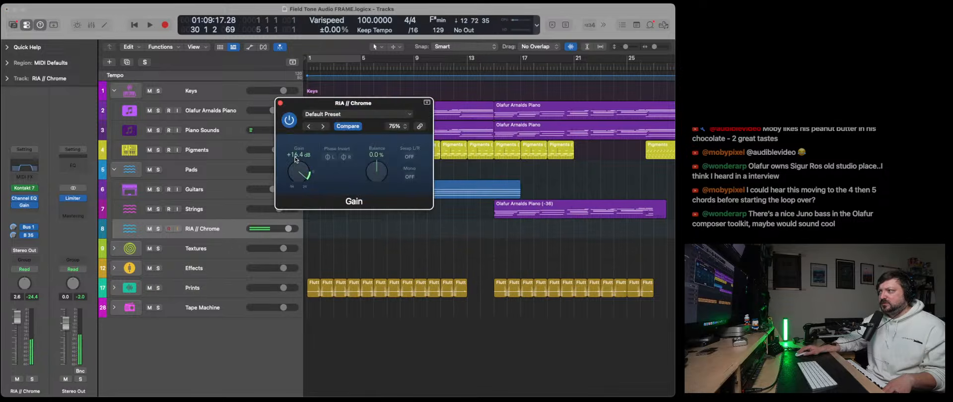
left_click_drag(295, 158, 295, 156)
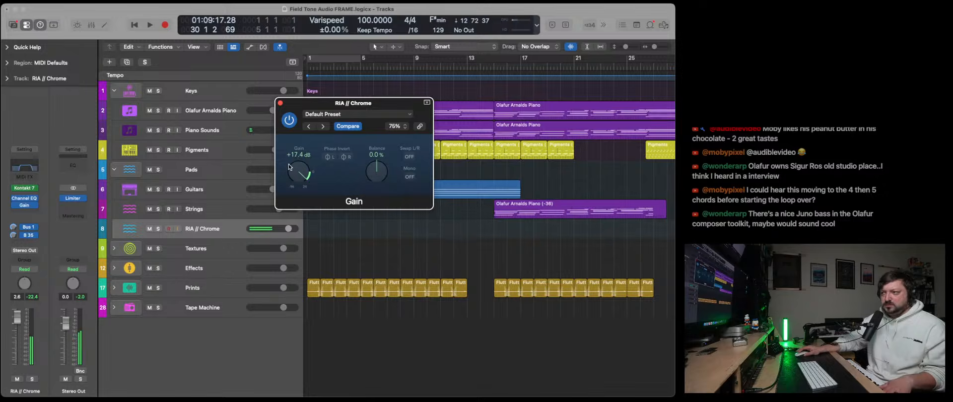
left_click(280, 103)
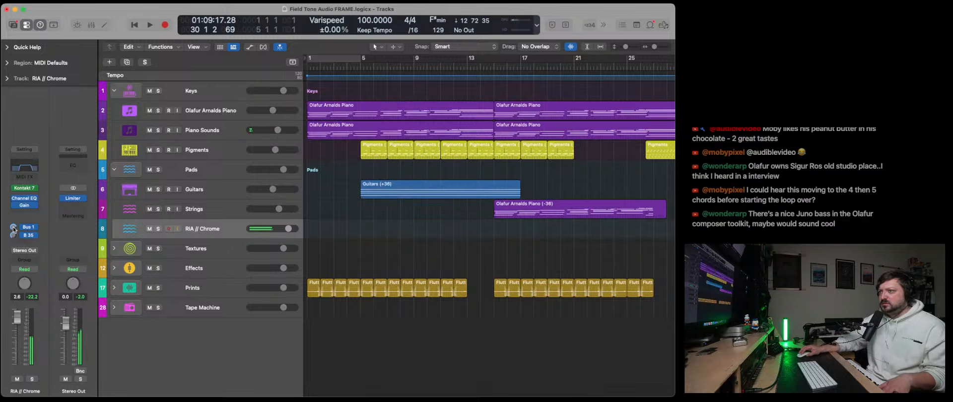
left_click(14, 229)
left_click(14, 236)
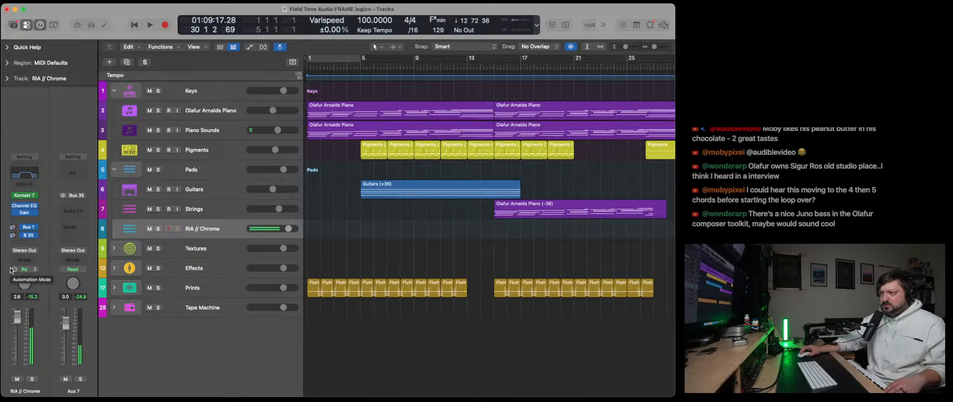
- Try Serum 2 as the RIA // Chrome track's instrument with the user preset Sub
left_click(35, 196)
mouse_move(74, 363)
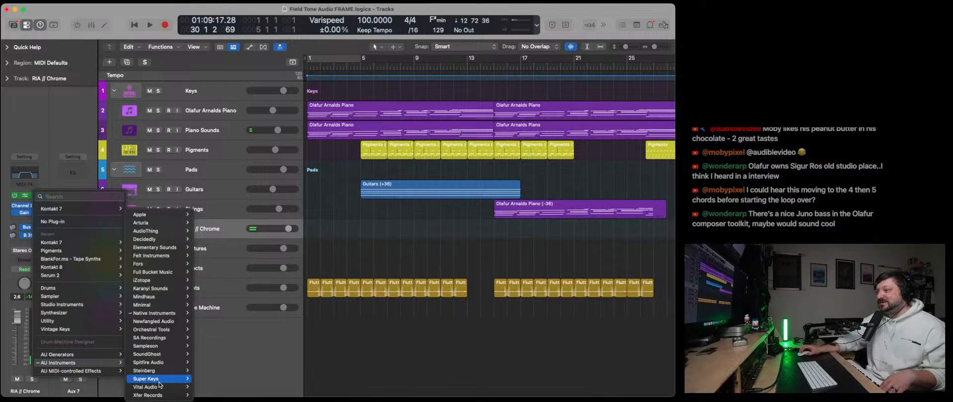
mouse_move(160, 394)
left_click(239, 395)
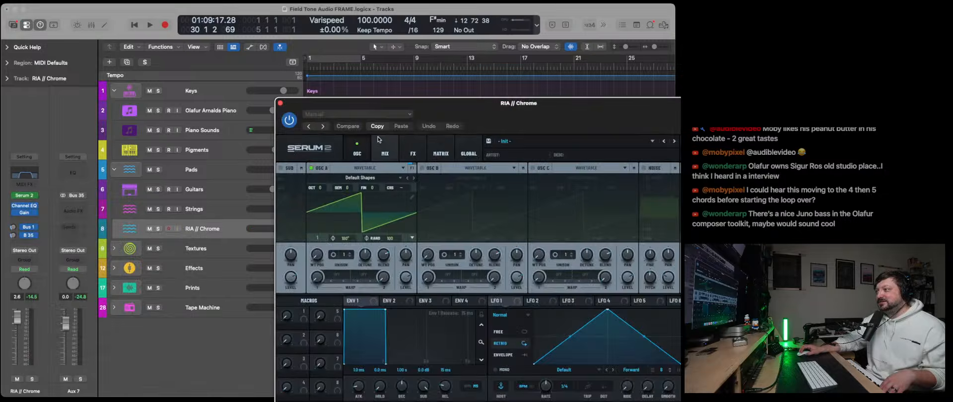
left_click(507, 141)
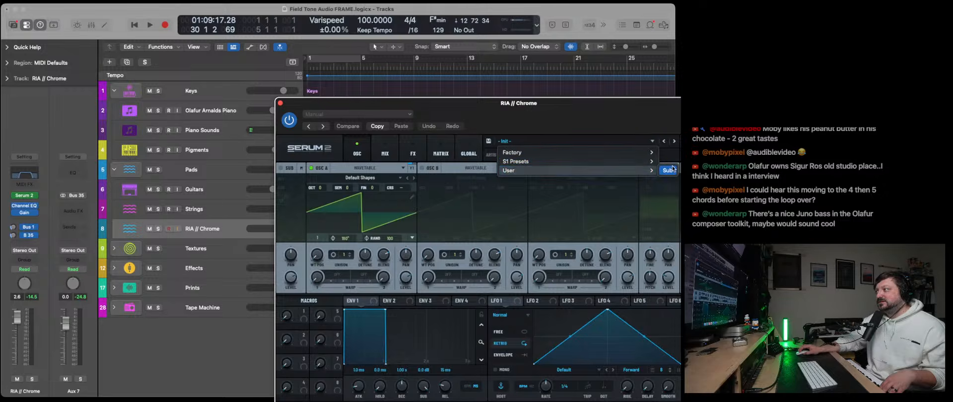
left_click(668, 170)
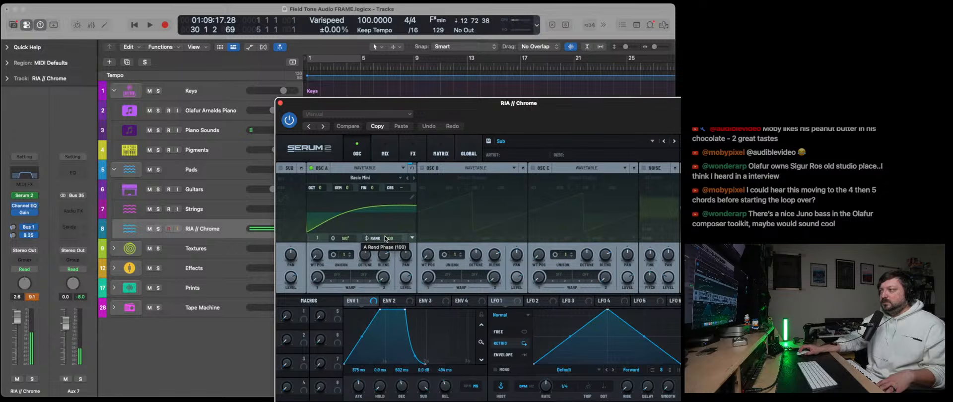
left_click(281, 103)
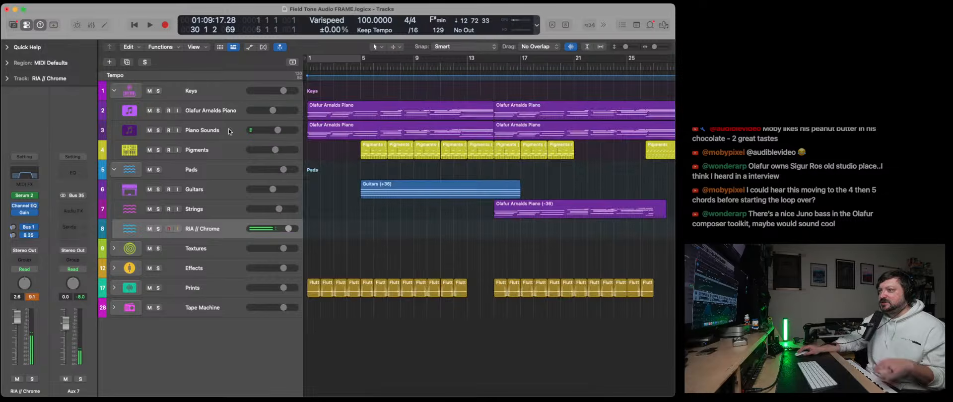
- Load Kontakt 7 on the RIA // Chrome track again, search its library for Sub 60, load that preset and play it
left_click(36, 199)
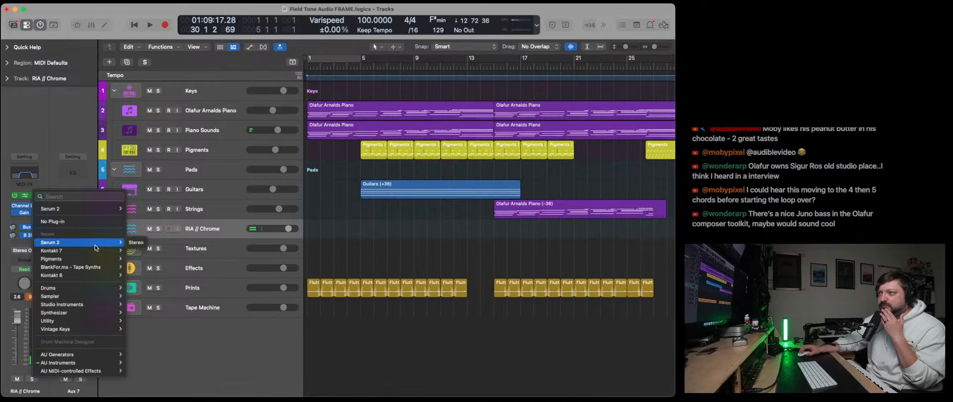
mouse_move(93, 251)
left_click(141, 260)
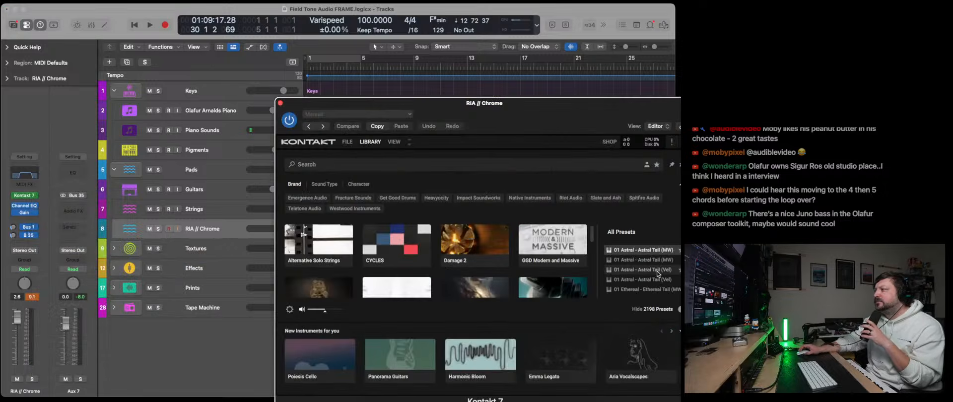
scroll(499, 278, "down", 3)
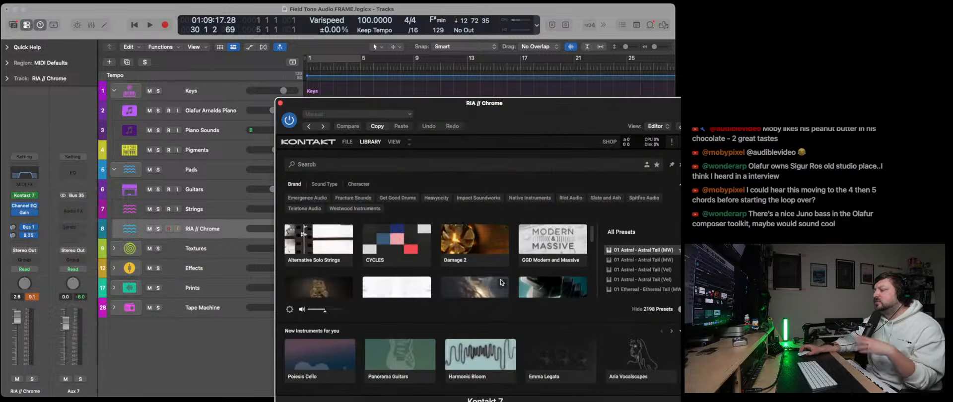
left_click(369, 168)
type("Sub 60")
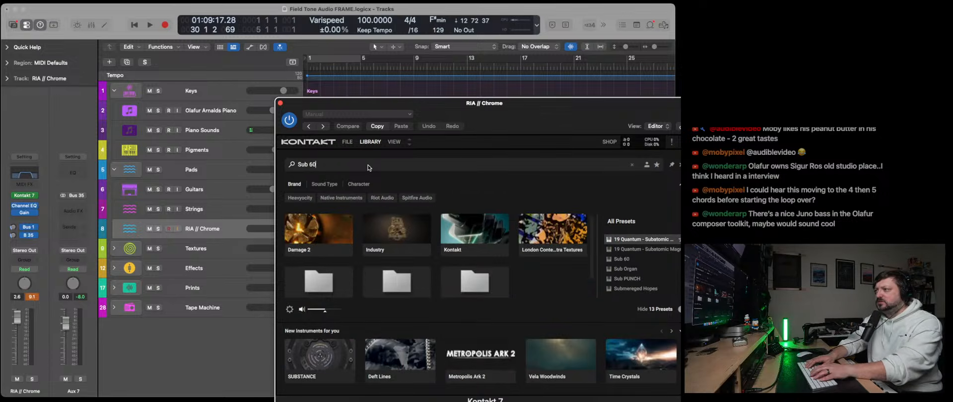
double_click(623, 240)
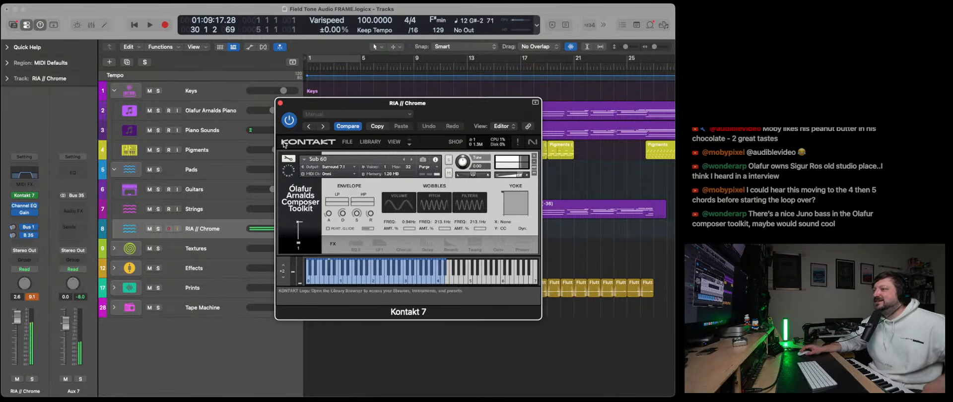
left_click(281, 104)
- Set the RIA // Chrome track's Channel EQ low cut to 34 Hz and its high cut to 272 Hz
left_click(24, 173)
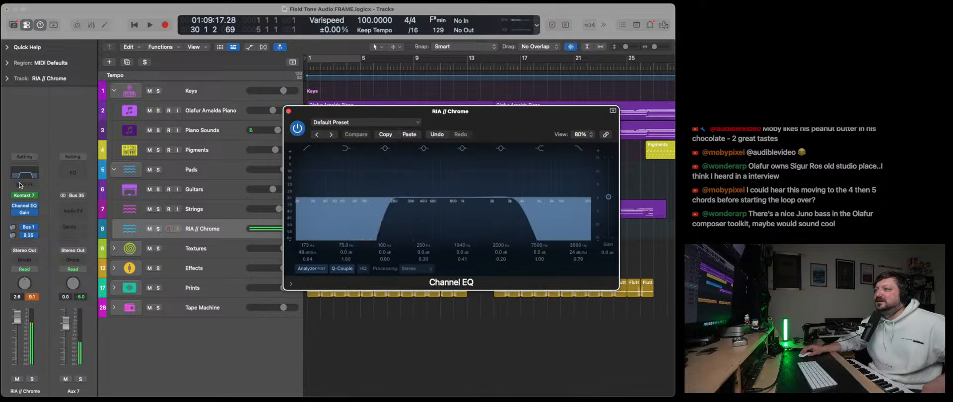
left_click_drag(367, 212, 321, 212)
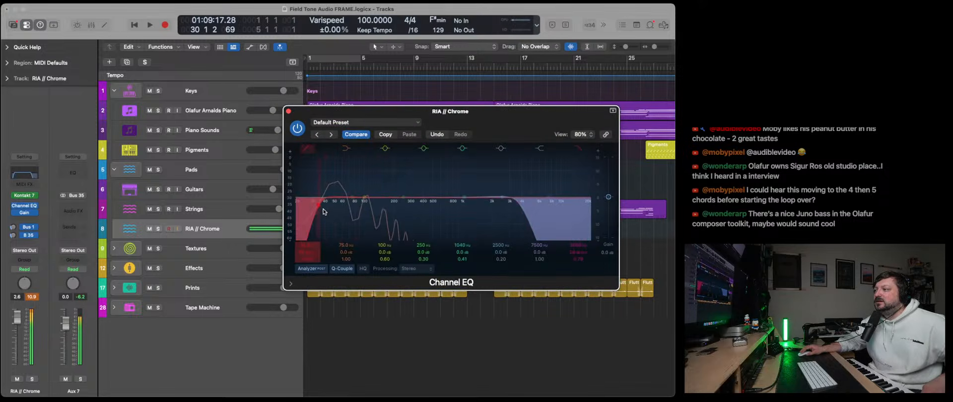
left_click_drag(523, 214, 411, 214)
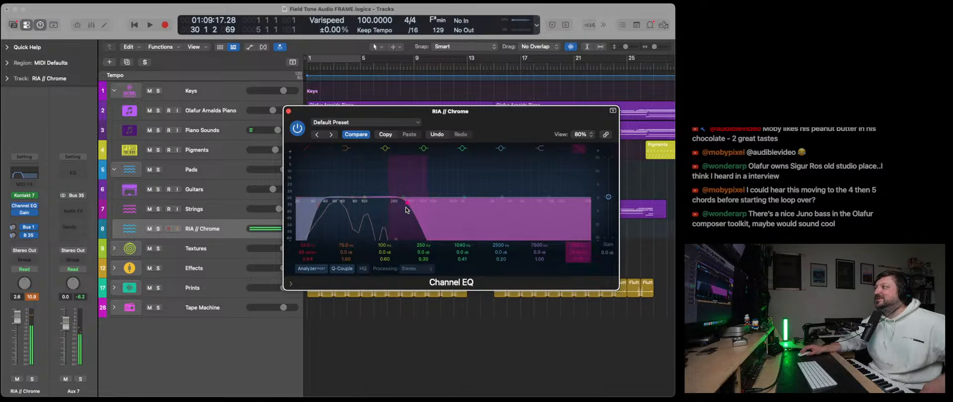
left_click(288, 111)
- Lower the RIA // Chrome track's fader to -10.8 dB and set its Gain plug-in to +2.0 dB
left_click_drag(288, 229, 267, 228)
mouse_move(34, 195)
left_click(21, 214)
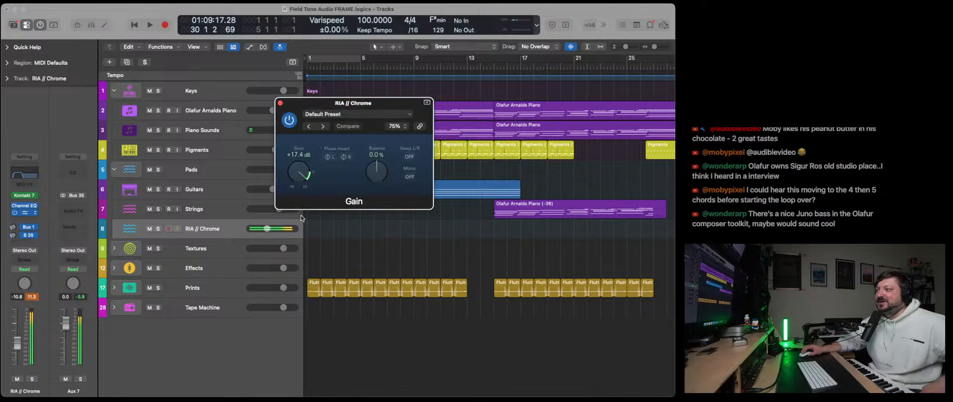
left_click_drag(296, 177, 294, 192)
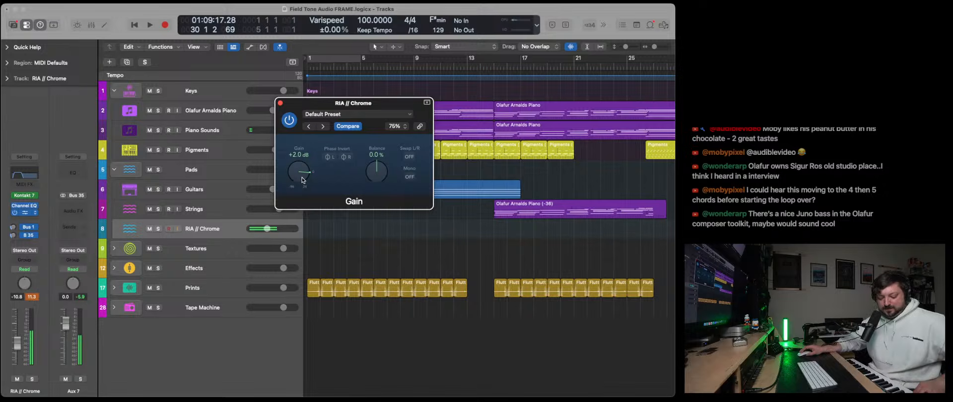
left_click(281, 103)
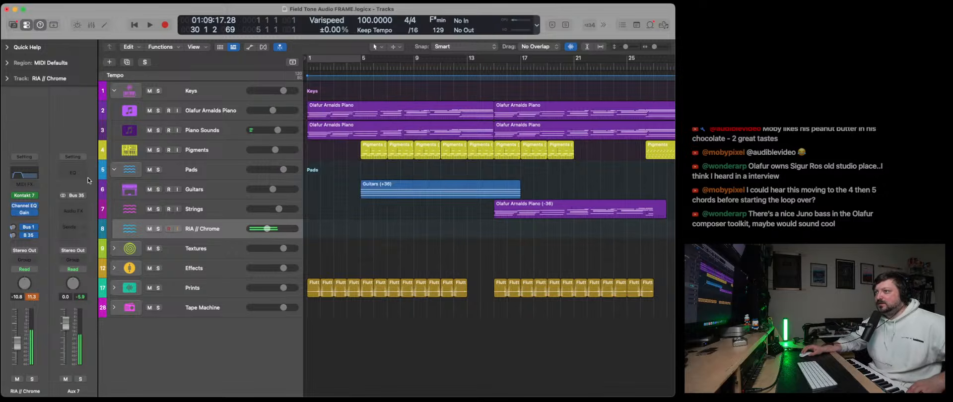
- Show the RIA // Chrome track's Kontakt instrument, bypass its Bus 1 and B 35 sends, and mute the Piano Sounds track
left_click(25, 198)
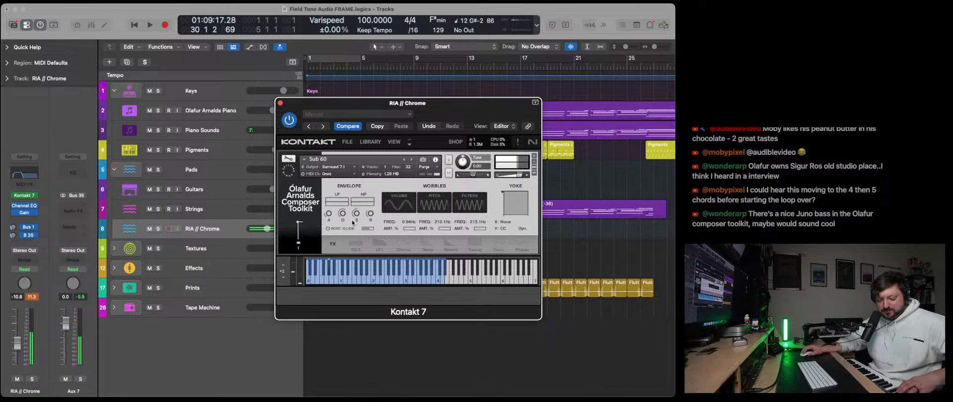
left_click(22, 227)
left_click(22, 235)
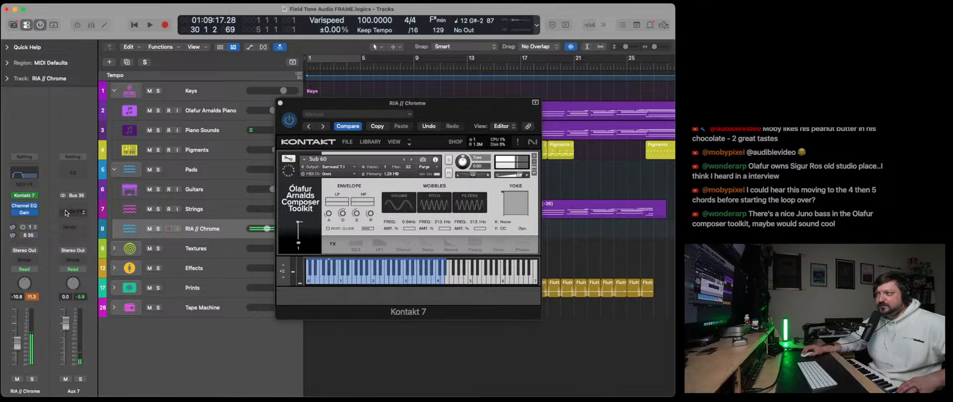
scroll(212, 146, "up", 1)
scroll(212, 146, "down", 1)
left_click(150, 131)
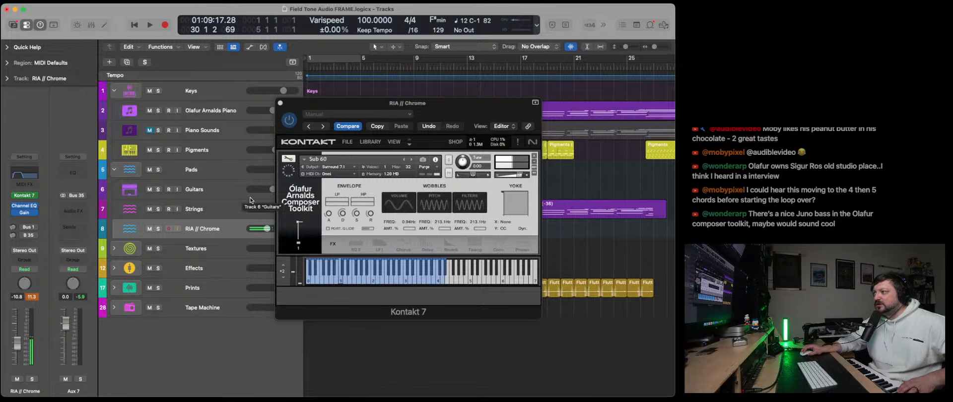
- Set the RIA // Chrome track's Gain plug-in to +10.7 dB and adjust the decay in Kontakt's envelope
left_click(24, 212)
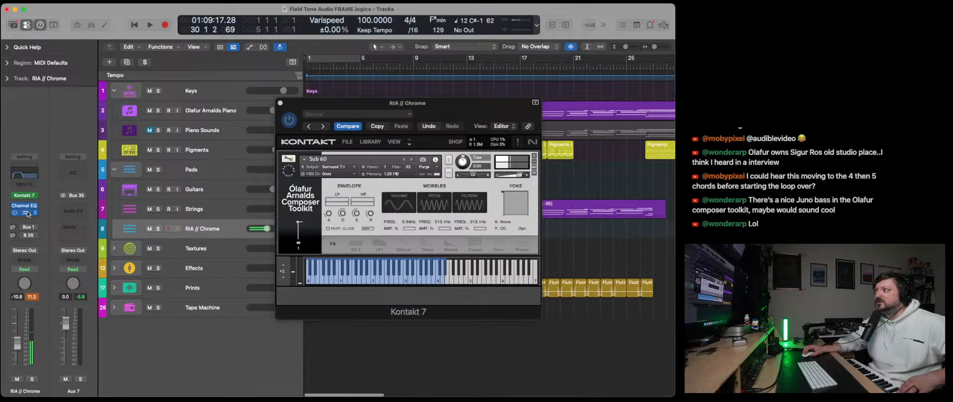
left_click_drag(307, 176, 307, 172)
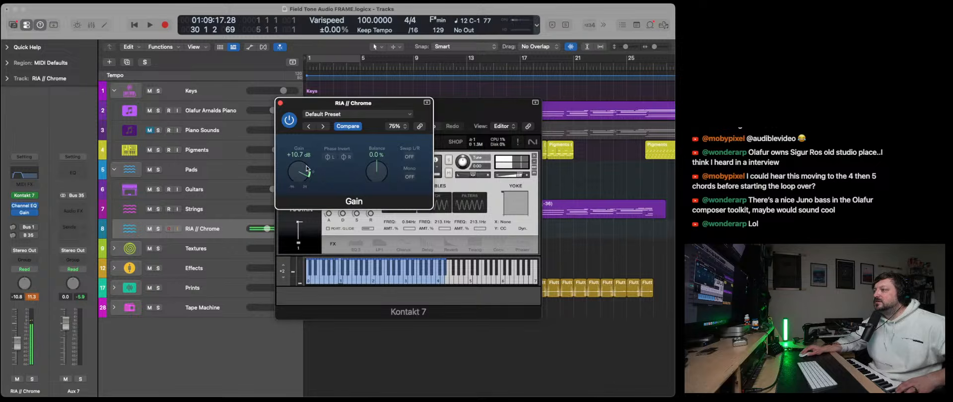
left_click(280, 104)
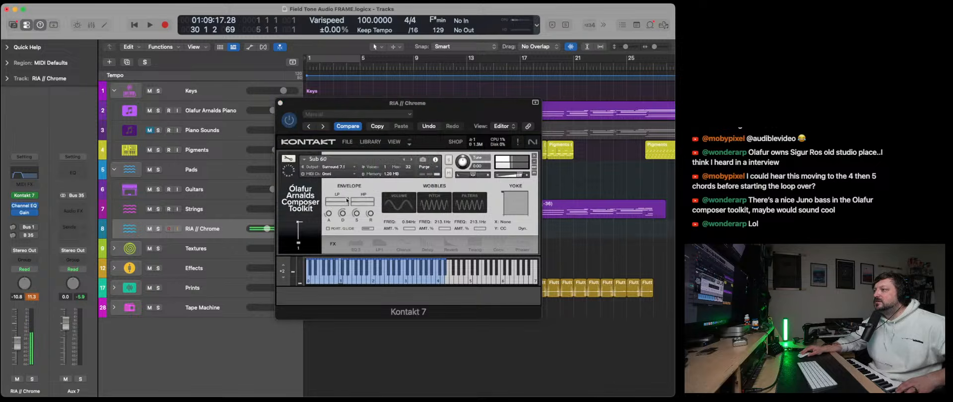
left_click(343, 216)
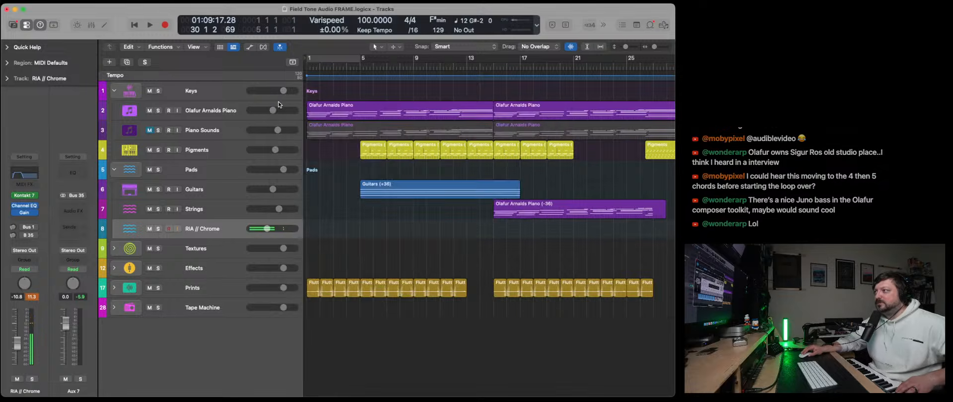
left_click(280, 104)
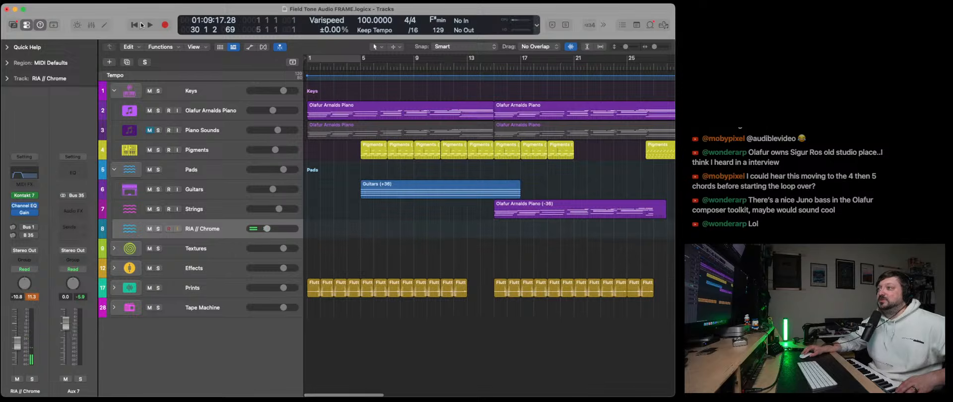
- Copy the Strings region, place the playhead at bar 15 and rename the RIA // Chrome track as Sub
left_click(536, 204)
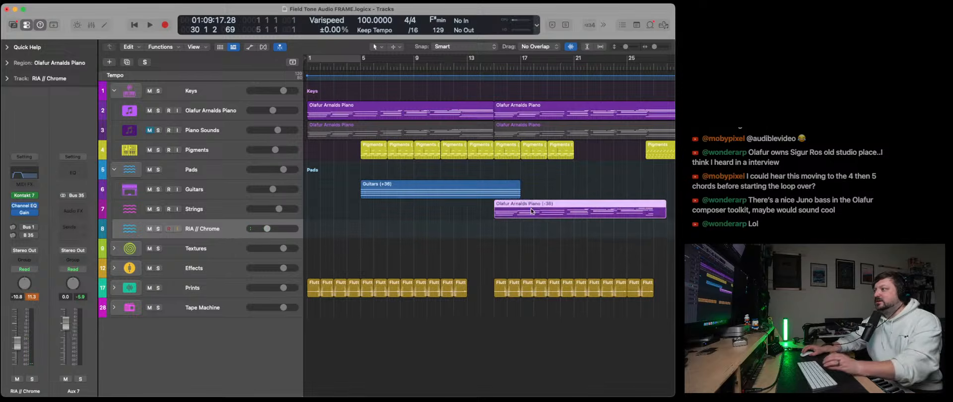
left_click(497, 67)
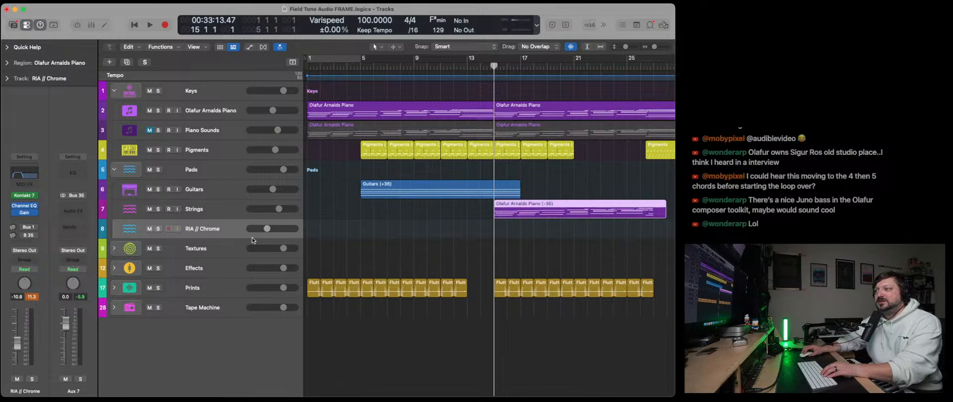
double_click(230, 230)
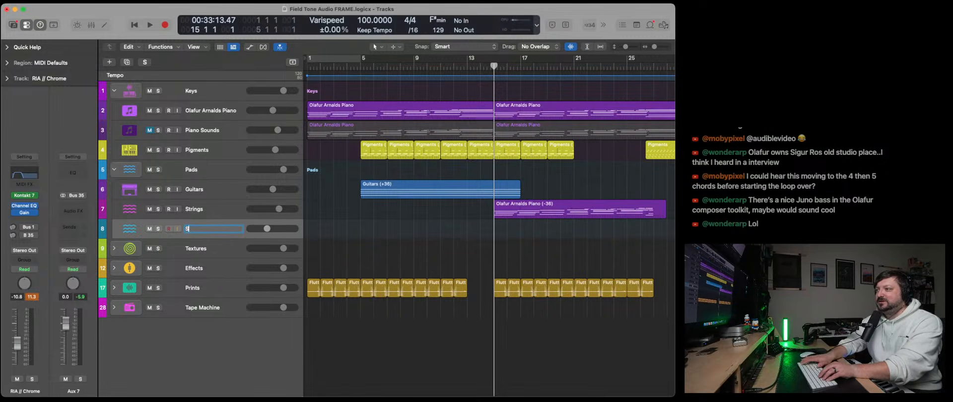
type("Sub")
key("Return")
- Change the Sub track's color to red and paste the copied Strings region onto it at bar 15
right_click(215, 229)
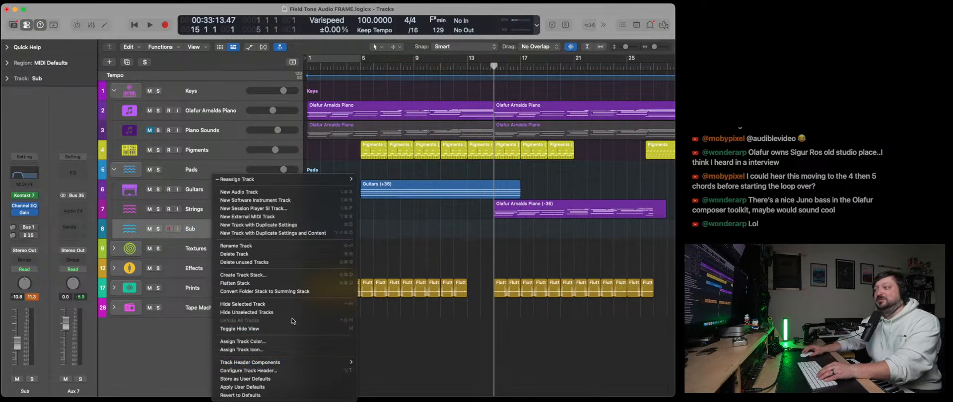
left_click(273, 347)
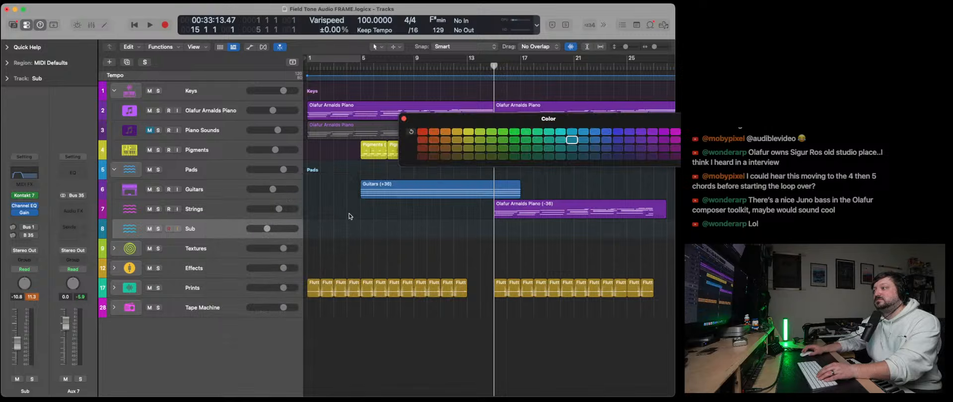
left_click(423, 132)
left_click(403, 119)
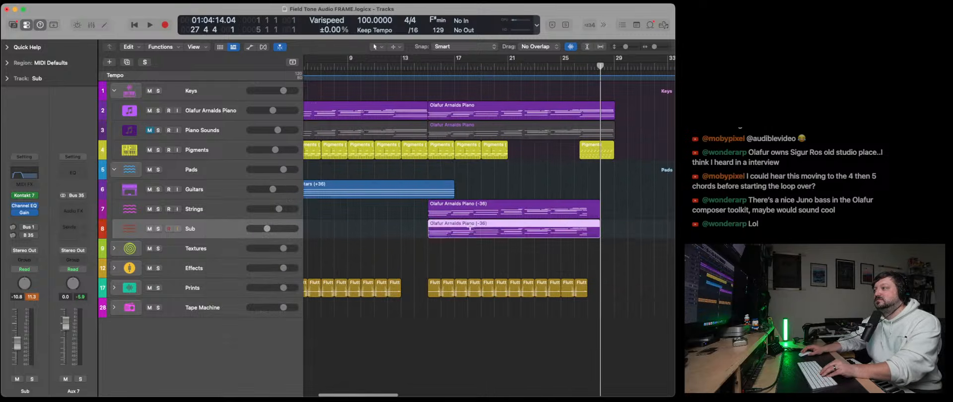
- Open the Sub track's region in the Piano Roll and delete the chord notes just above the bass line
double_click(470, 227)
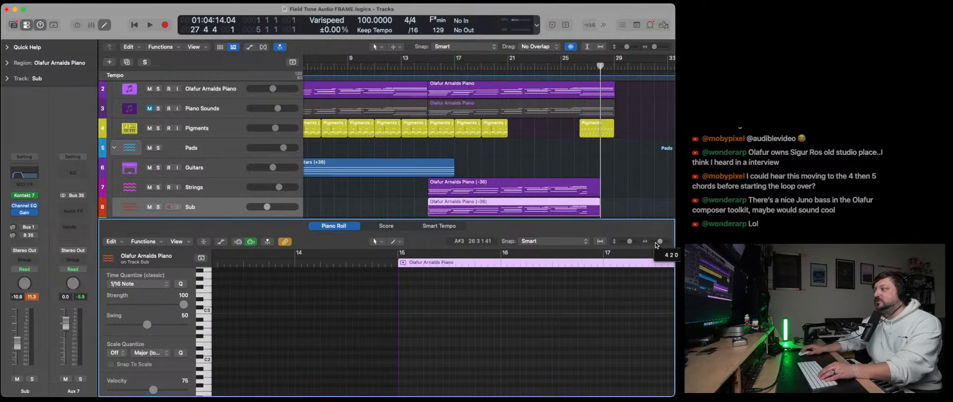
left_click_drag(656, 245, 650, 246)
scroll(567, 339, "down", 6)
scroll(563, 340, "right", 4)
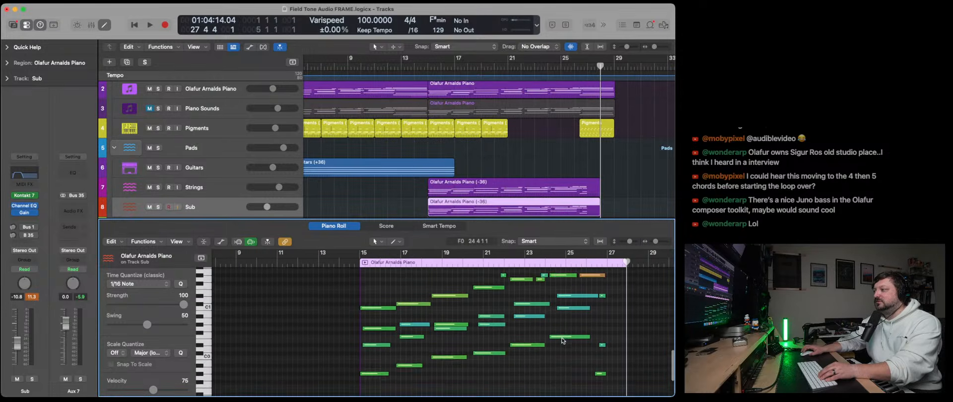
scroll(563, 341, "down", 2)
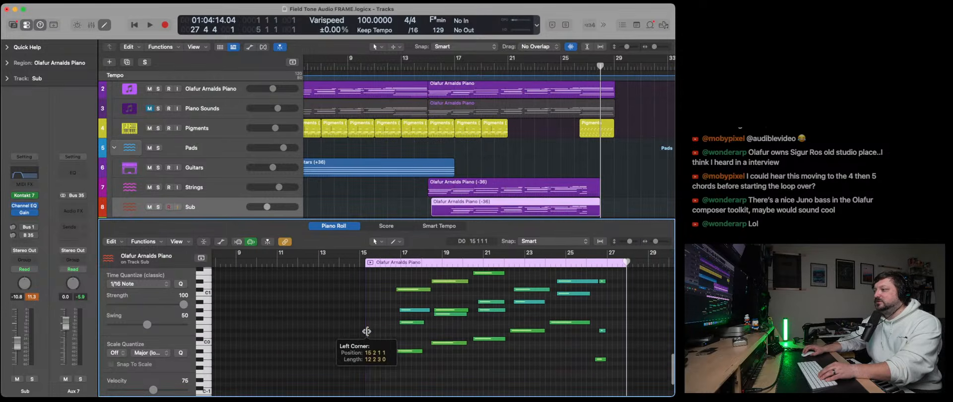
left_click_drag(379, 338, 607, 327)
key("Delete")
scroll(542, 312, "up", 2)
key("Delete")
scroll(546, 322, "up", 1)
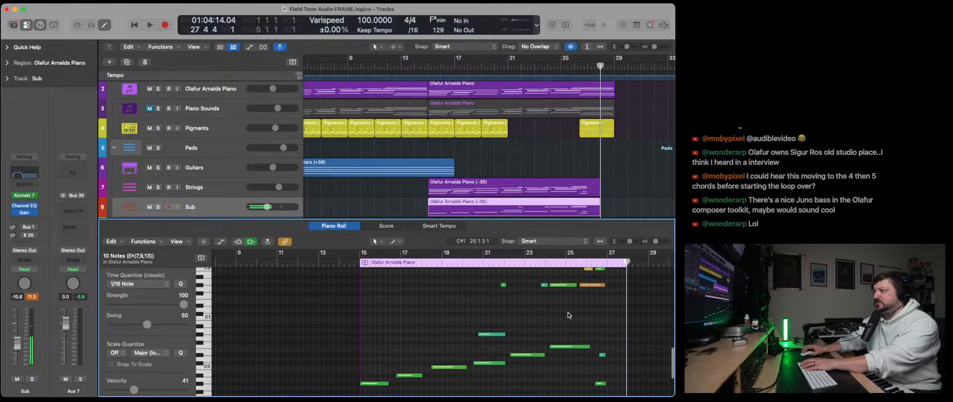
- Delete the remaining upper notes from the Sub track's region so only the lowest bass line is left
left_click_drag(486, 282, 609, 341)
key("Delete")
scroll(603, 342, "up", 2)
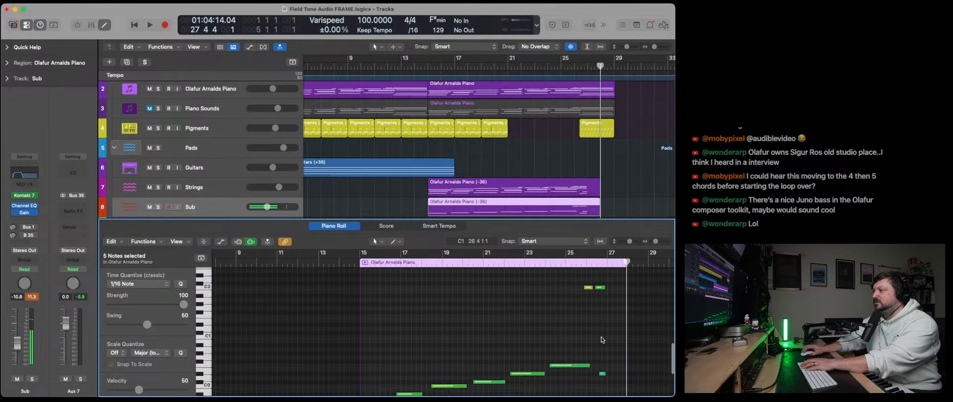
left_click_drag(565, 287, 595, 302)
key("Delete")
scroll(607, 362, "down", 6)
key("Delete")
- Lengthen the last bass note to about the end of the region and close the Piano Roll
left_click_drag(603, 343, 624, 342)
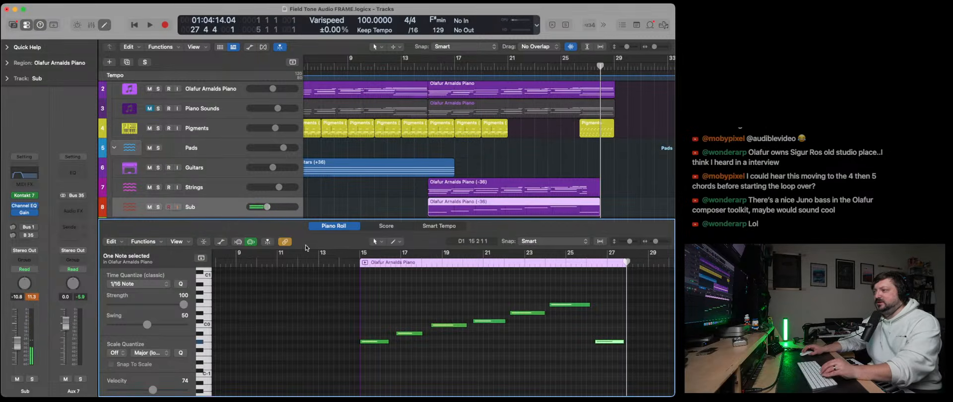
key("x")
key("x")
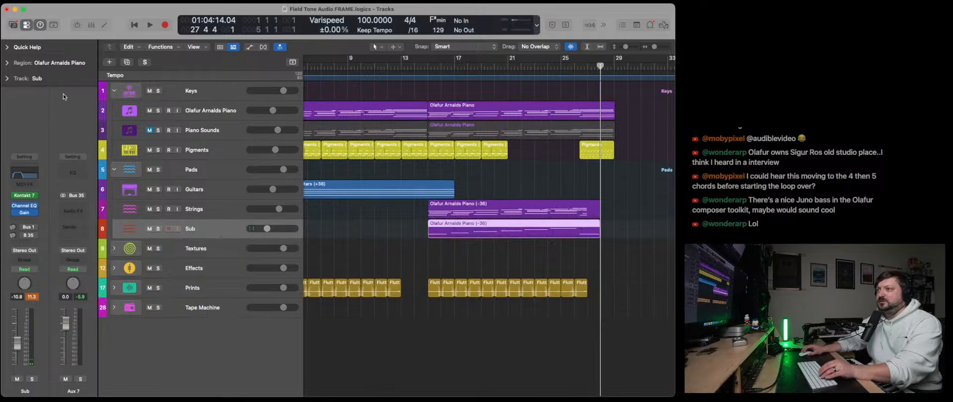
- Show the region parameters, then color the Sub track's region by its track color and name it by its track name
left_click(7, 63)
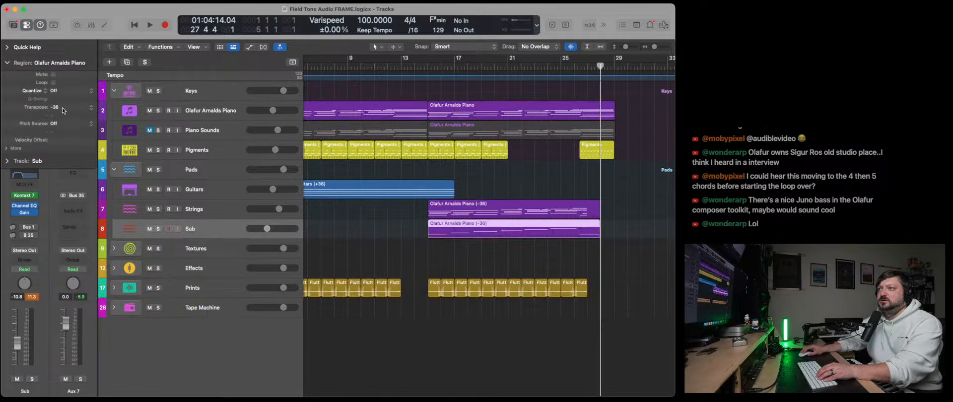
left_click(430, 251)
left_click(459, 229)
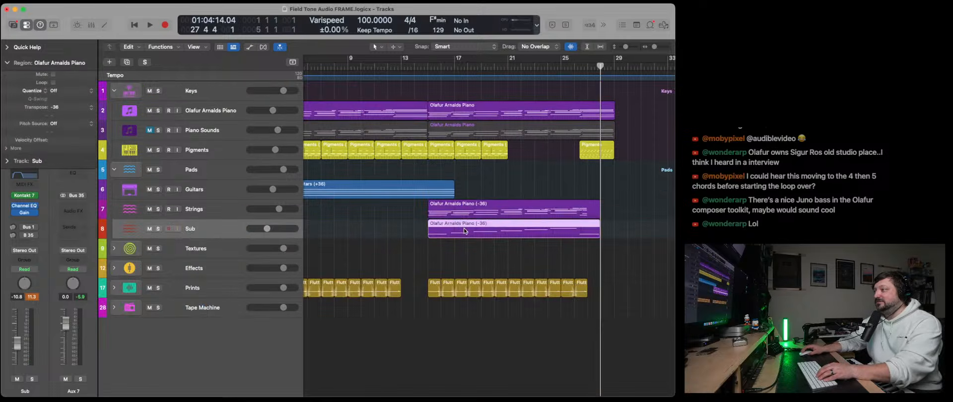
right_click(500, 230)
left_click(526, 209)
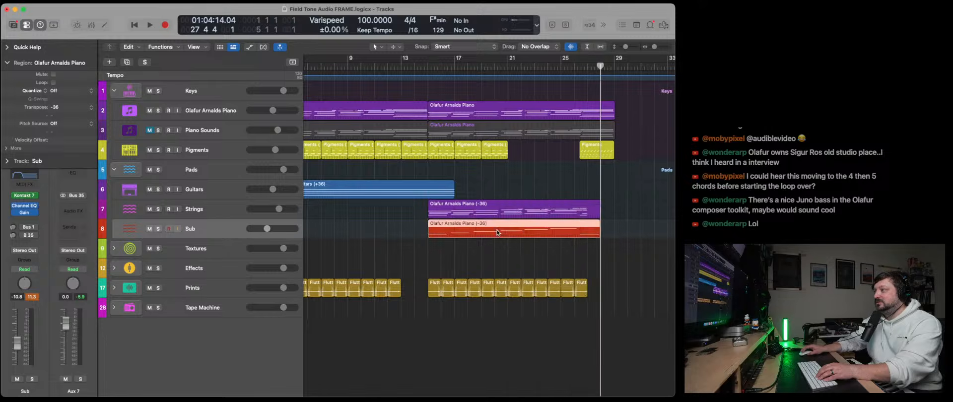
right_click(498, 231)
left_click(527, 225)
scroll(497, 149, "left", 2)
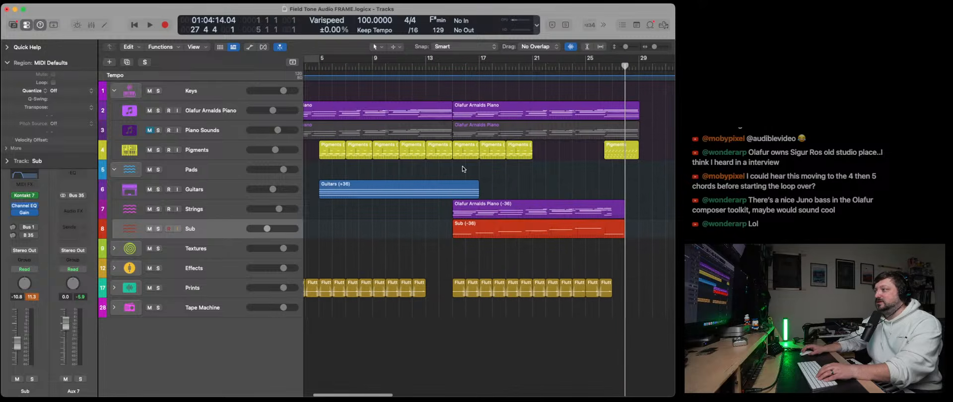
- Play the arrangement from bar 15 and raise the Sub track's fader to -4.7 dB
left_click(454, 67)
left_click_drag(268, 229, 274, 229)
scroll(274, 229, "left", 1)
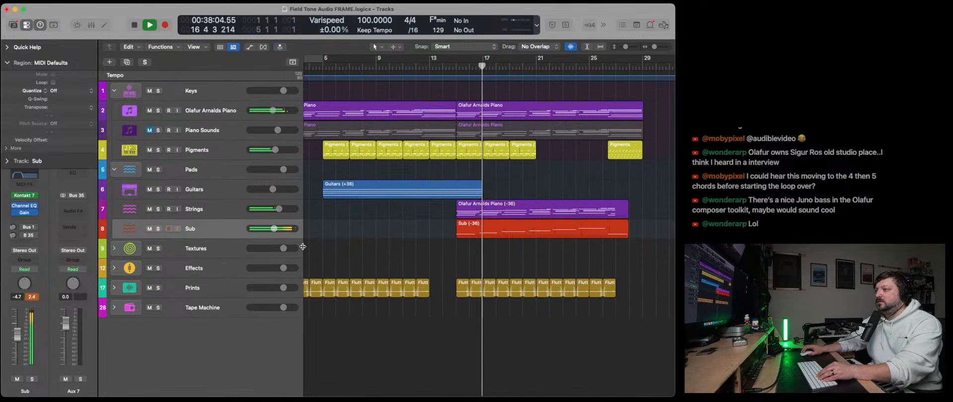
- Lower and mute the Pigments track, unmute Piano Sounds, and set the Sub track's fader to -5.2 dB
left_click(201, 213)
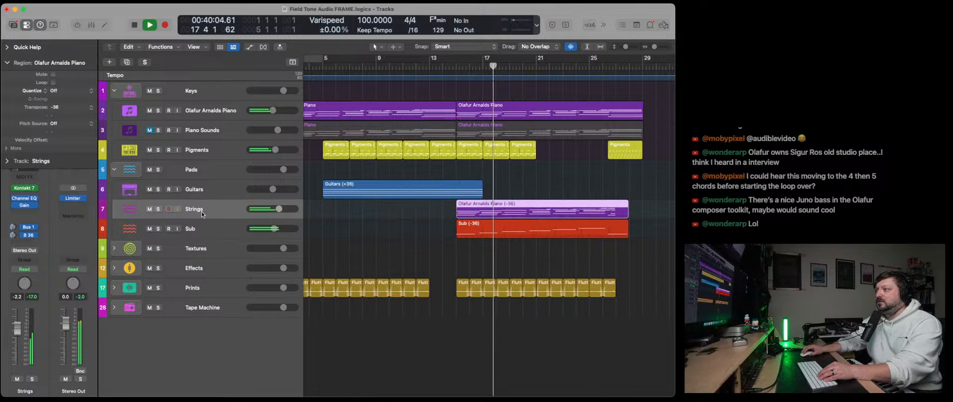
left_click_drag(275, 149, 257, 150)
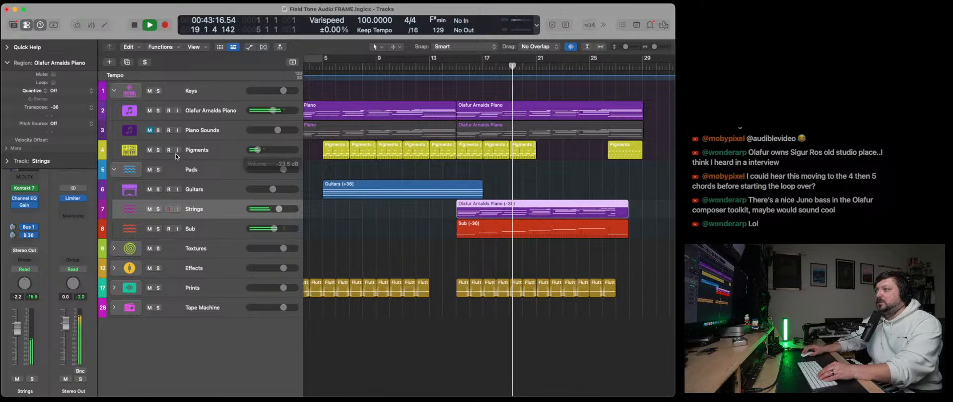
left_click(150, 151)
left_click(150, 131)
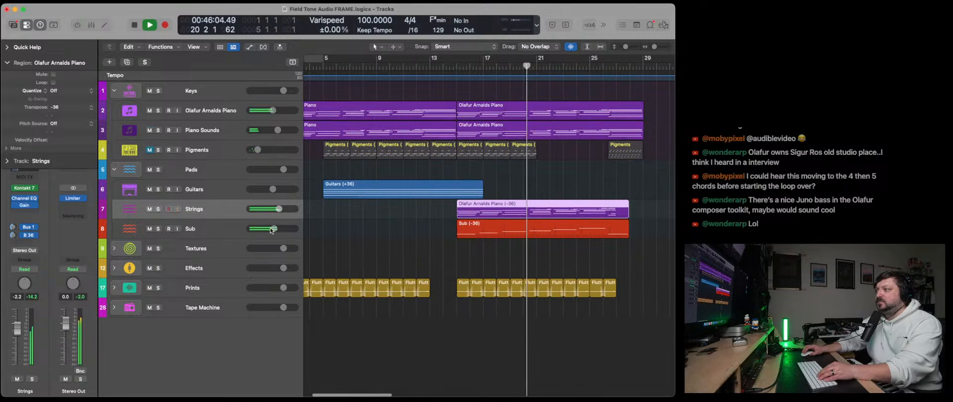
left_click_drag(272, 230, 273, 228)
key("space")
- Inspect the Sub region in the Piano Roll, selecting all its notes and looking for them across the octaves, and close the editor
double_click(493, 235)
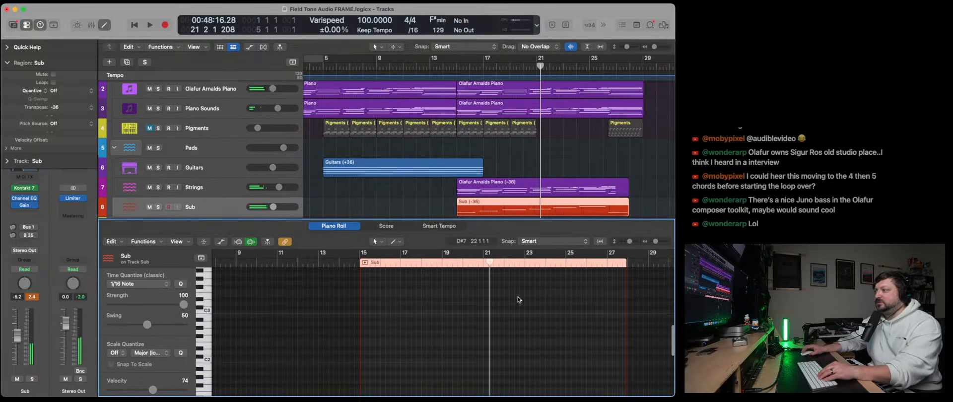
key("super+a")
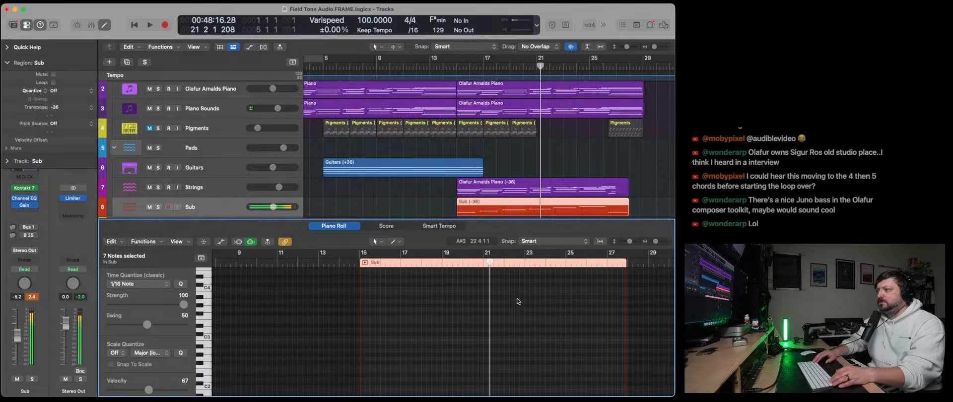
scroll(517, 302, "up", 10)
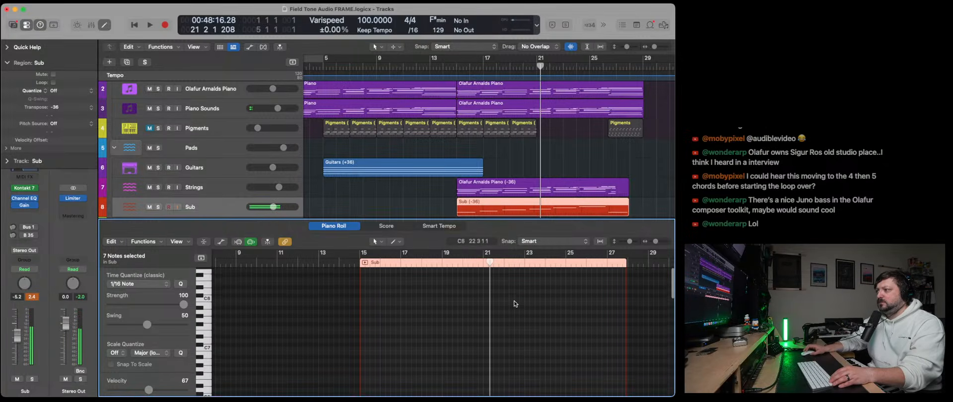
scroll(514, 301, "down", 15)
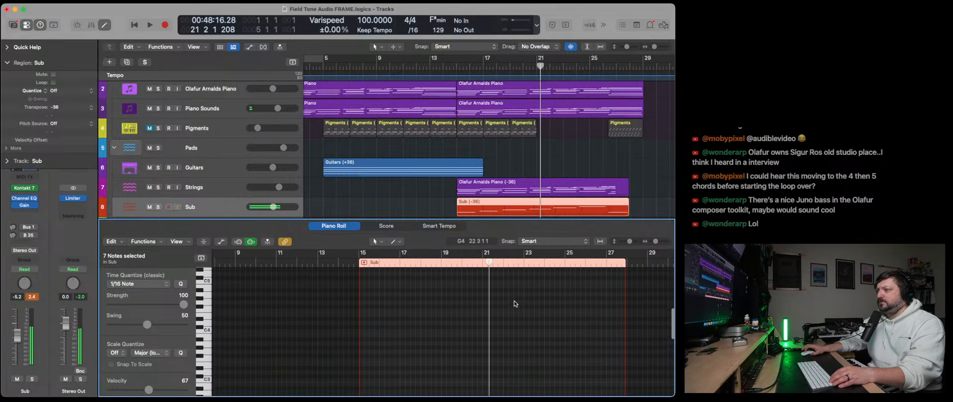
left_click(443, 218)
scroll(511, 348, "up", 10)
scroll(509, 347, "up", 10)
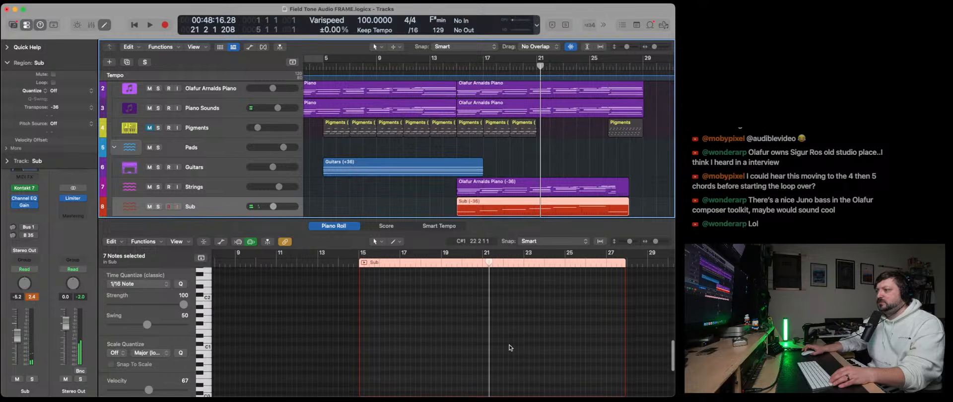
scroll(509, 352, "right", 5)
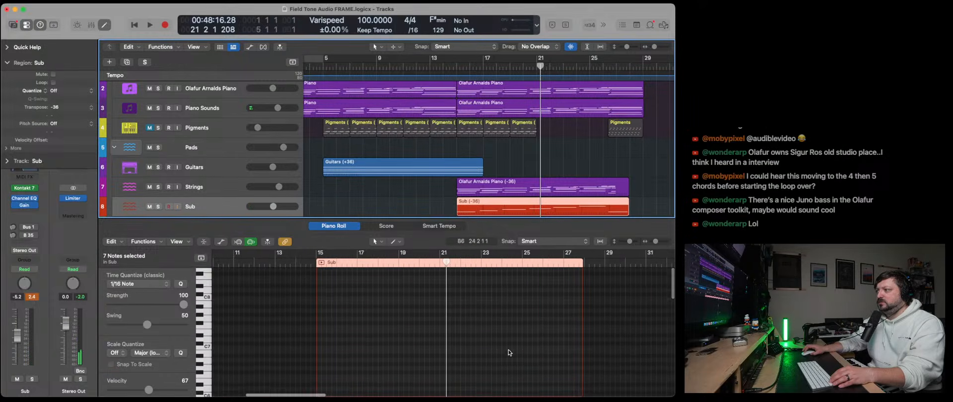
left_click(425, 180)
scroll(447, 194, "down", 3)
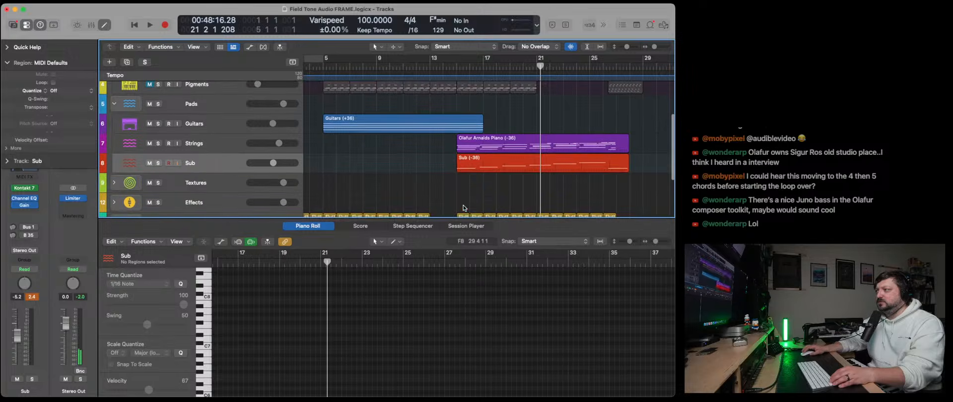
double_click(470, 164)
scroll(417, 309, "down", 1)
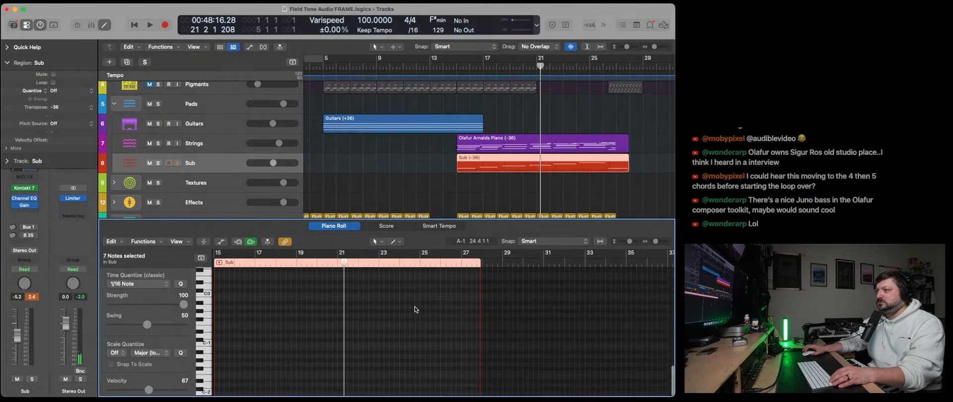
scroll(417, 309, "up", 15)
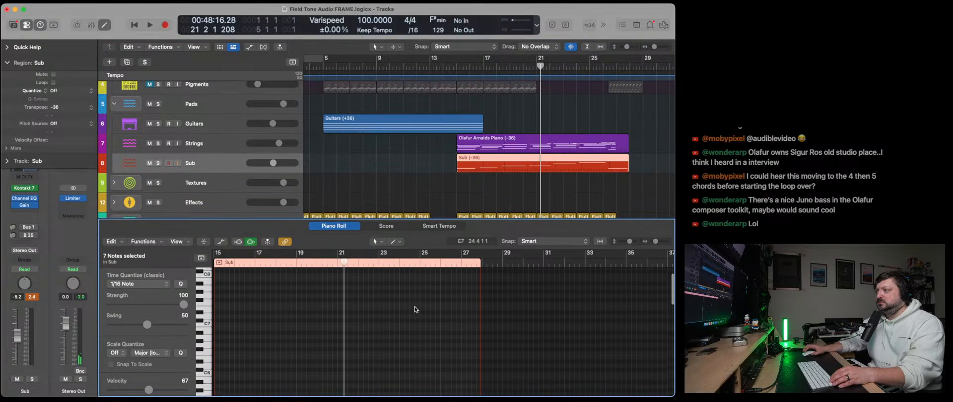
scroll(415, 306, "left", 5)
scroll(463, 329, "down", 8)
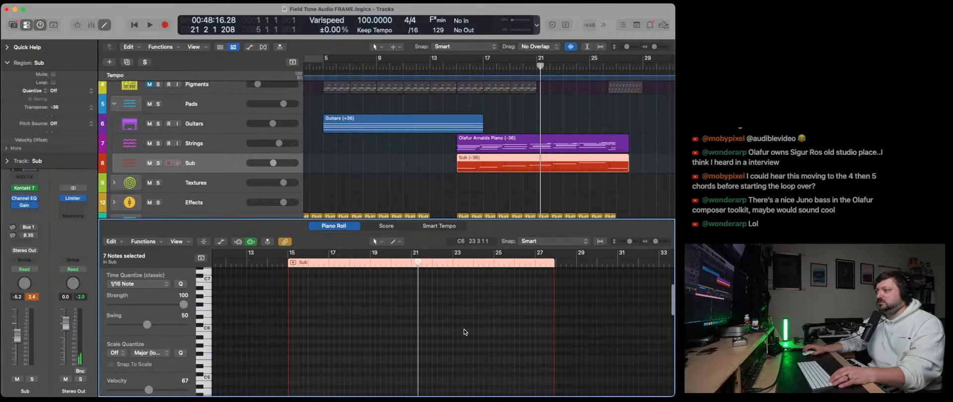
left_click(493, 183)
left_click(491, 165)
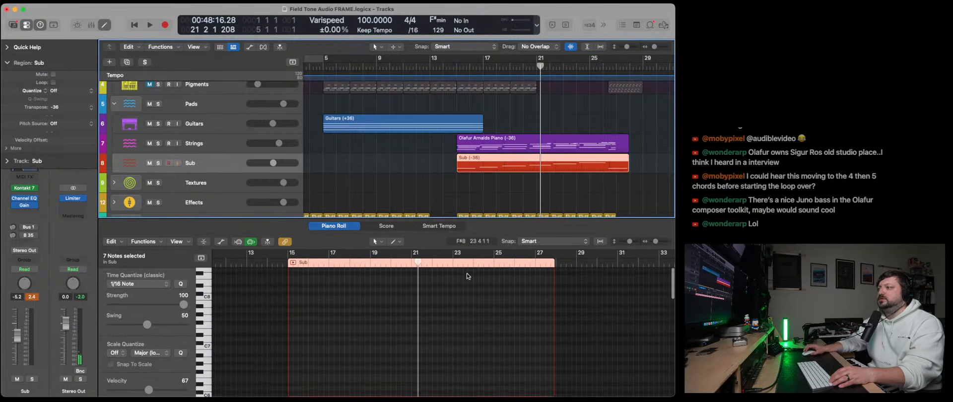
scroll(455, 318, "up", 3)
scroll(454, 317, "down", 10)
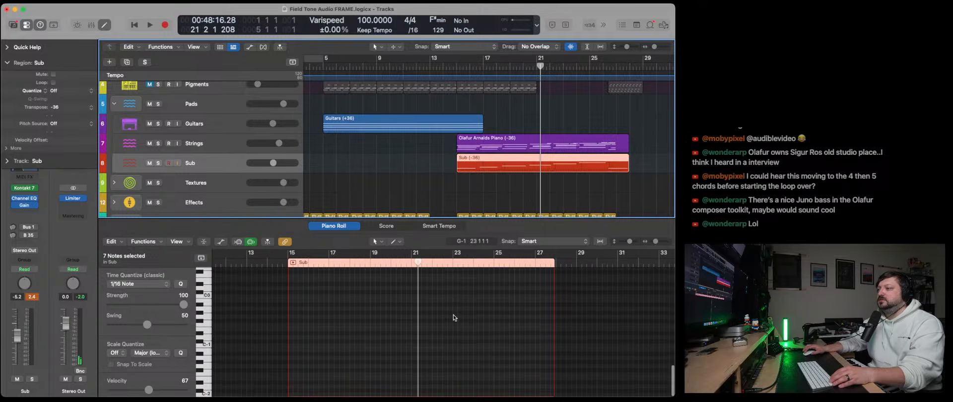
scroll(453, 318, "up", 12)
left_click(433, 192)
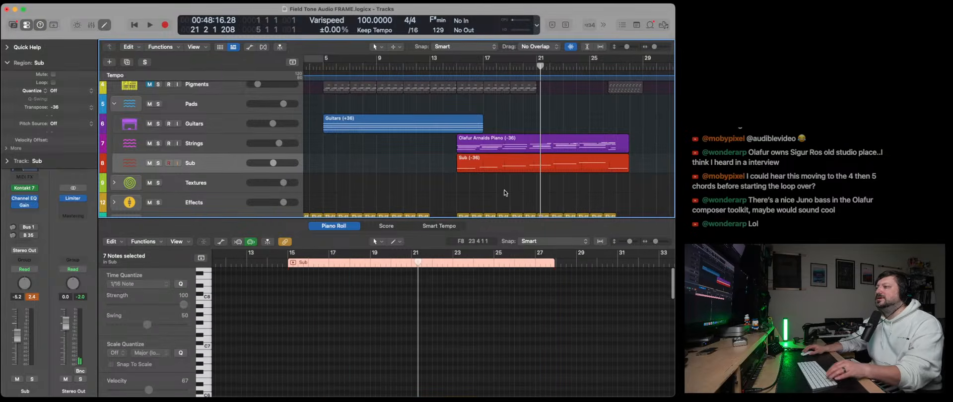
key("x")
key("x")
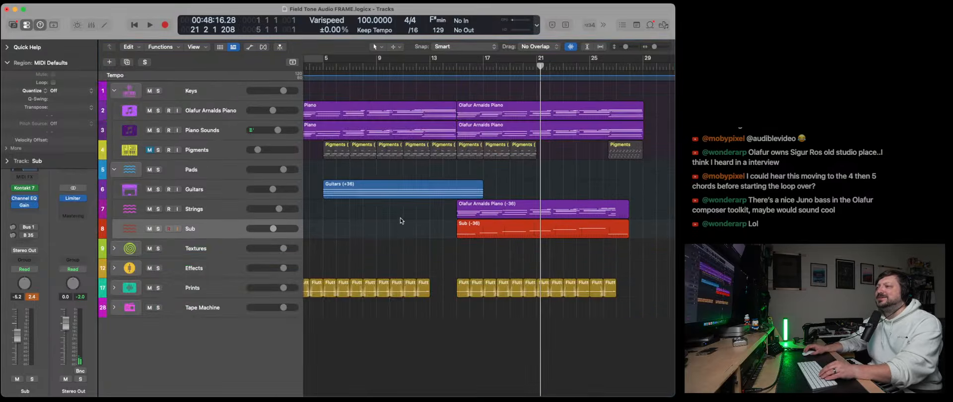
- Replace the Sub track's region with a copy of the Strings region starting at bar 15
left_click(471, 236)
key("Delete")
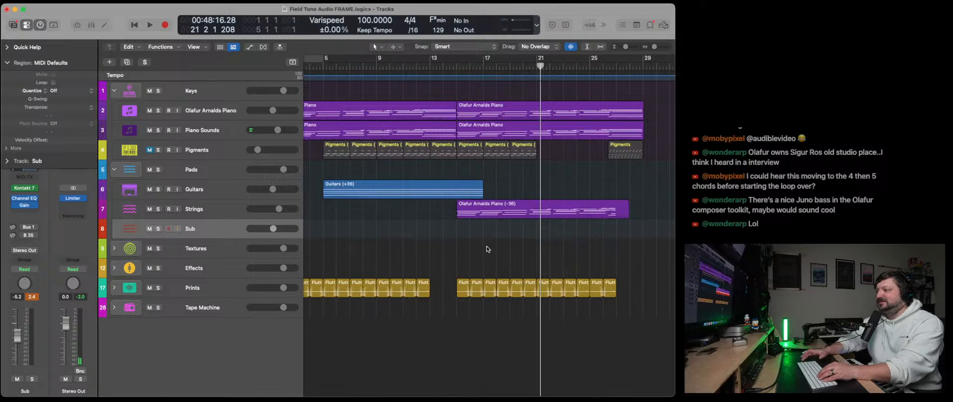
left_click(456, 67)
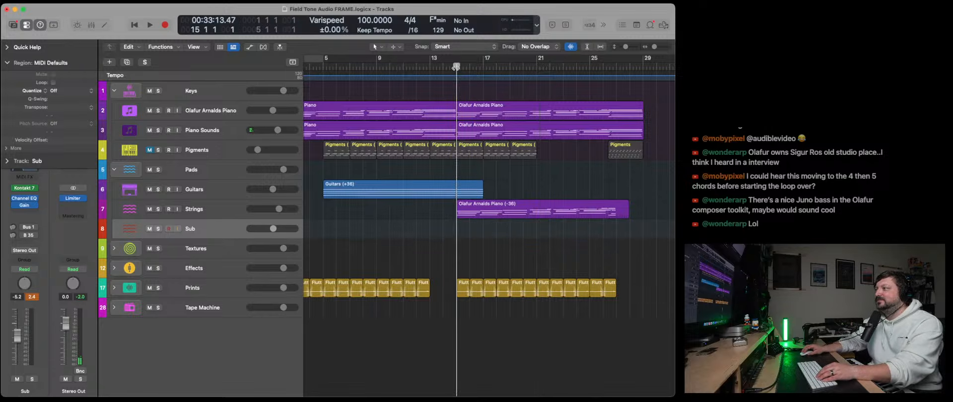
left_click(490, 209)
key("super+c")
key("super+v")
- In the Piano Roll, delete the upper chord notes of the copied Sub region, keeping the lowest line as the bass
key("p")
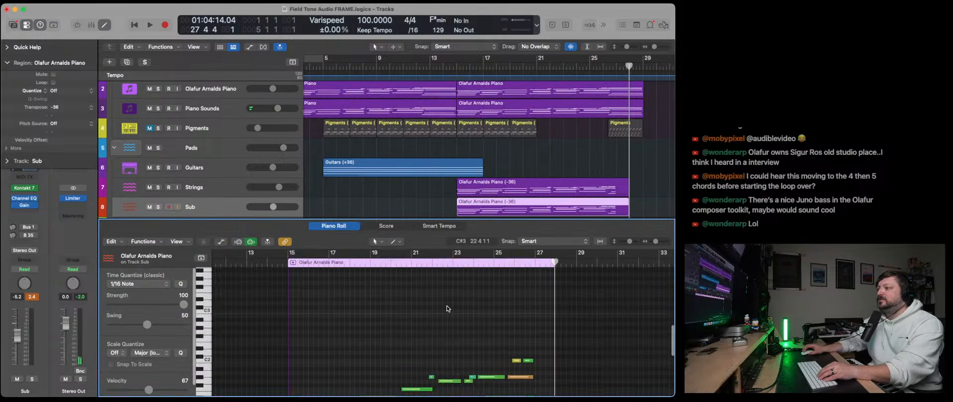
scroll(449, 308, "down", 5)
left_click_drag(537, 319, 286, 280)
key("Delete")
left_click_drag(301, 304, 525, 348)
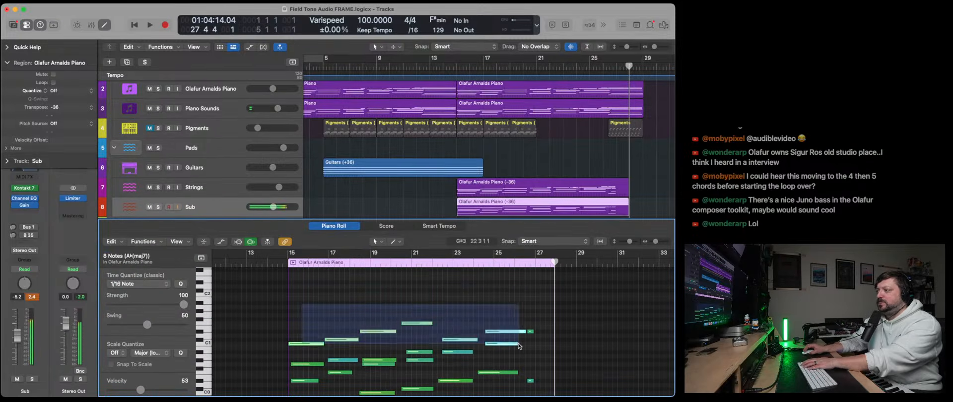
key("Delete")
scroll(496, 343, "down", 5)
left_click_drag(303, 291, 437, 313)
key("Delete")
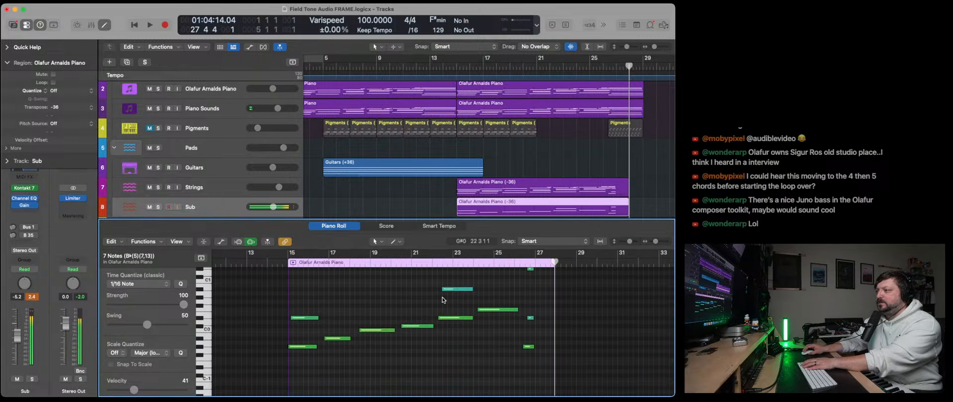
- Lengthen the last bass note to about the end of the region and transpose all the bass notes down an octave
scroll(485, 300, "up", 2)
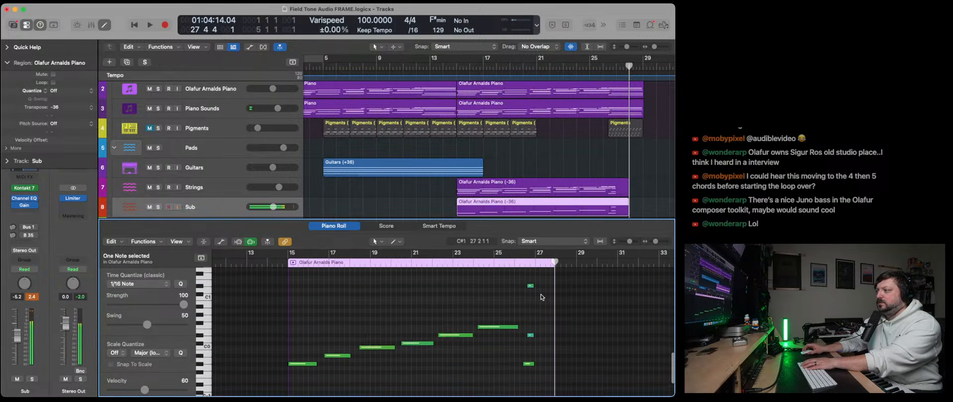
left_click_drag(534, 364, 549, 365)
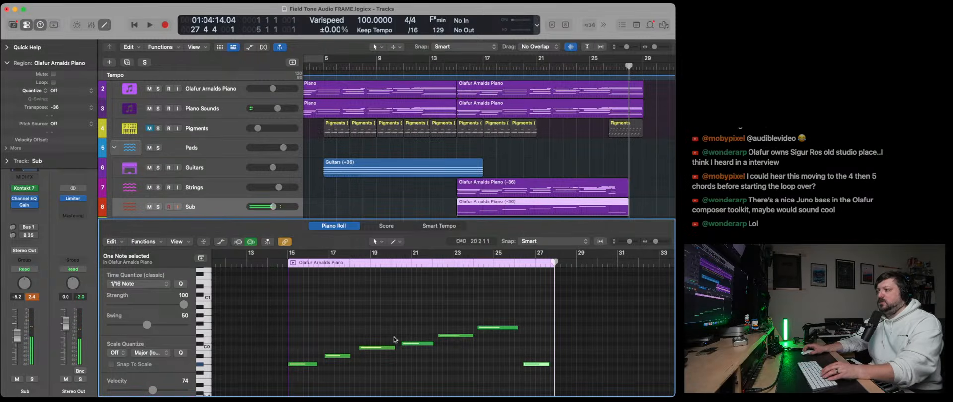
key("super+a")
key("alt+shift+Down")
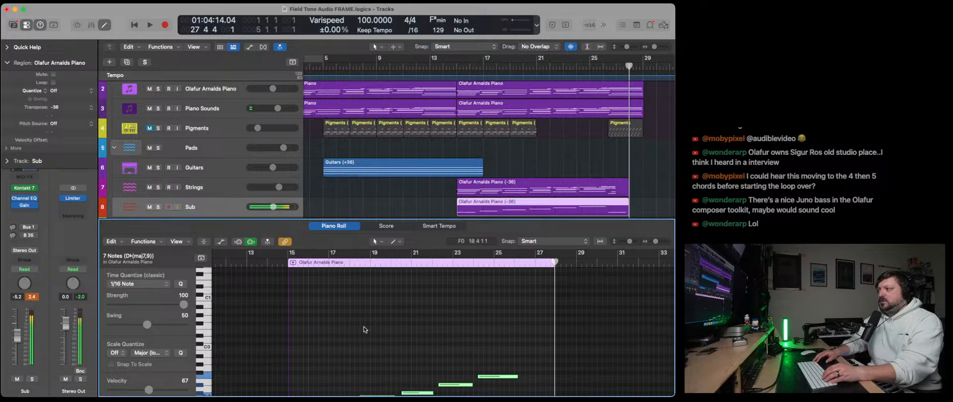
- Play the new bass line from bar 15 to check it, close the Piano Roll and stop playback
left_click(457, 66)
key("space")
scroll(400, 282, "down", 3)
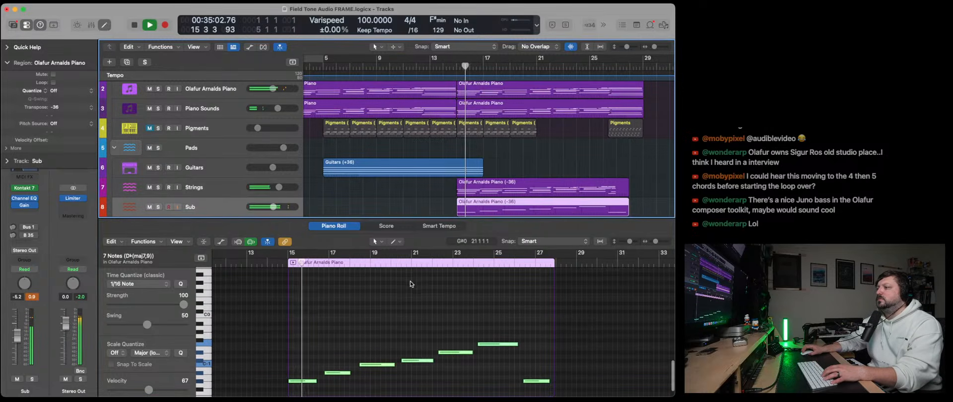
scroll(388, 297, "down", 2)
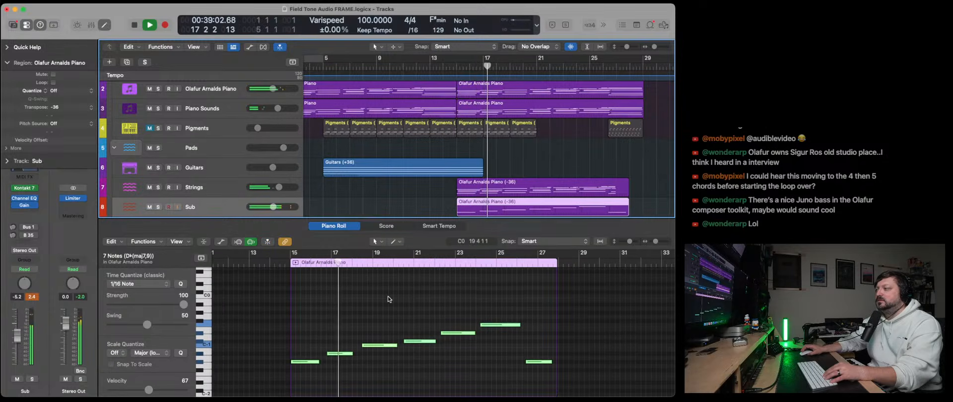
key("x")
key("x")
key("space")
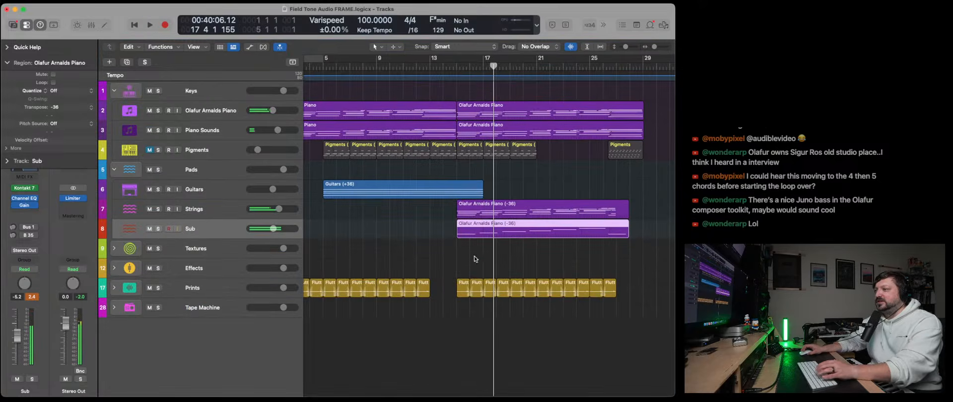
- Color the new Sub region by its track color and name it by its track name
right_click(500, 232)
key("Escape")
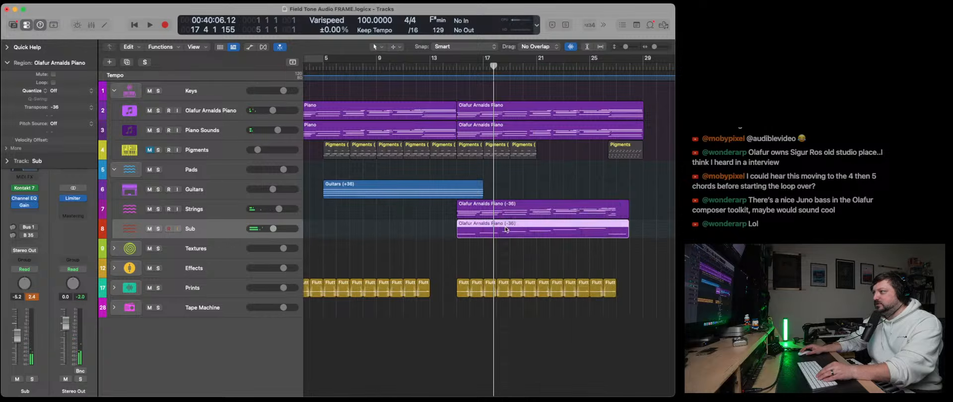
right_click(506, 230)
left_click(534, 218)
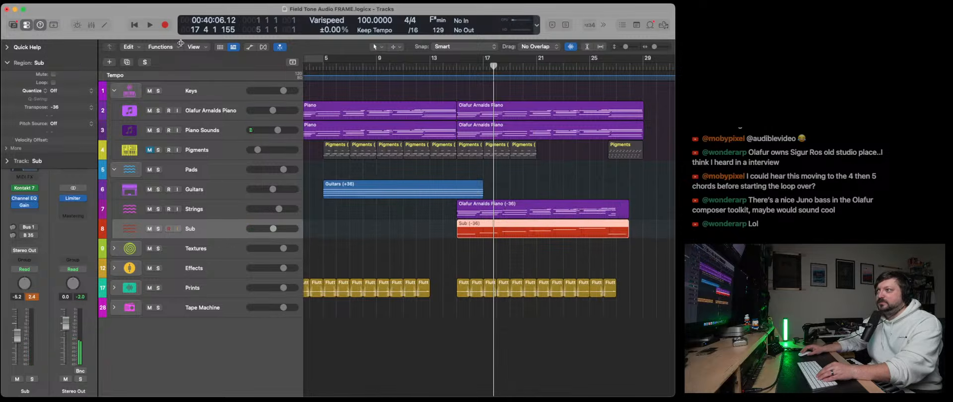
- Play the arrangement from the beginning, expand the Prints stack and raise the Flutters Print track's fader to -3.0 dB
left_click(136, 27)
key("space")
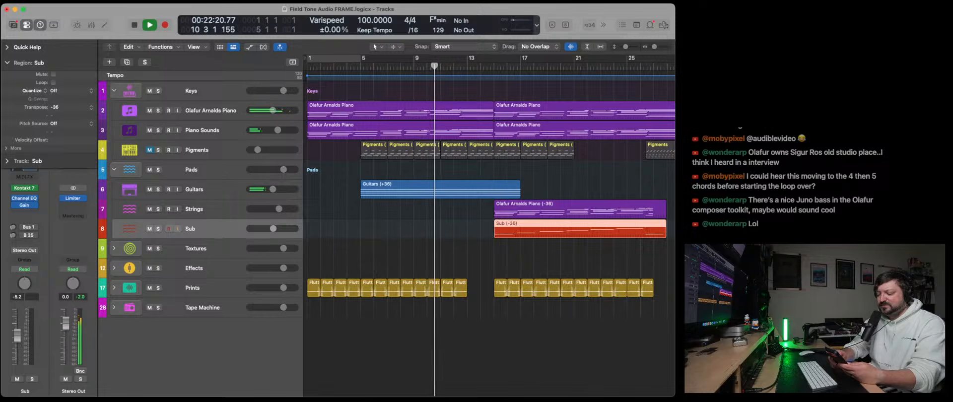
left_click(115, 288)
scroll(196, 285, "down", 5)
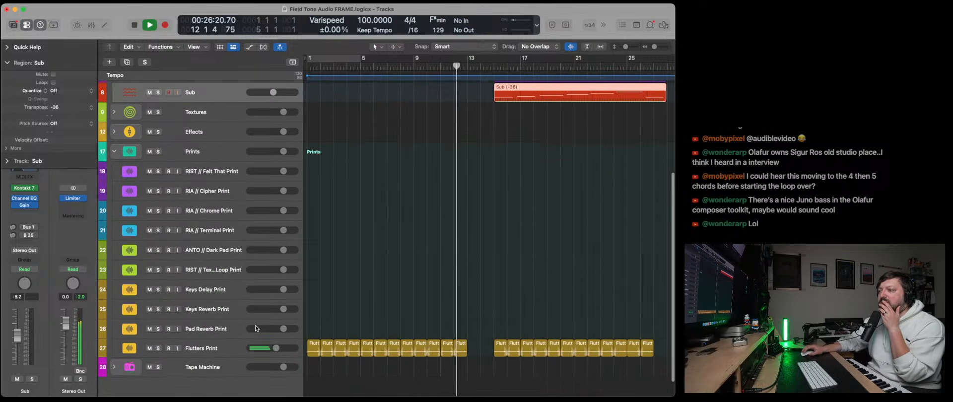
left_click_drag(276, 348, 278, 349)
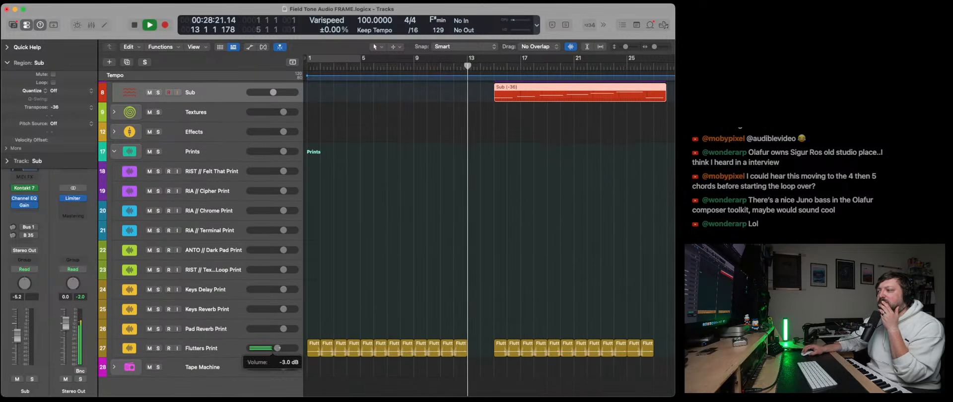
scroll(470, 340, "up", 3)
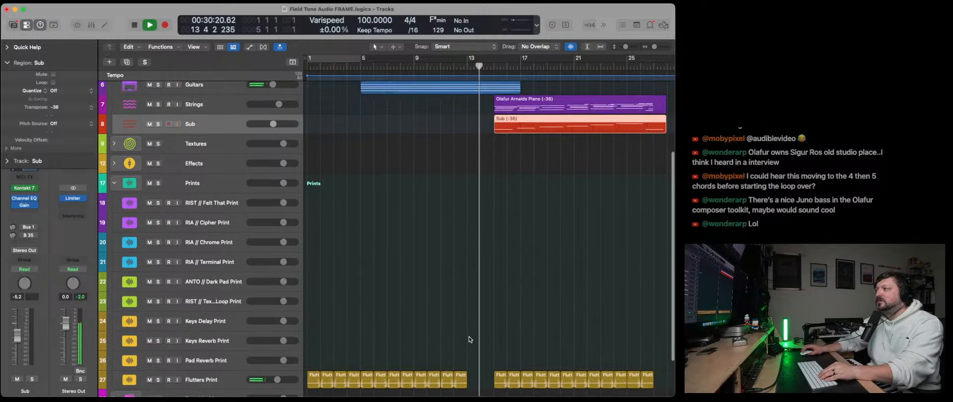
- Raise the Strings track's fader to -1.3 dB and lower the Sub track's fader to -5.4 dB
scroll(470, 339, "up", 8)
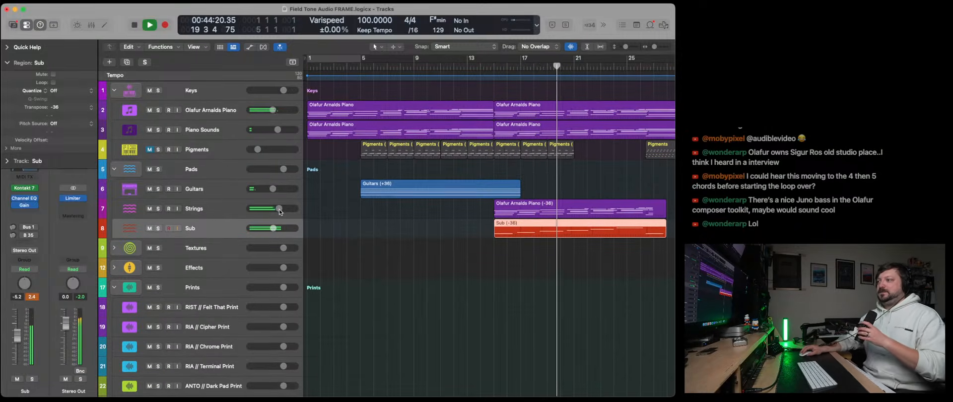
left_click_drag(279, 209, 281, 209)
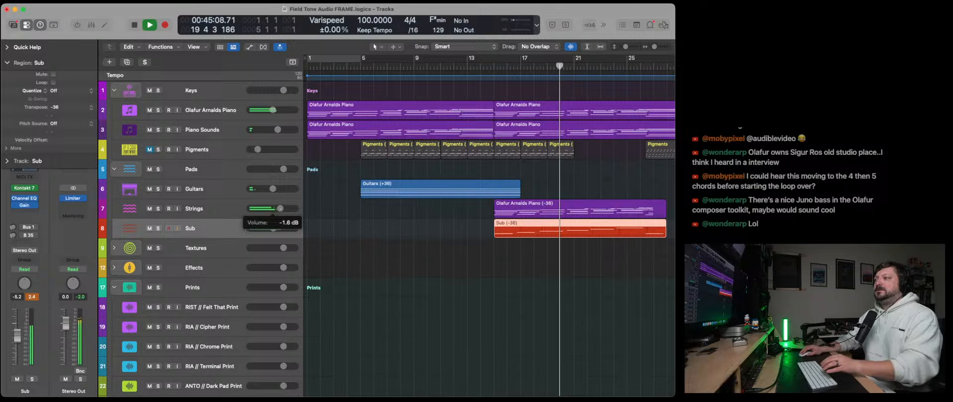
left_click(212, 209)
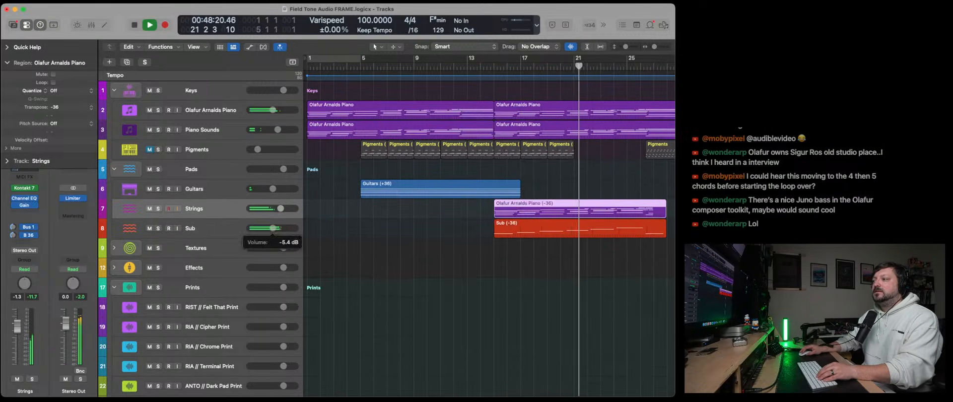
- Insert a Limiter at the end of the Sub track's effects chain and set its gain to -2.0 dB
left_click(236, 229)
left_click(25, 212)
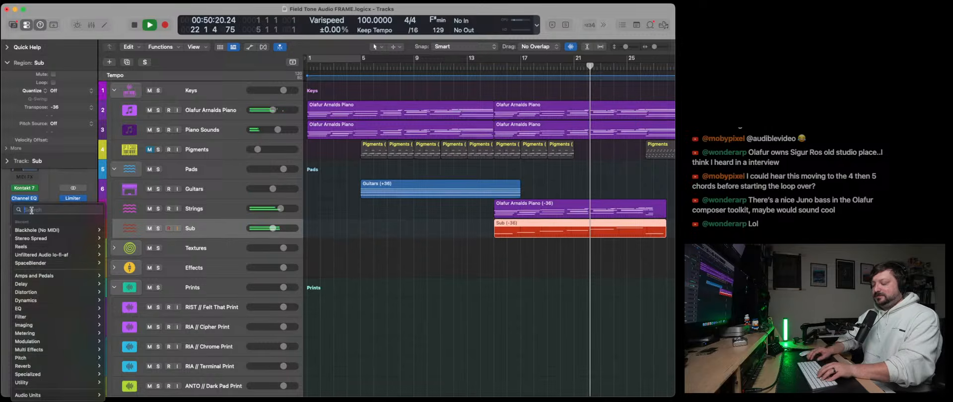
type("Li")
key("Escape")
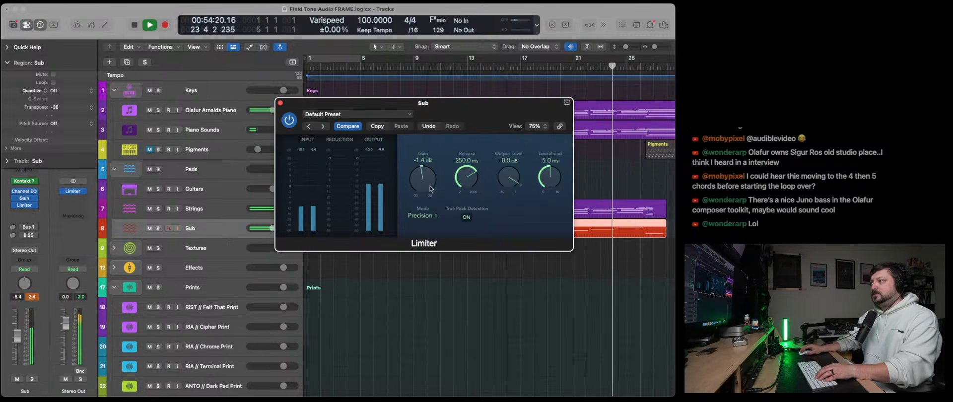
left_click_drag(431, 190, 430, 192)
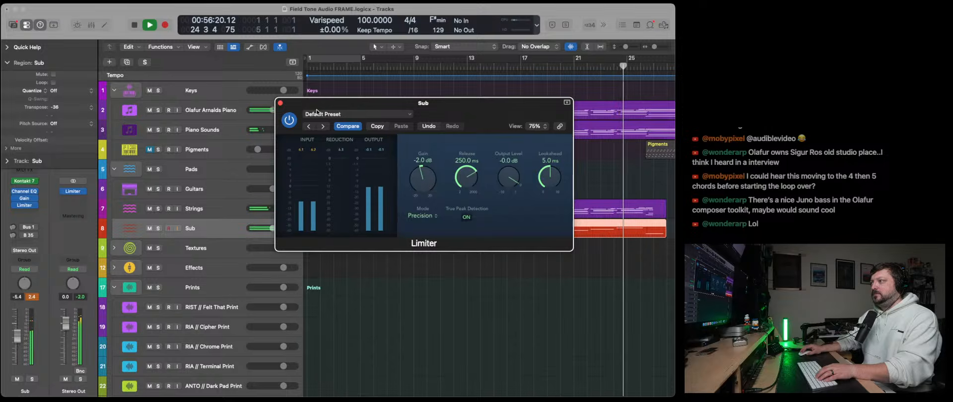
left_click(280, 104)
- Select the Olafur Arnalds Piano track, check the arrangement's end at bar 29 and replay from bar 15
scroll(430, 251, "right", 10)
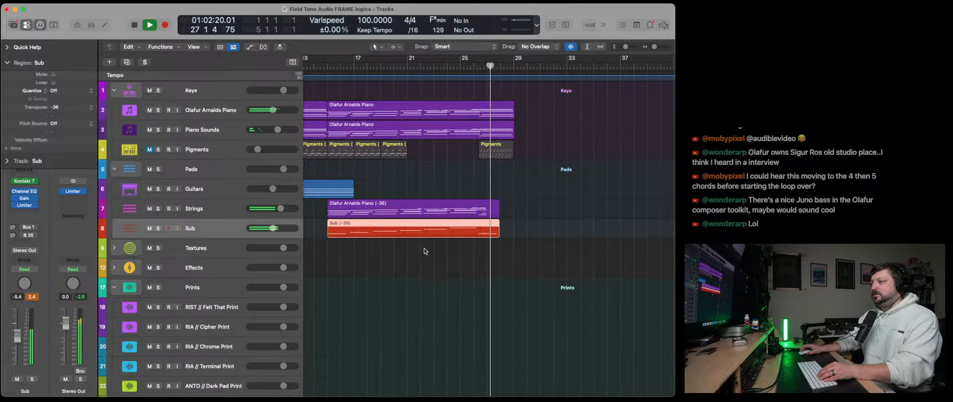
left_click(219, 114)
key("space")
left_click(514, 68)
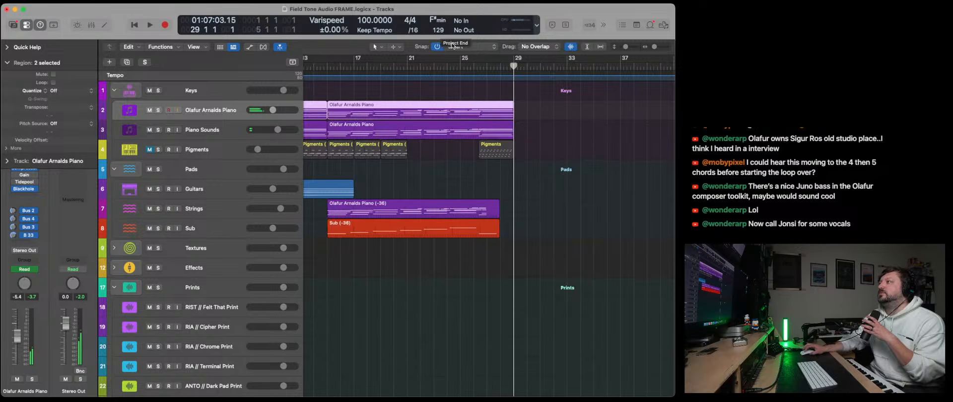
scroll(468, 81, "left", 10)
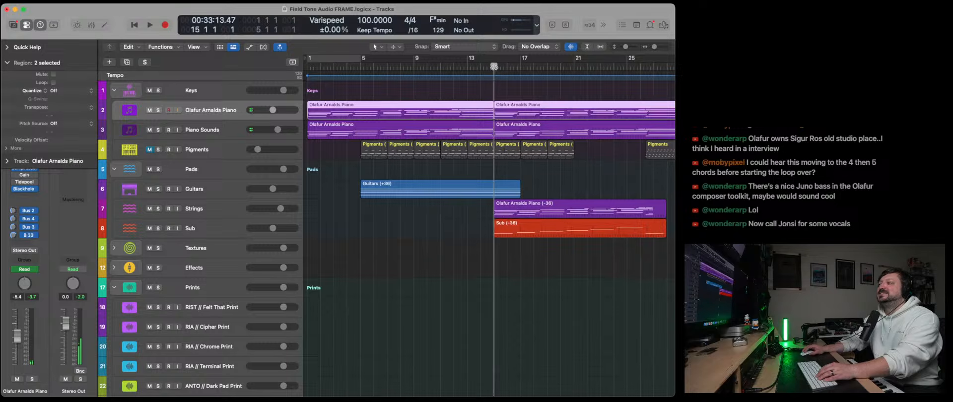
scroll(516, 133, "right", 8)
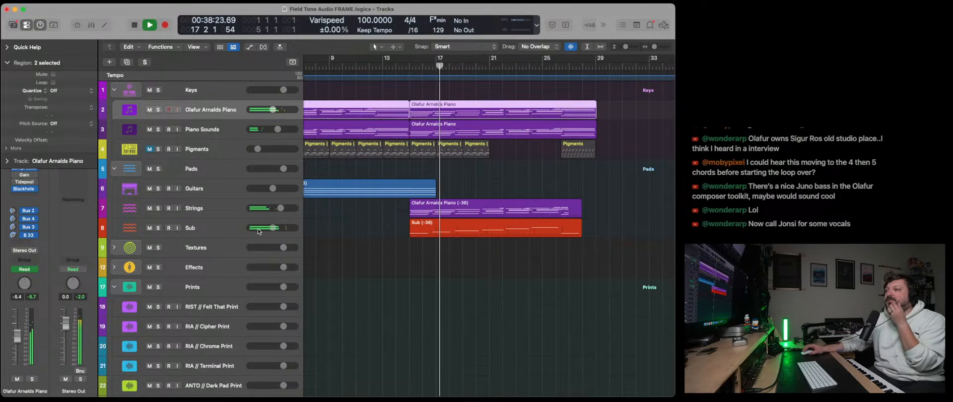
- Insert a Compressor between the Gain and Limiter on the Sub track and load its FET Electric Bass preset
left_click(214, 226)
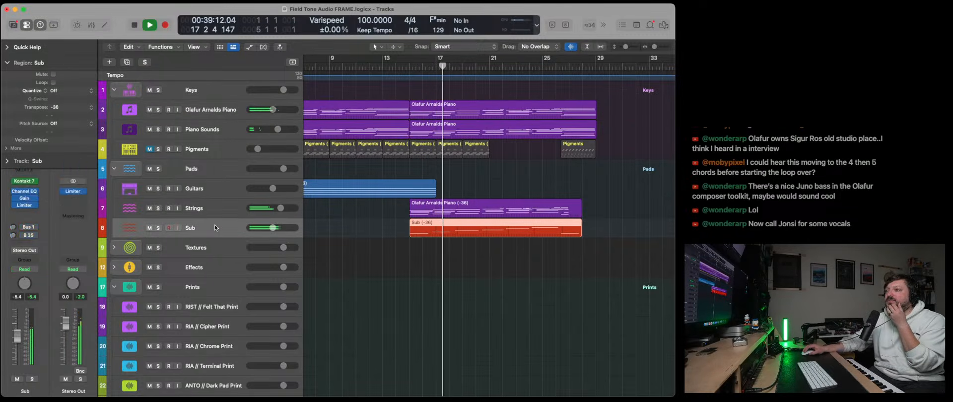
left_click_drag(26, 206, 29, 212)
left_click(25, 199)
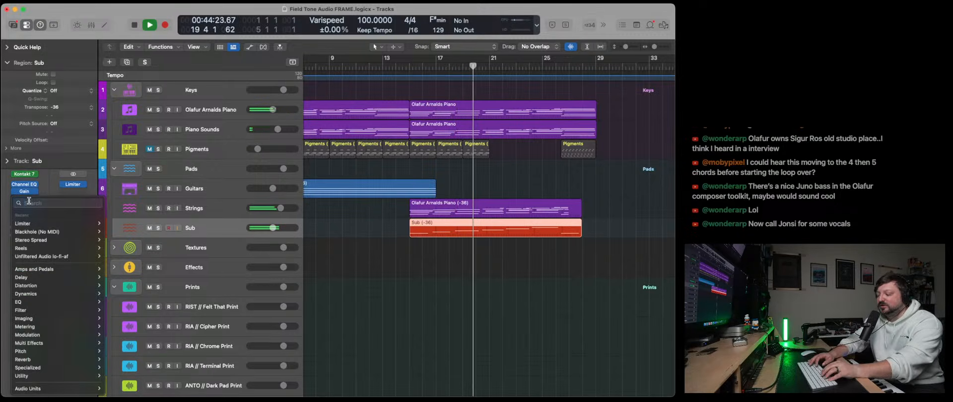
type("Compres")
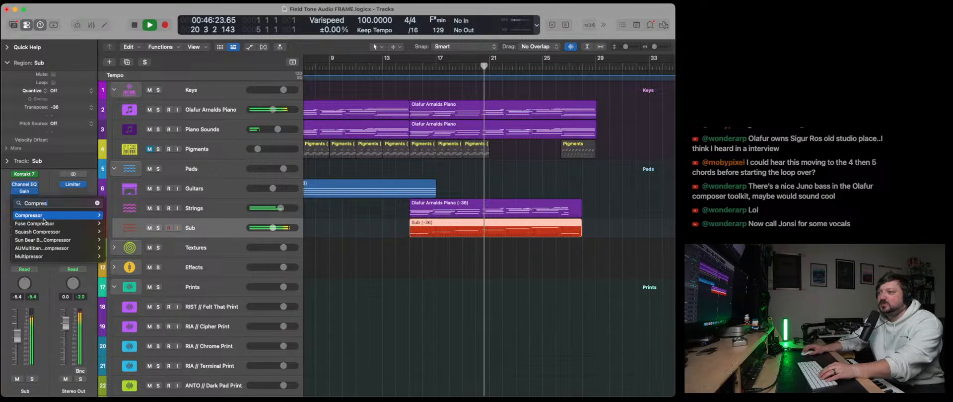
left_click(115, 216)
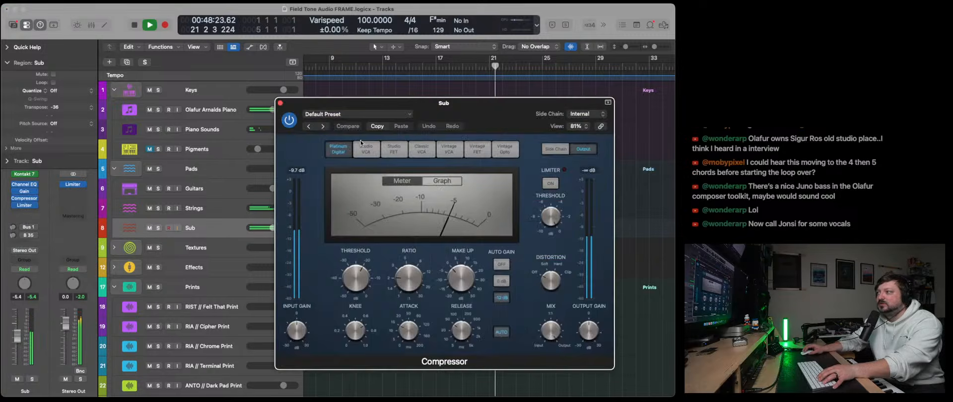
left_click(334, 115)
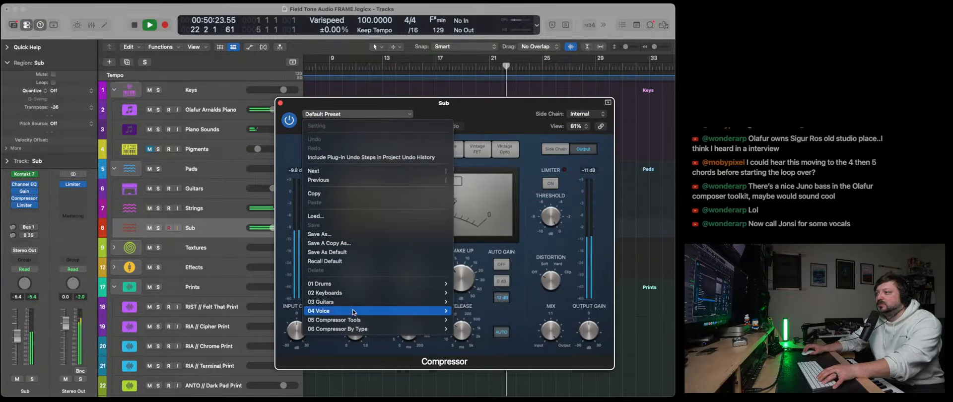
mouse_move(356, 321)
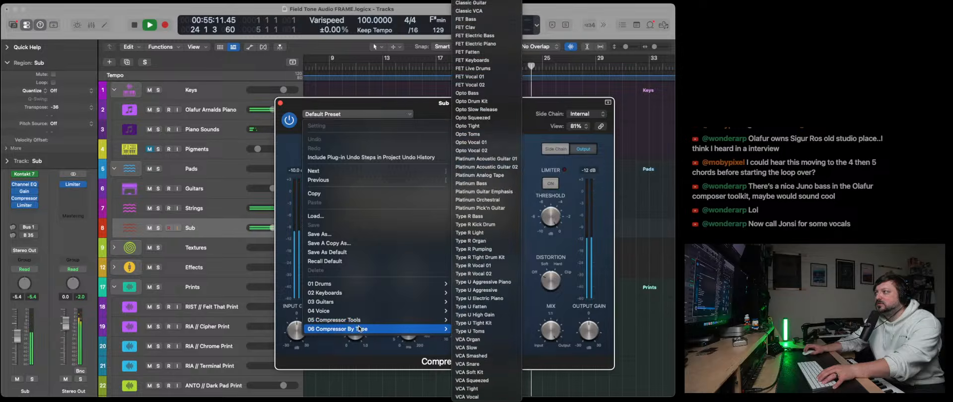
left_click(475, 36)
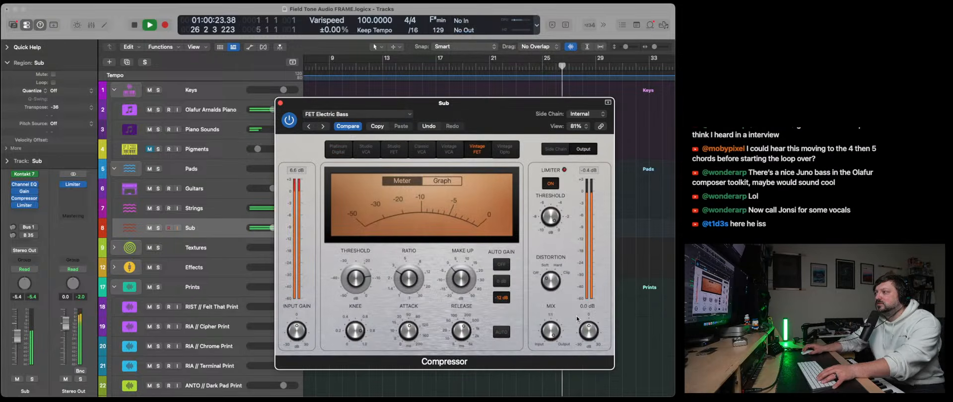
left_click(281, 103)
- Stop playback and extend the end of the Strings region to the playhead just before bar 29
left_click(209, 111)
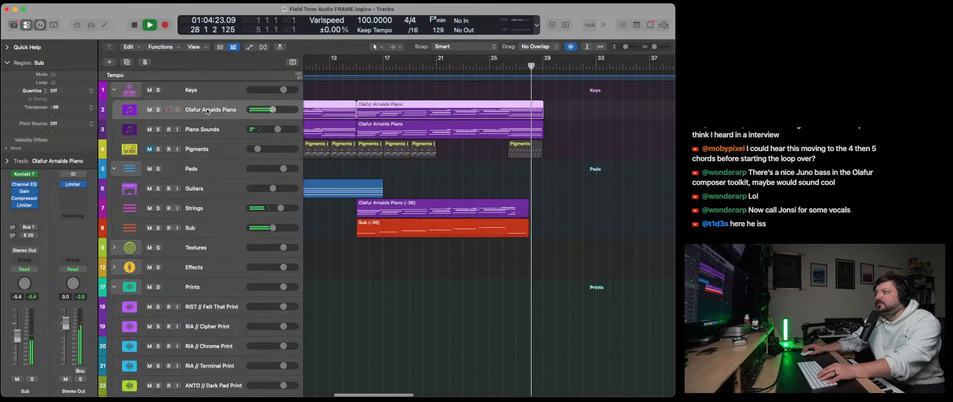
left_click(524, 212)
key("space")
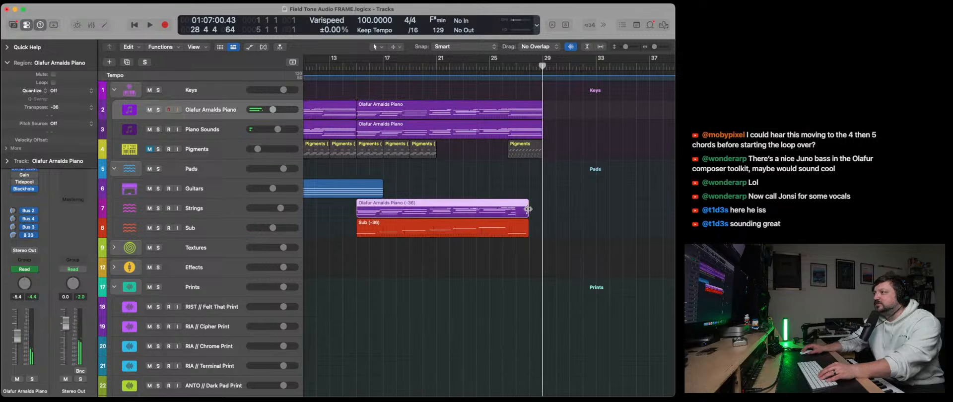
left_click_drag(529, 210, 543, 210)
- Lengthen the final chord's notes in the Strings region to the region's end in the Piano Roll
key("p")
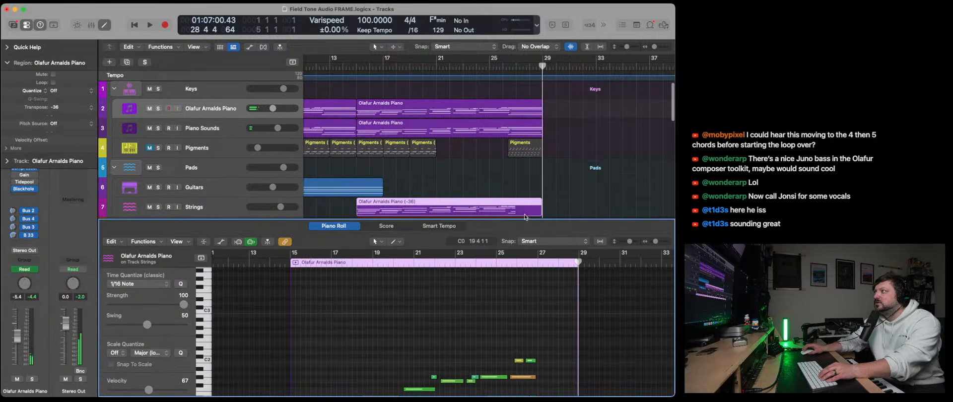
scroll(540, 318, "down", 4)
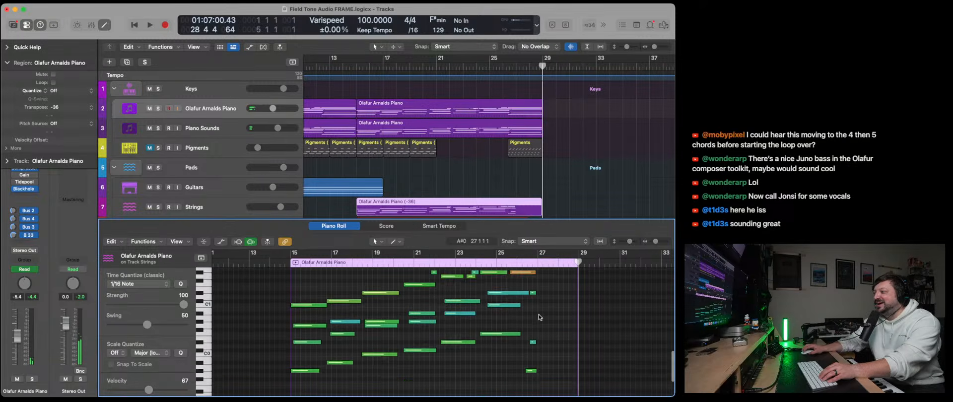
left_click_drag(537, 259, 533, 309)
scroll(539, 359, "down", 1)
left_click_drag(534, 356, 578, 356)
key("a")
key("a")
key("a")
key("a")
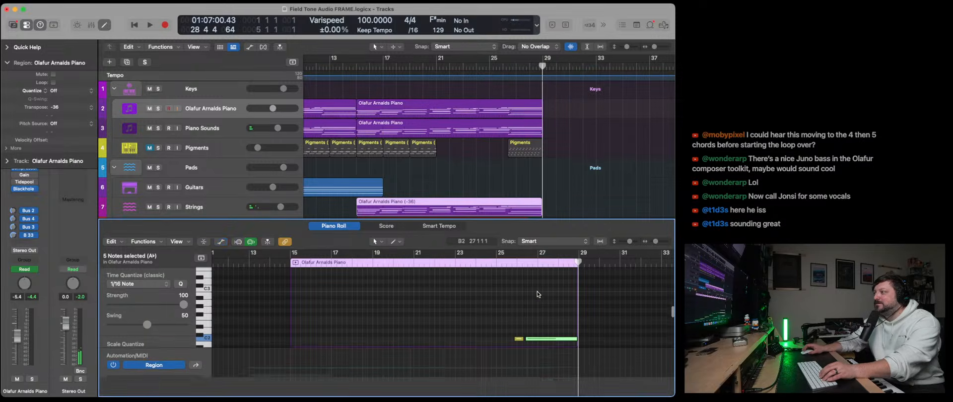
key("x")
key("x")
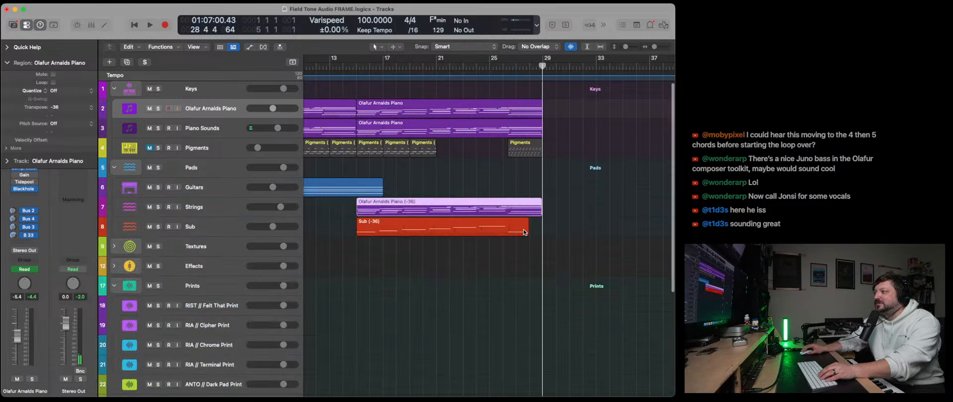
- Extend the Sub region to match the Strings region and lengthen its last note in the Piano Roll
left_click_drag(525, 228, 542, 230)
key("e")
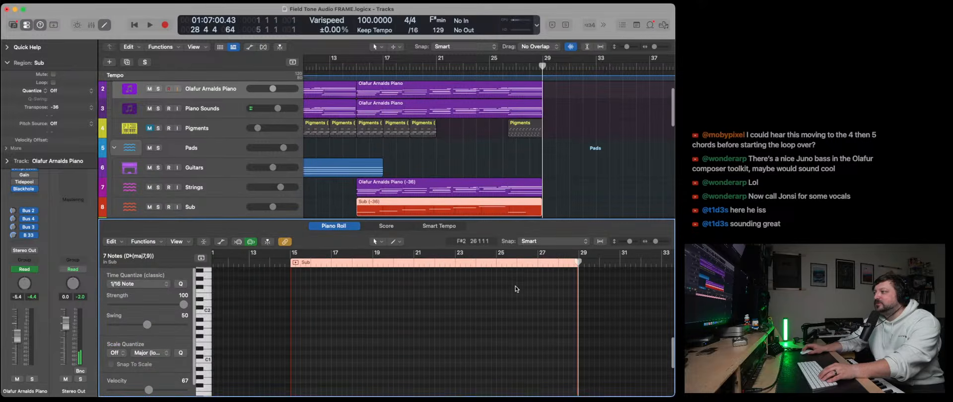
scroll(526, 318, "down", 3)
left_click_drag(554, 361, 573, 361)
left_click(529, 338)
scroll(616, 261, "up", 5)
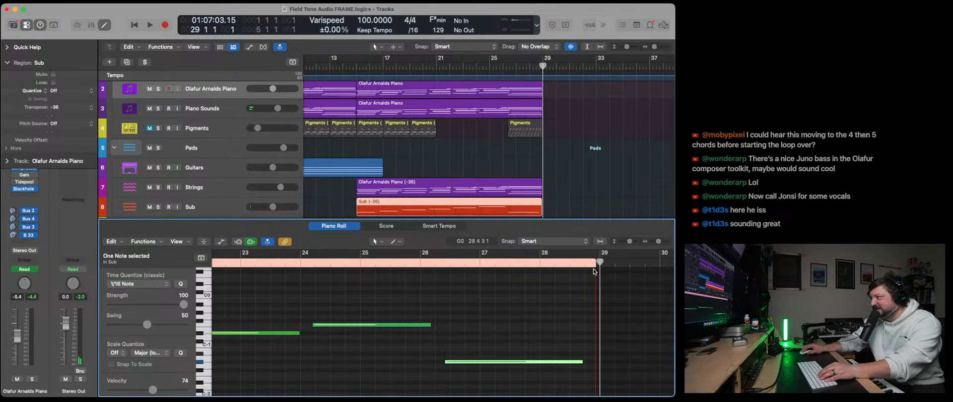
- Place the playhead at 28 4 4 1 and extend the Strings and Sub regions together to a length of 14 bars
left_click_drag(599, 262, 597, 263)
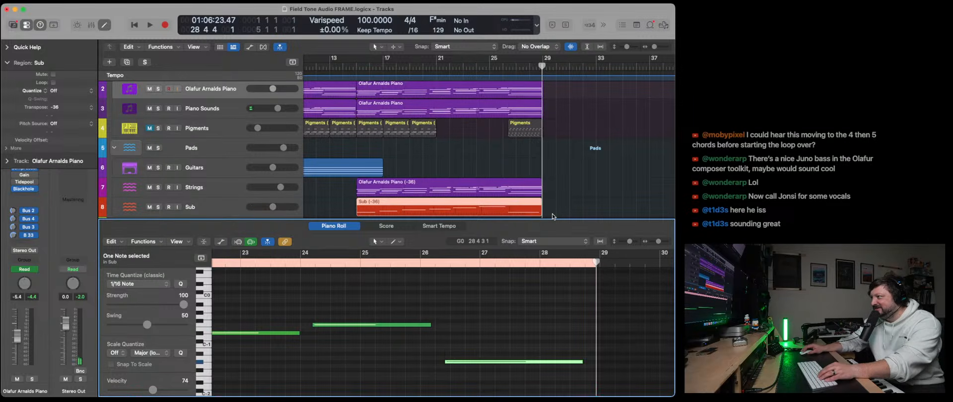
left_click_drag(654, 47, 658, 47)
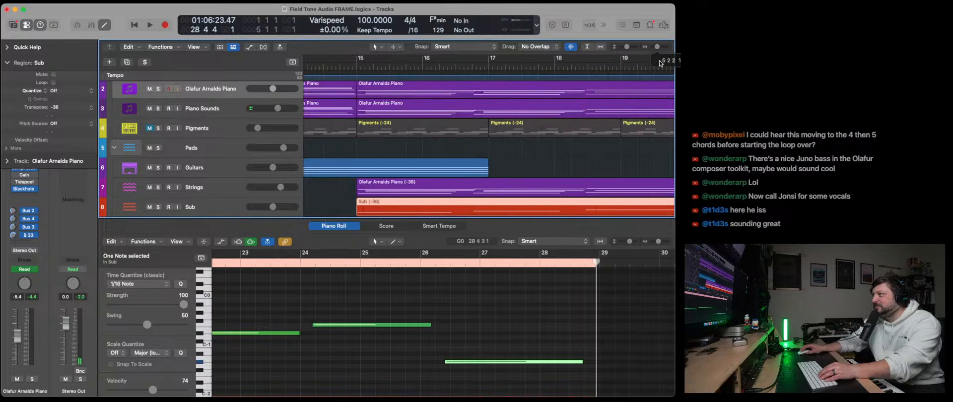
scroll(575, 163, "right", 6)
scroll(576, 163, "right", 6)
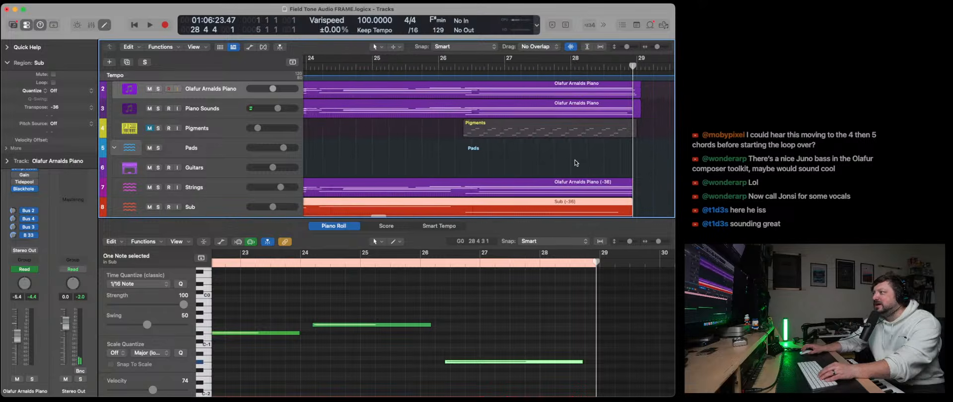
left_click_drag(618, 120, 599, 88)
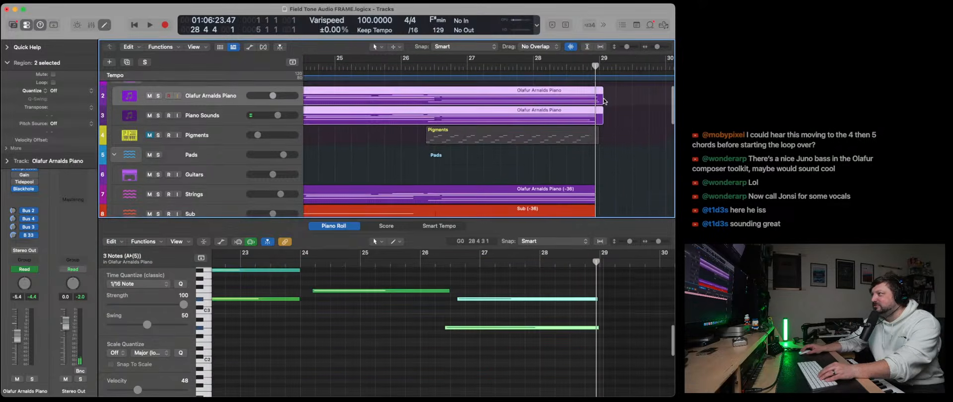
left_click(602, 98)
scroll(605, 158, "down", 3)
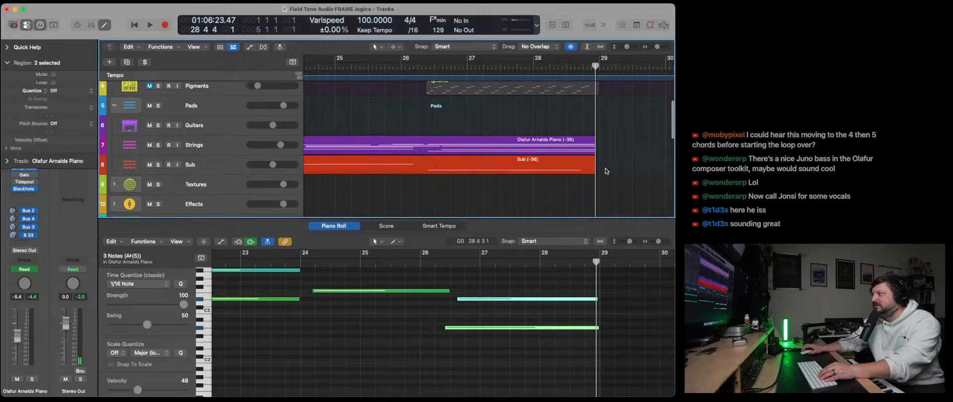
left_click_drag(607, 187, 600, 152)
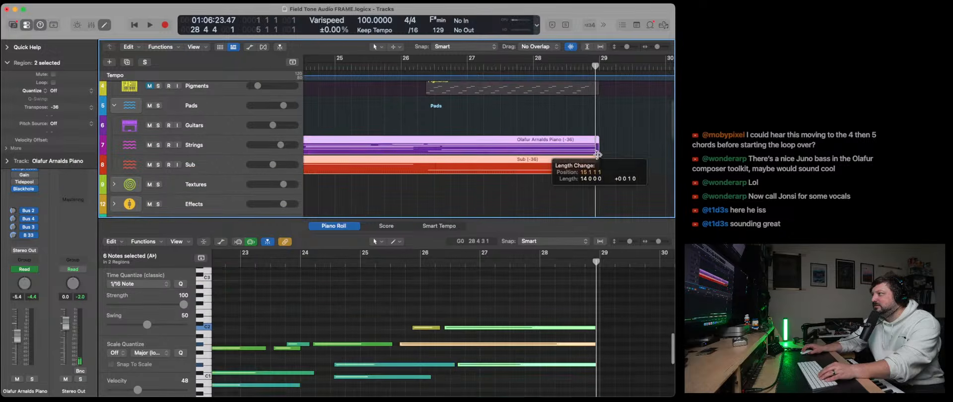
- Lengthen the Sub region's last note to the playhead near the region's end
left_click(602, 175)
left_click(579, 173)
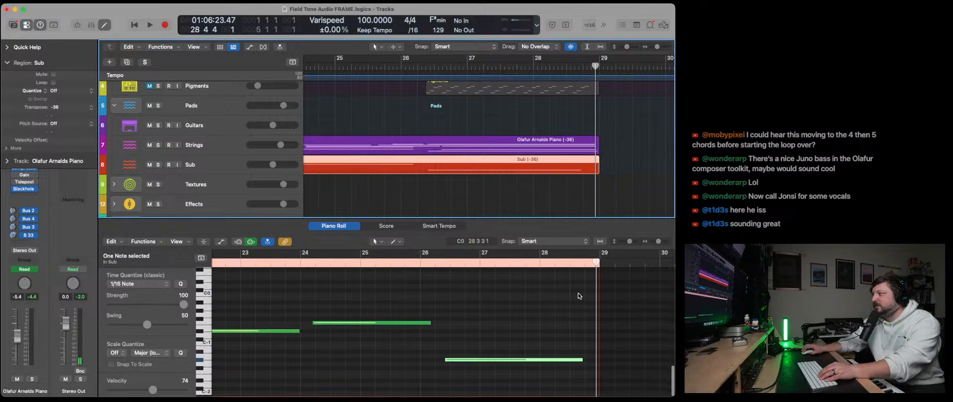
left_click_drag(582, 362, 598, 361)
- Close the editor, play the arrangement from the beginning and bring the Prints tracks into view
left_click(135, 26)
key("x")
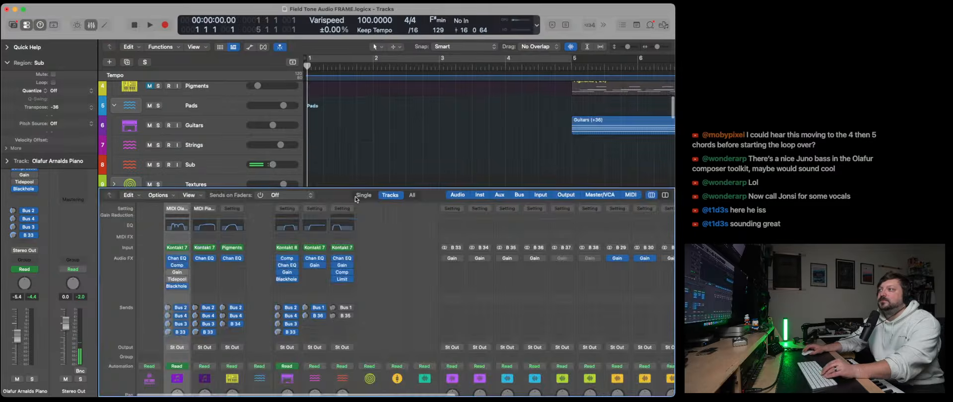
key("x")
key("space")
left_click_drag(660, 46, 656, 47)
scroll(358, 245, "down", 5)
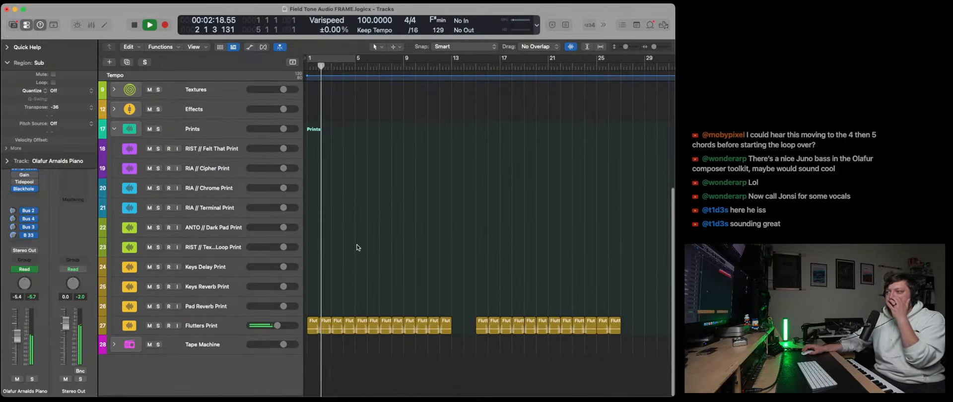
- Insert a Channel EQ on the Flutters Print track and apply a low cut at about 545 Hz
left_click(221, 327)
left_click(8, 63)
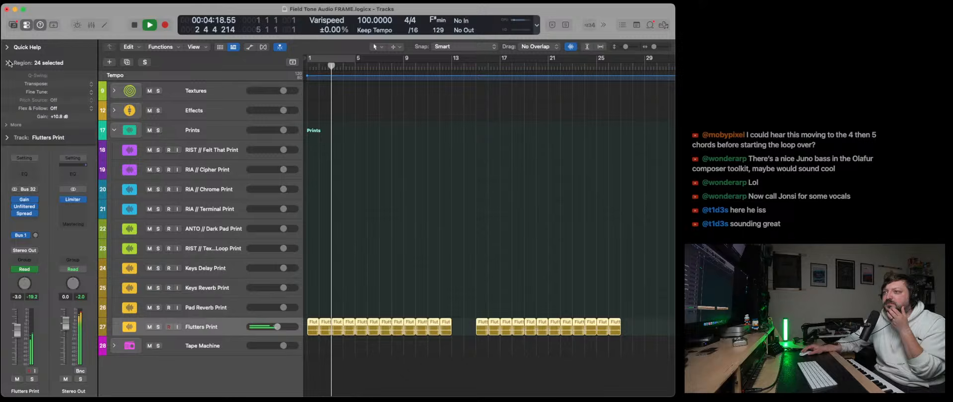
left_click(25, 166)
left_click(303, 141)
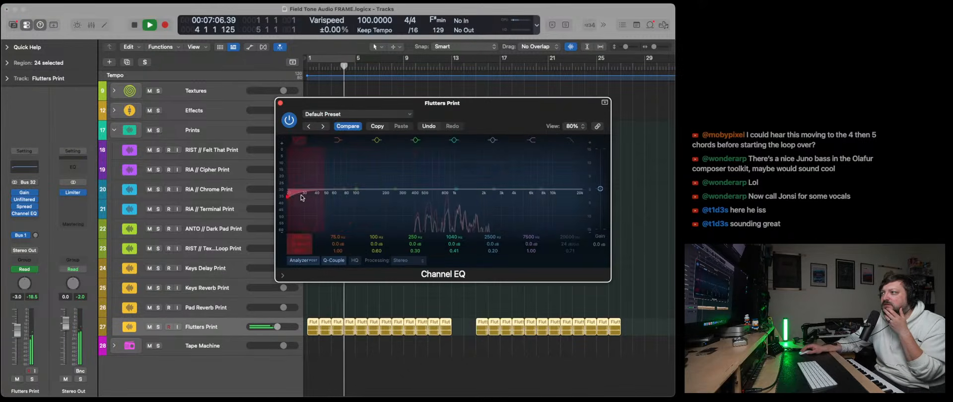
left_click_drag(300, 197, 440, 197)
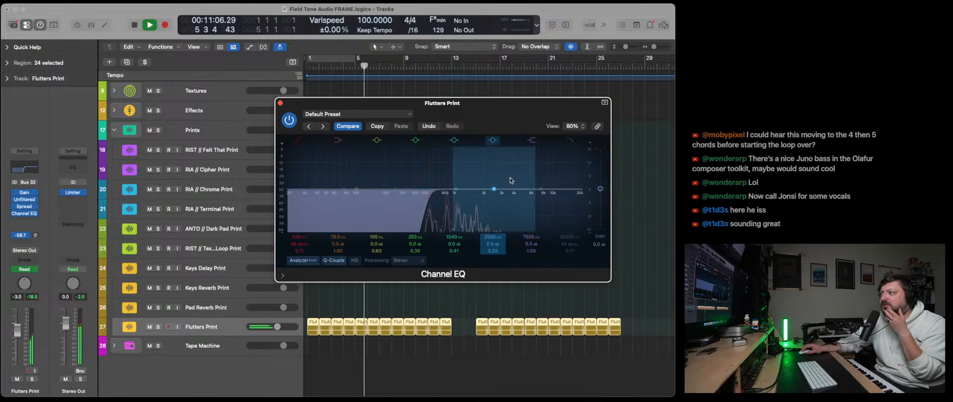
- Shape the Flutters Print EQ with a 2.4 dB upper-mid boost, a high cut and a slight dip at 1040 Hz
left_click_drag(498, 185, 517, 177)
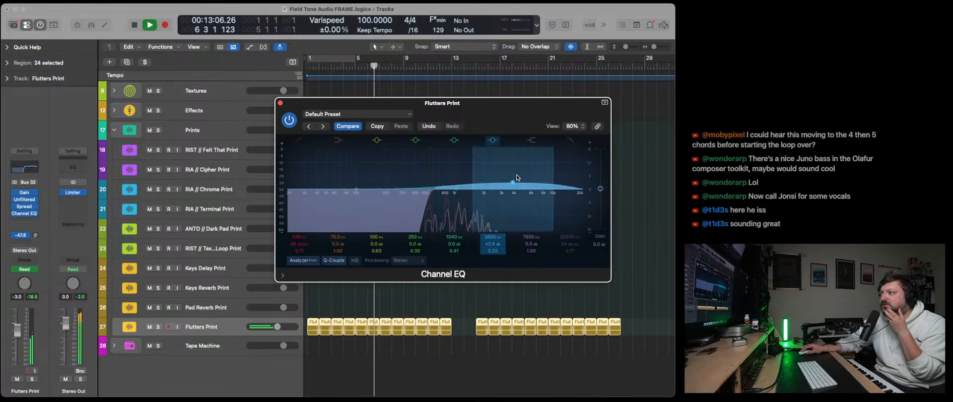
left_click(571, 141)
left_click_drag(582, 197, 553, 197)
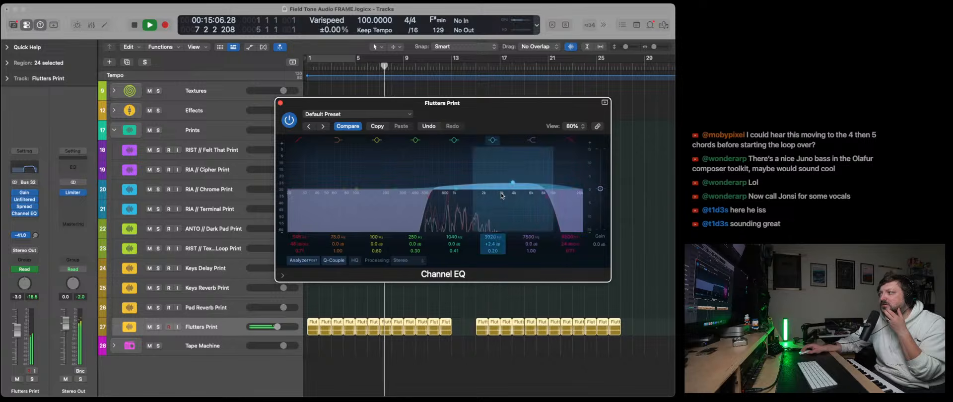
left_click_drag(457, 196, 457, 202)
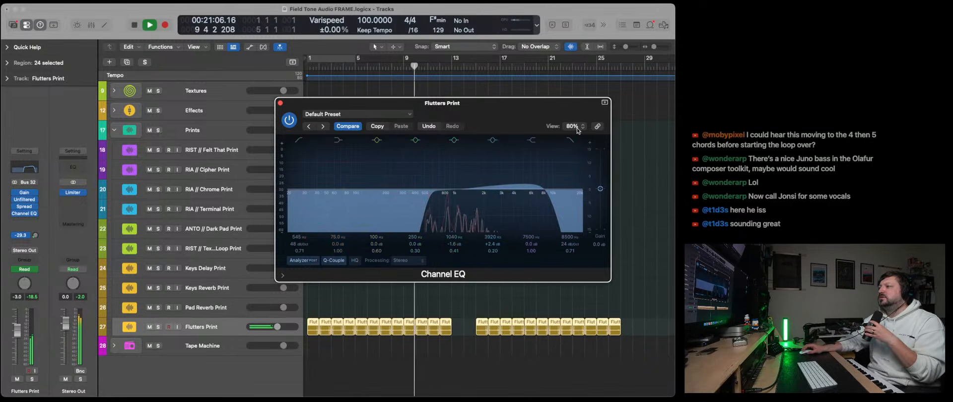
left_click(280, 103)
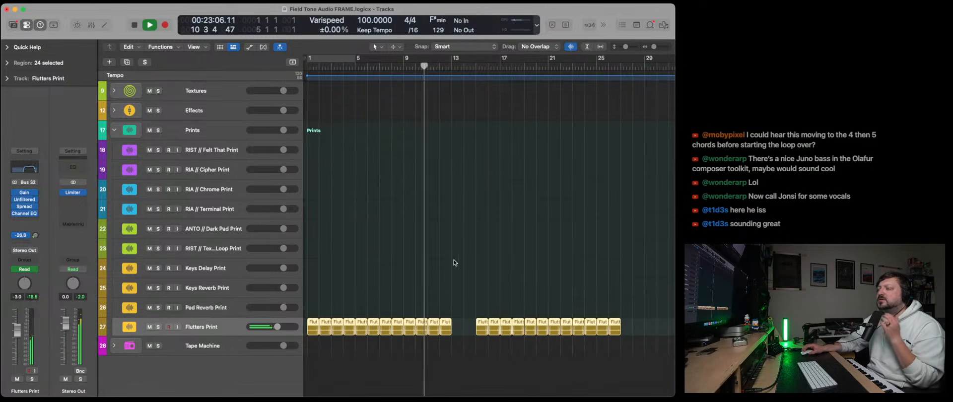
- Examine the Guitars track's Channel EQ curve while the arrangement plays
scroll(454, 266, "up", 8)
scroll(461, 264, "down", 2)
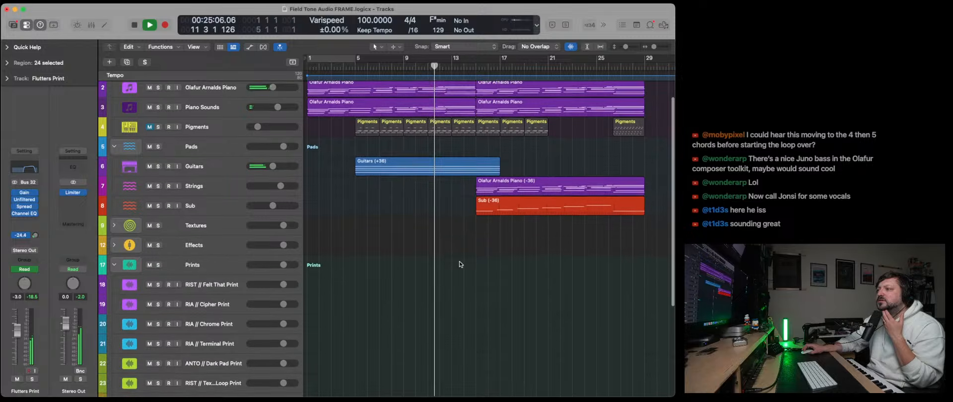
left_click(229, 155)
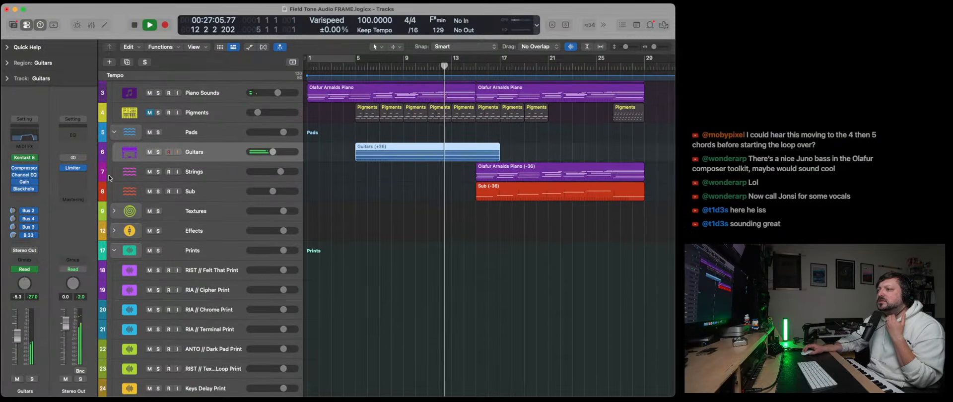
left_click(23, 135)
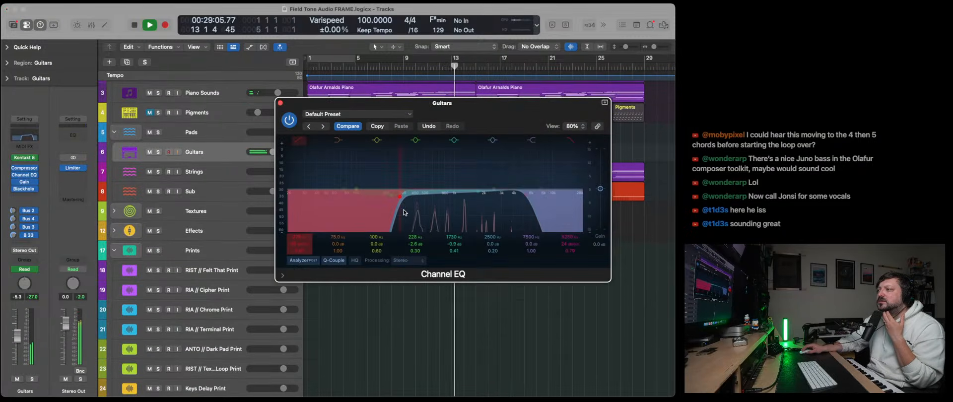
left_click(280, 105)
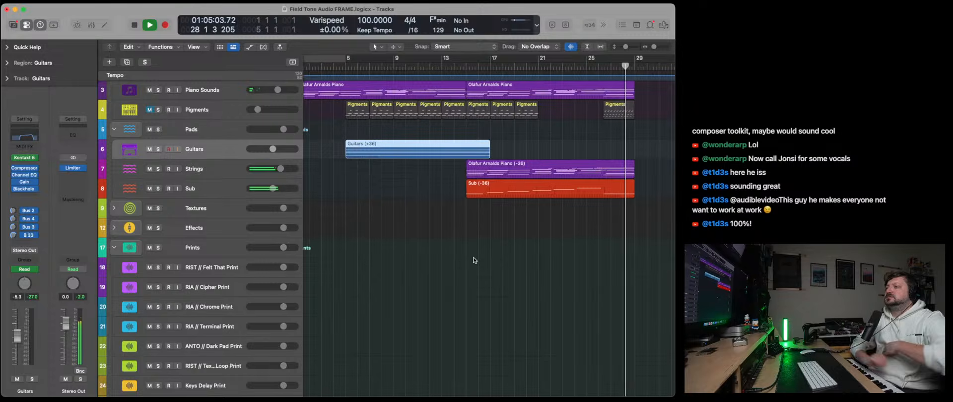
- Stop playback and copy the second block of twelve Flutters Print regions to bar 29 on the same track
scroll(467, 258, "down", 3)
scroll(459, 258, "down", 2)
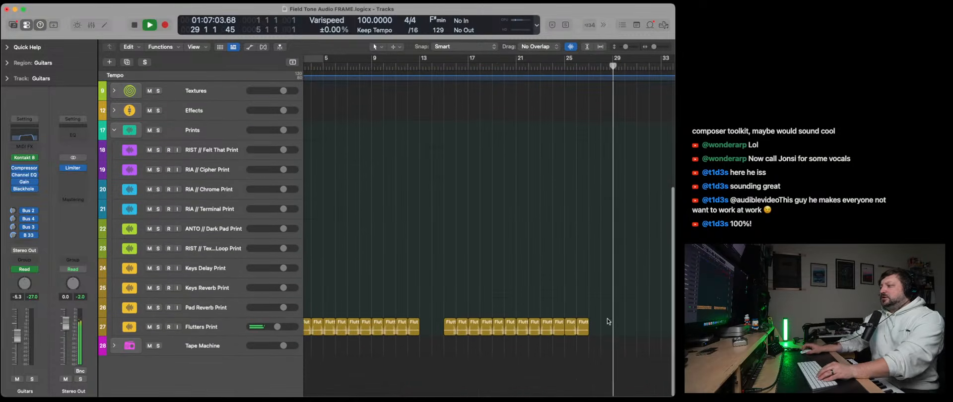
key("space")
left_click_drag(617, 360, 432, 311)
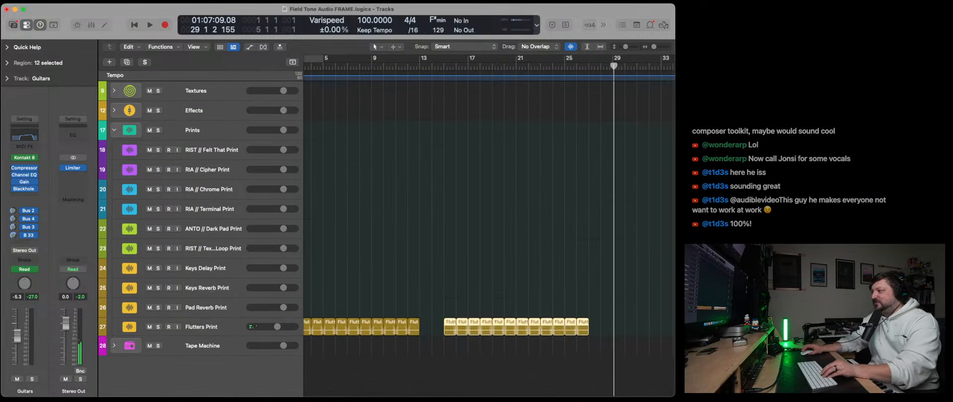
left_click(612, 67)
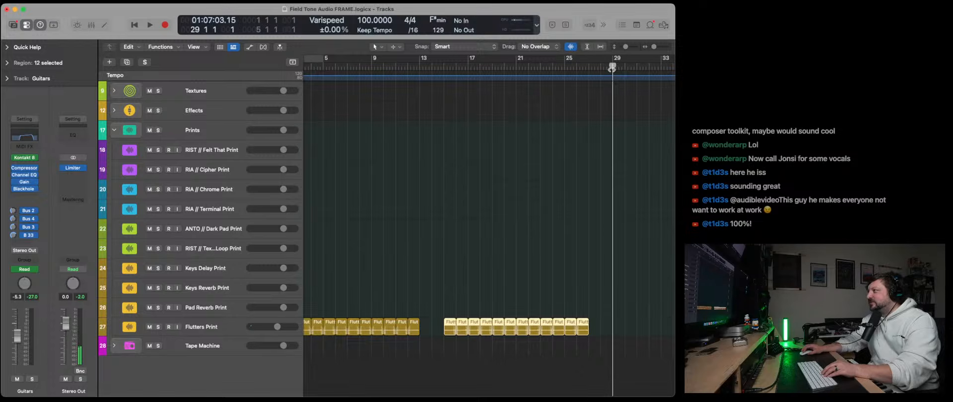
left_click(222, 329)
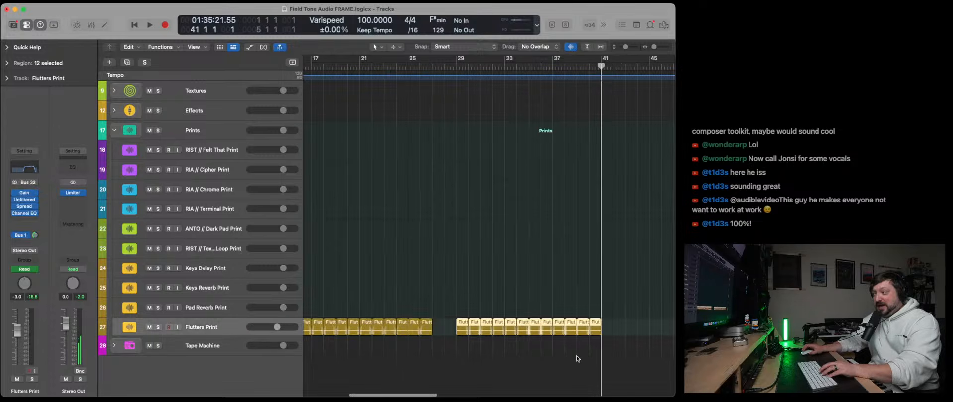
- Transpose the copied Flutters Print regions by -12
left_click(6, 63)
double_click(58, 108)
type("-12")
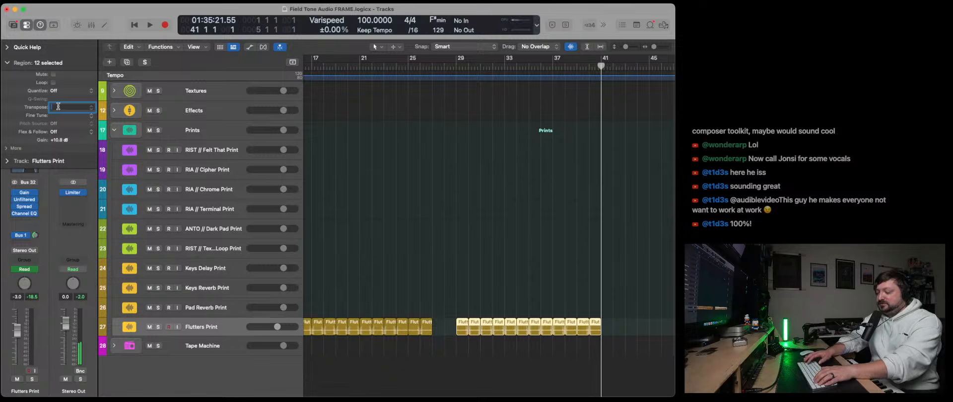
key("Return")
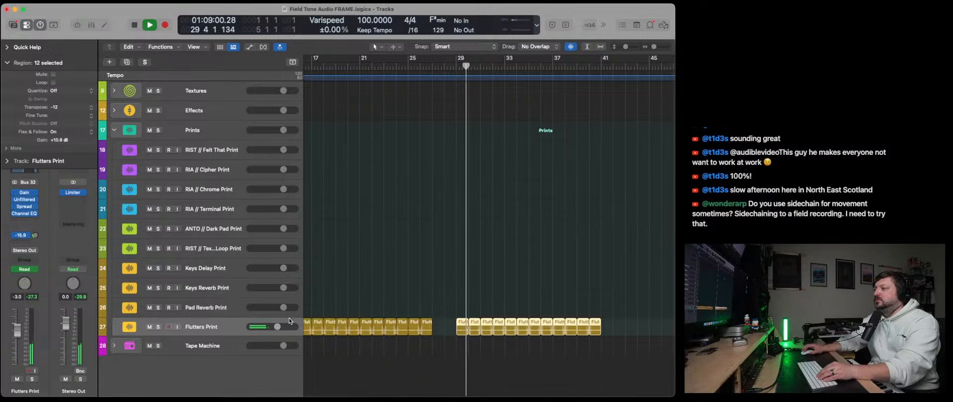
- Show track automation and remove the Pad Reverb send automation points over the copied Flutters Print regions
key("a")
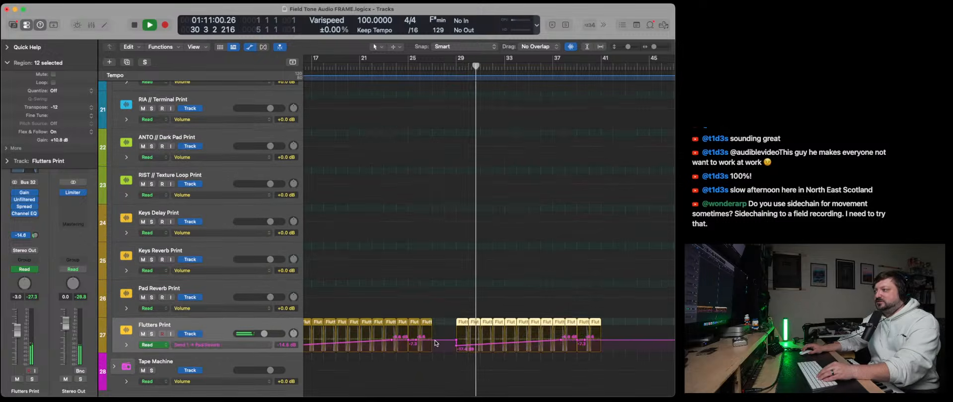
left_click(570, 365)
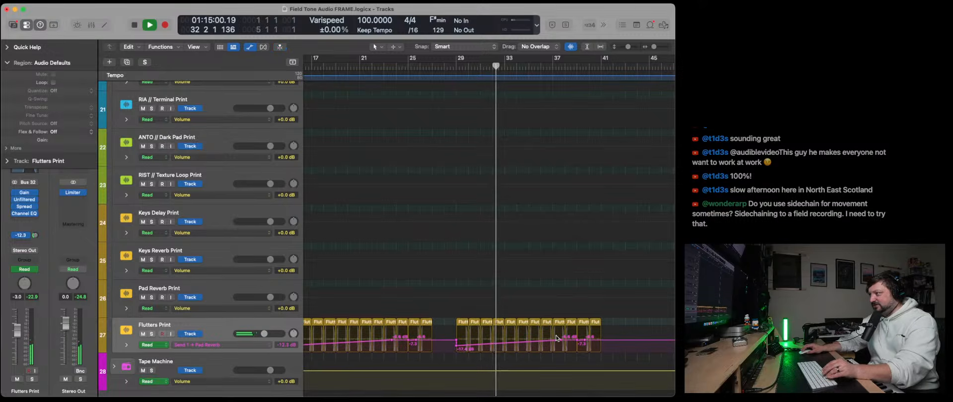
left_click(557, 340)
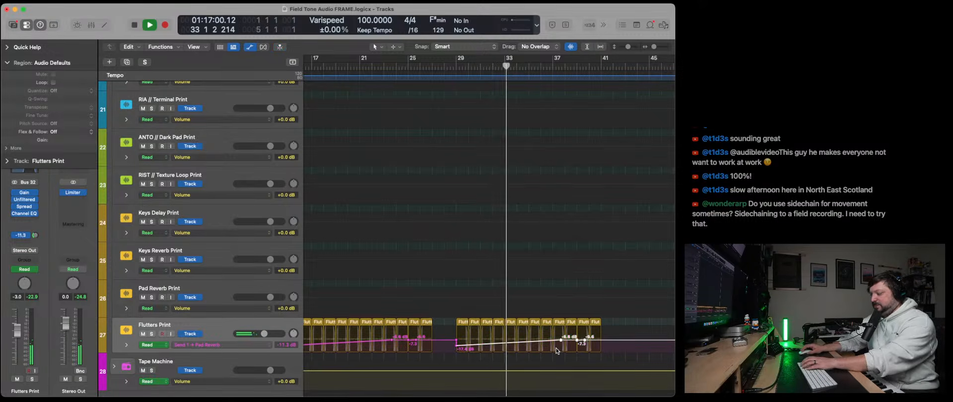
- Switch the Flutters Print automation to Volume, raise it to +1.5 dB from bar 29 and stop playback
left_click(218, 345)
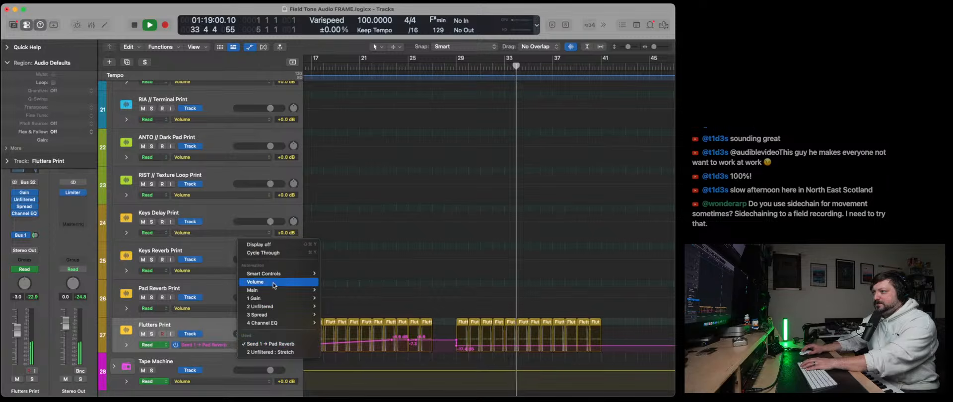
left_click(274, 282)
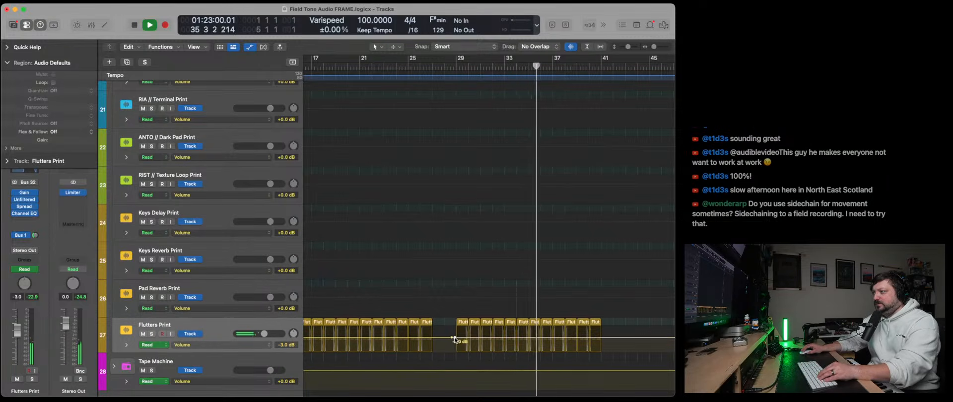
left_click_drag(455, 340, 455, 336)
key("space")
- Play from about bar 23, hide the automation and collapse the Prints stack
scroll(420, 177, "up", 1)
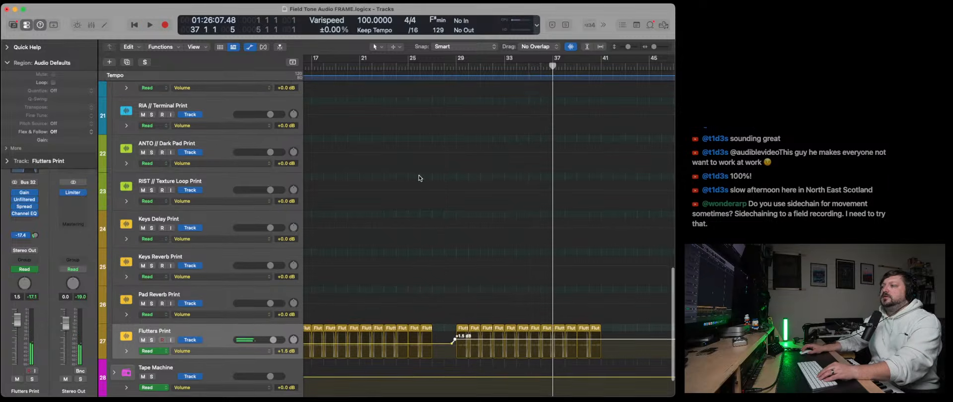
left_click(383, 66)
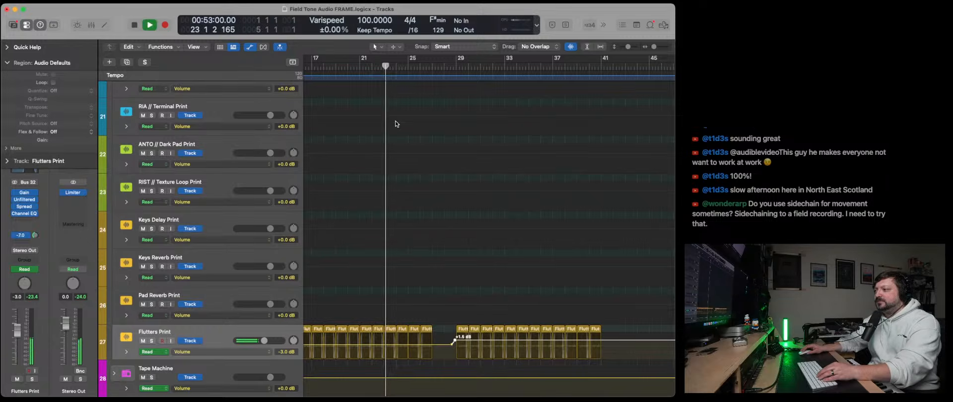
key("a")
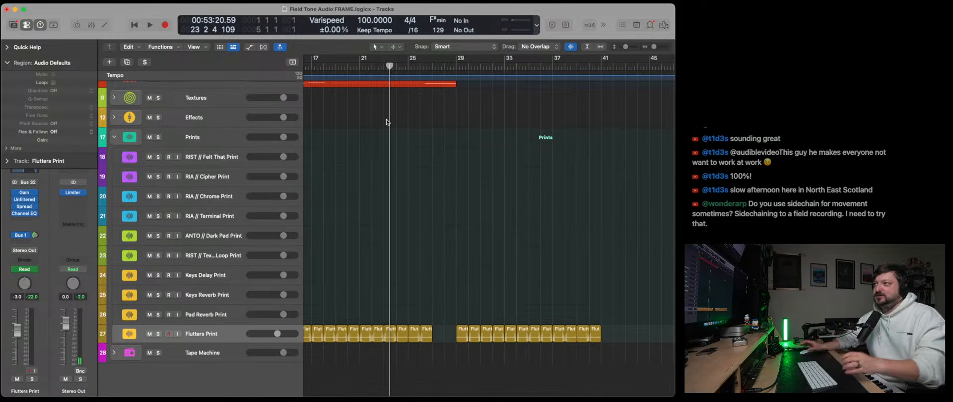
left_click(110, 139)
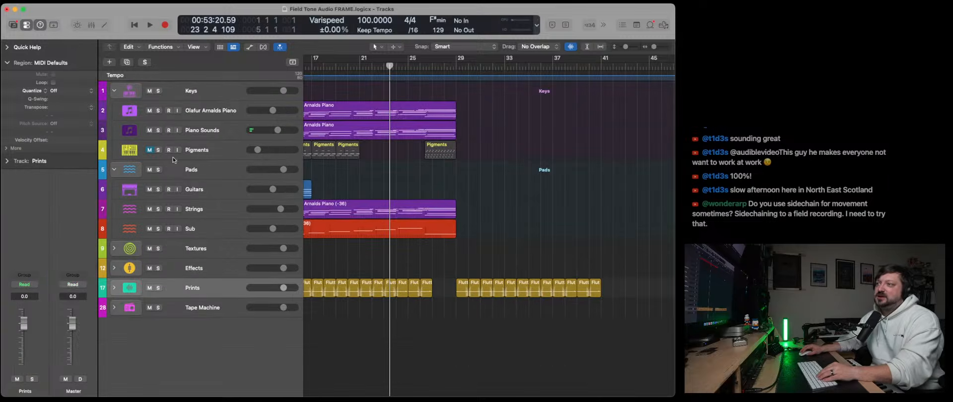
- Color and name both Piano Sounds regions by their track, and play the arrangement from the beginning
scroll(349, 244, "left", 10)
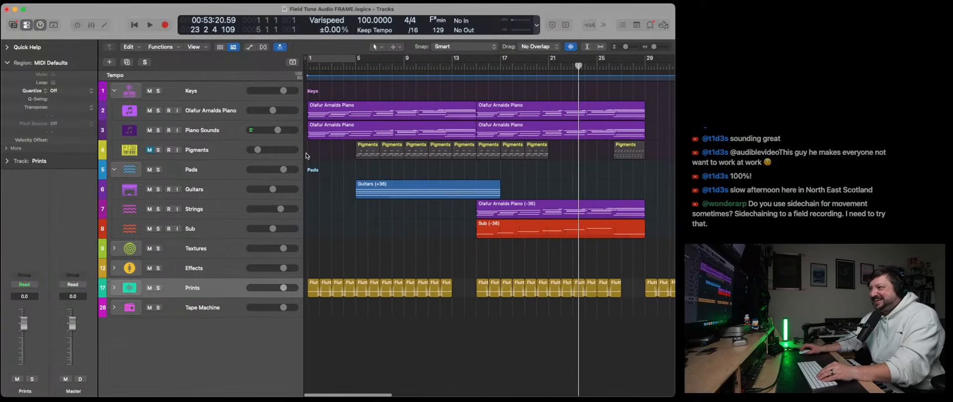
scroll(479, 144, "right", 2)
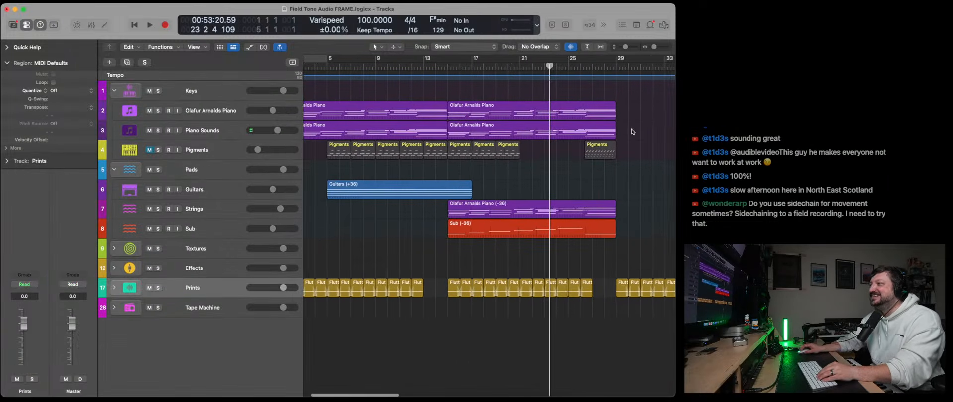
left_click_drag(632, 131, 422, 132)
right_click(425, 138)
left_click(440, 139)
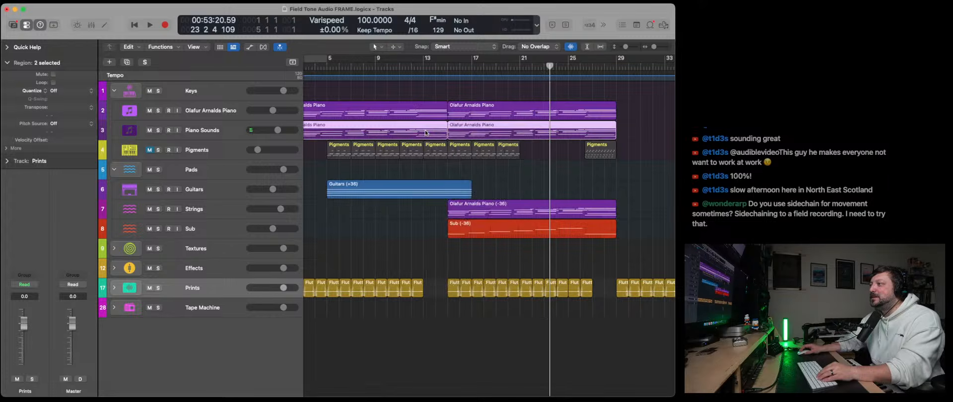
right_click(426, 128)
left_click(444, 134)
right_click(427, 129)
left_click(445, 142)
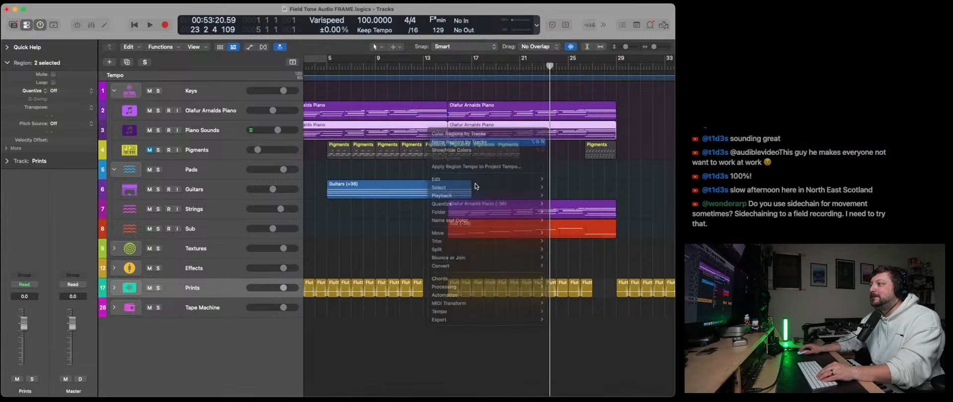
left_click(464, 169)
scroll(459, 178, "left", 2)
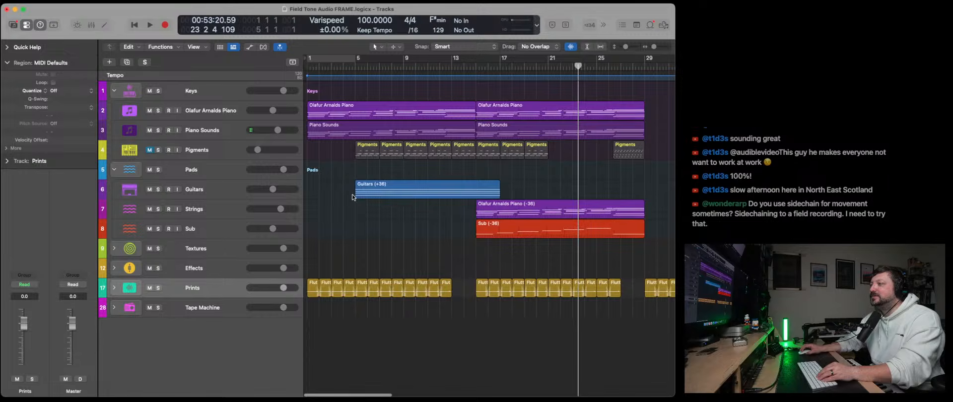
left_click(135, 29)
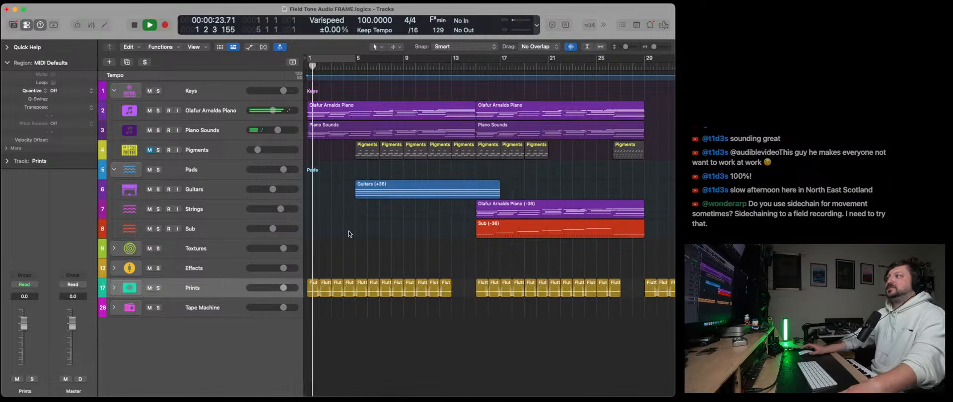
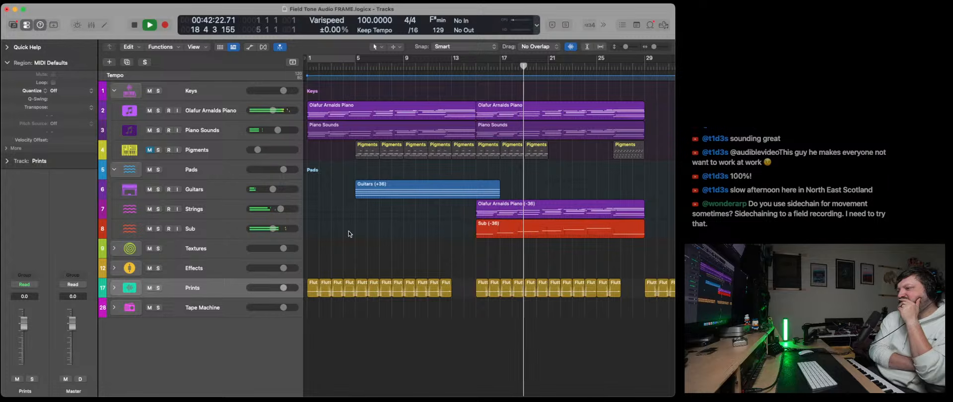
- Show track automation, expand the Prints stack, and switch Flutters Print's automation lane to the Pad Reverb send
key("a")
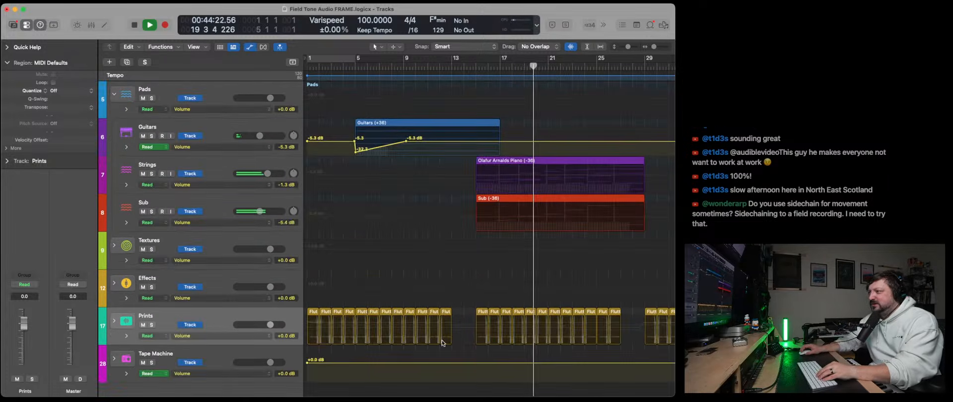
left_click(213, 337)
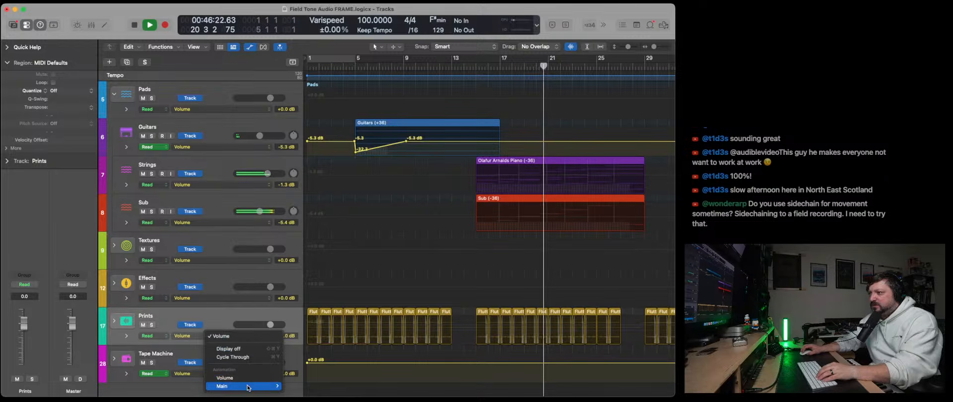
mouse_move(258, 391)
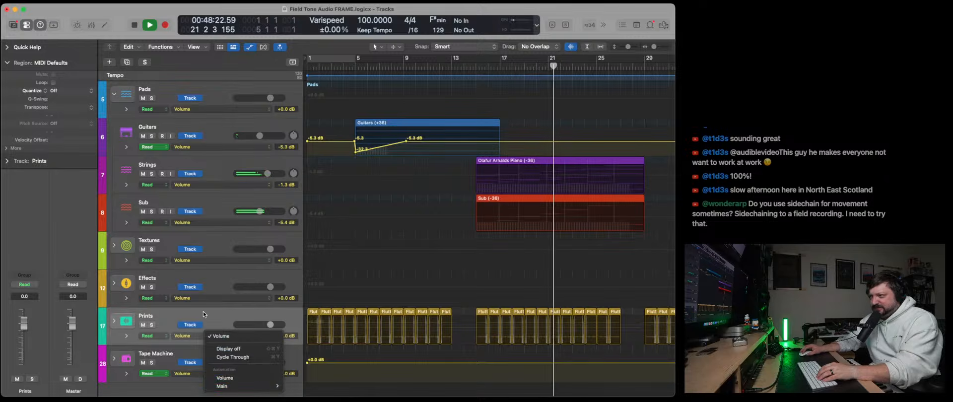
left_click(225, 320)
left_click(225, 321)
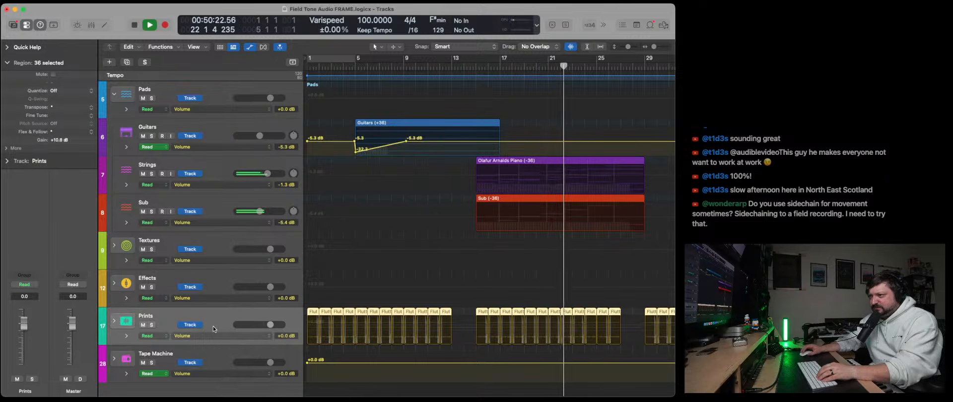
scroll(143, 299, "down", 2)
left_click(115, 294)
scroll(219, 325, "down", 15)
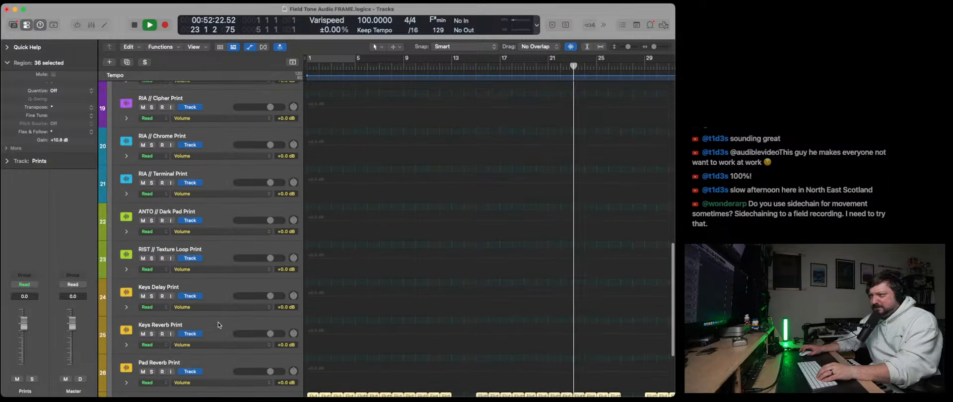
left_click(216, 297)
left_click(234, 321)
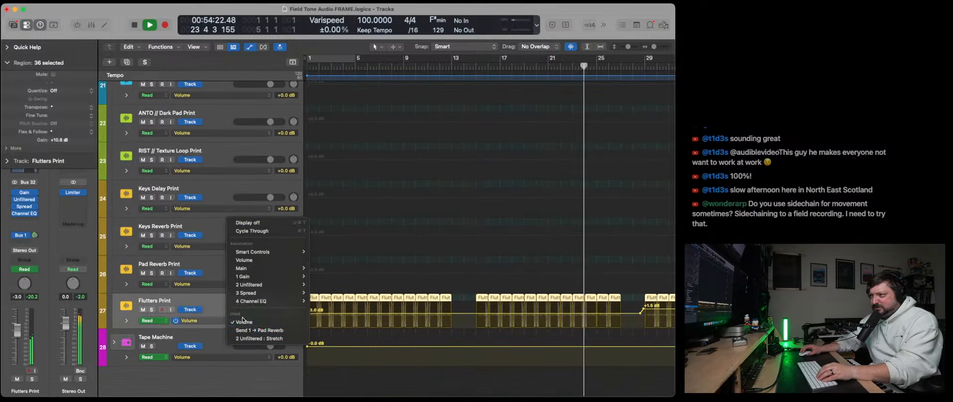
left_click(266, 332)
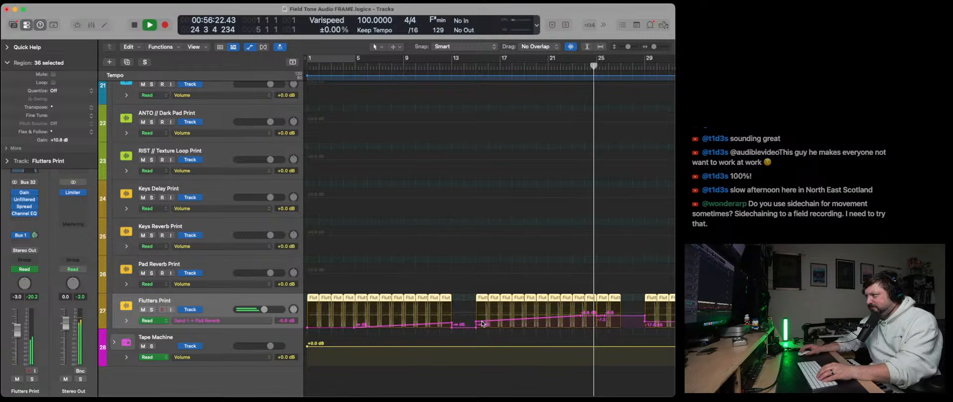
- Raise the Flutters Print Pad Reverb send to -4.6 dB at bar 15 and delete the intermediate points up to bar 27
left_click_drag(475, 323, 476, 314)
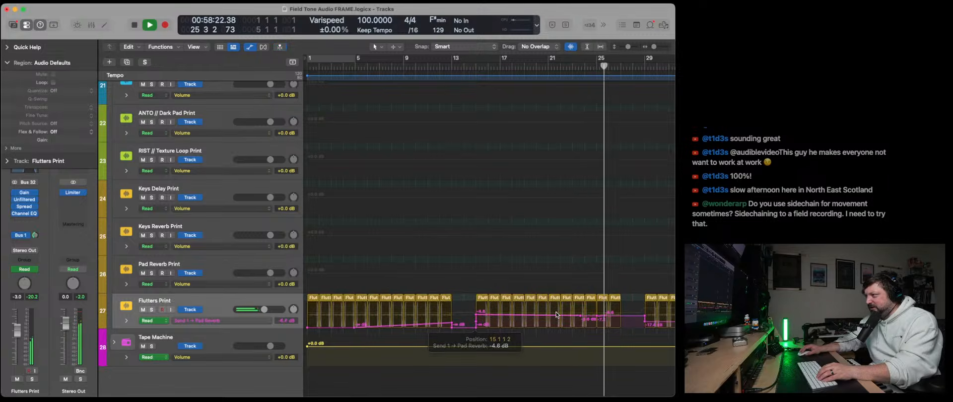
double_click(583, 323)
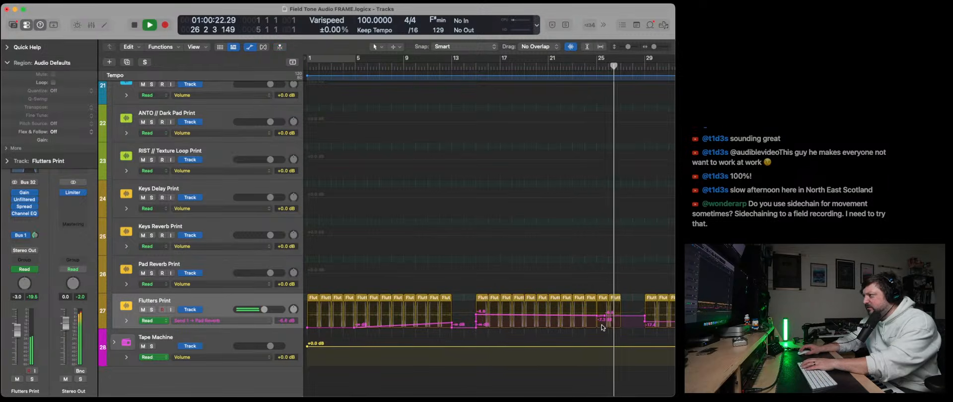
double_click(605, 318)
double_click(605, 318)
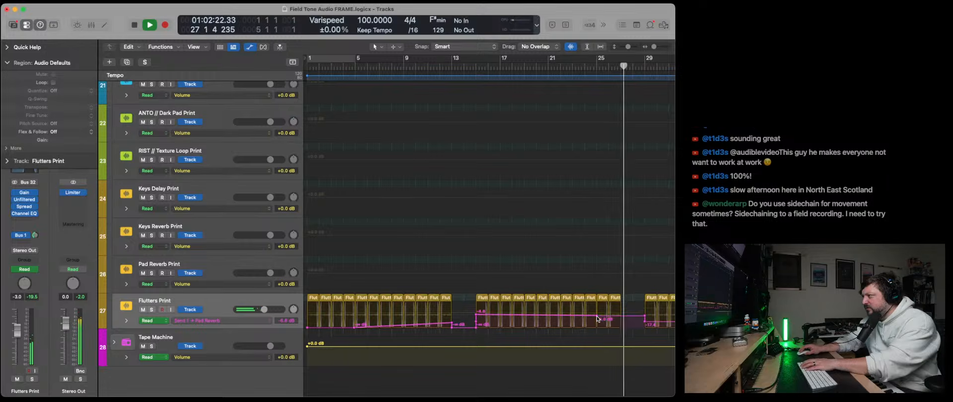
double_click(598, 318)
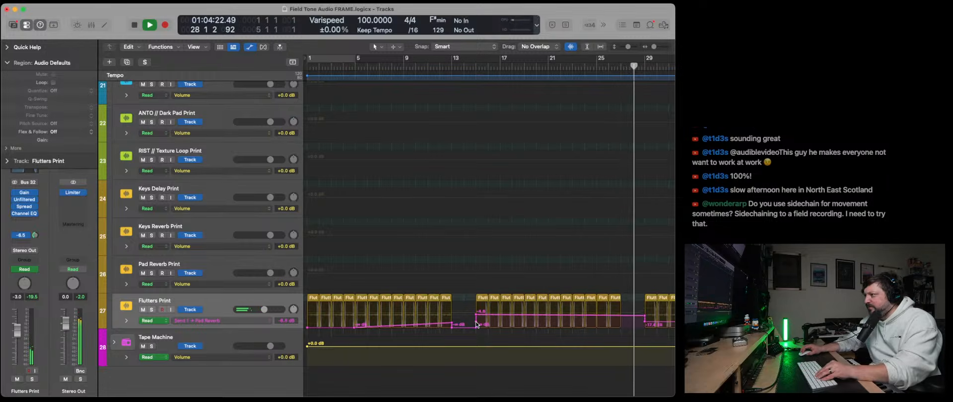
- Replay from about bar 14 and adjust the Pad Reverb send to -2.1 dB at bar 15 and -2.0 dB at bar 27
left_click_drag(477, 314, 477, 310)
left_click_drag(623, 317, 621, 310)
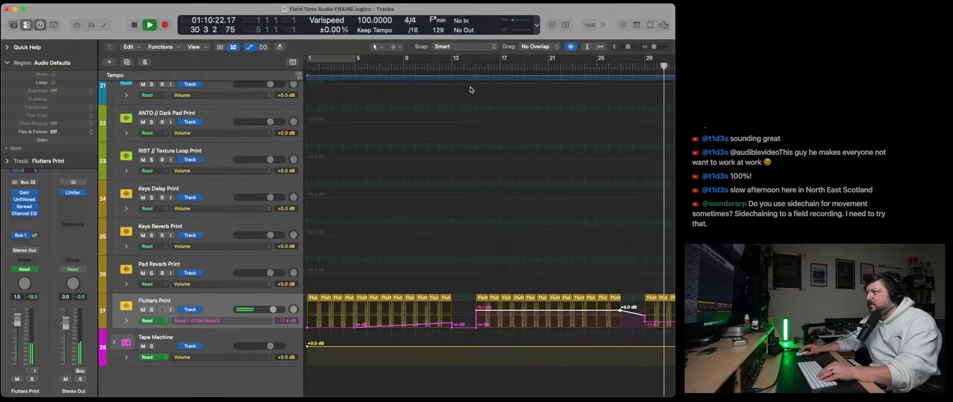
left_click(470, 67)
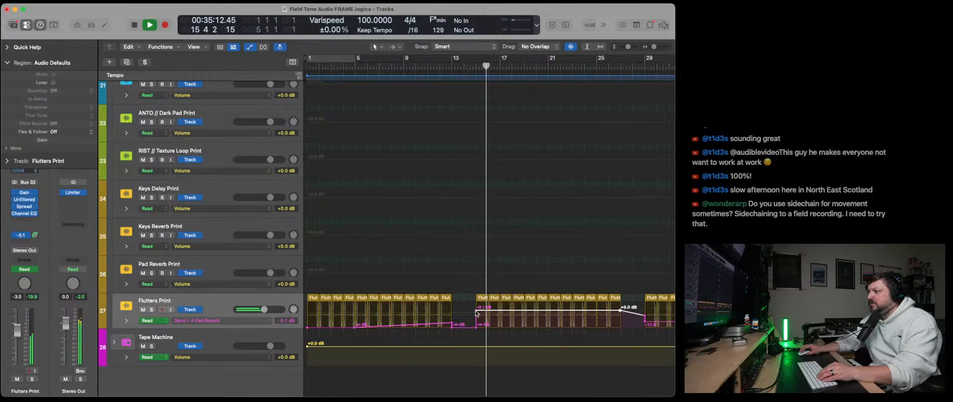
left_click_drag(477, 314, 477, 318)
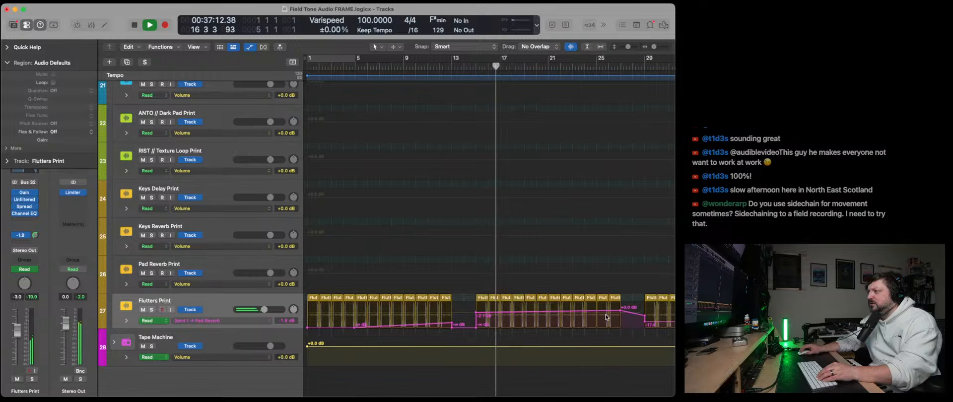
left_click_drag(620, 308, 621, 312)
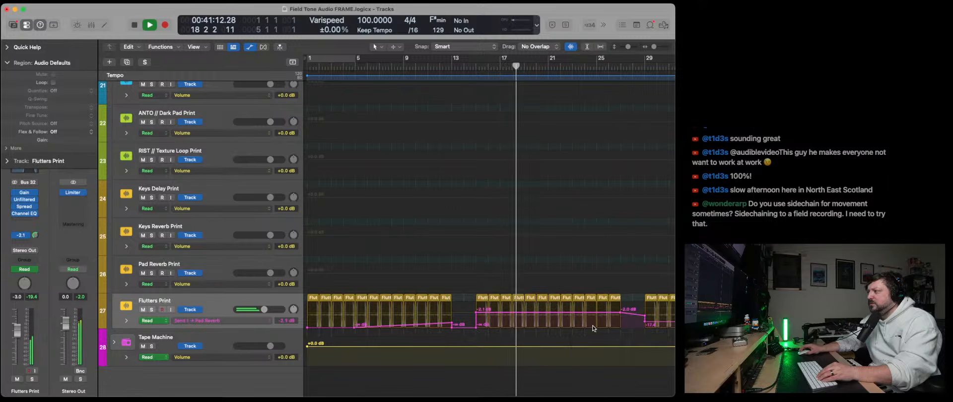
- Drop the Flutters Print Pad Reverb send to minus infinity between bars 27 and 29, with a vertical step to -17.4 dB at bar 29
scroll(594, 328, "right", 3)
scroll(594, 328, "right", 4)
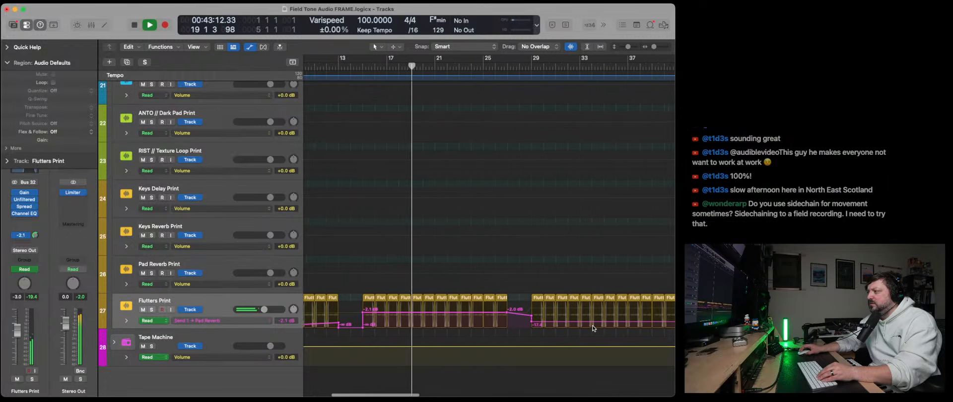
mouse_move(525, 325)
left_mouse_down()
mouse_move(501, 328)
mouse_move(526, 328)
left_mouse_up()
left_click(518, 319)
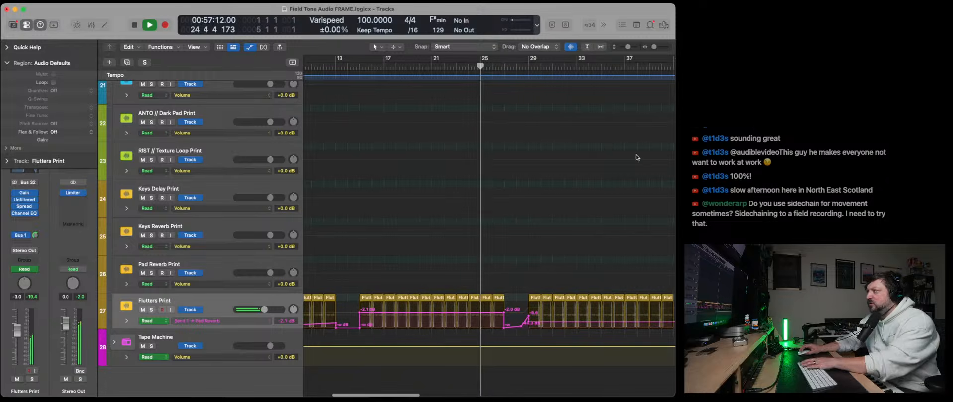
left_click_drag(653, 47, 631, 48)
scroll(599, 215, "right", 1)
scroll(600, 217, "right", 3)
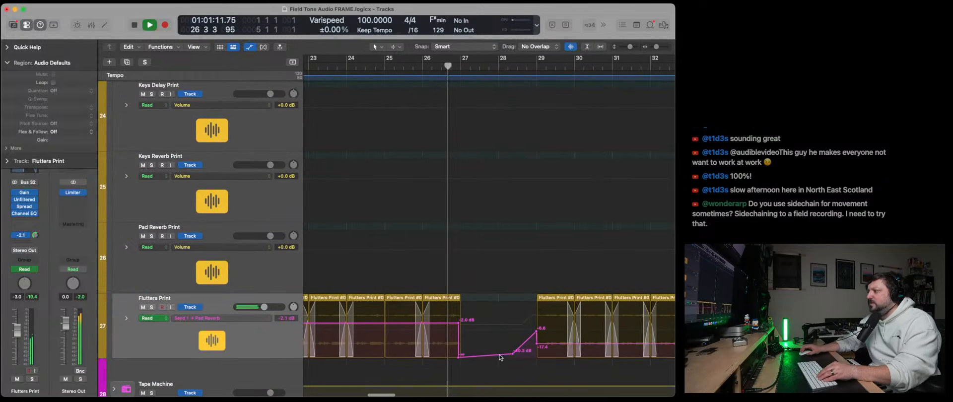
mouse_move(513, 354)
left_mouse_down()
mouse_move(542, 356)
mouse_move(530, 356)
left_mouse_up()
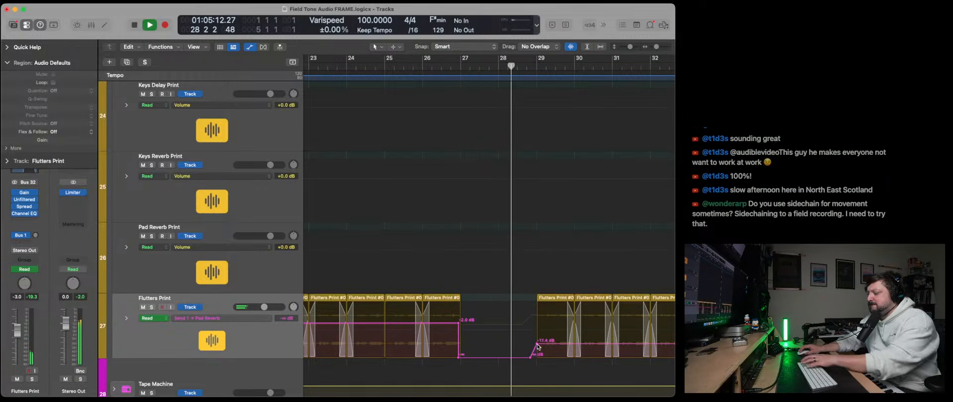
left_click_drag(530, 356, 538, 356)
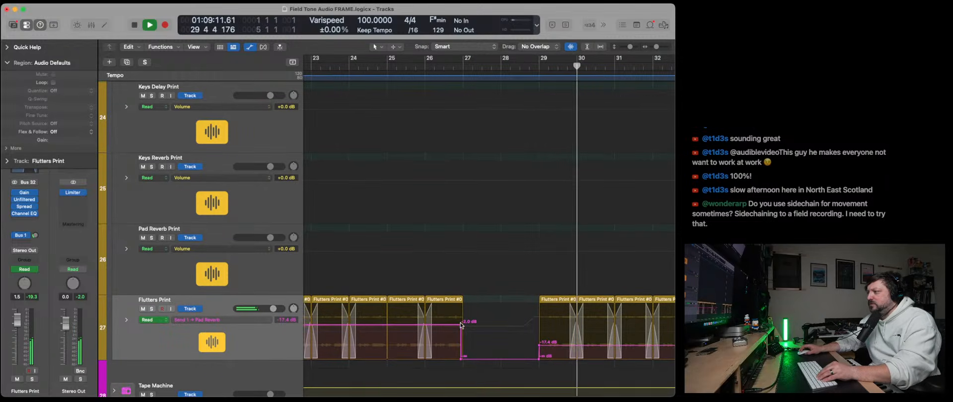
- Switch Flutters Print to Volume automation and drop it to minus infinity between bars 27 and 29, returning to +1.5 dB at bar 29
left_click(219, 320)
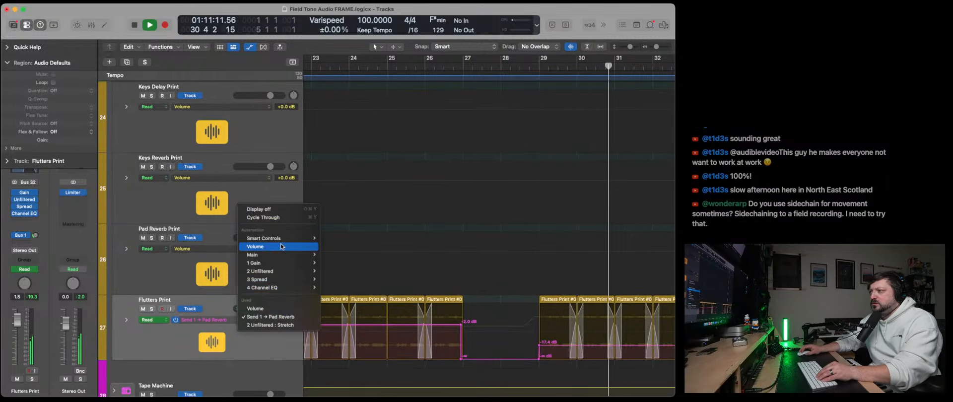
left_click(255, 246)
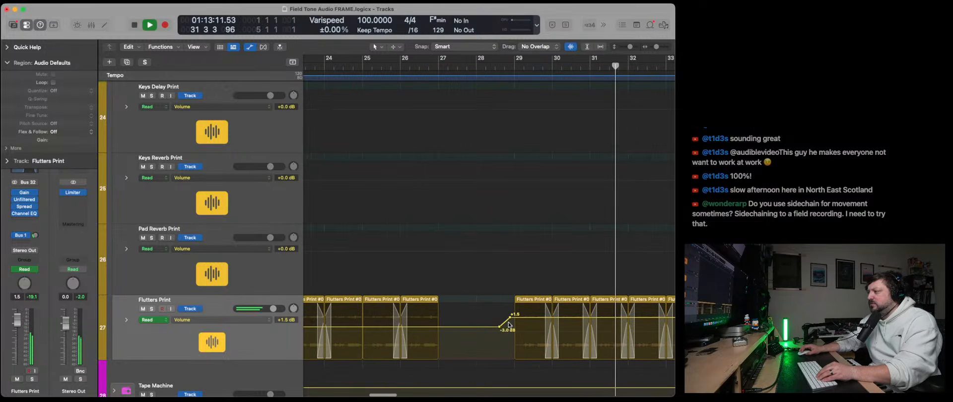
left_click_drag(511, 317, 516, 321)
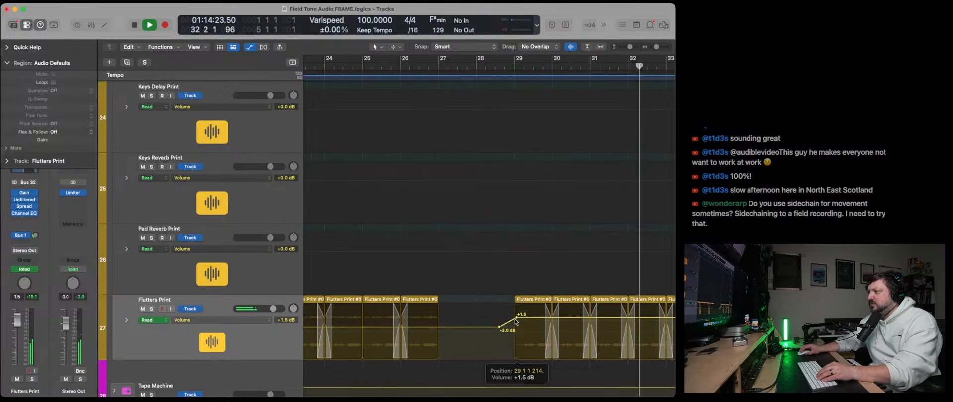
left_click(439, 326)
left_click(448, 328)
left_click_drag(449, 328, 440, 358)
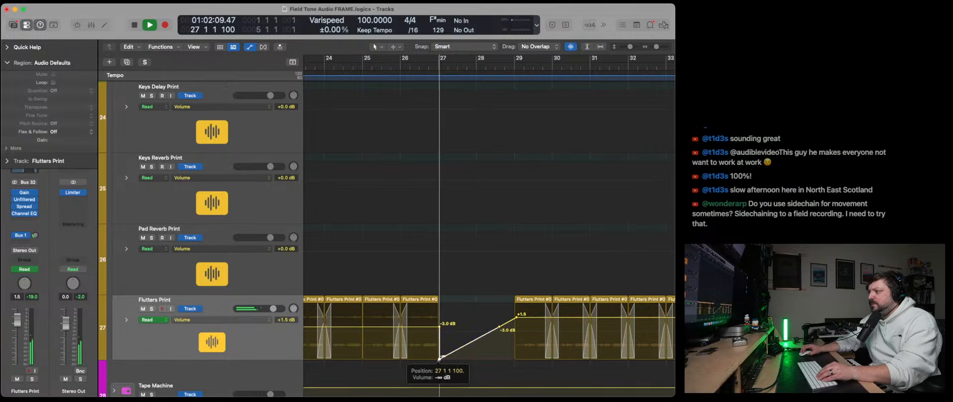
left_click_drag(499, 331, 515, 358)
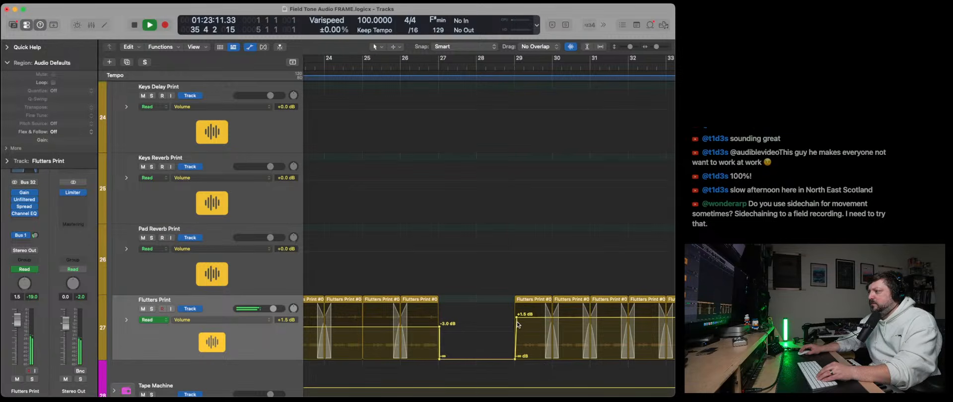
left_click_drag(516, 319, 515, 317)
- Nudge the -3.0 dB and minus infinity volume points back to just before bar 27 and stop playback
left_click(440, 359)
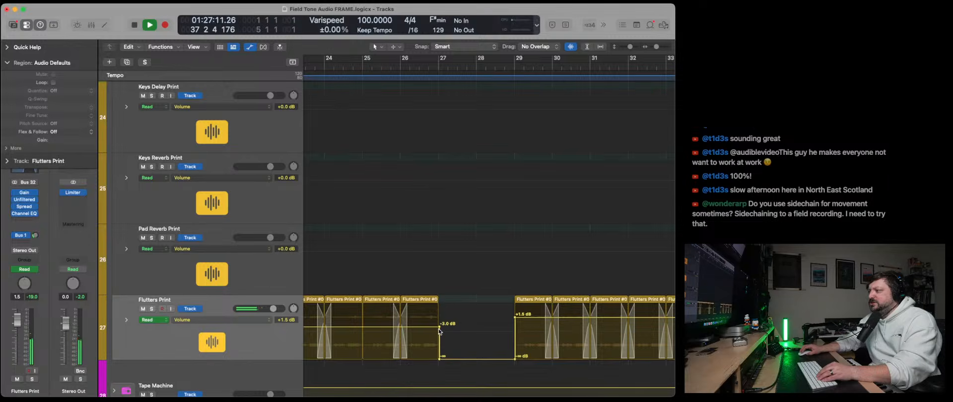
left_click(439, 328)
left_click_drag(439, 327, 438, 327)
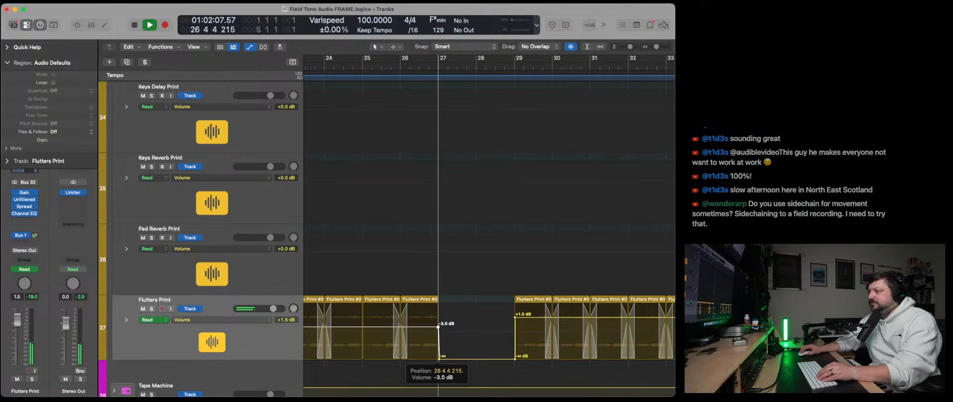
left_click_drag(439, 359, 438, 359)
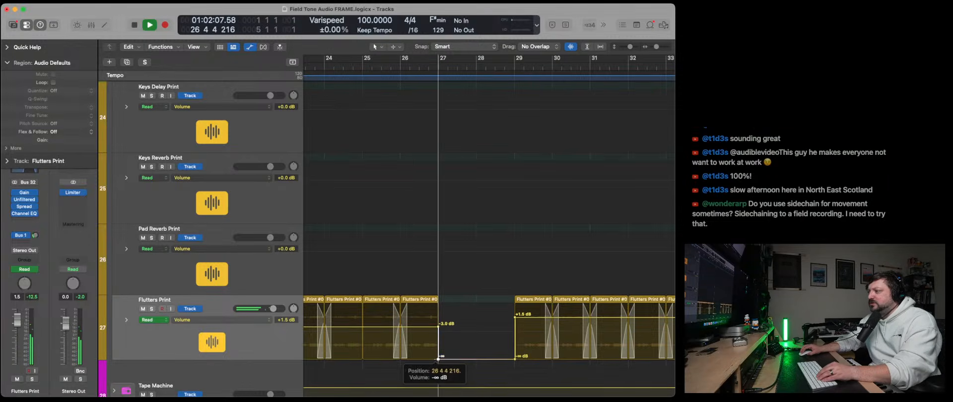
key("space")
- Add +1.5 dB volume automation points to Flutters Print at bars 32 and 33, and toggle the automation display off and on
scroll(513, 340, "right", 5)
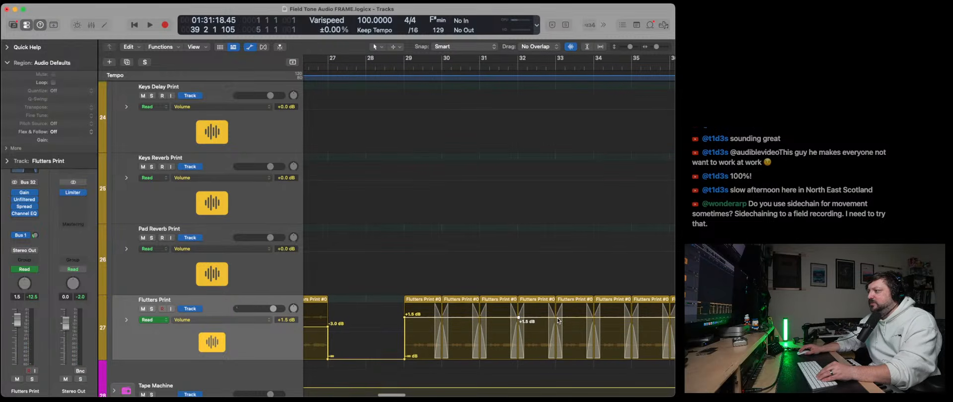
left_click(548, 286)
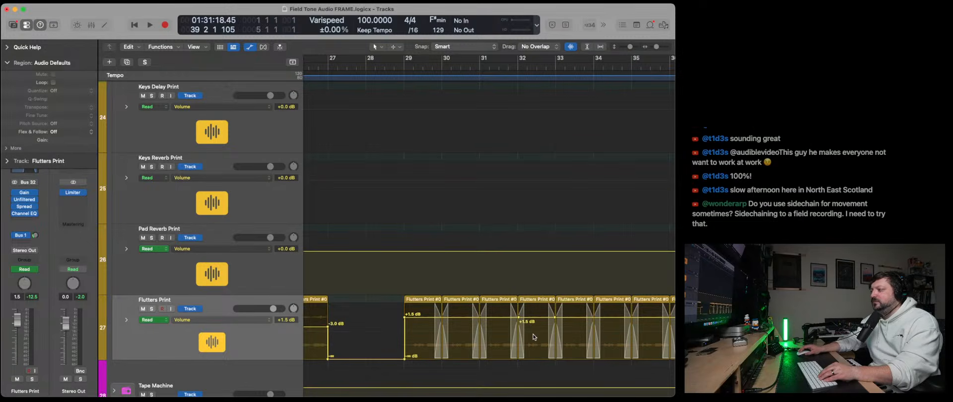
scroll(531, 330, "down", 1)
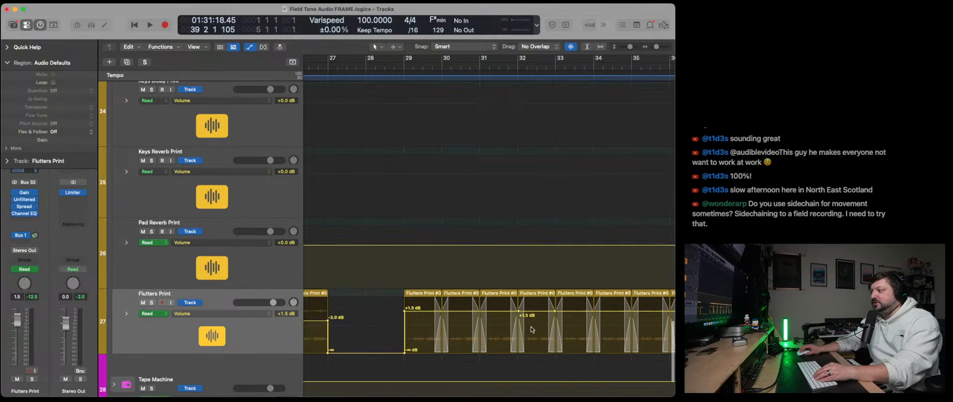
scroll(531, 330, "left", 3)
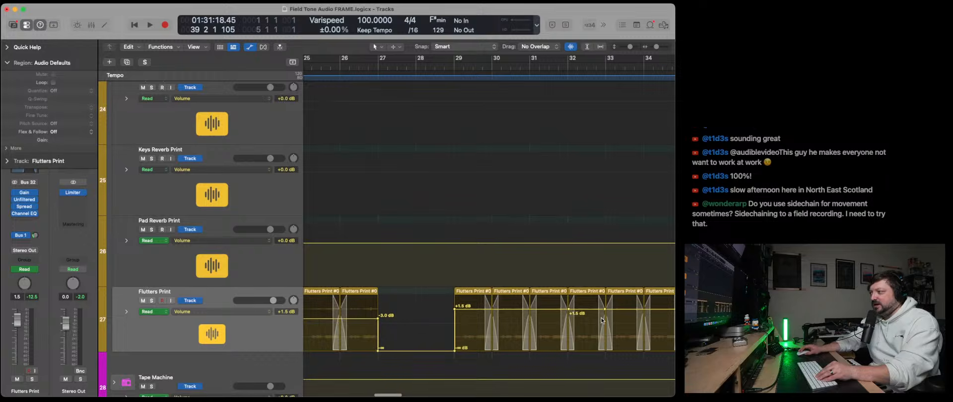
scroll(602, 320, "right", 1)
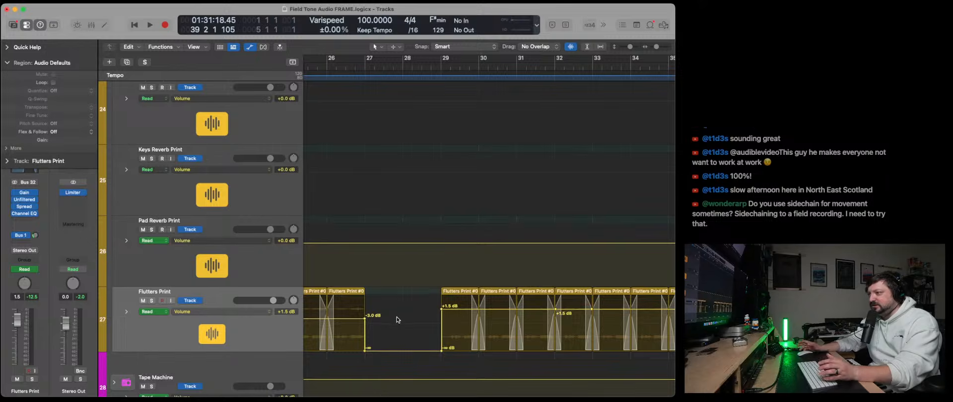
key("a")
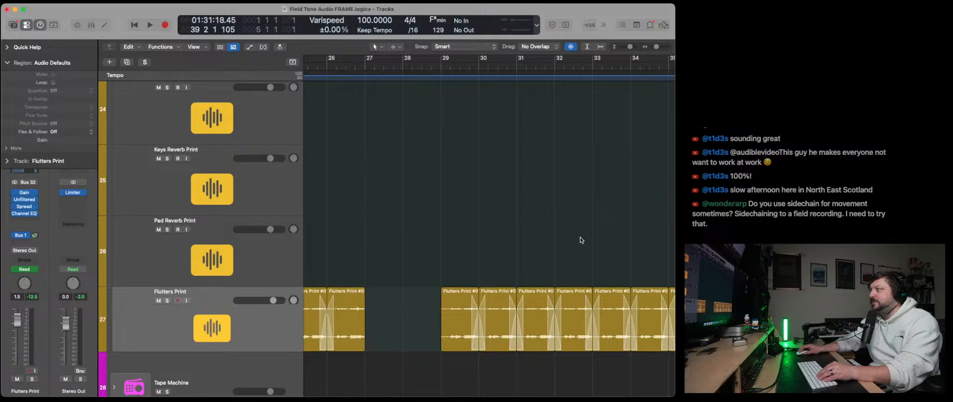
key("a")
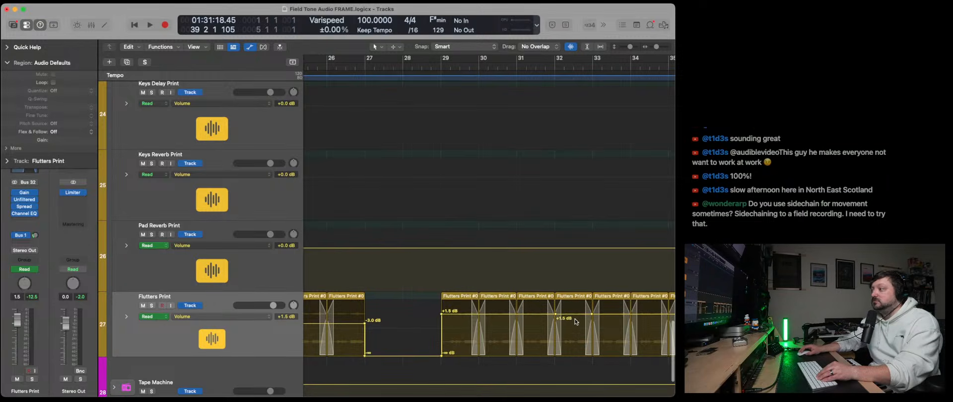
- Collapse the Prints track stack into a single row to tidy the arrangement
scroll(644, 61, "down", 1)
left_click_drag(657, 47, 625, 47)
scroll(480, 186, "left", 10)
scroll(502, 185, "up", 5)
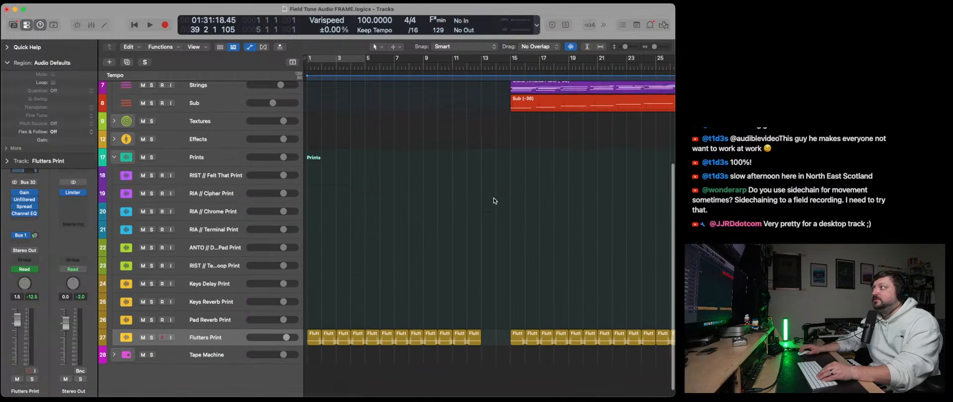
scroll(494, 202, "down", 5)
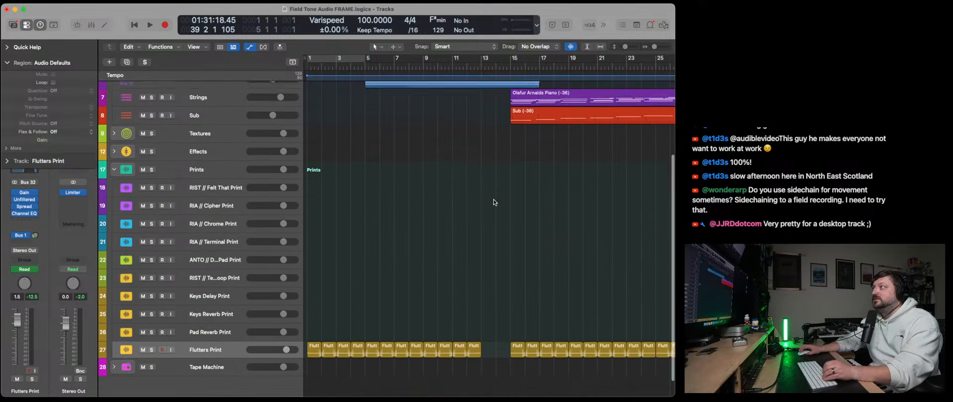
scroll(493, 202, "up", 5)
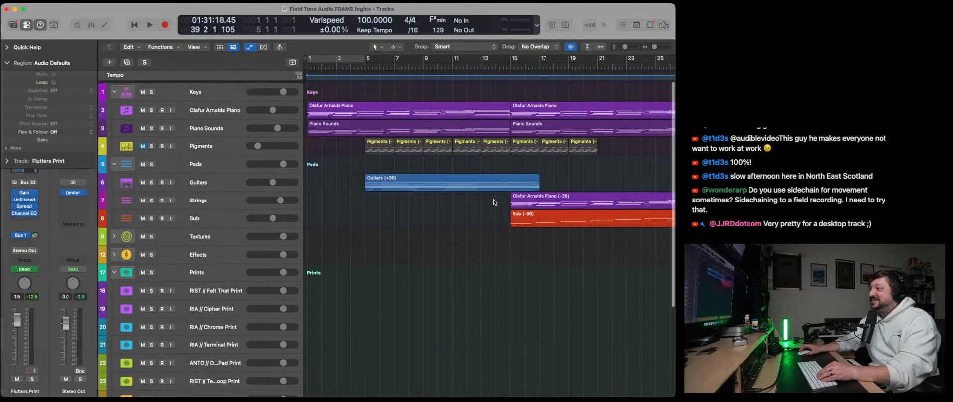
left_click(115, 271)
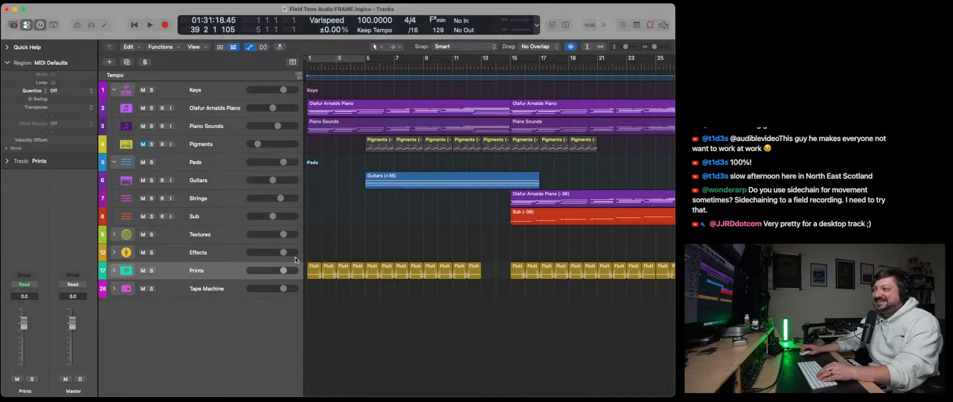
- Return the playhead to bar 1, collapse the Region inspector and fit the arrangement through about bar 37 in view
left_click(133, 31)
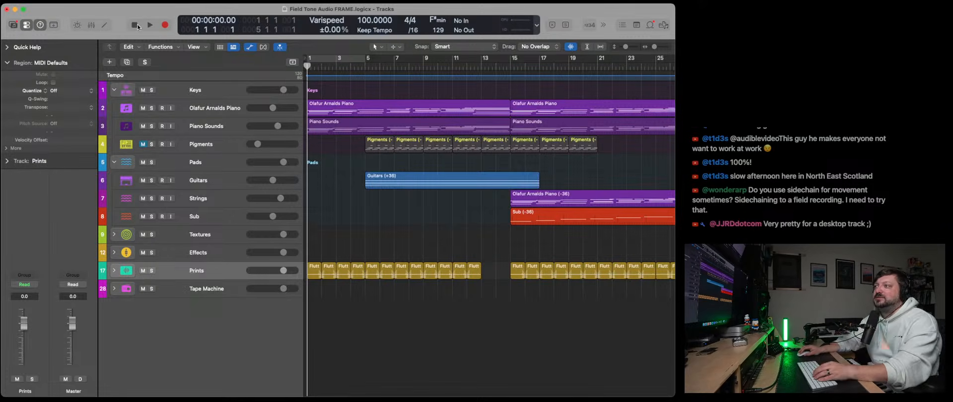
left_click(7, 62)
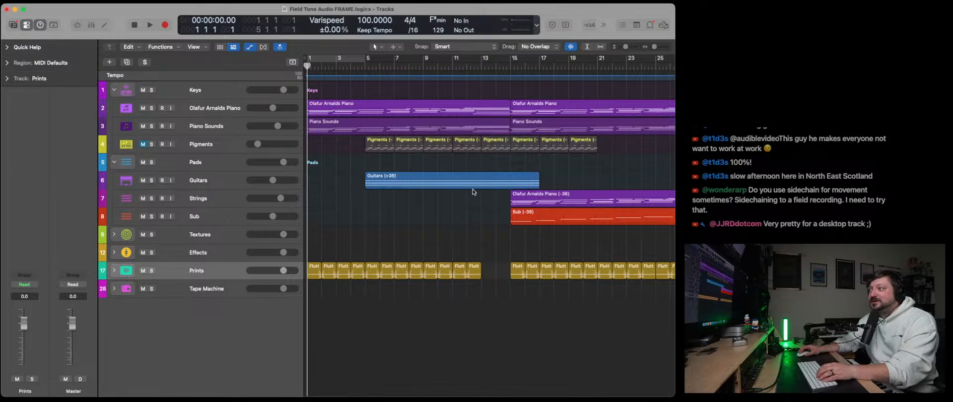
scroll(489, 199, "right", 2)
left_click_drag(657, 46, 656, 55)
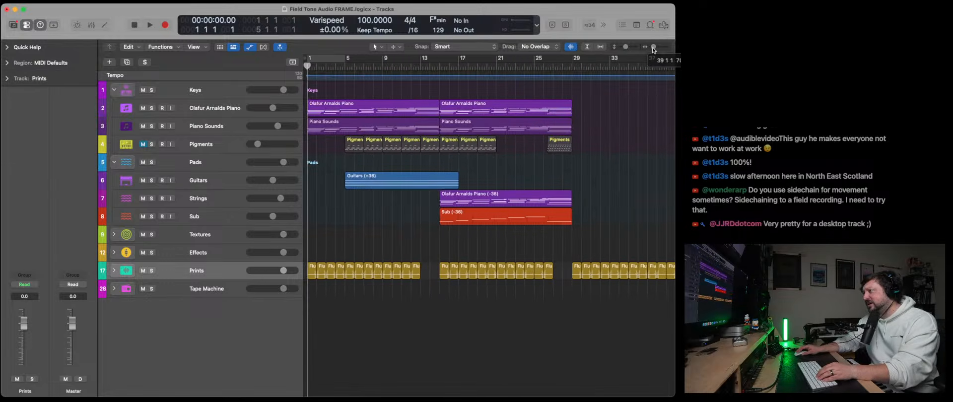
scroll(581, 170, "left", 1)
scroll(582, 173, "right", 1)
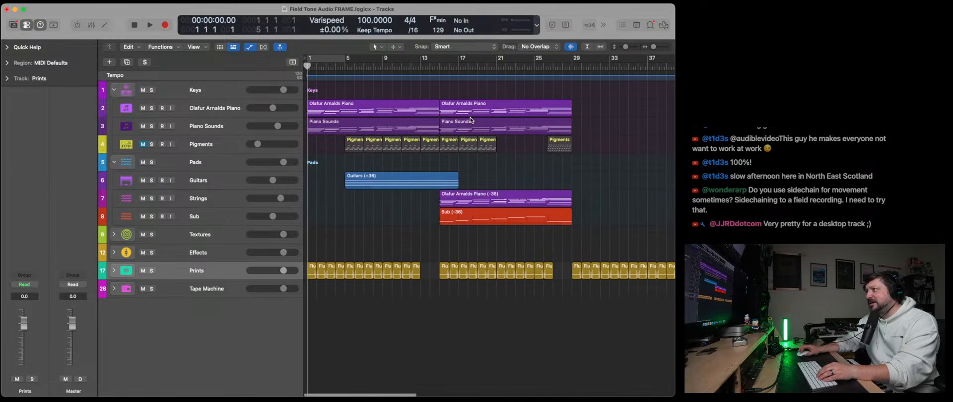
- Start saving the project under a new name, entering 20260327 Classical Ambient Piece
left_click(11, 1)
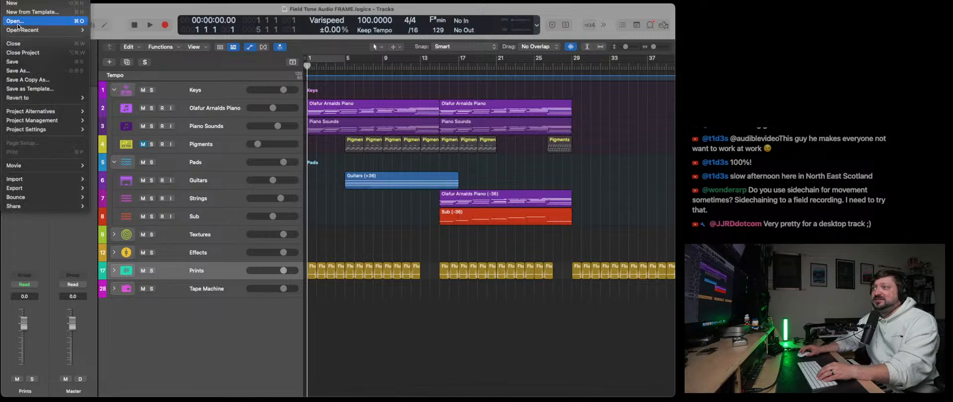
left_click(30, 72)
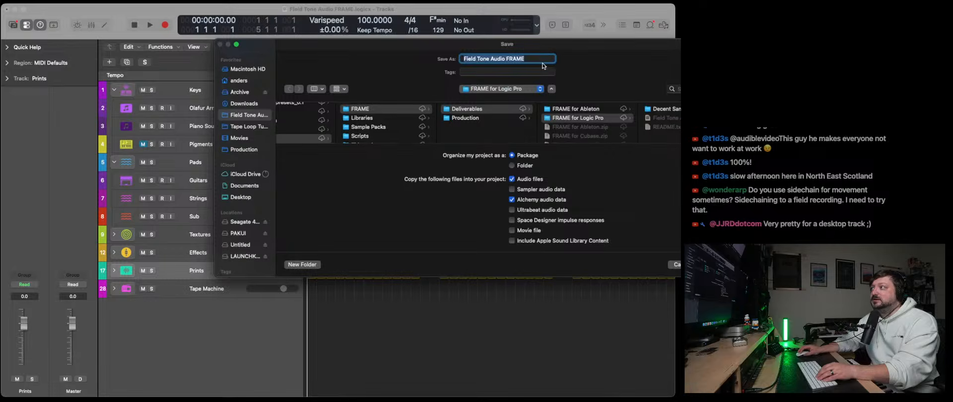
type("2026")
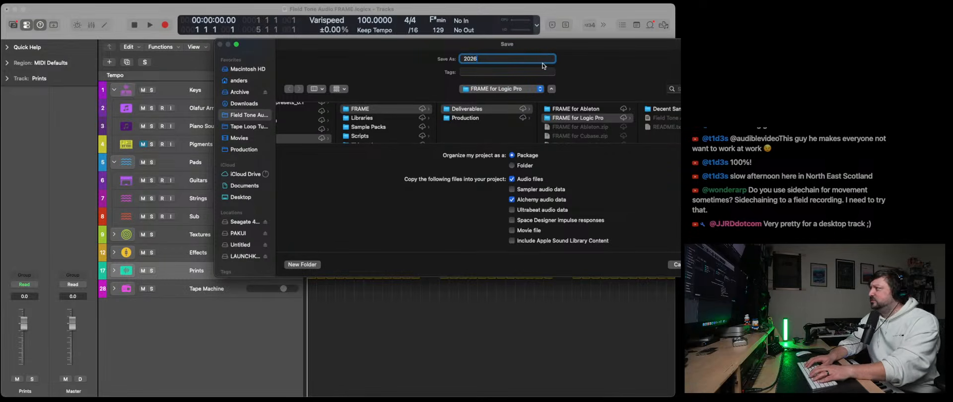
type("0327")
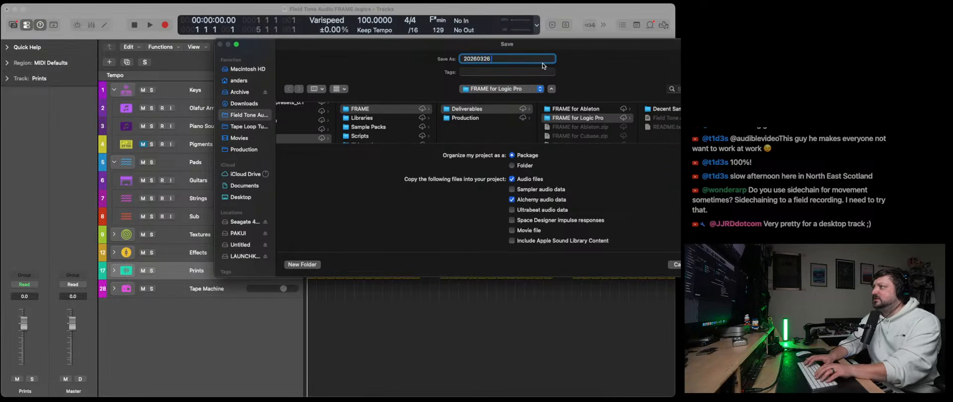
type(" Cl")
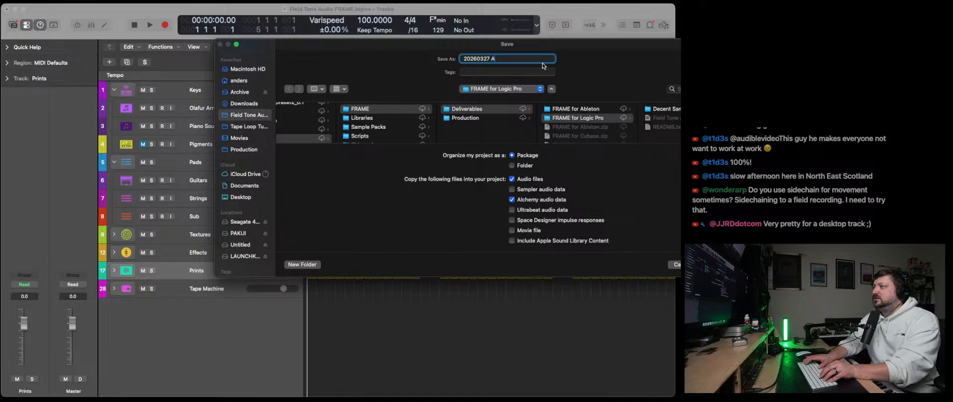
type("assical Amb")
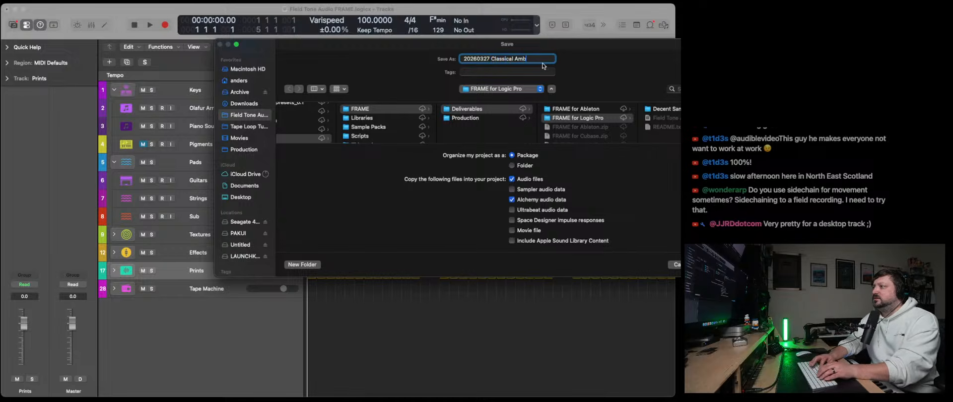
type("ient Piece")
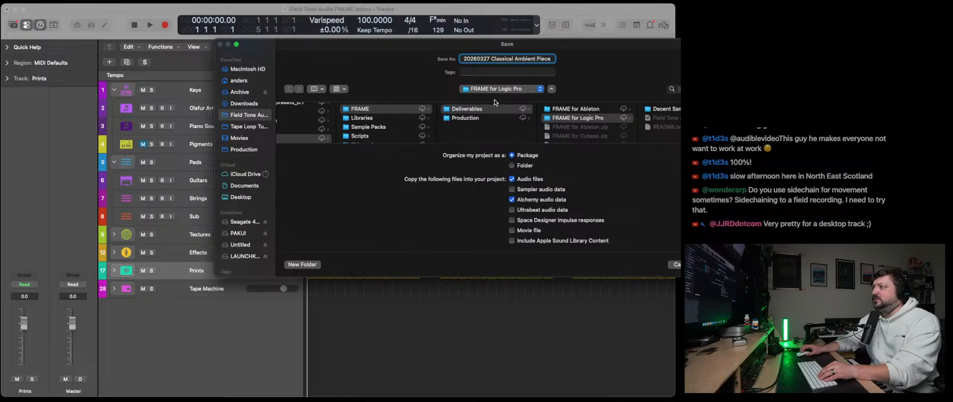
- Choose the Logic folder inside the home folder's Music directory as the destination and save the project as a package
left_click(235, 92)
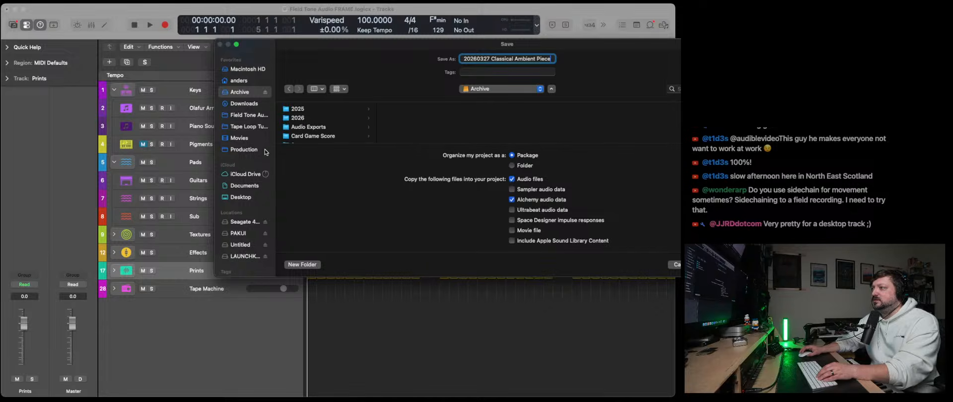
scroll(250, 208, "down", 2)
scroll(251, 208, "up", 2)
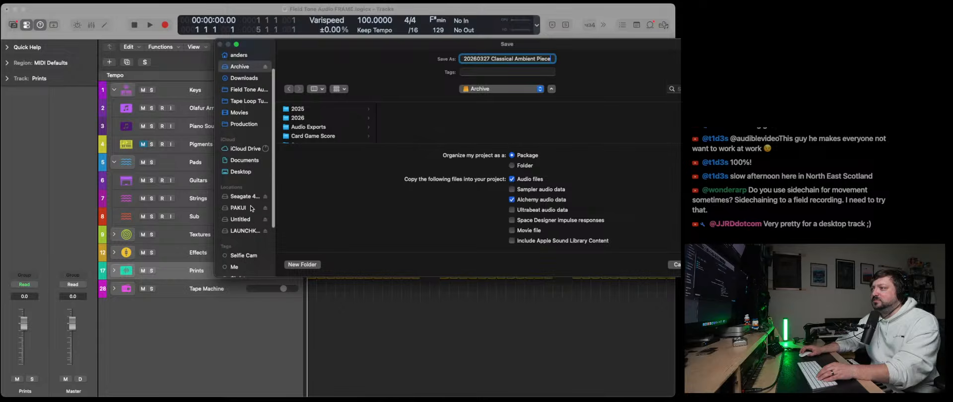
left_click(239, 81)
scroll(318, 119, "down", 5)
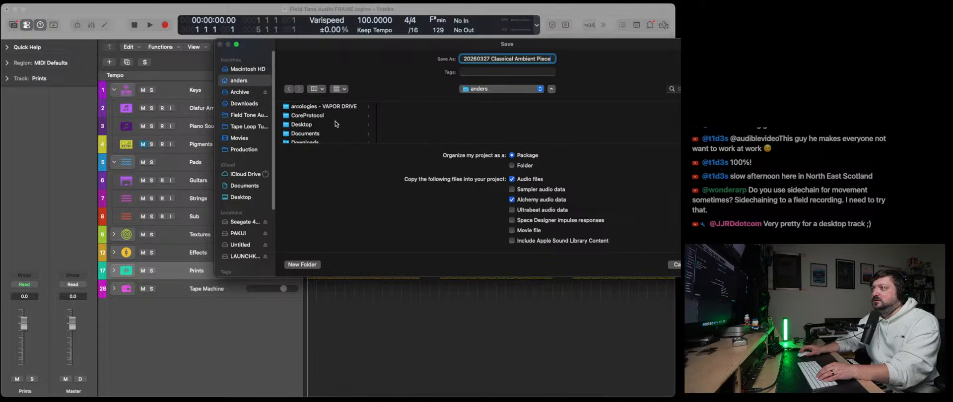
left_click(345, 123)
scroll(412, 124, "down", 3)
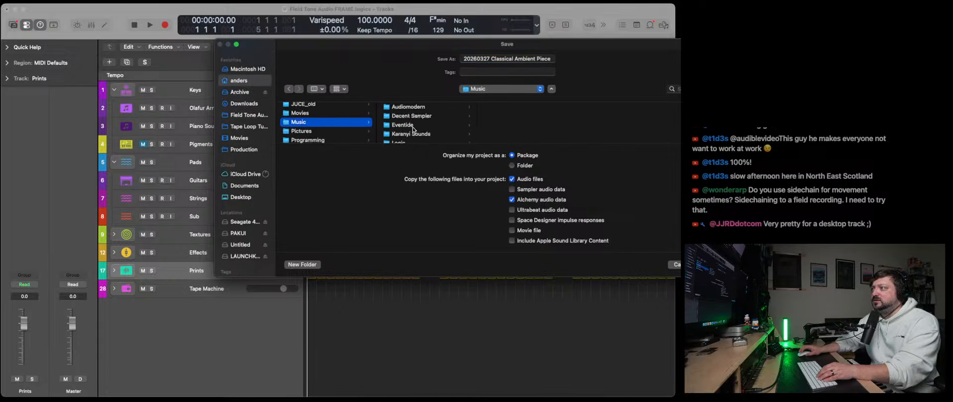
left_click(406, 113)
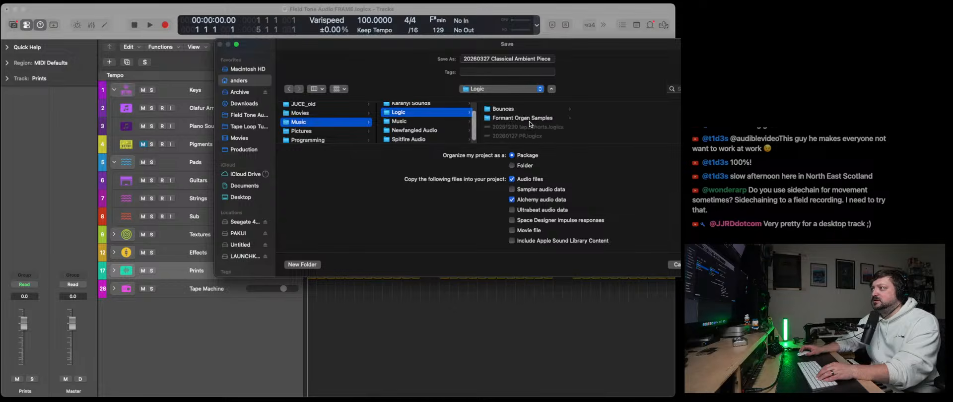
scroll(530, 124, "up", 10)
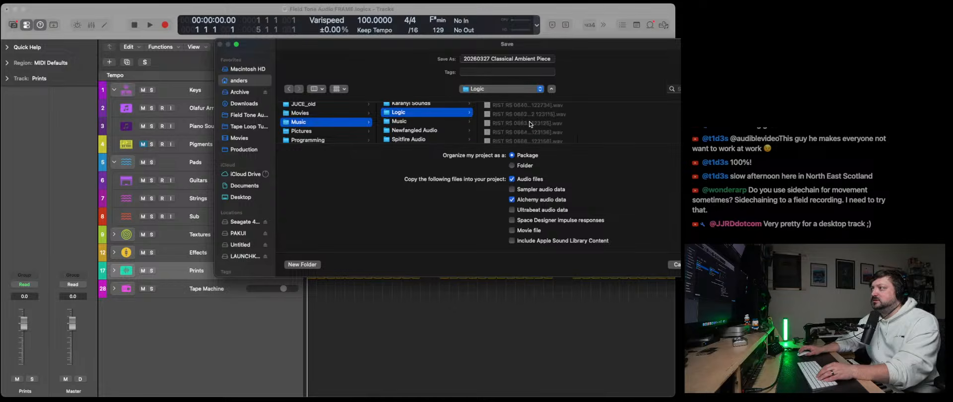
scroll(530, 124, "down", 5)
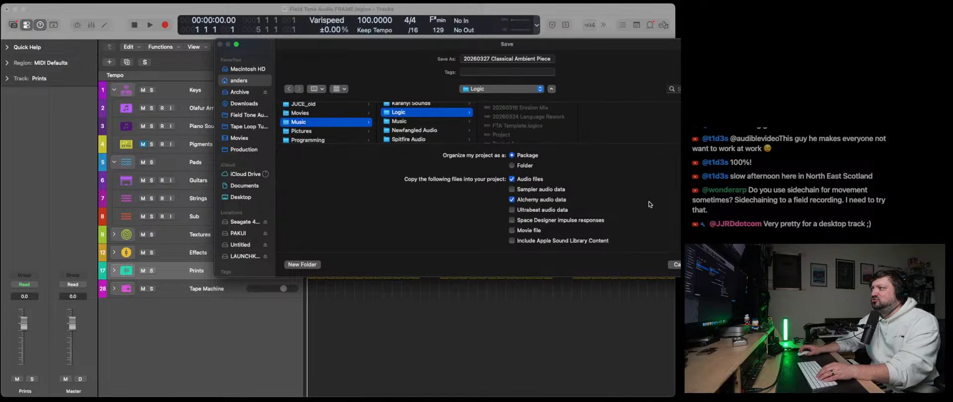
key("Return")
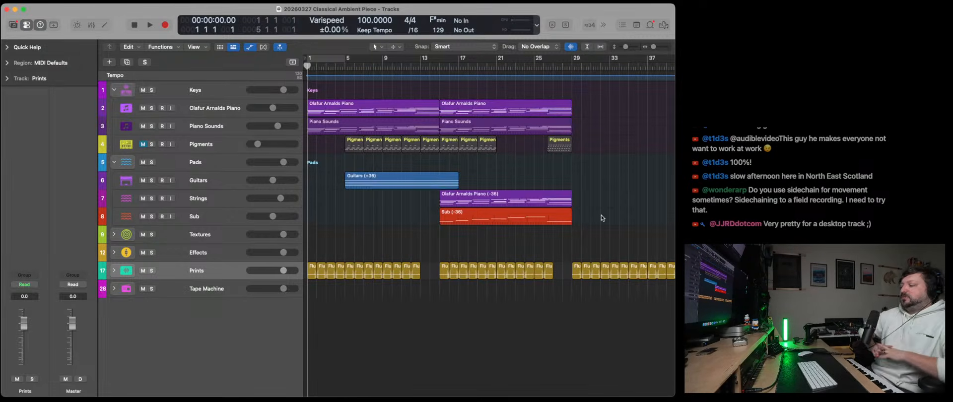
- Play the arrangement from bar 1 to about bar 8, selecting the Olafur Arnalds Piano track to show its channel strip
left_click(150, 25)
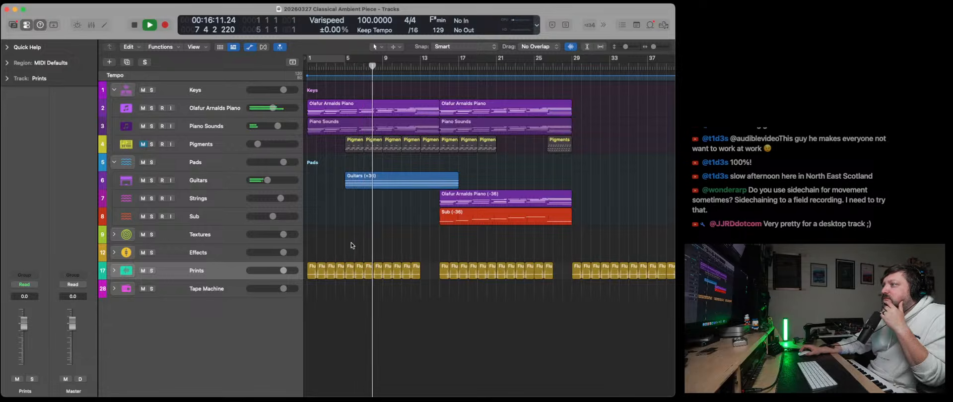
left_click(216, 109)
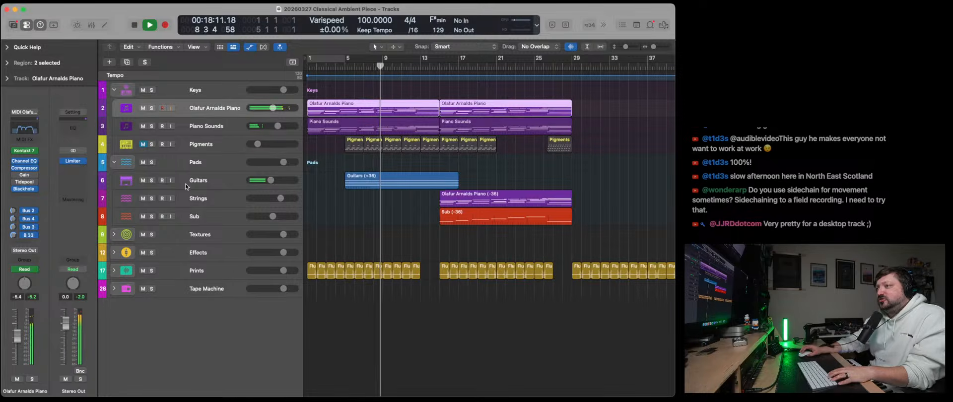
key("space")
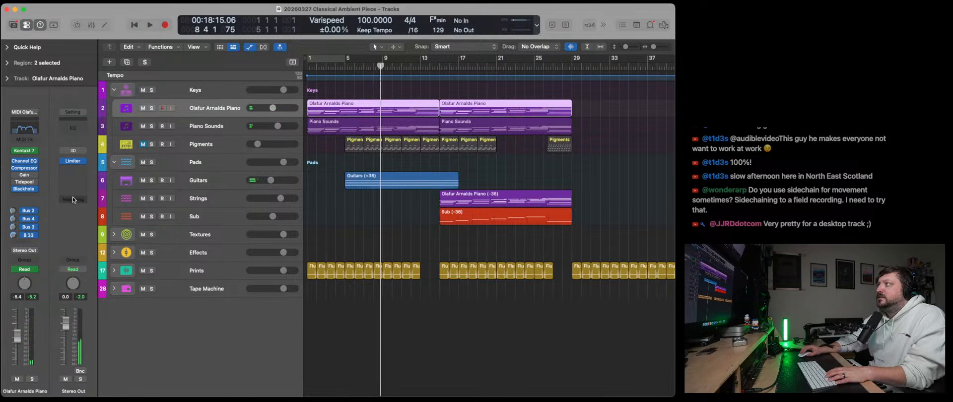
- Run Mastering Assistant on the Stereo Out and raise its Spread Width to slightly above centre
left_click(73, 200)
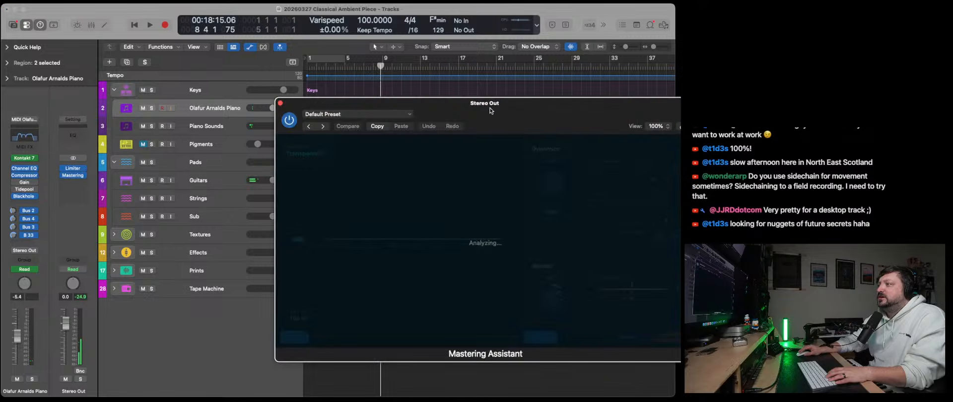
left_click_drag(490, 110, 413, 98)
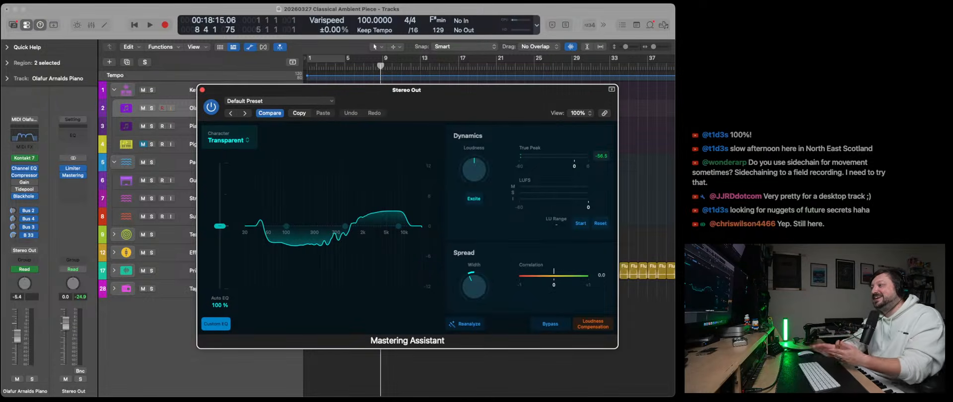
left_click_drag(434, 95, 422, 102)
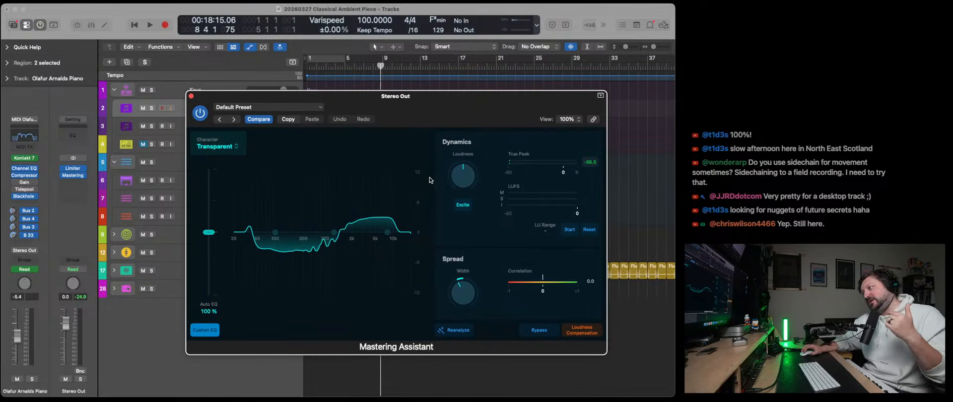
left_click_drag(453, 289, 473, 271)
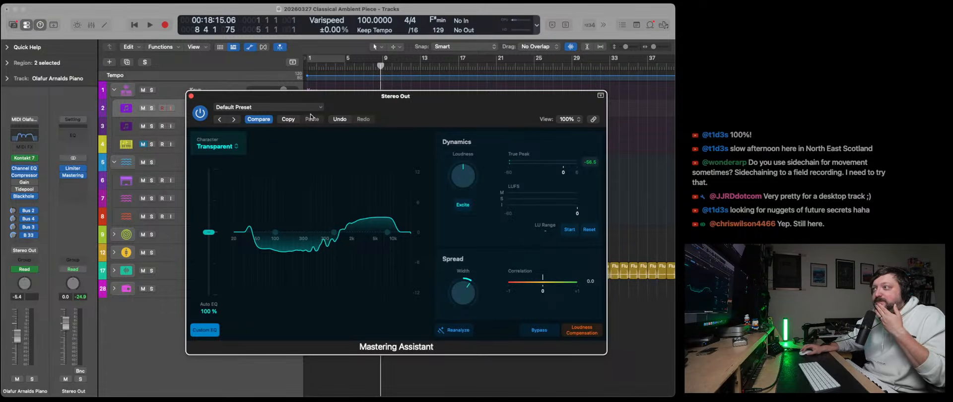
left_click_drag(381, 107, 373, 109)
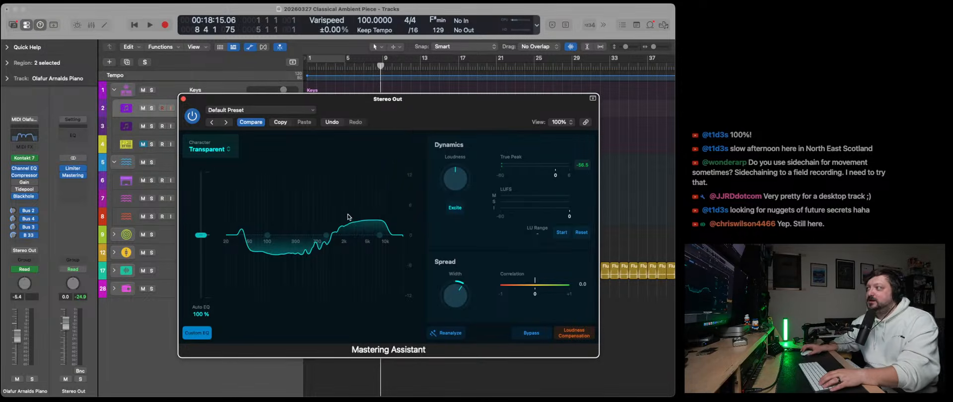
left_click_drag(387, 106, 387, 117)
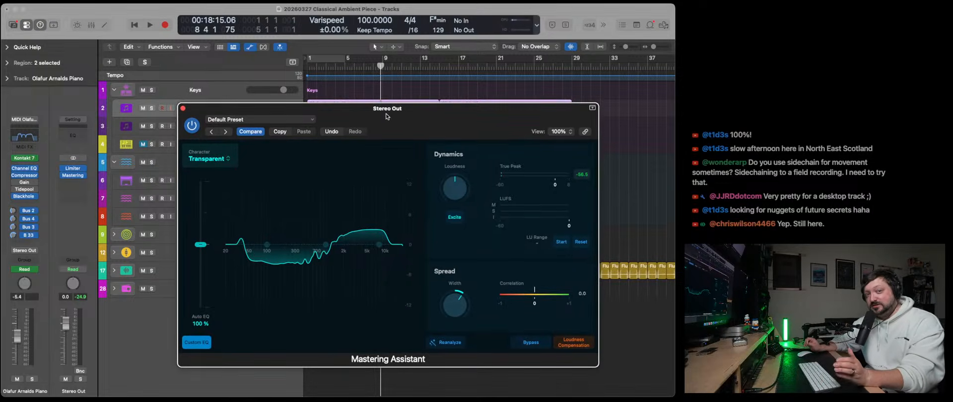
left_click(182, 108)
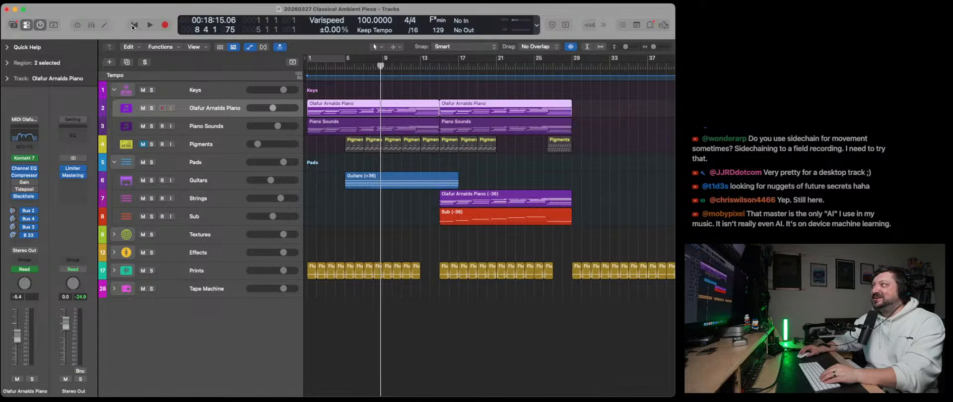
- Play the arrangement from bar 1 to audition the mastered output
key("Return")
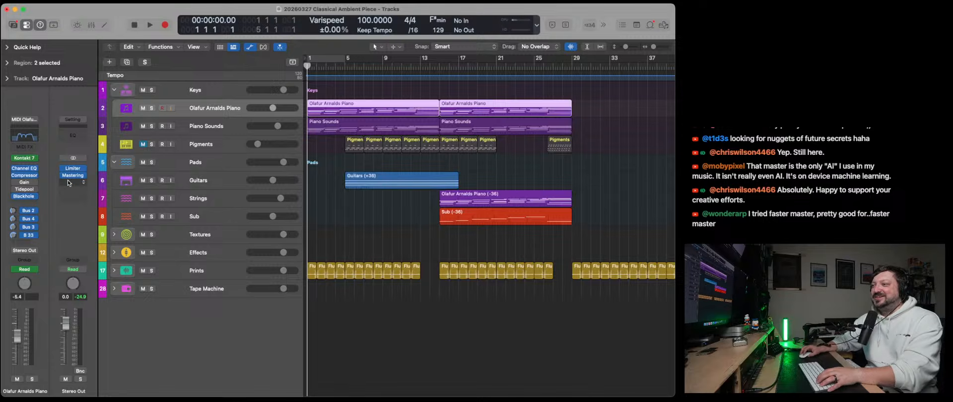
mouse_move(66, 178)
key("space")
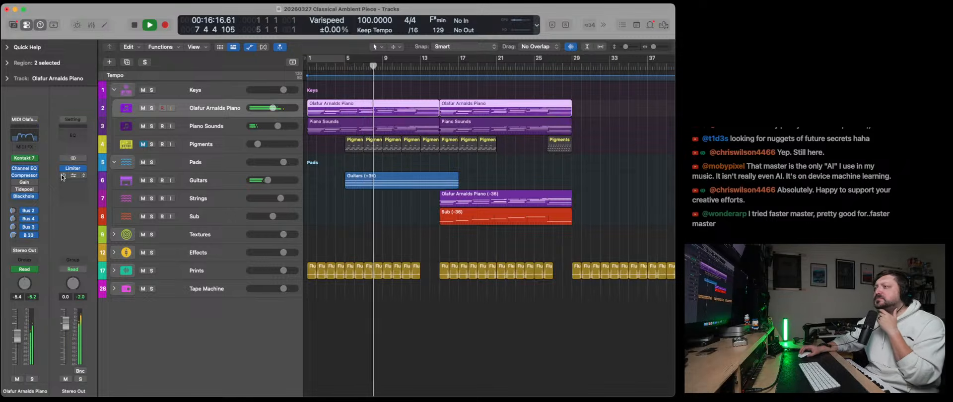
- In the Stereo Out's Mastering Assistant, set Auto EQ to 43 %, the custom high band to 8.321 kHz at -1.8 dB, Width to +0.14 and Loudness to +0.09
left_click(62, 176)
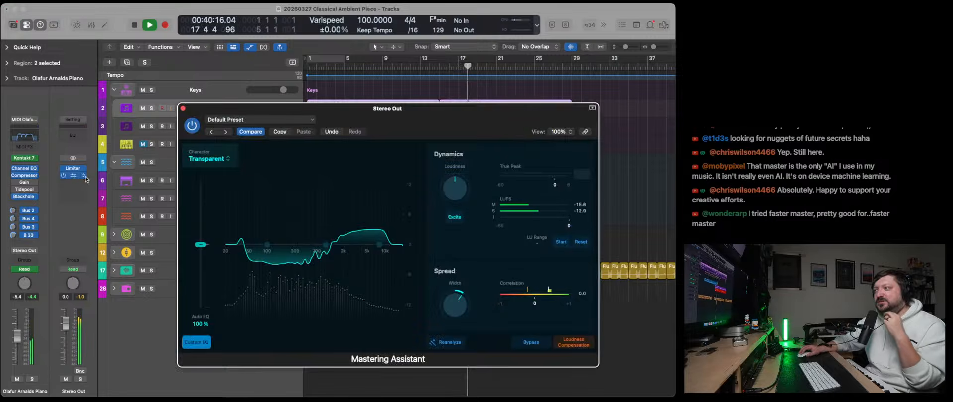
left_click(74, 176)
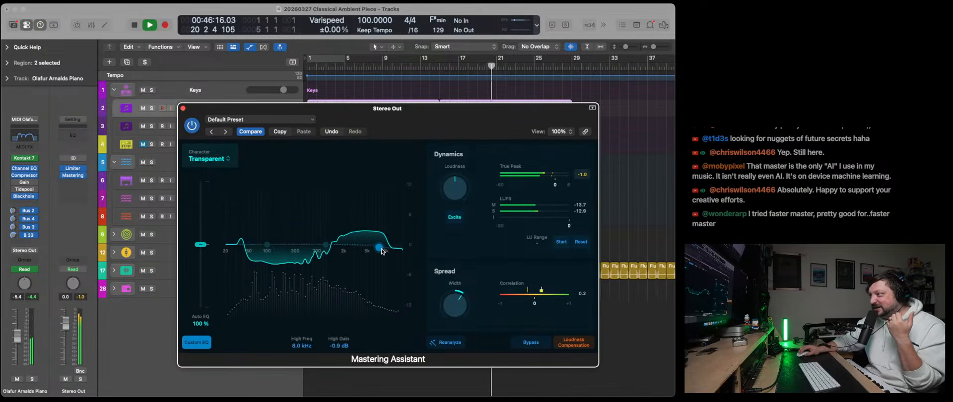
left_click_drag(379, 245, 374, 261)
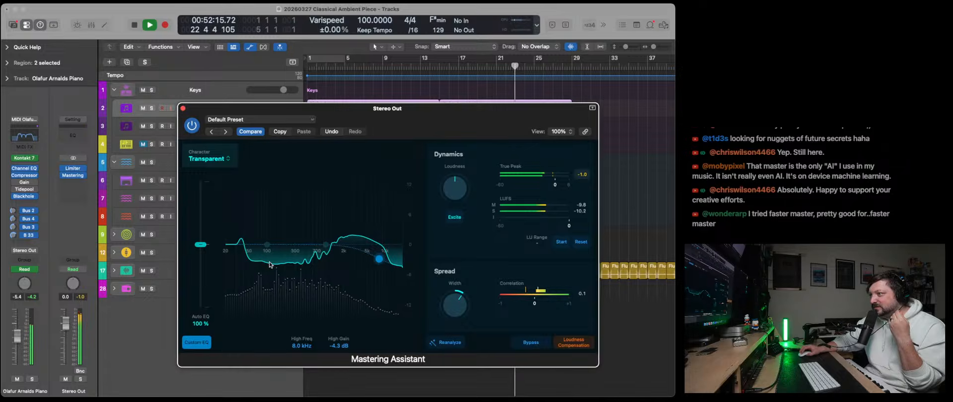
left_click_drag(203, 248, 202, 282)
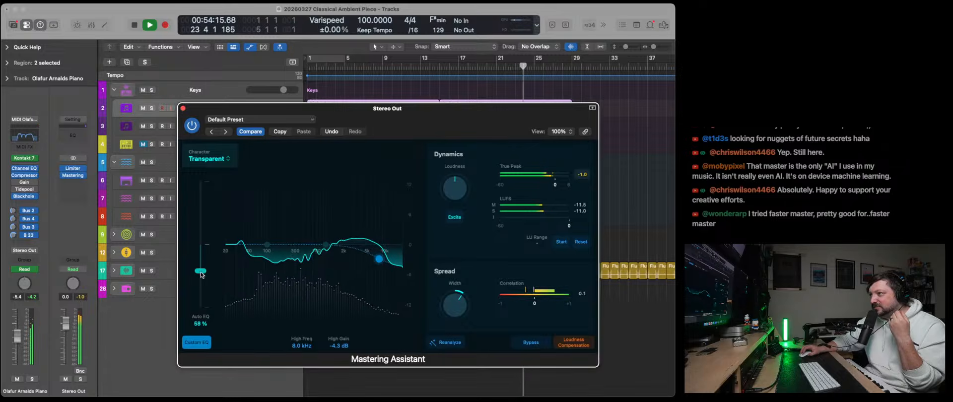
left_click_drag(379, 260, 381, 251)
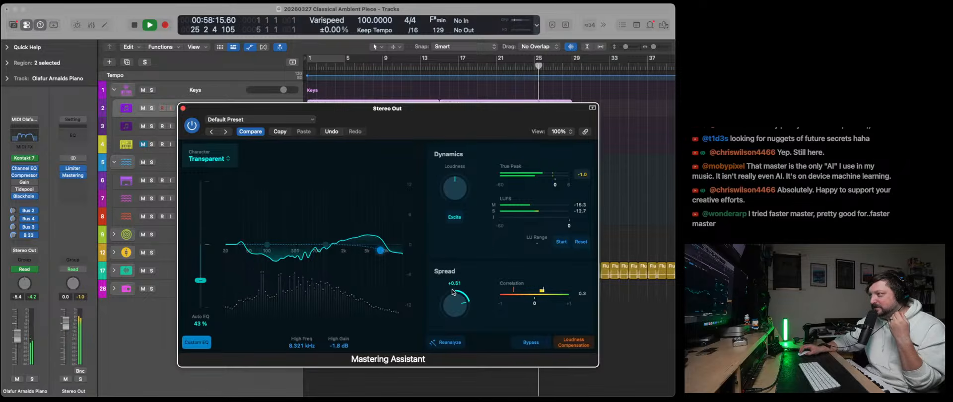
left_click_drag(452, 292, 453, 301)
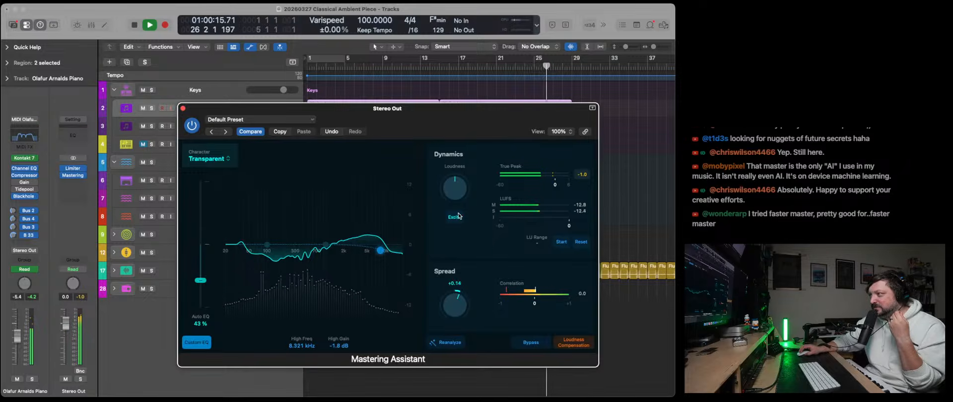
left_click_drag(455, 191, 455, 188)
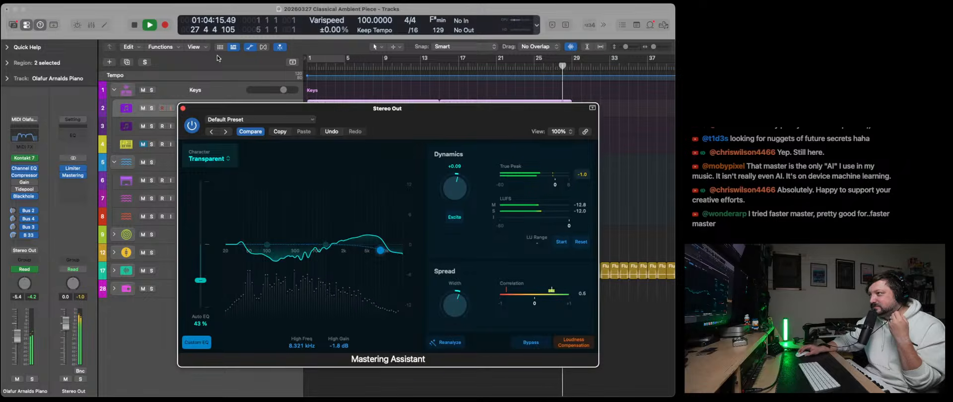
- Replay from bar 1 while reshaping the custom EQ, setting the mid band to 678.1 Hz at -1.3 dB and Auto EQ to 65 %
key("Return")
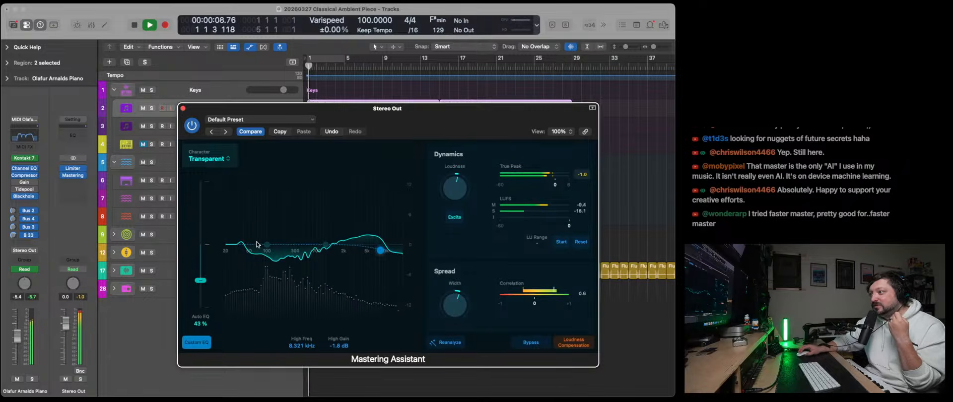
left_click(206, 343)
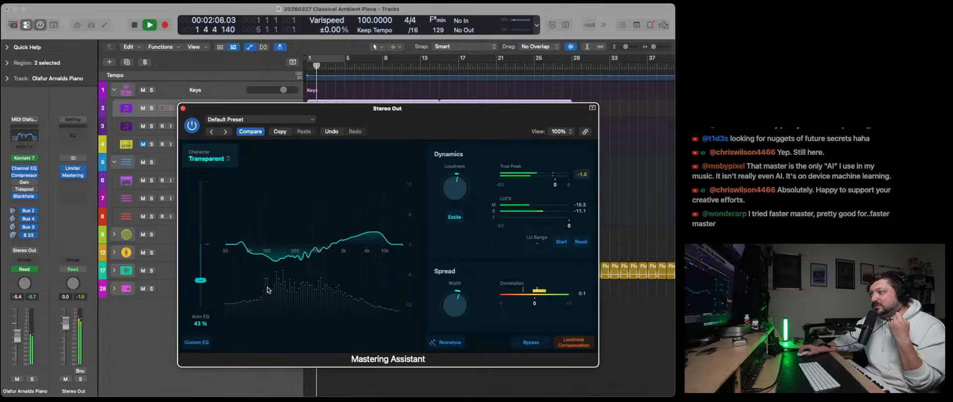
left_click(194, 344)
left_click(268, 245)
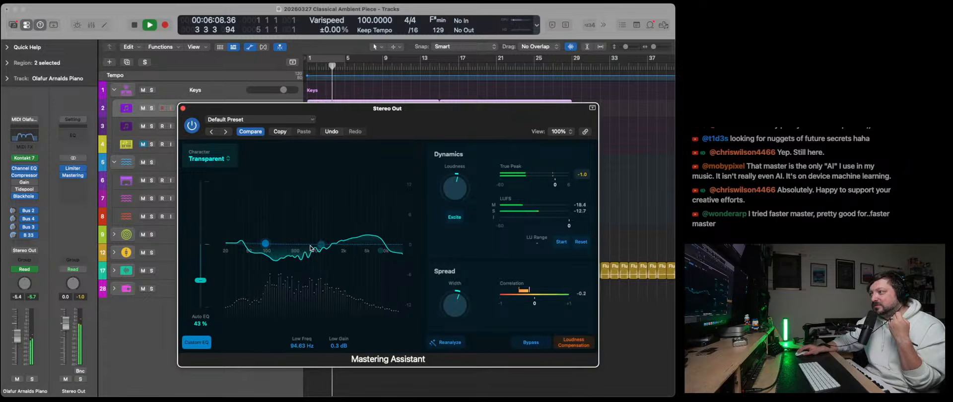
left_click_drag(320, 245, 300, 241)
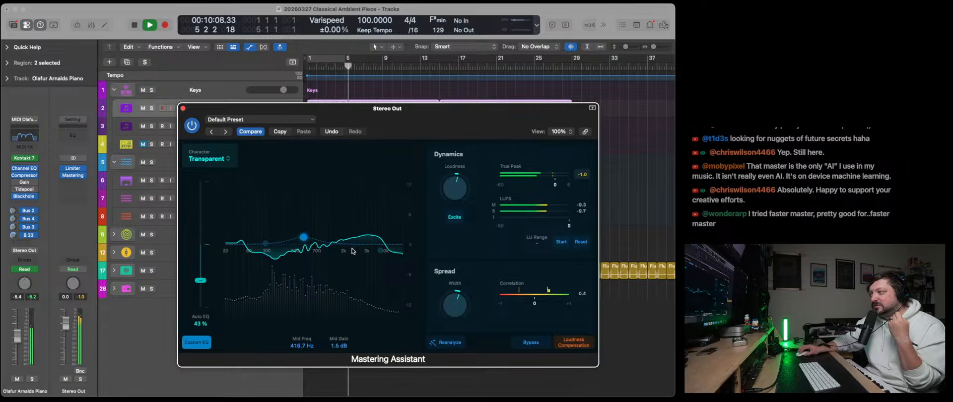
left_click_drag(380, 252, 378, 247)
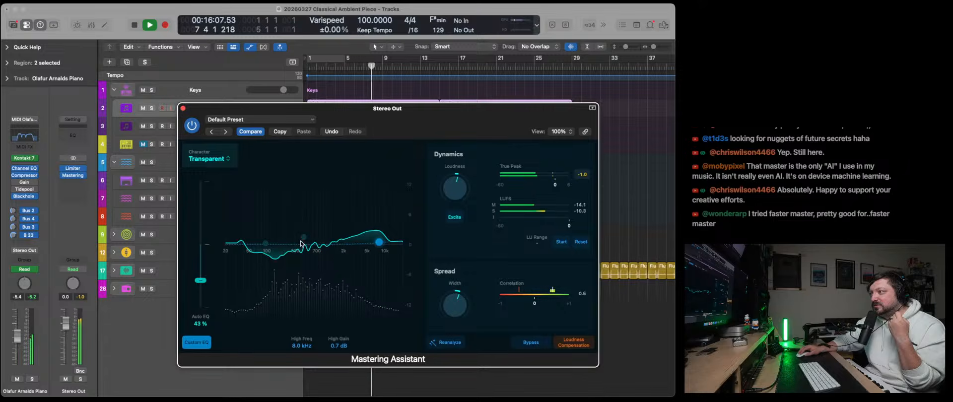
left_click_drag(263, 246, 250, 246)
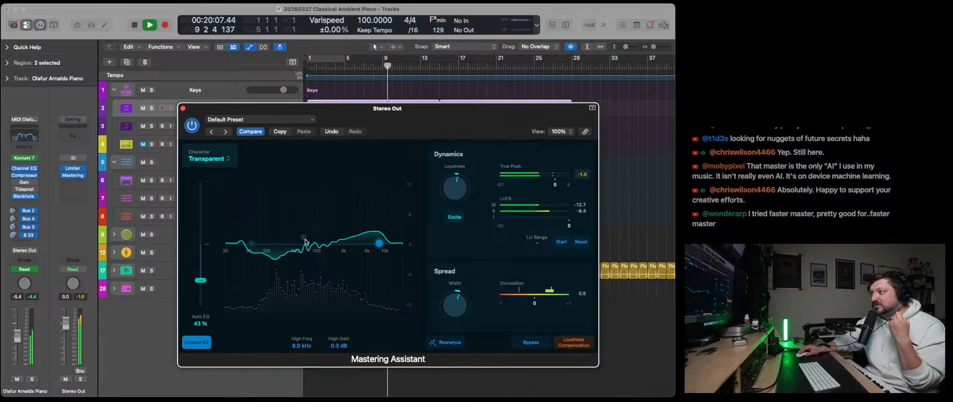
left_click_drag(304, 238, 328, 248)
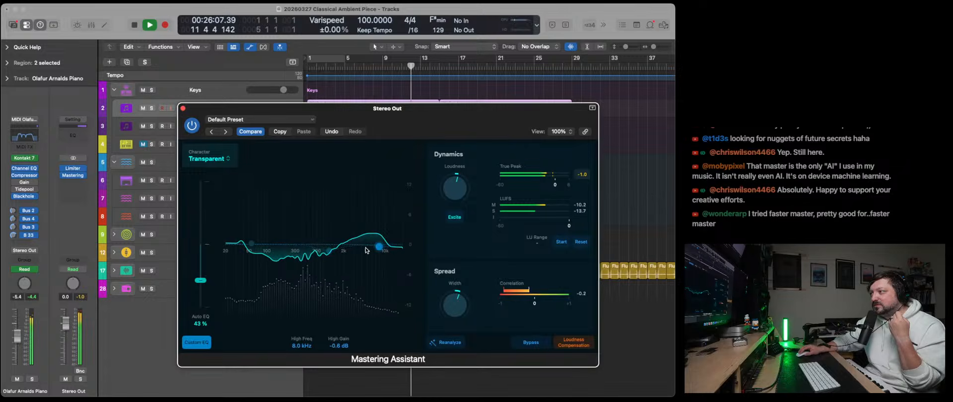
mouse_move(330, 252)
left_mouse_down()
mouse_move(367, 254)
mouse_move(319, 254)
left_mouse_up()
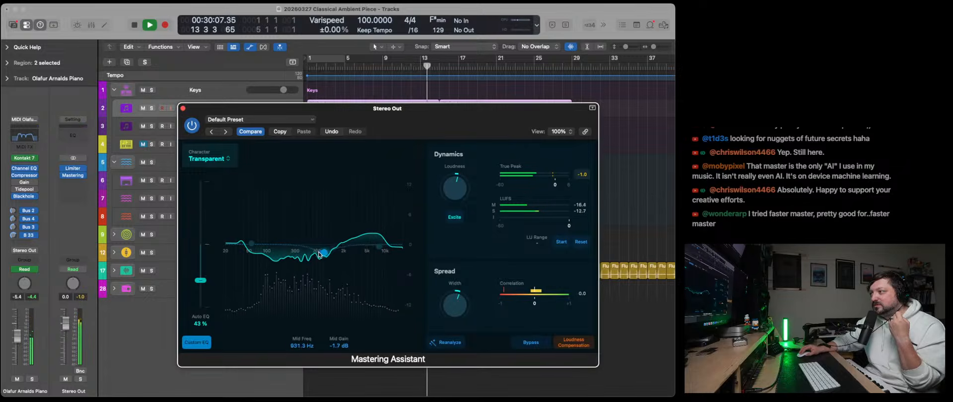
left_click_drag(201, 281, 201, 267)
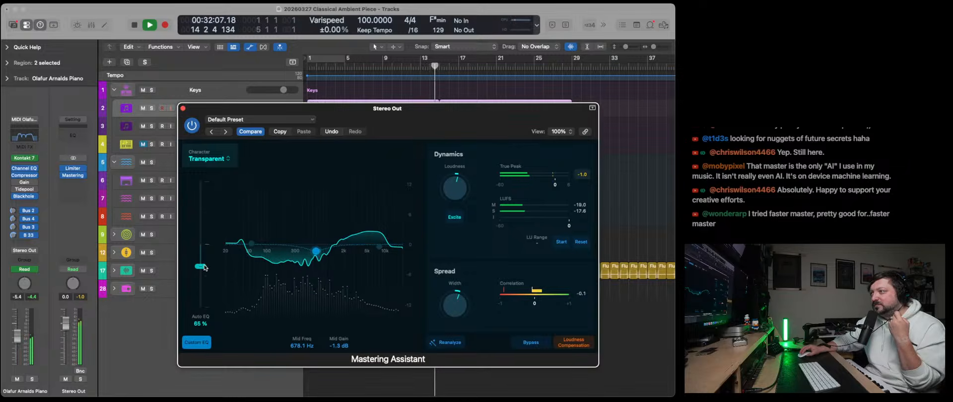
- Audition the Punch and Clean characters in Mastering Assistant and settle on Punch
left_click(209, 158)
left_click(205, 197)
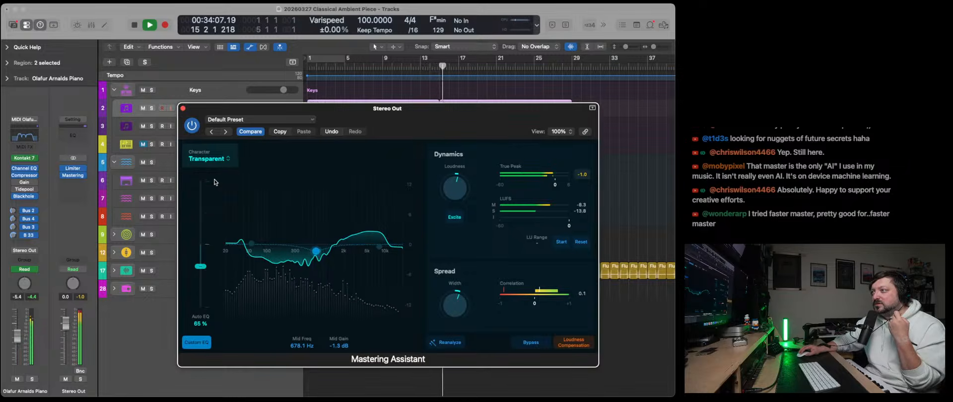
left_click(200, 158)
left_click(209, 189)
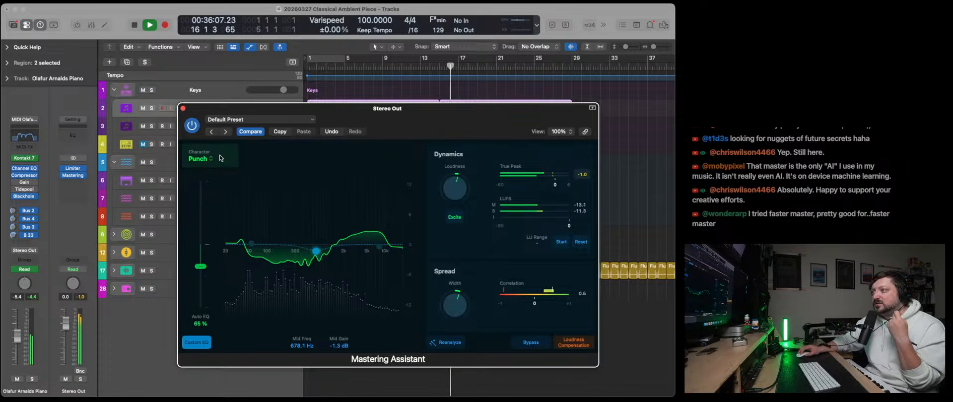
left_click(209, 164)
left_click(208, 166)
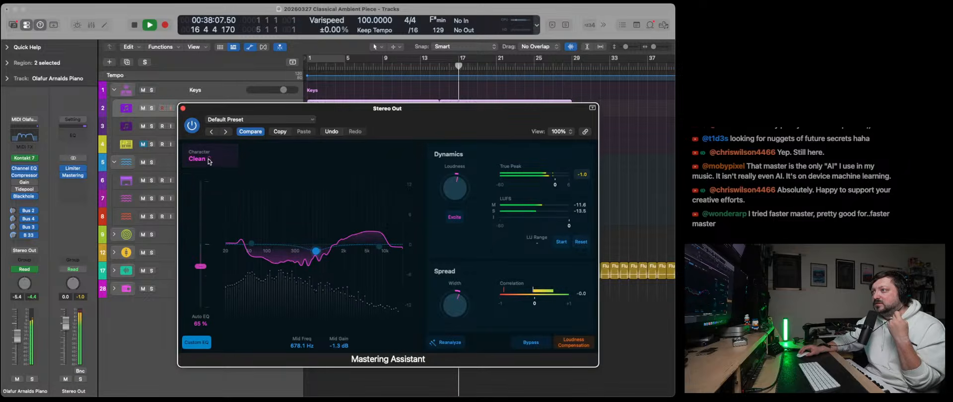
left_click(209, 164)
left_click(212, 199)
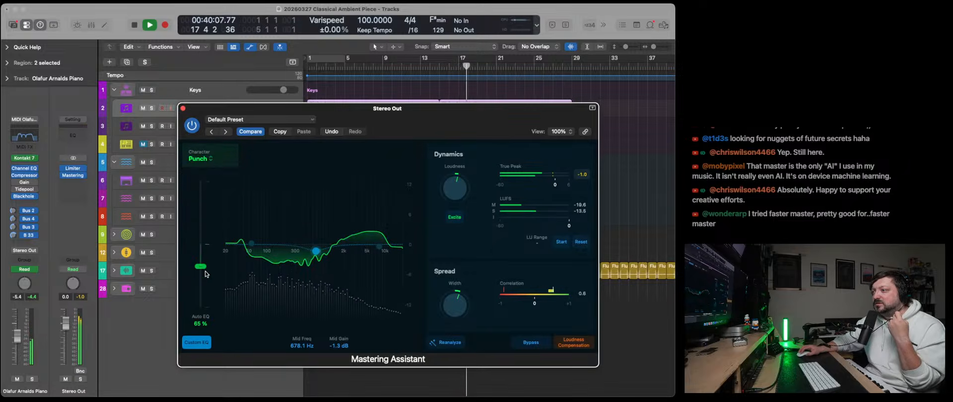
- Set Auto EQ to 56 %, the custom low band to 42.66 Hz at 2.2 dB, Spread Width to +0.19 and Loudness to +0.14
left_click_drag(201, 266, 199, 276)
left_click_drag(449, 308, 459, 293)
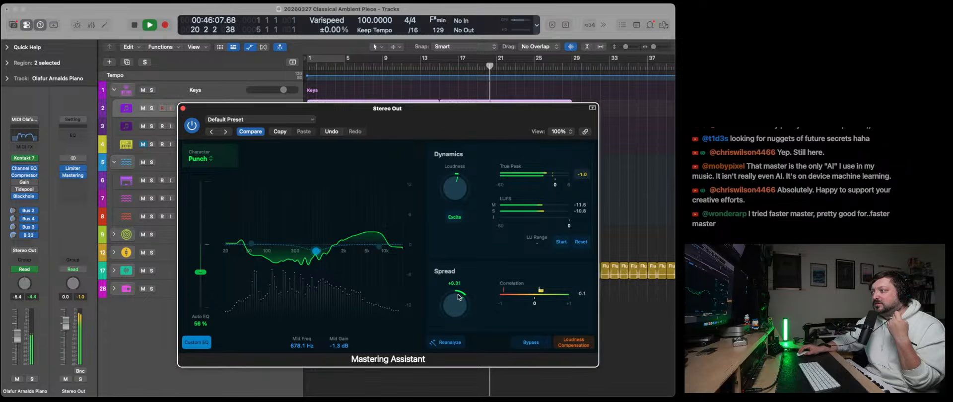
left_click_drag(458, 201, 457, 200)
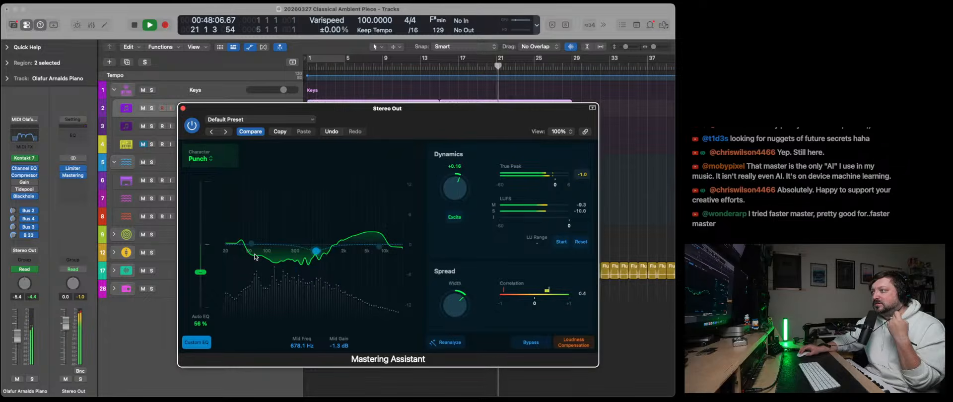
mouse_move(252, 245)
left_mouse_down()
mouse_move(273, 235)
mouse_move(242, 242)
mouse_move(278, 237)
mouse_move(247, 241)
left_mouse_up()
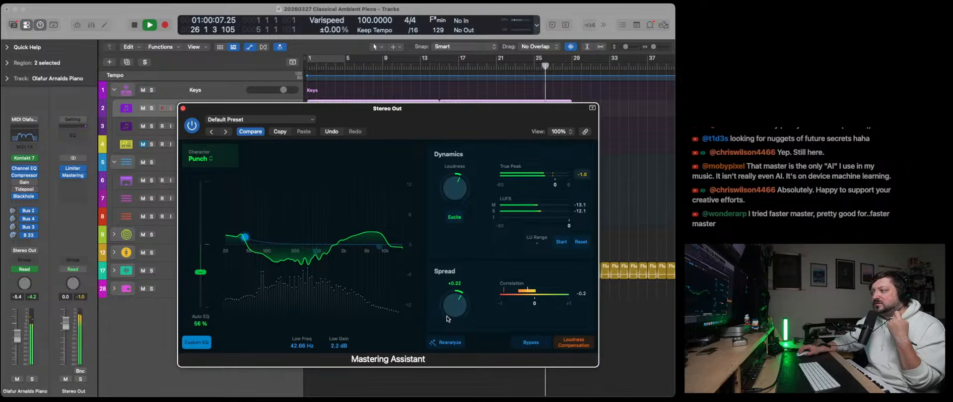
left_click_drag(446, 312, 446, 320)
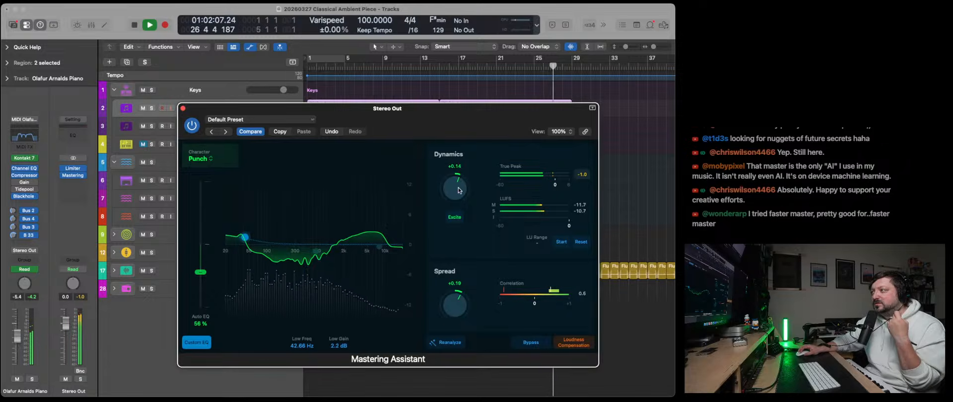
- Close Mastering Assistant and stop playback with the playhead placed at bar 15
left_click(183, 108)
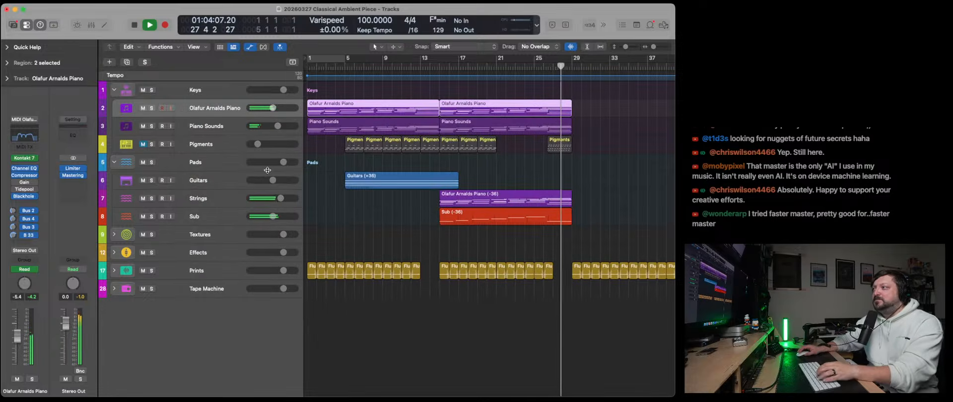
key("space")
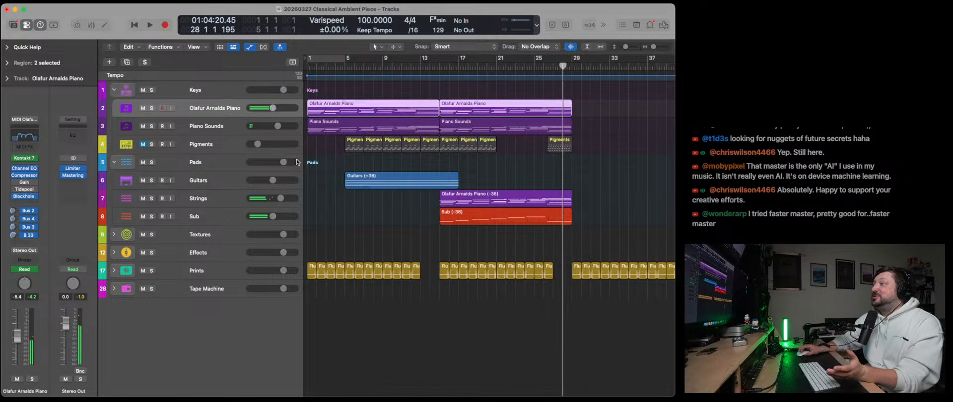
left_click(440, 66)
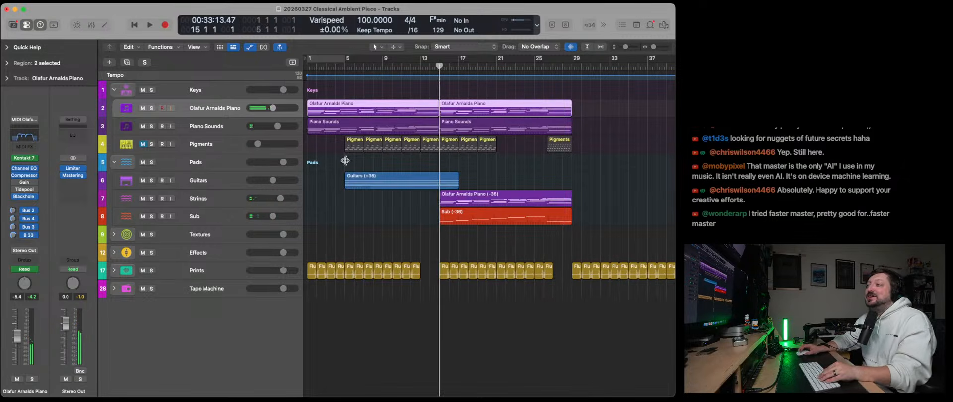
- Insert a Gain plug-in after Mastering Assistant on the Stereo Out, switch Mono on and play from bar 15 to check the mono mix
left_click(80, 184)
type("Gain")
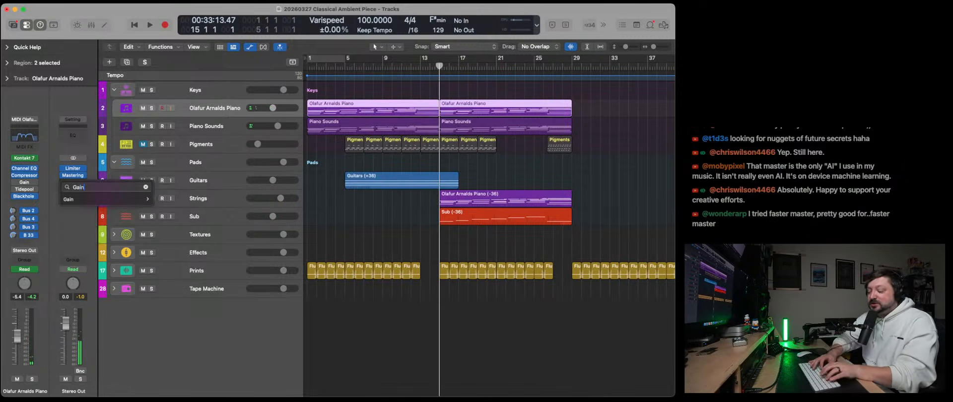
left_click(158, 200)
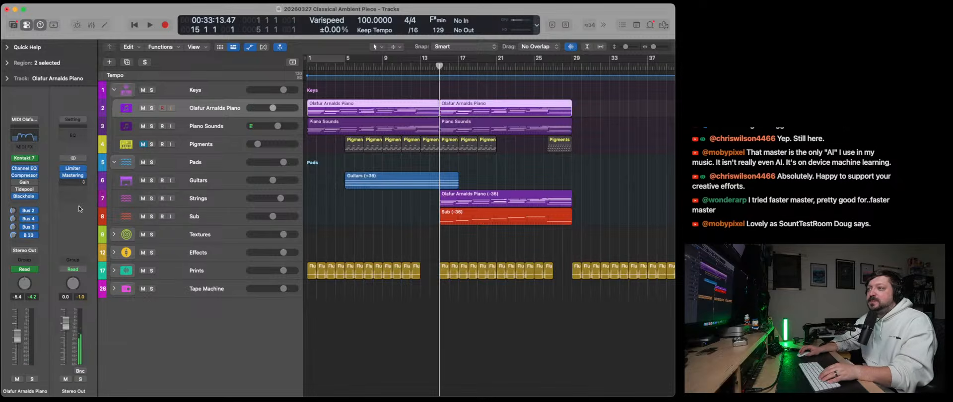
left_click(409, 177)
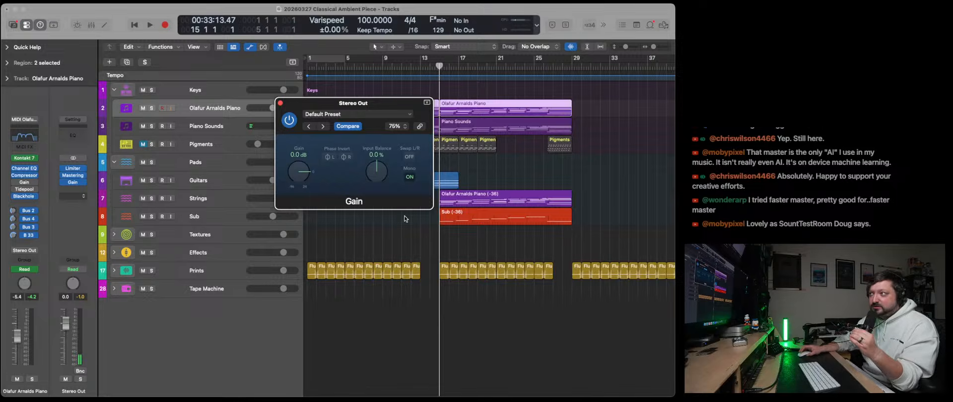
key("space")
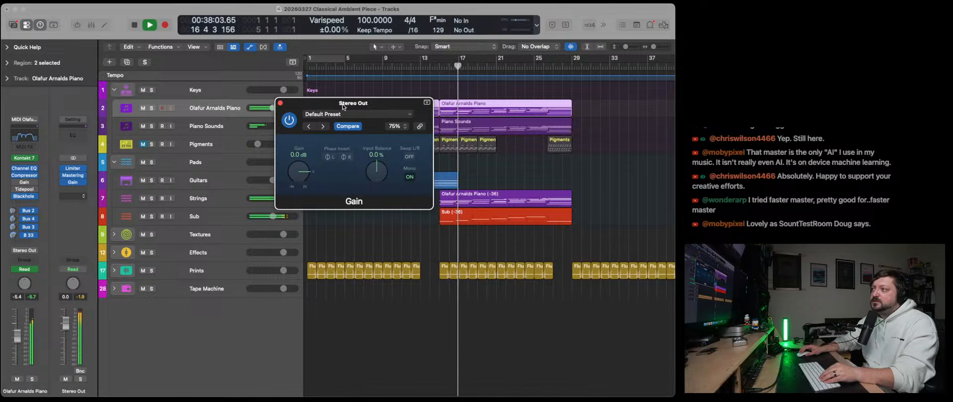
left_click_drag(343, 108, 440, 124)
- Expand the Prints stack and raise the Flutters Print volume automation to -0.2 dB across its middle group of regions
left_click(114, 270)
scroll(198, 248, "down", 5)
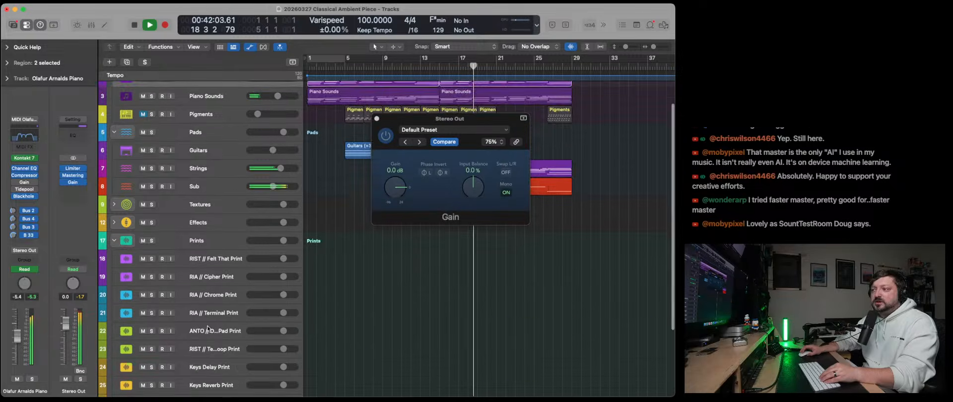
left_click(209, 330)
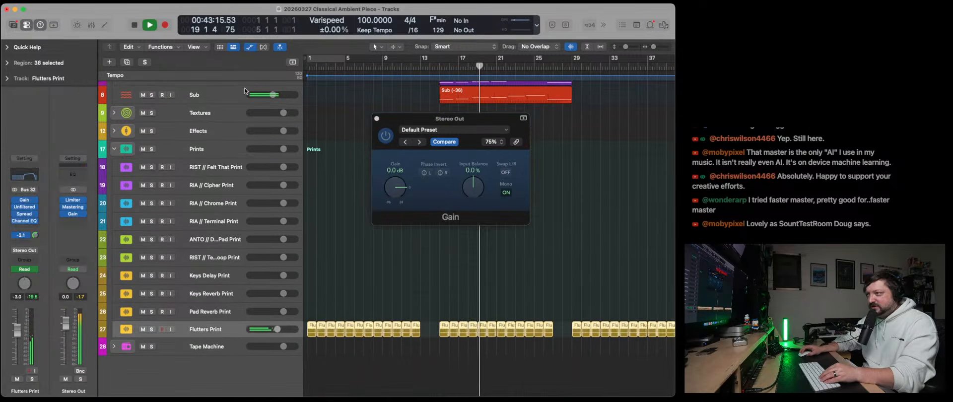
left_click(250, 48)
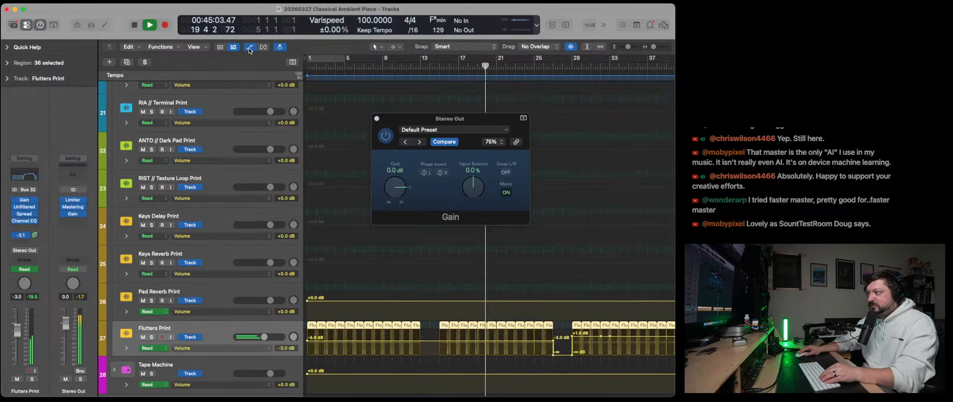
left_click(436, 340)
left_click_drag(437, 341, 439, 339)
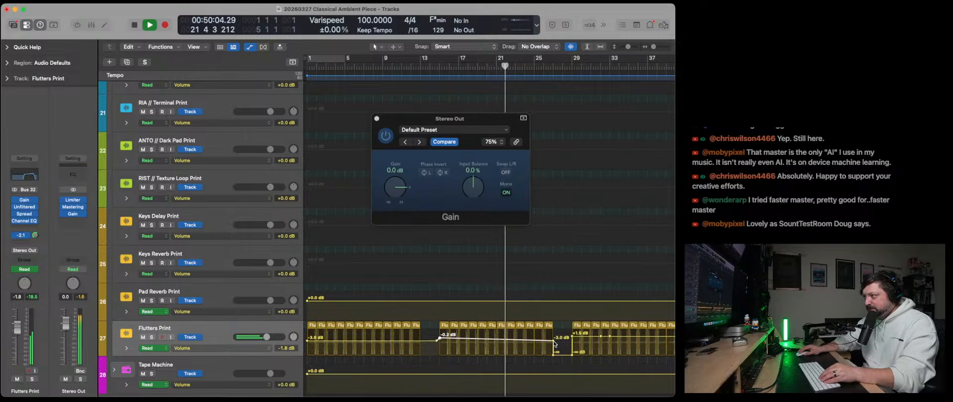
left_click_drag(554, 341, 553, 338)
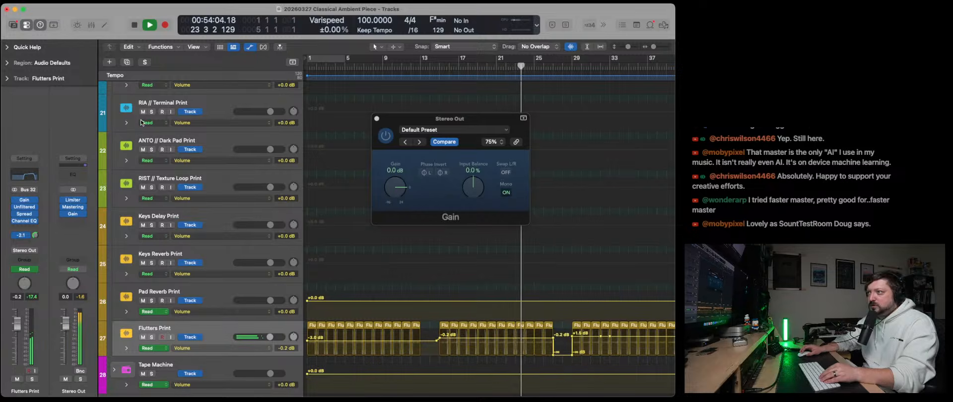
- Hide the automation and move the Stereo Out Gain window clear of the upper tracks' regions
scroll(148, 128, "up", 10)
scroll(148, 127, "up", 3)
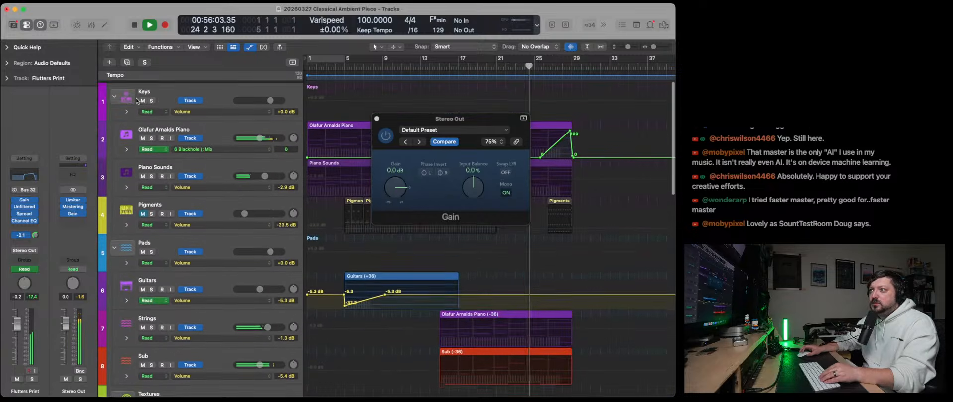
left_click(248, 47)
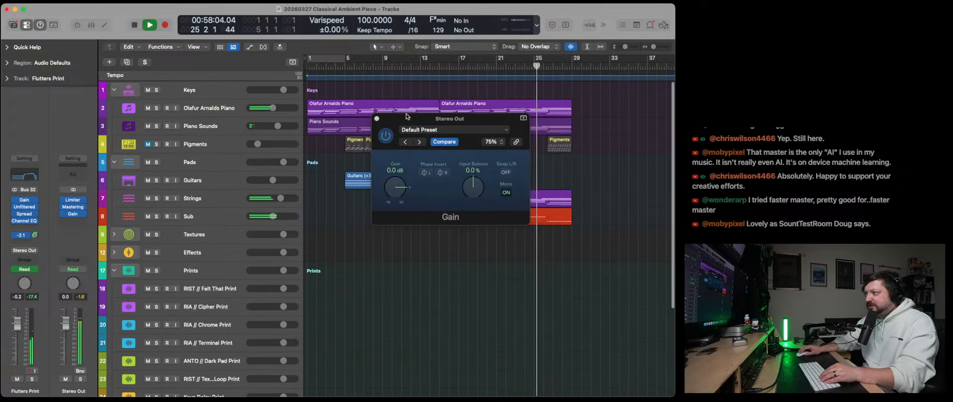
left_click_drag(446, 121, 383, 272)
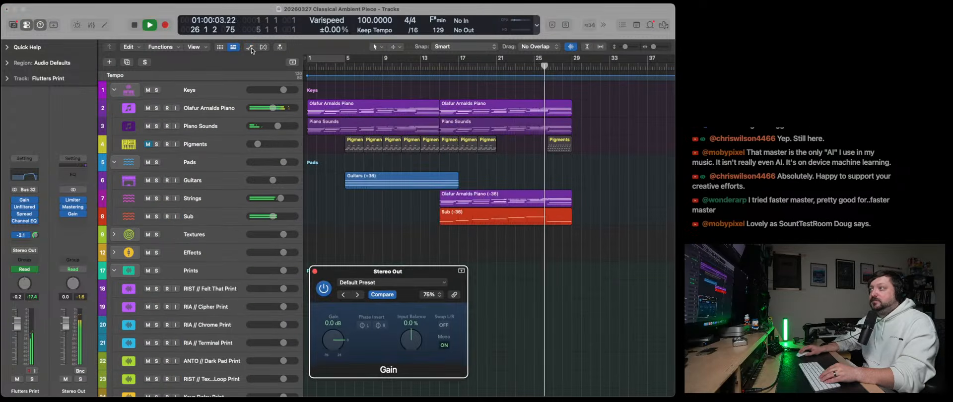
- Add volume automation points around both ends of the Strings region and raise the section between them to +0.4 dB
key("a")
left_click(431, 193)
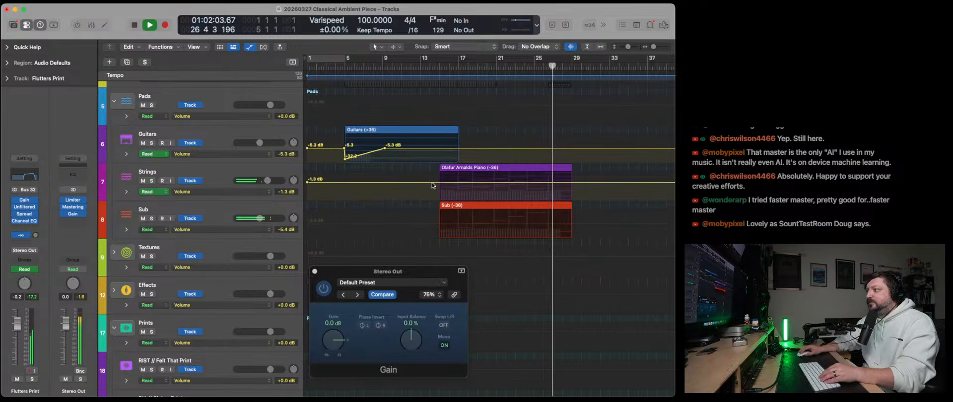
left_click(433, 183)
left_click(437, 182)
left_click(574, 182)
left_click(578, 183)
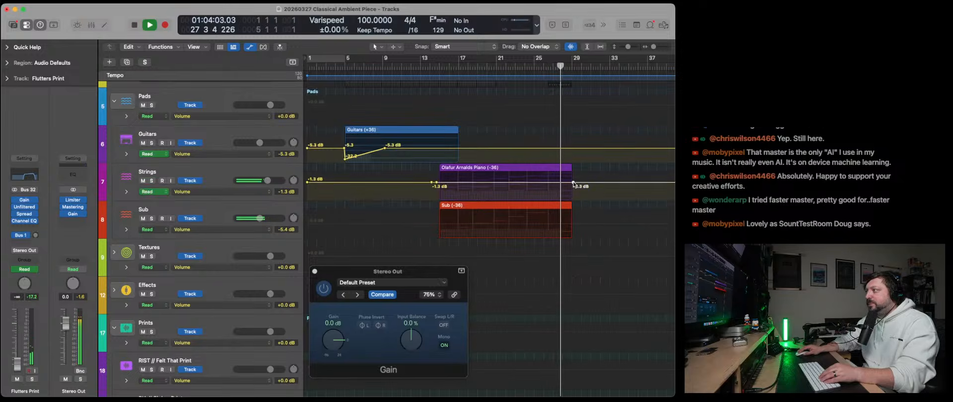
left_click_drag(517, 184, 516, 183)
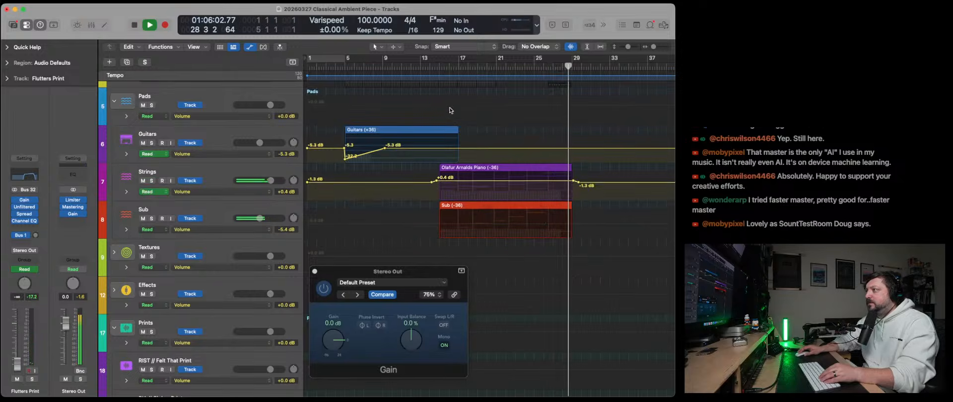
- Play from bar 15, raise the automated Strings section to +1.6 dB and set the Strings Gain plug-in to -1.7 dB
left_click(438, 68)
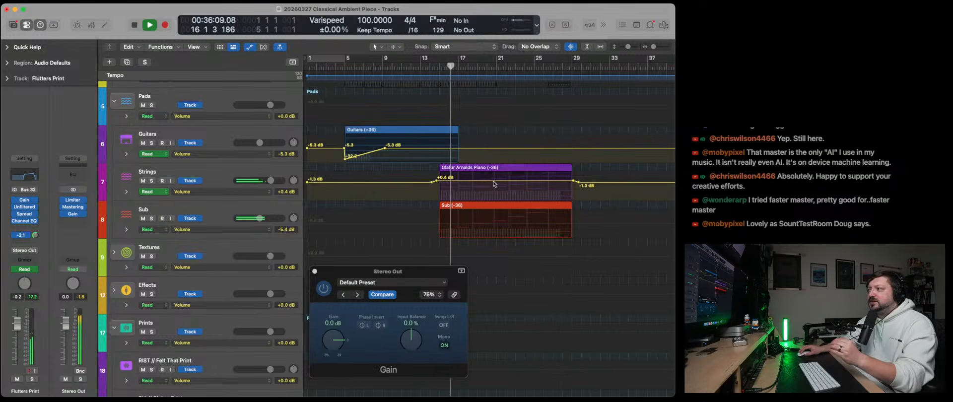
left_click_drag(494, 182, 495, 181)
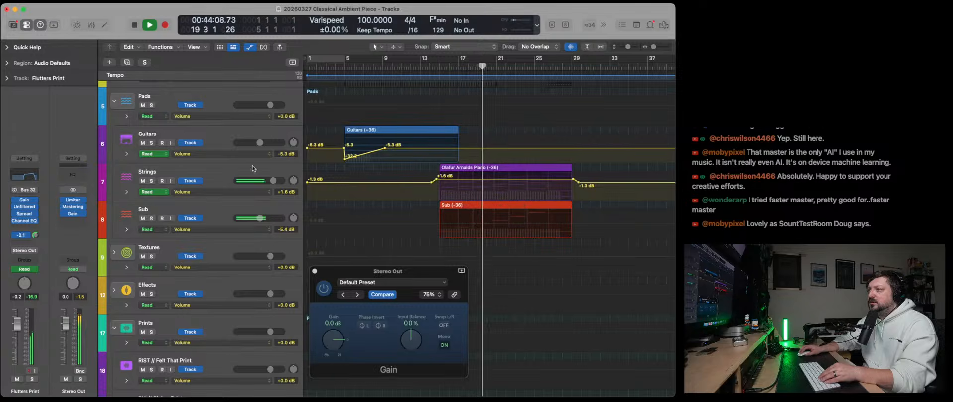
left_click(222, 172)
left_click(24, 205)
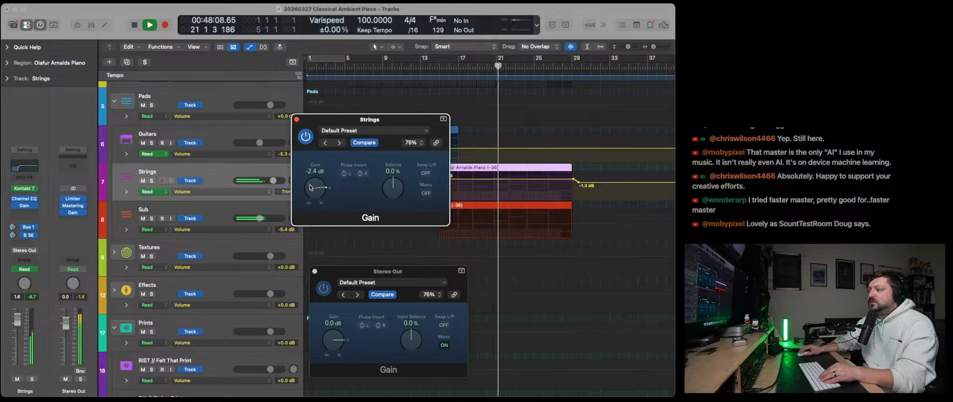
left_click_drag(310, 188, 310, 187)
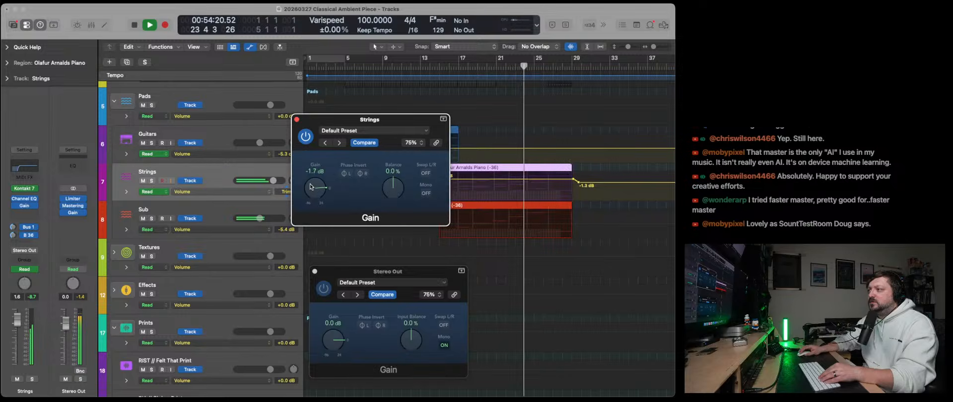
left_click(297, 119)
- Hide the automation, switch Mono off in the Stereo Out Gain plug-in and play the stereo mix
key("a")
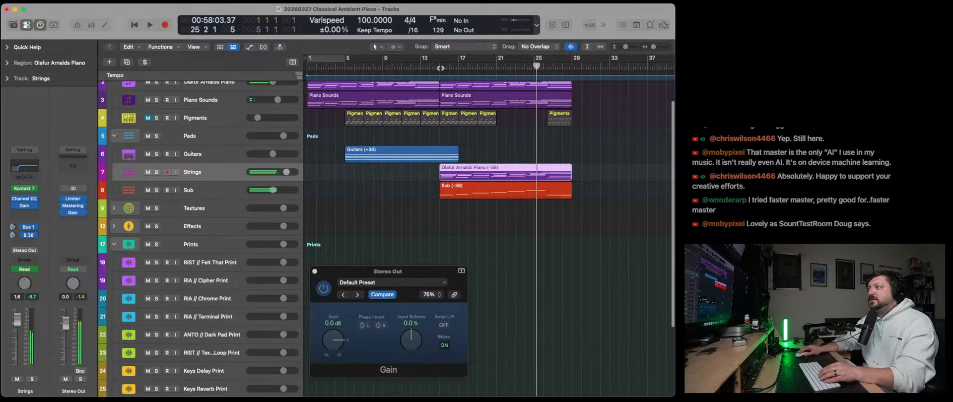
key("space")
left_click(446, 343)
key("space")
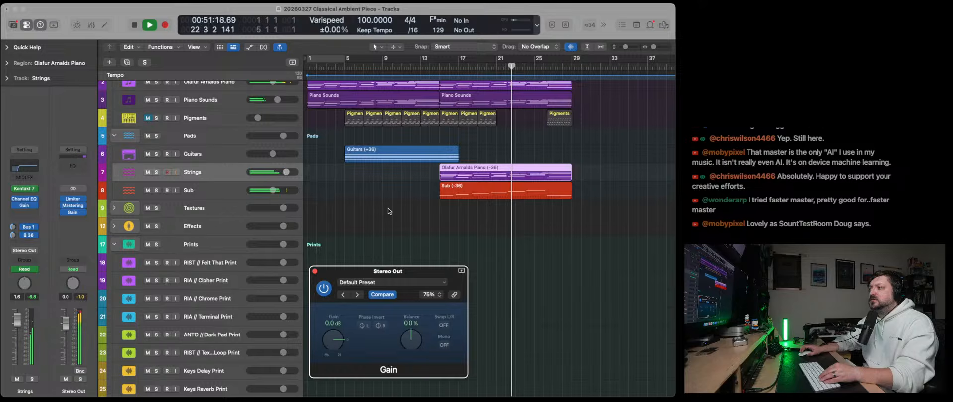
- Collapse the Prints stack while listening to the second section, and stop playback just before bar 29
scroll(388, 208, "up", 2)
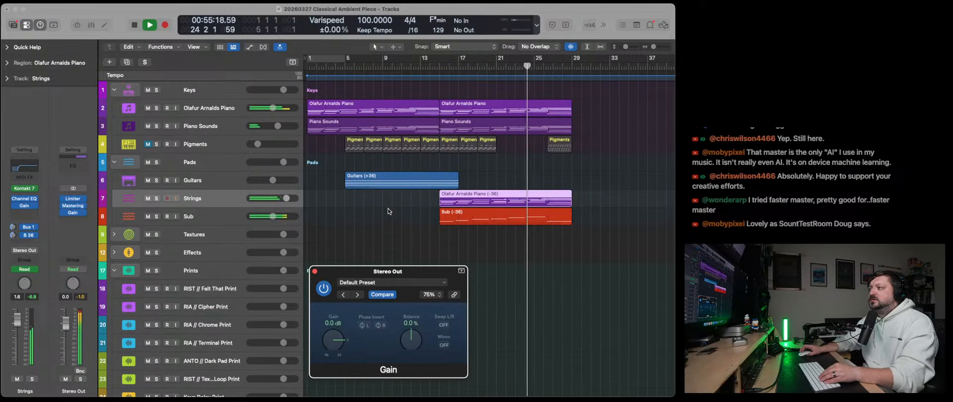
scroll(388, 209, "down", 8)
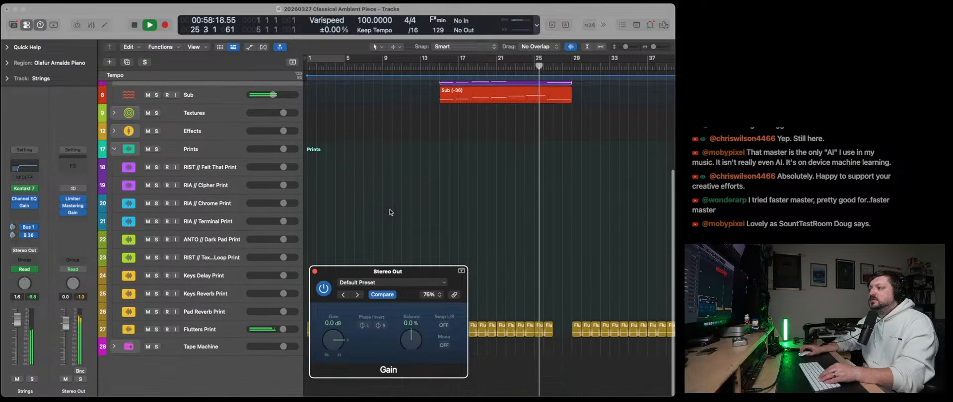
left_click(114, 149)
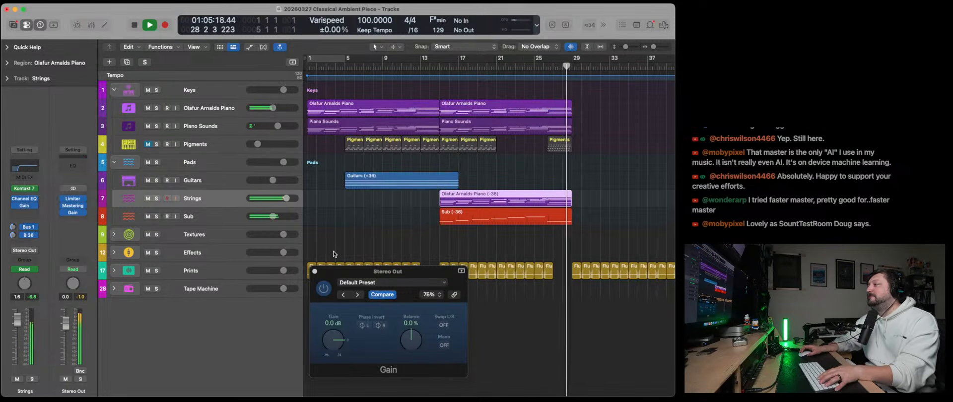
key("space")
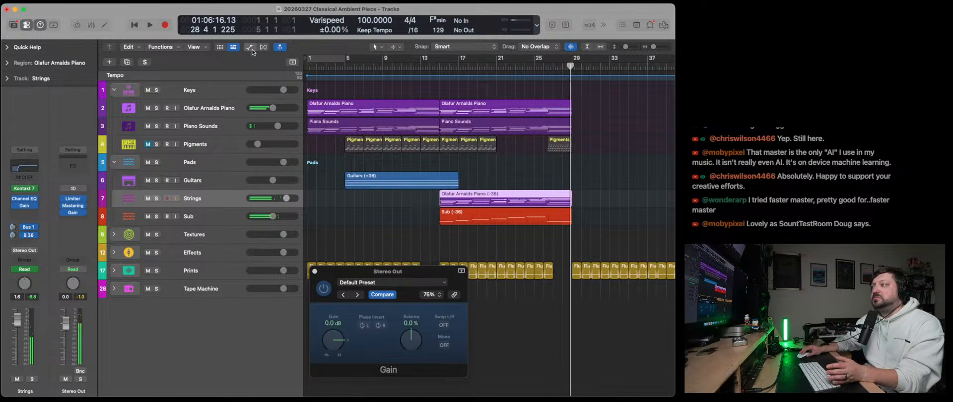
- Lower the automated Strings section to +0.9 dB, hide the automation and close the Stereo Out Gain plug-in
left_click(250, 47)
left_click_drag(473, 233, 474, 234)
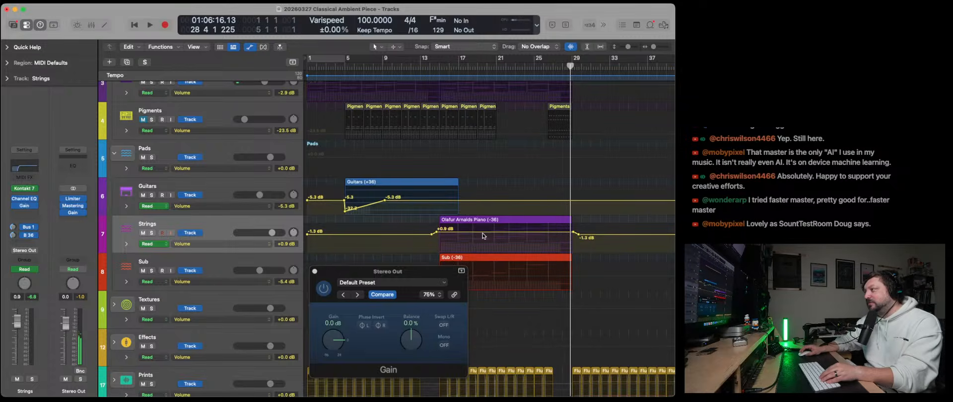
key("a")
left_click_drag(365, 271, 334, 152)
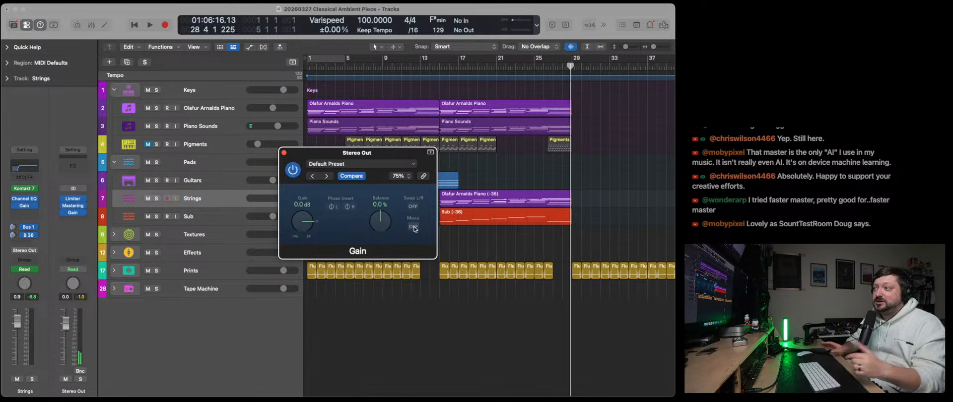
left_click(284, 153)
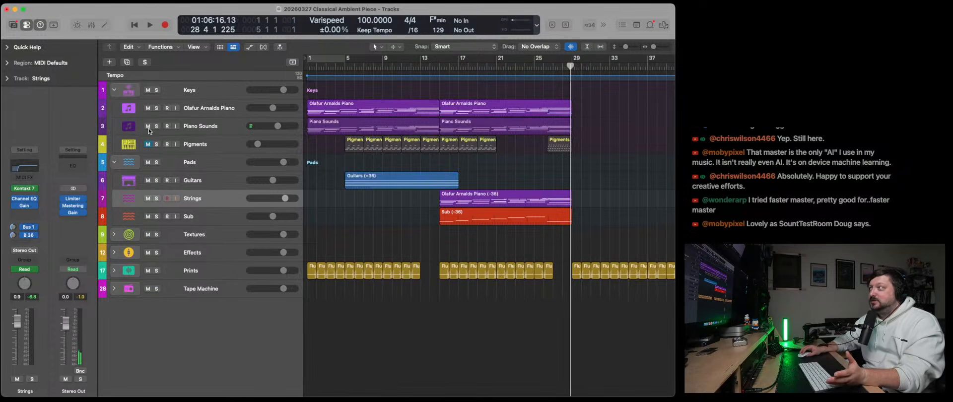
- Return the playhead to the start of the project and review the Mastering Assistant settings on the Stereo Out
left_click(133, 27)
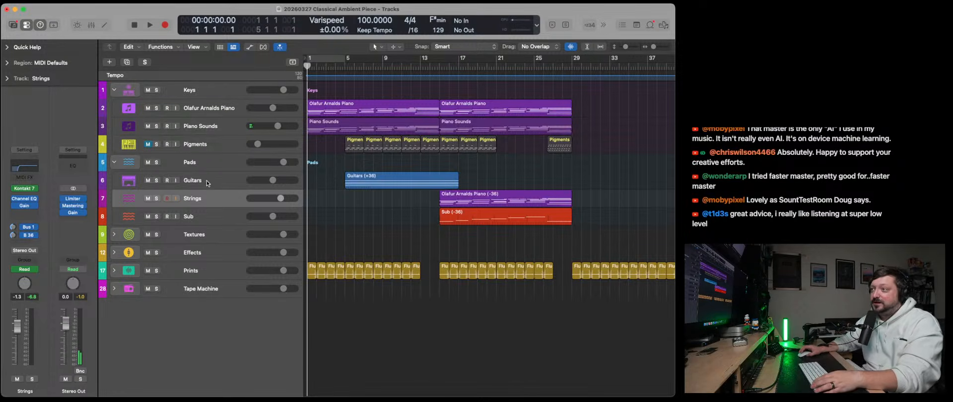
left_click(74, 206)
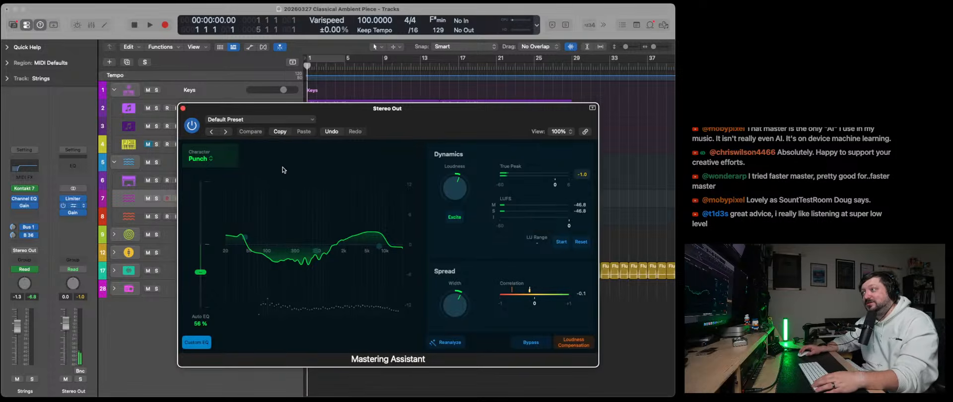
left_click(182, 108)
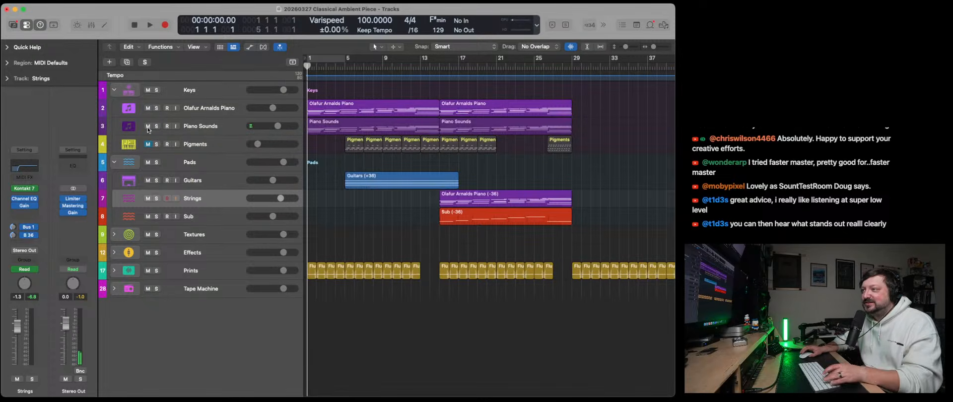